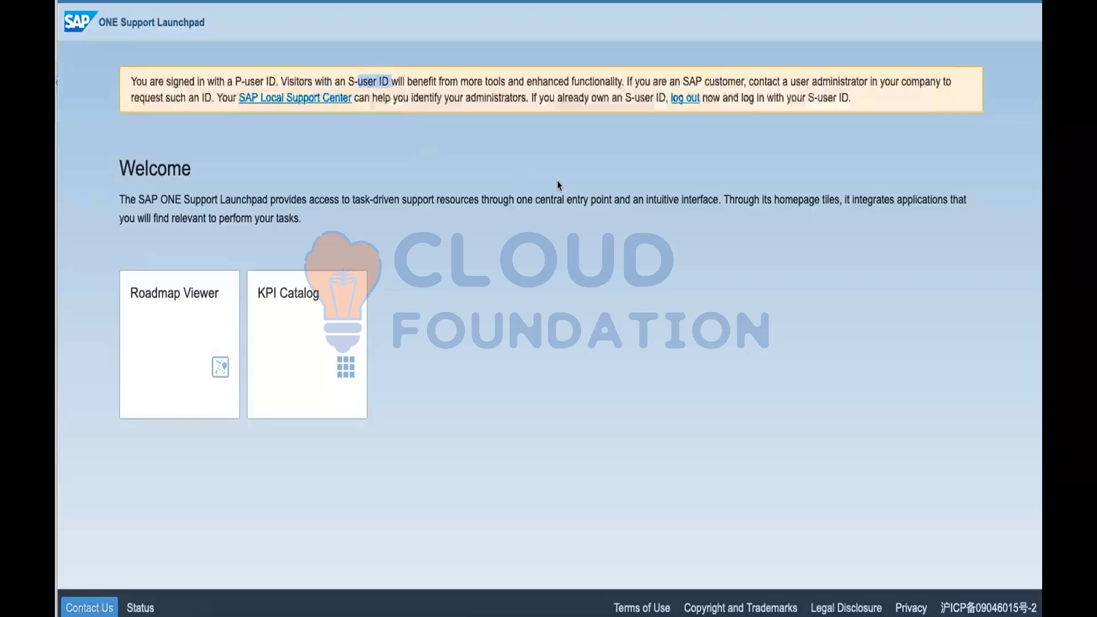
Step: Switch away from the launchpad and bring the Firefox tab with the Miro SAP notes board back
key(alt+Tab)
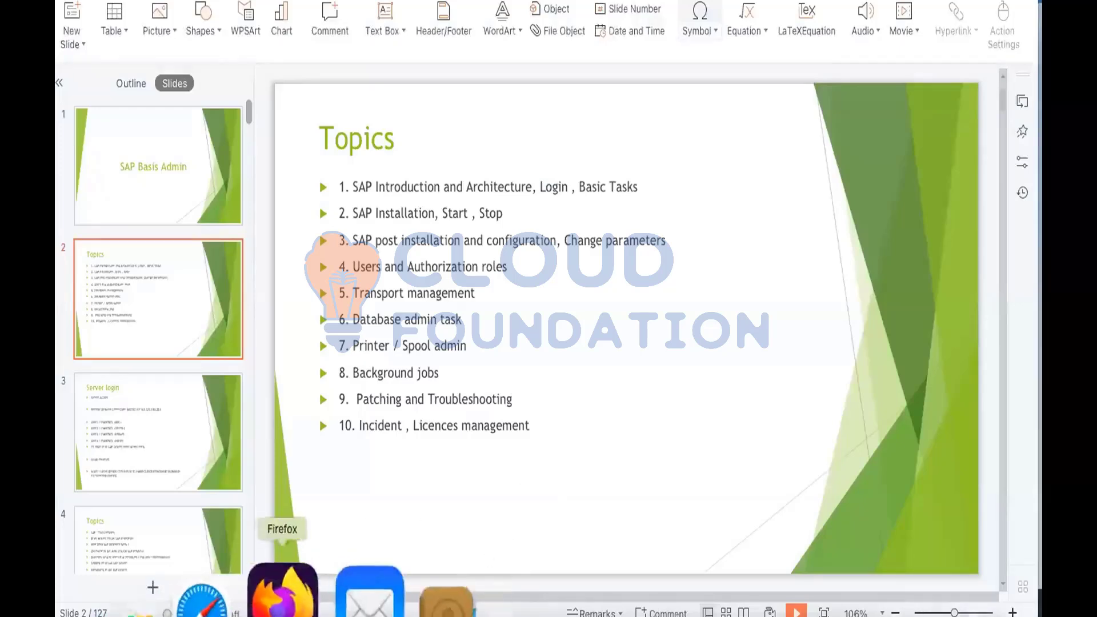
click(283, 594)
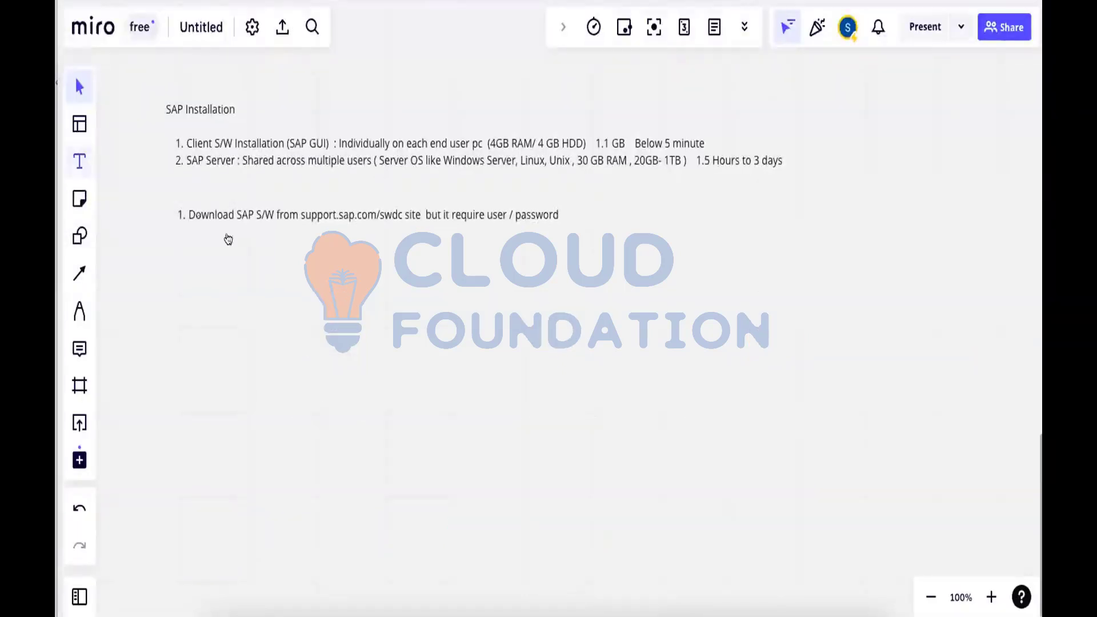
Step: Add the line 'A. S/W installation tool : SWPM ( SAPINST)' below the Download SAP S/W line
double_click(228, 239)
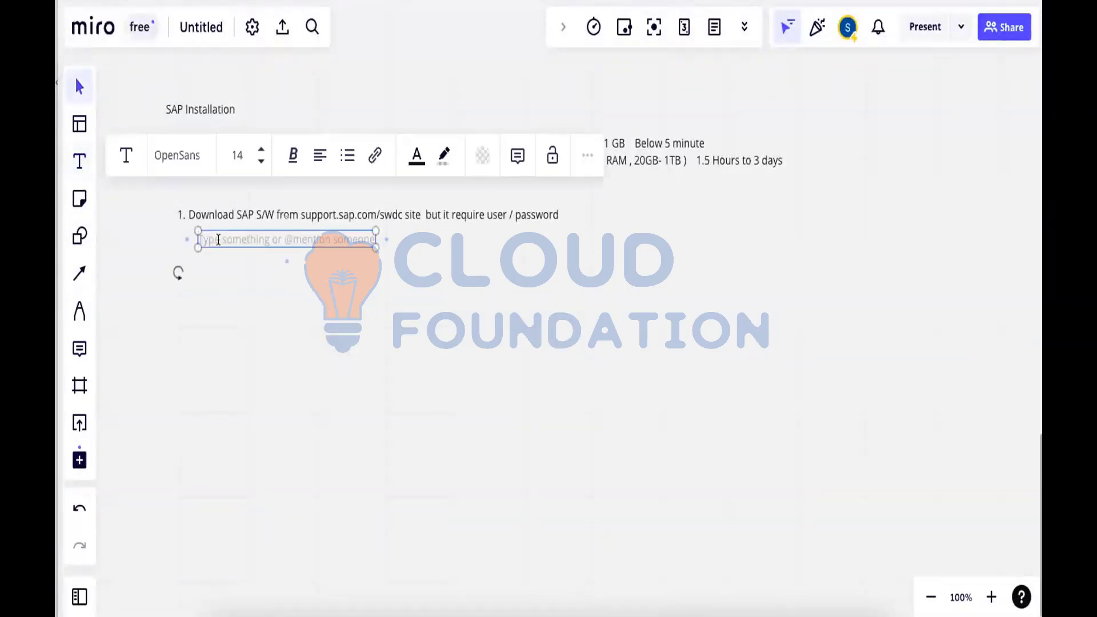
text(A)
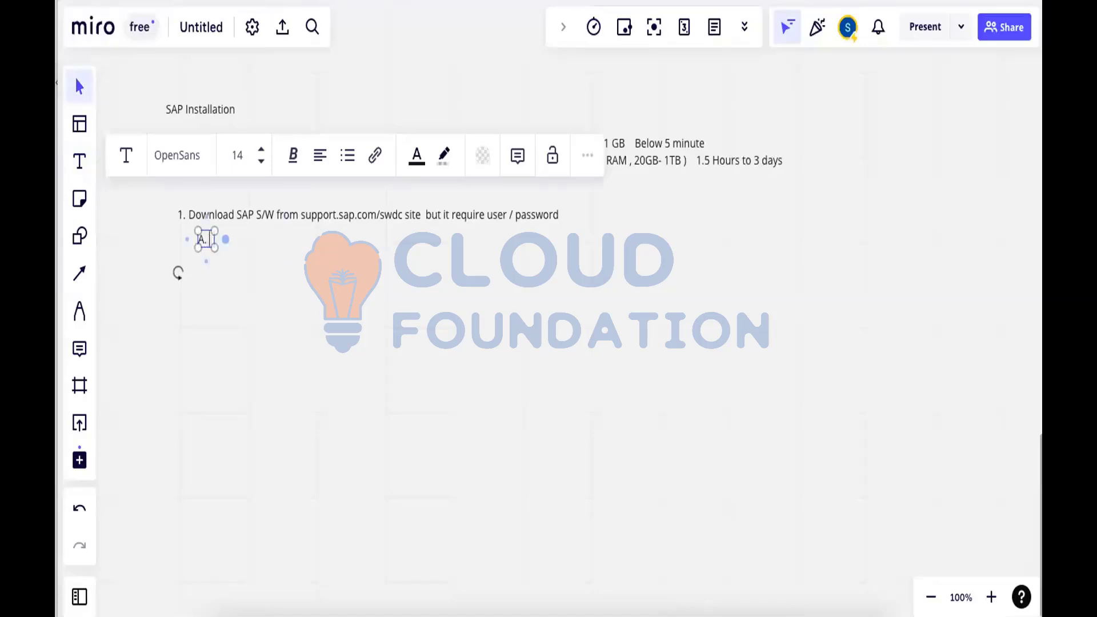
text(. S/W intal)
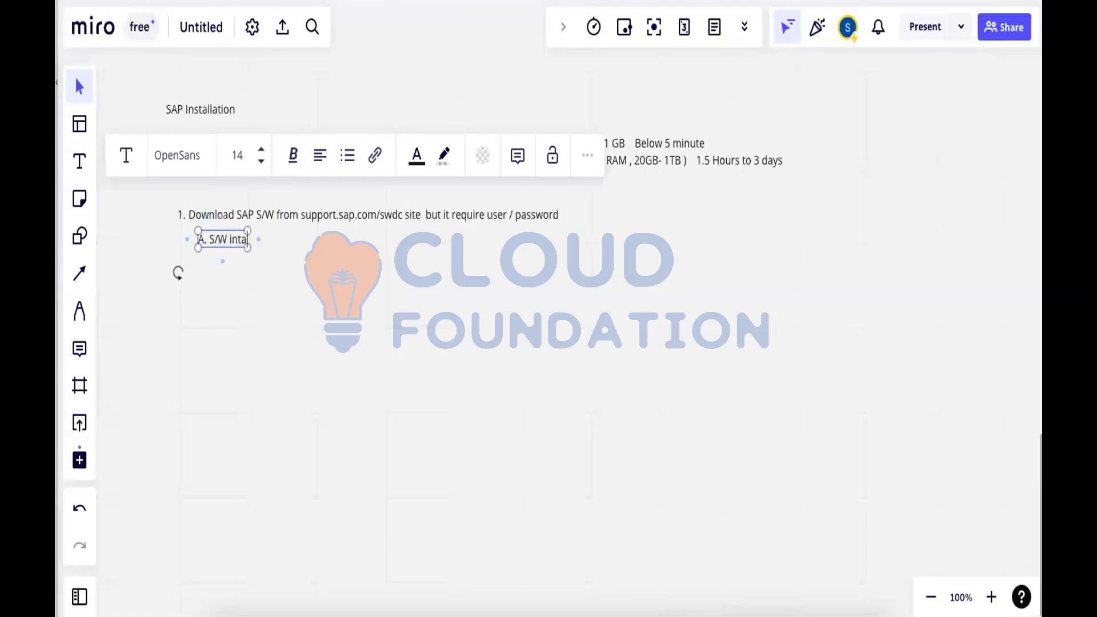
key(BackSpace)
key(BackSpace)
key(BackSpace)
text(stallation tool)
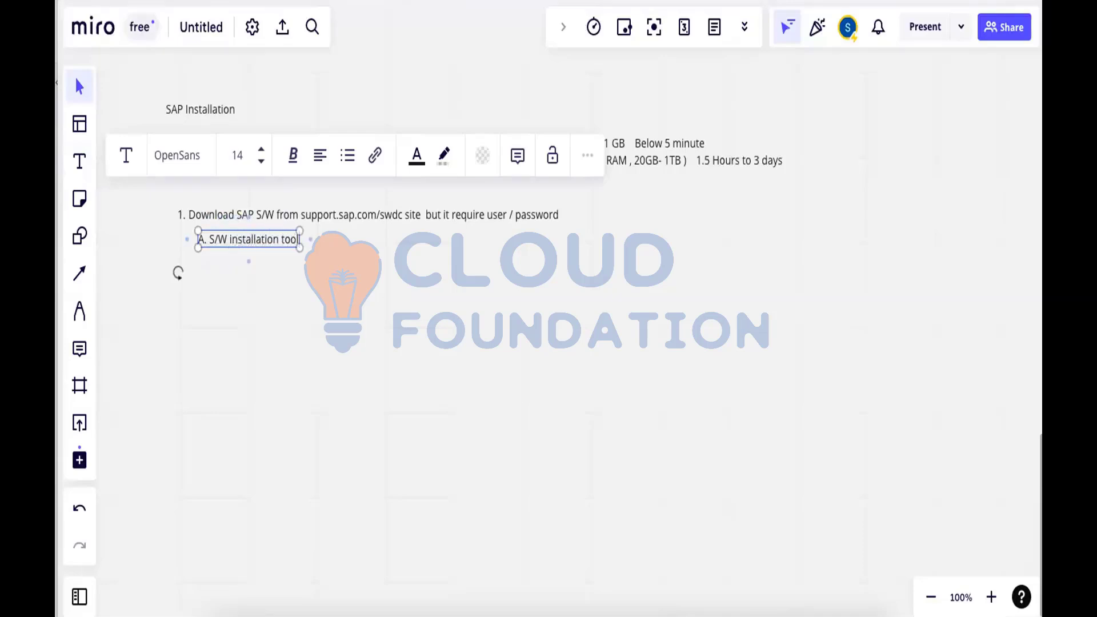
text( :   SWPM)
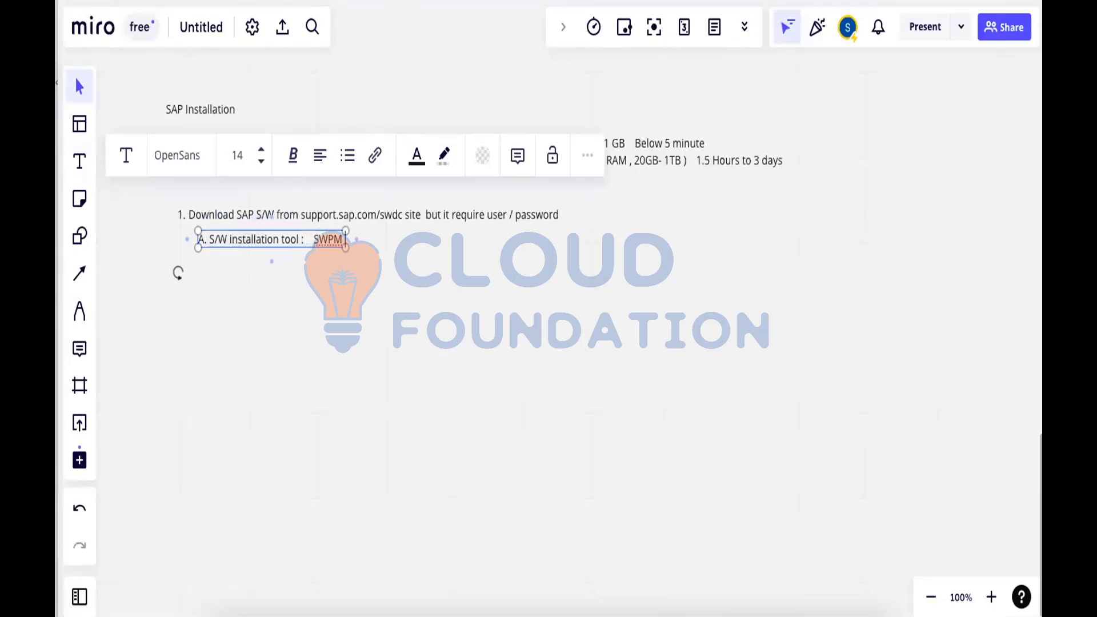
text( ( SAPINST))
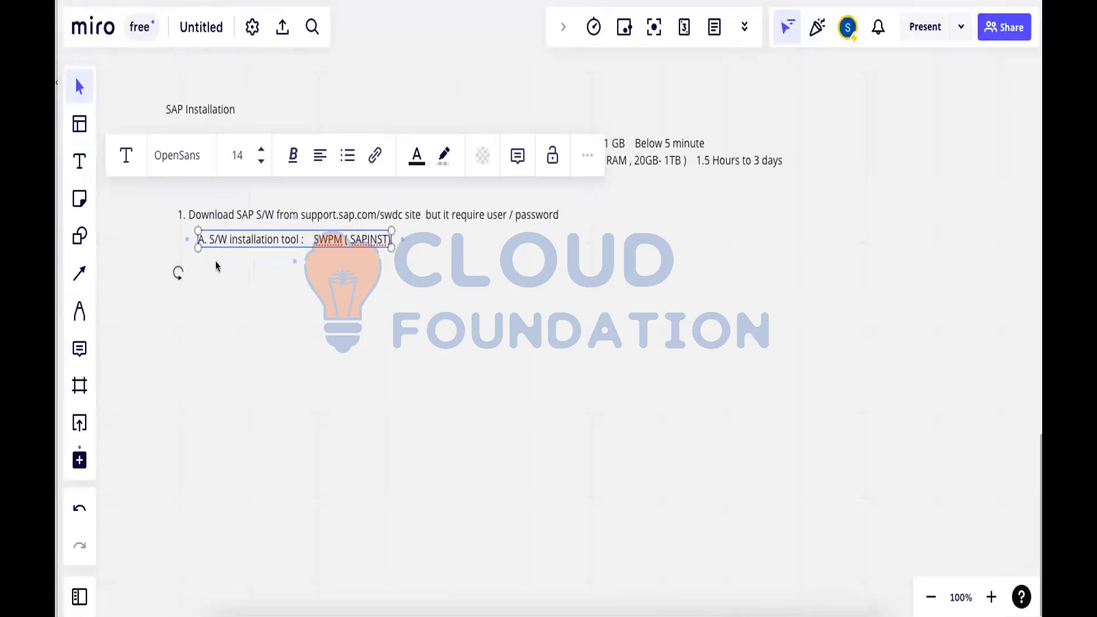
click(357, 299)
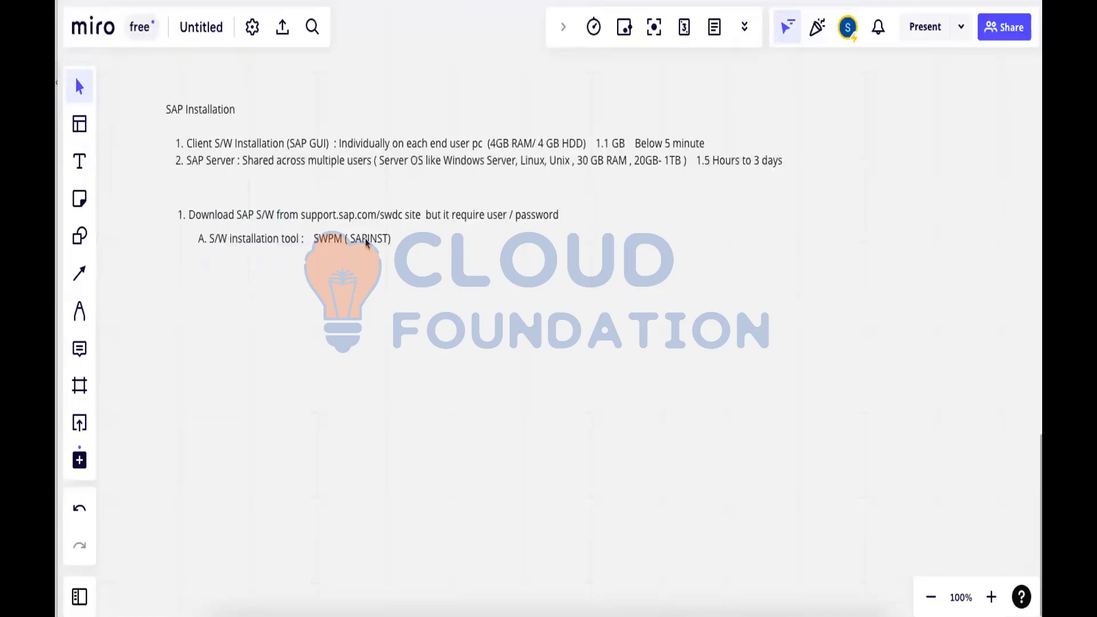
double_click(365, 238)
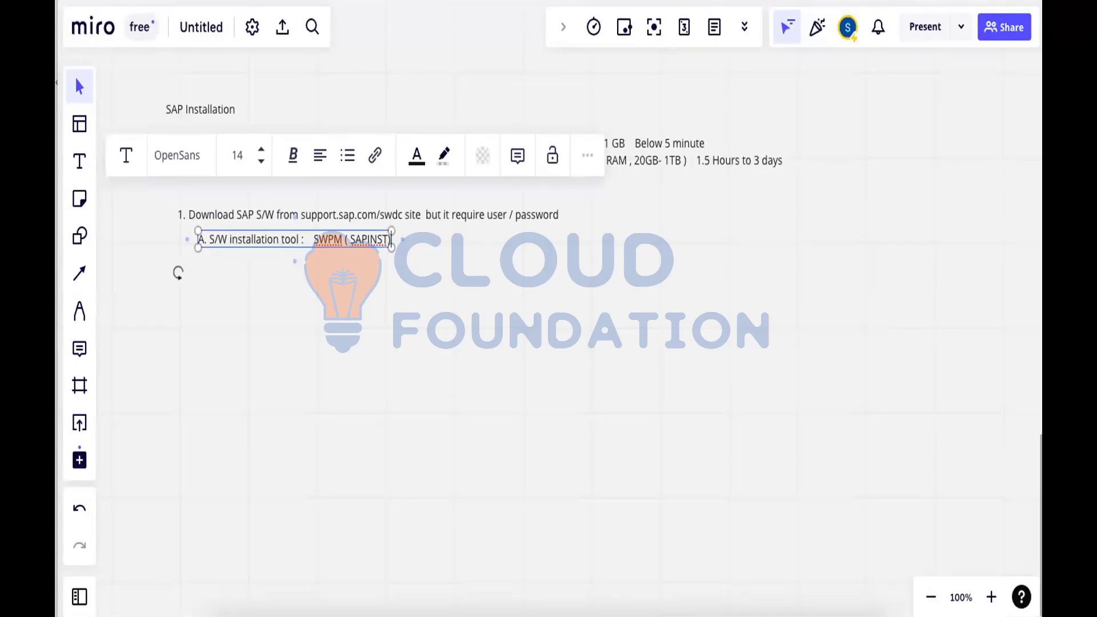
Step: Add the lines 'B. Kernel Executables', 'C. DB S/w' and 'D. Export Media' to the list
key(Return)
text(B)
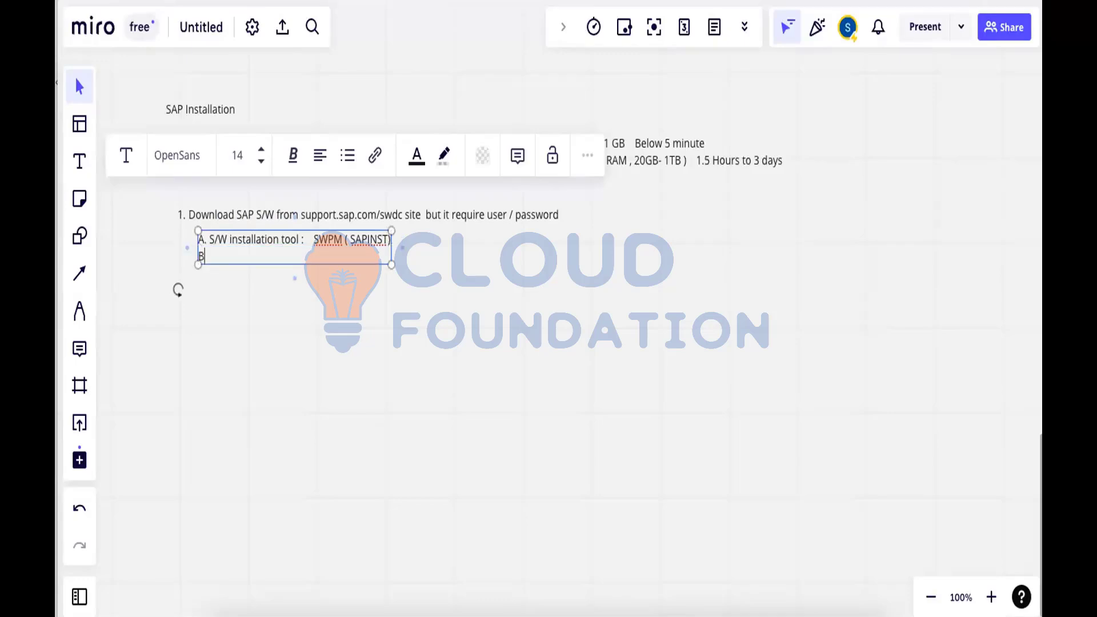
text(. Kernel Executables)
key(Return)
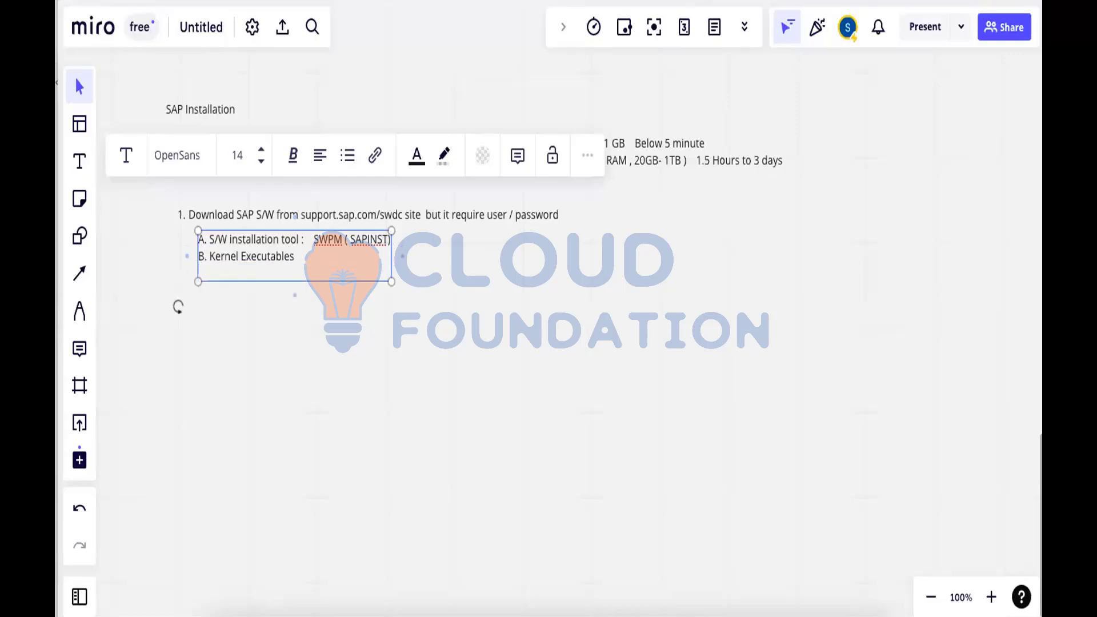
text(C. DB S/w)
key(Return)
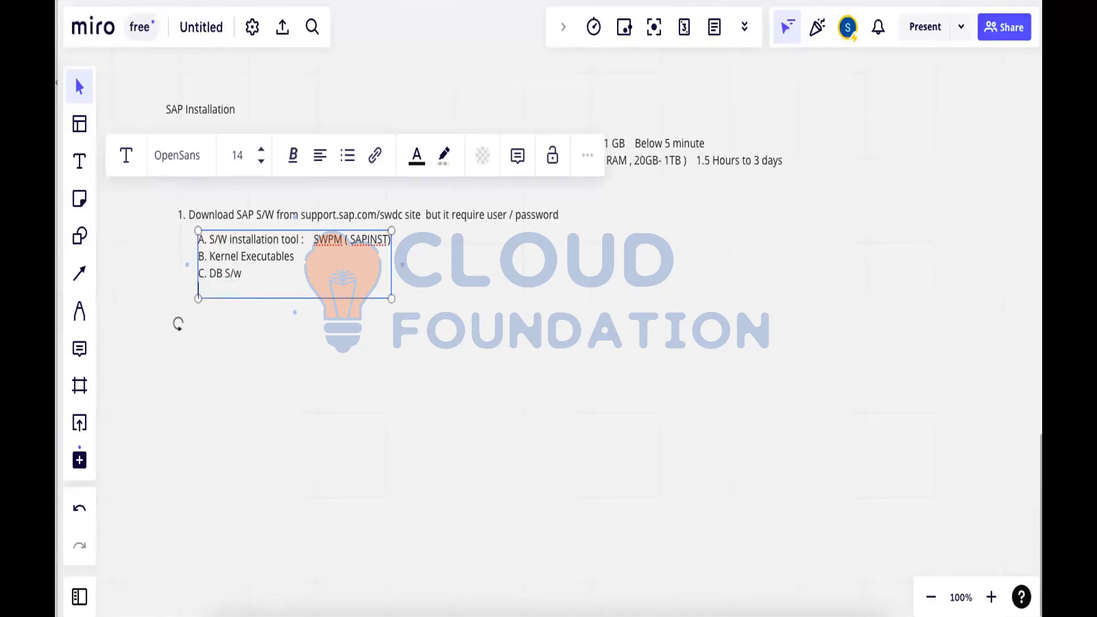
text(d)
key(BackSpace)
text(D. Export Media)
key(Escape)
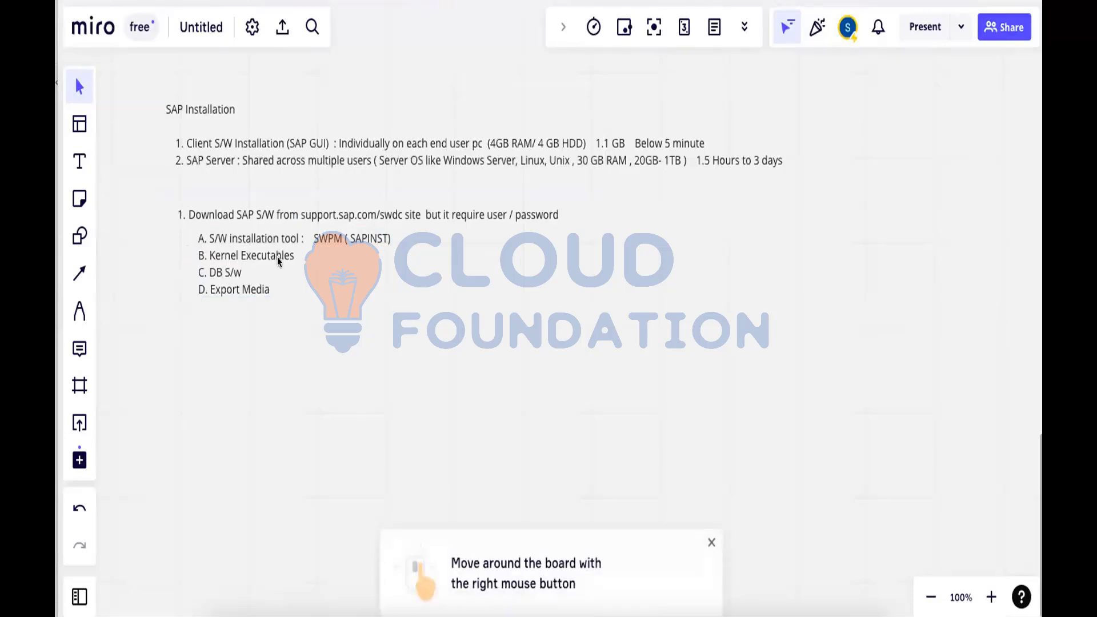
Step: Dismiss the board navigation tip and reselect the A–D list text box
click(254, 284)
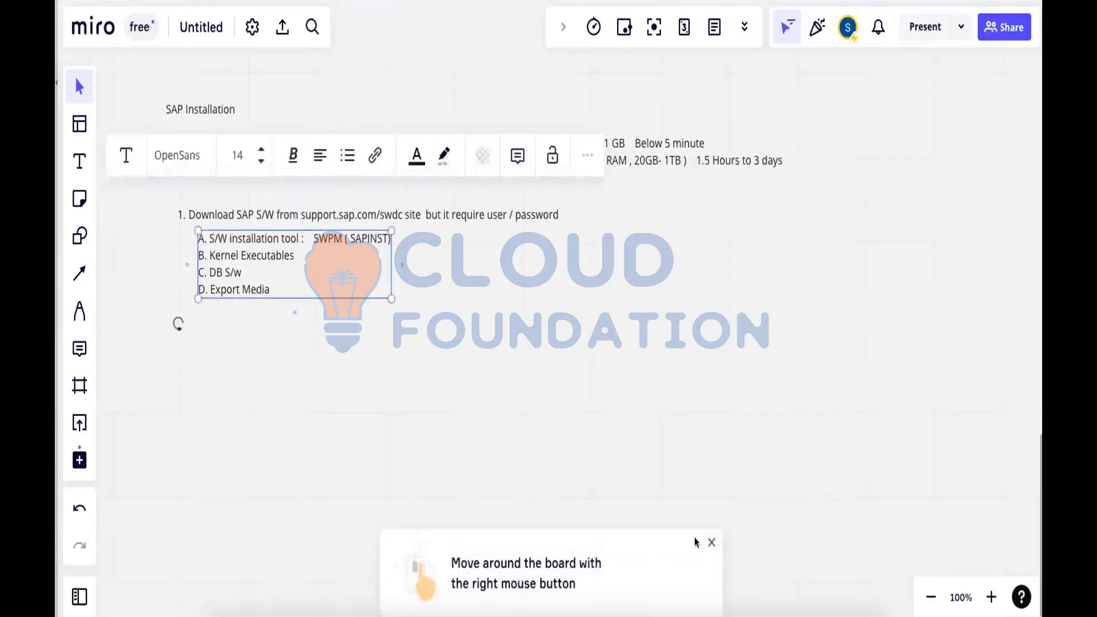
click(711, 542)
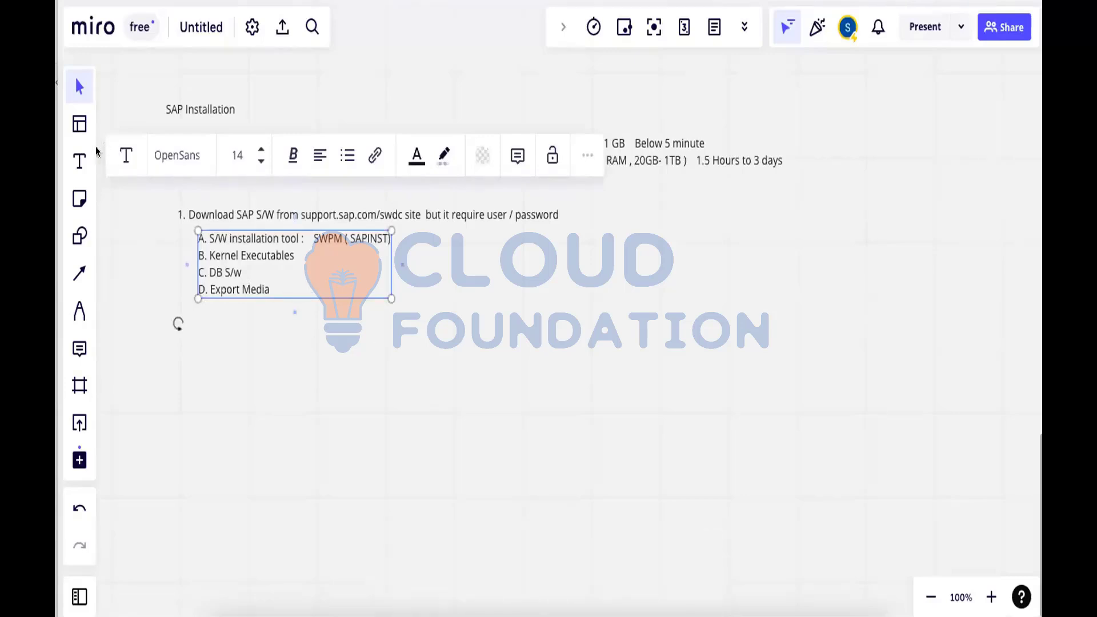
double_click(284, 285)
key(Escape)
Step: Append '3 Gb - 200 GB' to the Export Media line and drag the A–D list lower
click(283, 274)
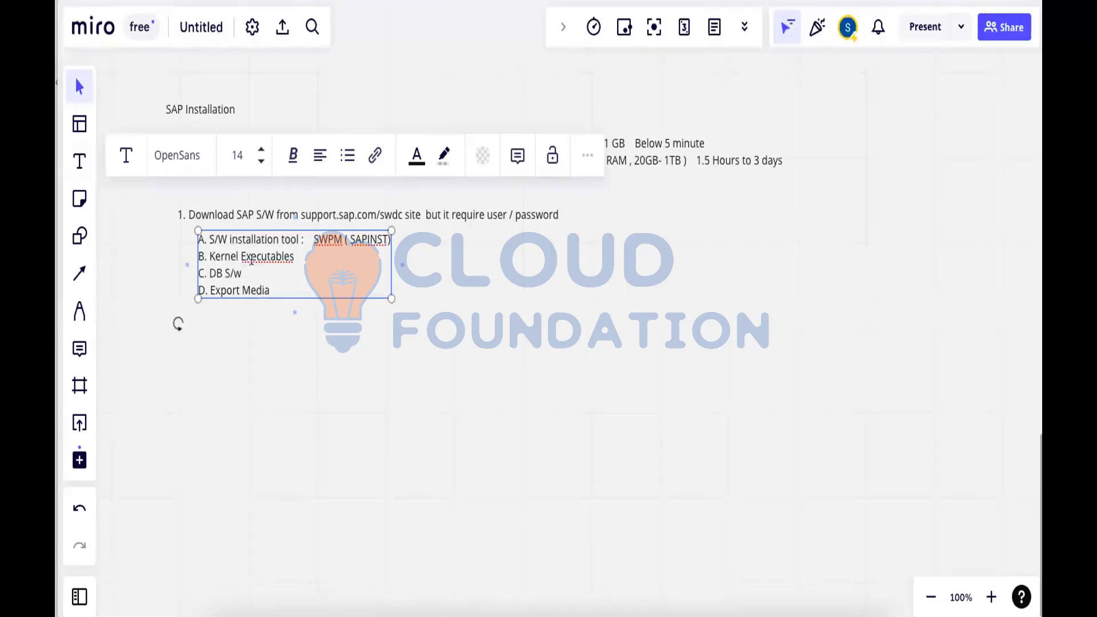
click(271, 286)
text(3 Gb - 200 GB)
click(522, 273)
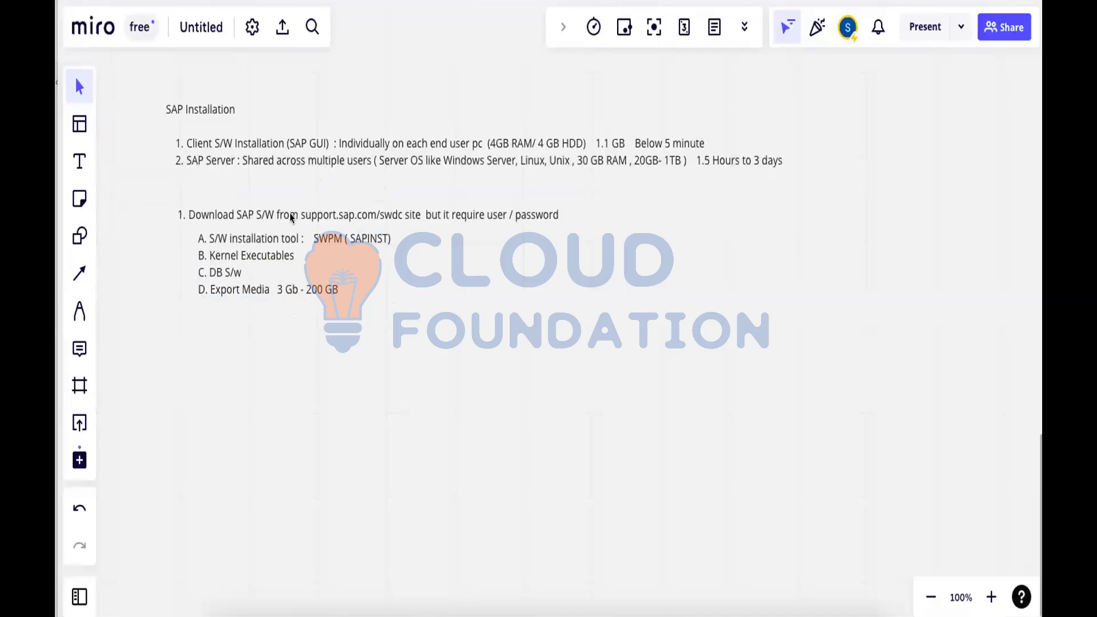
drag(290, 214, 273, 298)
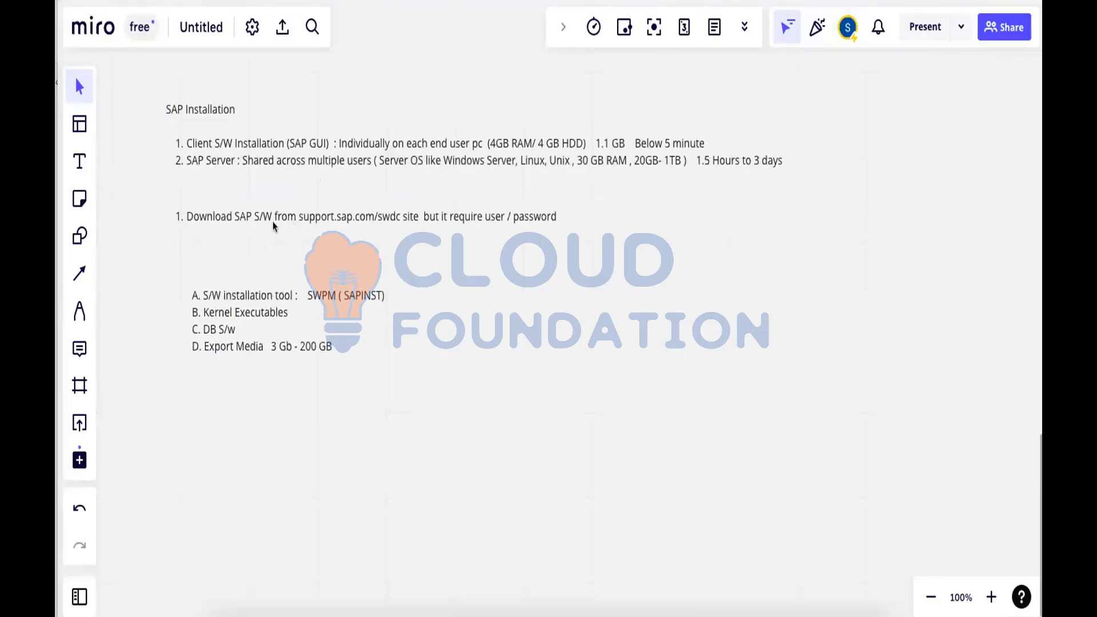
Step: Shift the Download line down and add text 'SAP GUI Installation execuatble' beneath the server line
drag(273, 214, 267, 266)
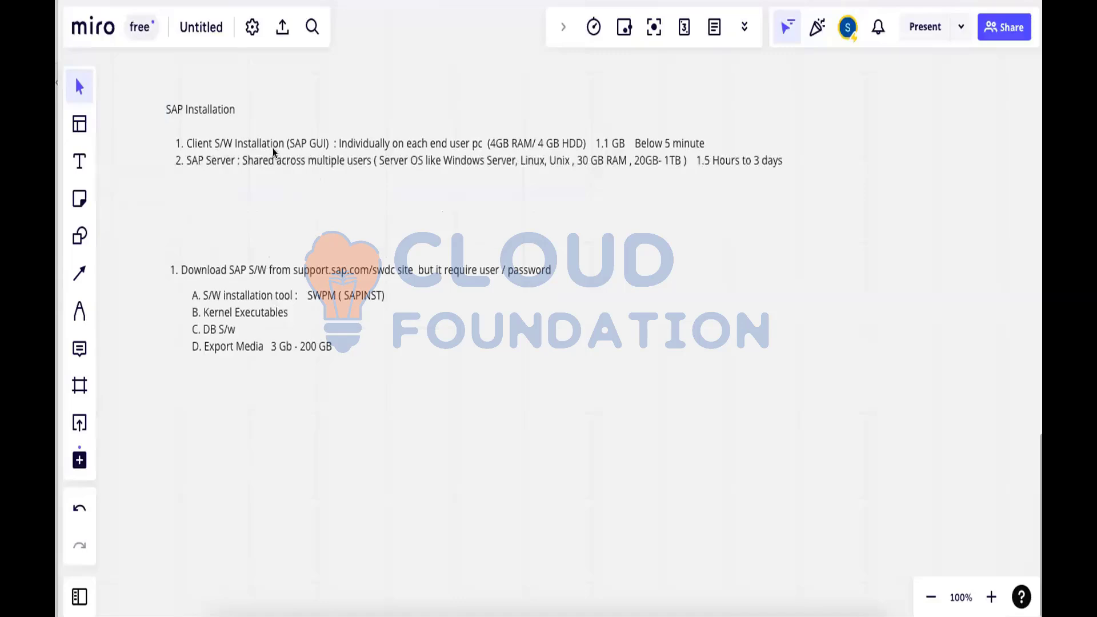
click(80, 162)
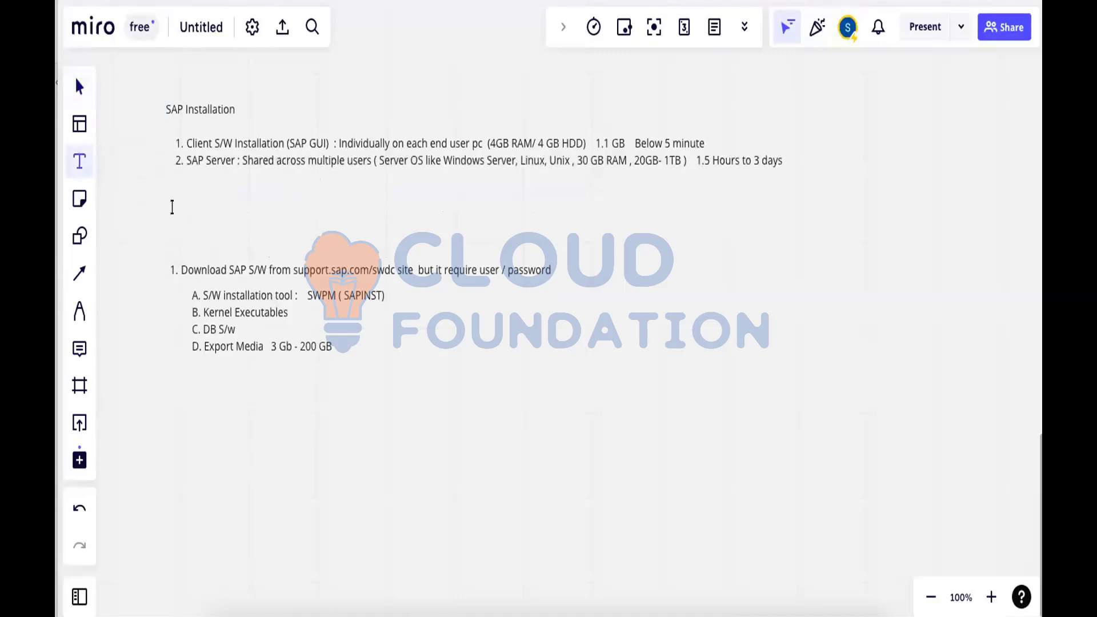
click(171, 209)
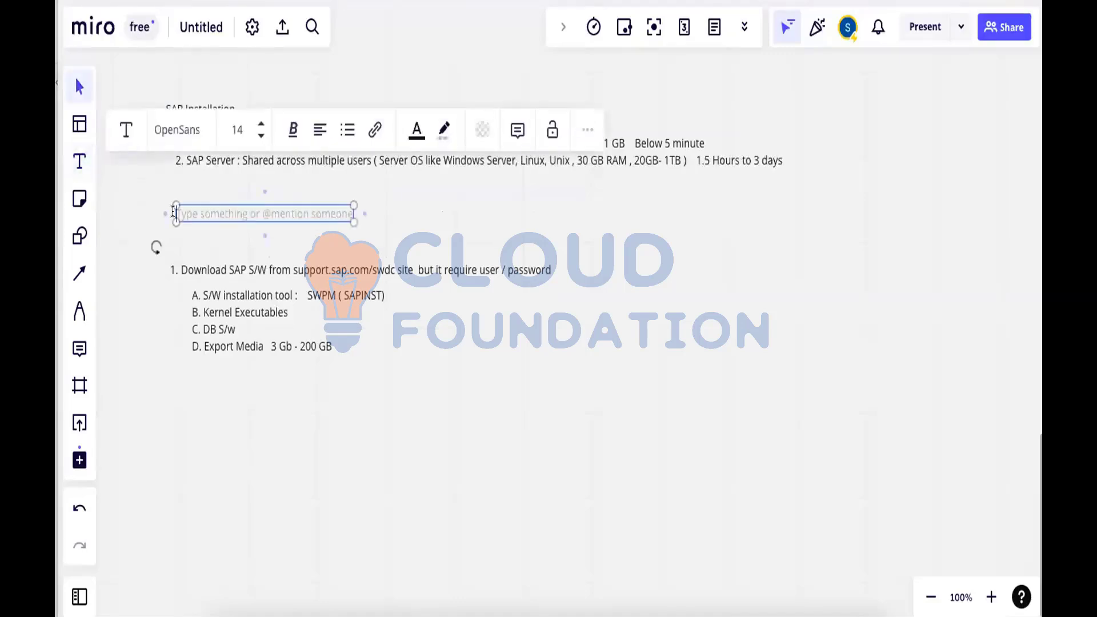
text(SA)
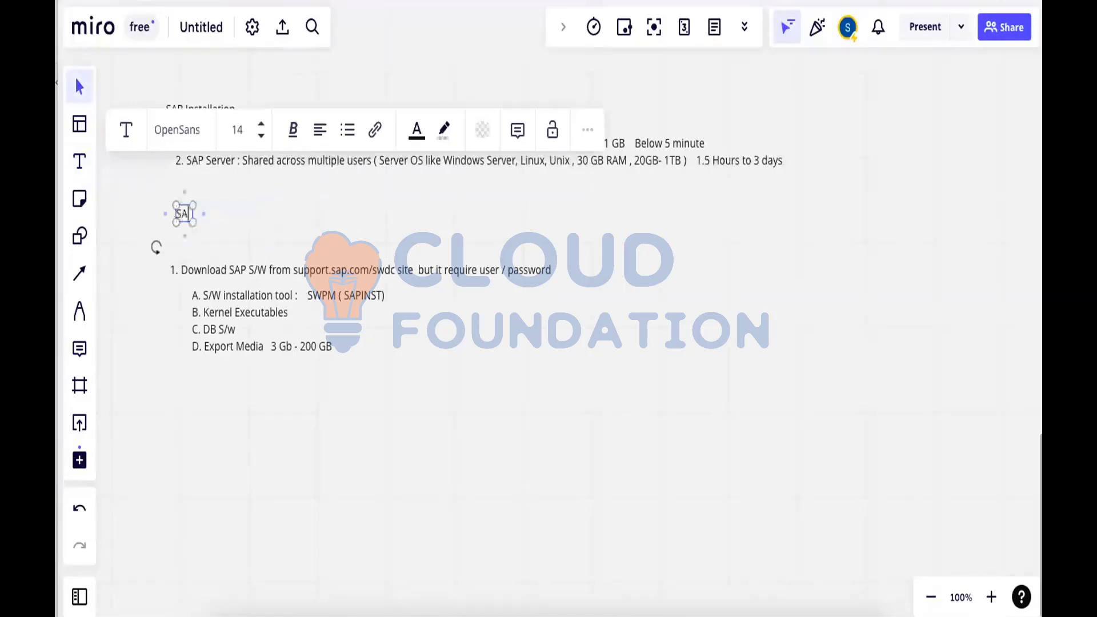
text(P GUI Installa)
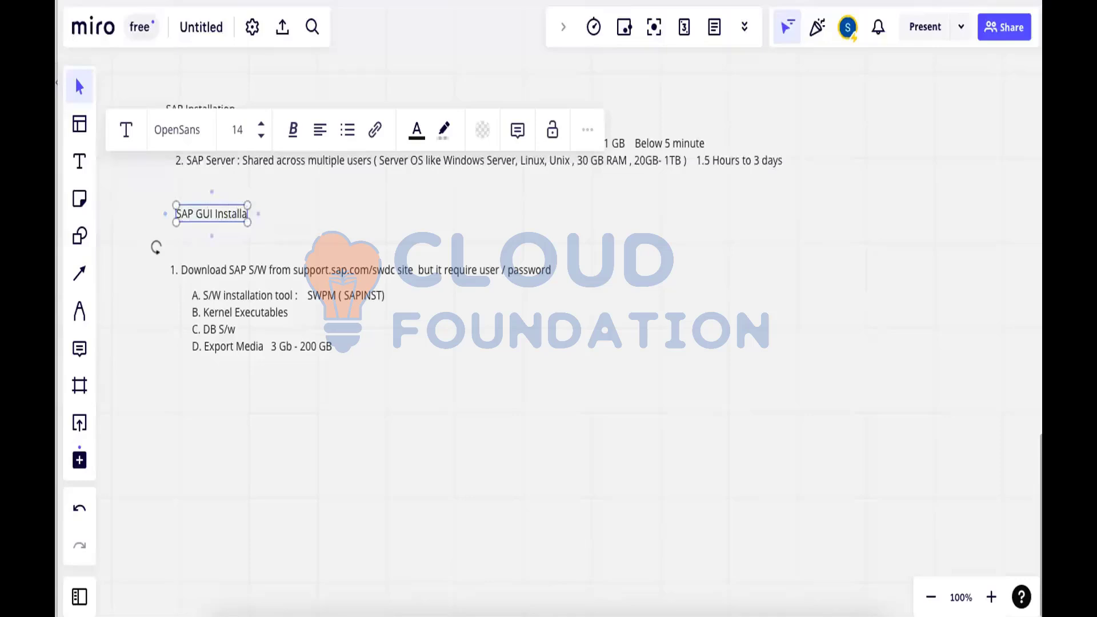
text(tion execu)
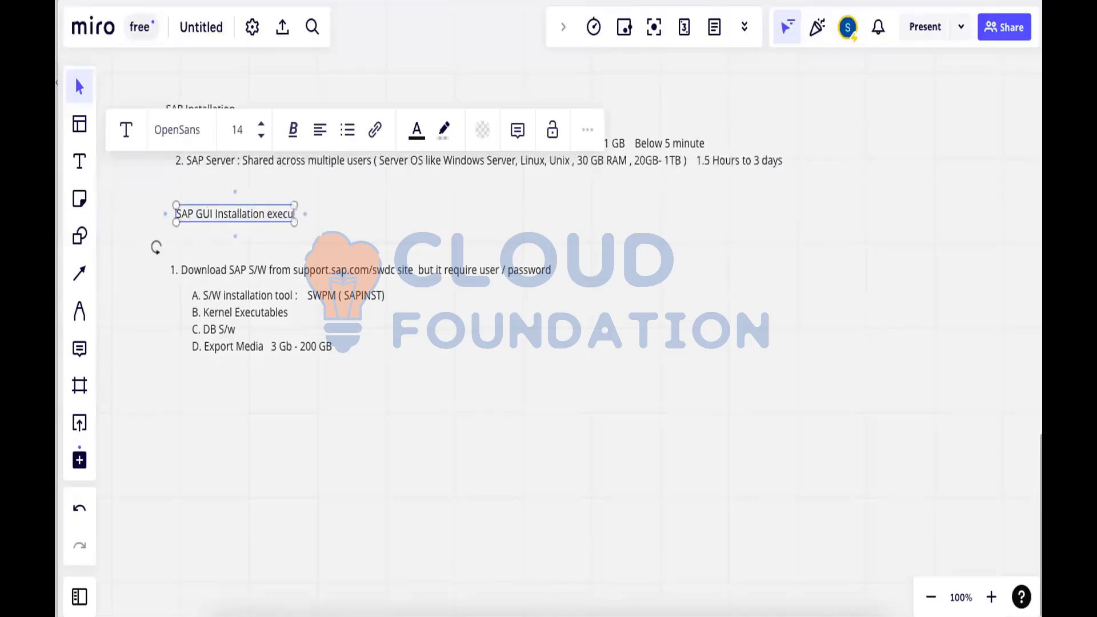
text(atble)
click(265, 230)
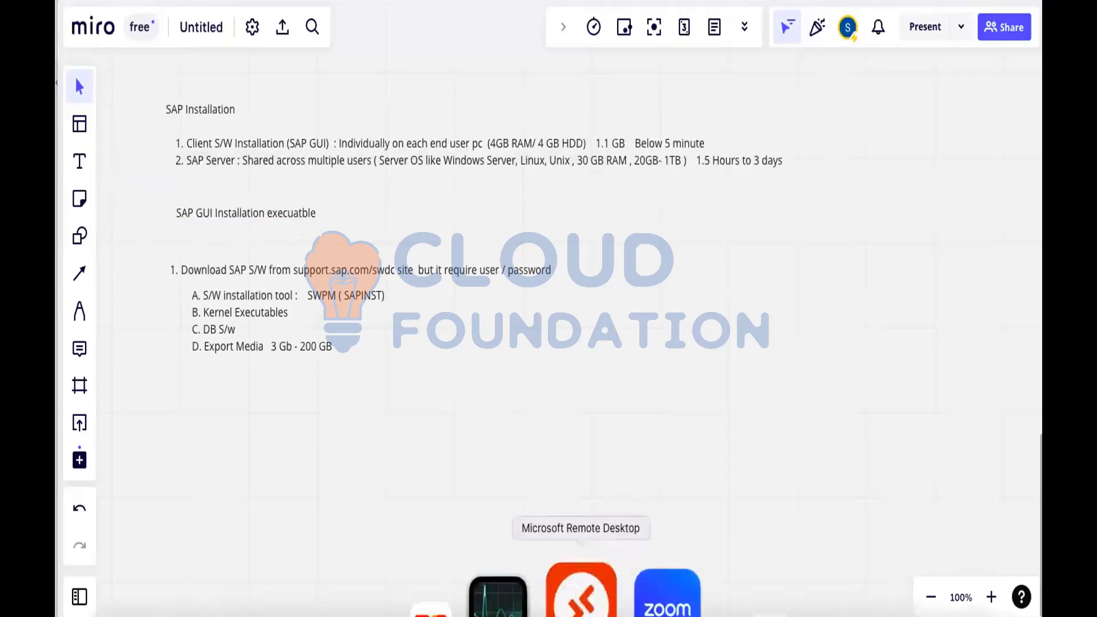
Step: Switch to the Microsoft Remote Desktop session showing the remote Windows server desktop
click(578, 594)
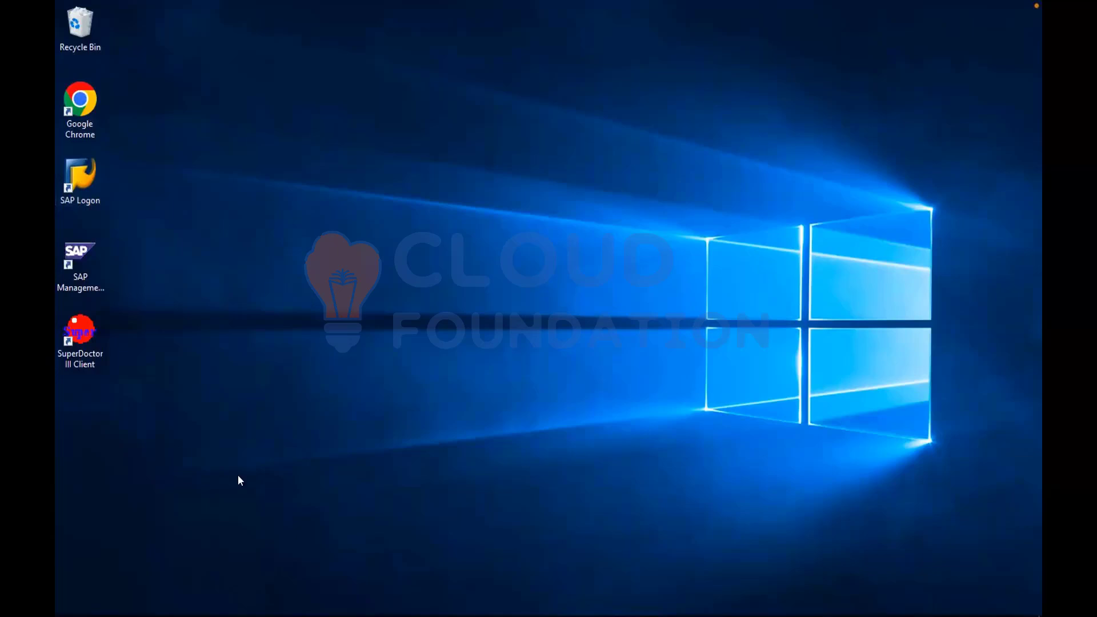
Step: Find SAPgui7.40.zip under C:\SAPSoftware\Client, then open the zip from Downloads instead of extracting it
key(super+e)
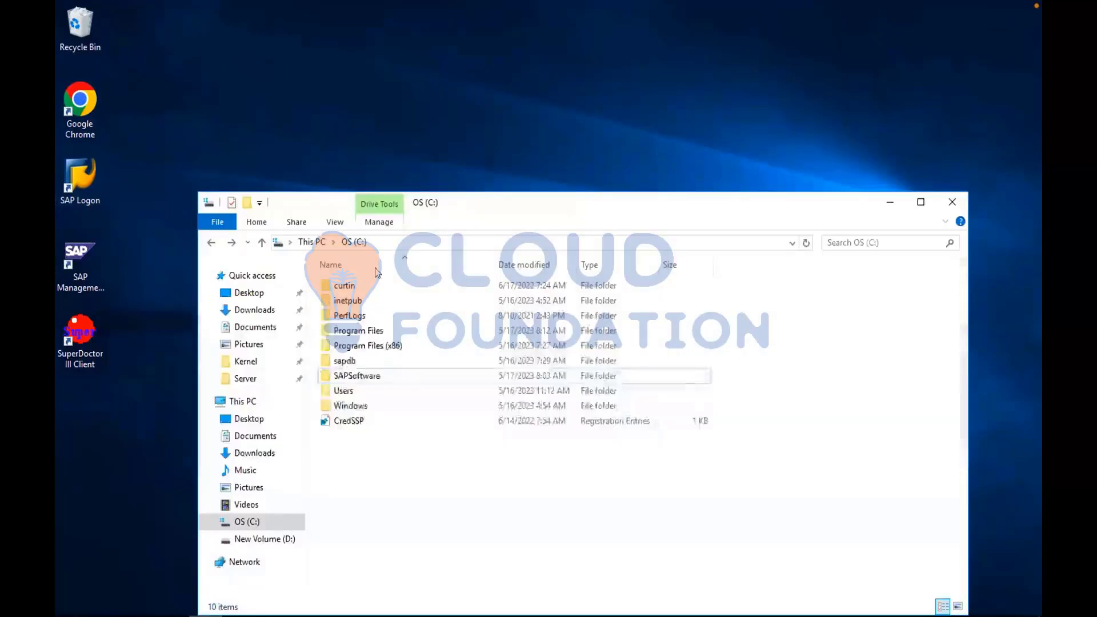
click(254, 524)
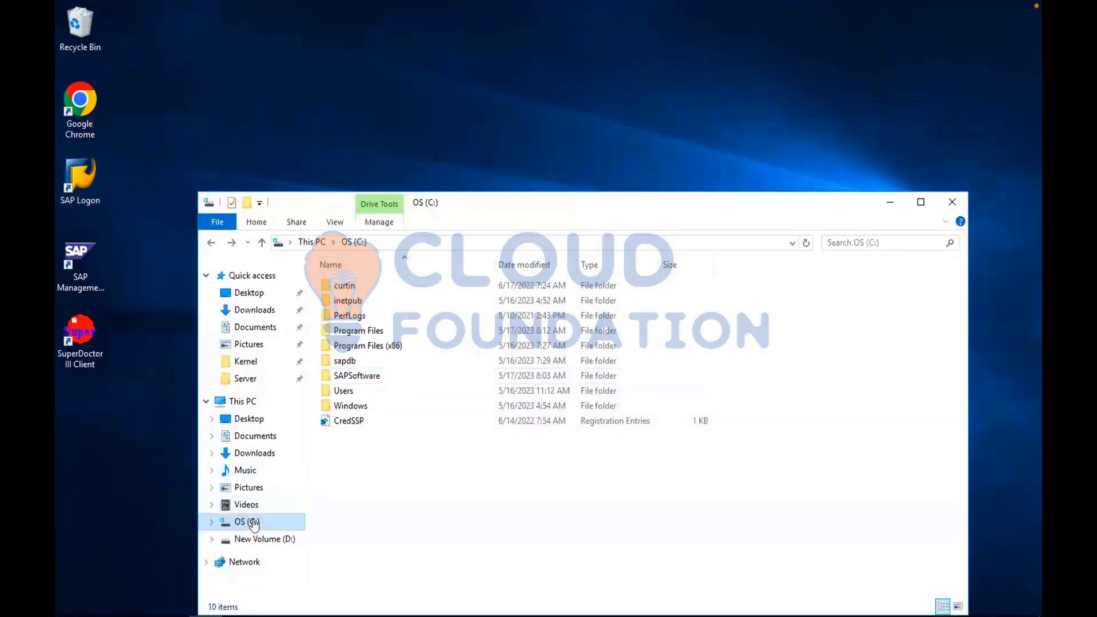
click(366, 378)
double_click(366, 378)
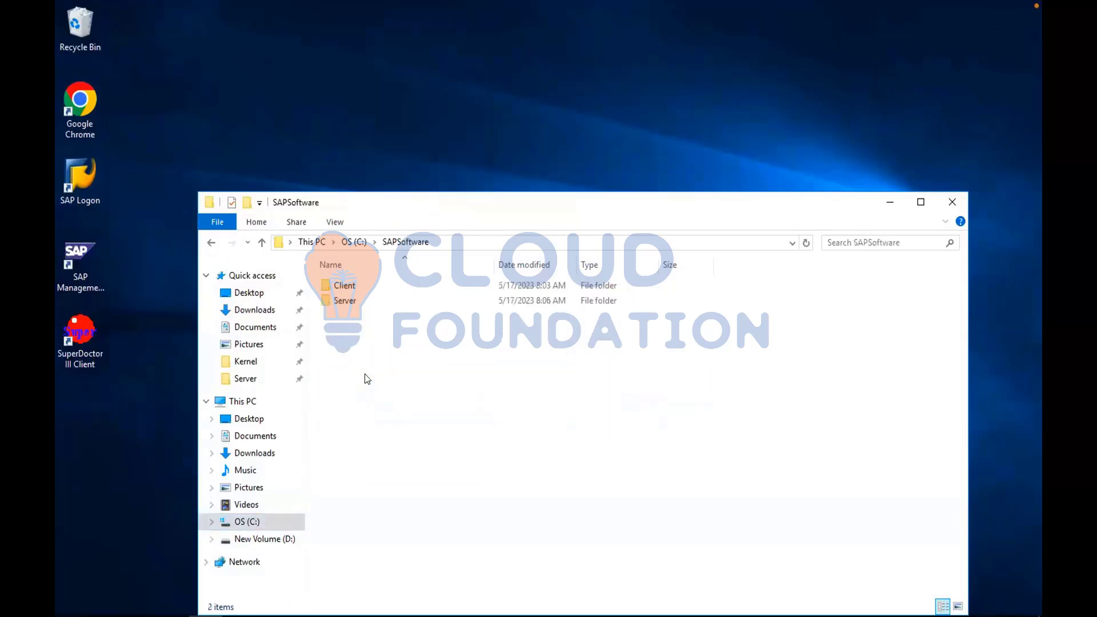
double_click(350, 288)
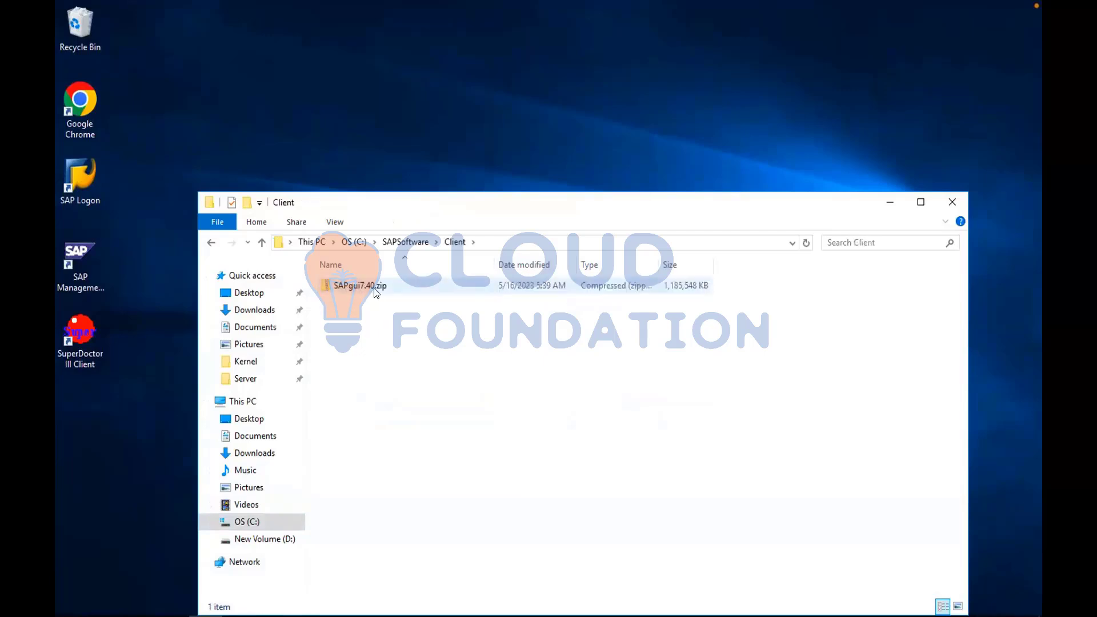
right_click(376, 293)
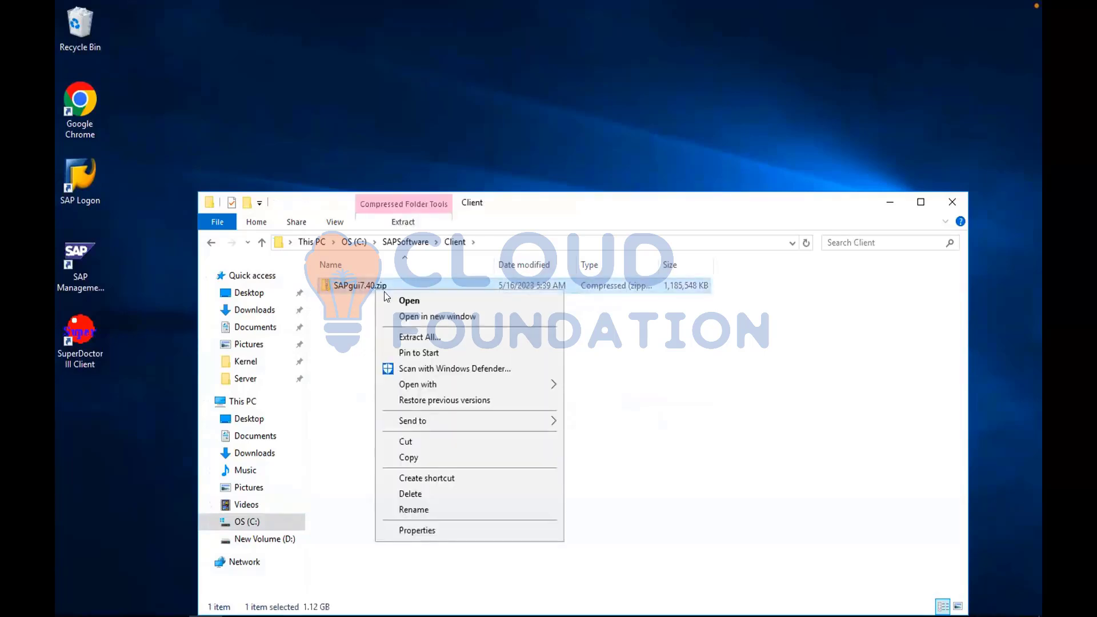
click(399, 340)
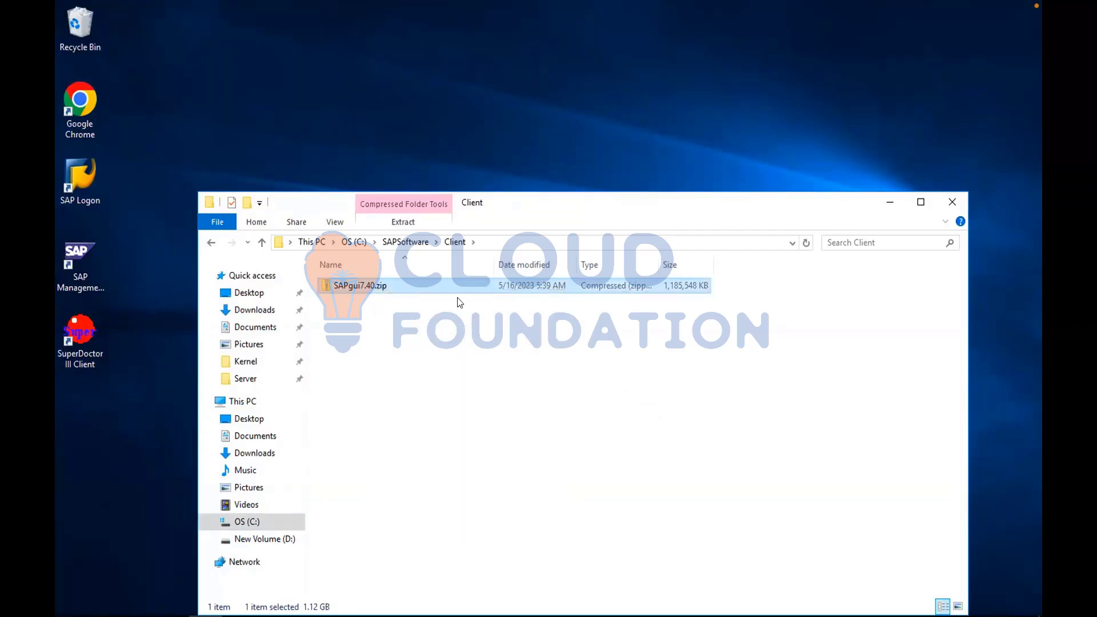
right_click(417, 283)
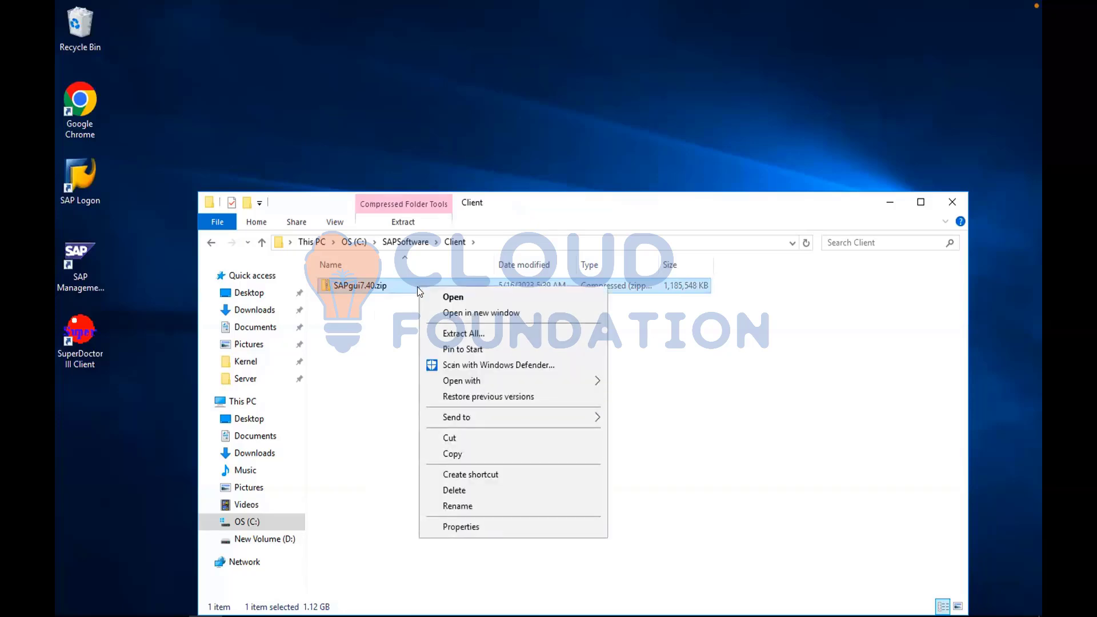
click(311, 333)
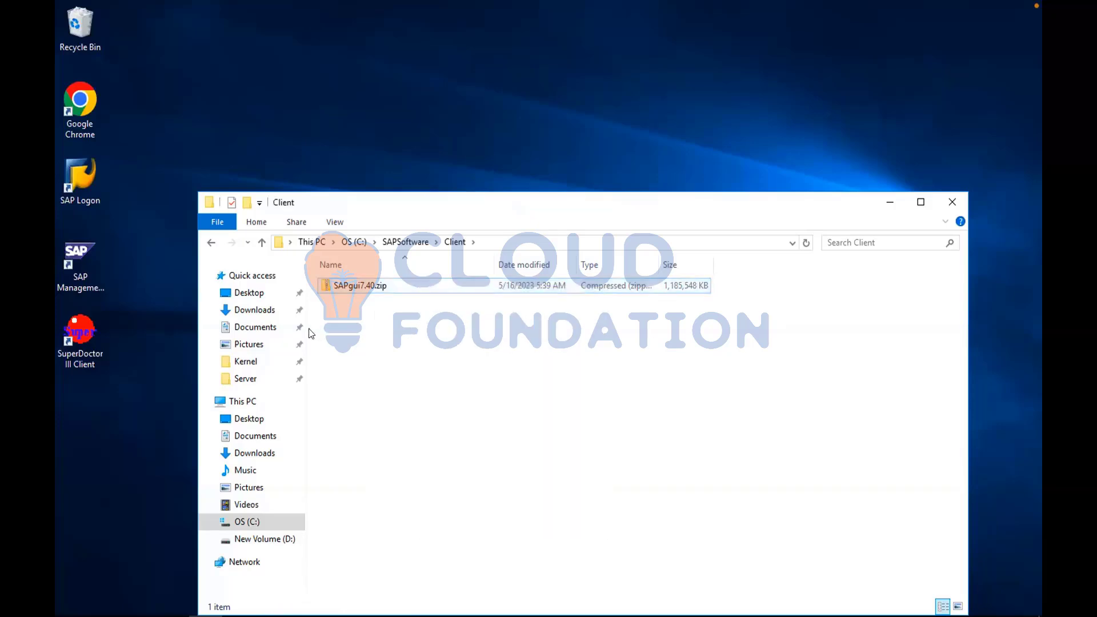
click(255, 309)
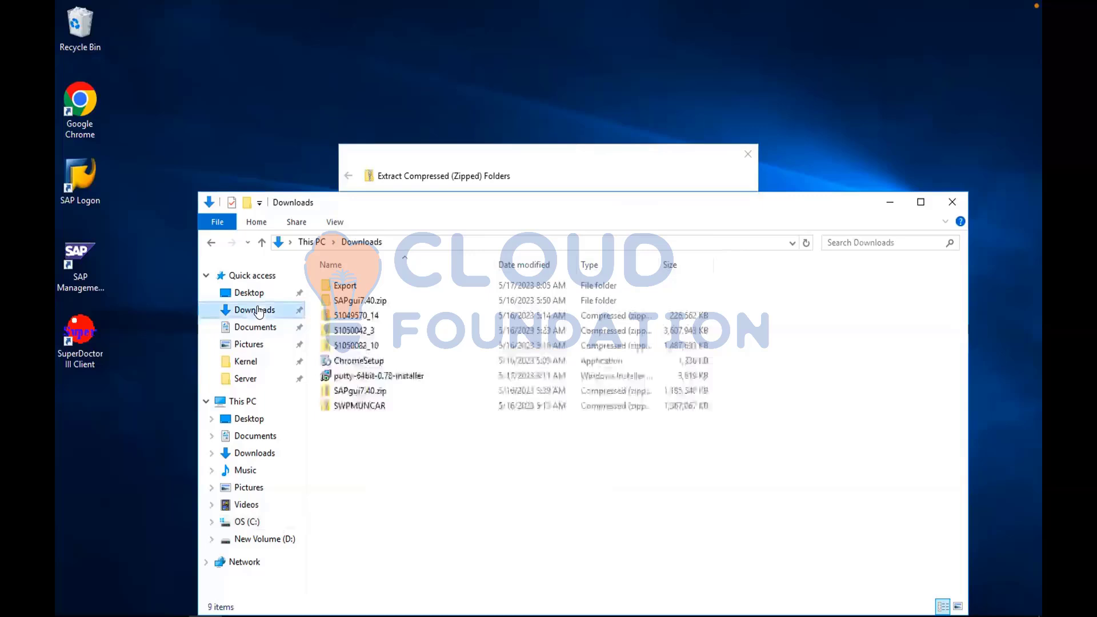
double_click(377, 301)
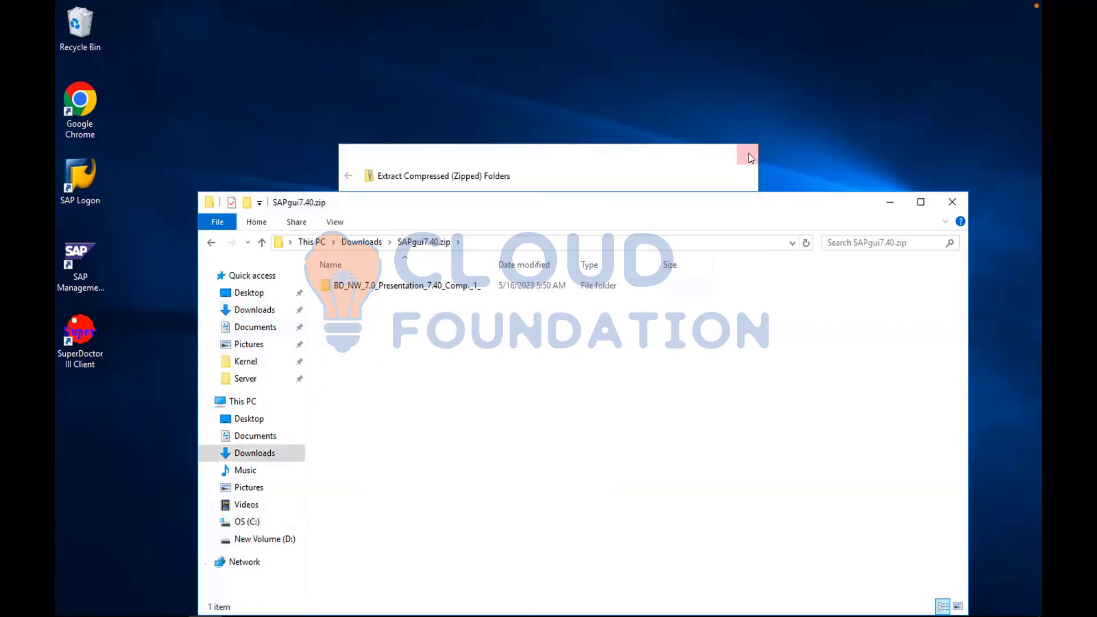
click(750, 158)
Step: Navigate into the presentation folder, then PRES1 > GUI > WINDOWS > WIN32
click(400, 291)
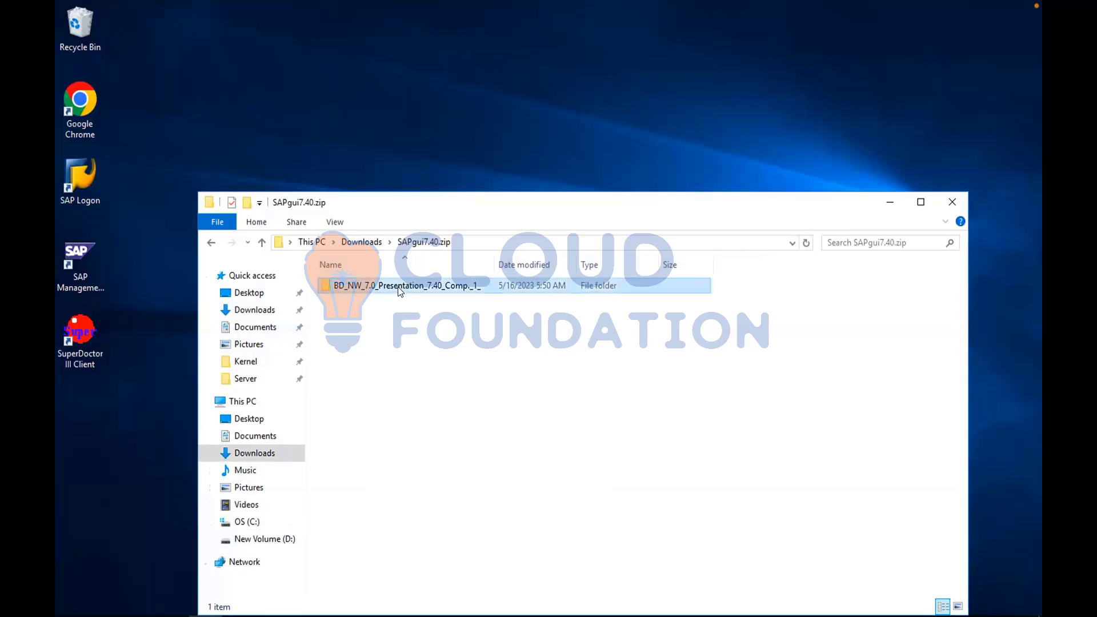
double_click(400, 291)
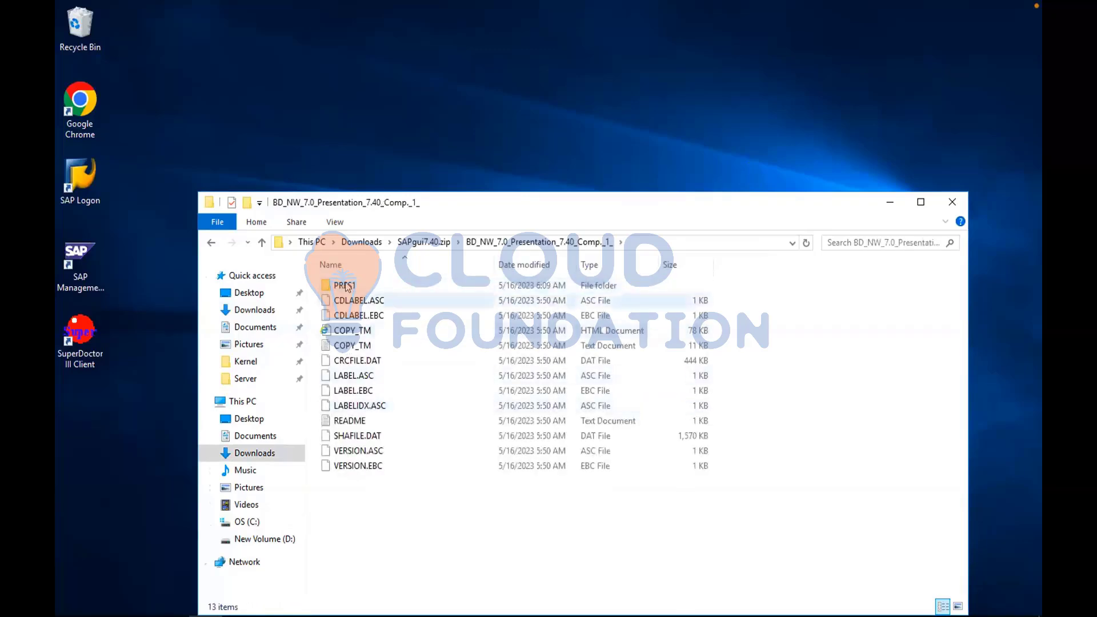
double_click(354, 286)
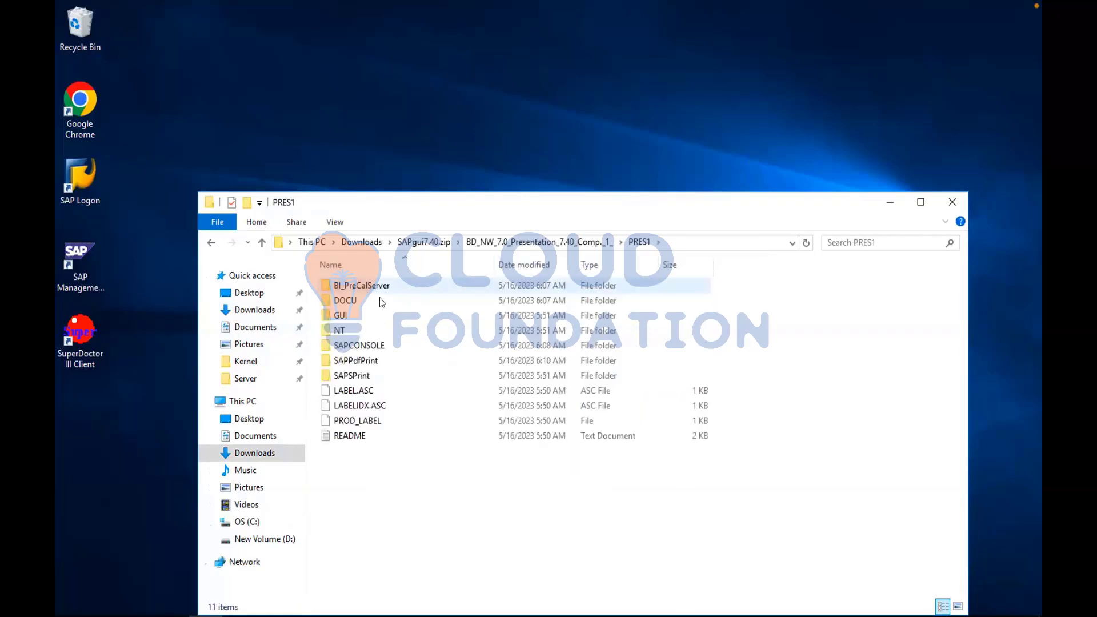
click(348, 318)
double_click(347, 318)
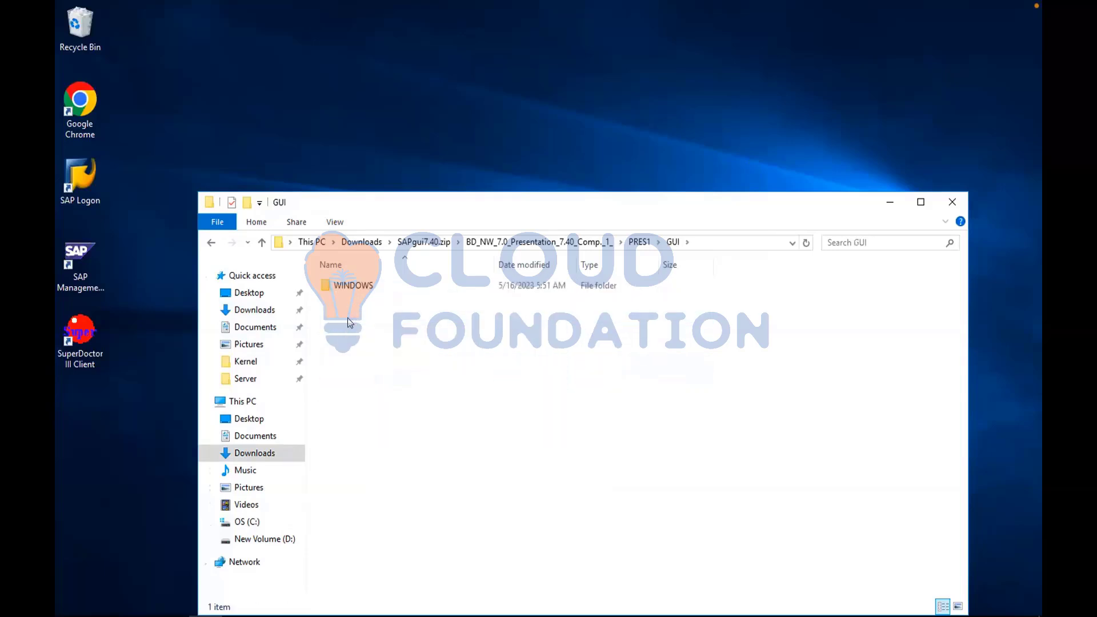
double_click(354, 287)
double_click(353, 284)
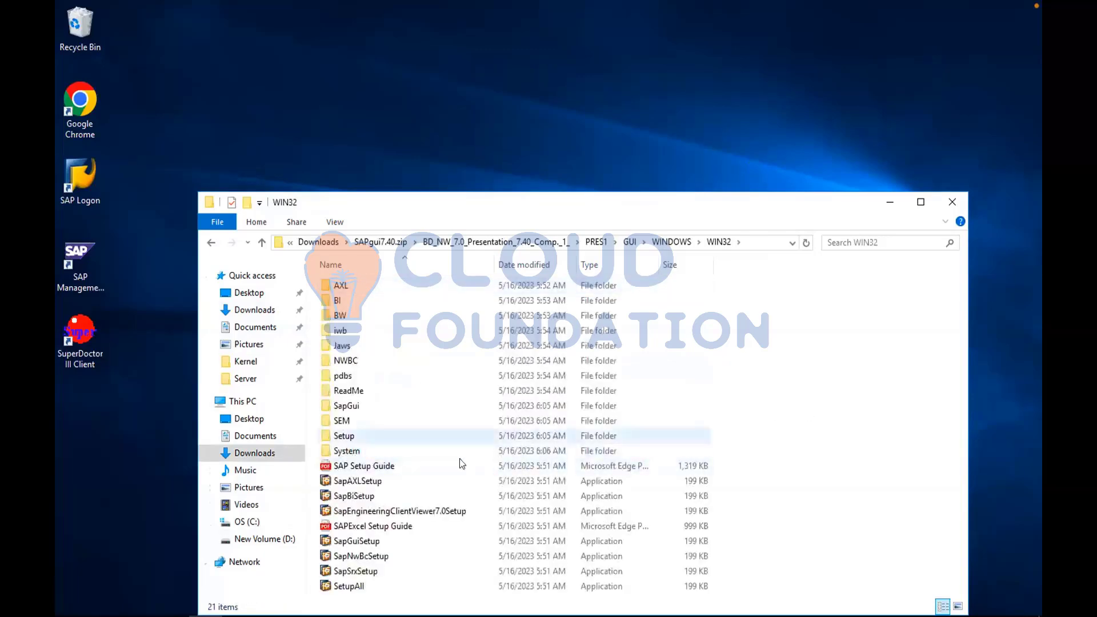
Step: Launch SapGuiSetup and approve the run and security prompts
double_click(366, 545)
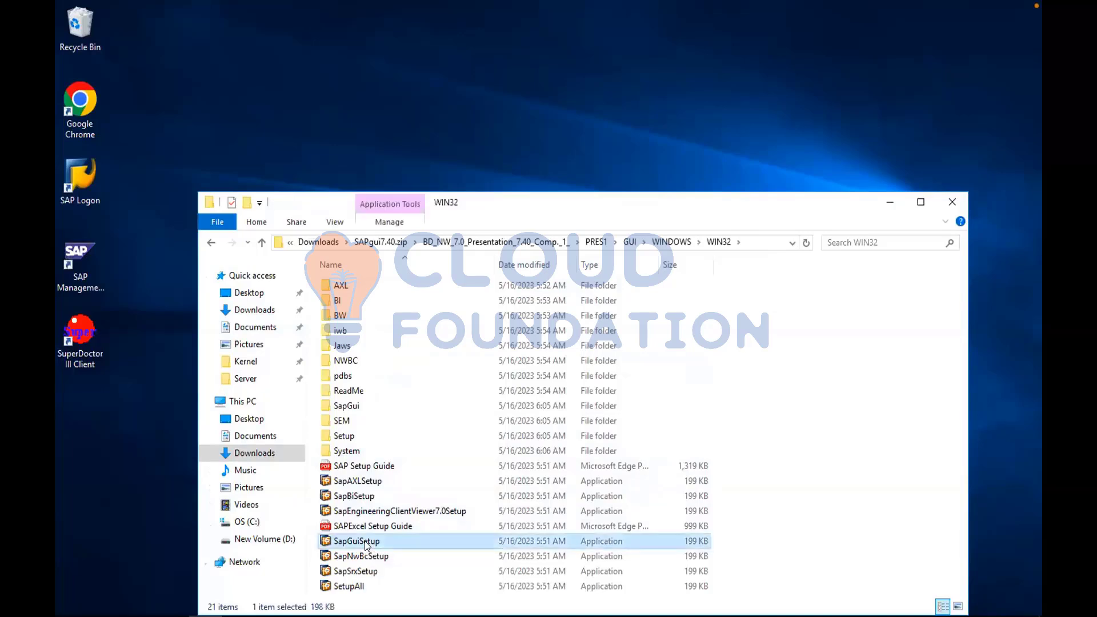
click(587, 328)
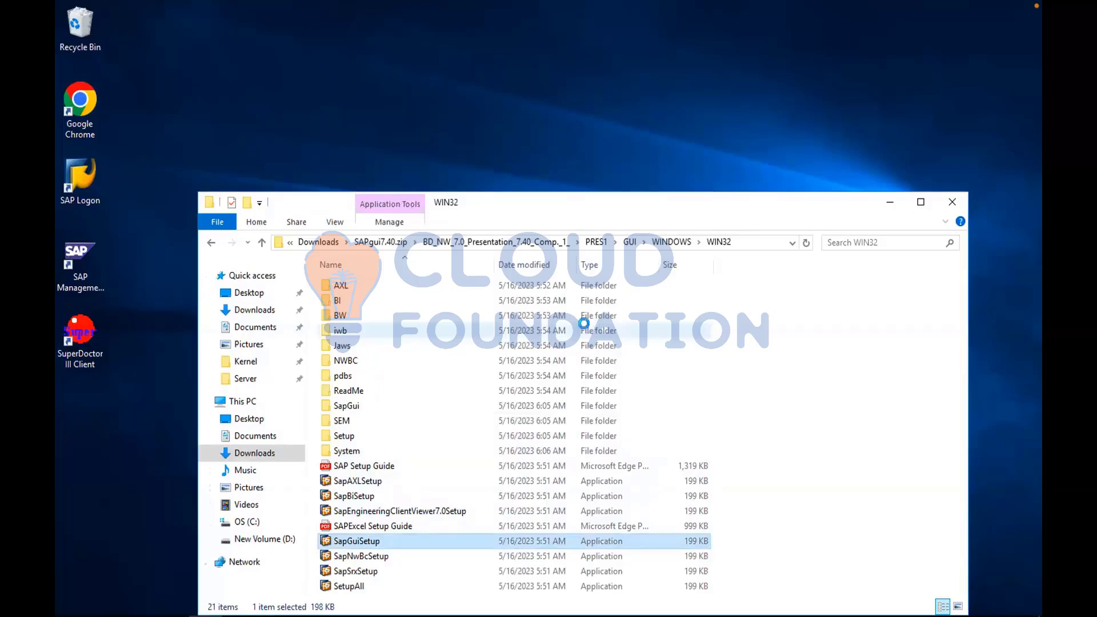
click(599, 379)
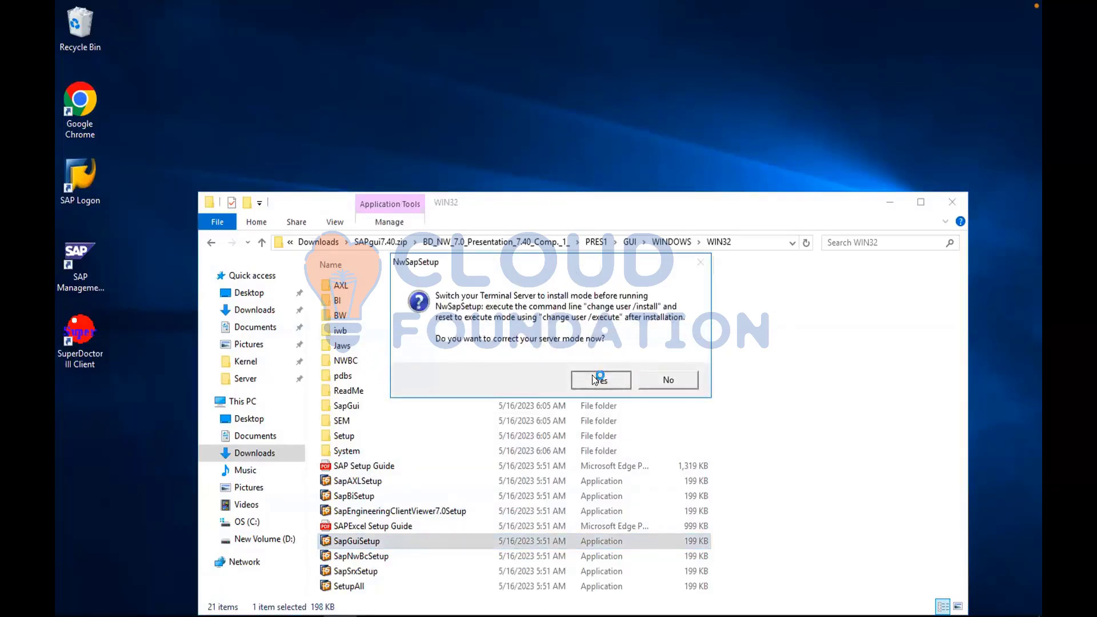
double_click(376, 537)
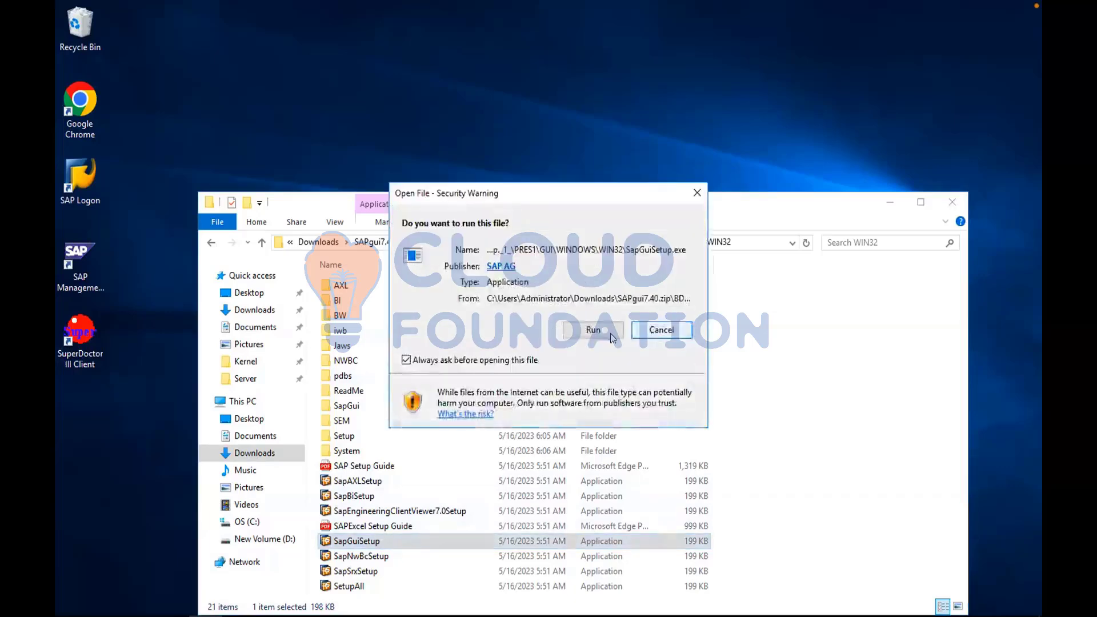
click(600, 332)
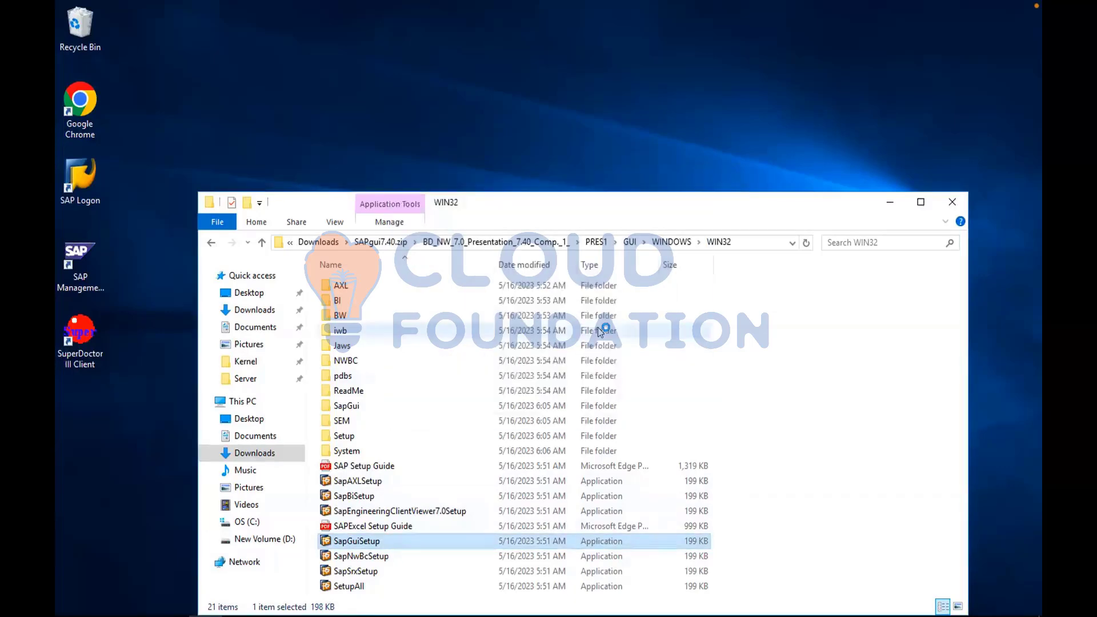
Step: Decline terminal server mode and move past the welcome page to component selection
click(656, 377)
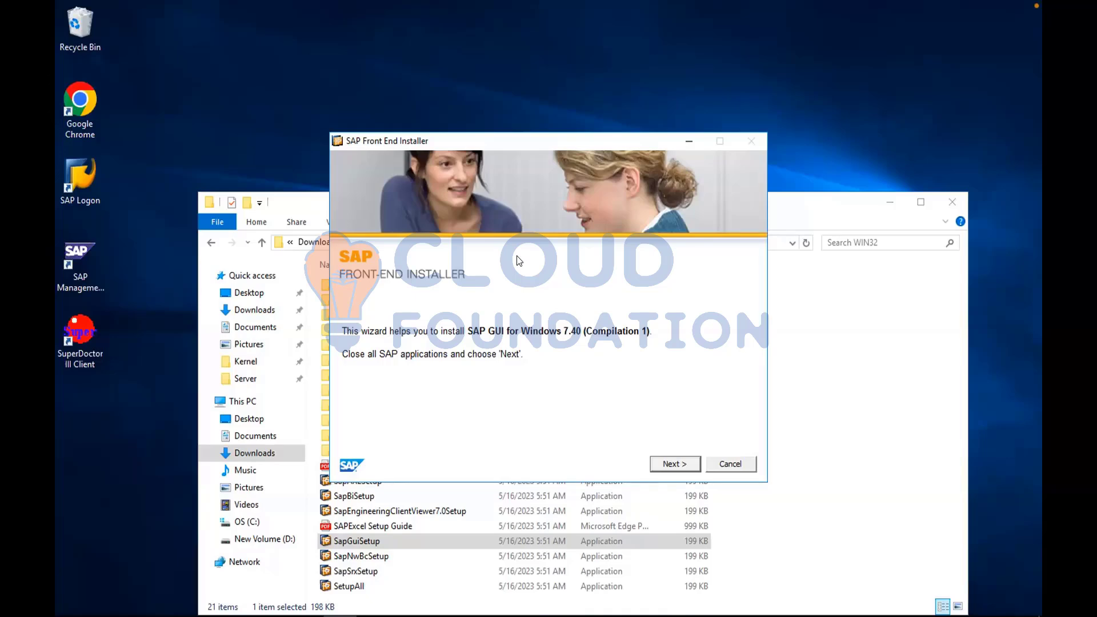
click(661, 463)
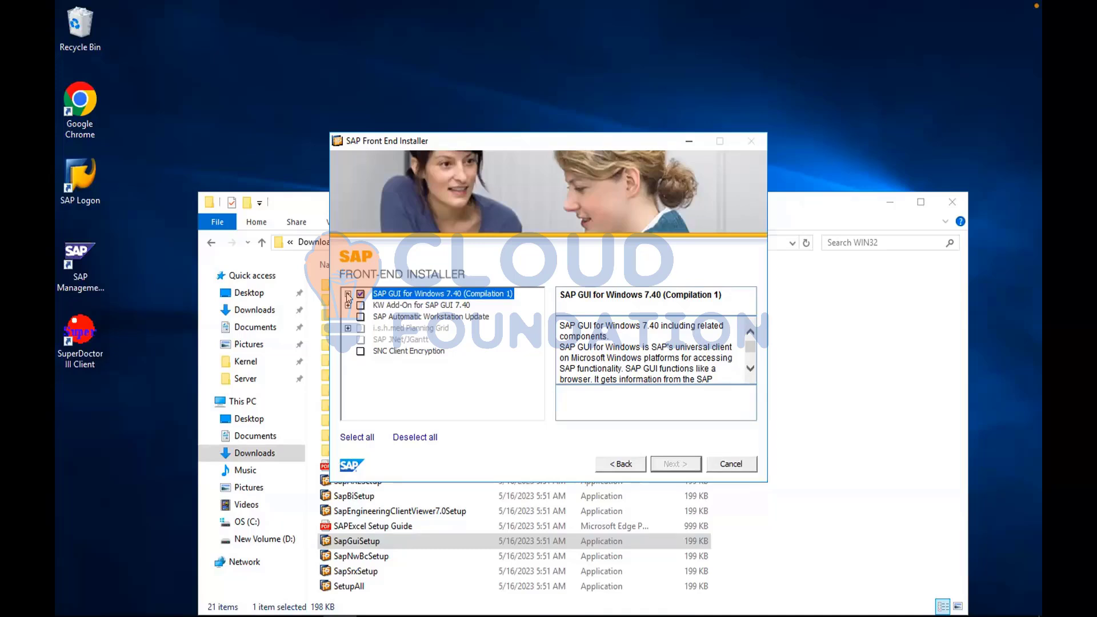
Step: Tick KW Add-On for SAP GUI 7.40 alongside SAP GUI for Windows 7.40 and start installing
click(348, 293)
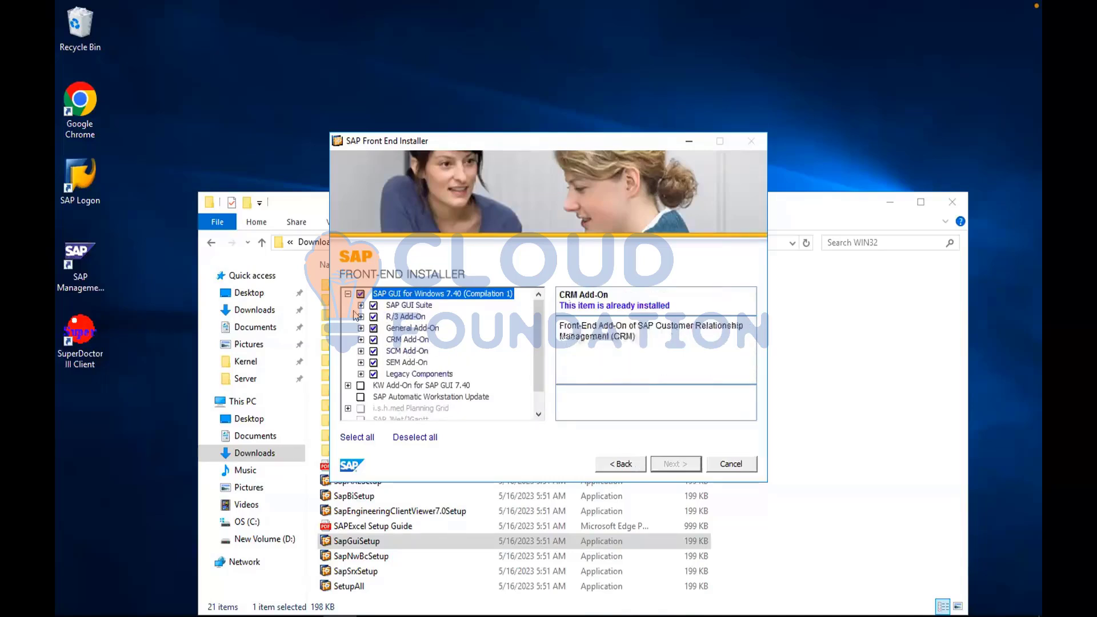
click(347, 294)
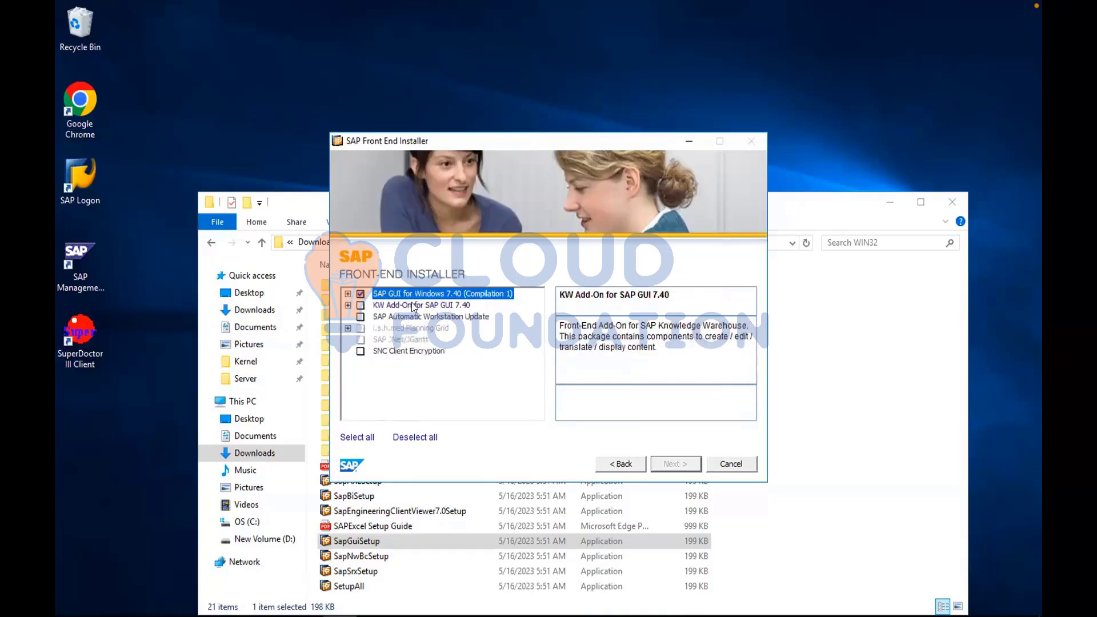
click(361, 306)
click(673, 465)
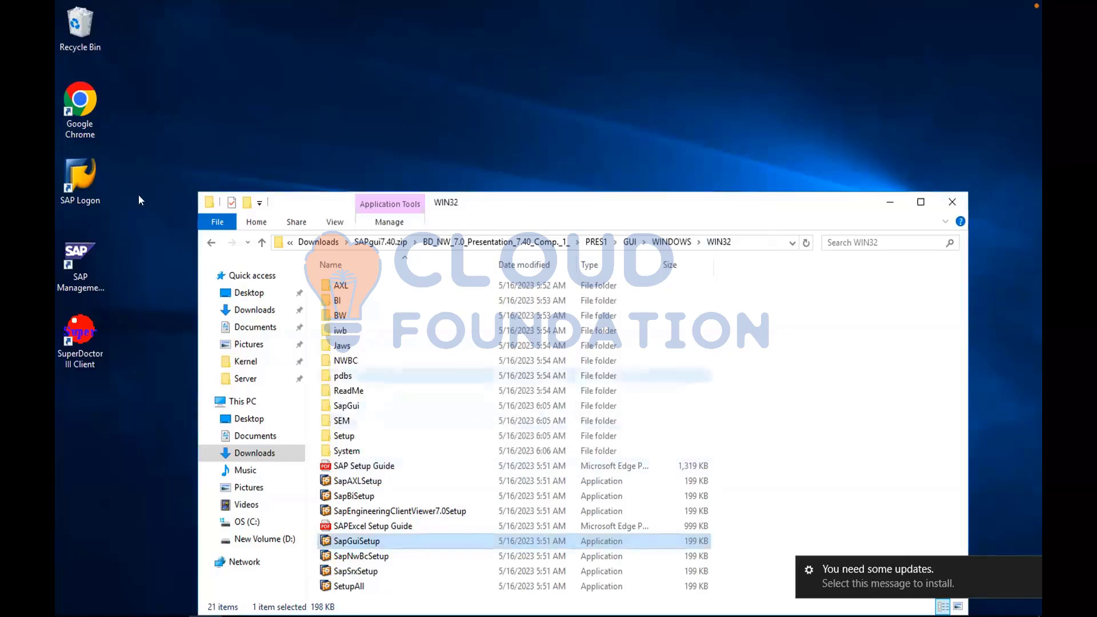
Step: Launch SAP Logon and move its window right and down
double_click(84, 179)
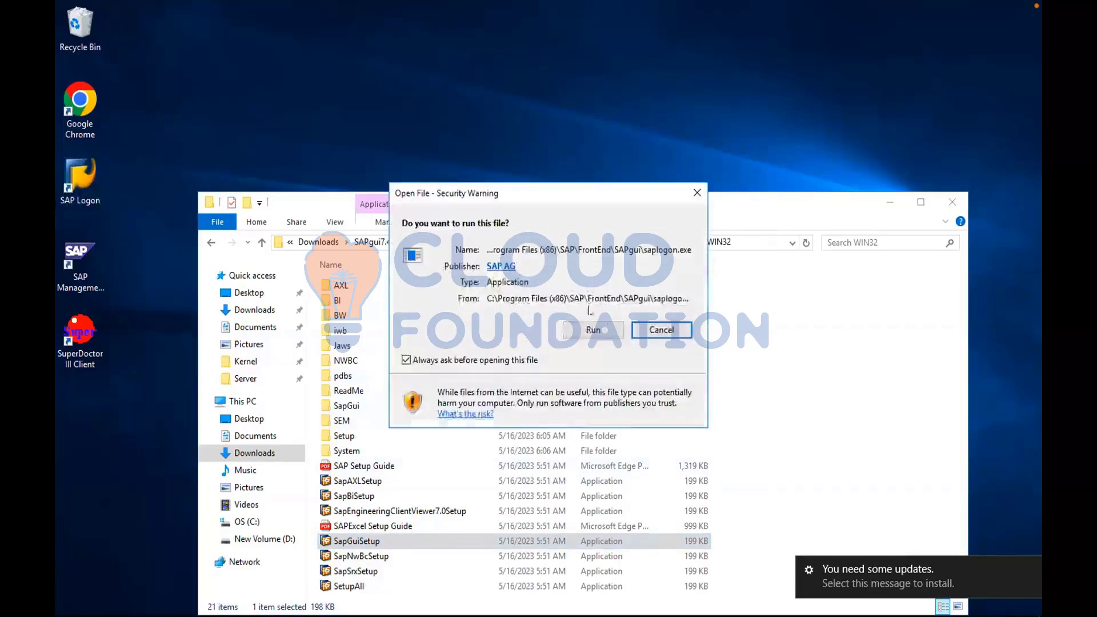
click(594, 331)
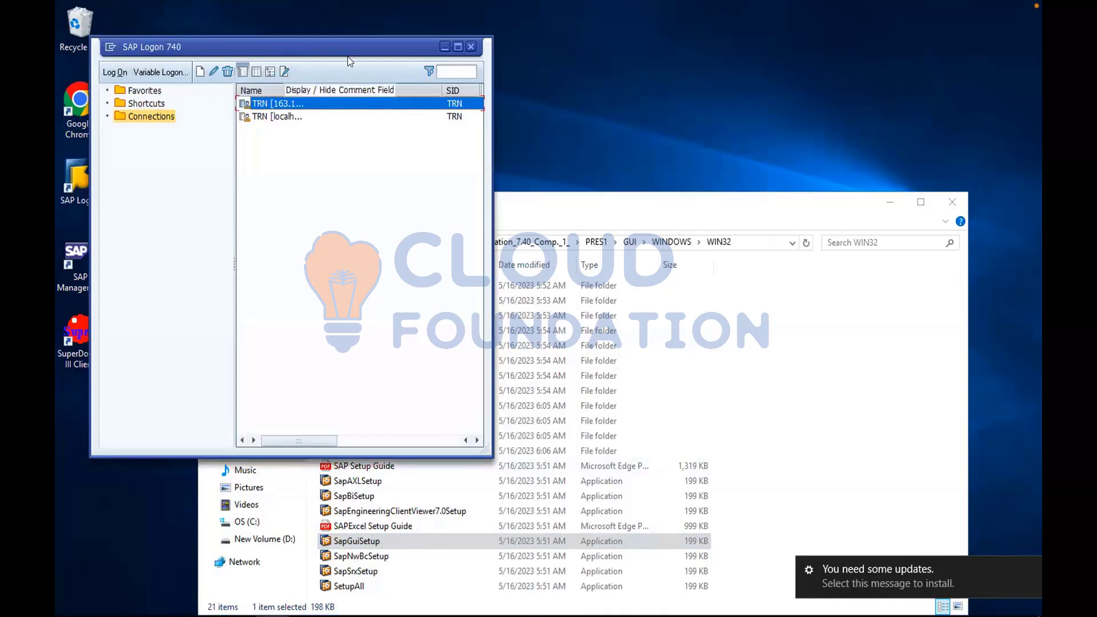
drag(286, 47, 347, 56)
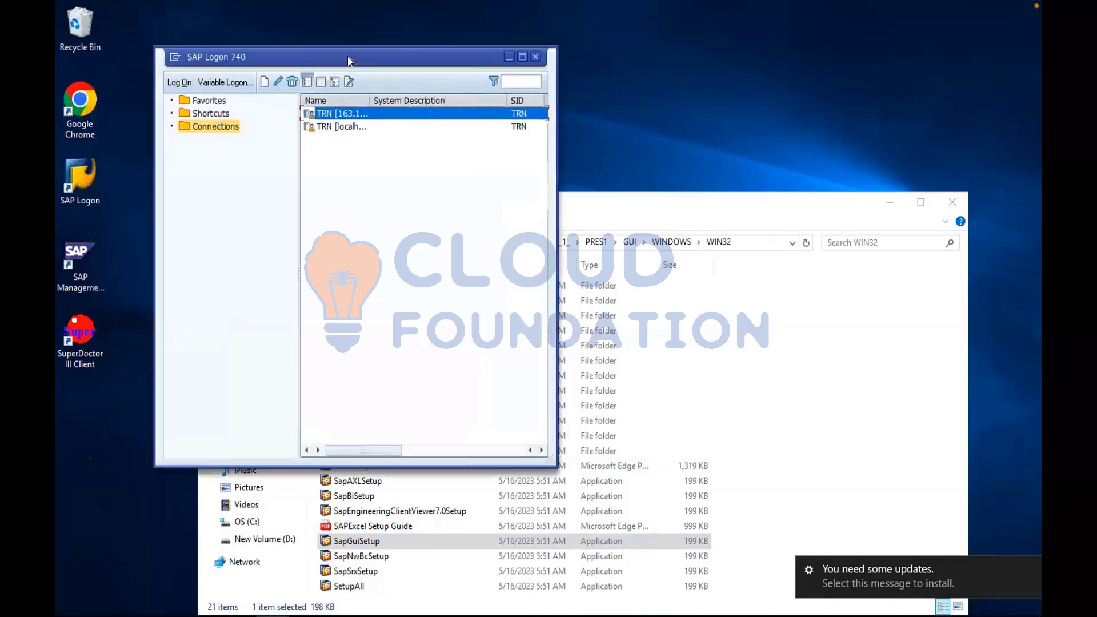
Step: Review the Local and Server Configuration Files settings in SAP Logon Options, then close Options
click(173, 58)
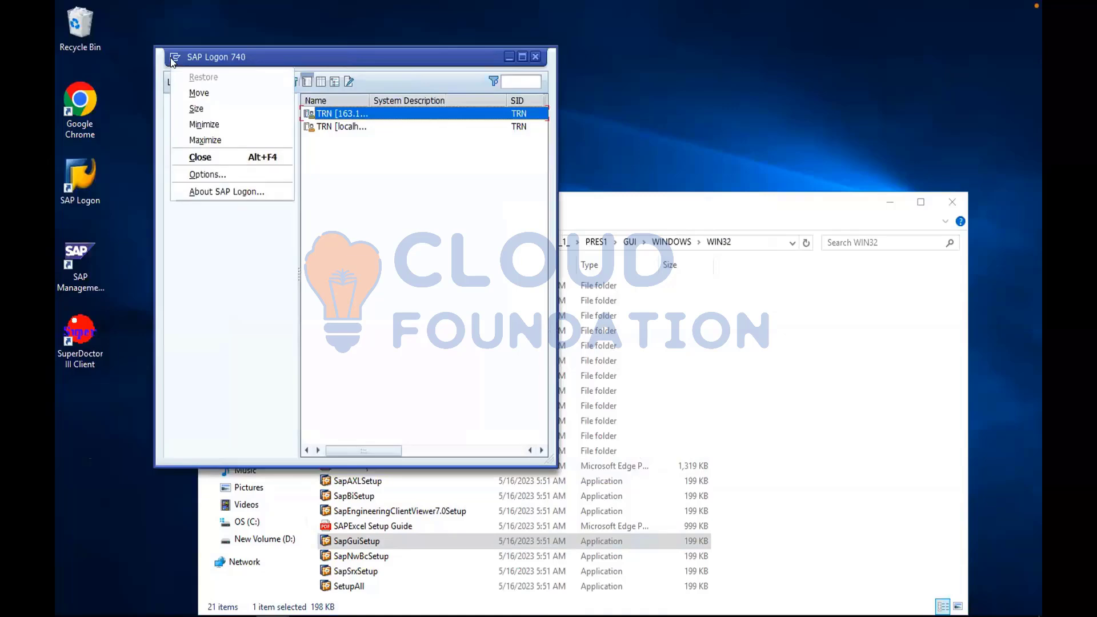
click(197, 175)
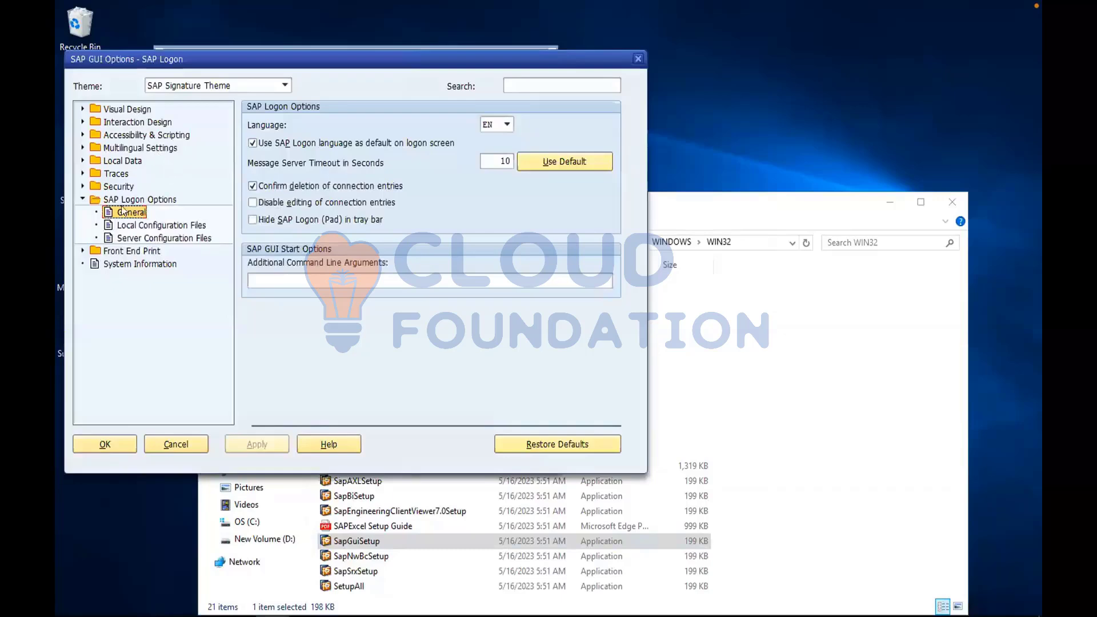
click(161, 225)
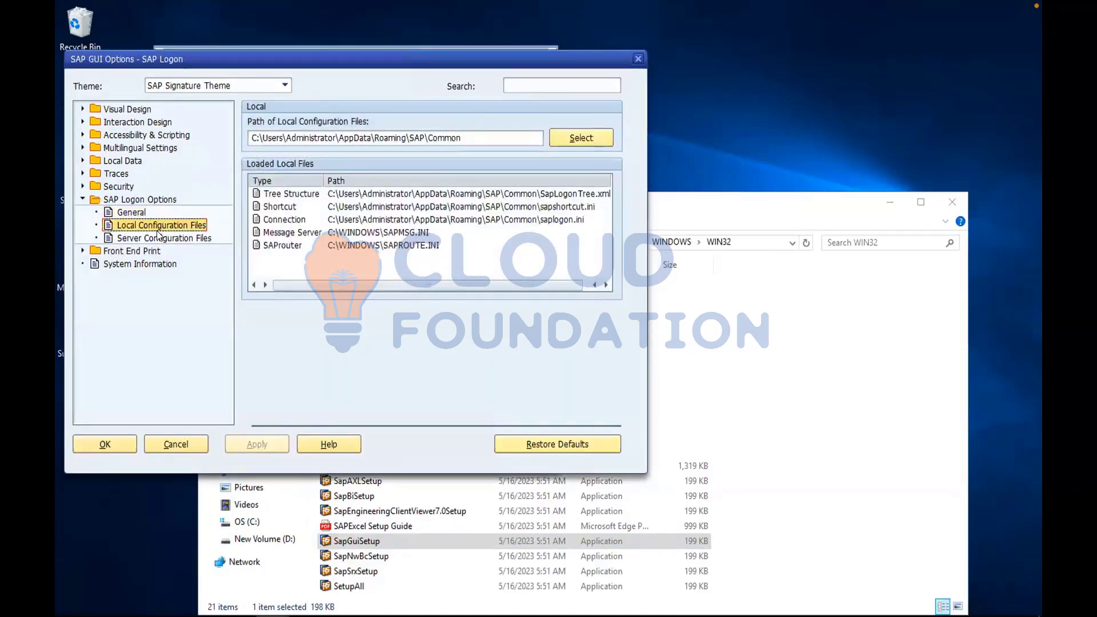
click(159, 236)
click(151, 226)
click(638, 59)
Step: Start a new system entry, step through the server, instance and system ID fields, then cancel
click(386, 116)
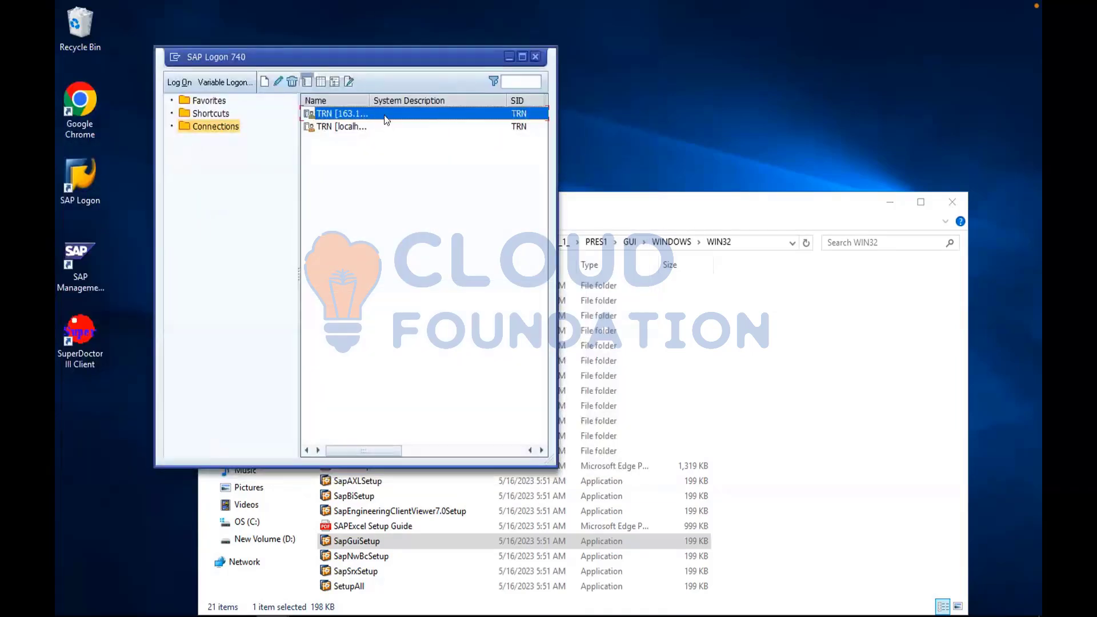
click(263, 82)
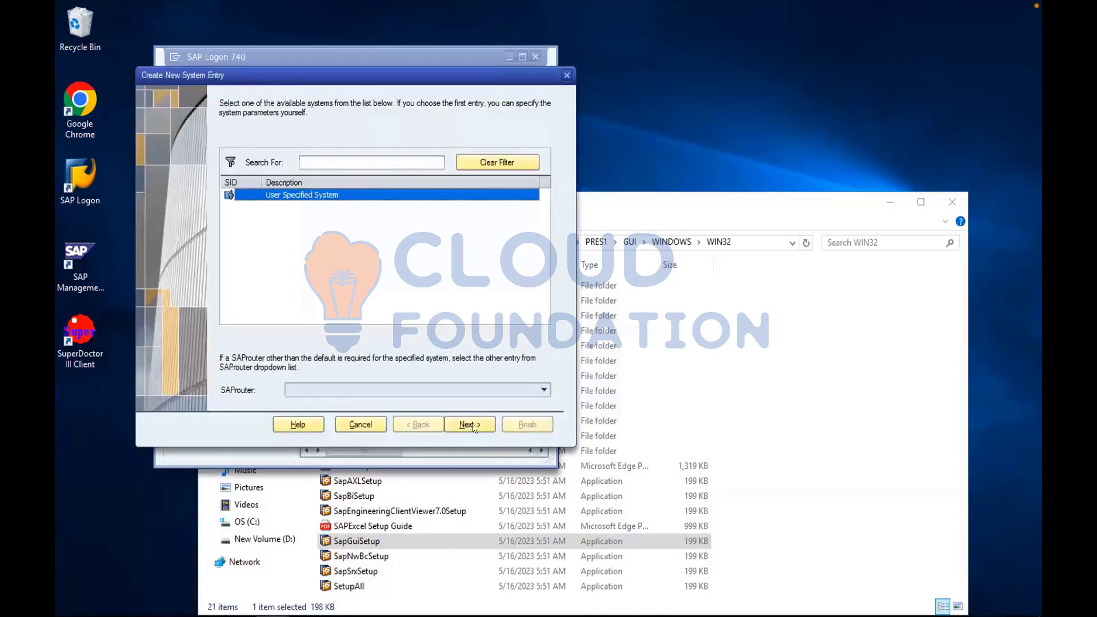
click(468, 425)
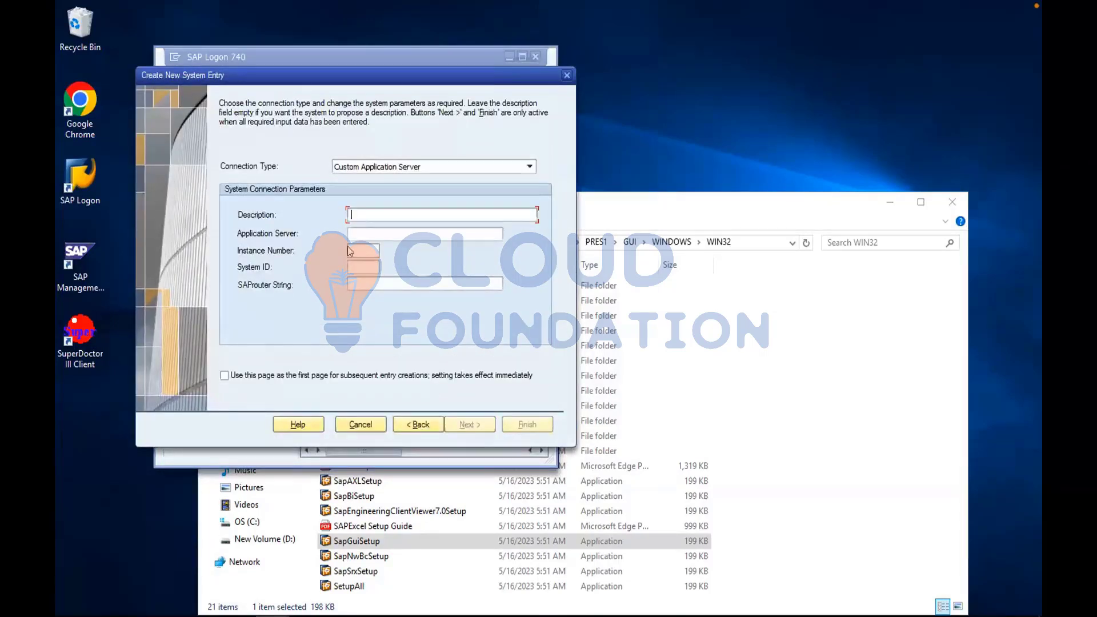
click(361, 232)
click(358, 249)
click(357, 263)
click(567, 75)
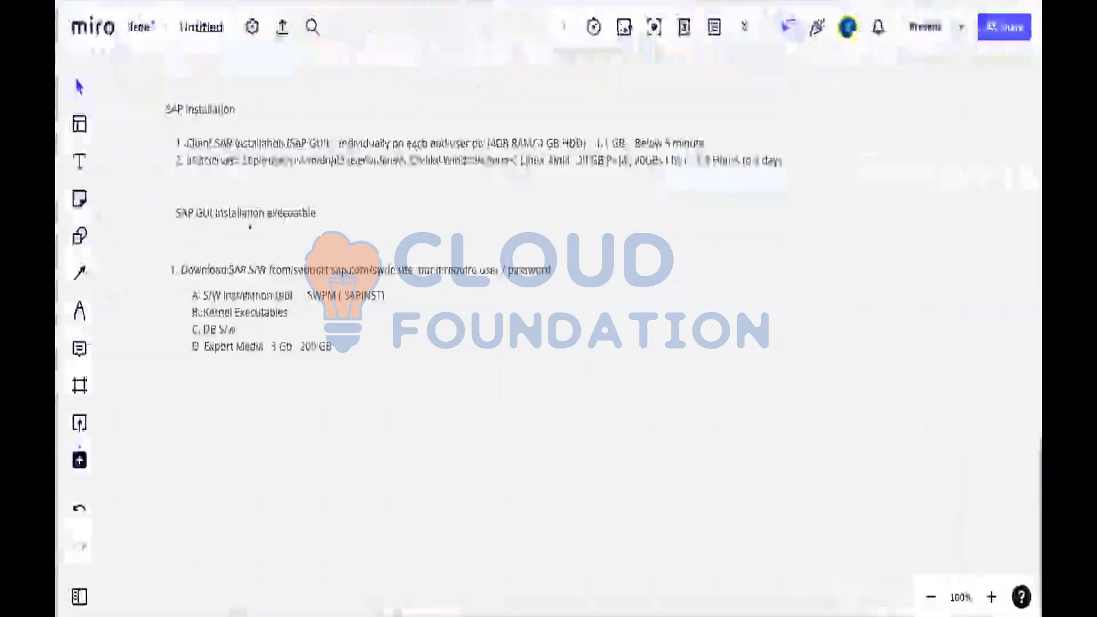
Step: Draw four small squares in a row right of the SAP GUI notes, with a long connector arrow beneath them
click(79, 235)
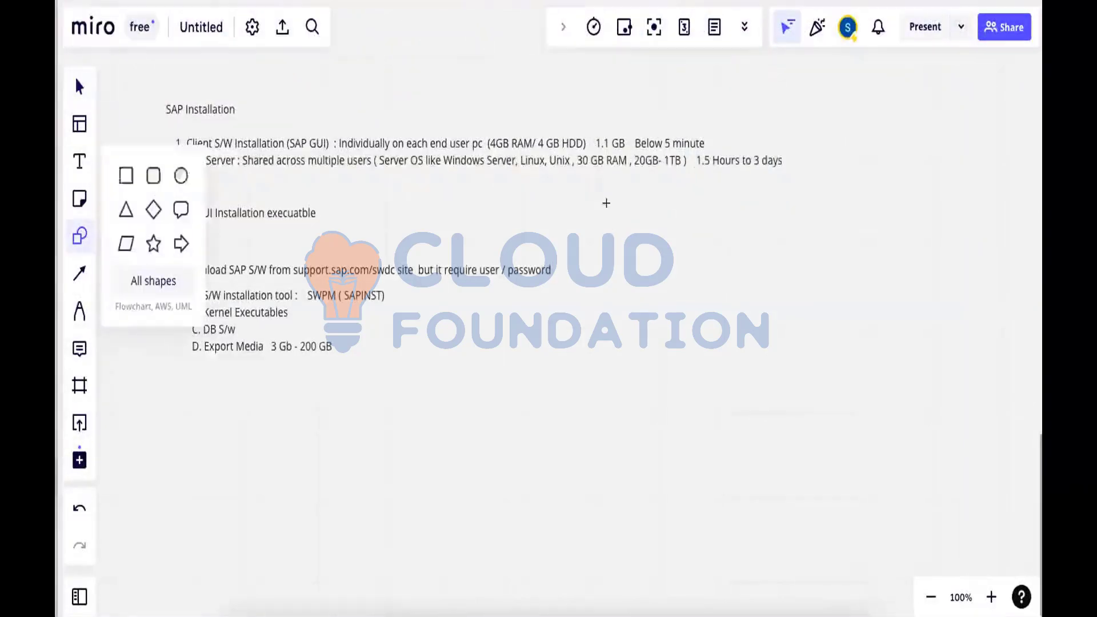
drag(606, 203, 634, 235)
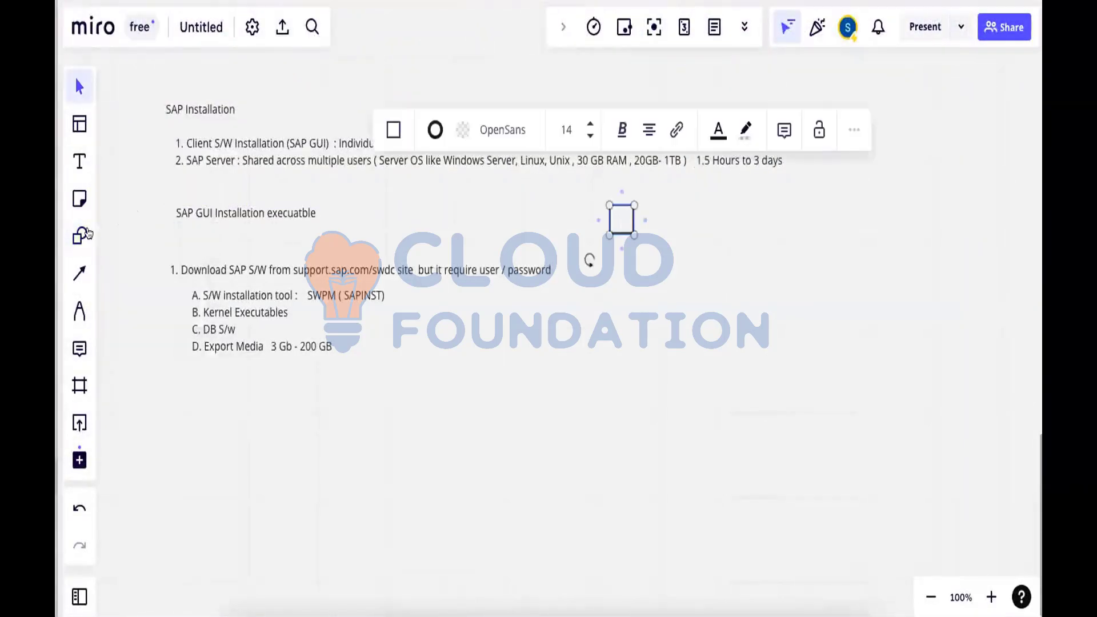
click(87, 233)
drag(666, 200, 697, 231)
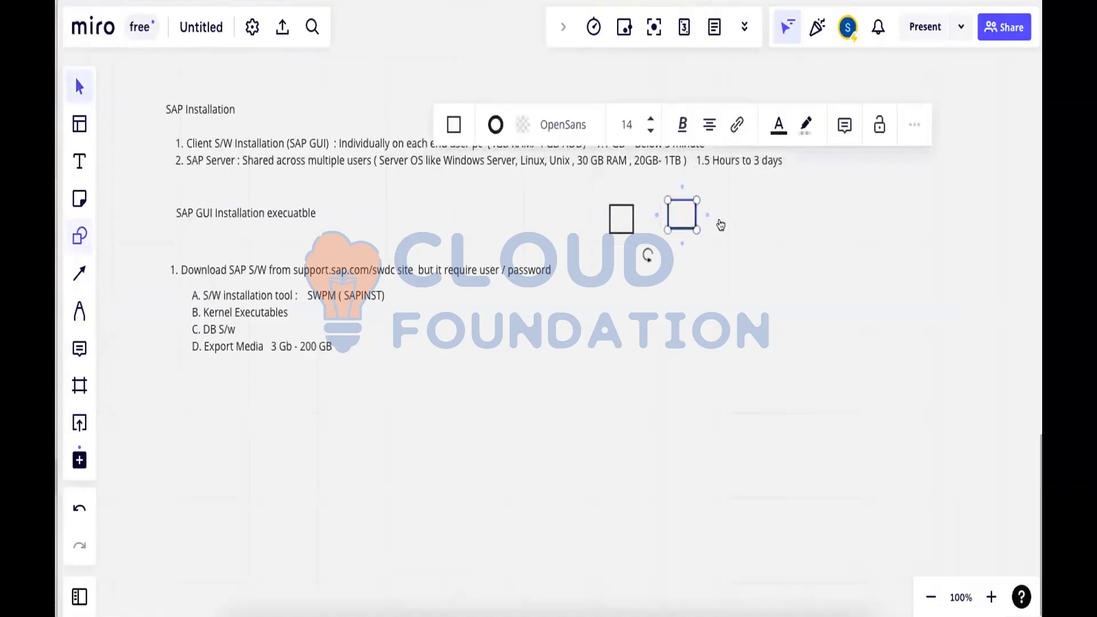
key(s)
drag(730, 196, 756, 225)
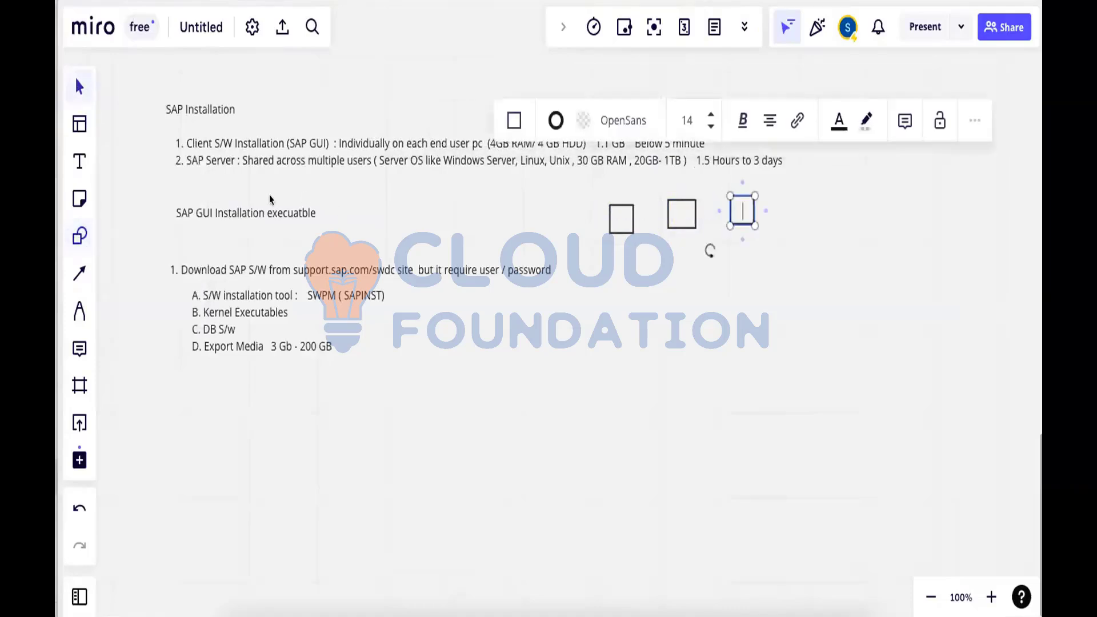
key(s)
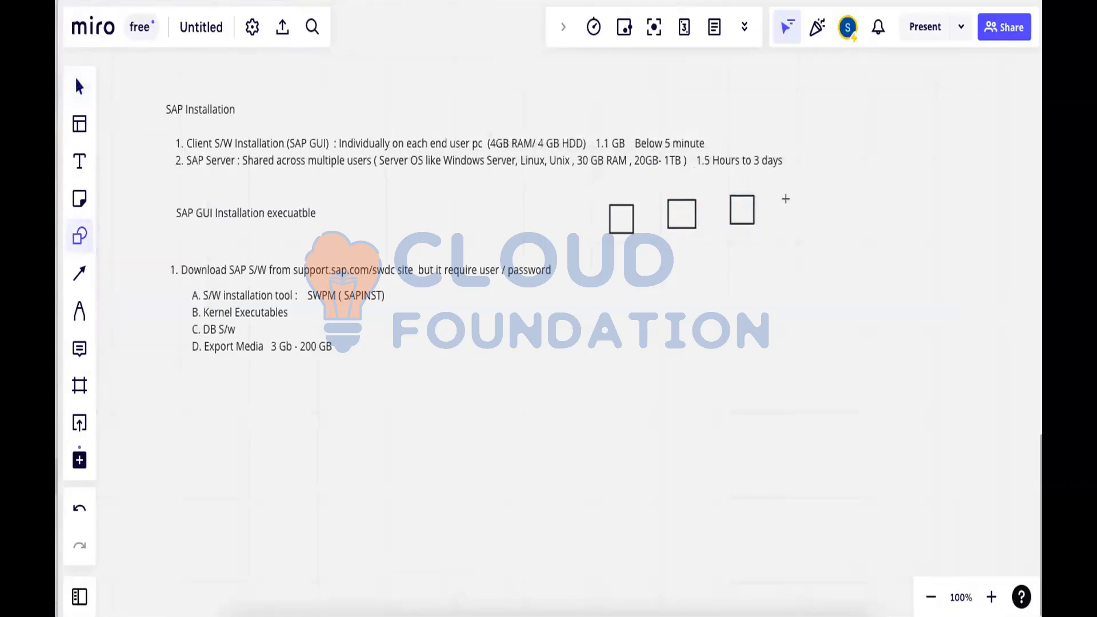
drag(785, 198, 818, 221)
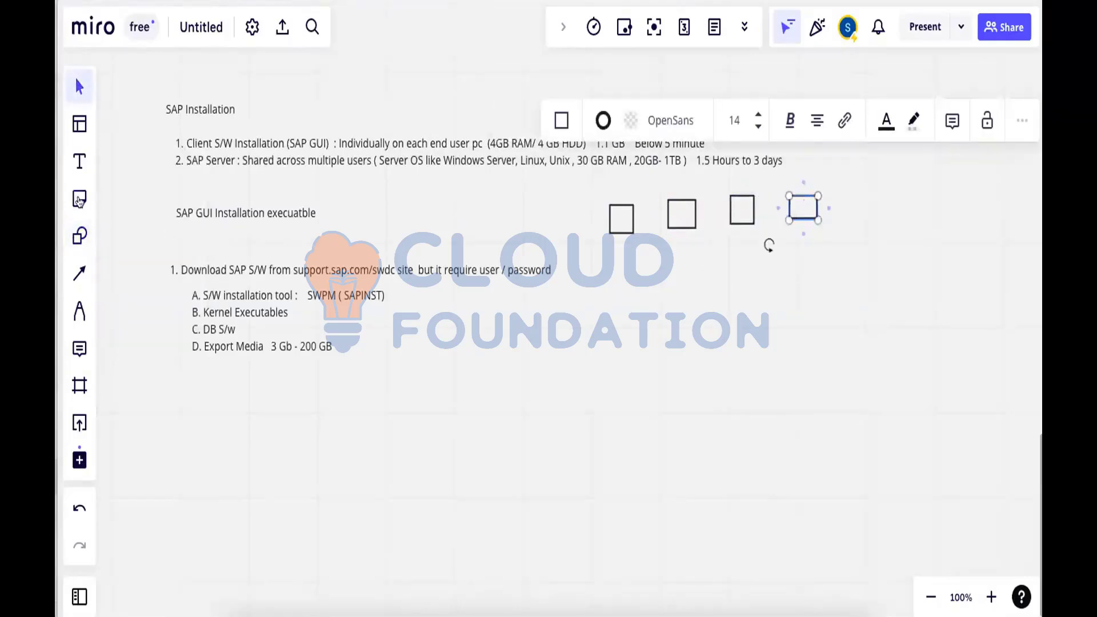
click(76, 272)
mouse_move(589, 251)
mouse_down()
mouse_move(742, 255)
mouse_move(821, 240)
mouse_move(845, 249)
mouse_up()
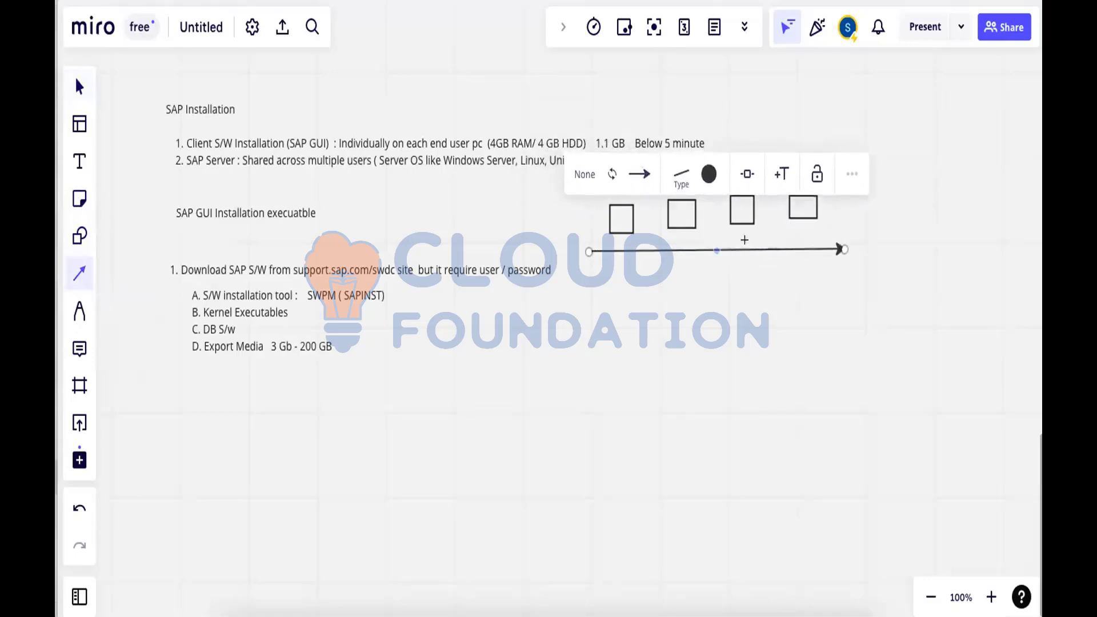
Step: Add a dashed '--------------' text right of the fourth square and a 'Client PC1' label at the arrow's left end
click(86, 166)
click(828, 217)
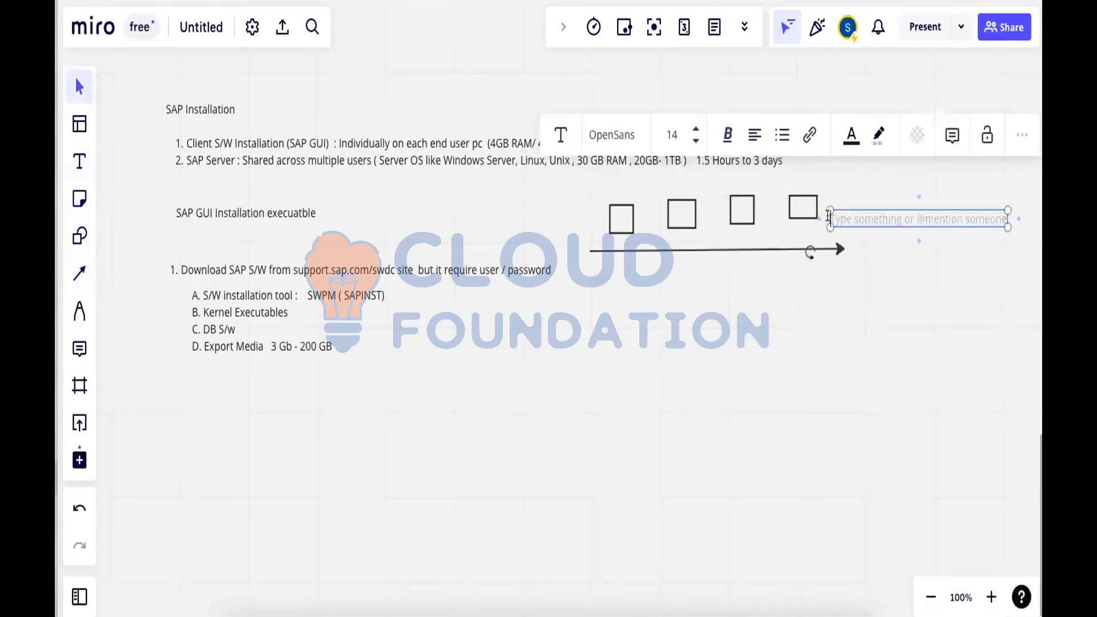
text(------------)
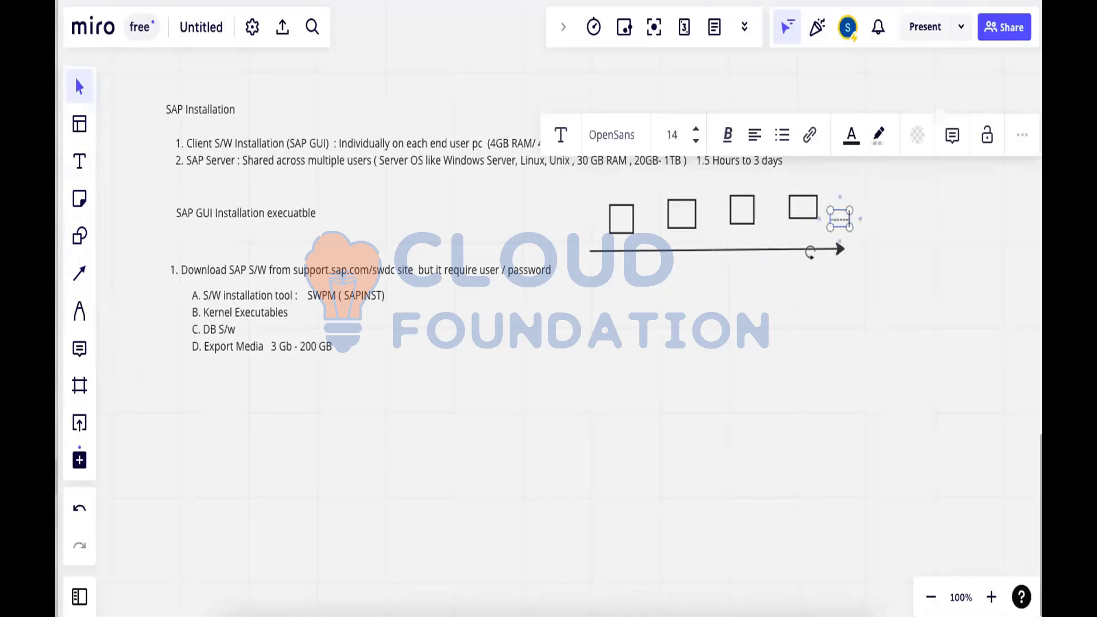
text(--------)
click(590, 238)
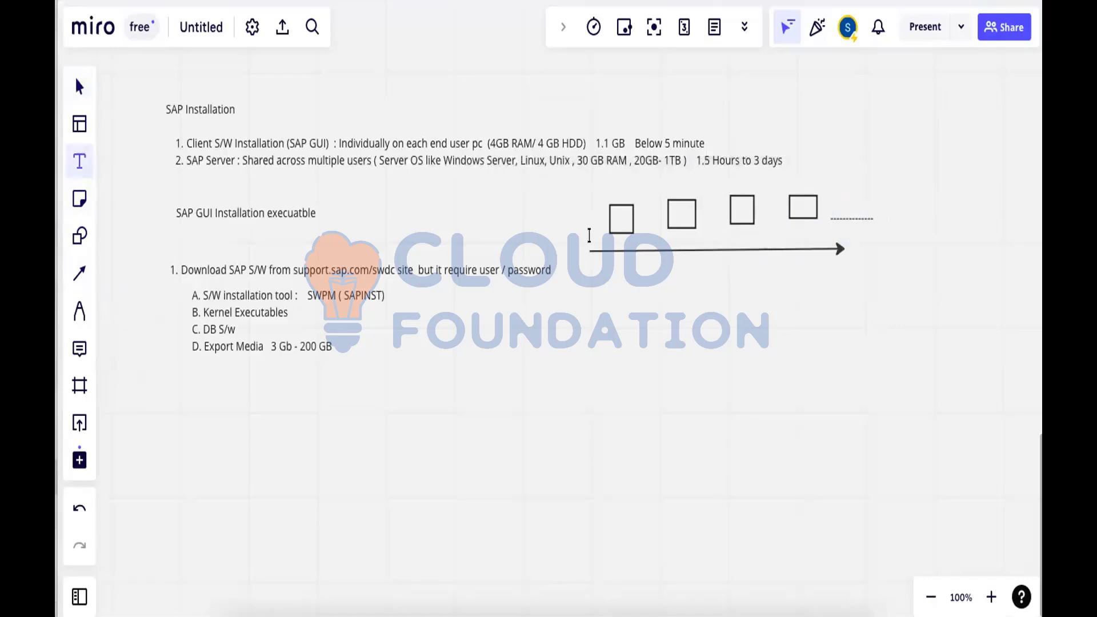
click(591, 239)
text(Client)
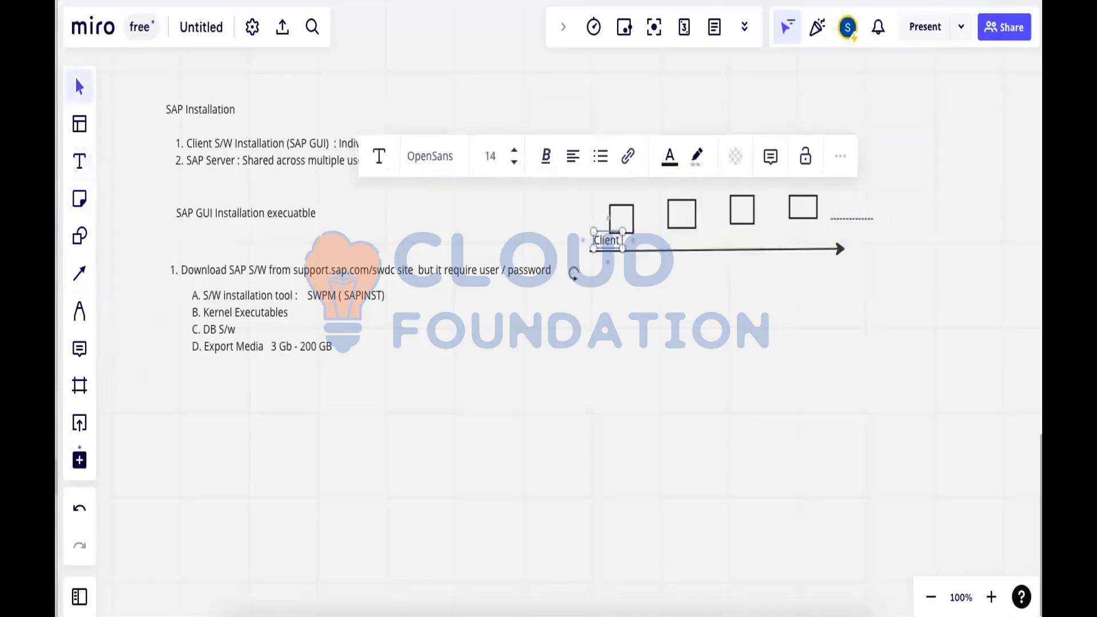
text( PC1)
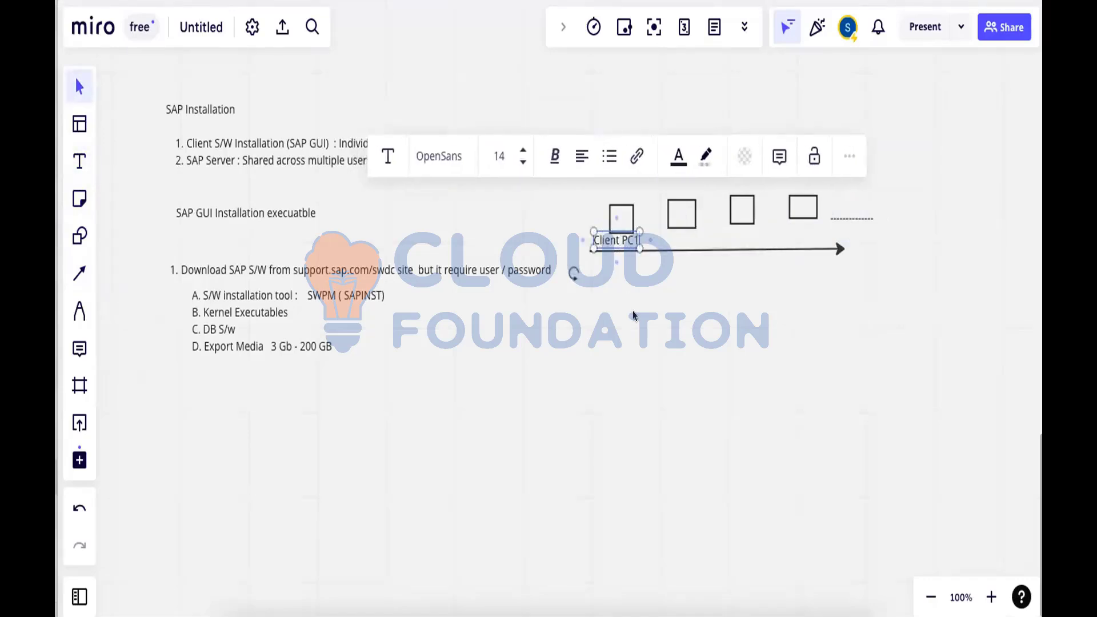
click(729, 239)
Step: Label the second square '2' and add a 'Sapgui' label above the first square
click(80, 162)
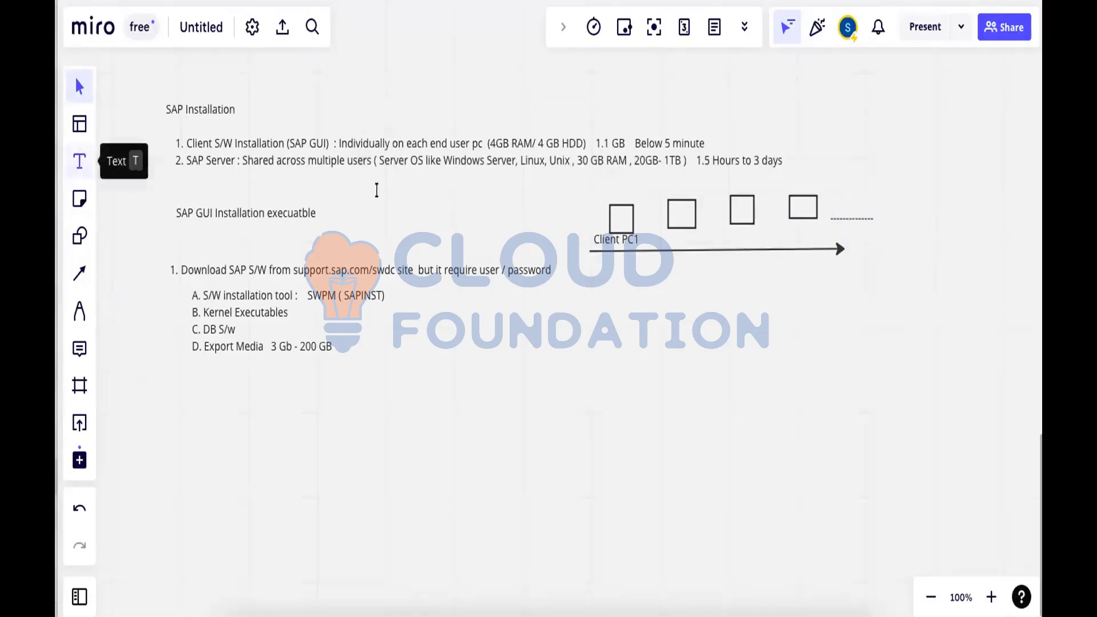
click(685, 236)
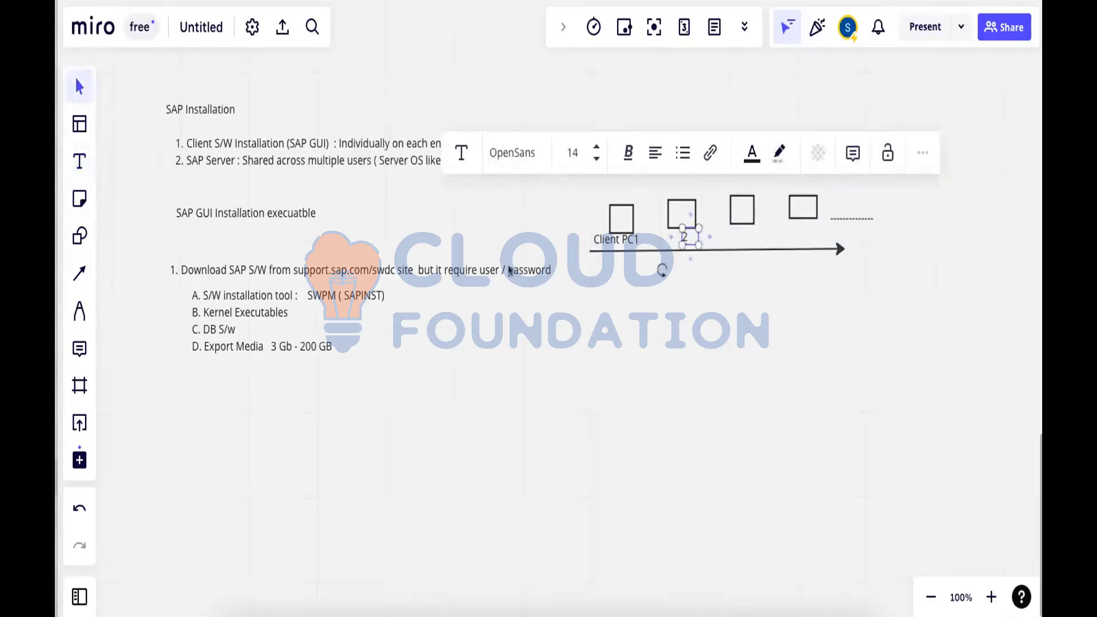
key(Escape)
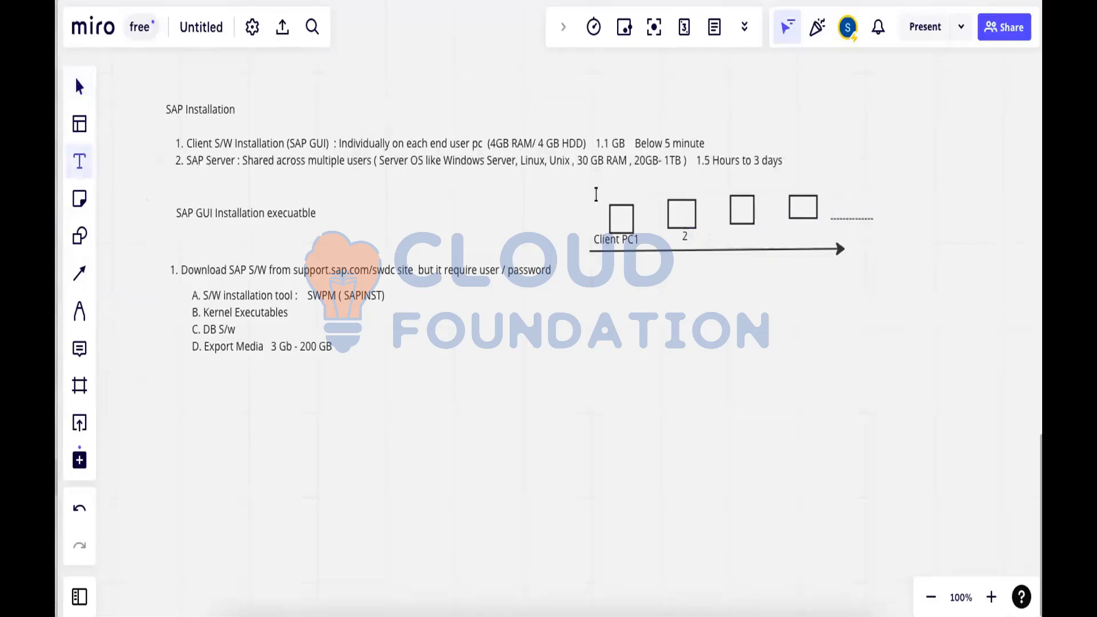
click(596, 194)
text(Sapg)
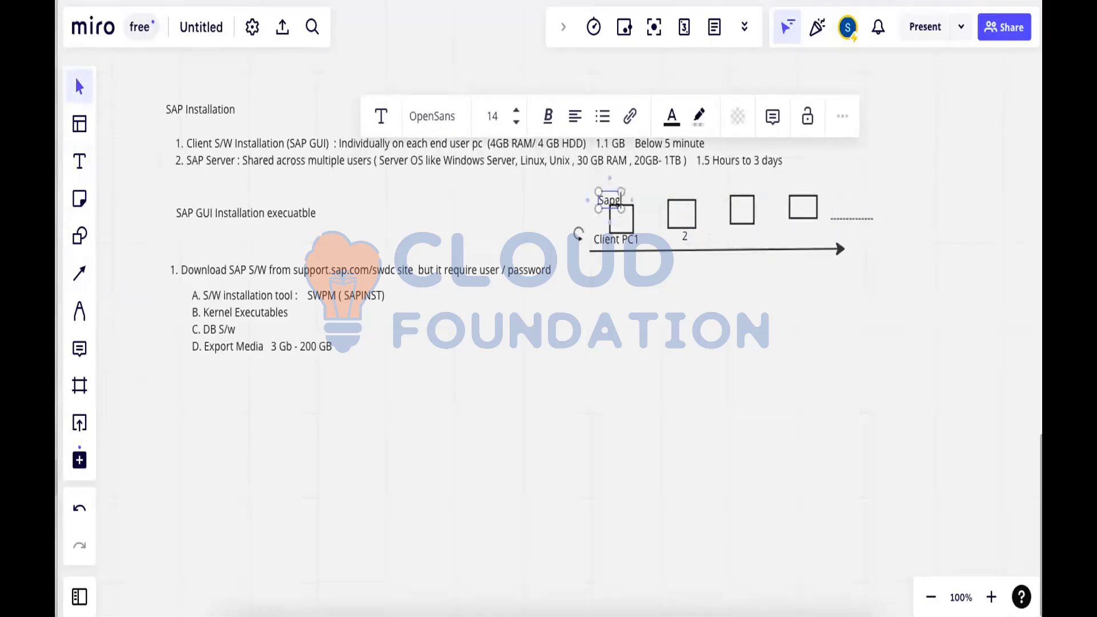
text(ui)
key(Escape)
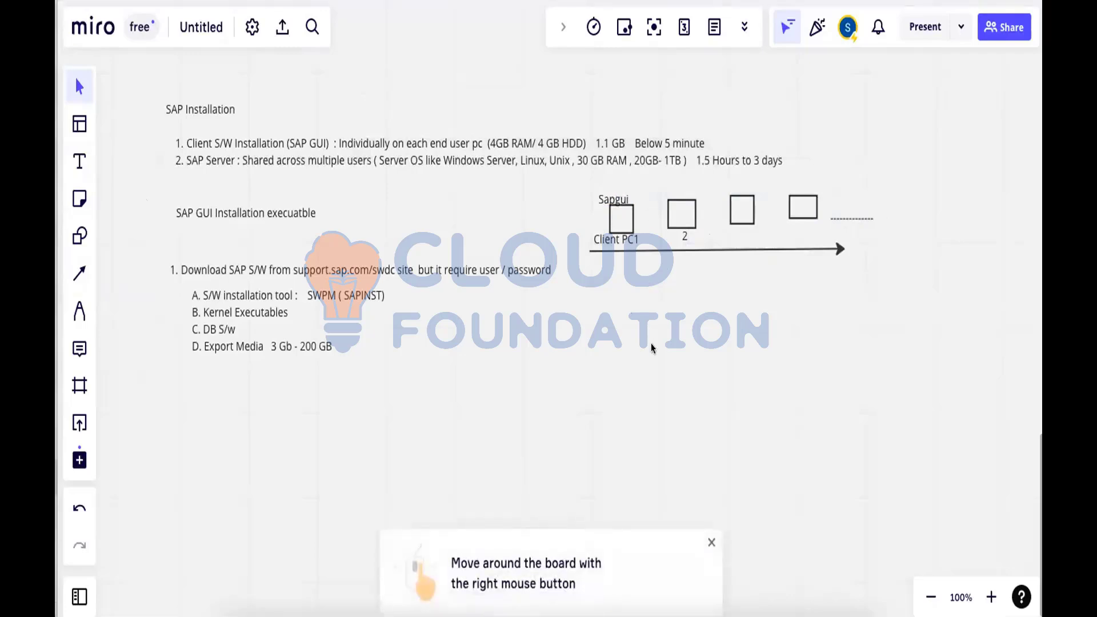
Step: Duplicate the Sapgui square with its labels and move the copied labels to the second square
click(711, 542)
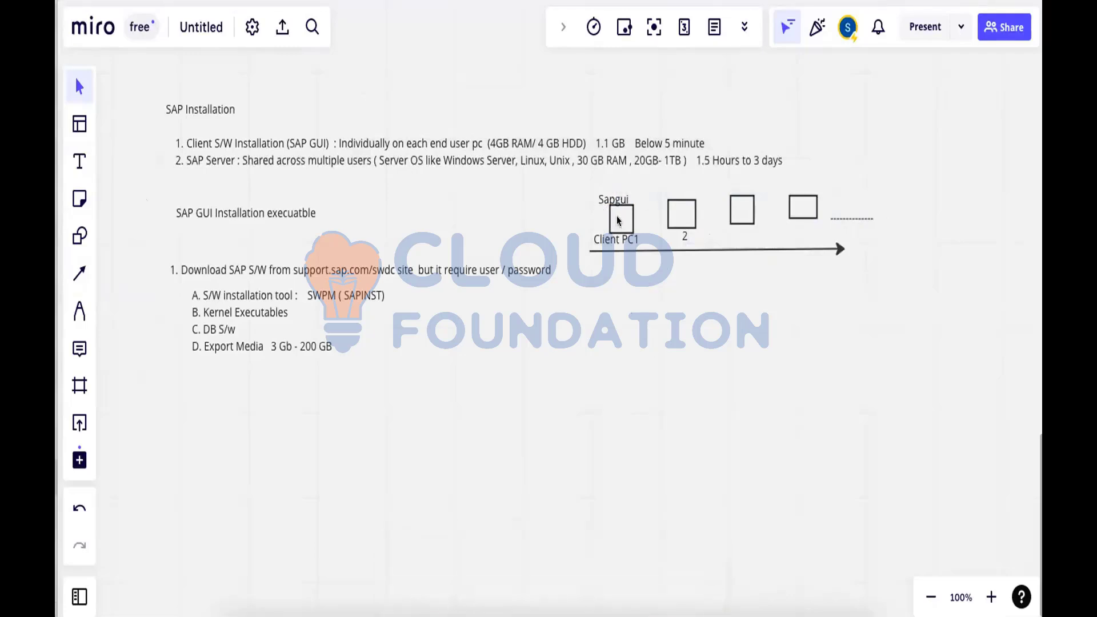
drag(584, 187, 561, 209)
key(ctrl+d)
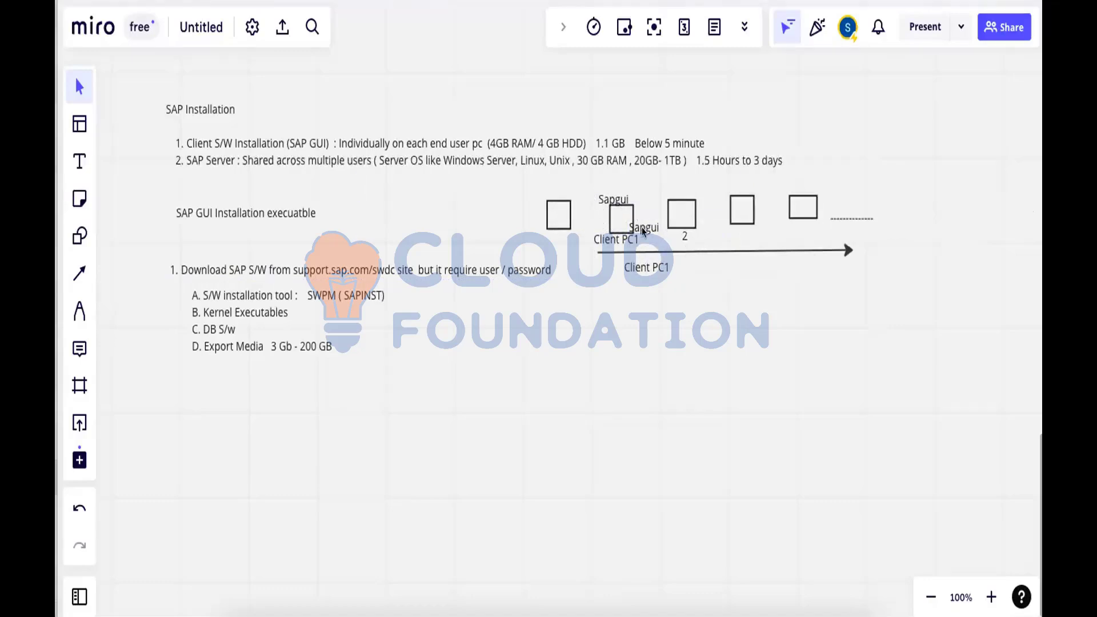
drag(642, 230, 683, 189)
drag(645, 270, 666, 239)
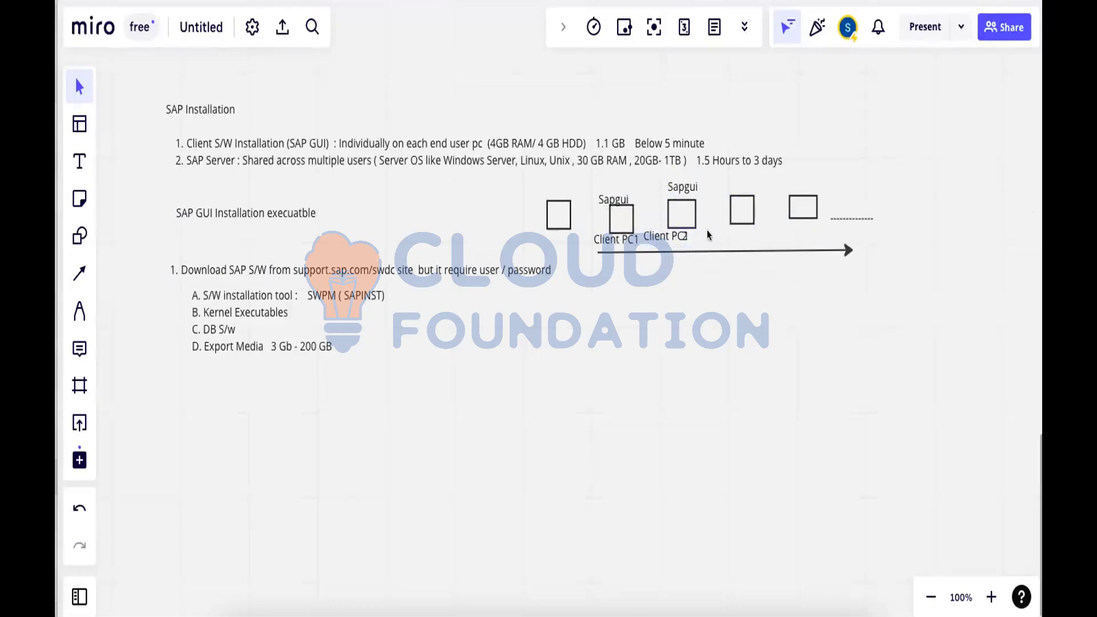
Step: Move the copied client label under the fourth square and rename it 'Client PC3'
click(680, 234)
drag(680, 234, 760, 239)
double_click(760, 239)
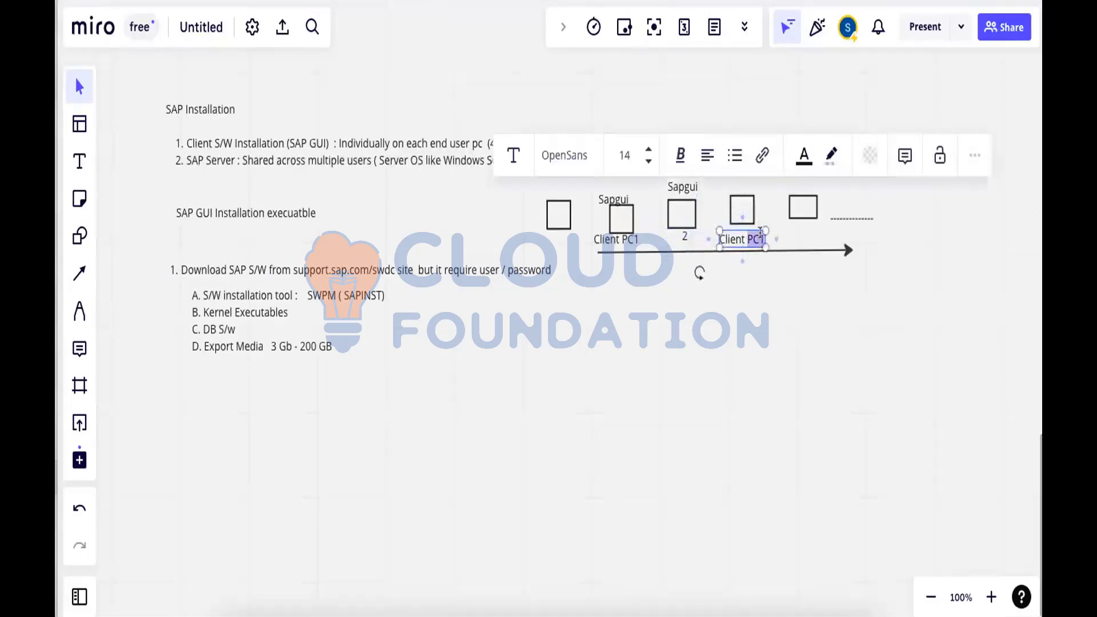
click(766, 236)
key(BackSpace)
text(3)
click(788, 255)
Step: Lengthen the long arrow by dragging its start further left
click(598, 254)
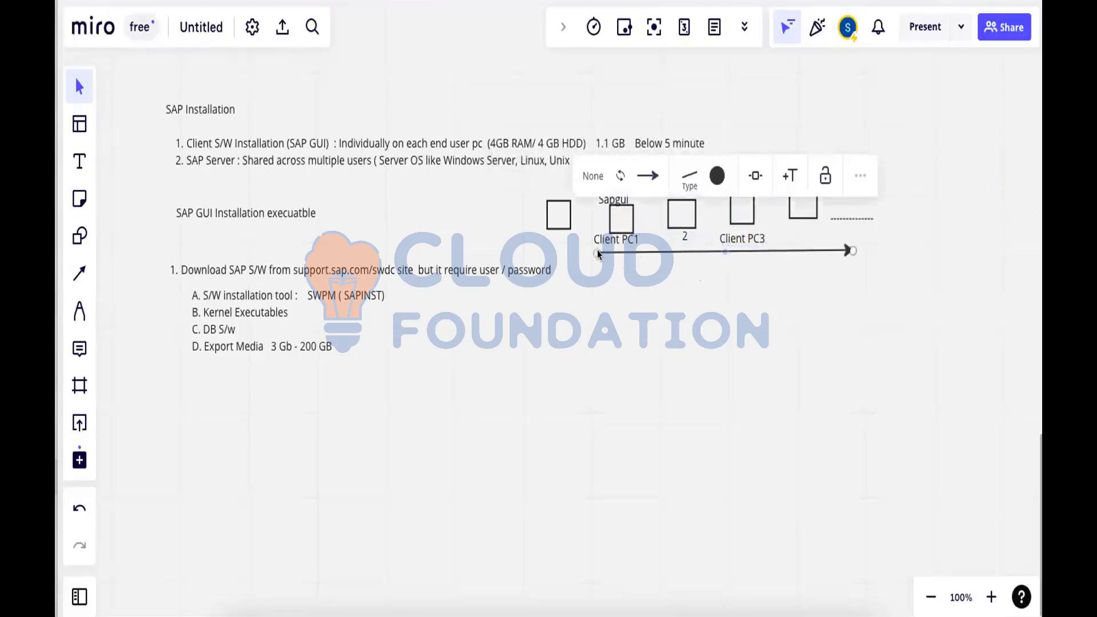
drag(594, 255, 546, 253)
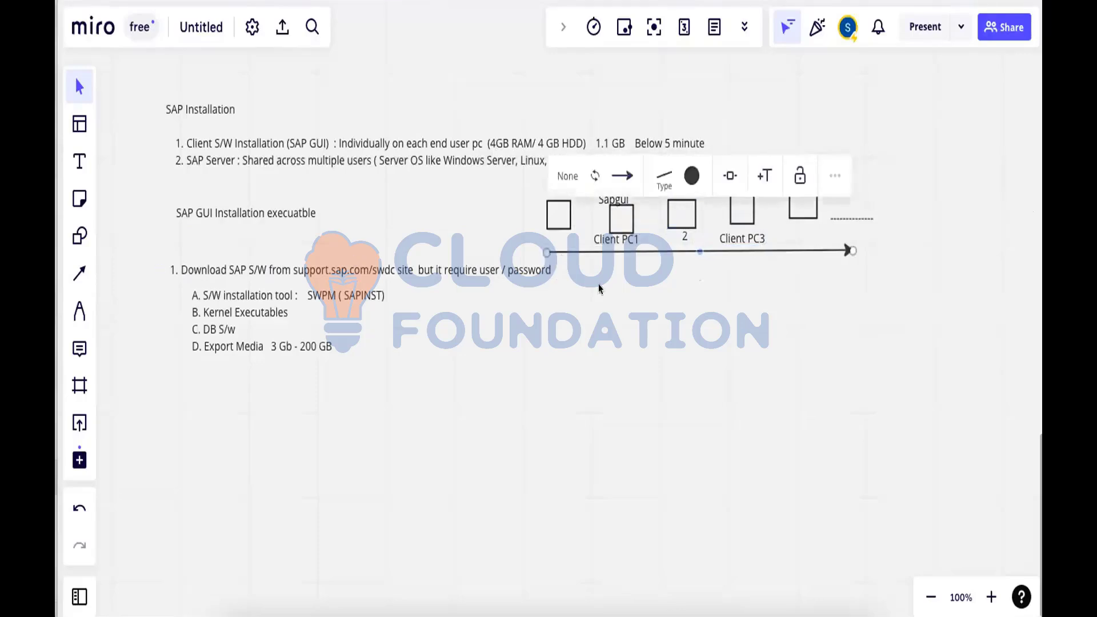
click(616, 309)
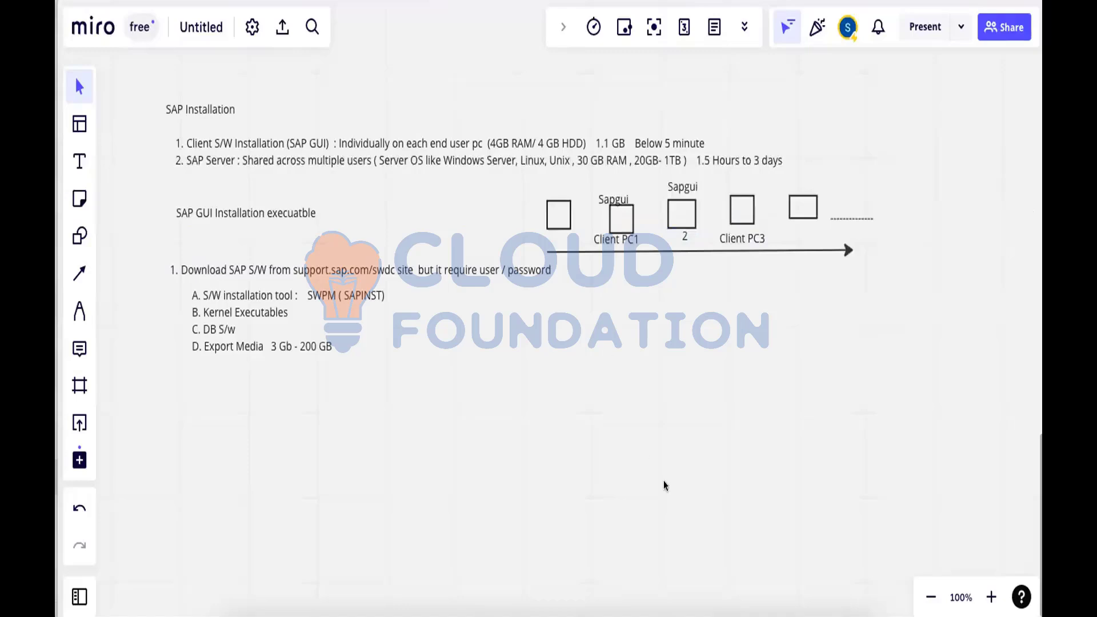
Step: Browse to C:\SAPSoftware\Client to show SAPgui7.40.zip with its full size, then return to Miro
click(617, 591)
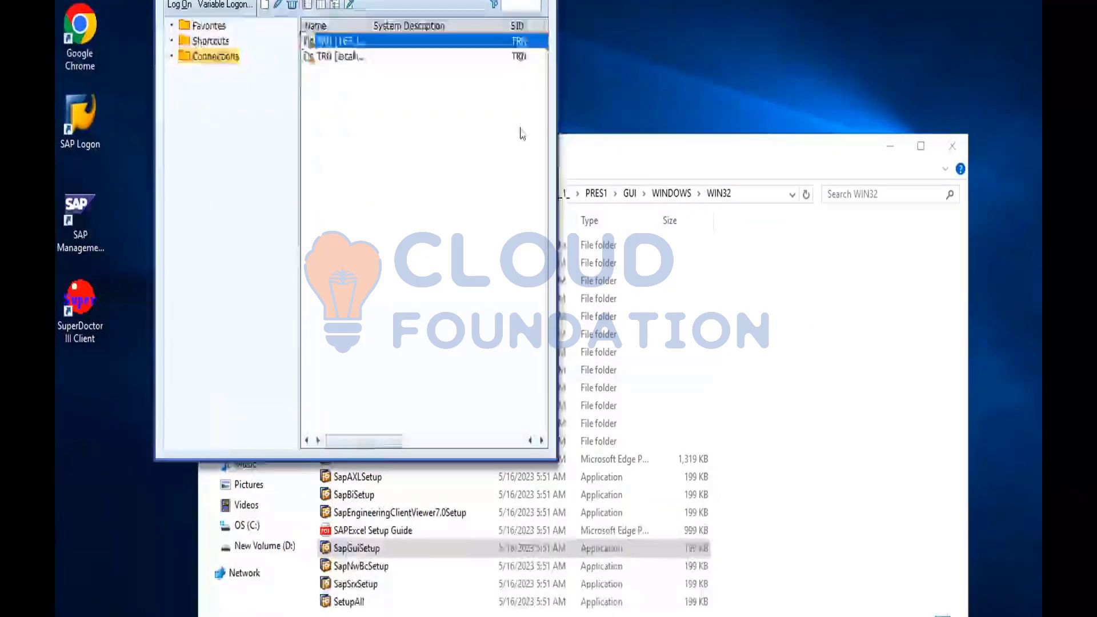
click(381, 174)
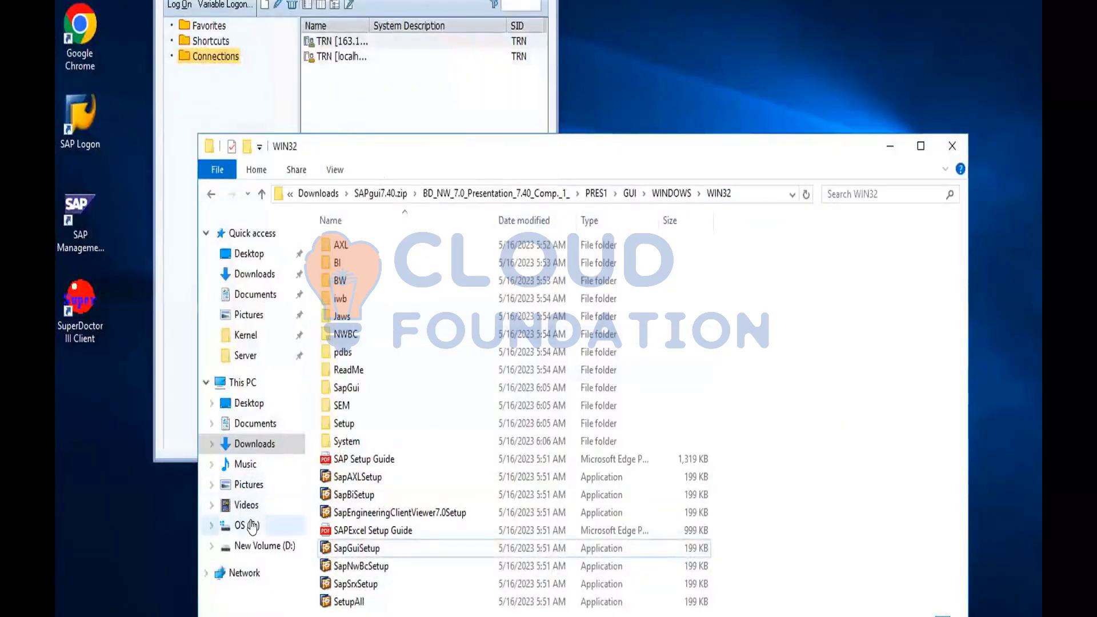
click(246, 524)
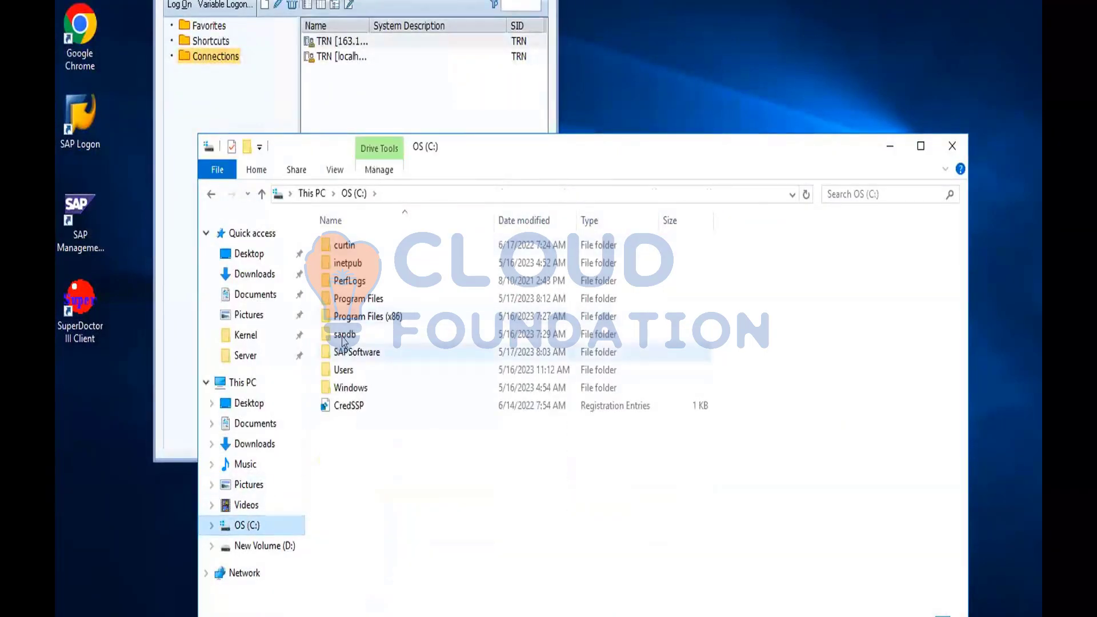
click(344, 338)
double_click(345, 354)
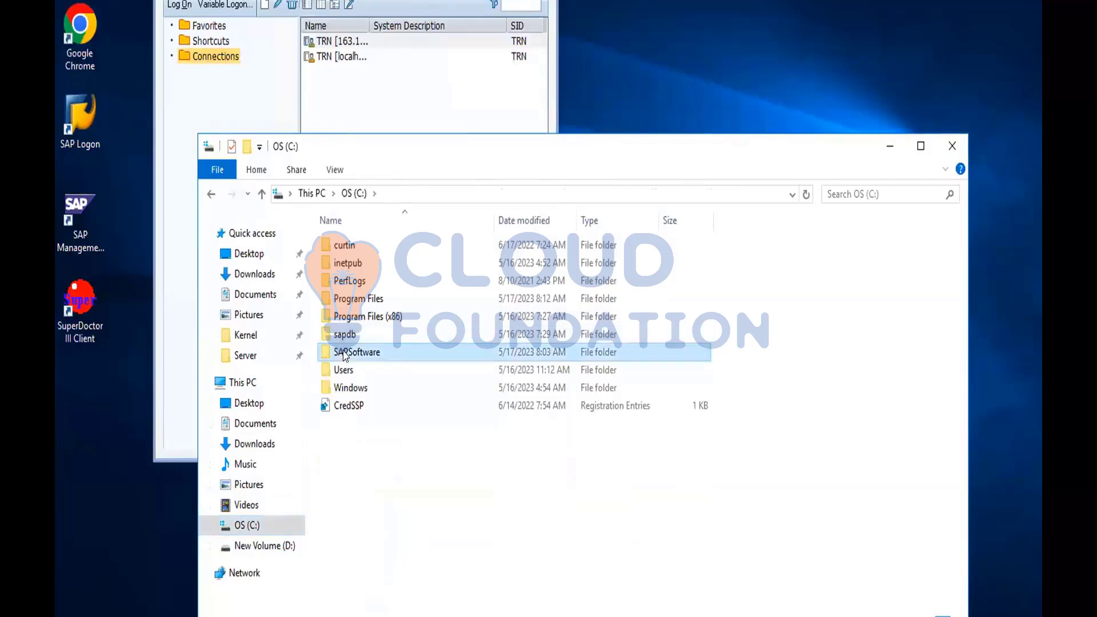
click(344, 249)
double_click(344, 249)
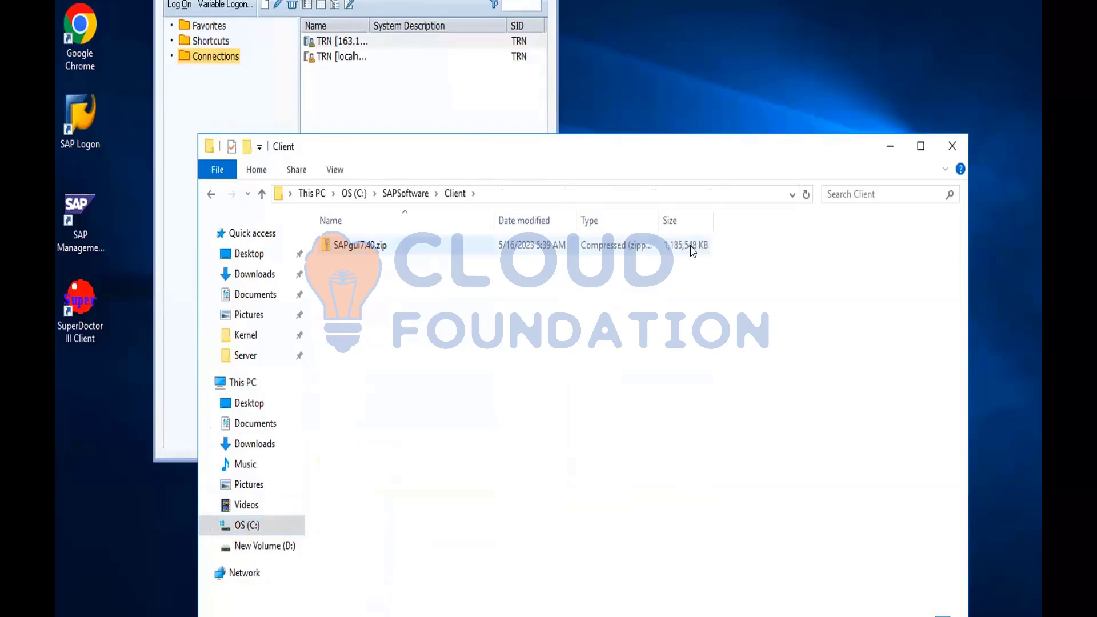
drag(714, 217, 721, 218)
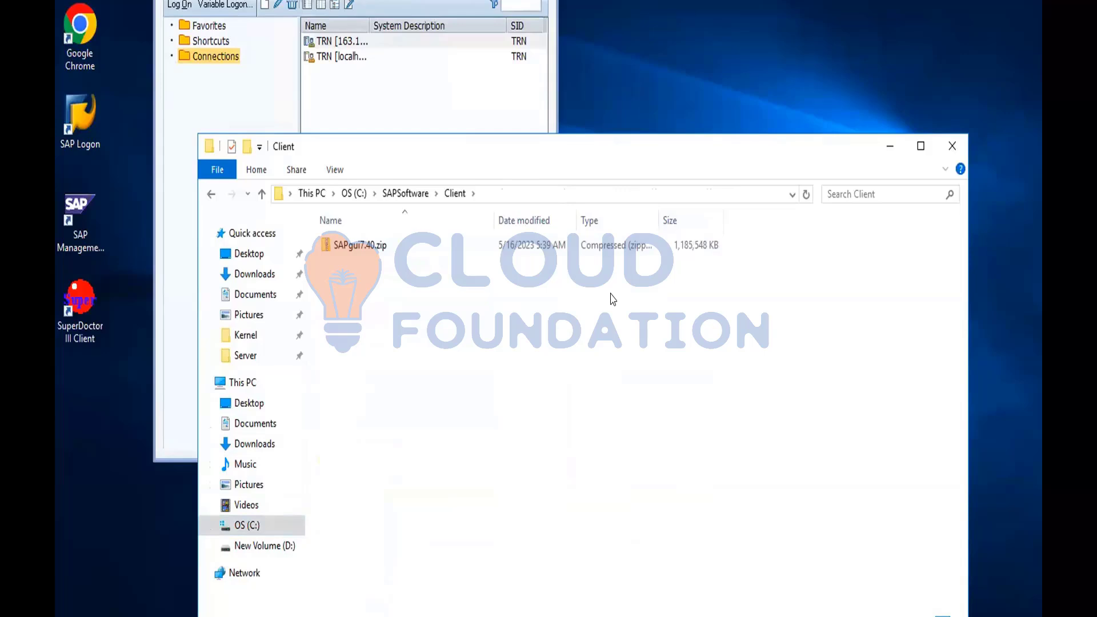
key(alt+Tab)
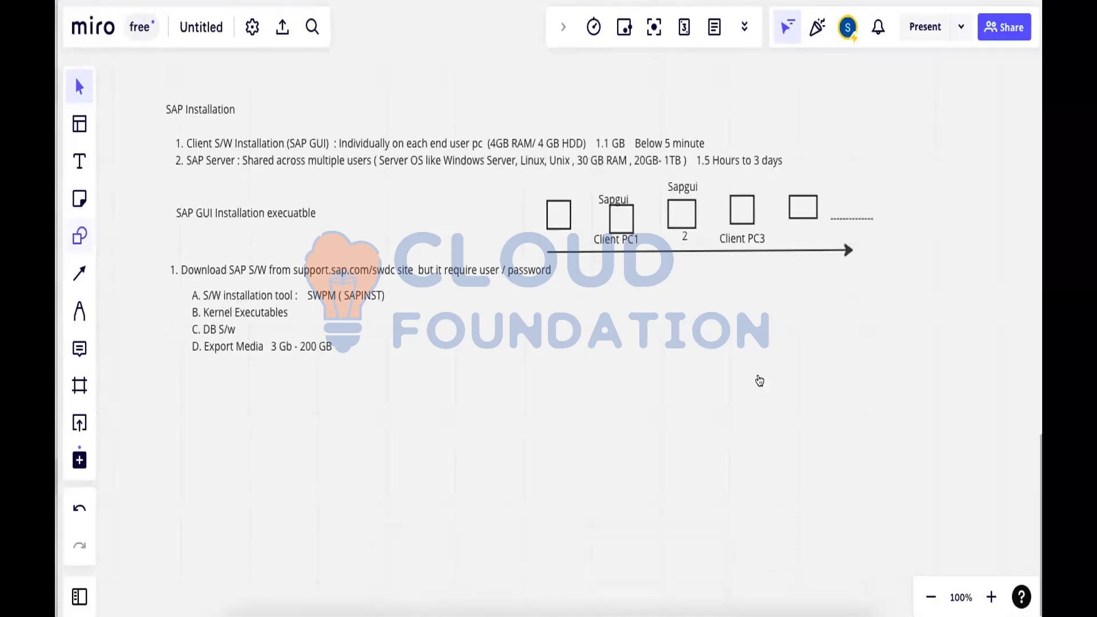
Step: Draw a larger rectangle under the client arrow and label it 'SAP S/W'
key(s)
drag(613, 292, 732, 356)
text(S)
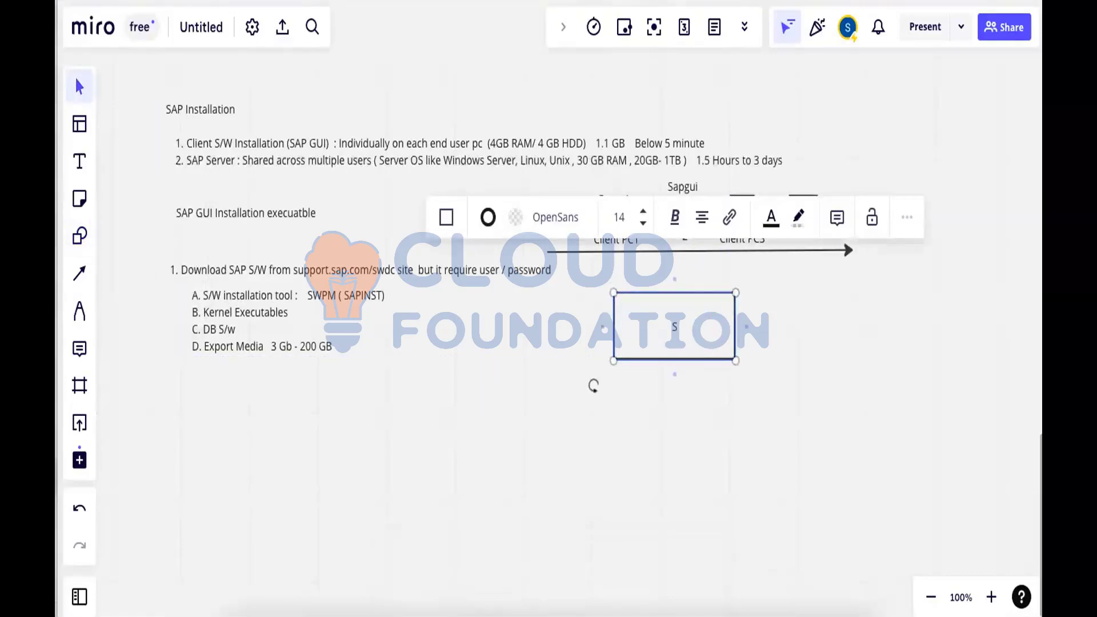
text(AP S/W)
key(Escape)
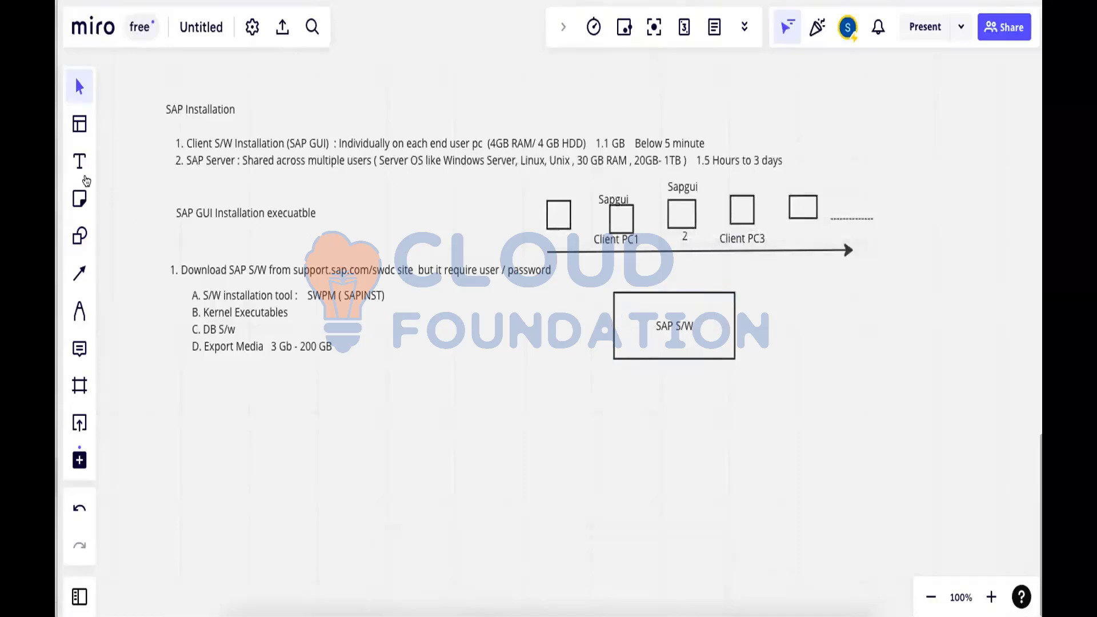
click(79, 161)
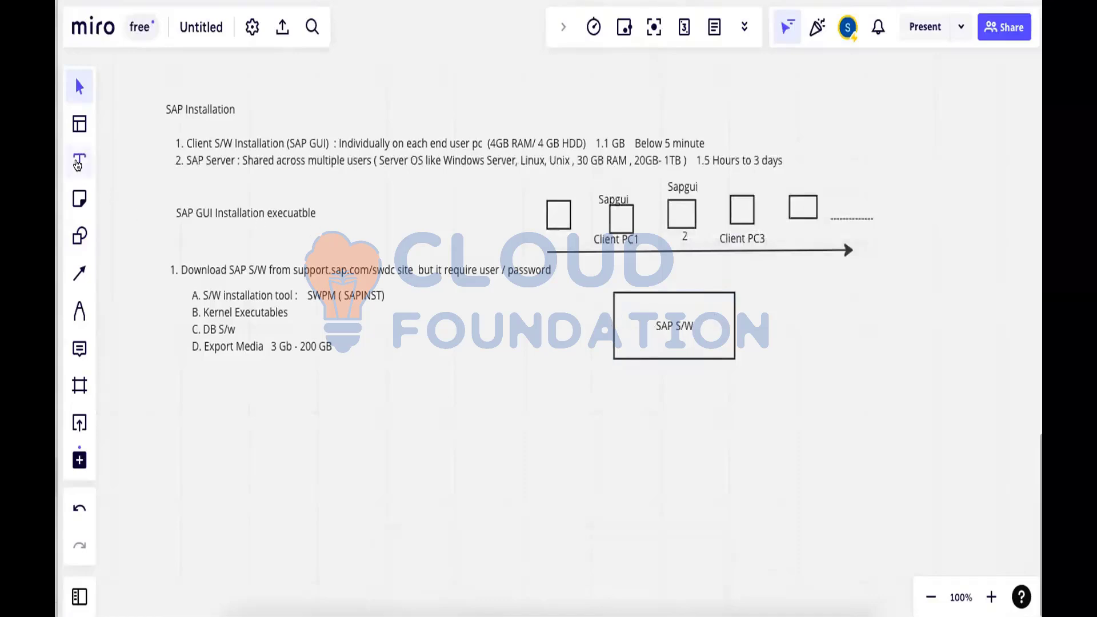
Step: Add a widened text note with lines 'SID :', 'Instance Number', 'Master Password:' and 'DDIC / SAP*'
click(478, 363)
text(SID)
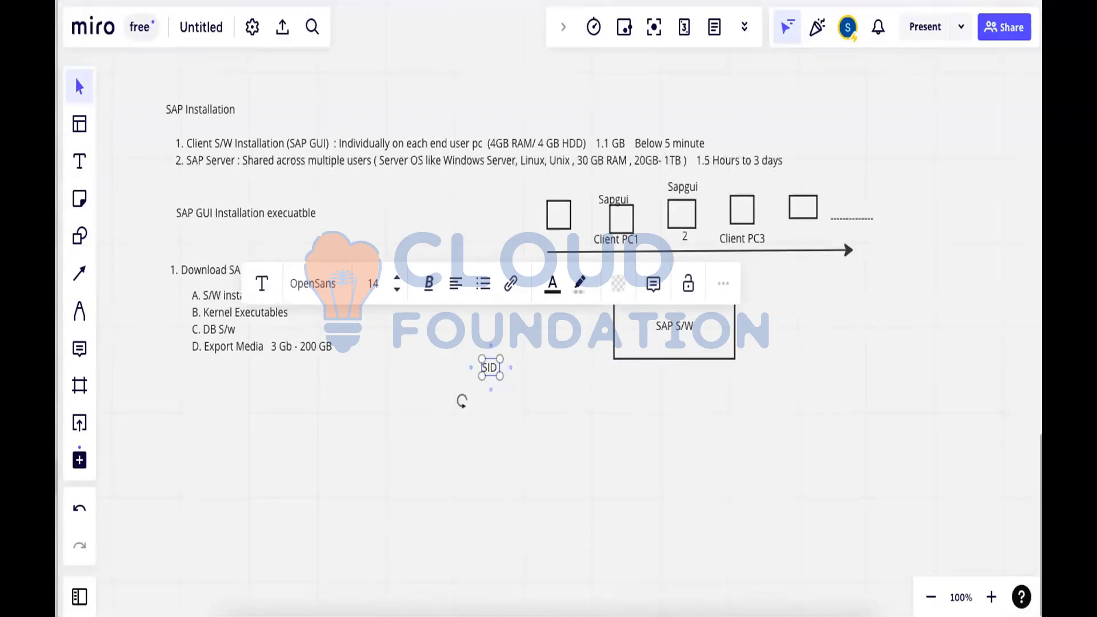
text( :)
key(Return)
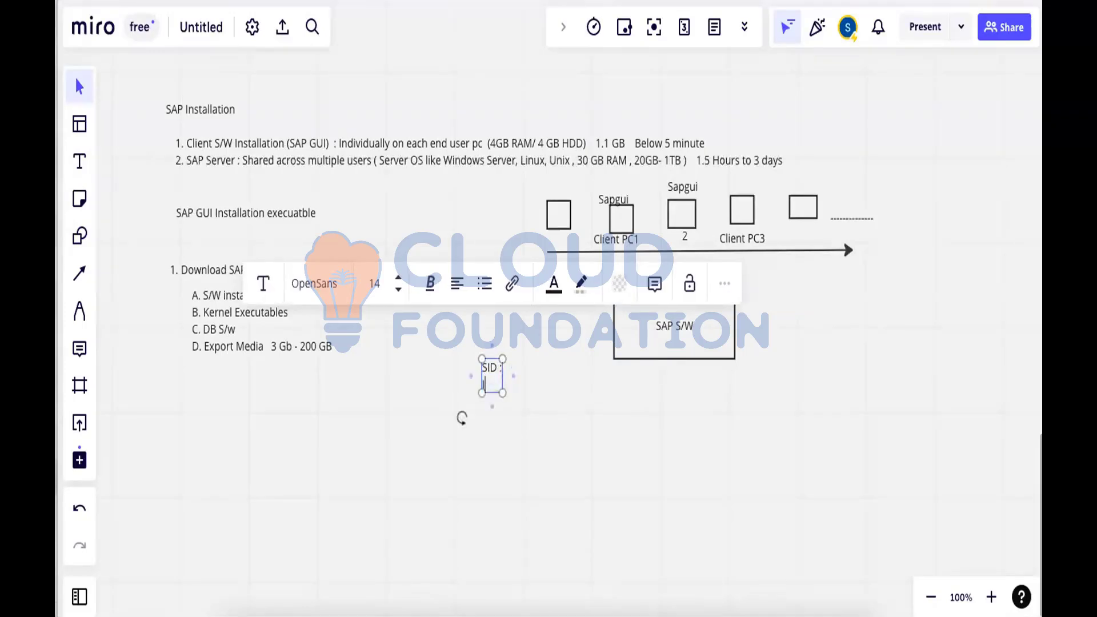
text(Instance)
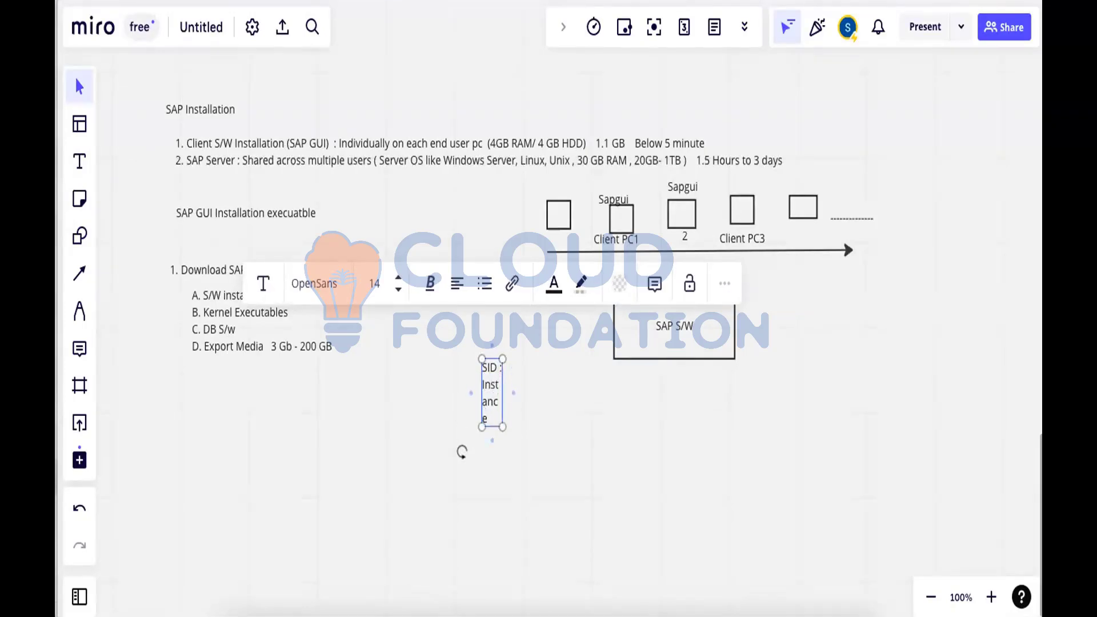
text( Number)
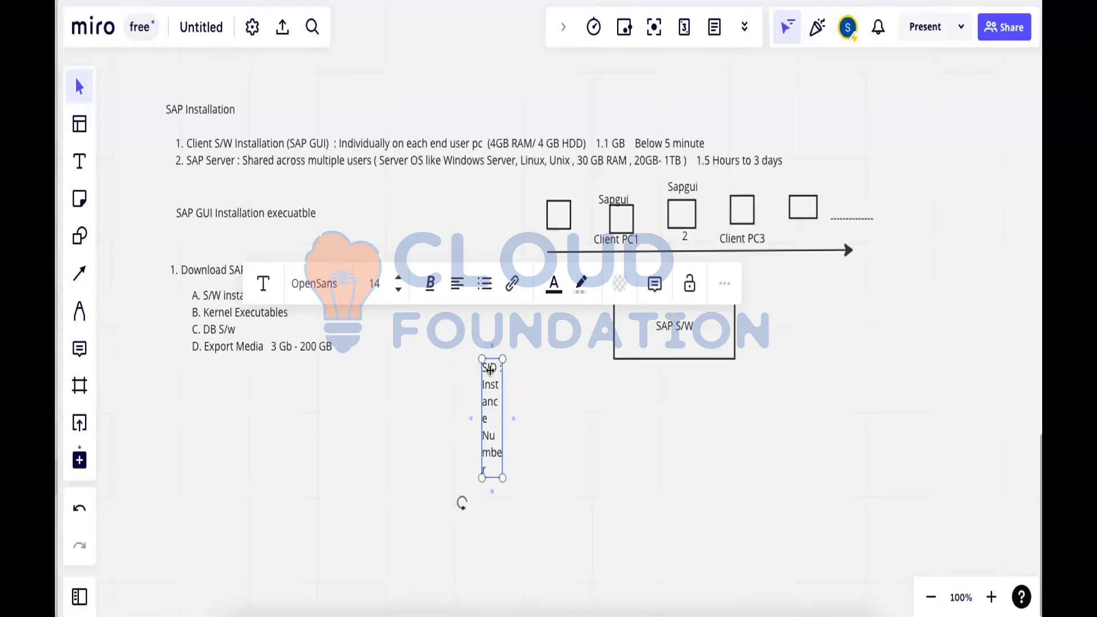
drag(502, 391, 574, 389)
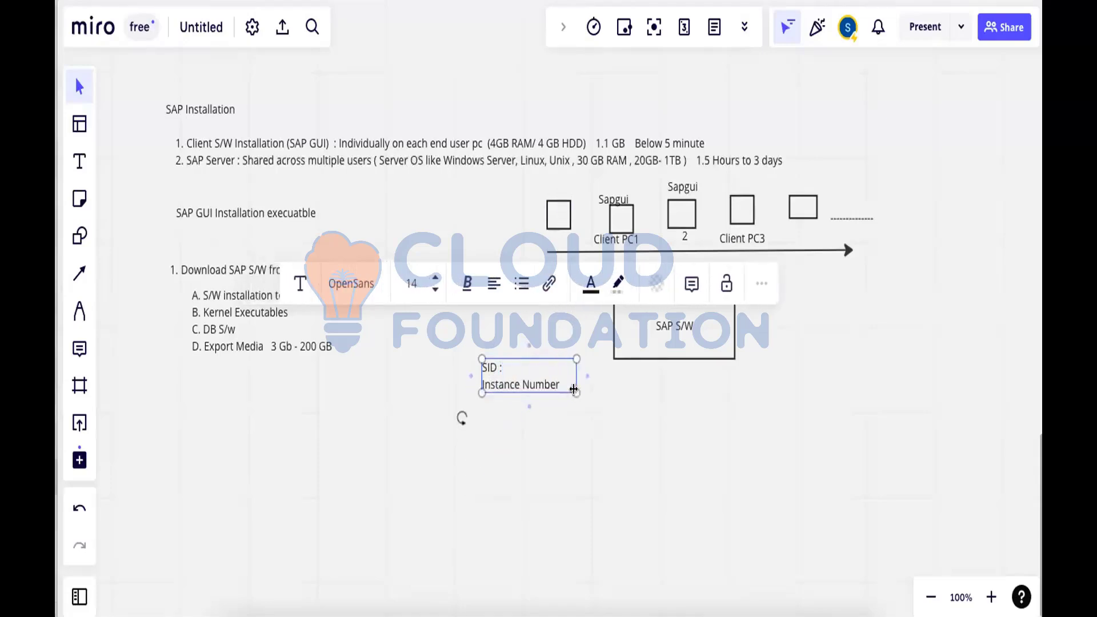
key(Return)
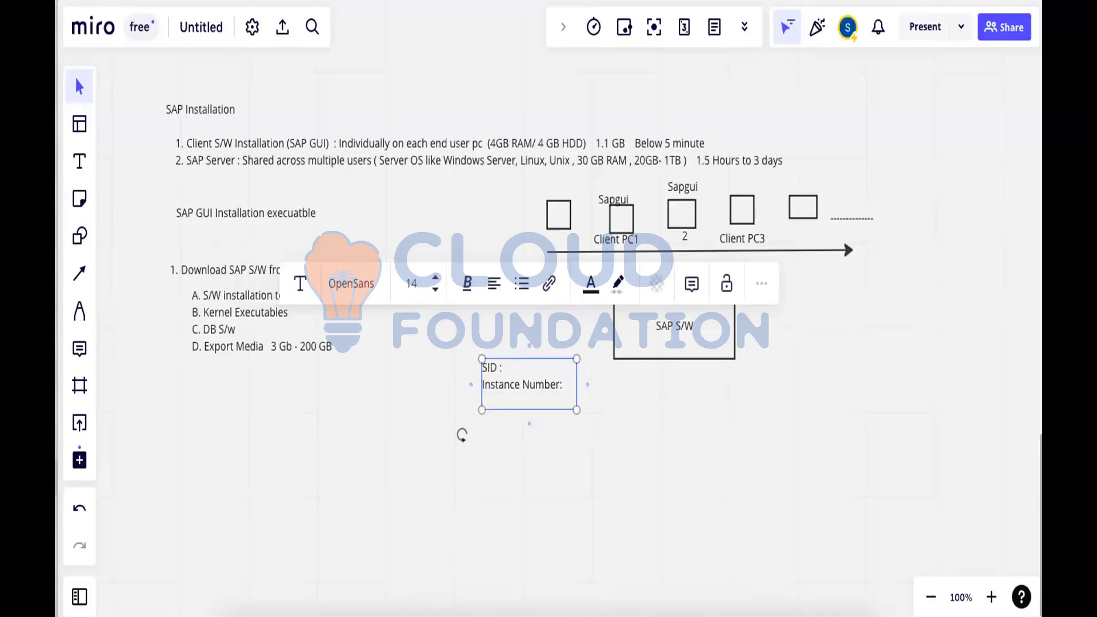
text(Master Password:)
key(Return)
text(DDI)
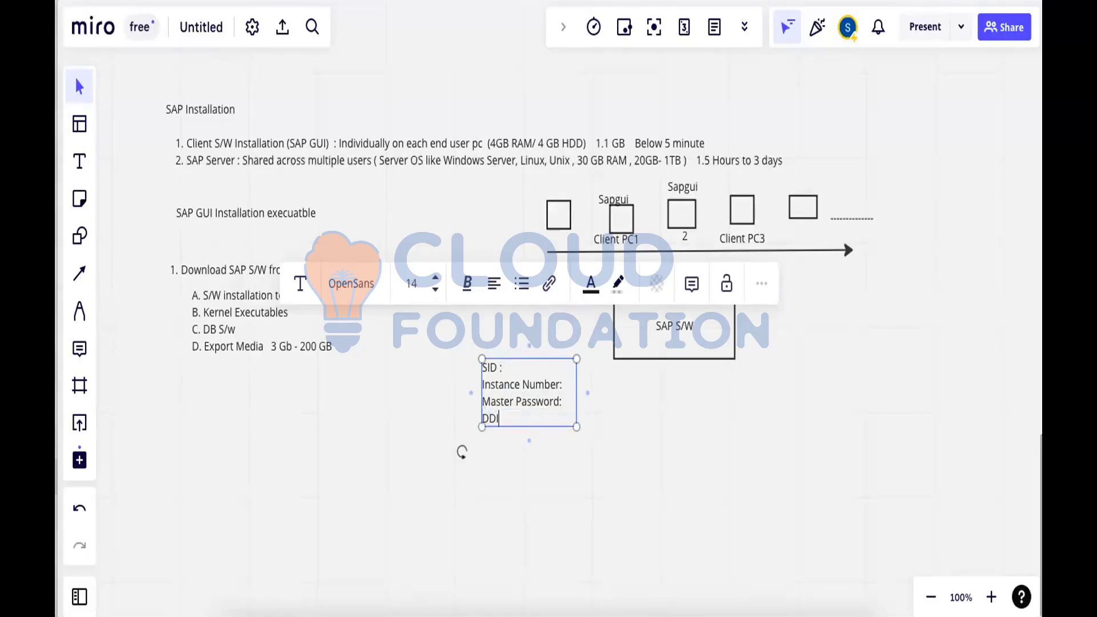
text(C / SAP*)
click(515, 432)
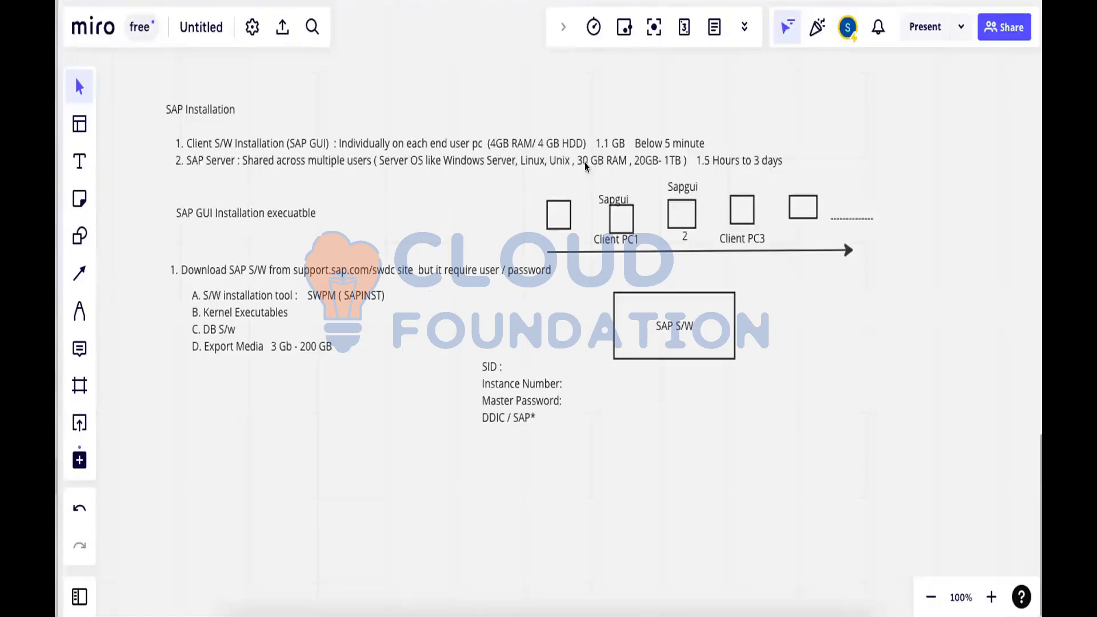
Step: On the remote server, minimize File Explorer and SAP Logon, then launch Command Prompt via search
click(630, 591)
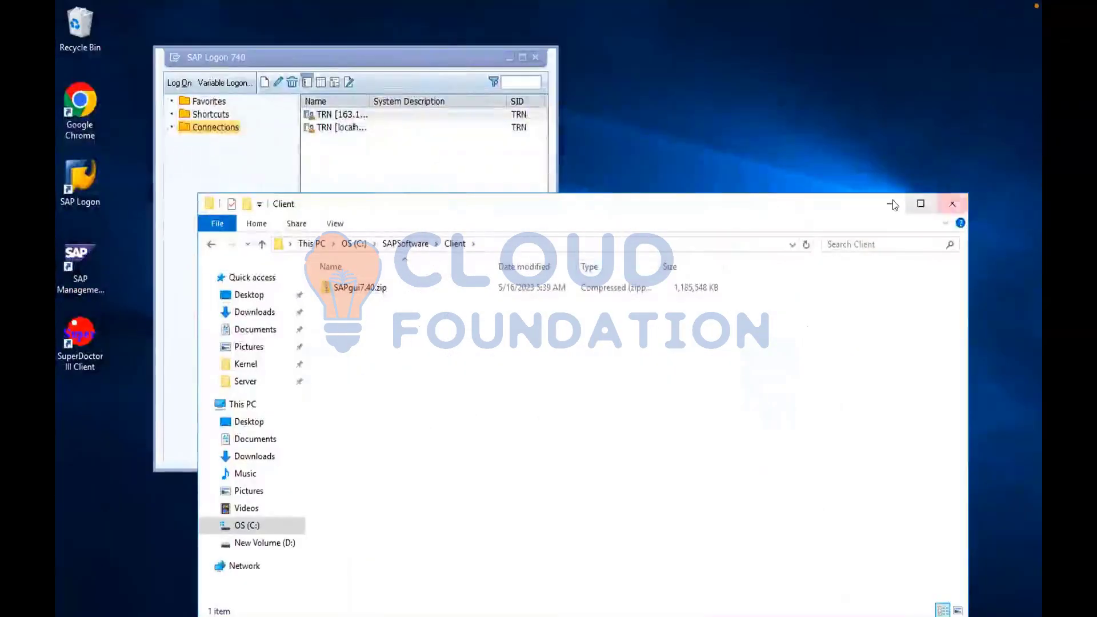
click(892, 204)
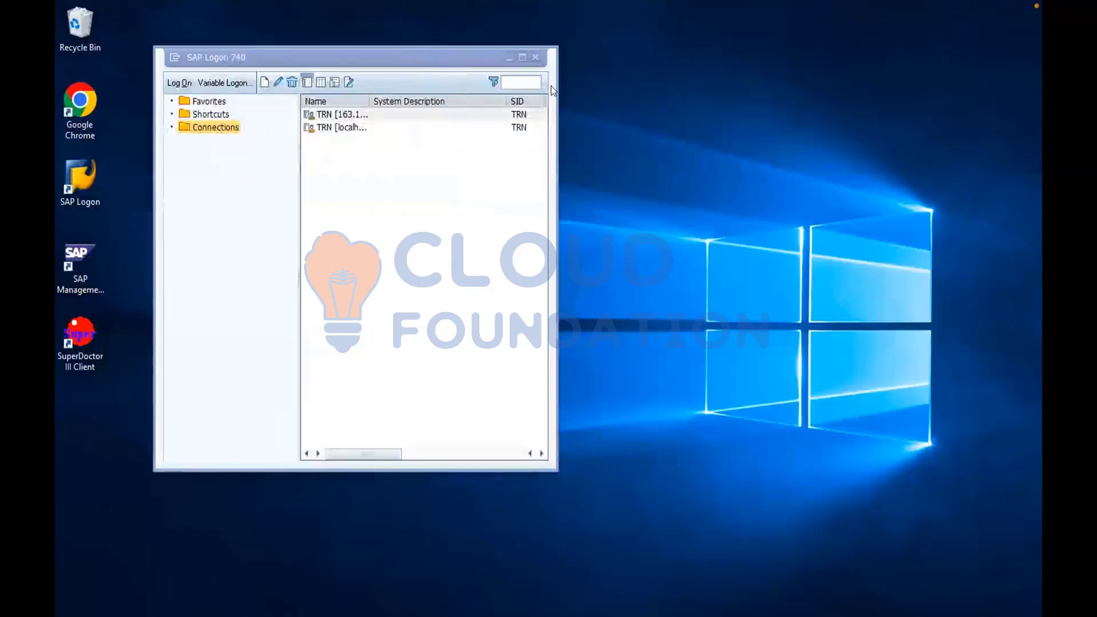
click(508, 57)
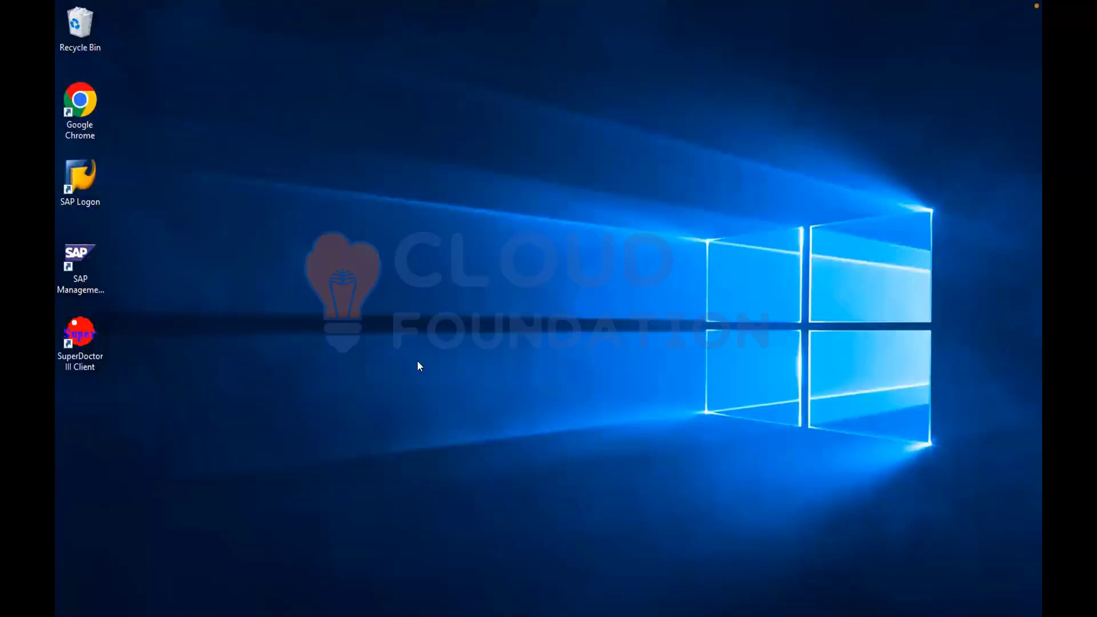
click(115, 611)
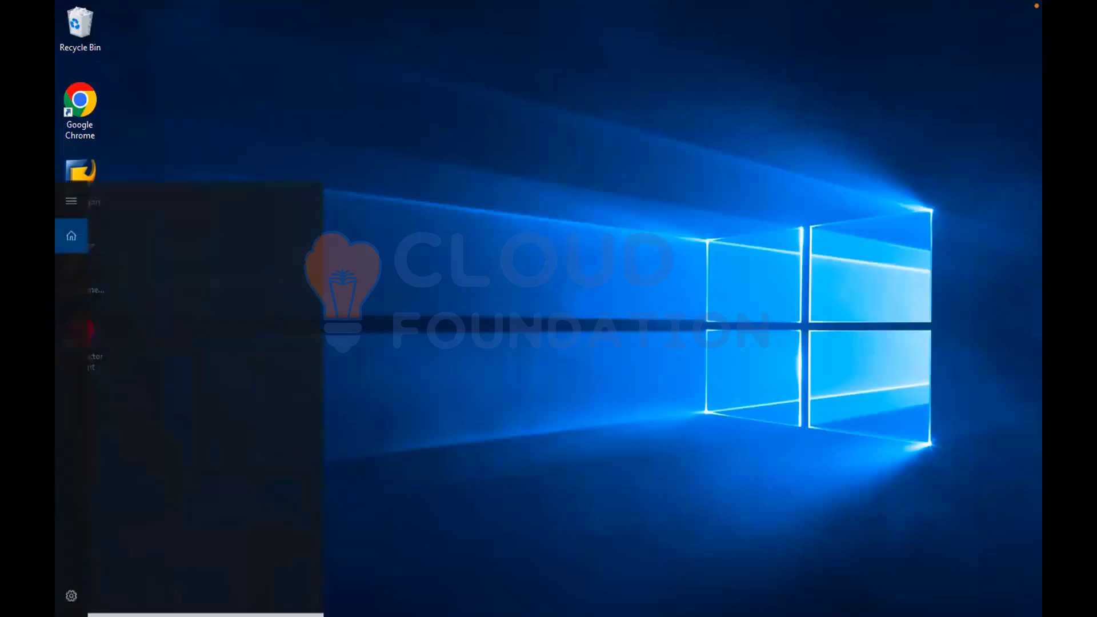
text(cmd)
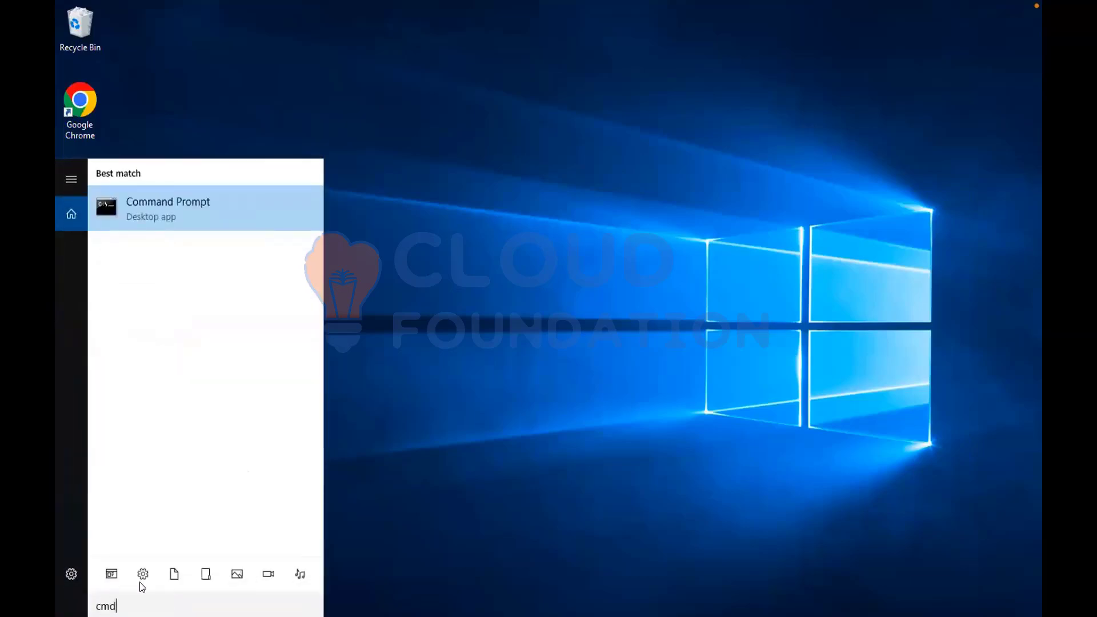
key(Return)
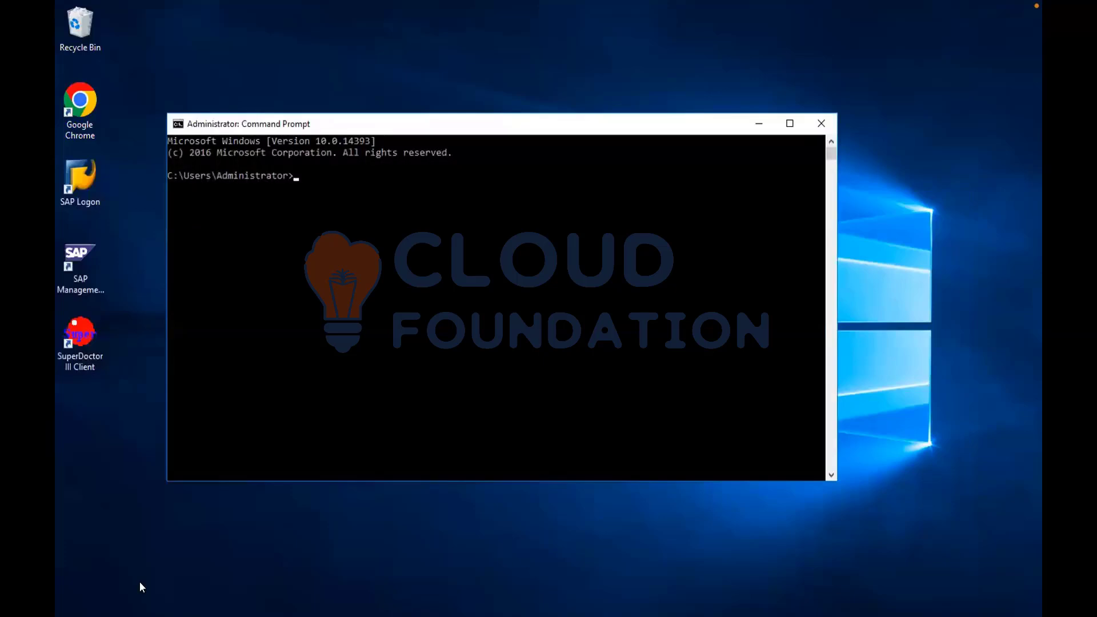
Step: Run winver to confirm Windows Server 2016 version 1607, then close the dialog and Command Prompt
text(winver)
key(Return)
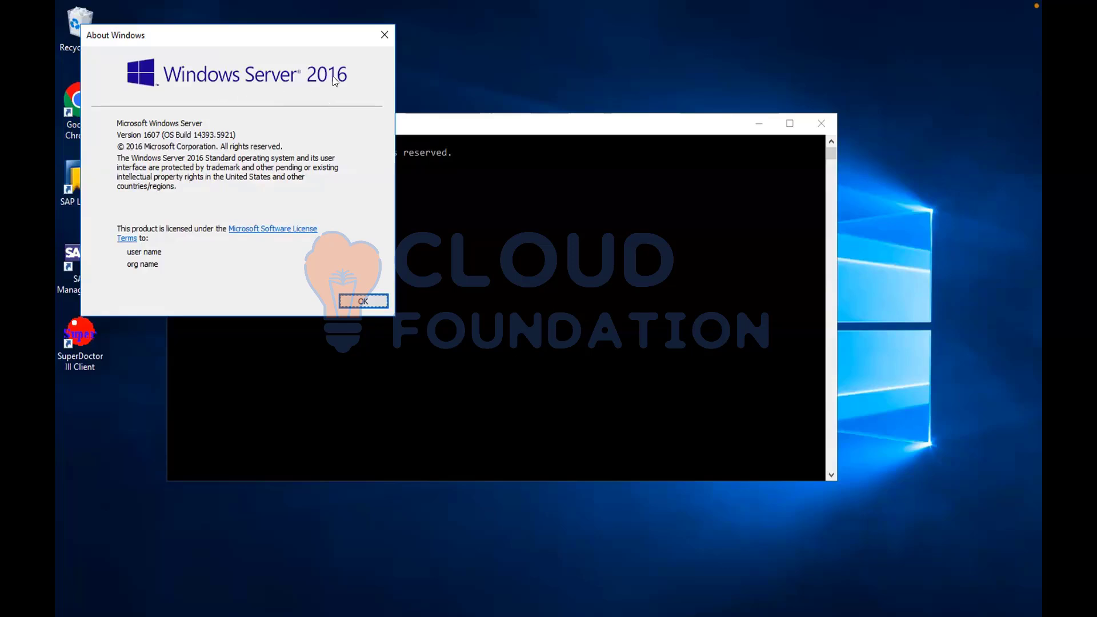
click(357, 303)
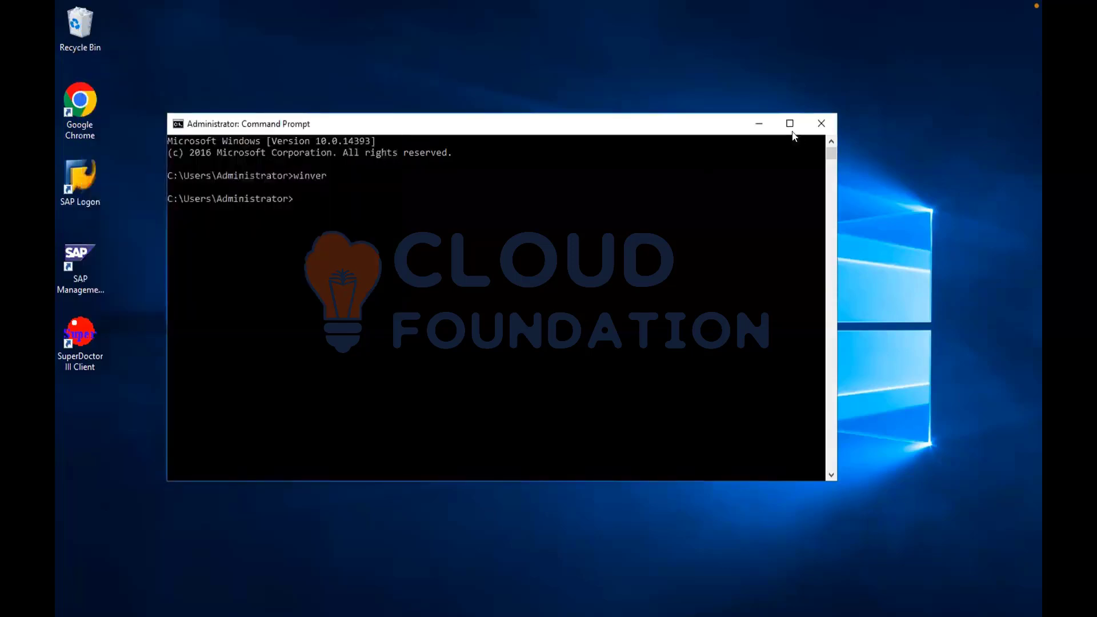
click(821, 124)
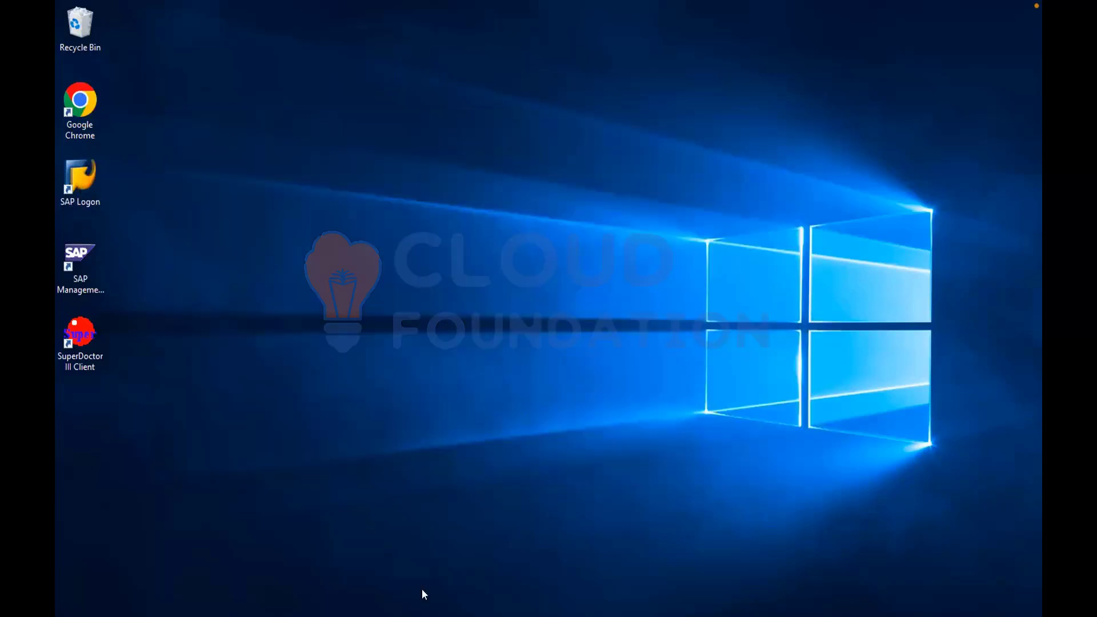
Step: Open Task Manager's Performance Memory view, showing 32.0 GB DDR3 with 9.2 GB in use
right_click(416, 615)
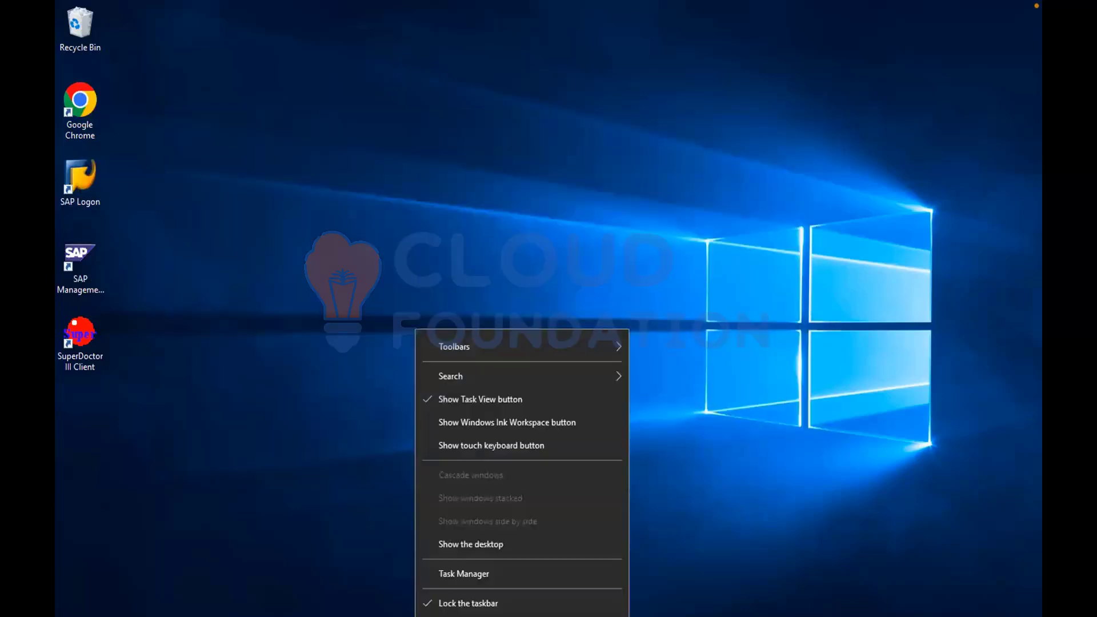
click(444, 570)
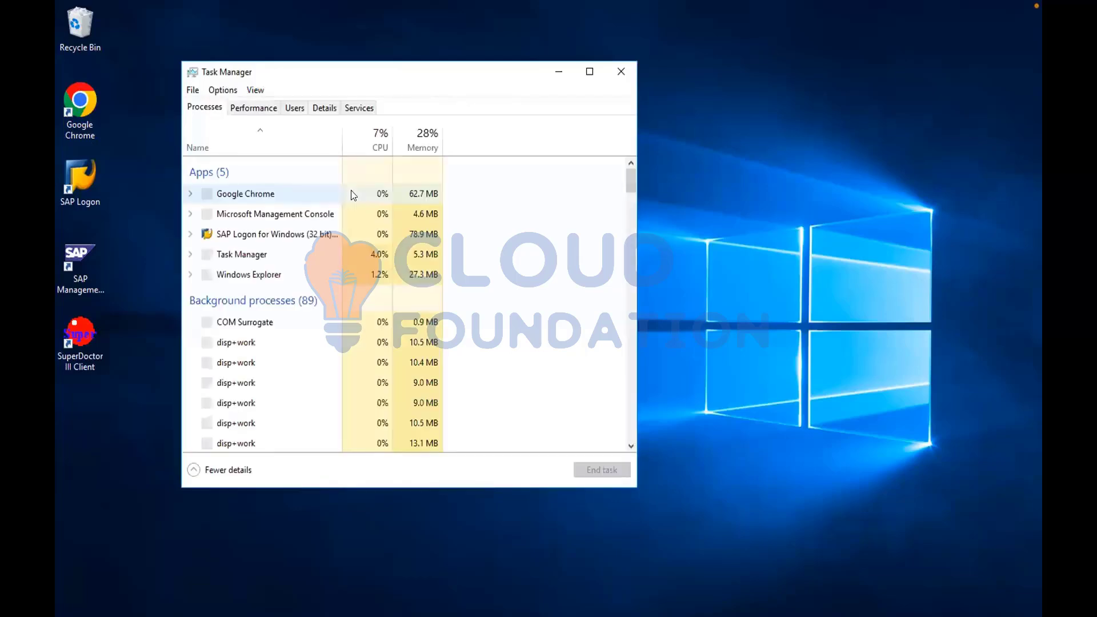
click(254, 108)
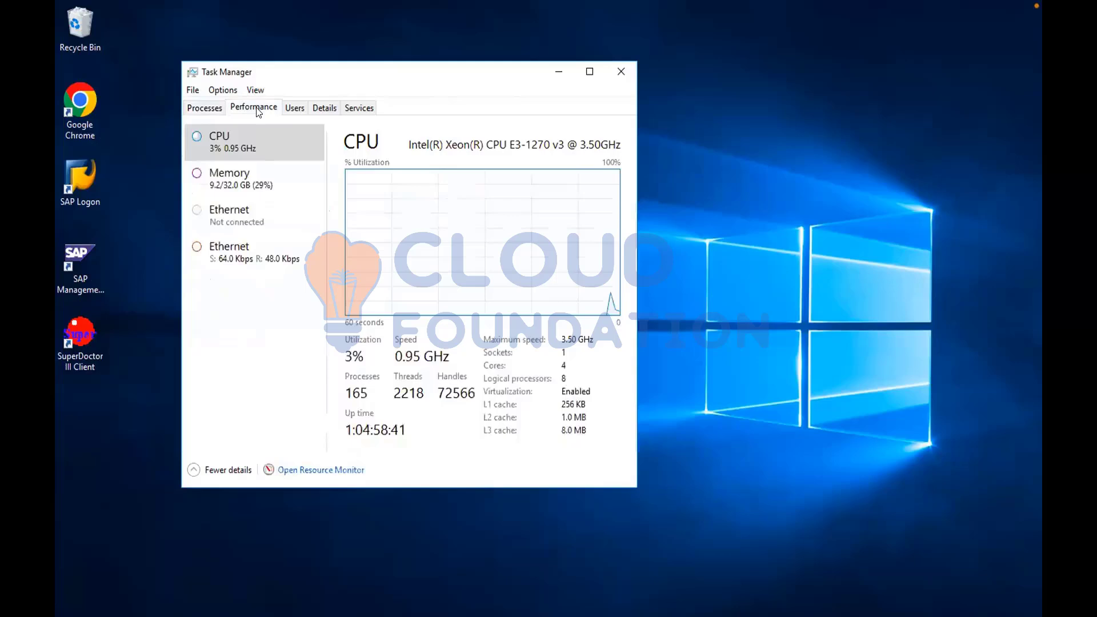
click(249, 183)
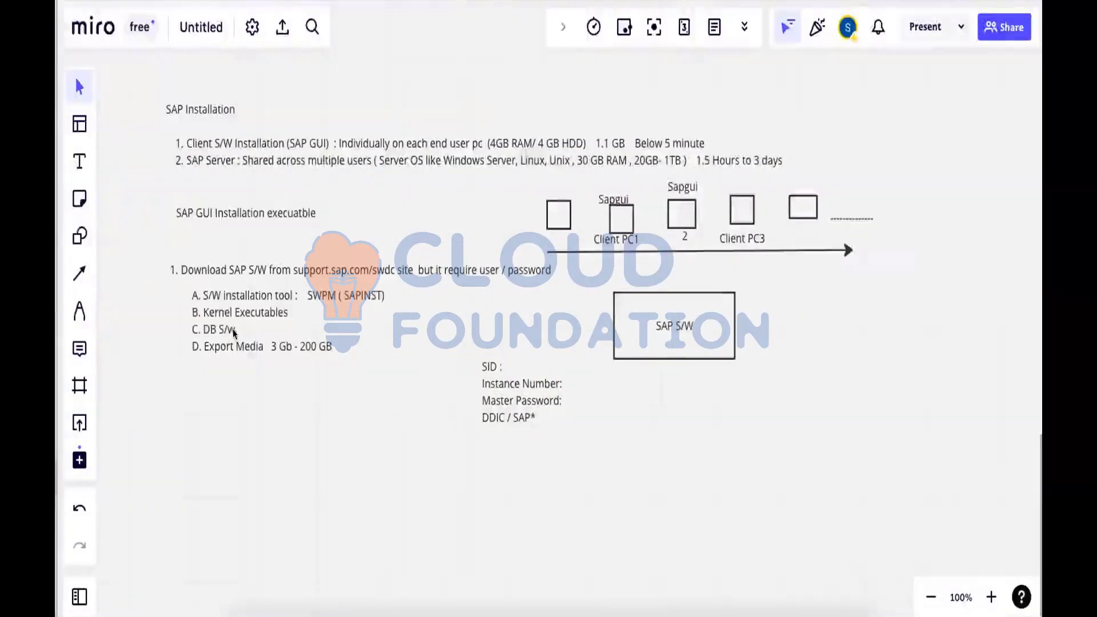
Step: Append 'Maxdb' to the 'C. DB S/w' line of the download list
click(244, 328)
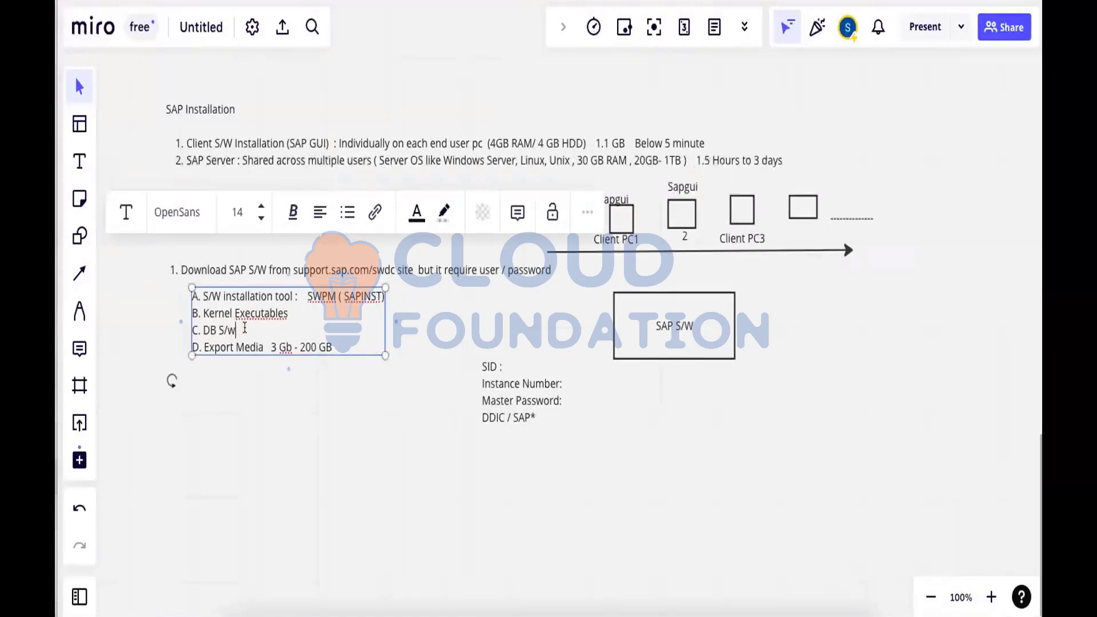
text(Maxdb)
Step: Add a two-line 'Windows 2016 / Server' text note and move it left of the SID details
click(79, 163)
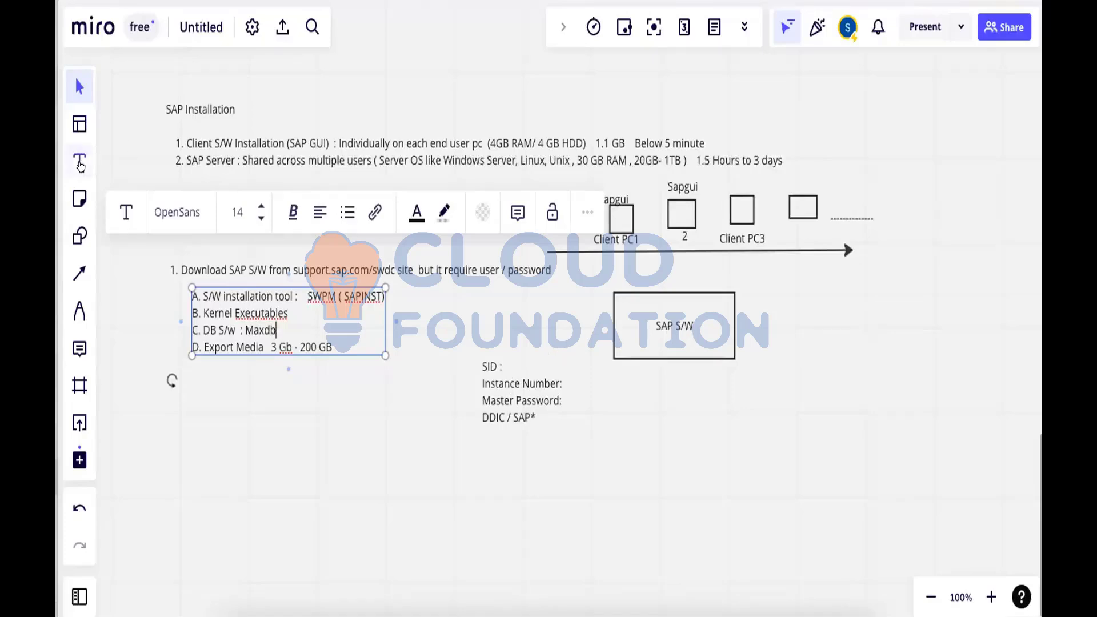
click(390, 379)
text(Windo)
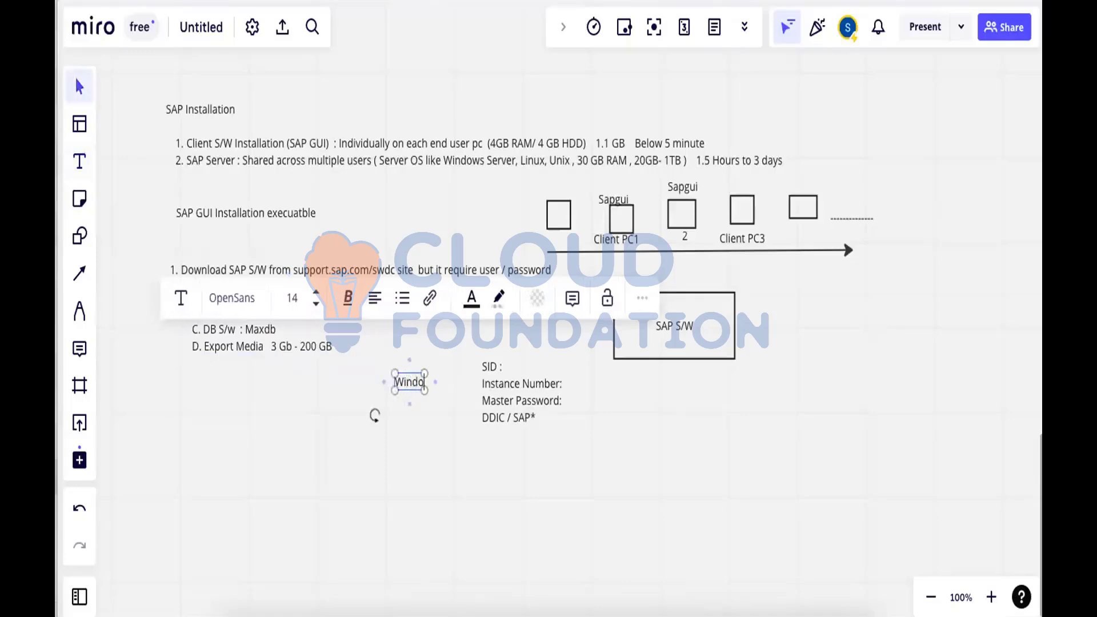
text(ws 2016)
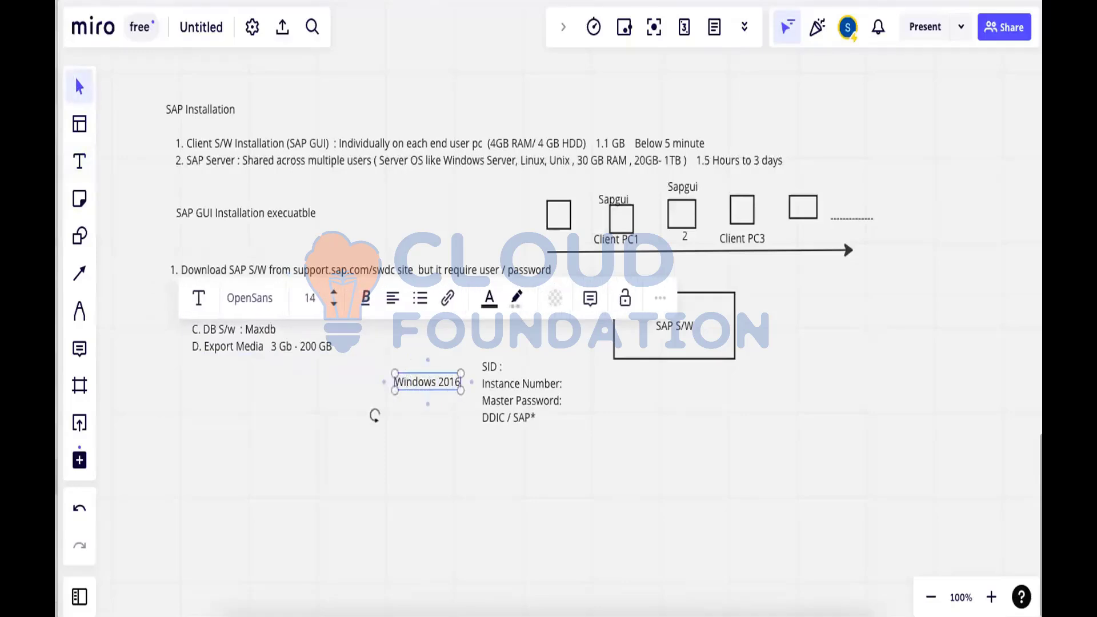
key(Return)
key(BackSpace)
key(Return)
text(Server)
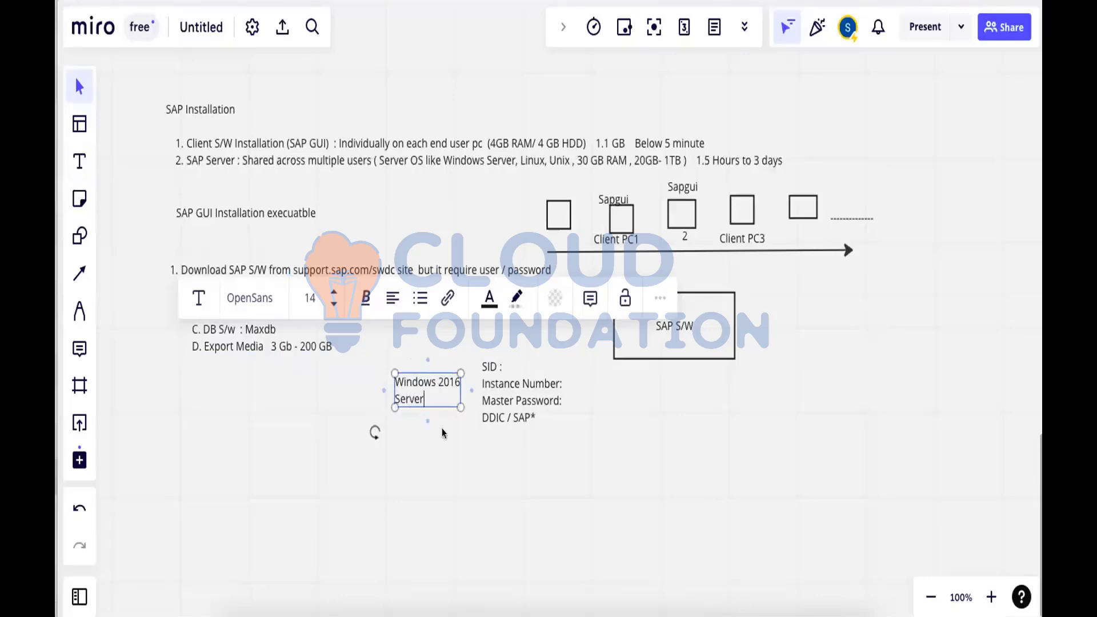
key(Escape)
drag(422, 392, 464, 377)
Step: Add a 'RAM / HDD / CPU' line beneath Windows 2016 Server in the note
double_click(387, 381)
key(Return)
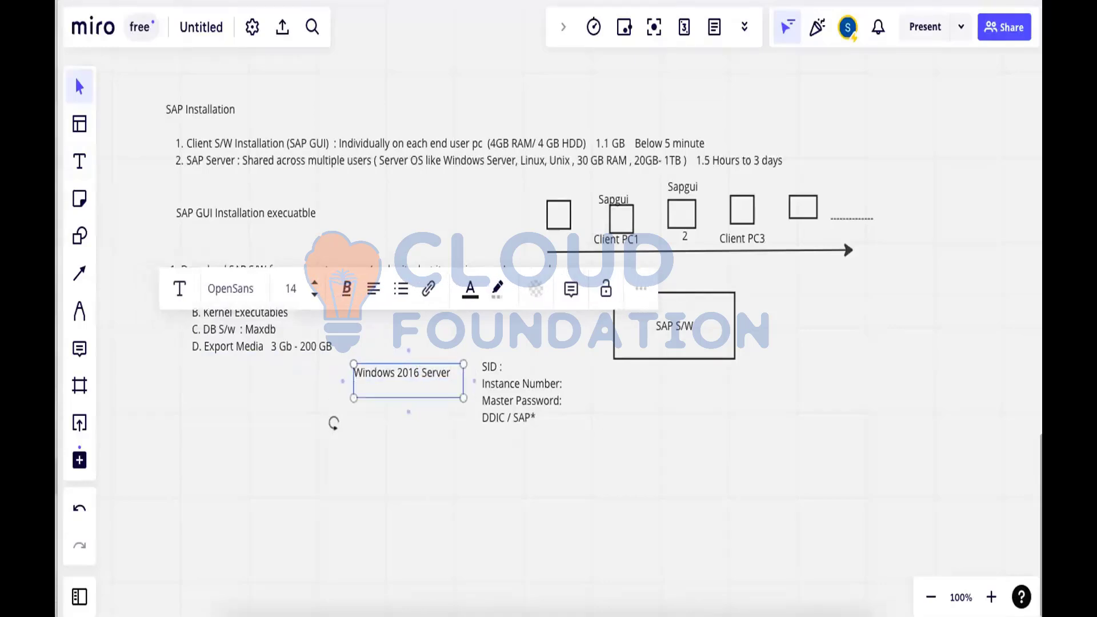
text(RAM / HDD / CPU)
click(232, 436)
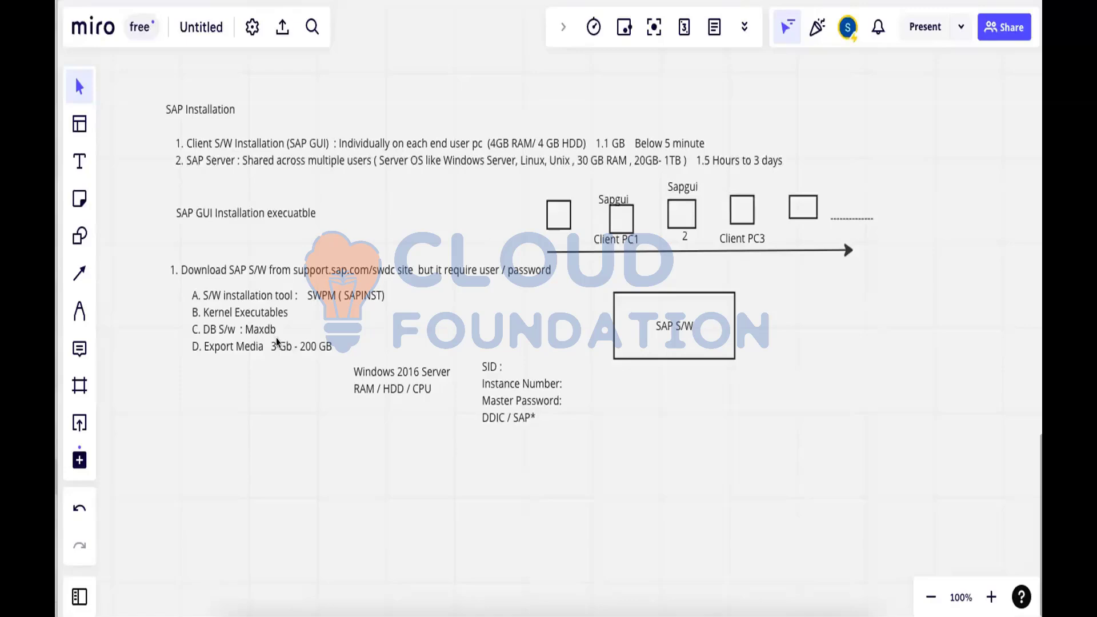
click(610, 591)
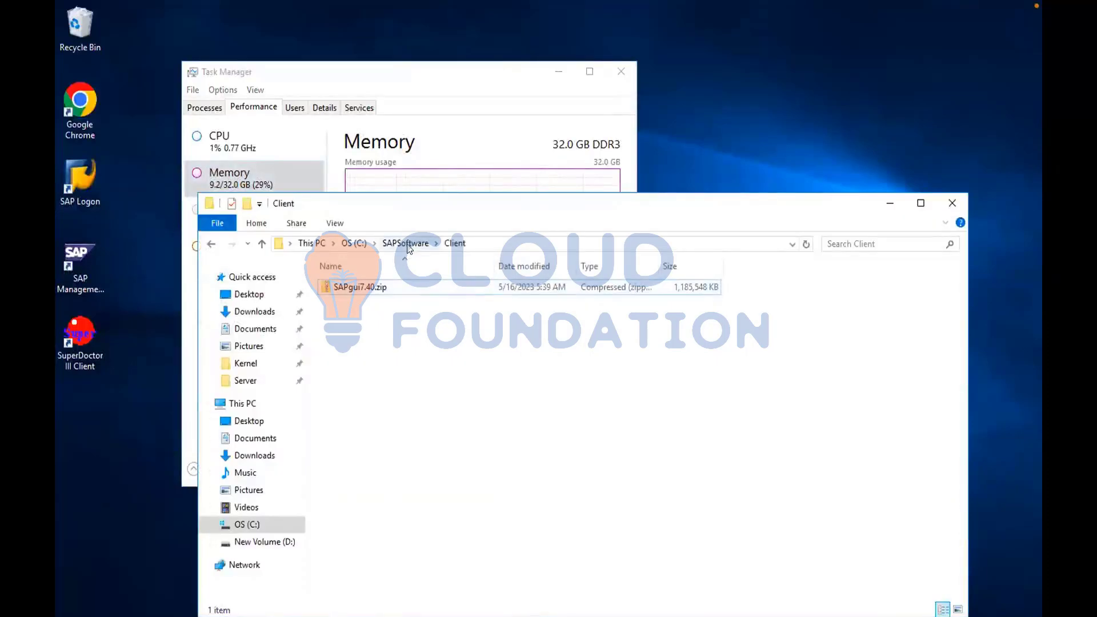
Step: Browse C:\SAPSoftware\Server into the nested SWPMUNCAR folders, then back to select the Kernel and DB folders
click(407, 244)
double_click(345, 304)
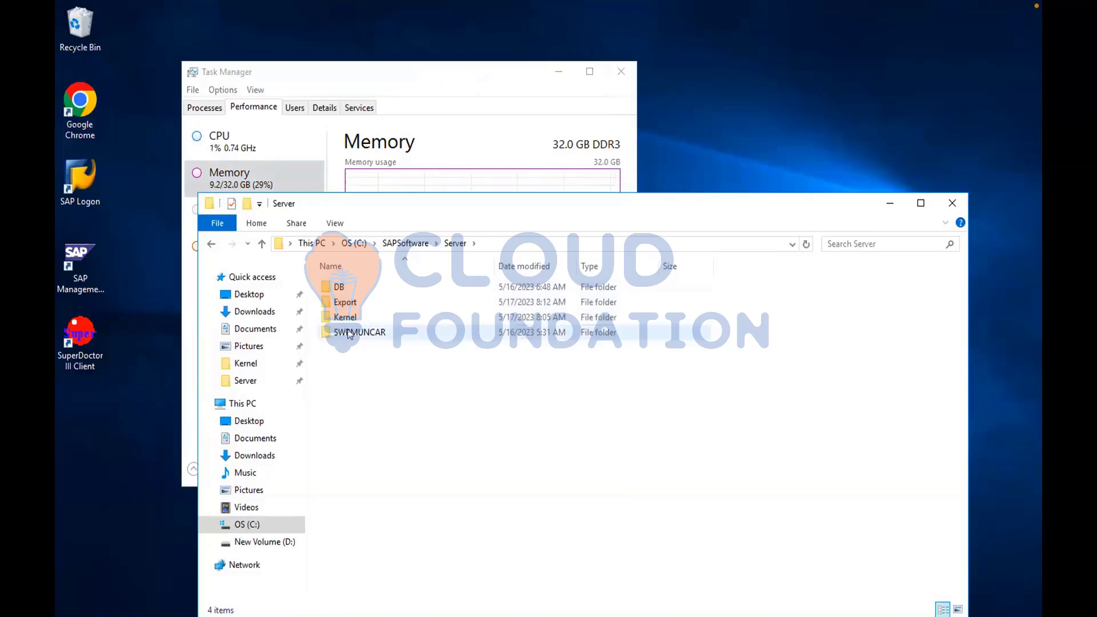
double_click(348, 331)
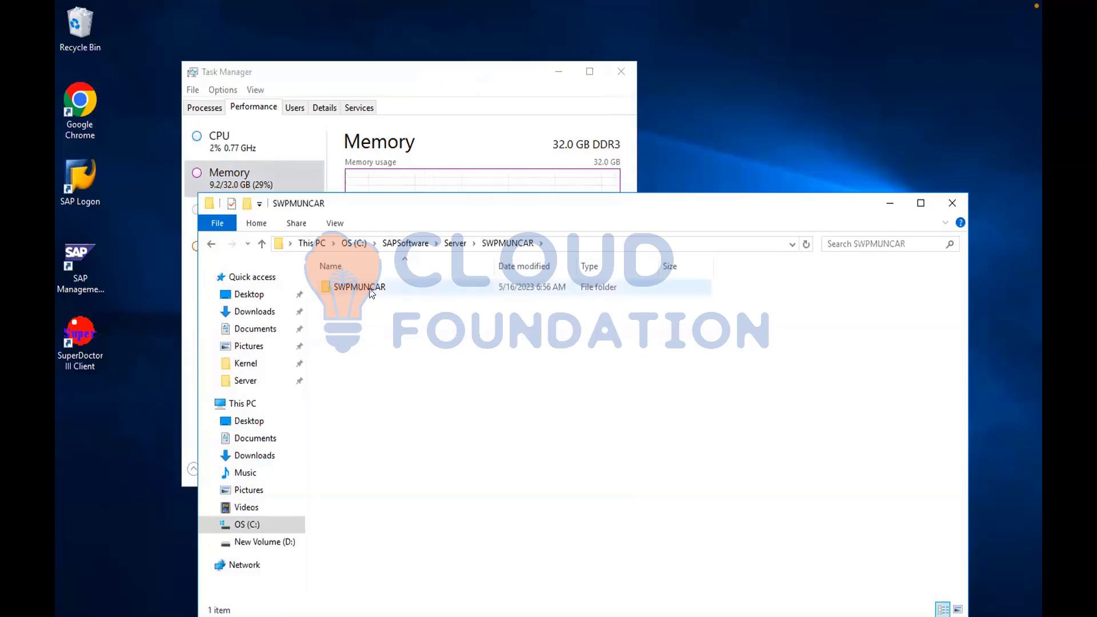
double_click(365, 287)
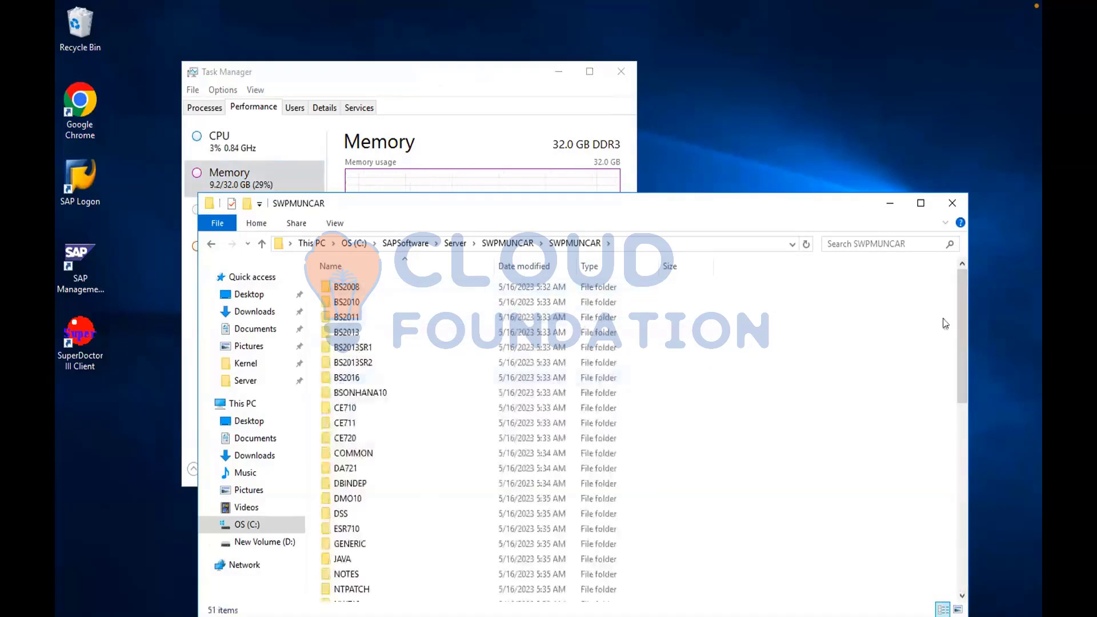
drag(957, 369, 964, 595)
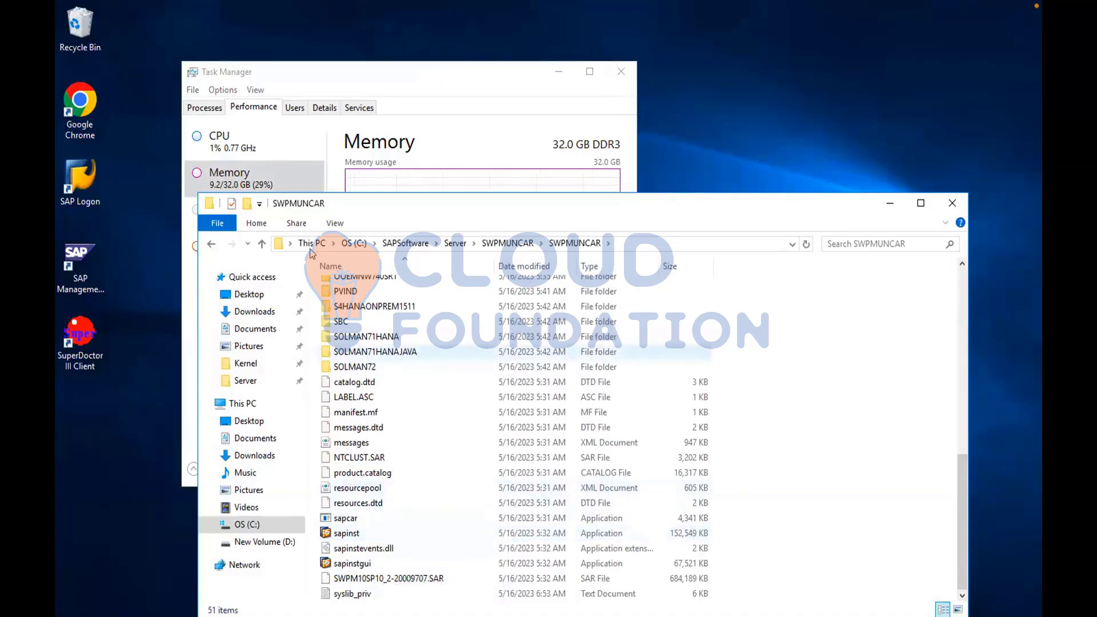
click(453, 244)
click(348, 318)
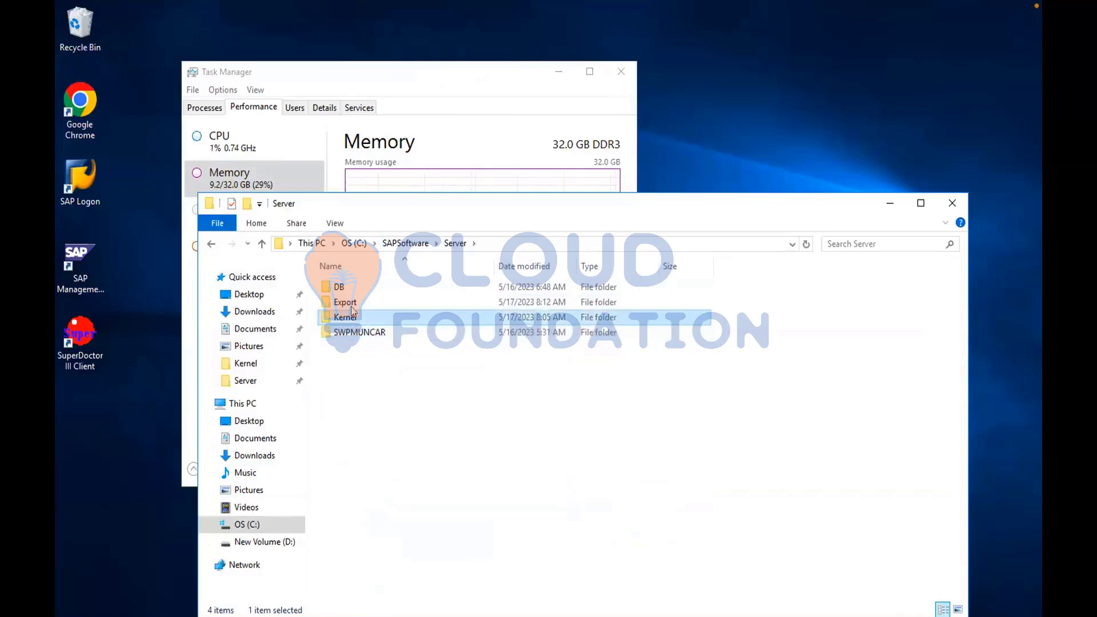
click(342, 288)
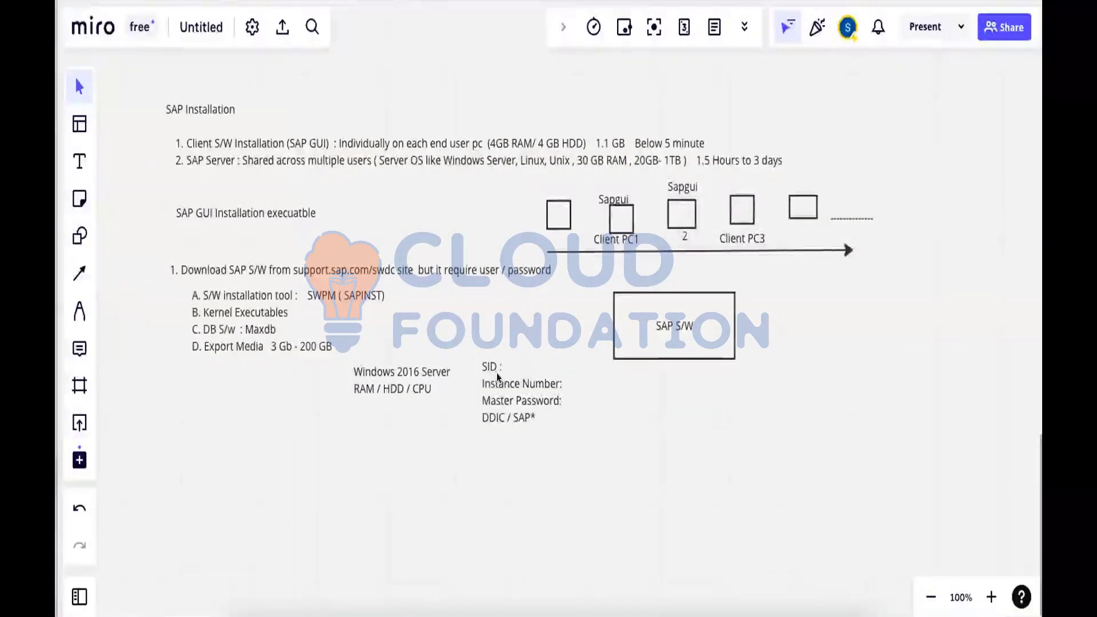
Step: Fill the parameters note with SID GHC, Instance Number 10 and the master password, widening the note
click(497, 371)
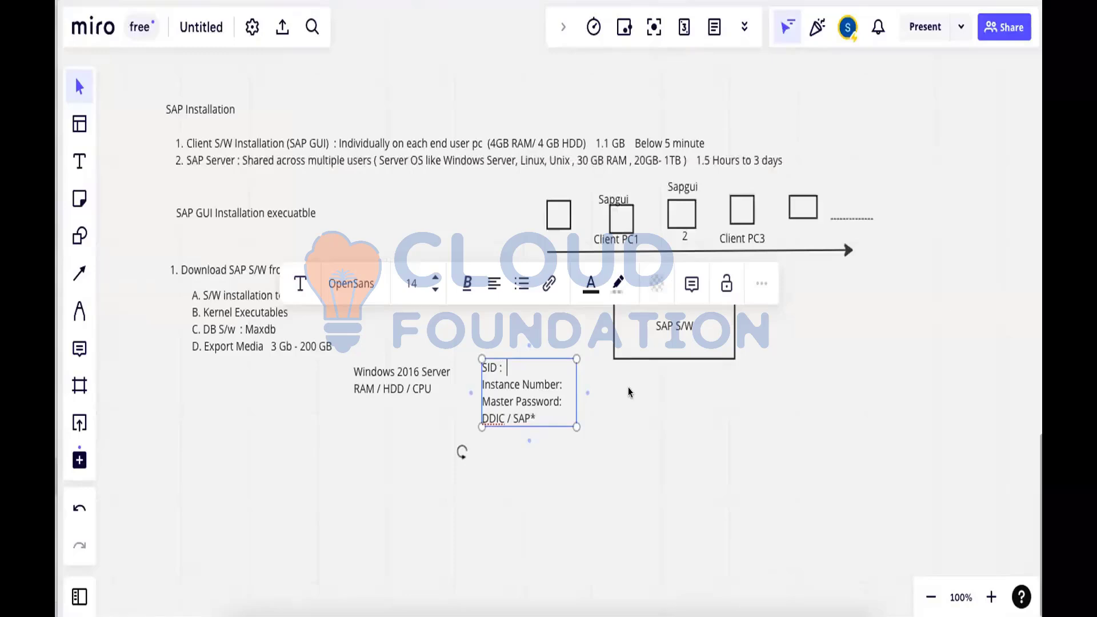
text(GHC)
click(576, 380)
drag(571, 380, 589, 380)
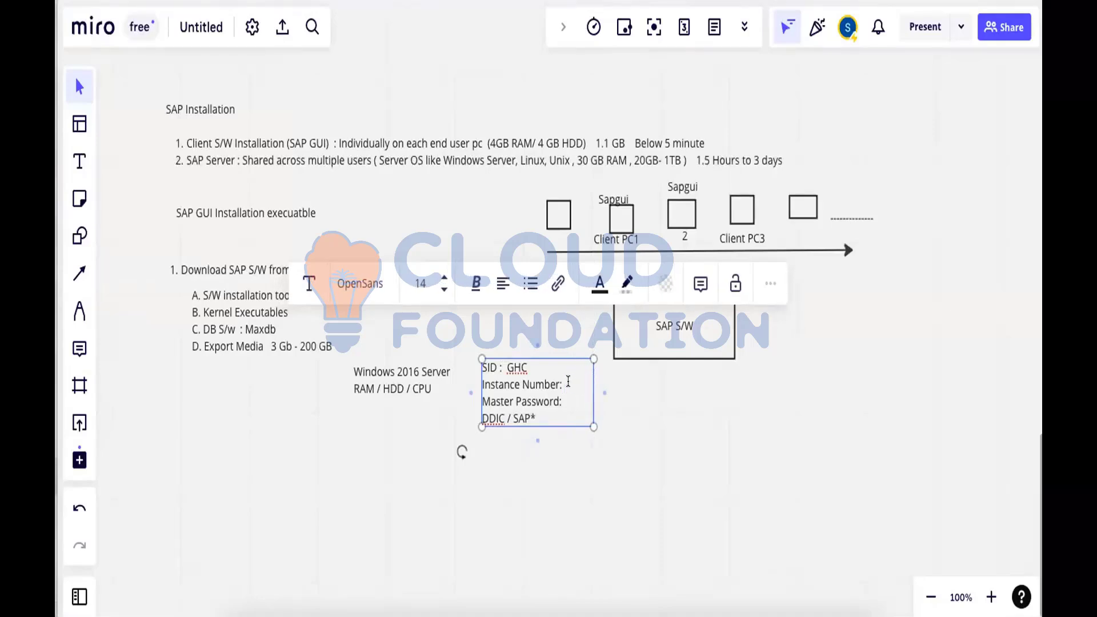
text(10)
drag(589, 393, 625, 393)
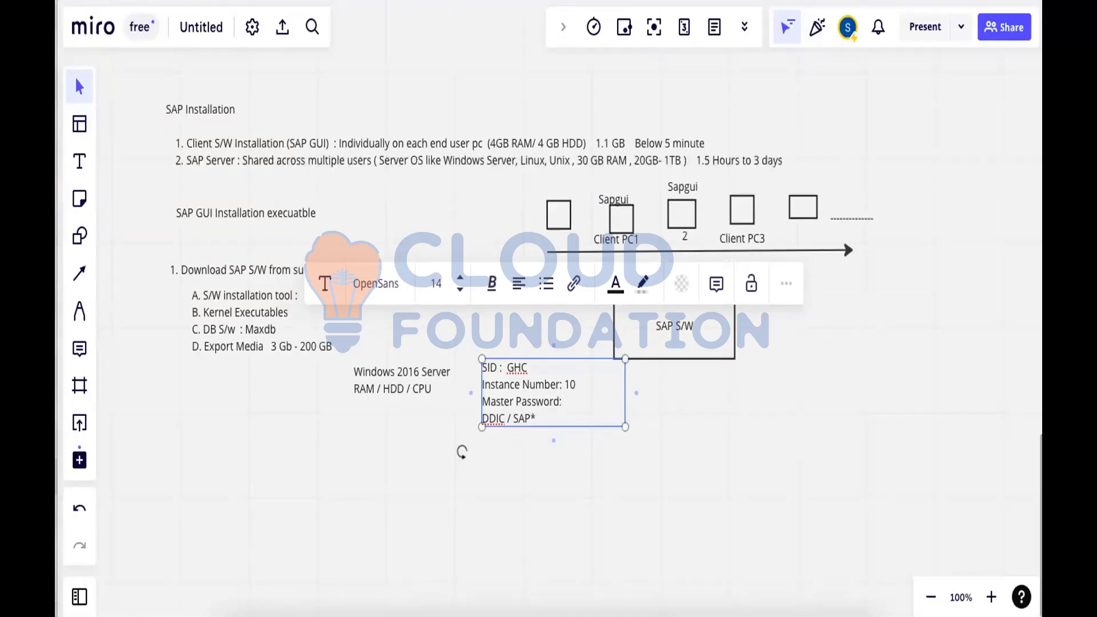
click(688, 441)
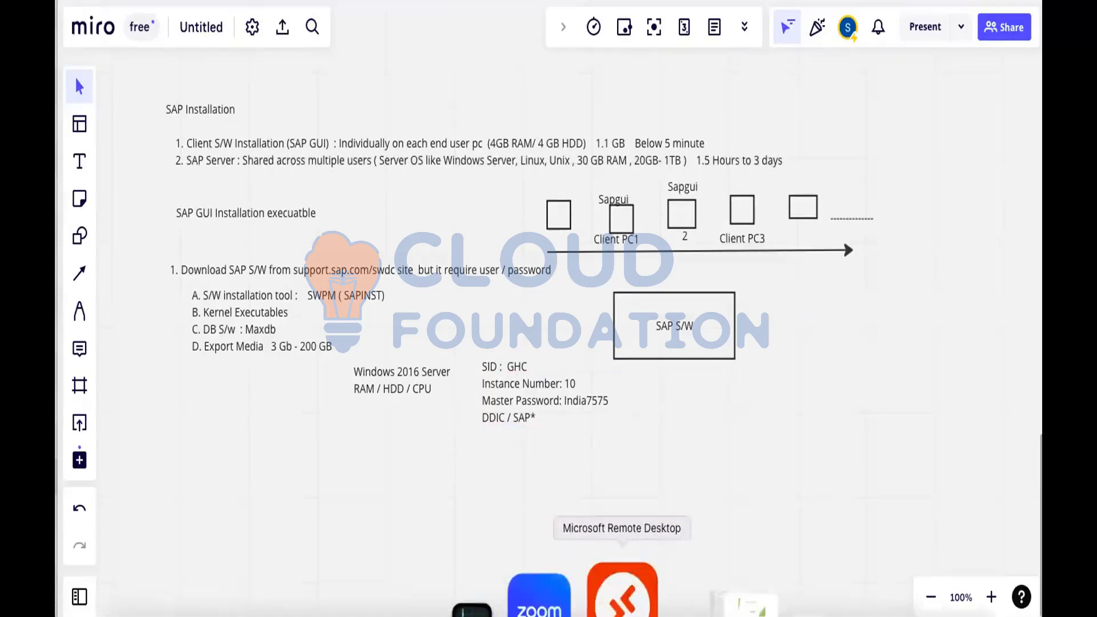
Step: Open the inner SWPMUNCAR folder and launch sapinst, raising its security warning
click(622, 594)
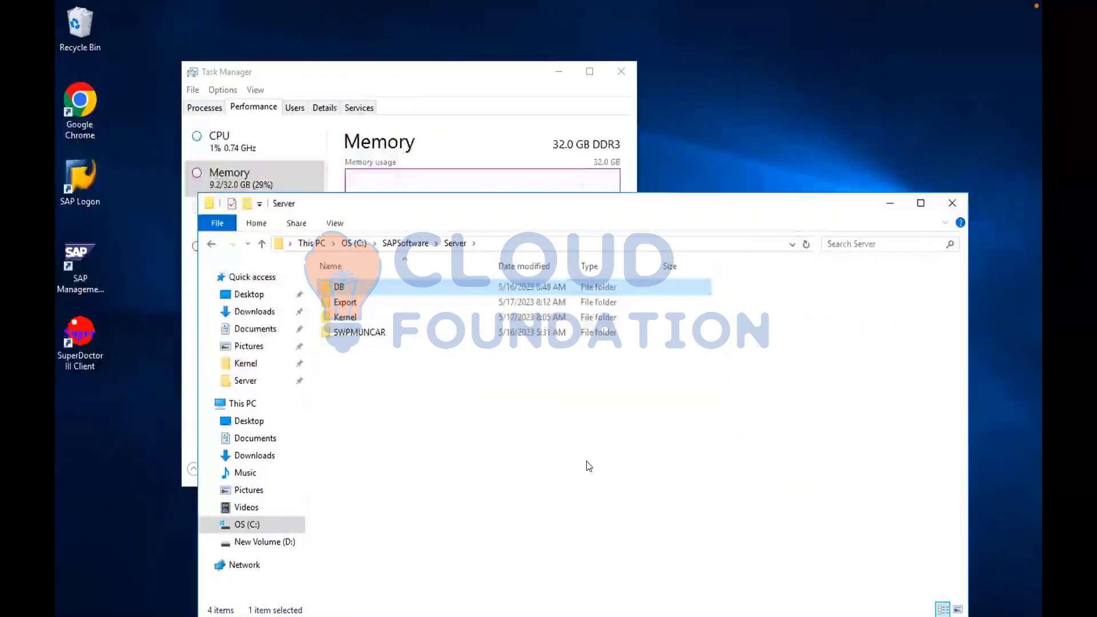
click(426, 415)
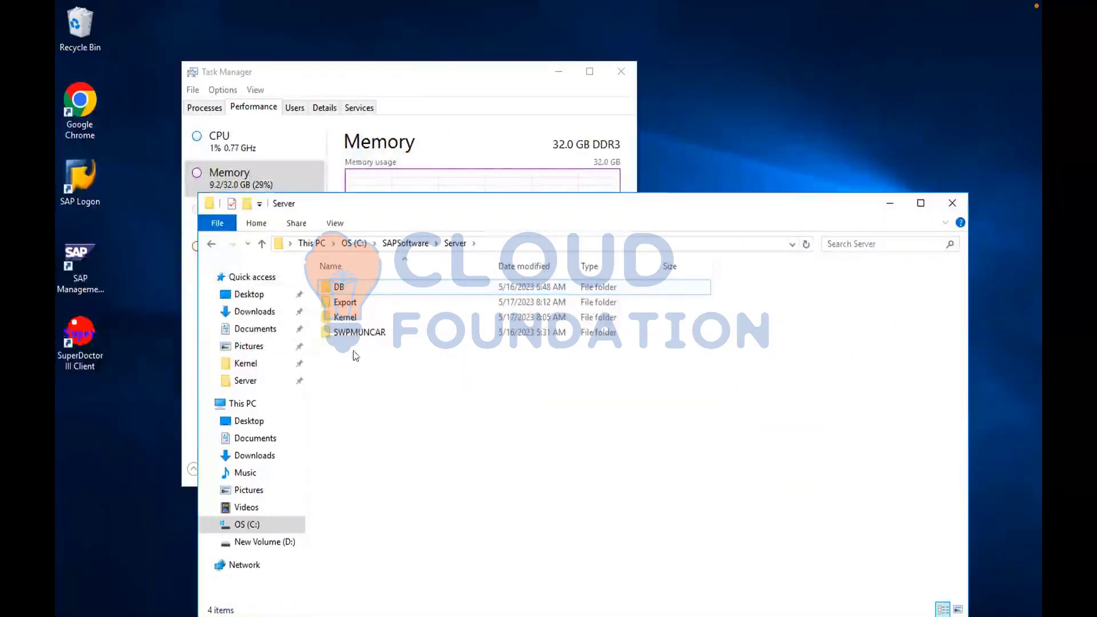
double_click(328, 333)
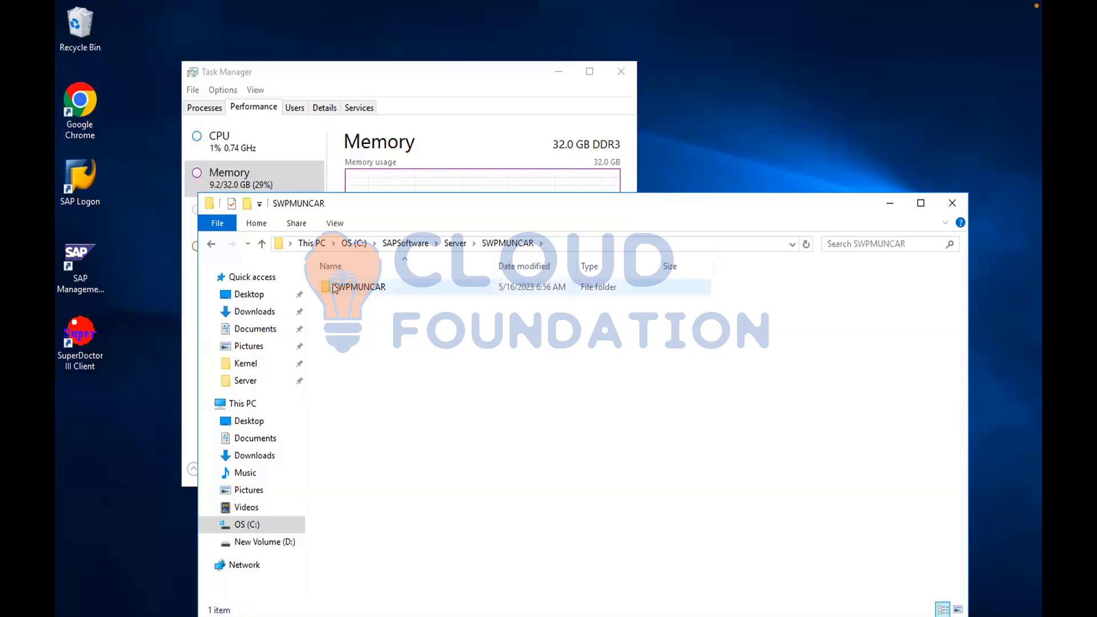
double_click(335, 288)
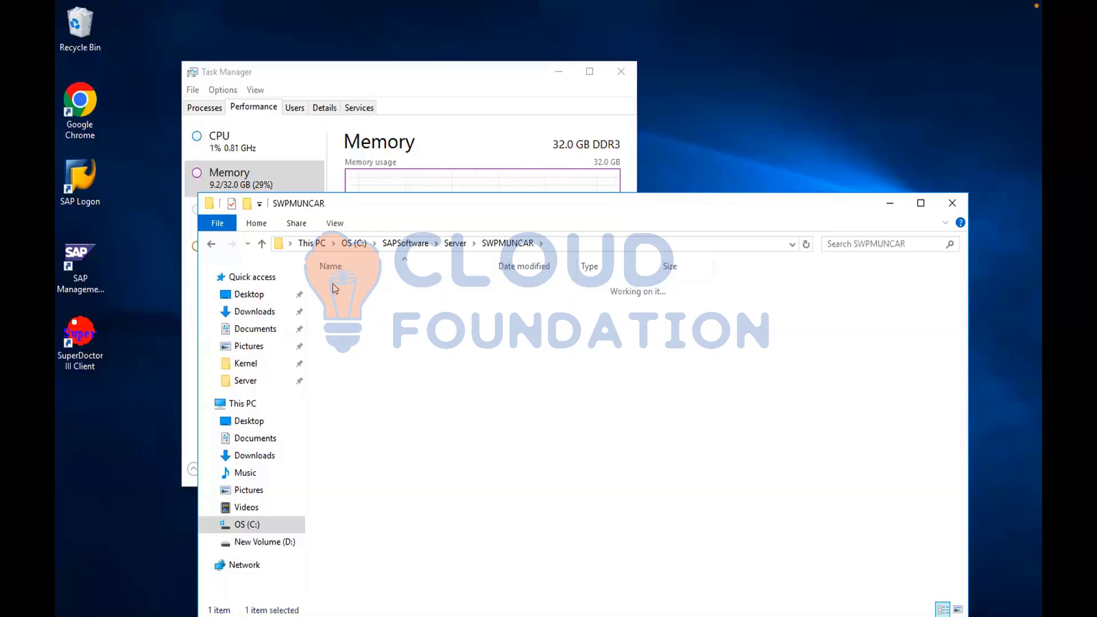
drag(440, 200, 453, 122)
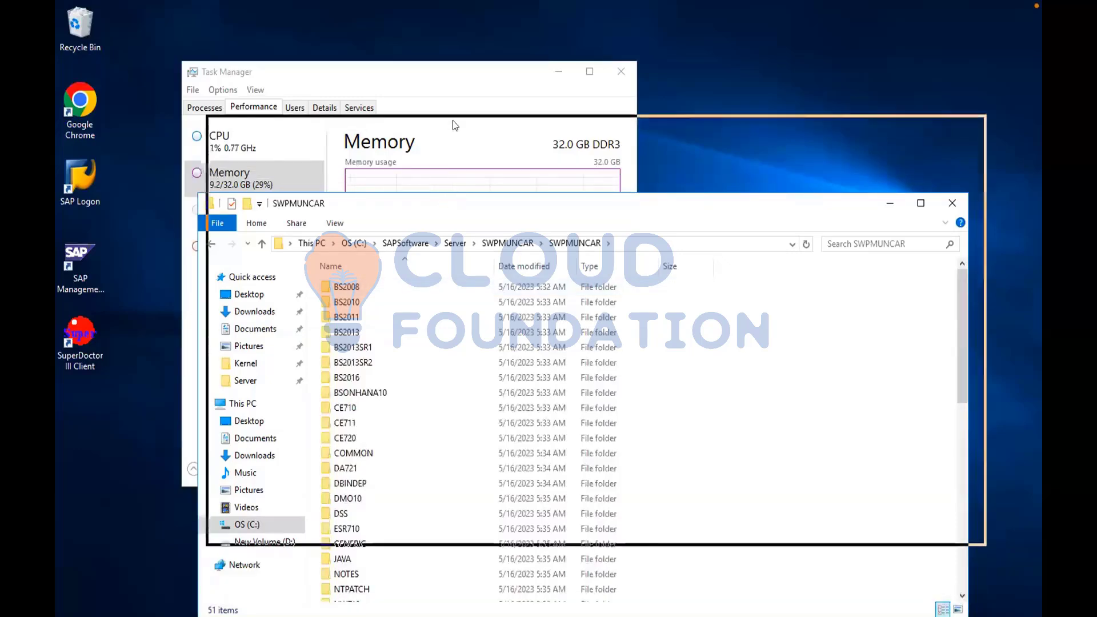
drag(975, 227, 971, 471)
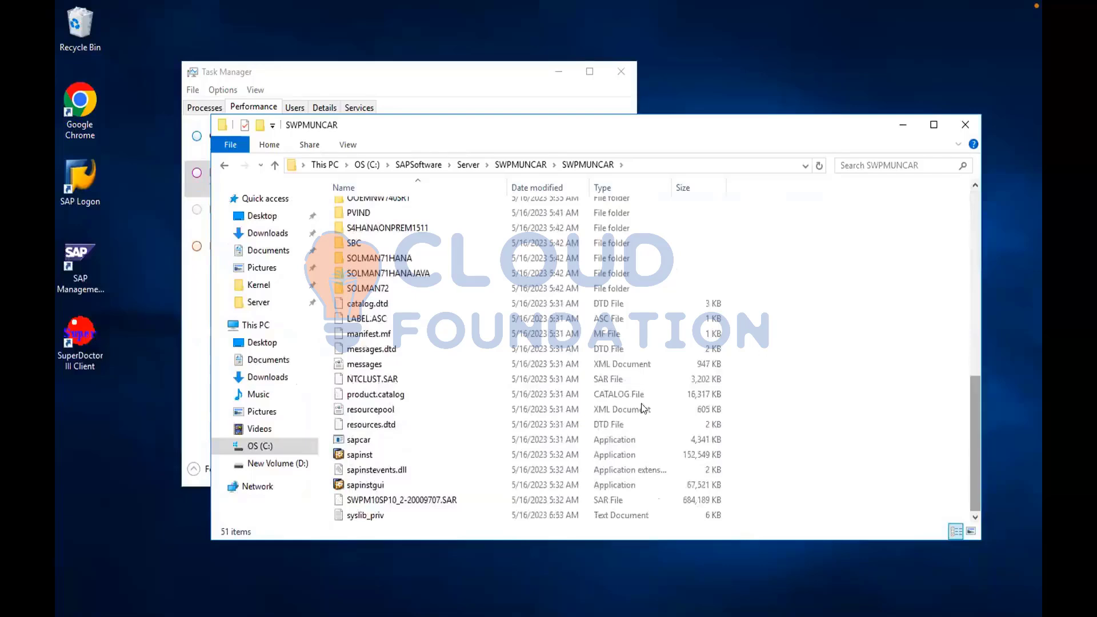
click(344, 460)
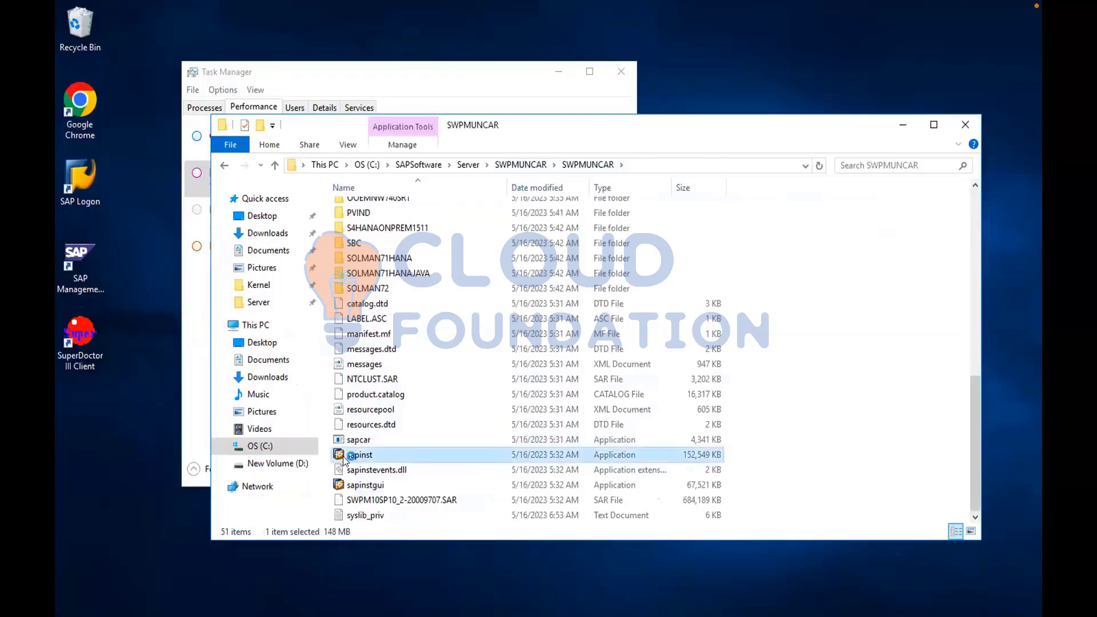
double_click(342, 456)
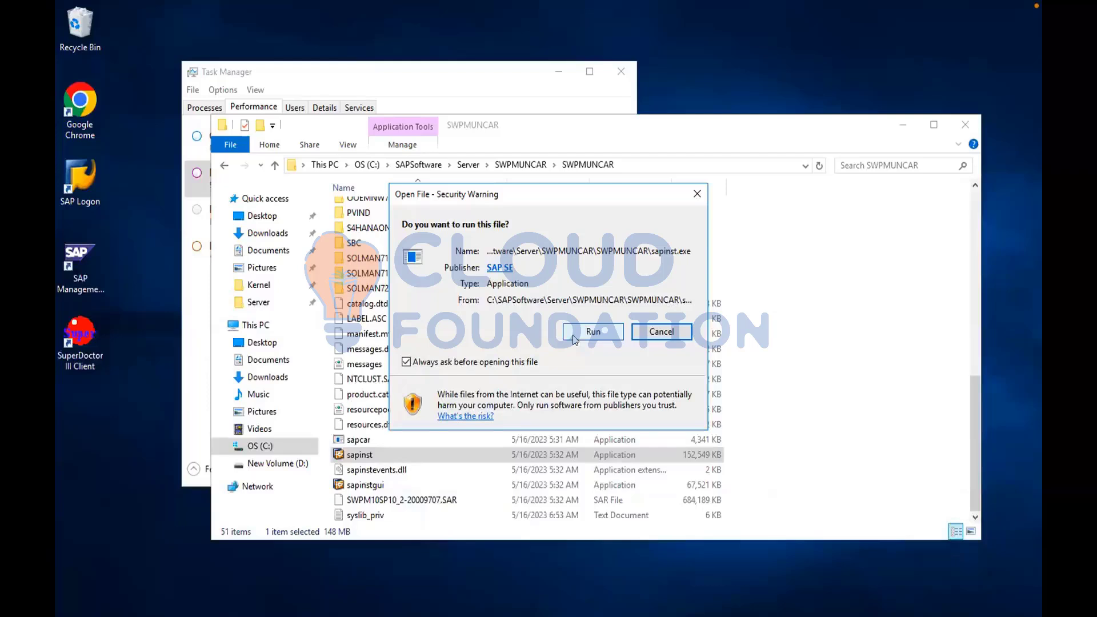
Step: Allow sapinst to run from the Open File security warning
click(578, 337)
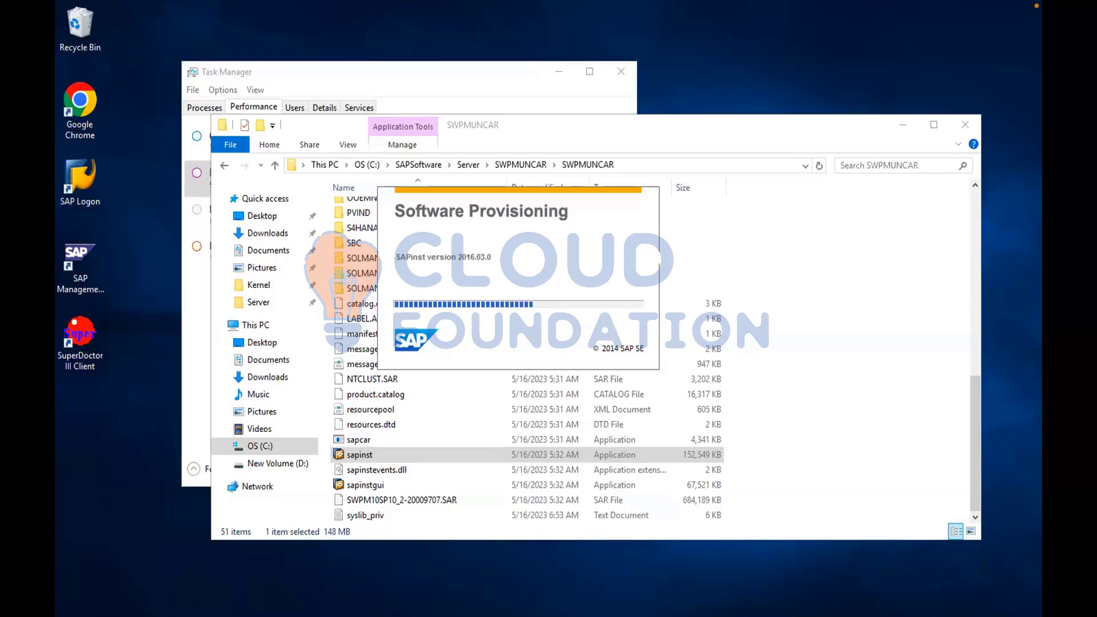
Step: Open Task Manager's Users view and expand each user session's process list in turn
right_click(477, 614)
click(511, 554)
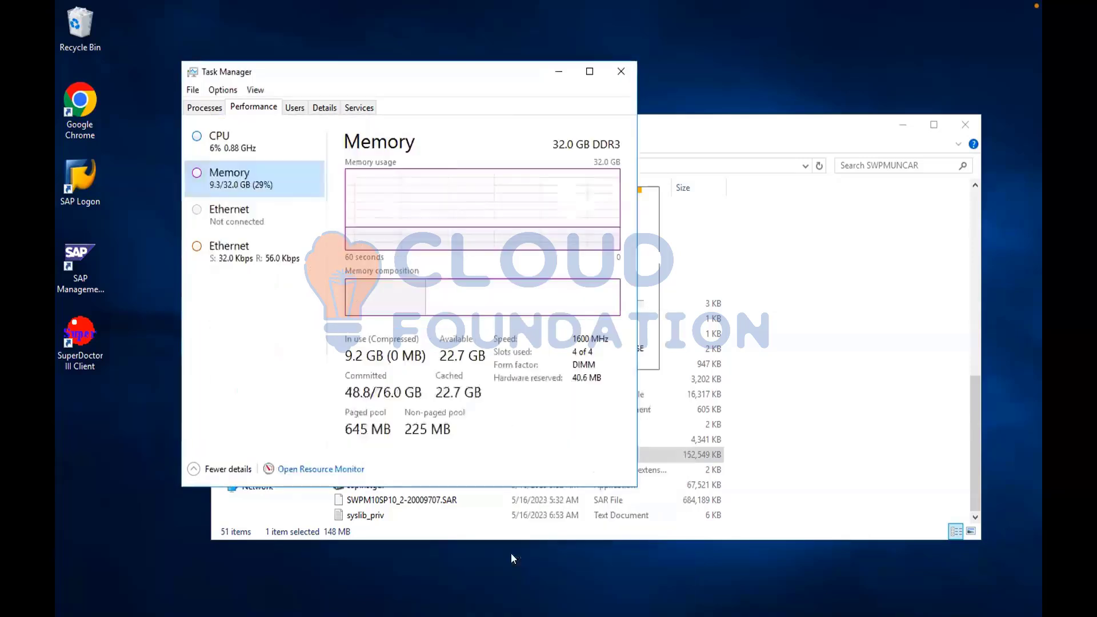
click(296, 109)
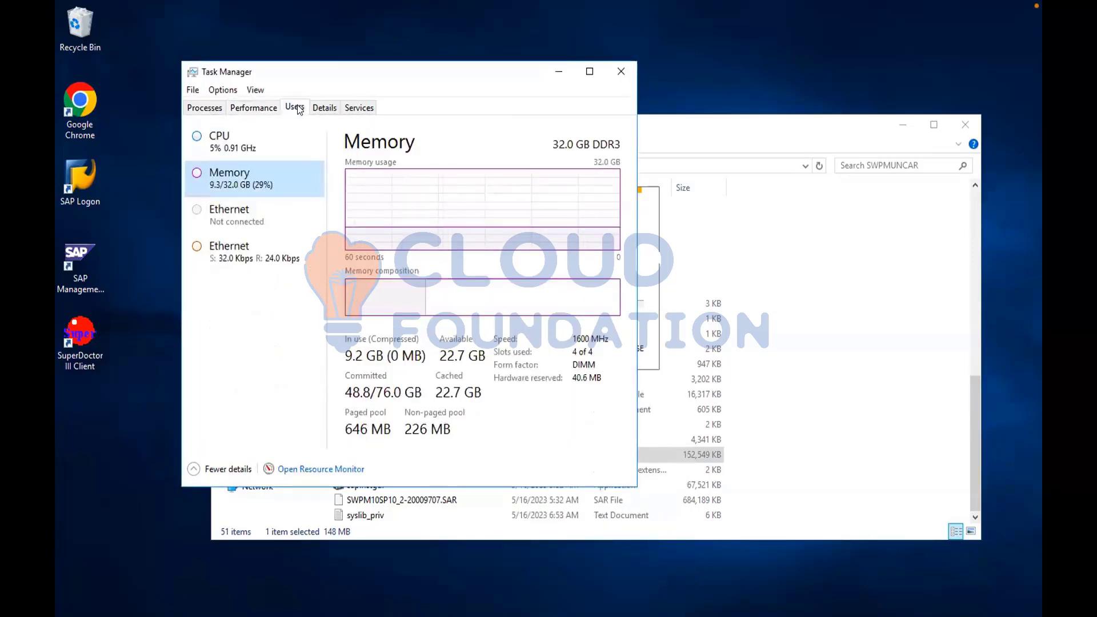
click(190, 187)
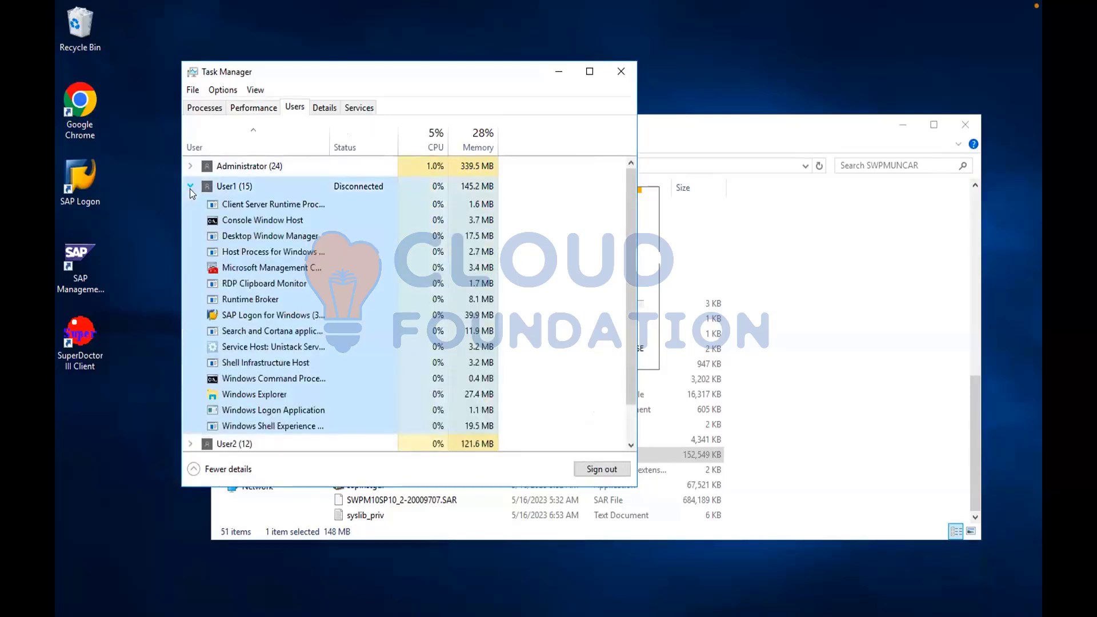
click(190, 186)
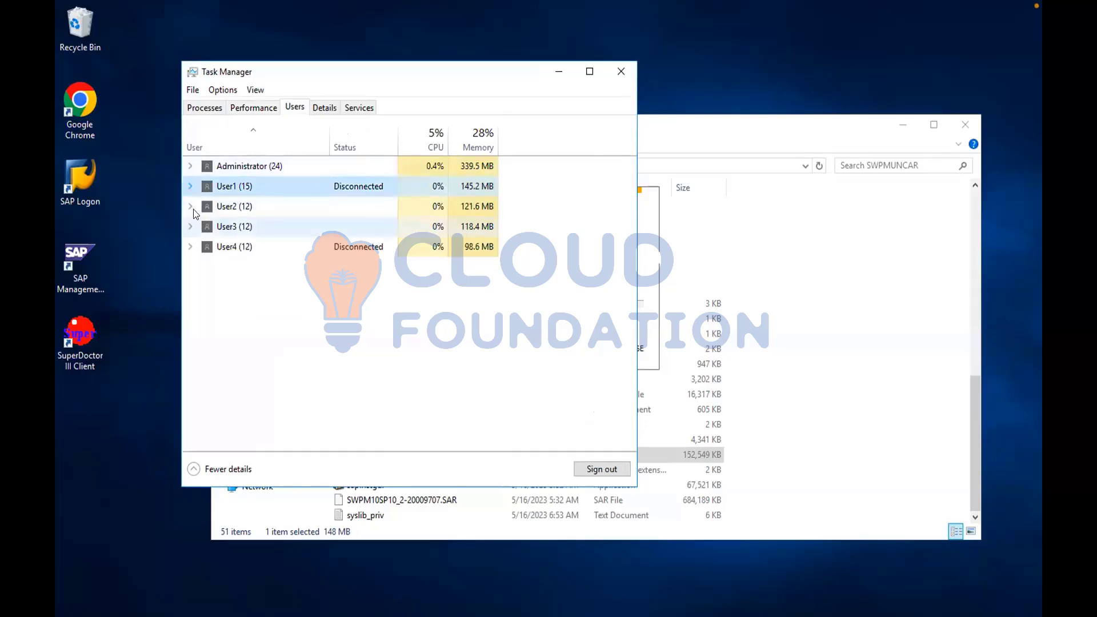
click(191, 207)
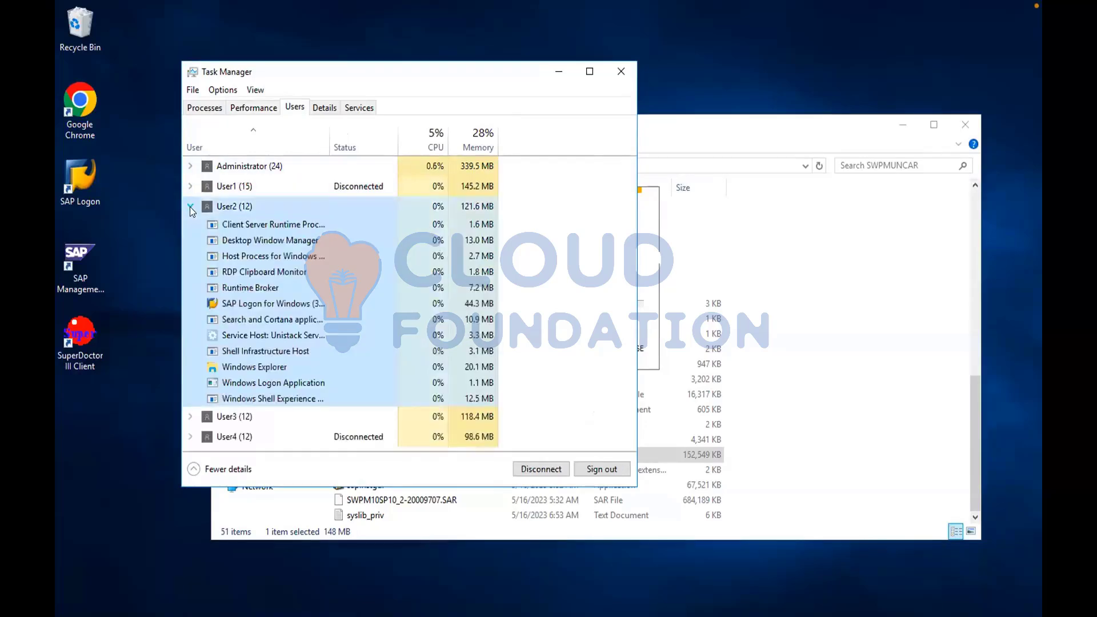
click(190, 208)
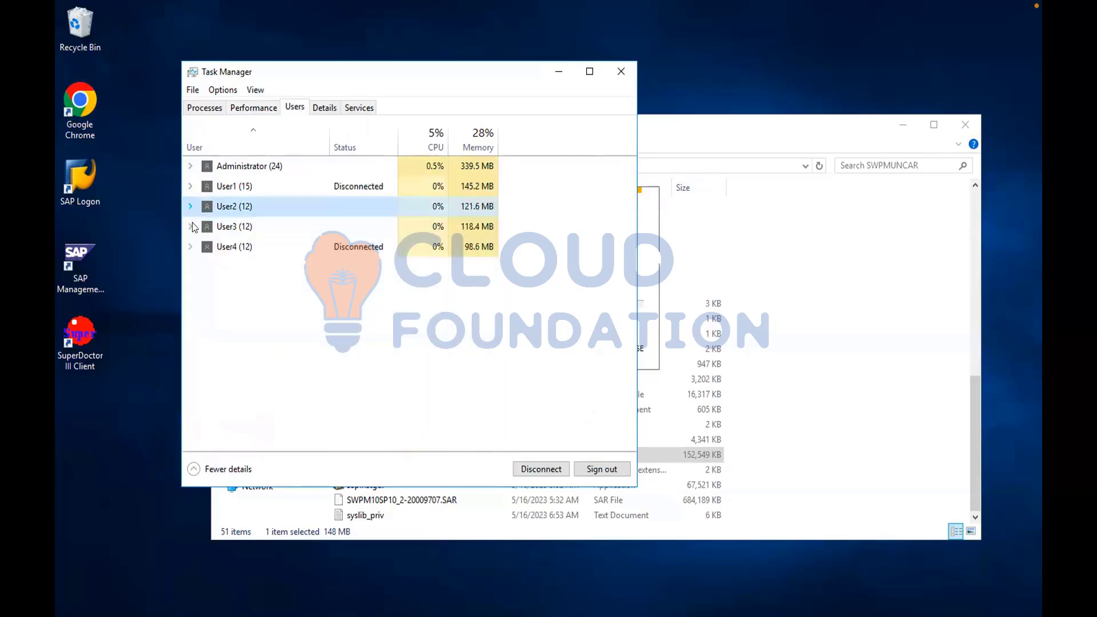
click(188, 226)
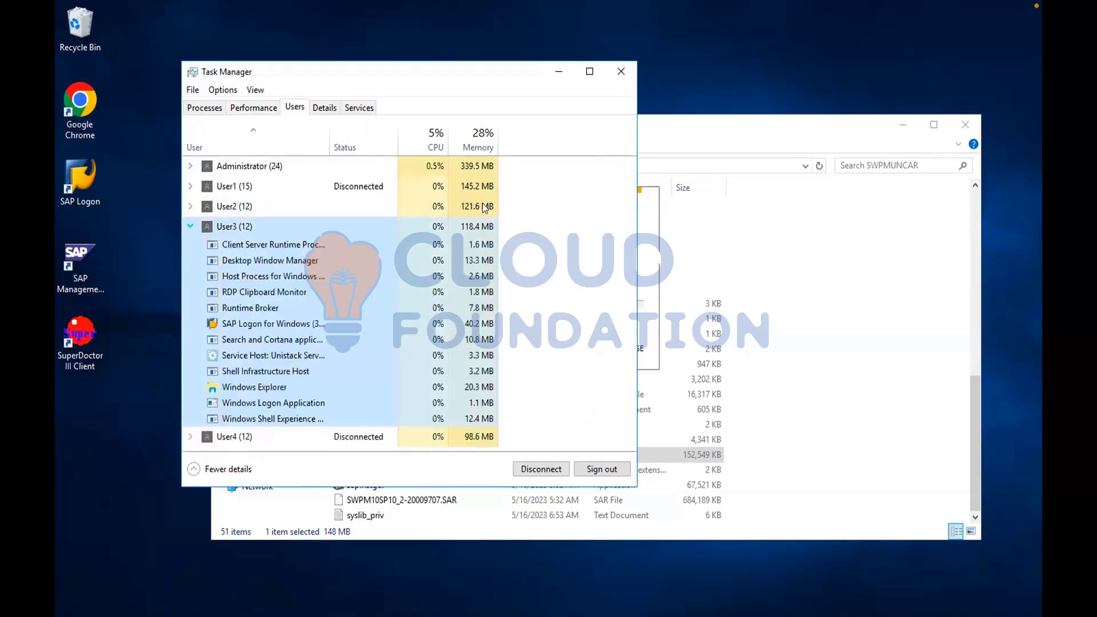
Step: Minimize Task Manager, restore it to collapse the third user's list, then minimize it again
click(561, 72)
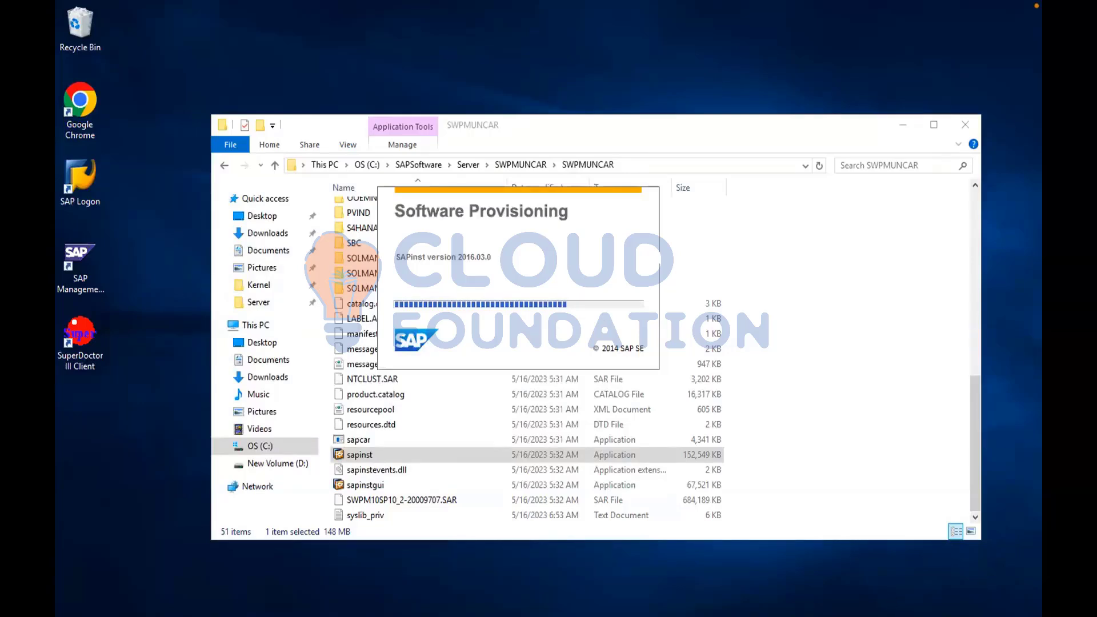
mouse_move(892, 600)
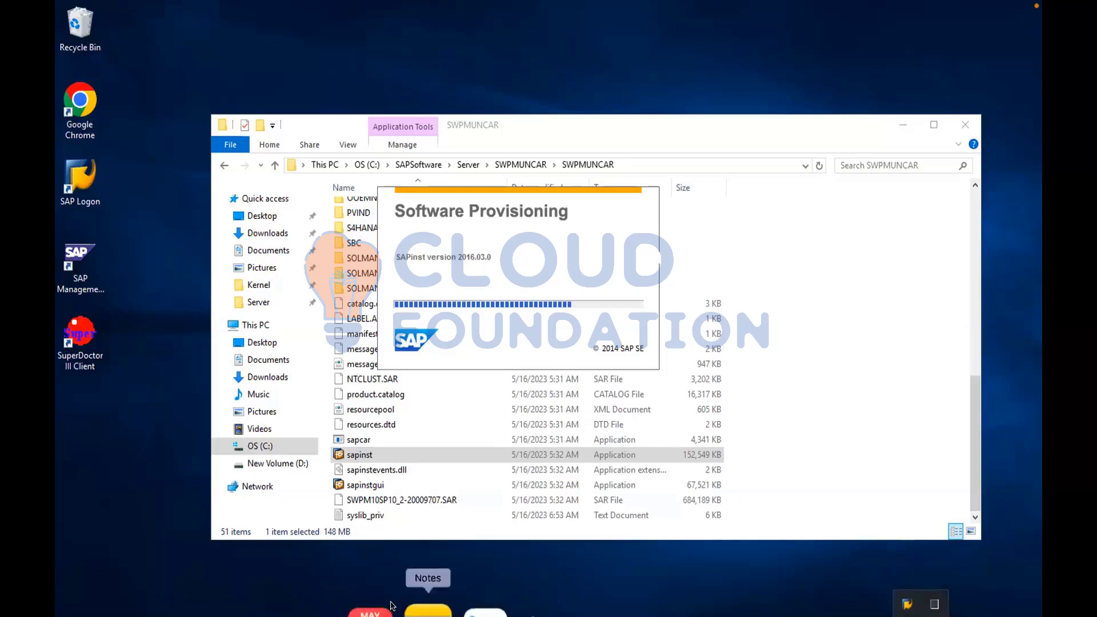
click(934, 604)
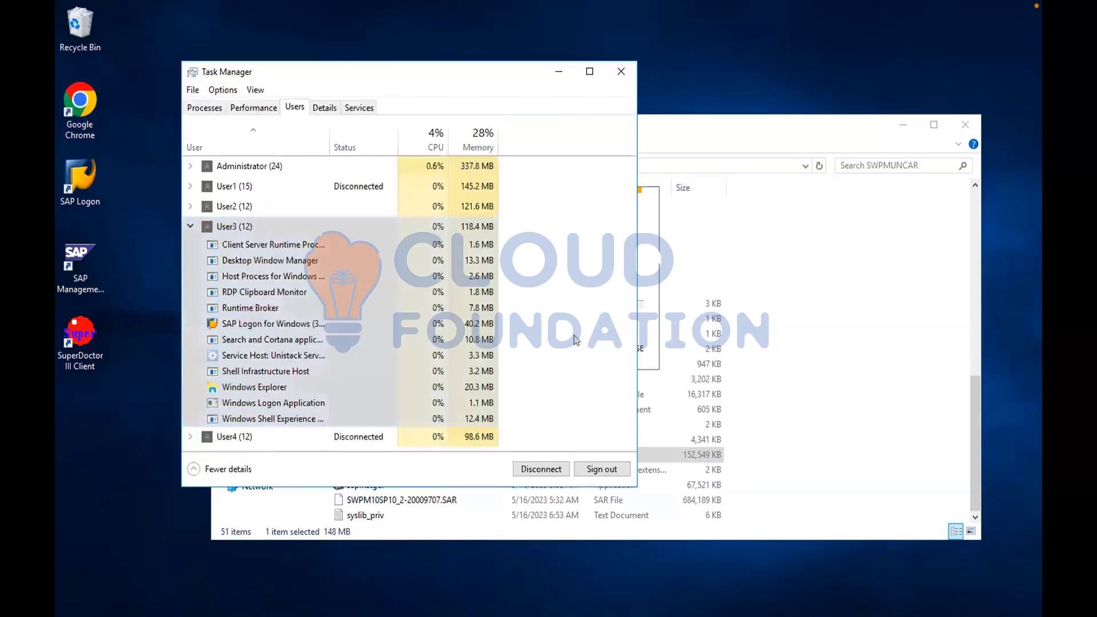
click(190, 227)
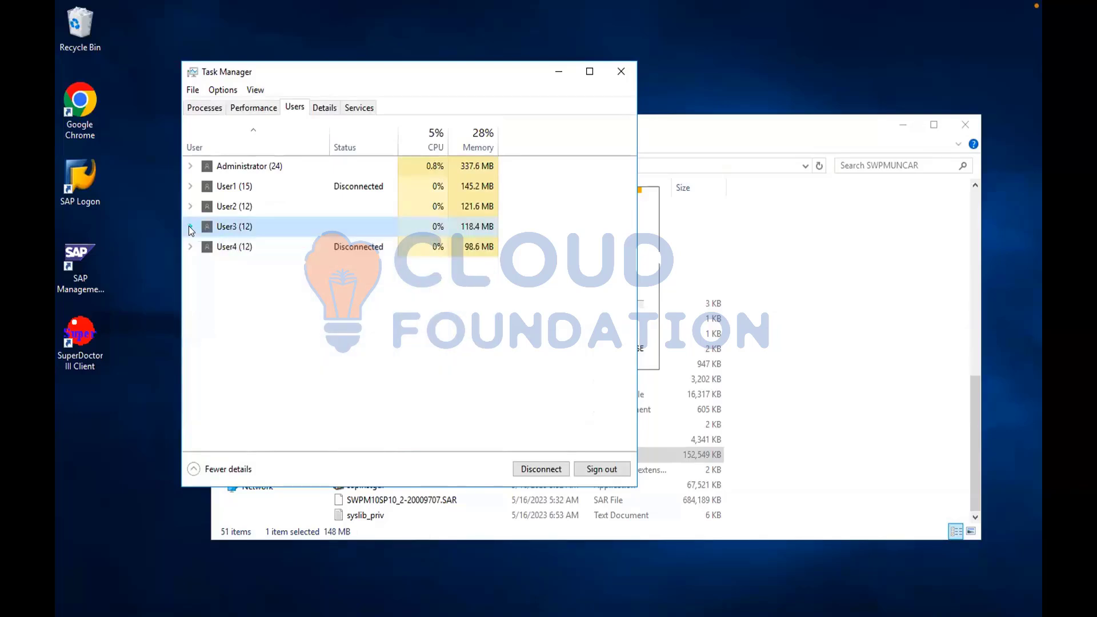
click(559, 71)
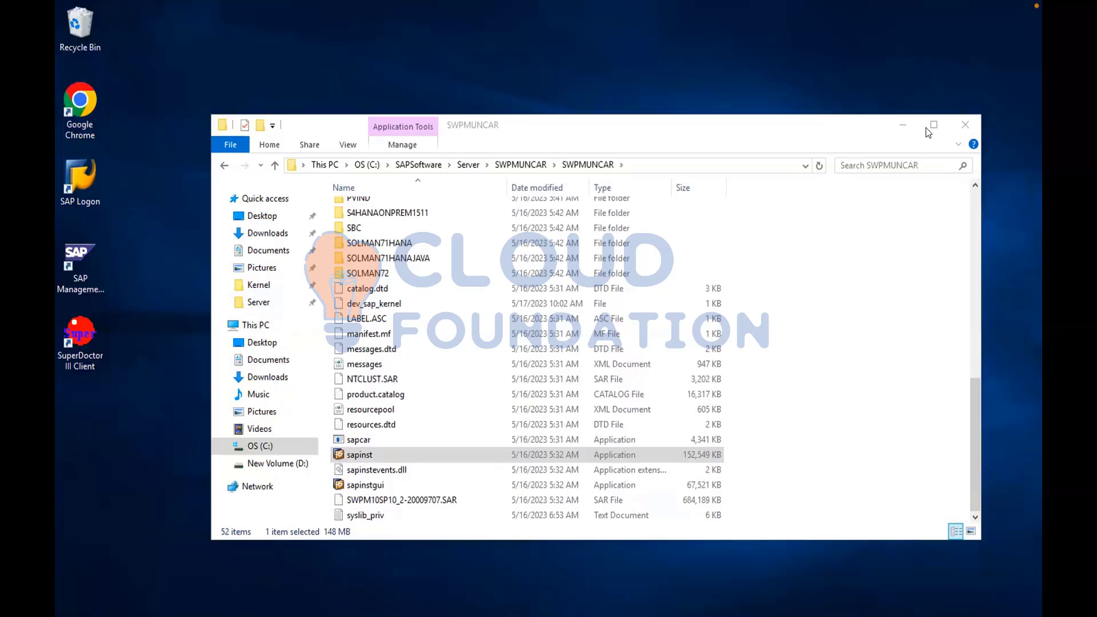
Step: Minimize the SWPMUNCAR File Explorer window to reveal the SAPinst Welcome page
click(902, 126)
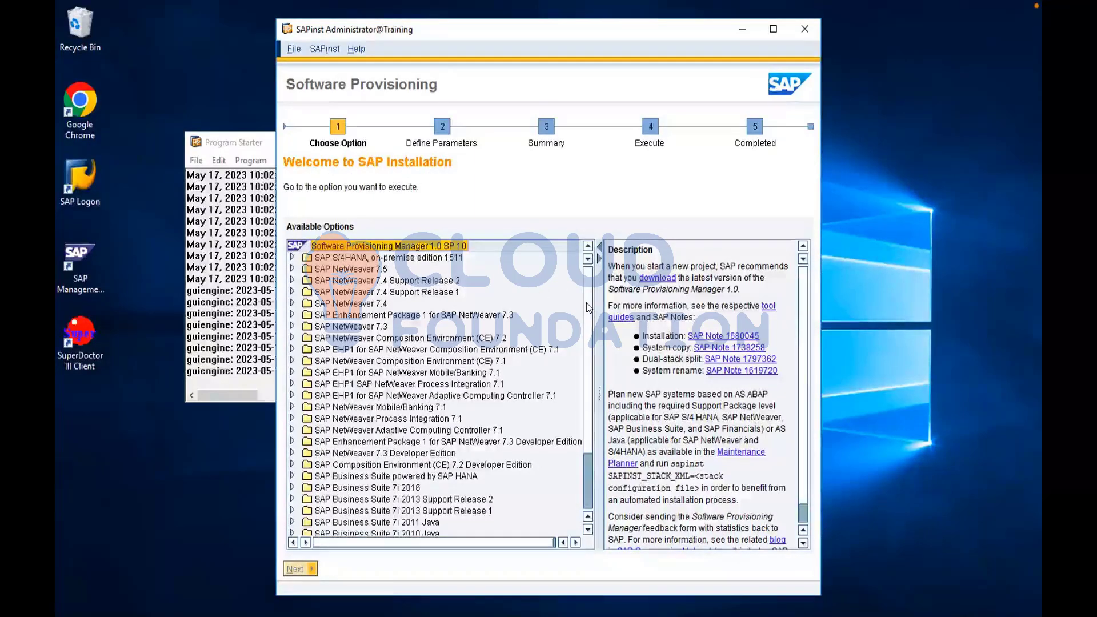
Step: Select SAP NetWeaver 7.5, then expand SAP Business Suite 7i 2016 further down
click(353, 271)
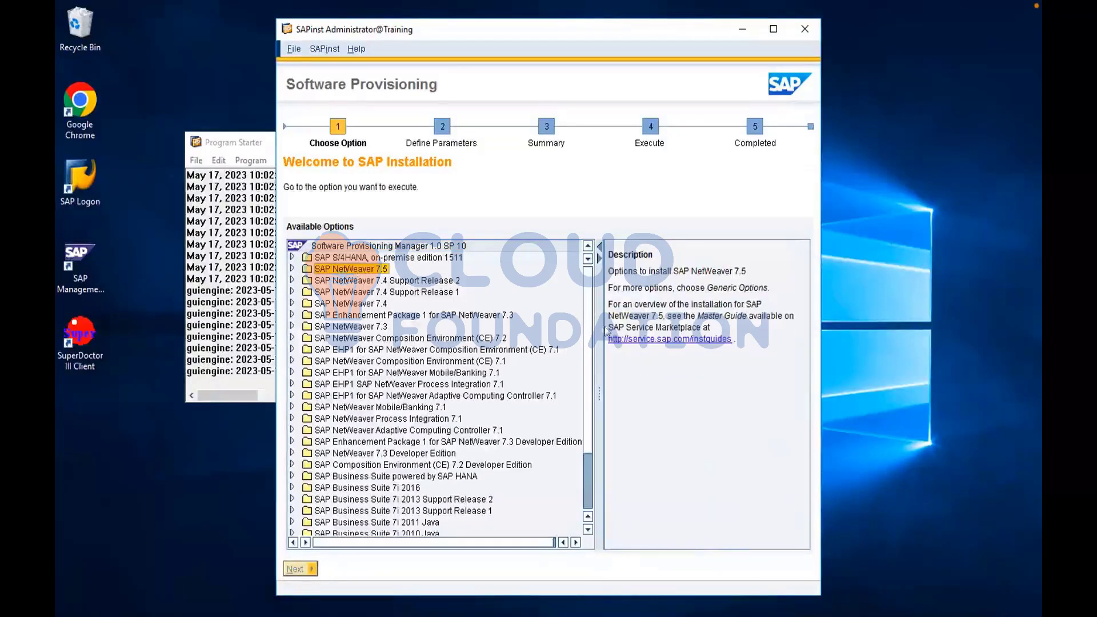
scroll(587, 382, down, 3)
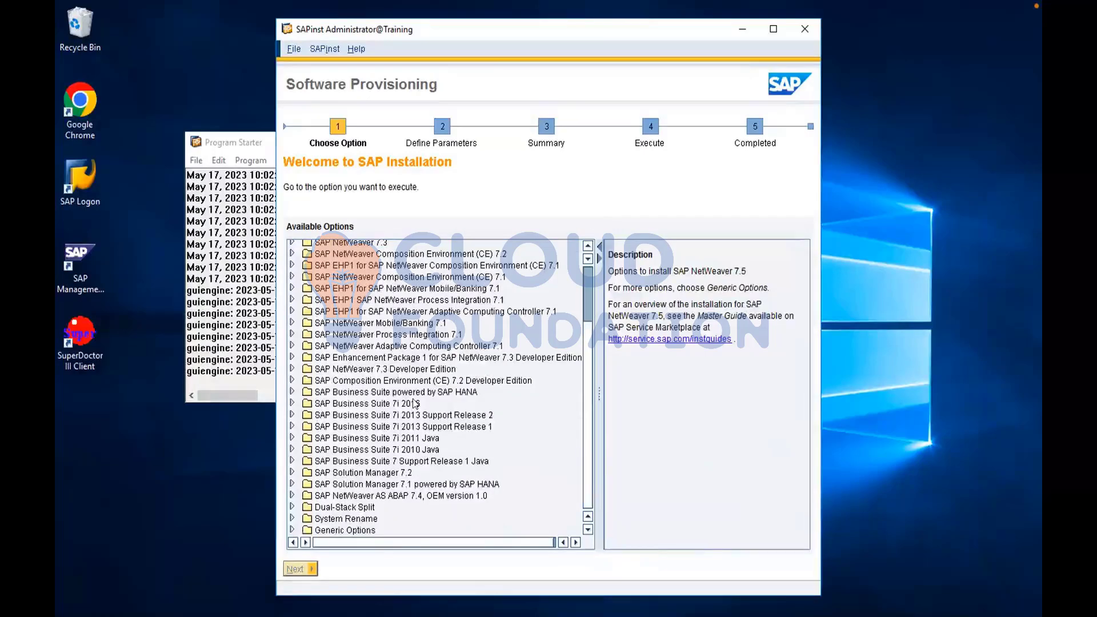
click(292, 402)
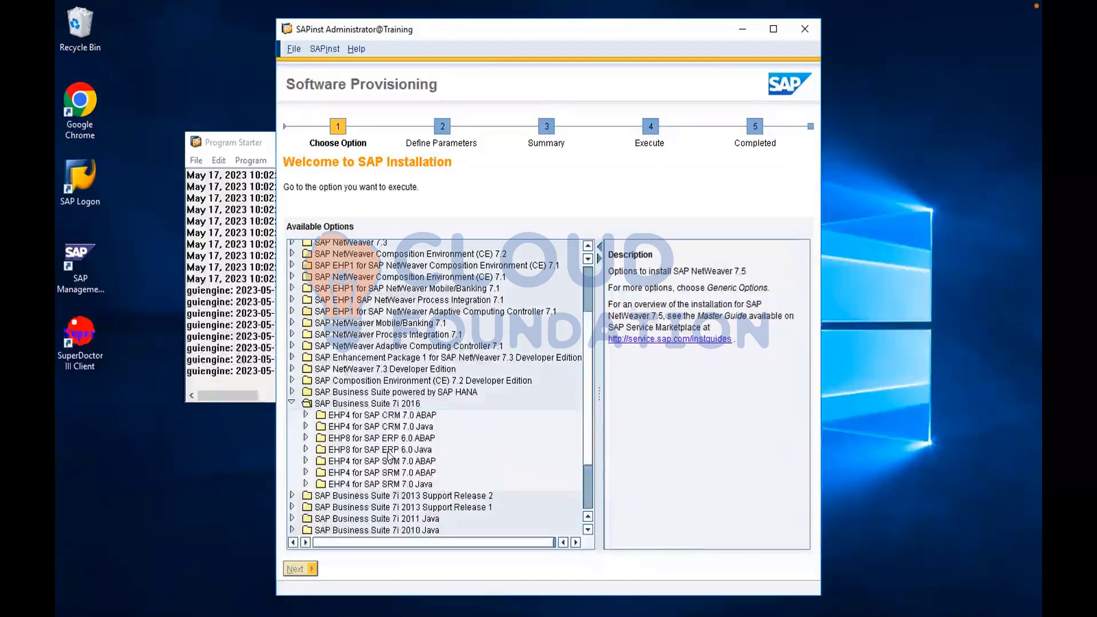
Step: Compare the descriptions of the EHP8 ERP 6.0, EHP4 SCM, SRM and CRM entries
click(388, 452)
click(390, 463)
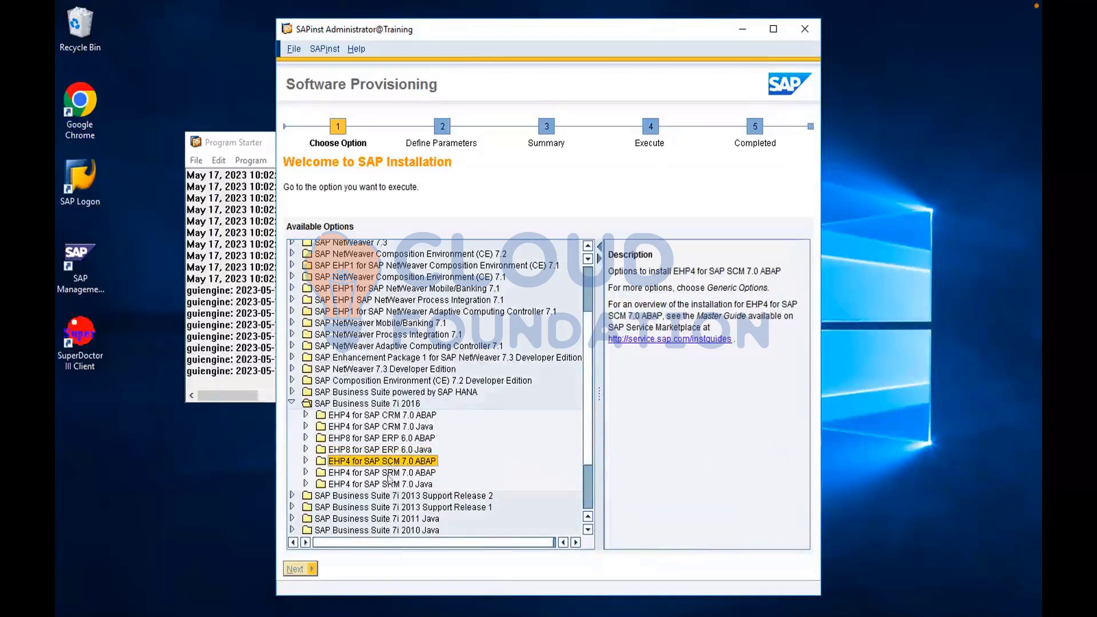
click(389, 474)
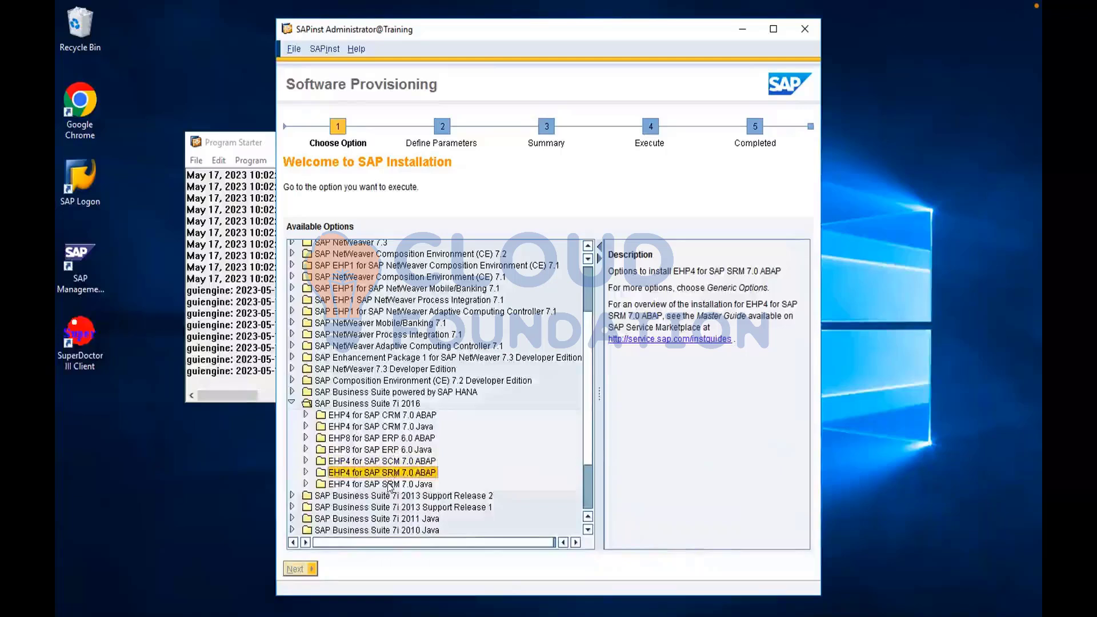
click(390, 485)
click(390, 438)
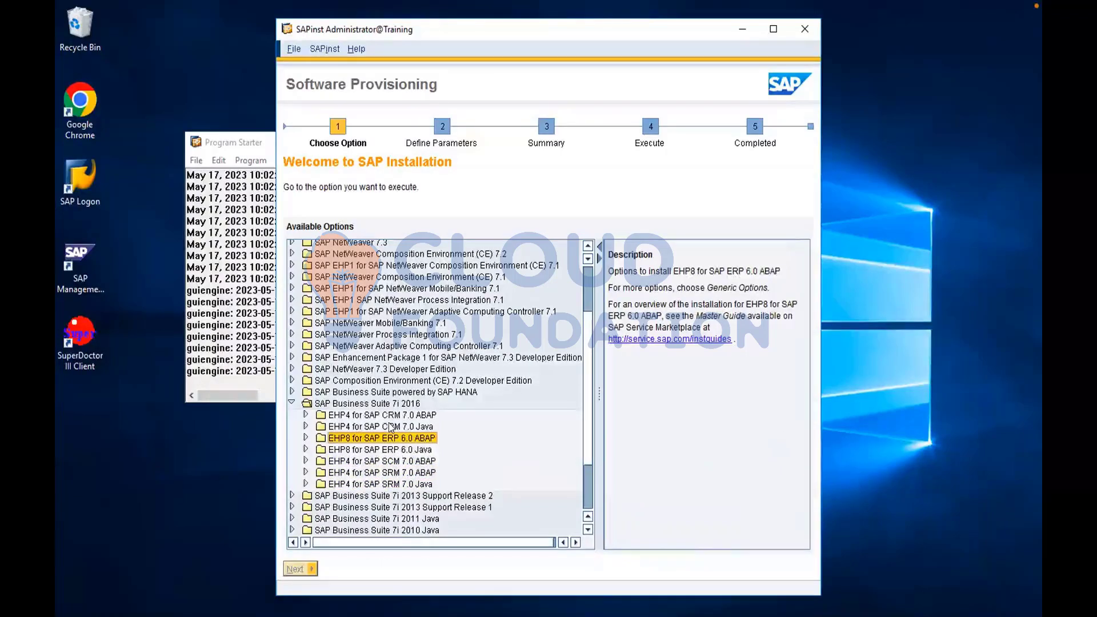
click(390, 426)
click(389, 418)
click(390, 427)
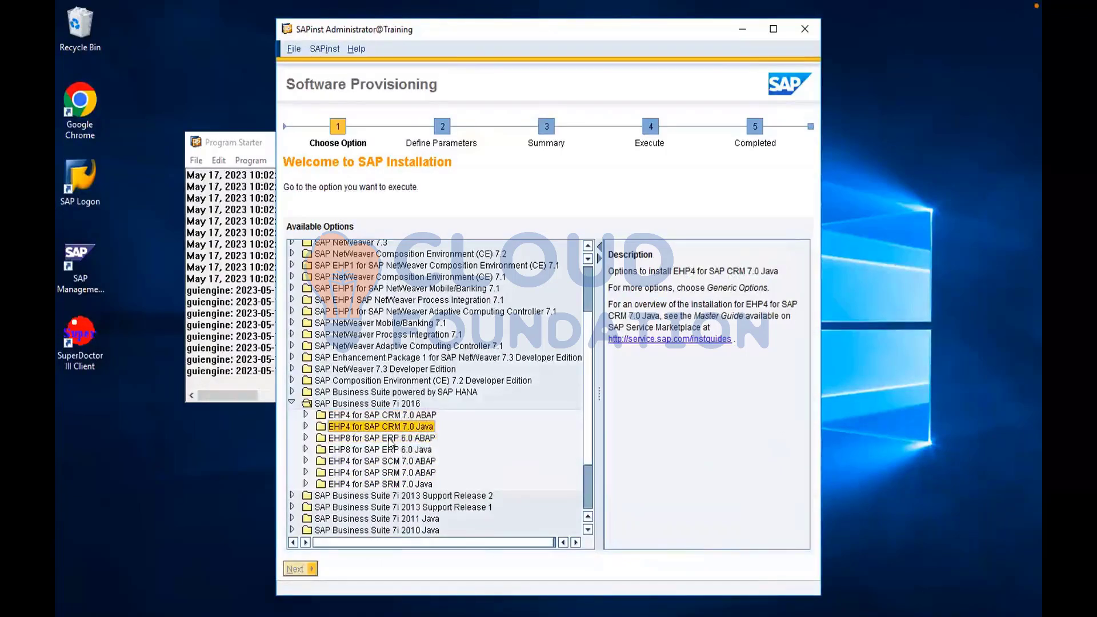
click(389, 439)
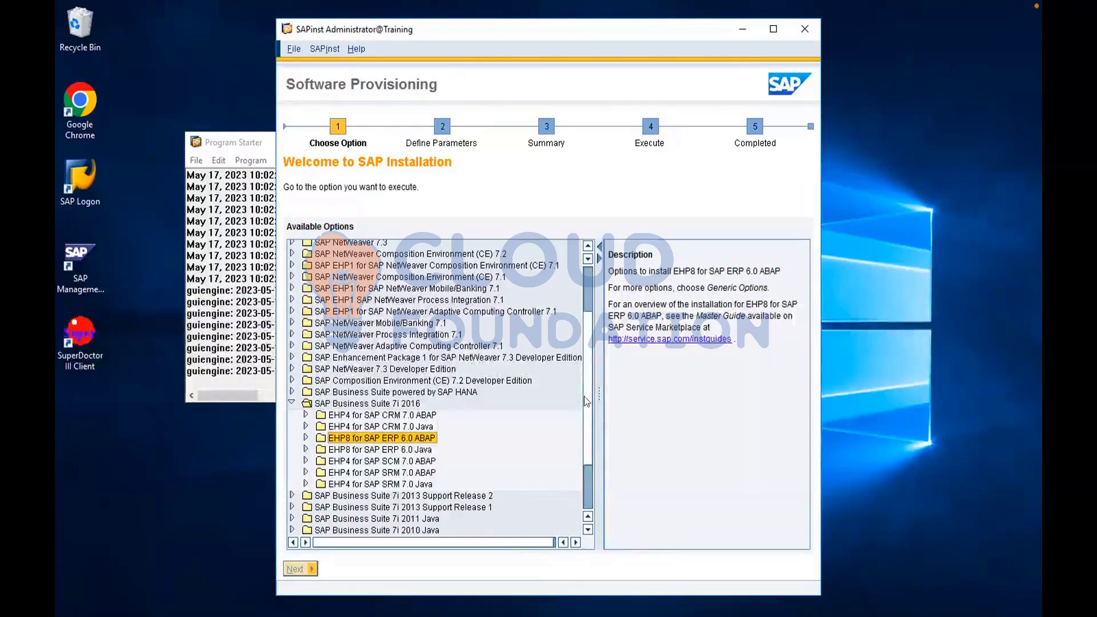
scroll(584, 394, up, 2)
scroll(587, 388, up, 5)
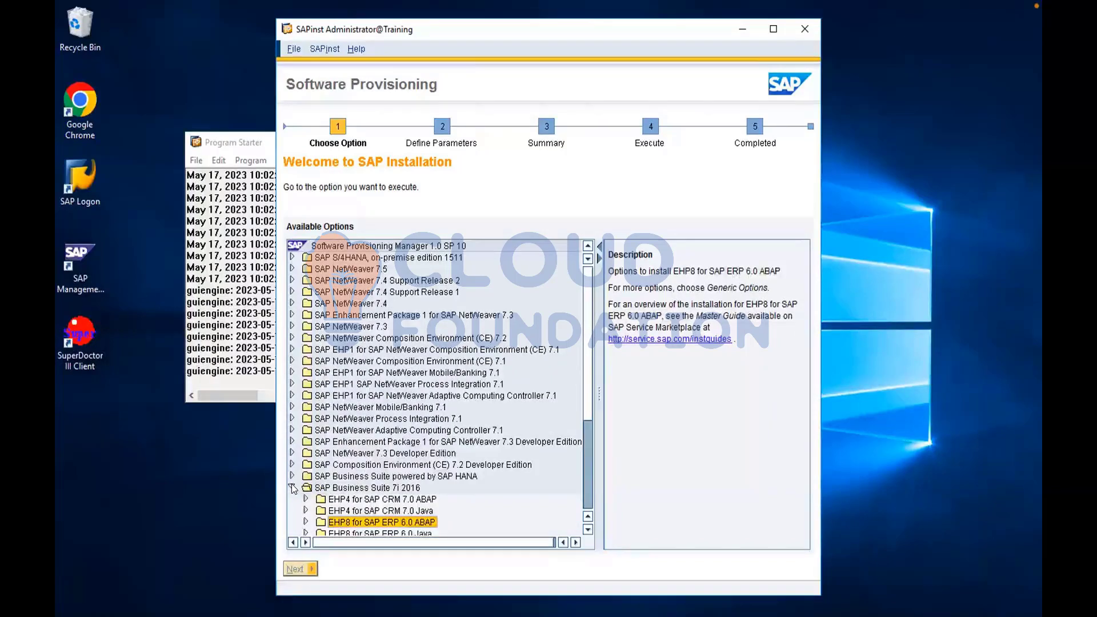
Step: Collapse SAP Business Suite 7i 2016 and expand SAP NetWeaver 7.5 to show its database options
click(292, 488)
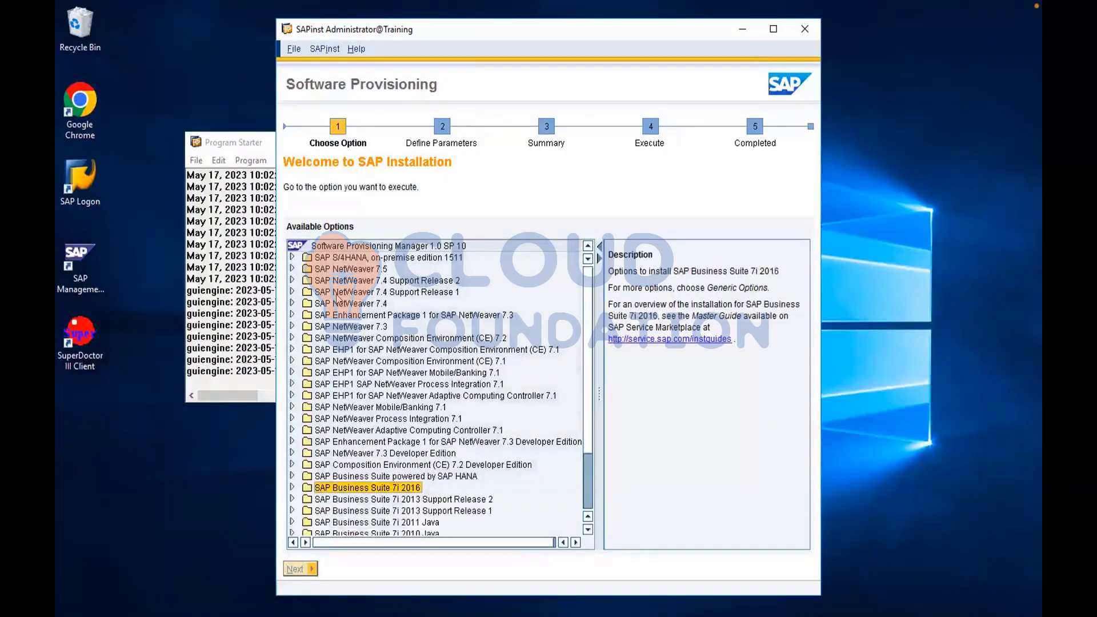
click(291, 269)
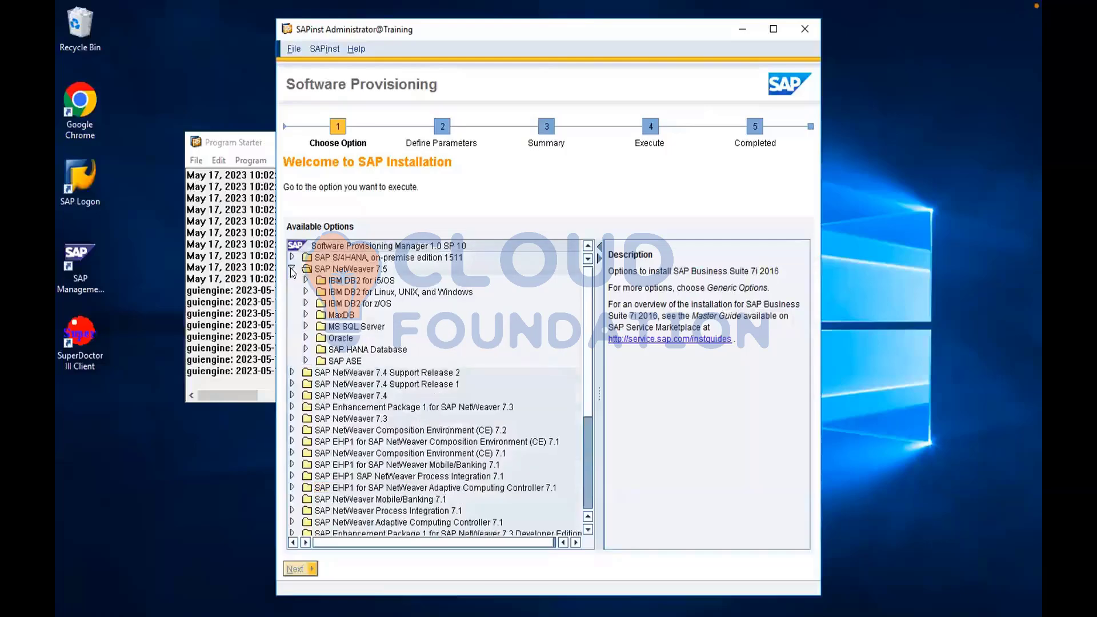
click(366, 271)
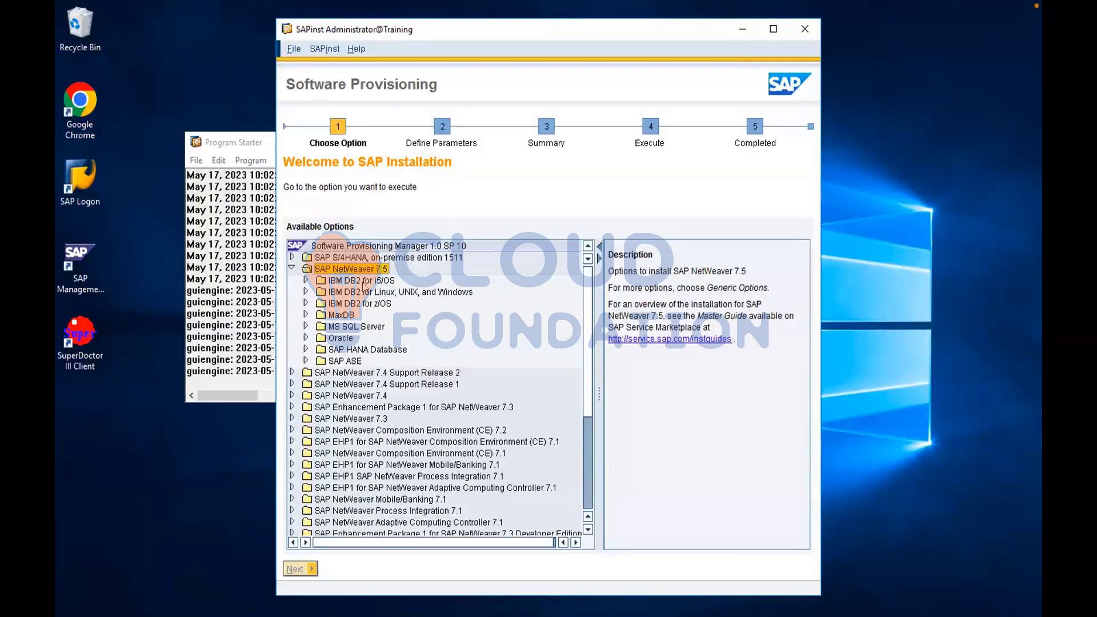
Step: Under MaxDB > SAP Systems > Application Server ABAP, read the Standard, Distributed and High-Availability descriptions
click(305, 316)
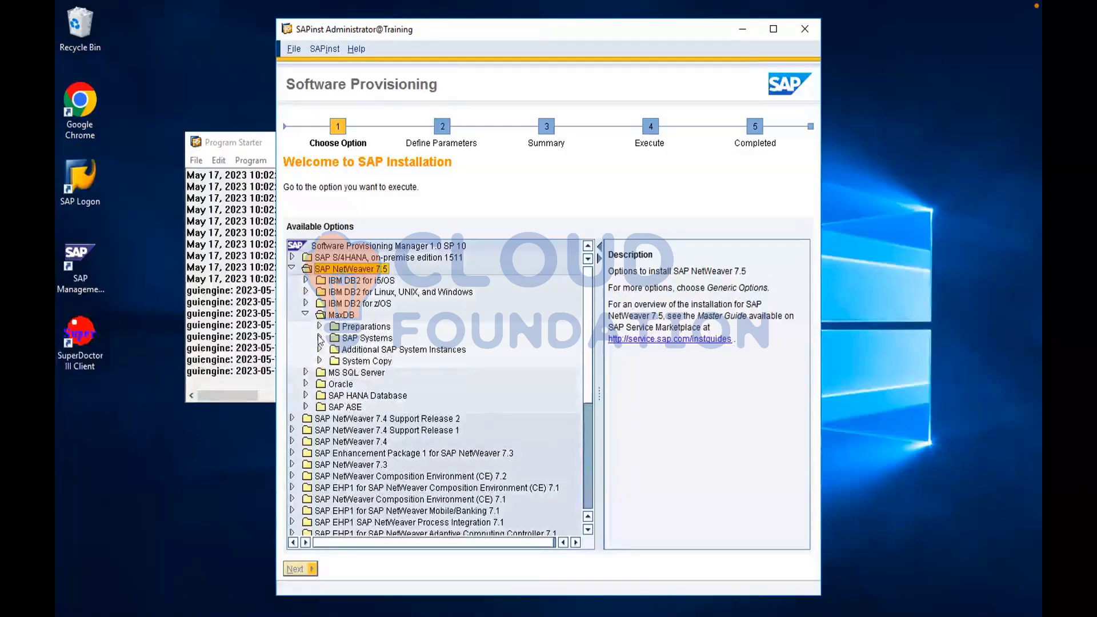
click(320, 339)
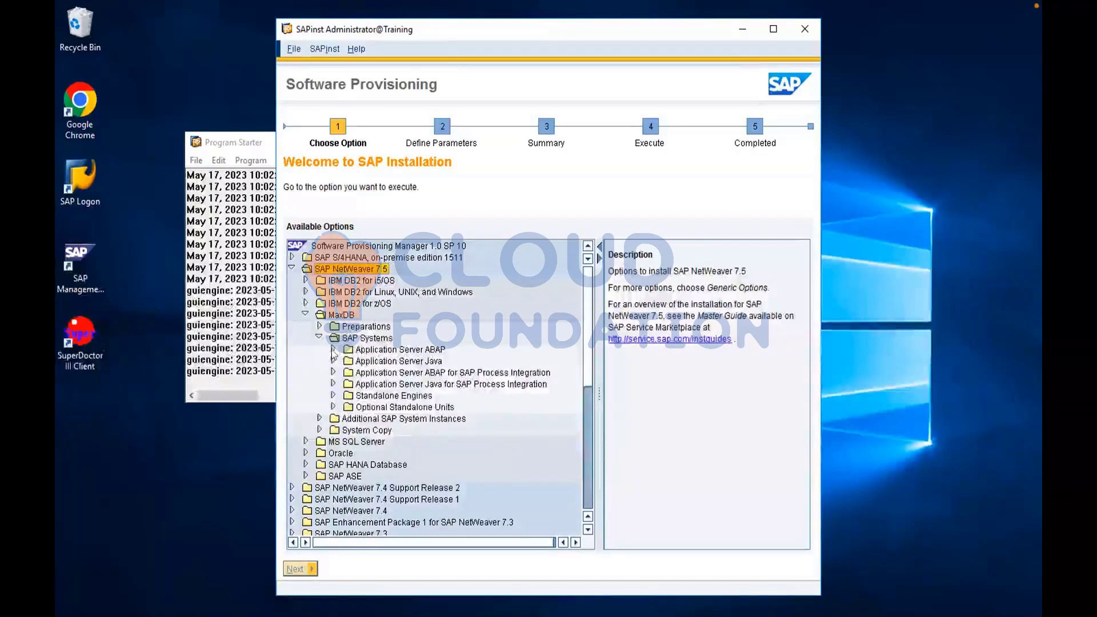
click(333, 349)
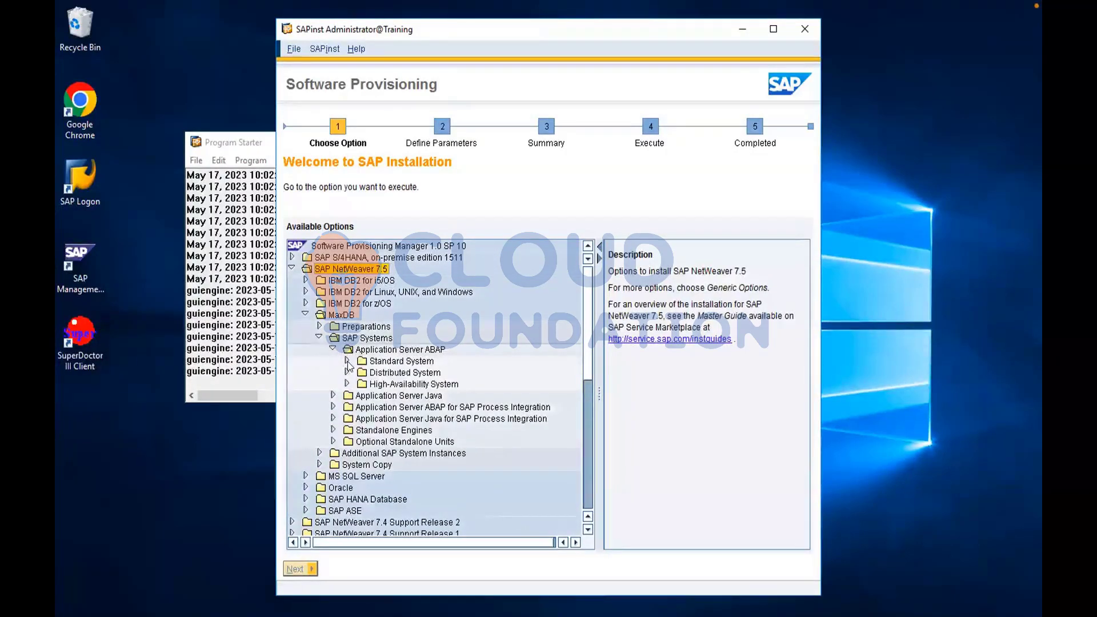
click(398, 364)
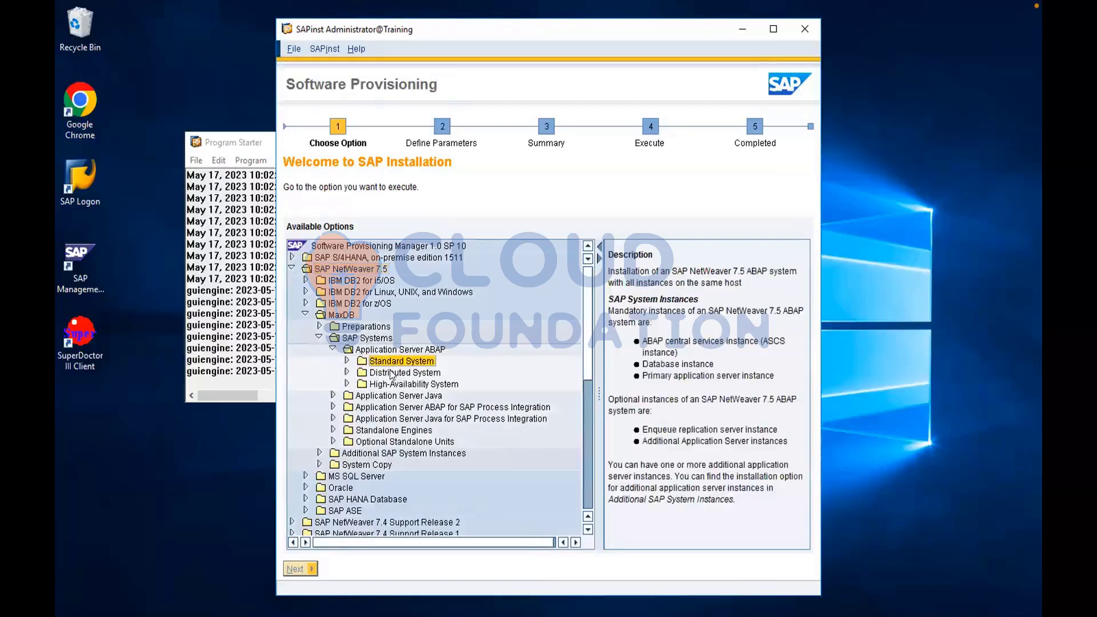
click(392, 374)
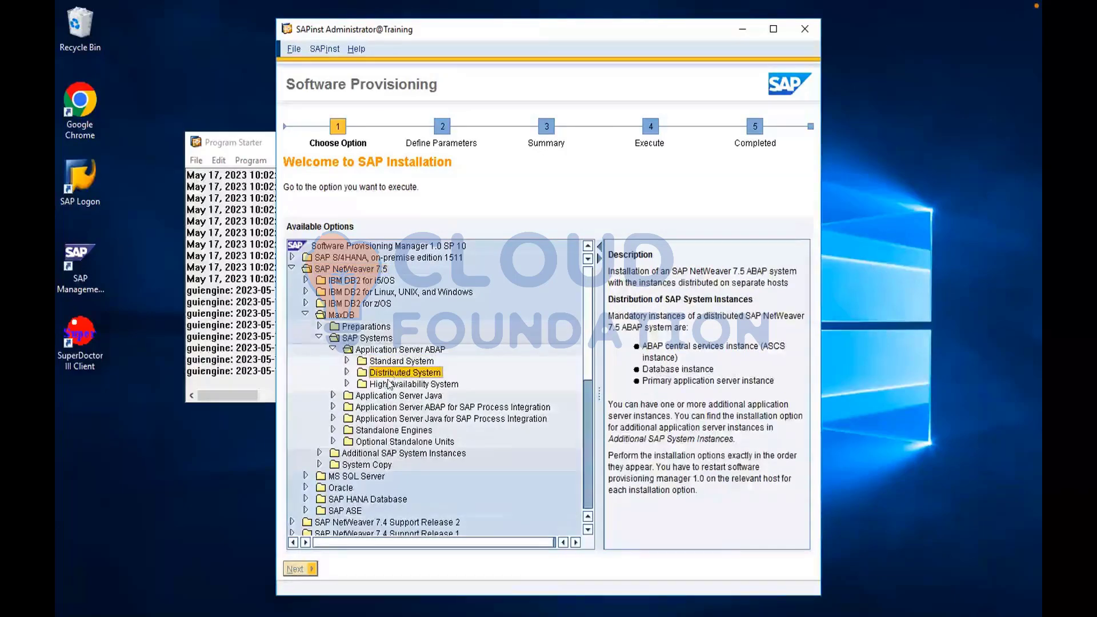
click(388, 384)
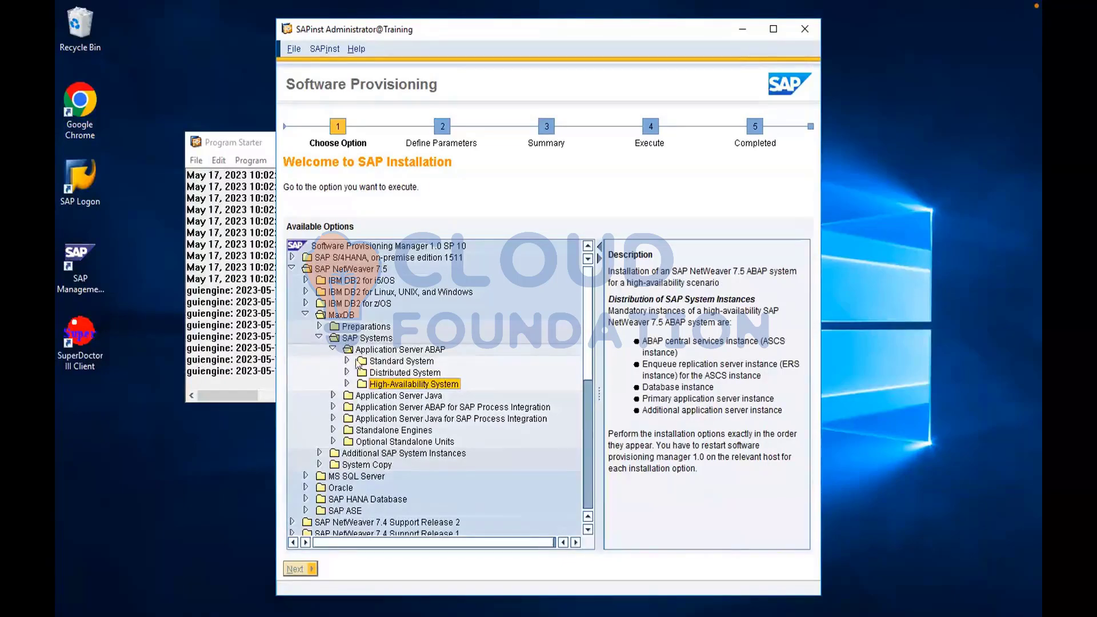
Step: Collapse SAP Systems and MaxDB, select SAP HANA Database, then re-expand MaxDB
click(320, 336)
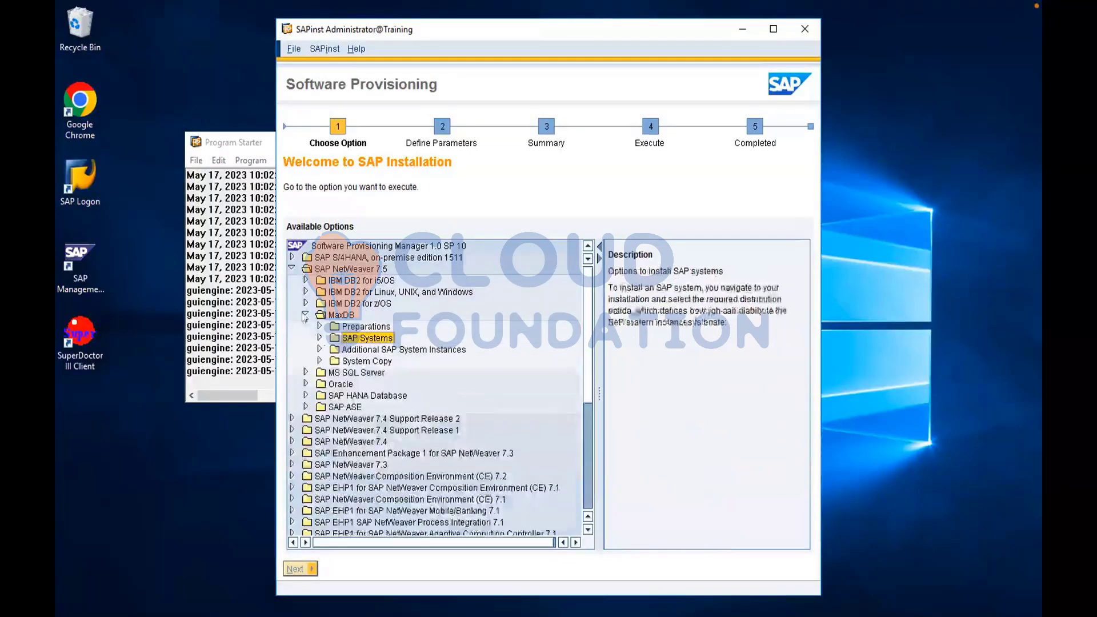
click(305, 314)
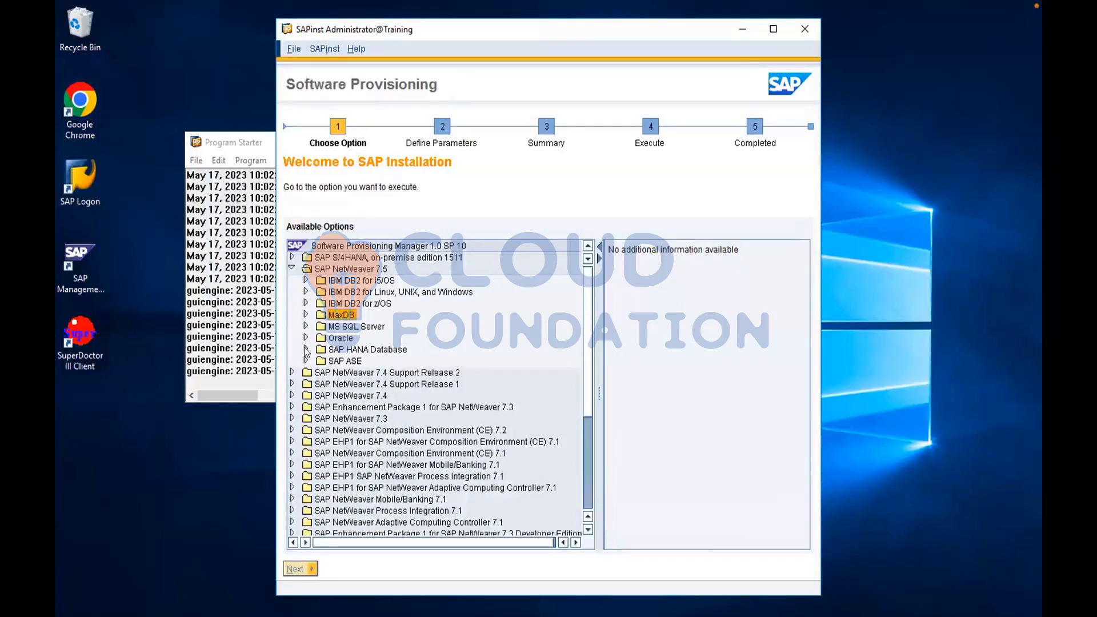
click(336, 350)
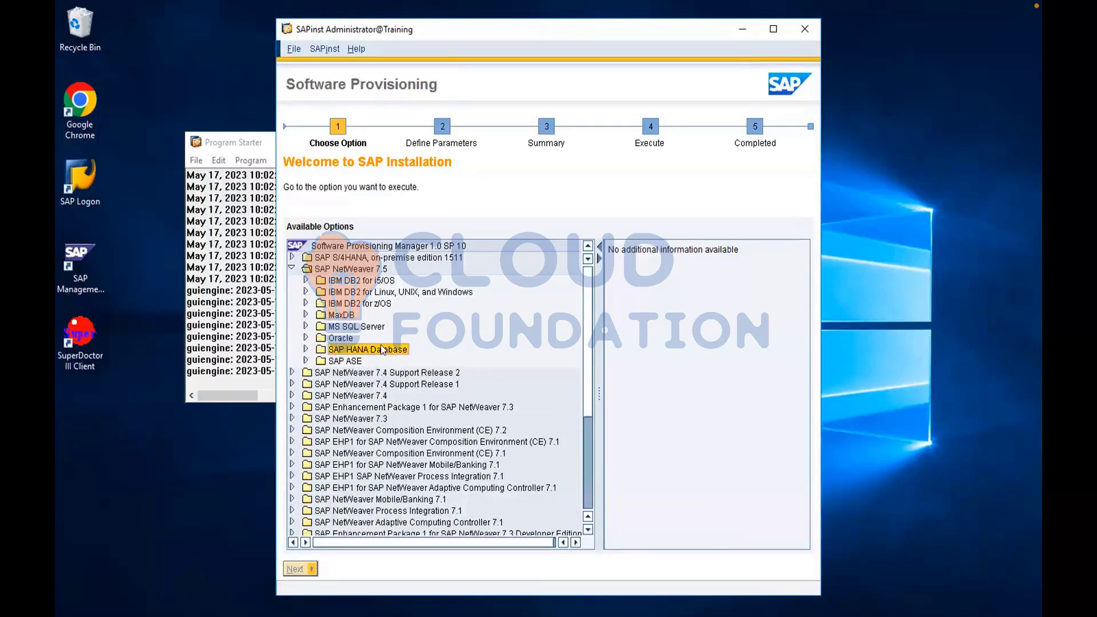
click(306, 315)
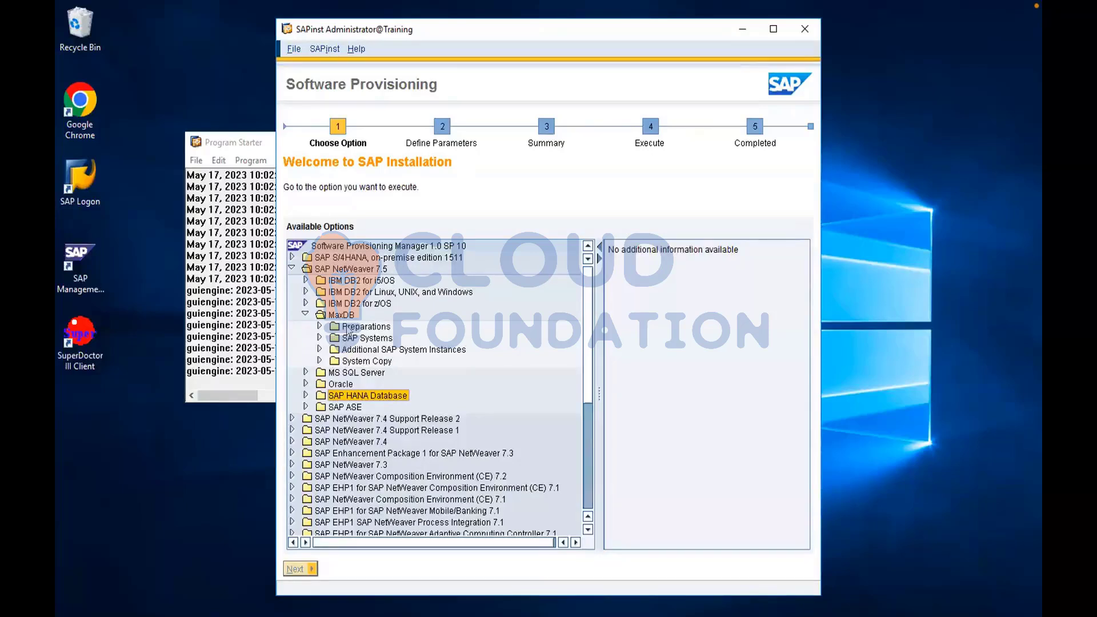
Step: Select MaxDB's Application Server ABAP Standard System option and proceed with Next
click(347, 329)
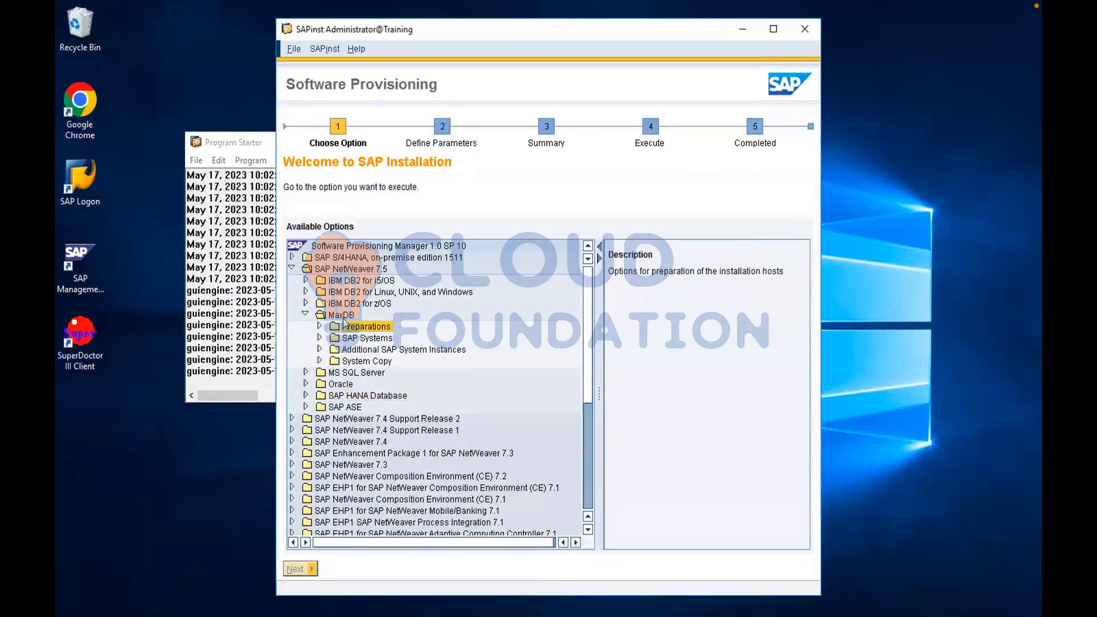
click(320, 338)
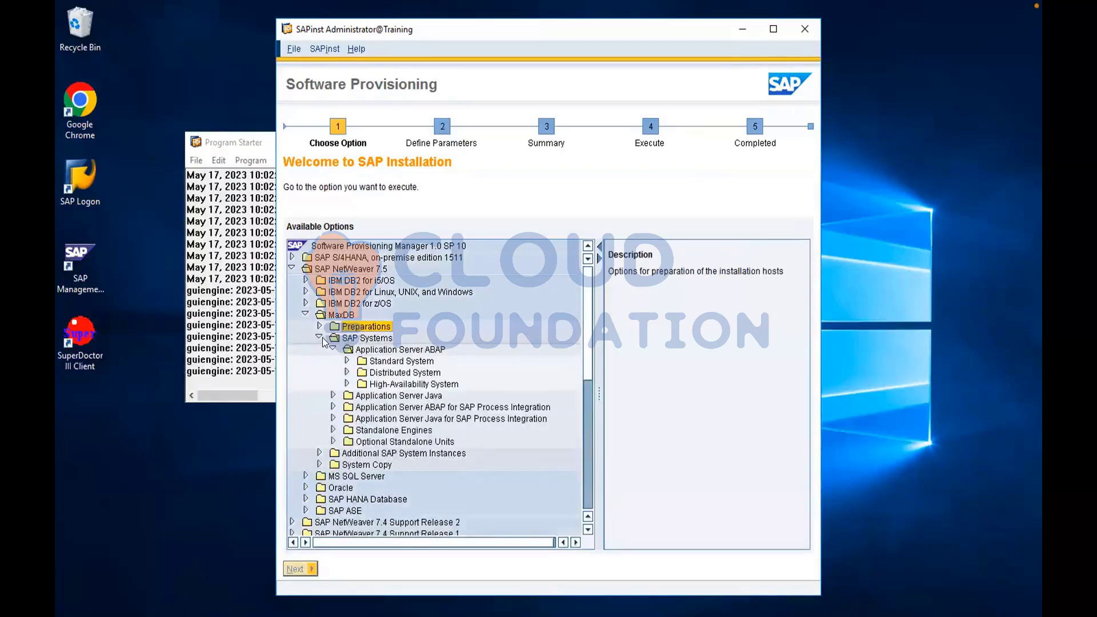
click(346, 361)
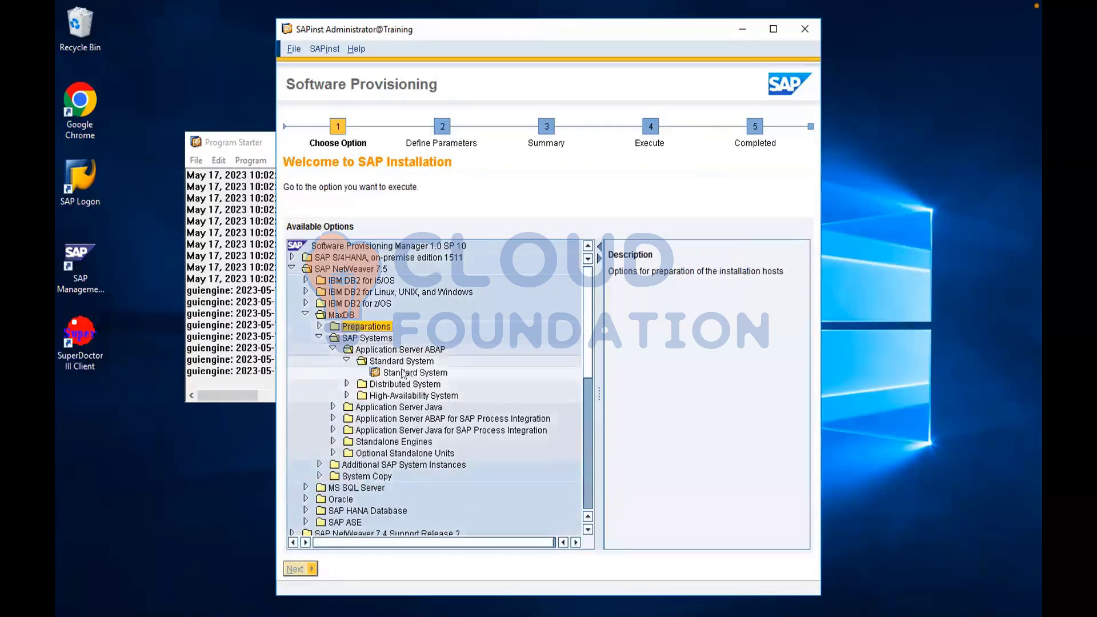
click(403, 372)
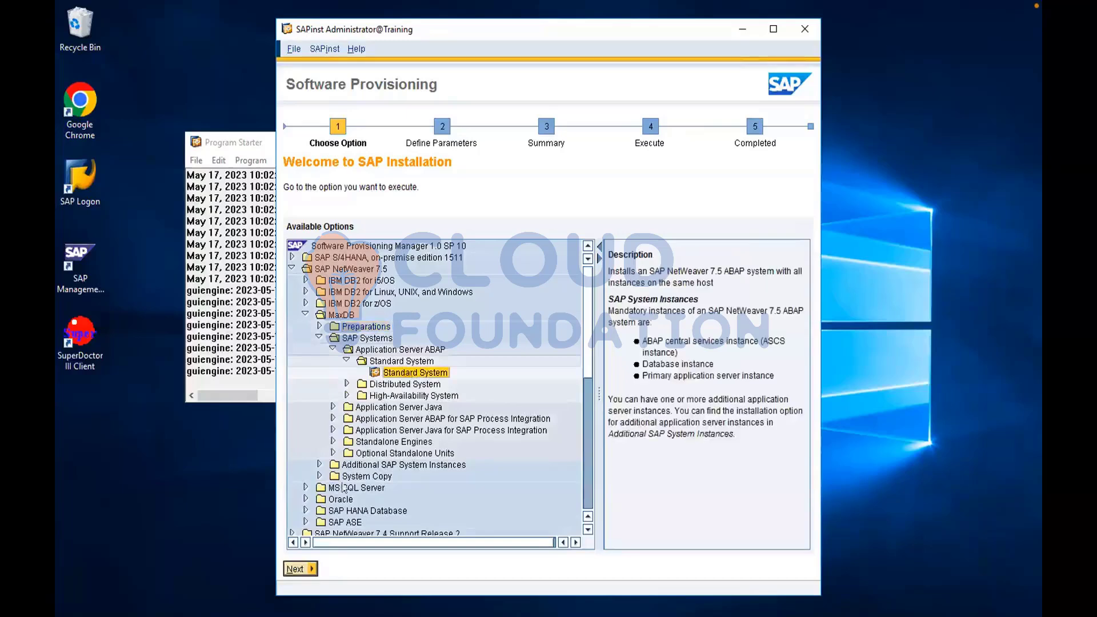
click(297, 569)
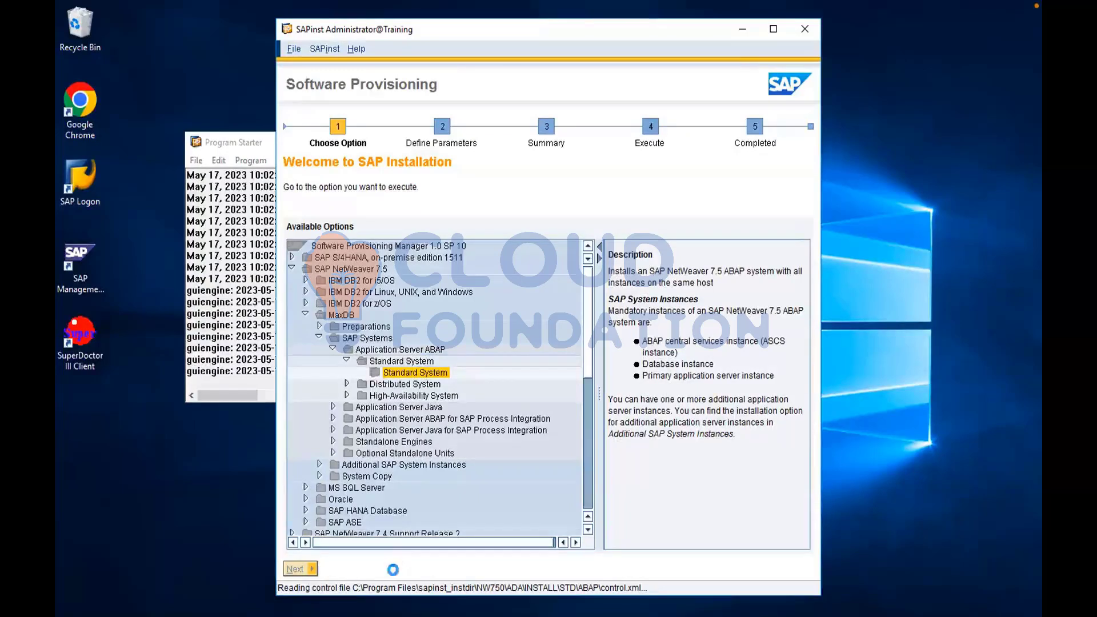
mouse_move(373, 616)
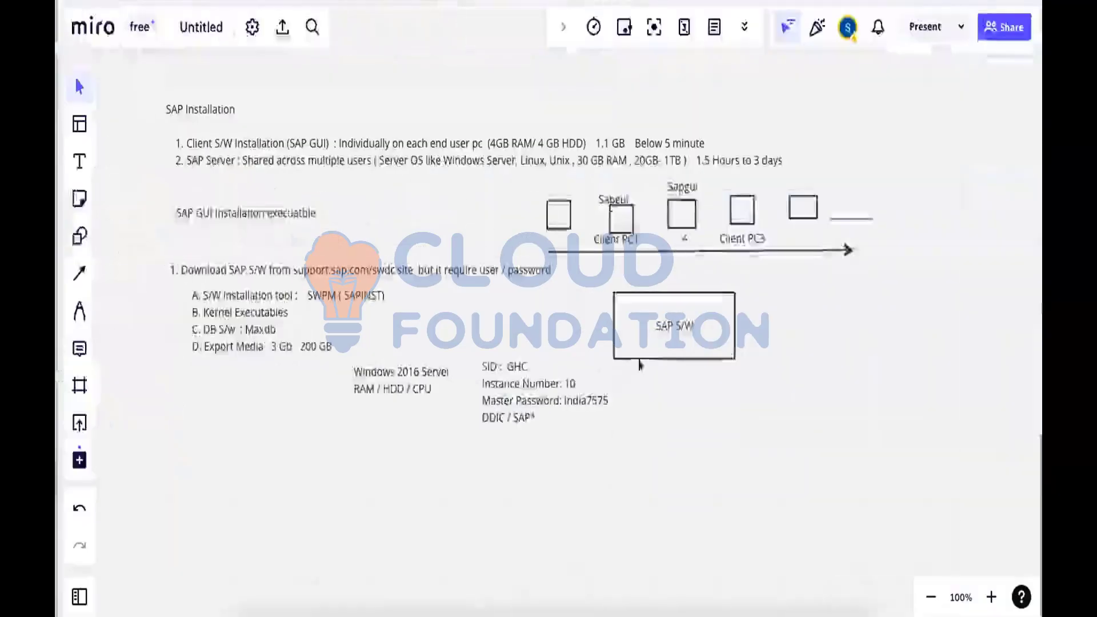
Step: Add 'DB S/W' inside the SAP S/W box and draw a separate rectangle labelled 'DB S/W'
click(79, 161)
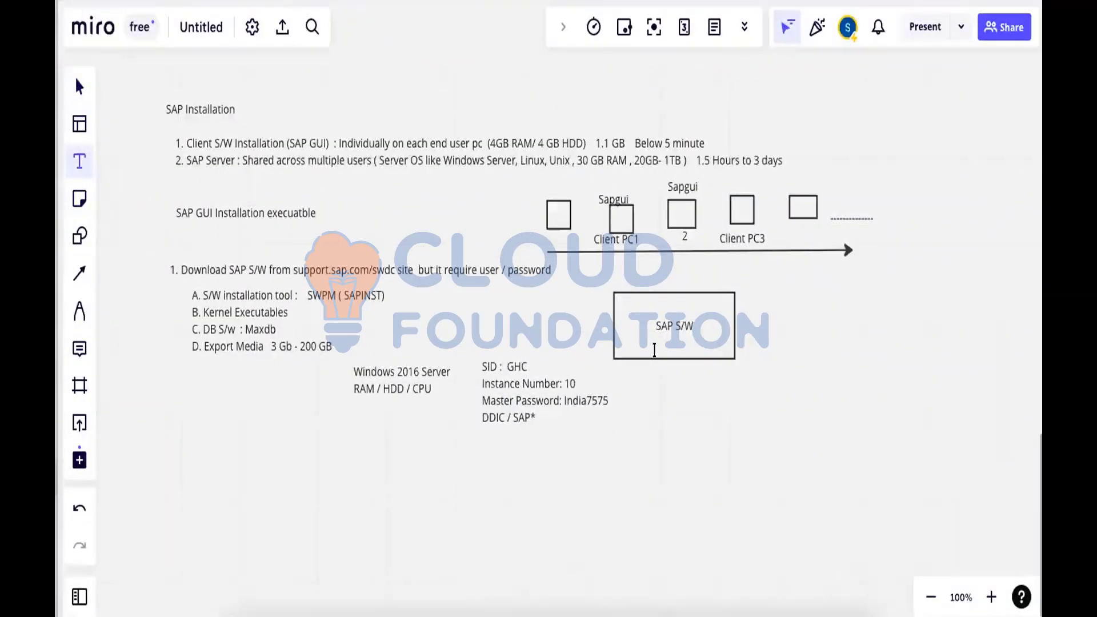
click(653, 341)
text(DB)
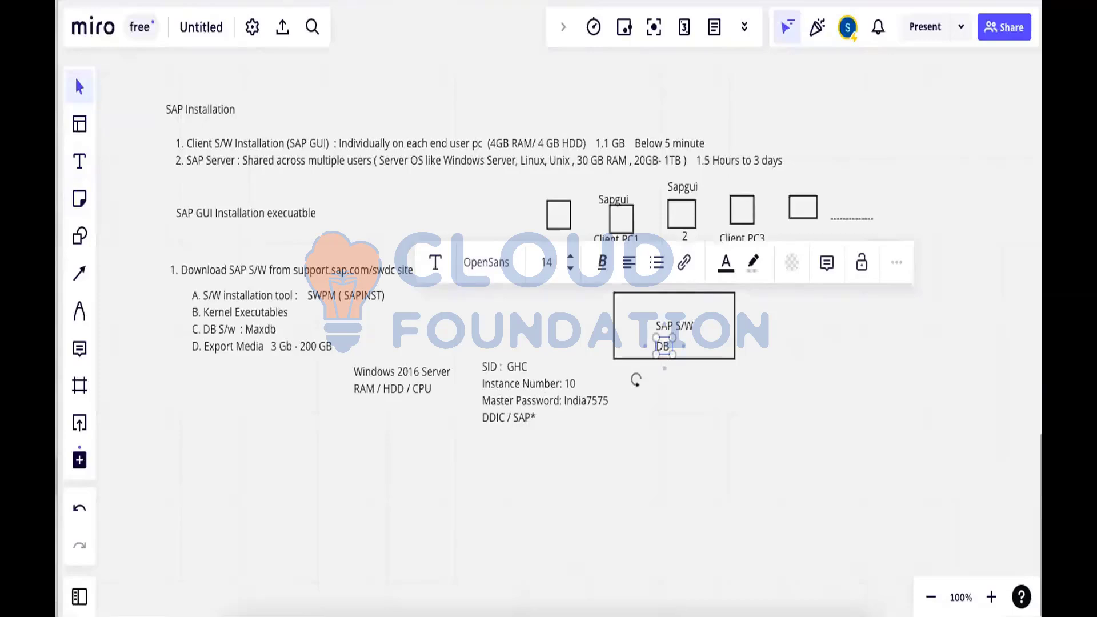
text( S/W)
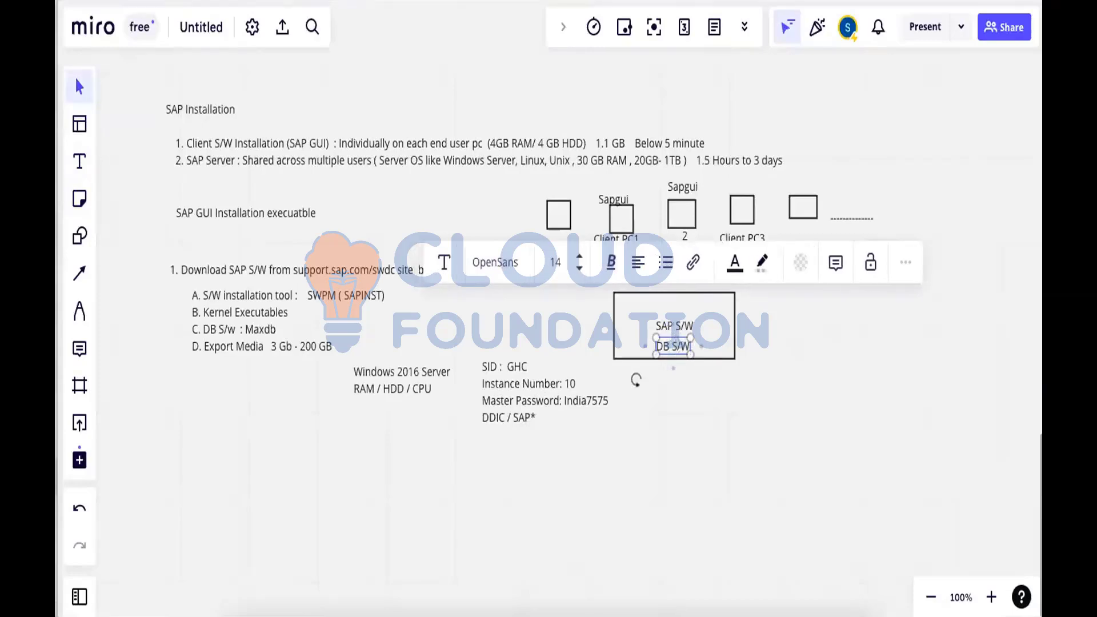
click(79, 235)
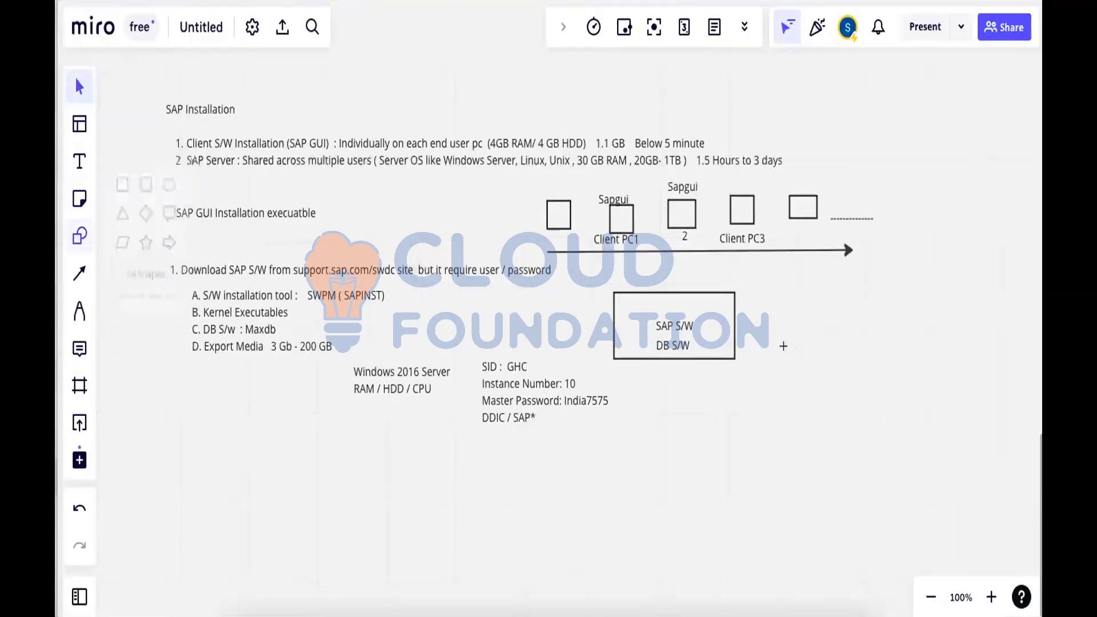
drag(774, 345, 824, 375)
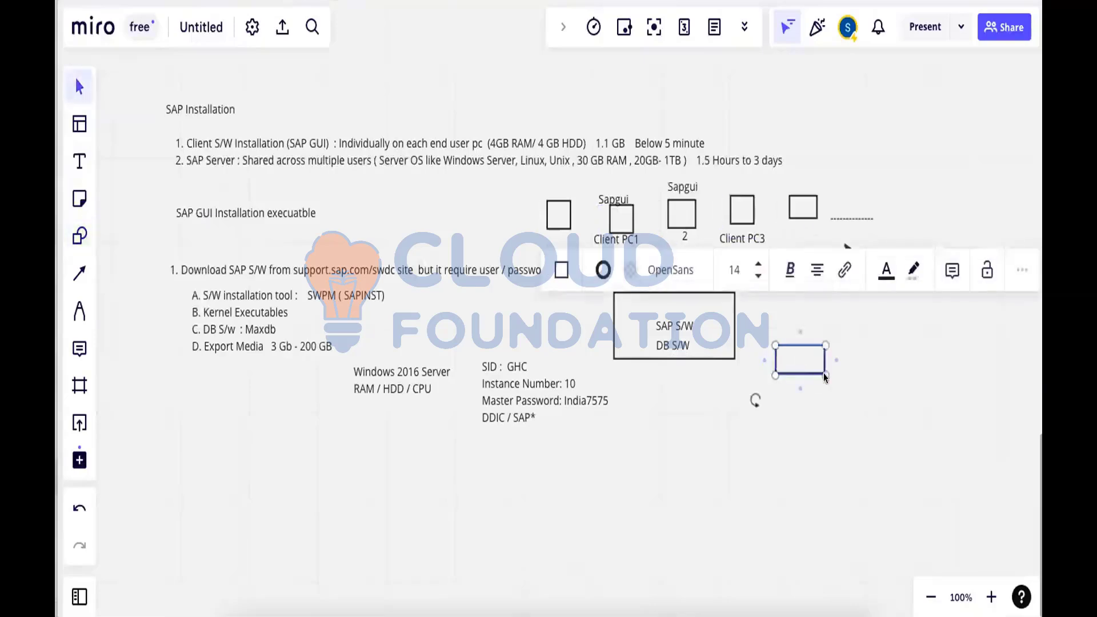
text(DB S/W)
click(834, 404)
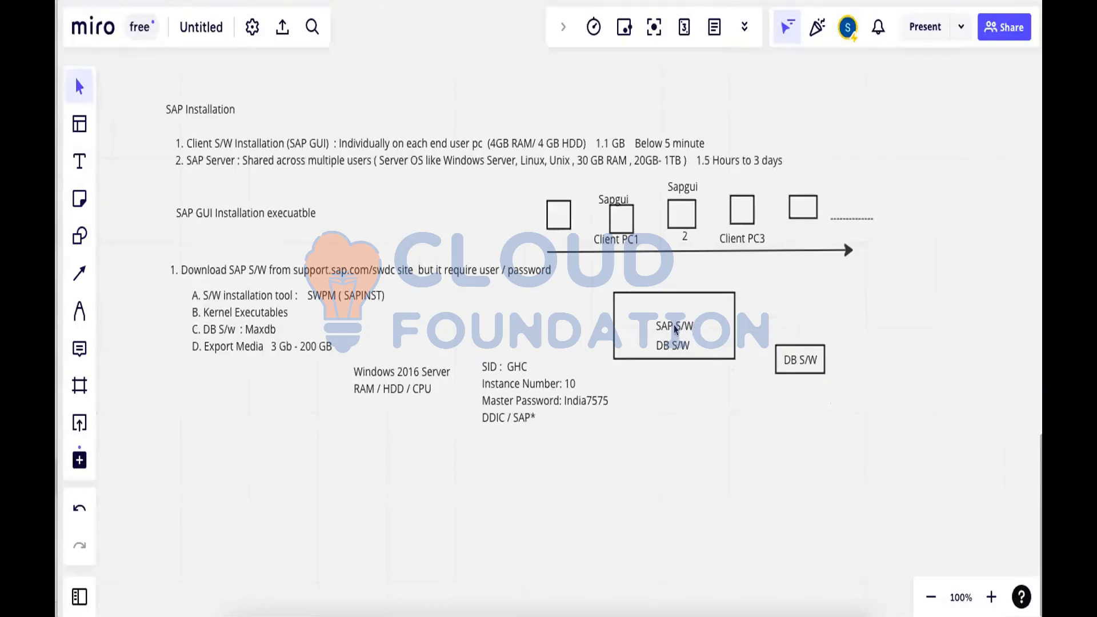
Step: Label the boxes 'Centrallized' and 'Distributed' with text placed below each
click(78, 162)
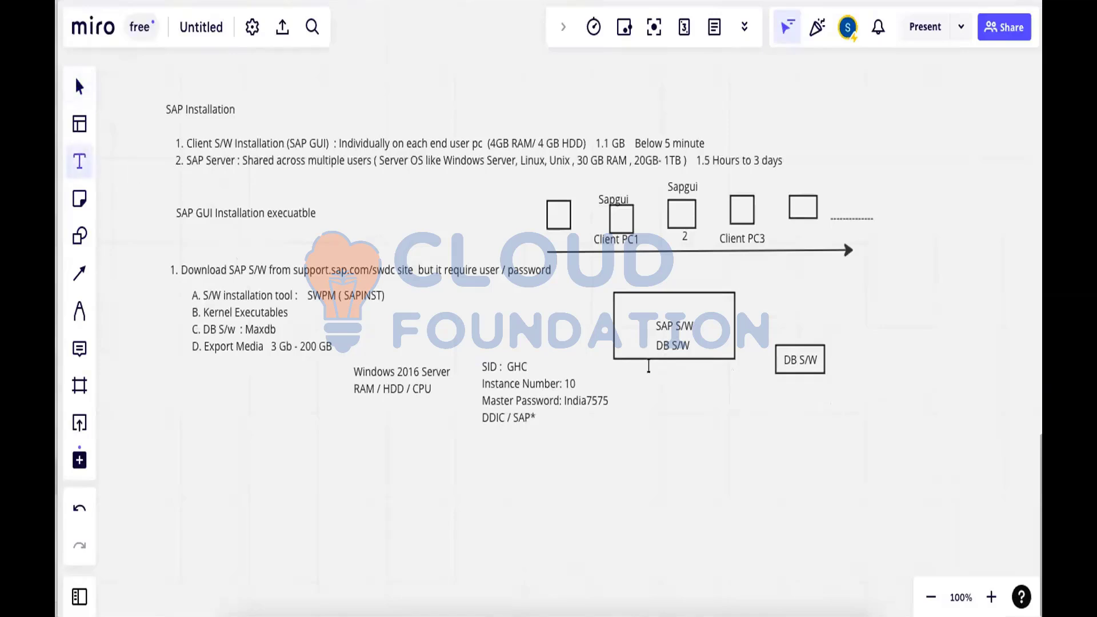
click(649, 366)
text(Central)
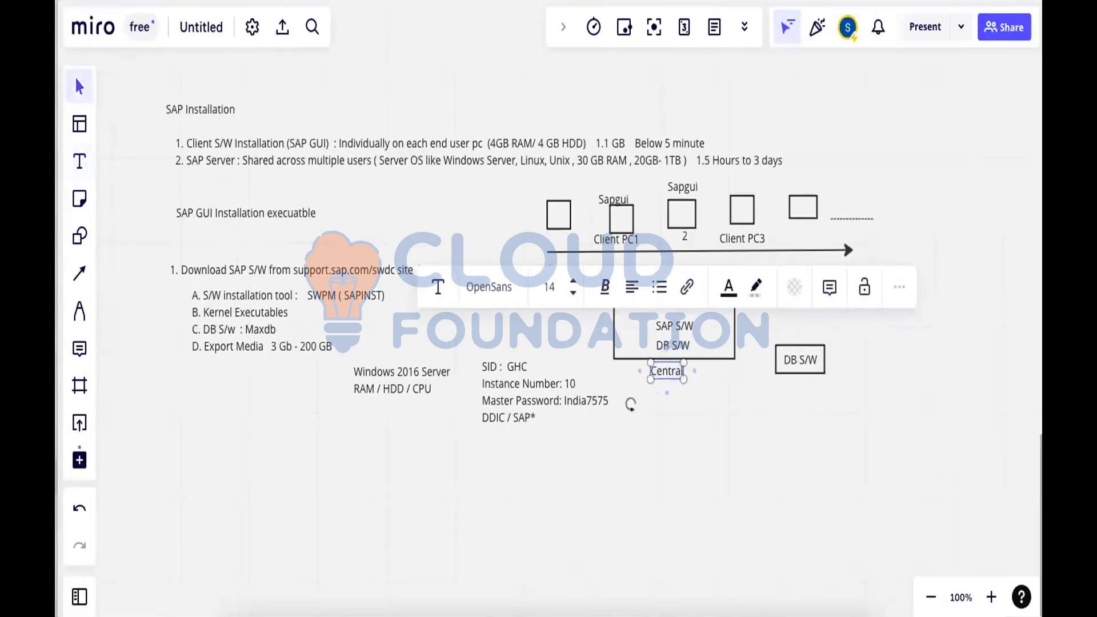
text(lized)
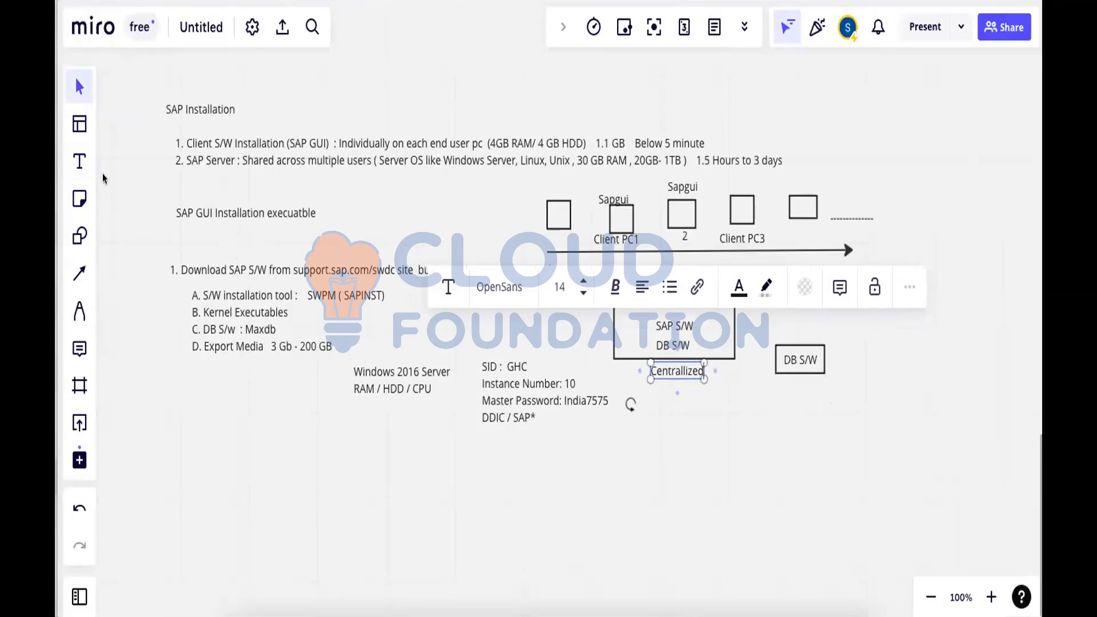
click(79, 162)
click(782, 386)
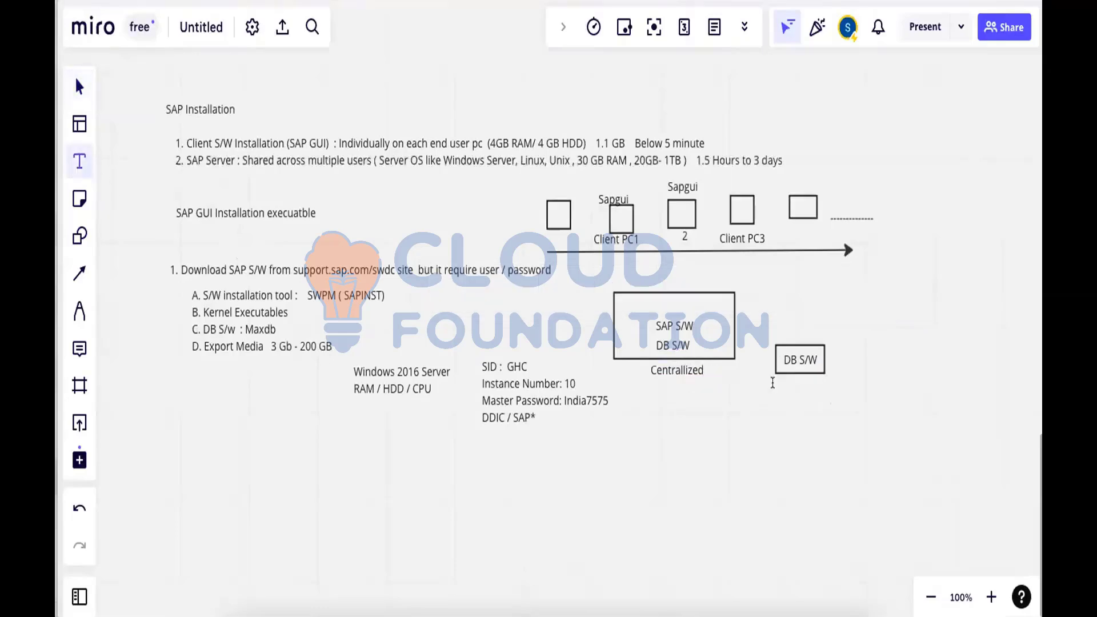
click(772, 382)
text(Distri)
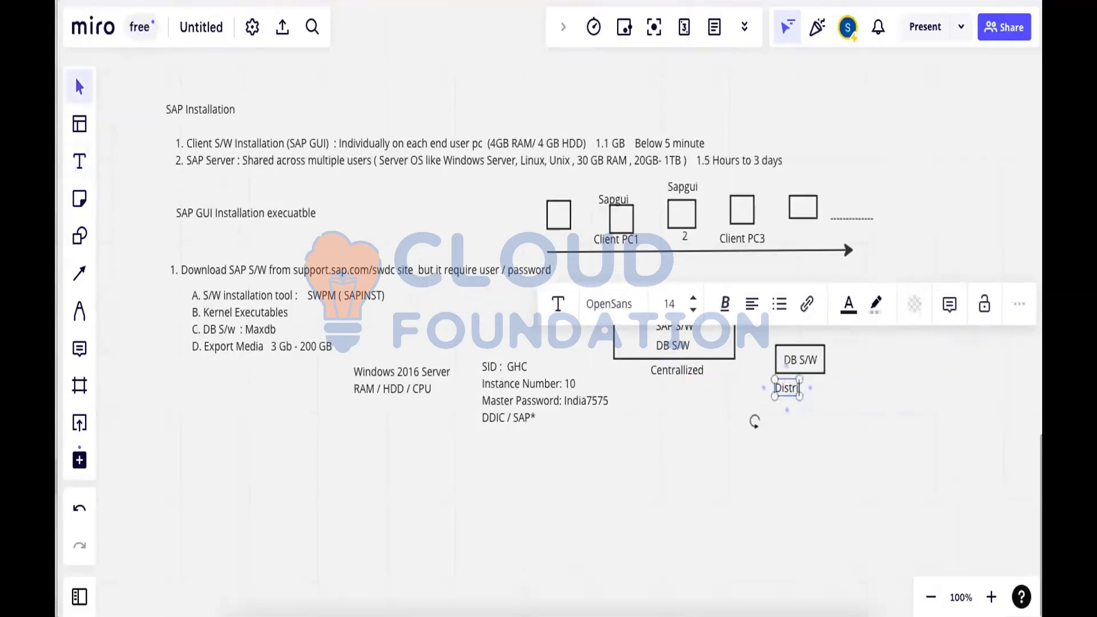
text(buted)
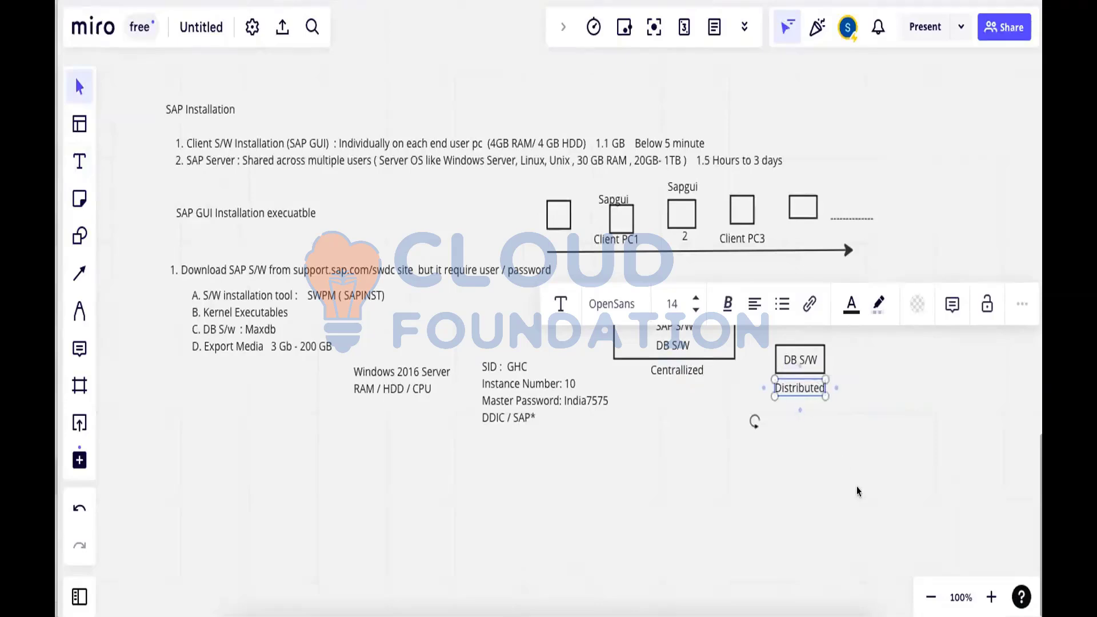
click(856, 486)
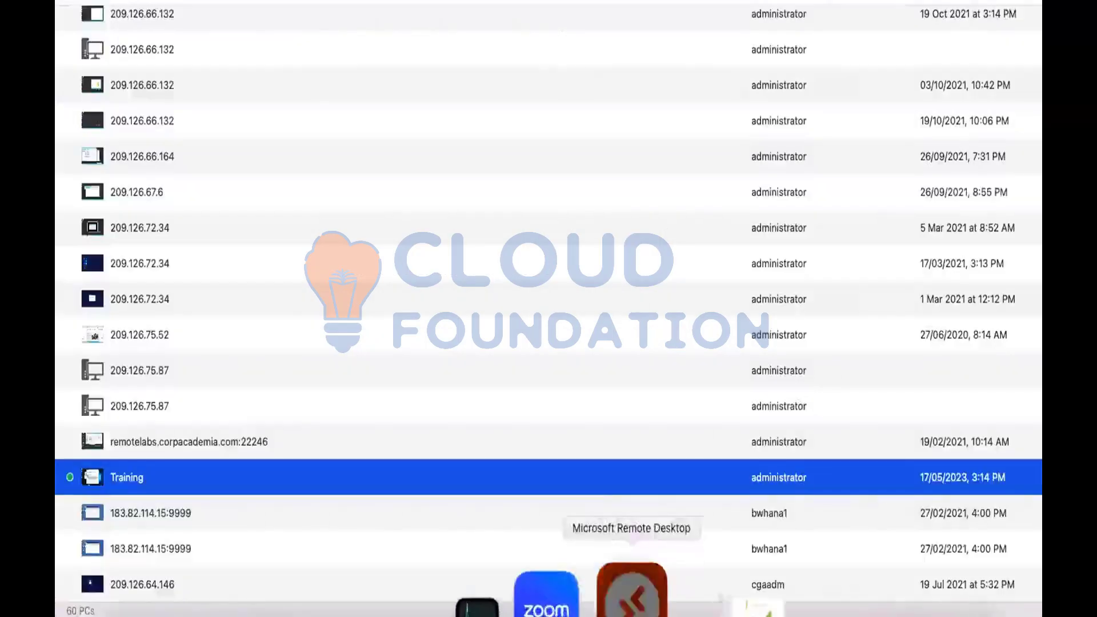
Step: In the remote SWPM session, accept Typical parameter mode and enter SAPSID GHC
click(632, 603)
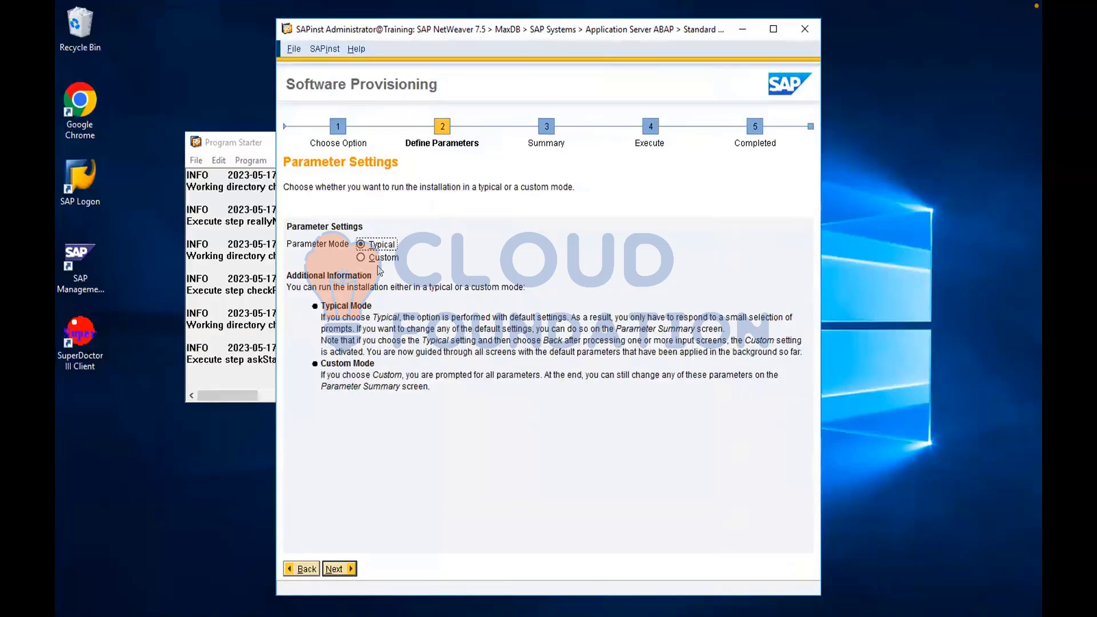
click(337, 570)
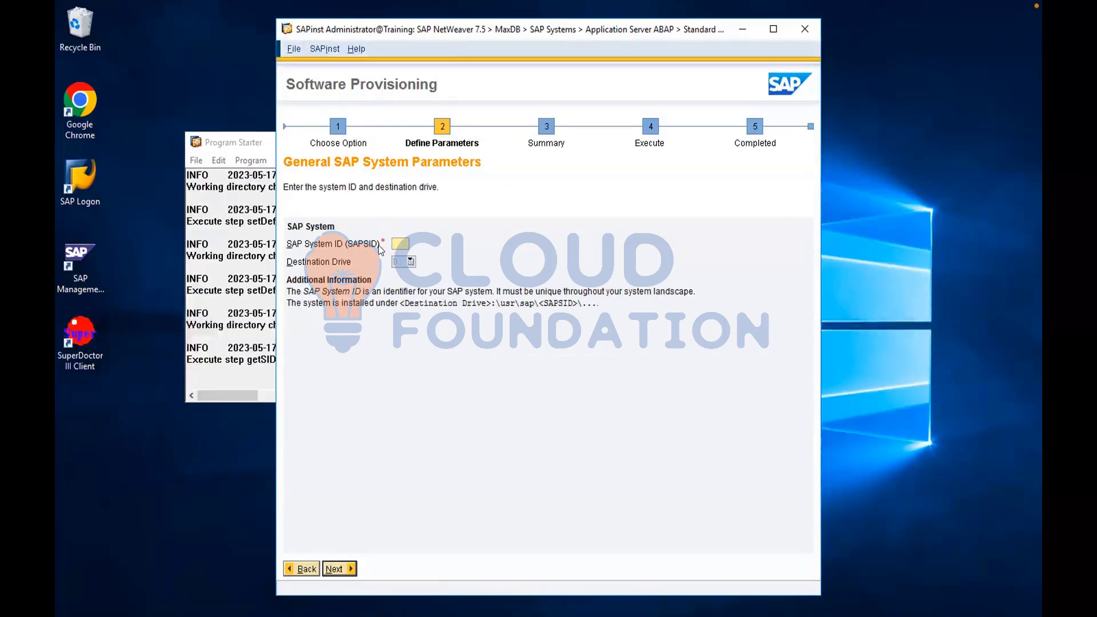
text(GHC)
click(335, 566)
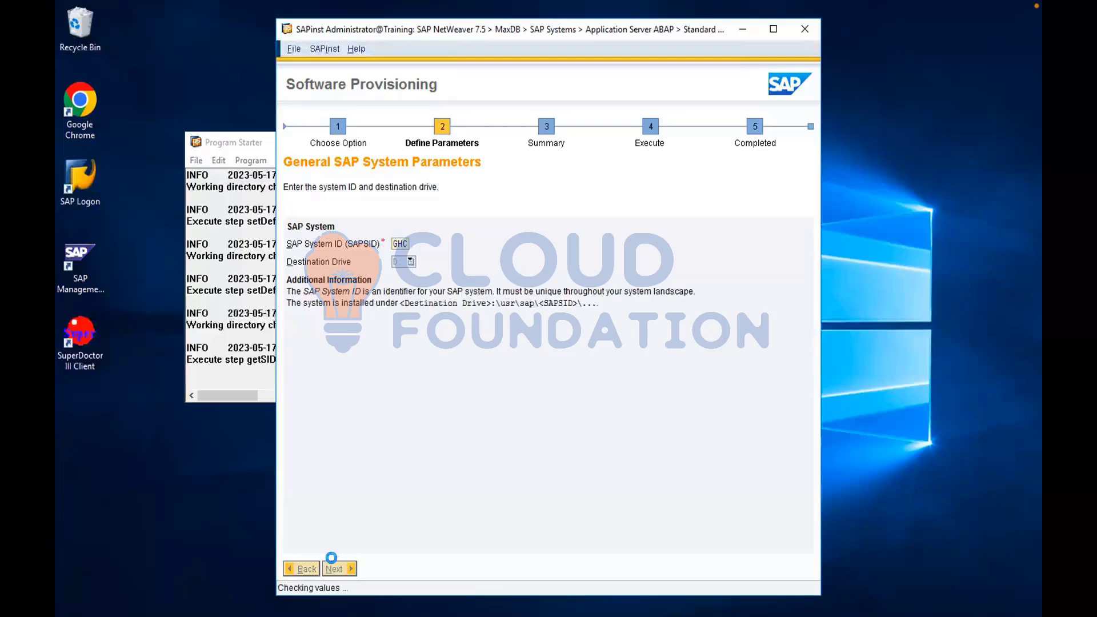
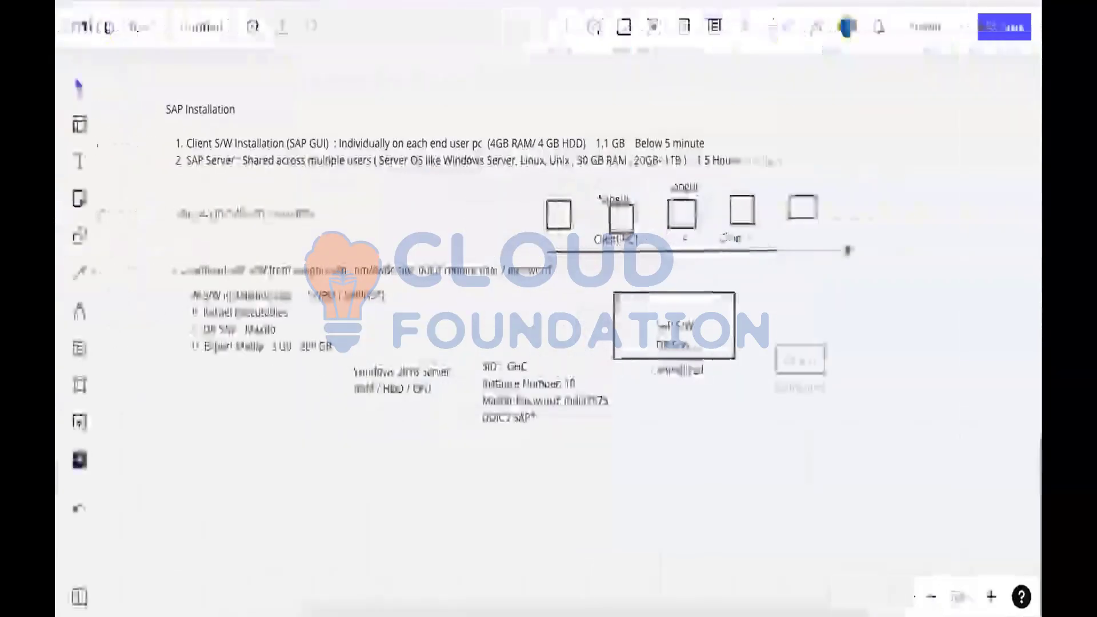
Step: Draw three small rectangles side by side below the SID notes
click(80, 161)
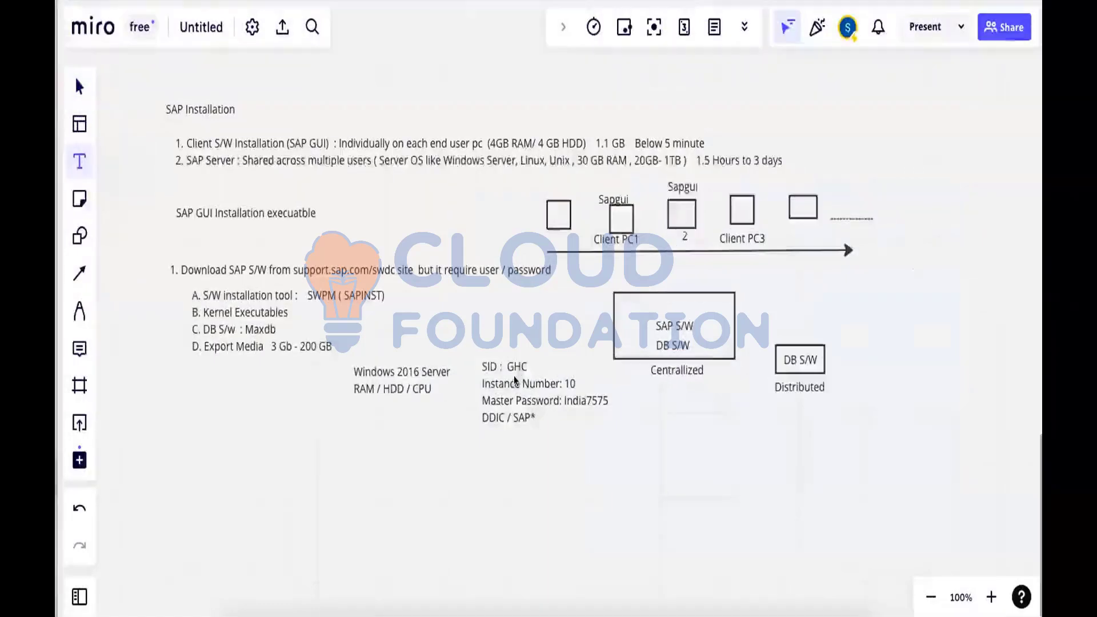
click(79, 235)
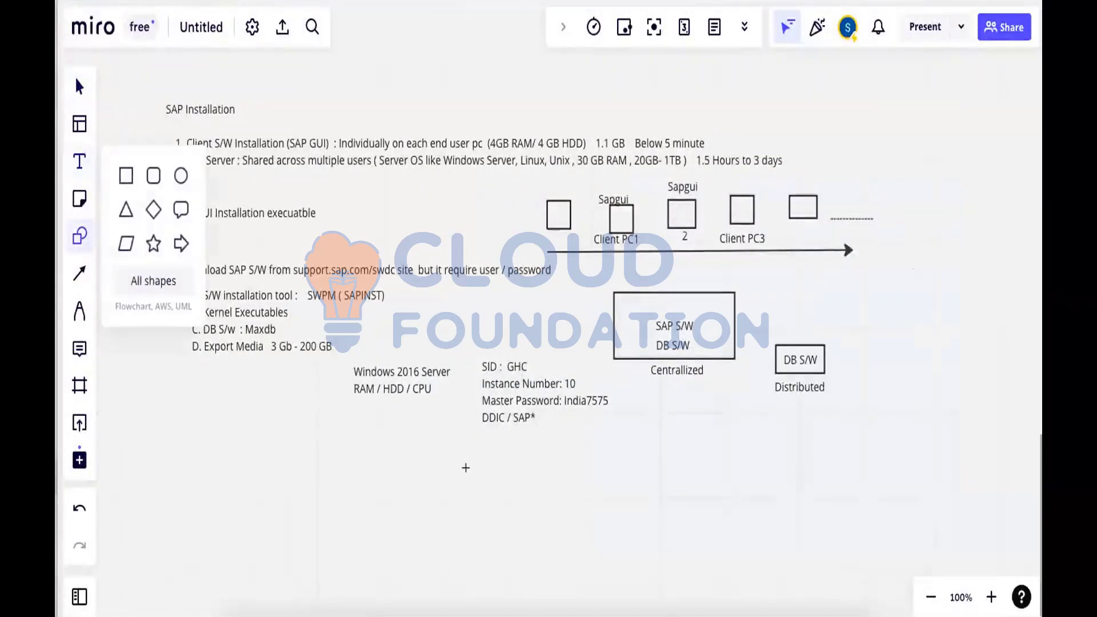
drag(469, 471, 510, 505)
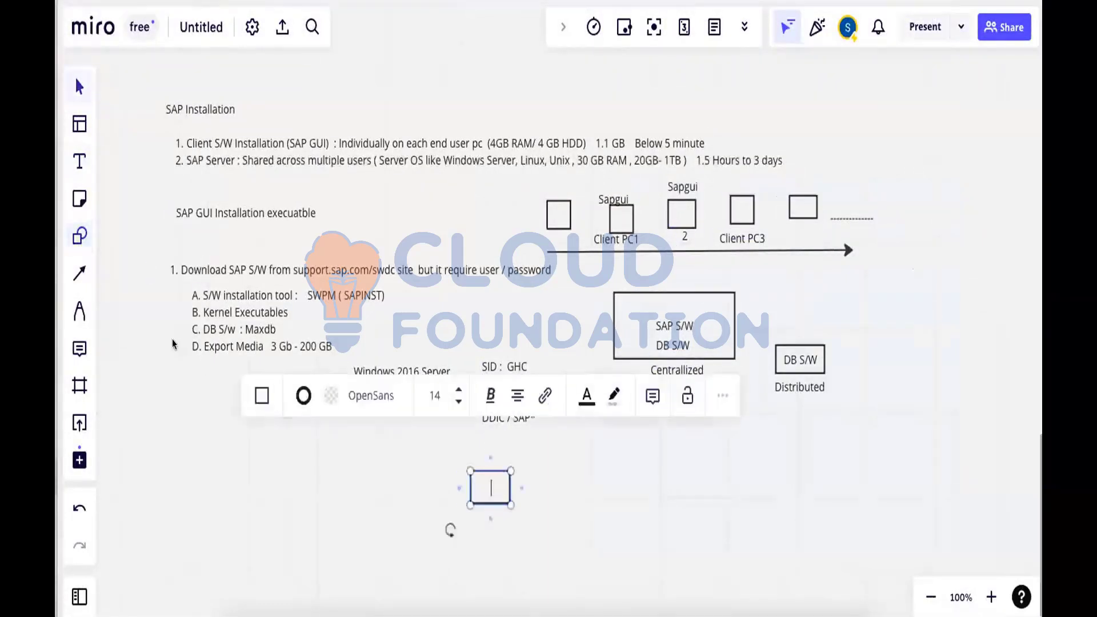
click(79, 235)
drag(547, 471, 586, 504)
key(s)
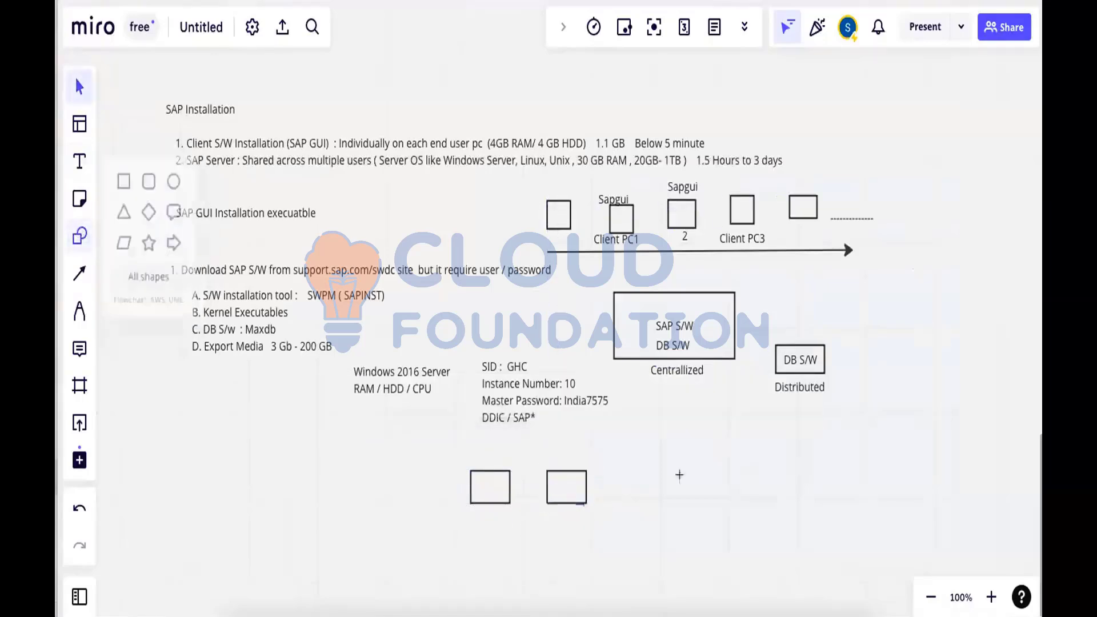
drag(617, 466, 658, 505)
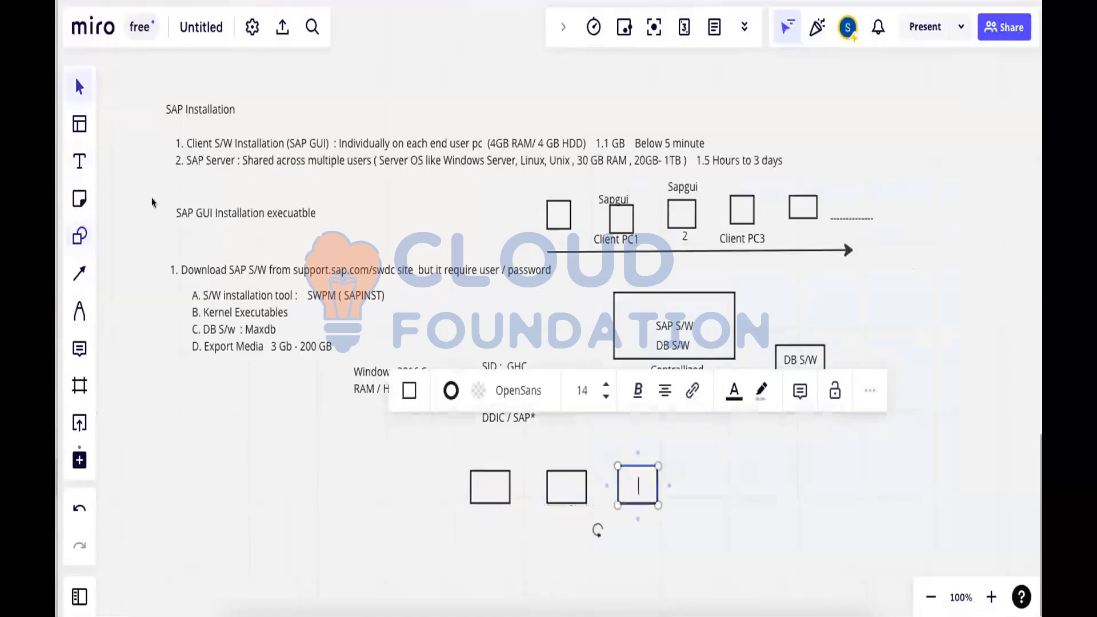
Step: Label the boxes GHD, GHQ and GHP, and start a new text box beneath them
key(t)
key(Escape)
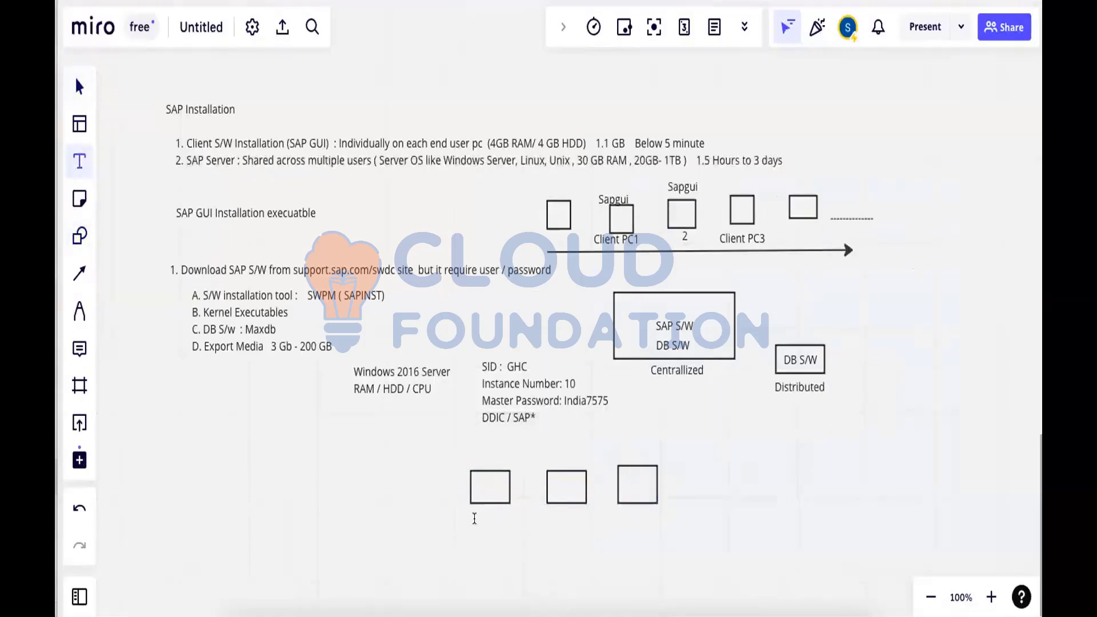
click(474, 518)
text(GHD)
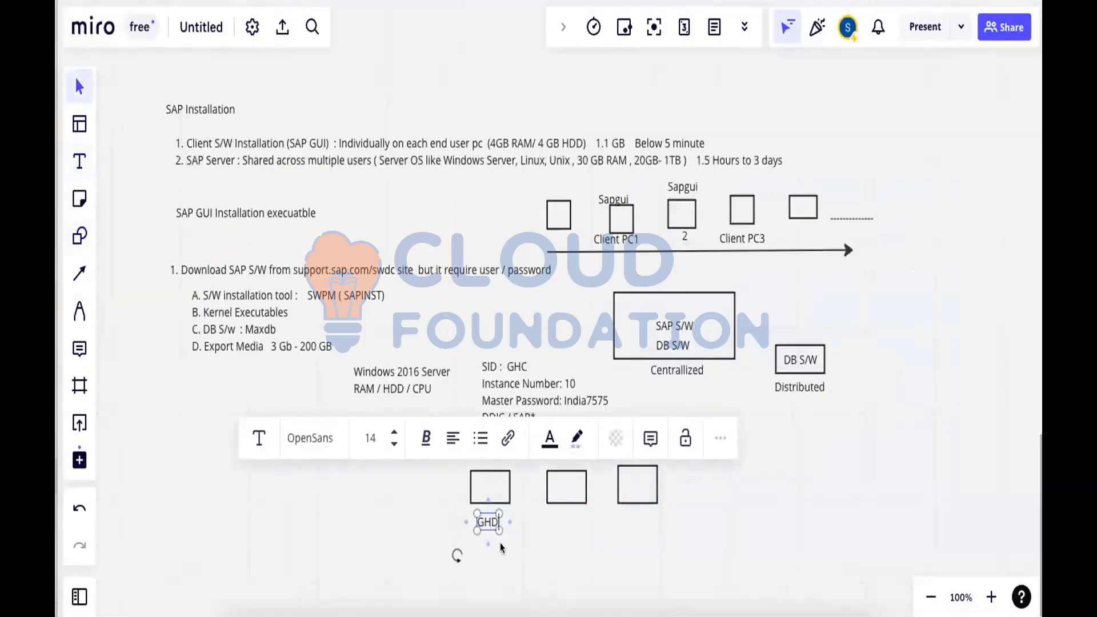
click(79, 162)
click(551, 524)
text(G)
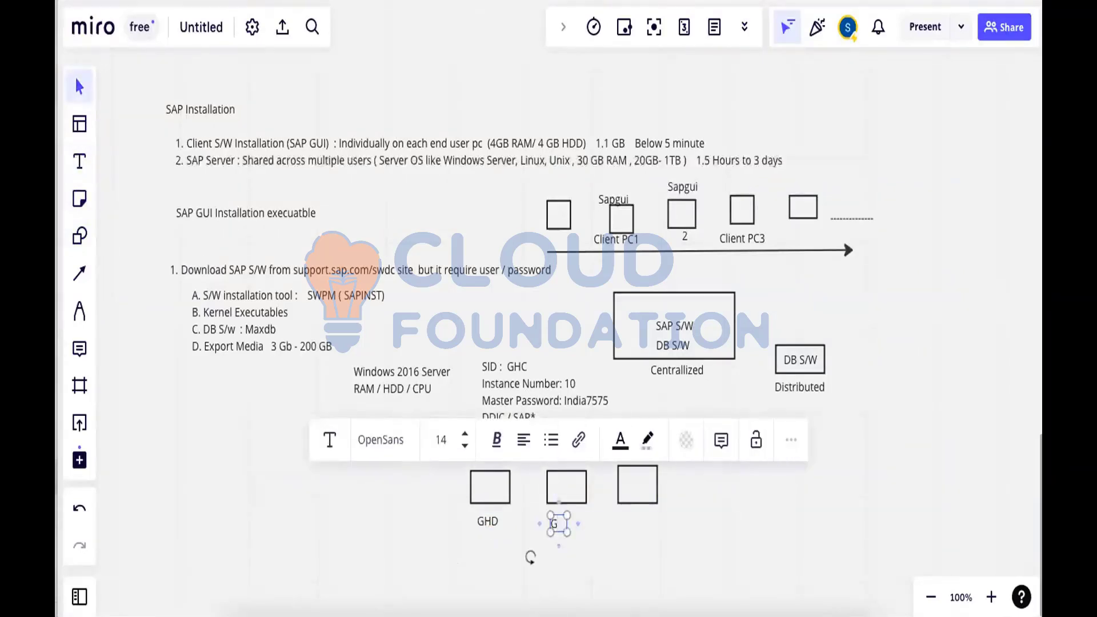
text(HD)
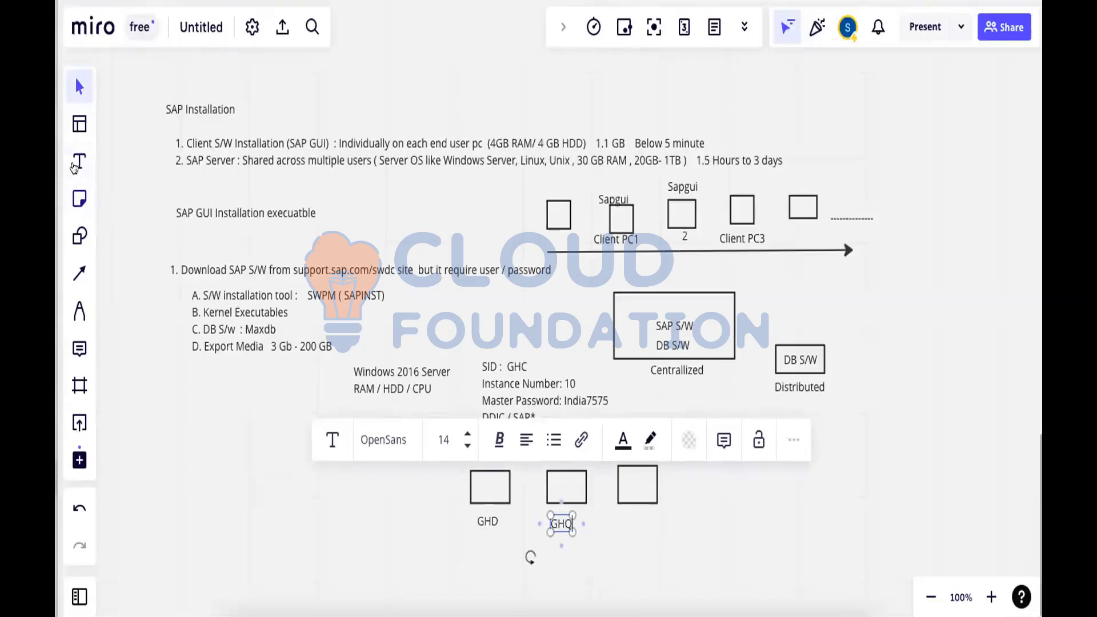
click(80, 162)
click(618, 519)
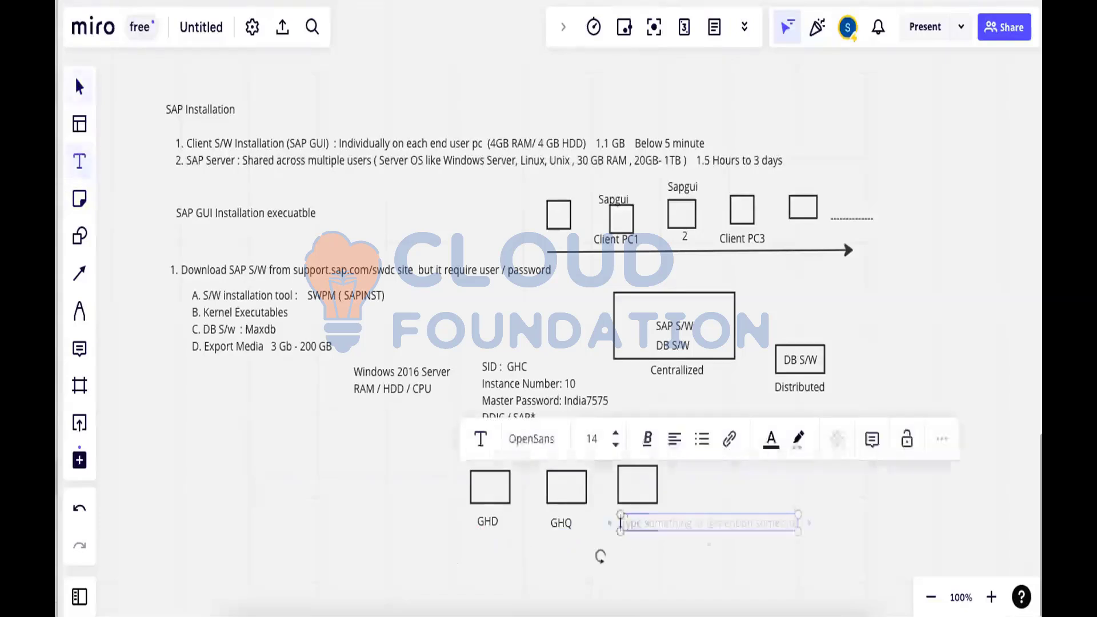
text(GHP)
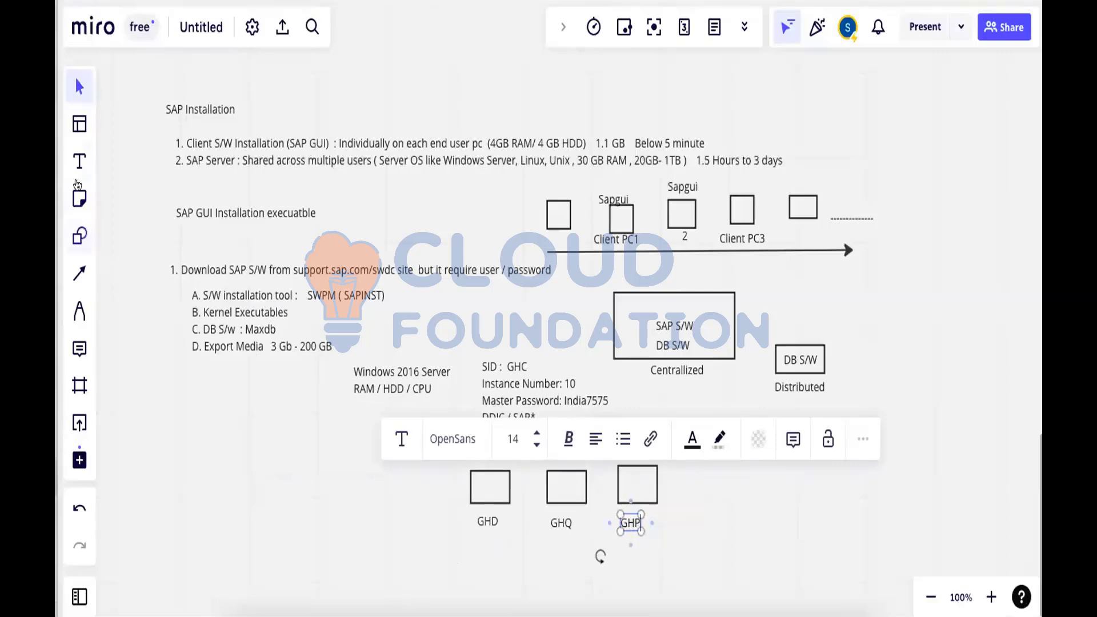
click(79, 162)
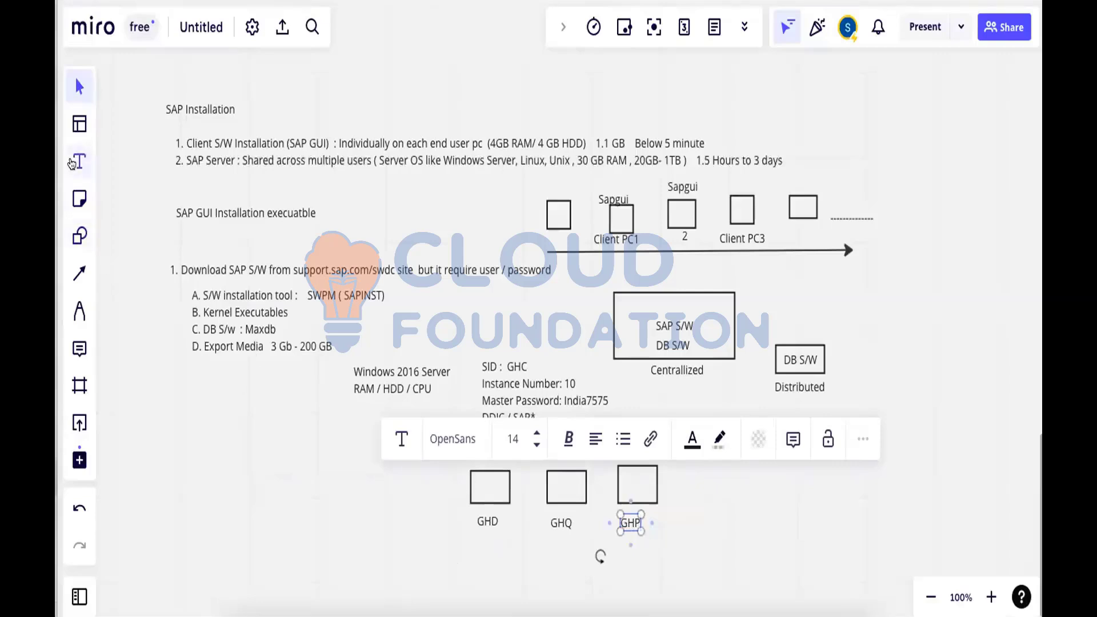
click(413, 533)
Step: Type ERP and CRM on two lines and widen the text box to the right
text(ERP)
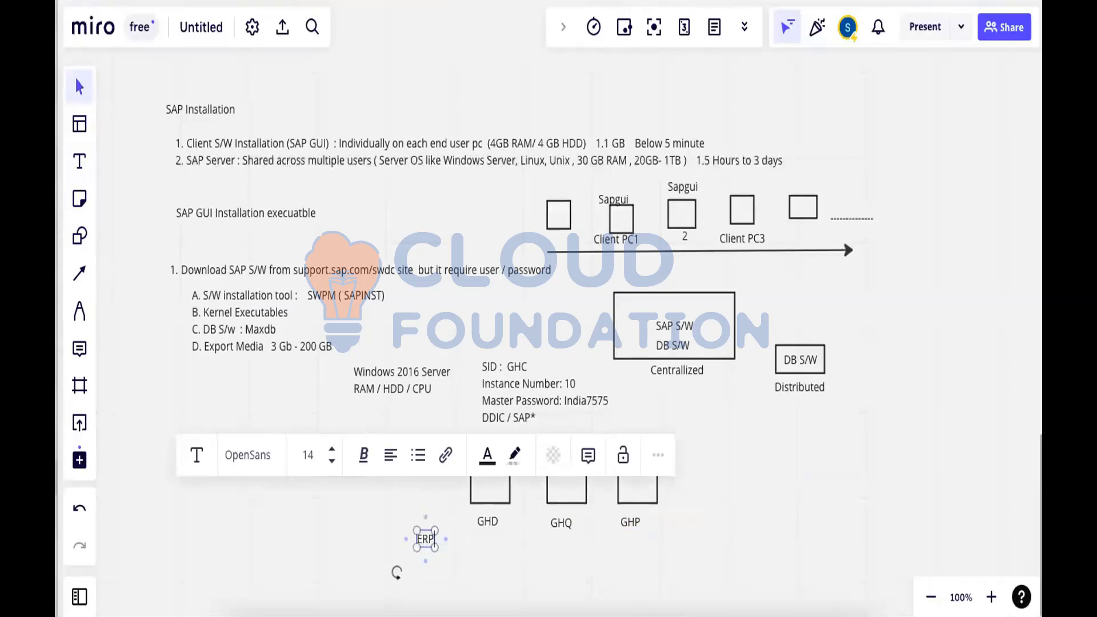
key(Return)
text(CRM)
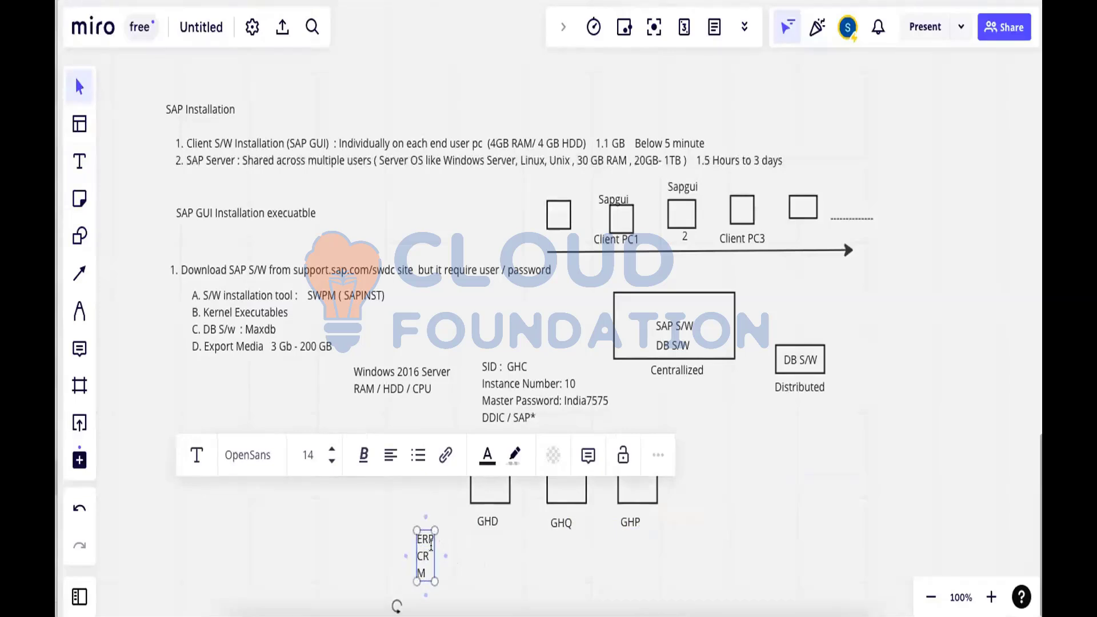
drag(435, 548, 457, 547)
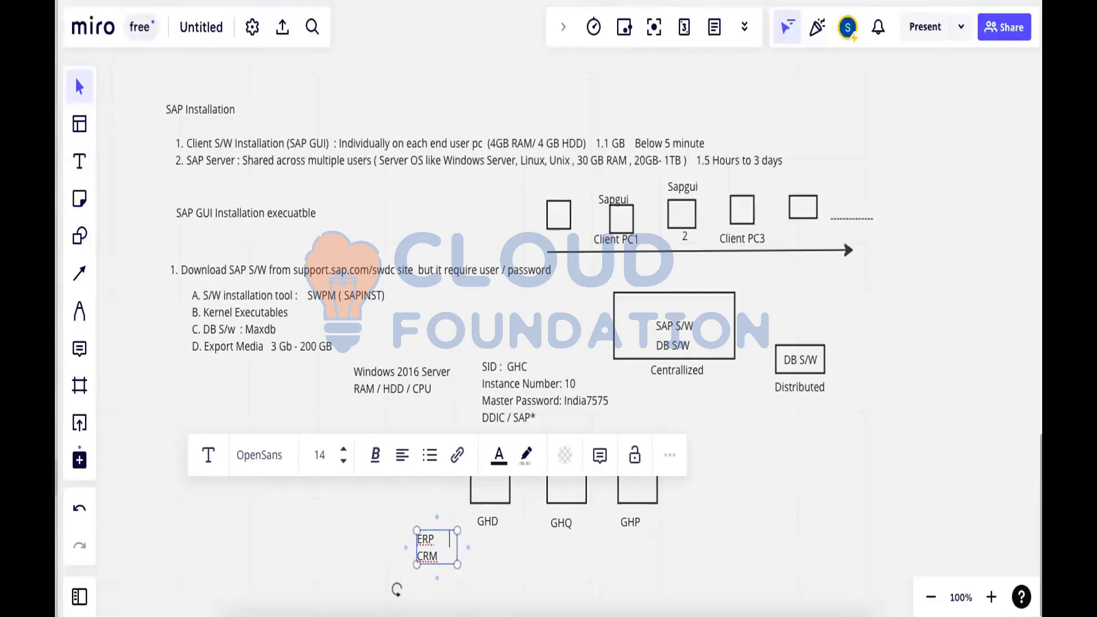
drag(469, 548, 672, 547)
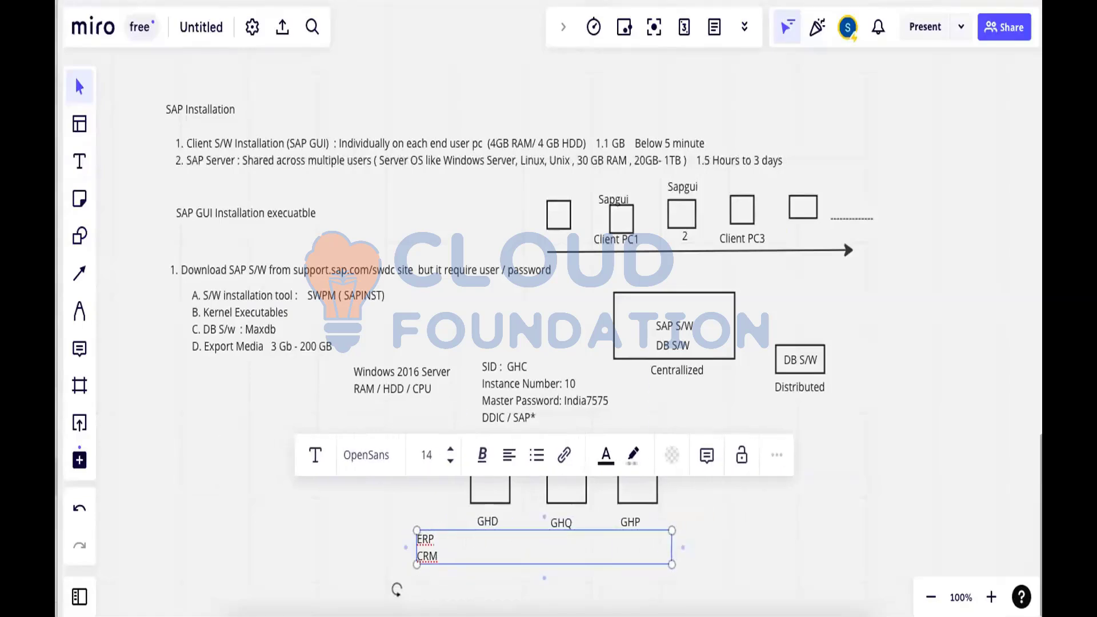
Step: Fill the rows with GED, GEQ, GEP and GCD, GCQ, GCP under the three columns
text(GR)
text(D)
key(BackSpace)
key(BackSpace)
text(ED               GEQ             GEP)
text(GCD)
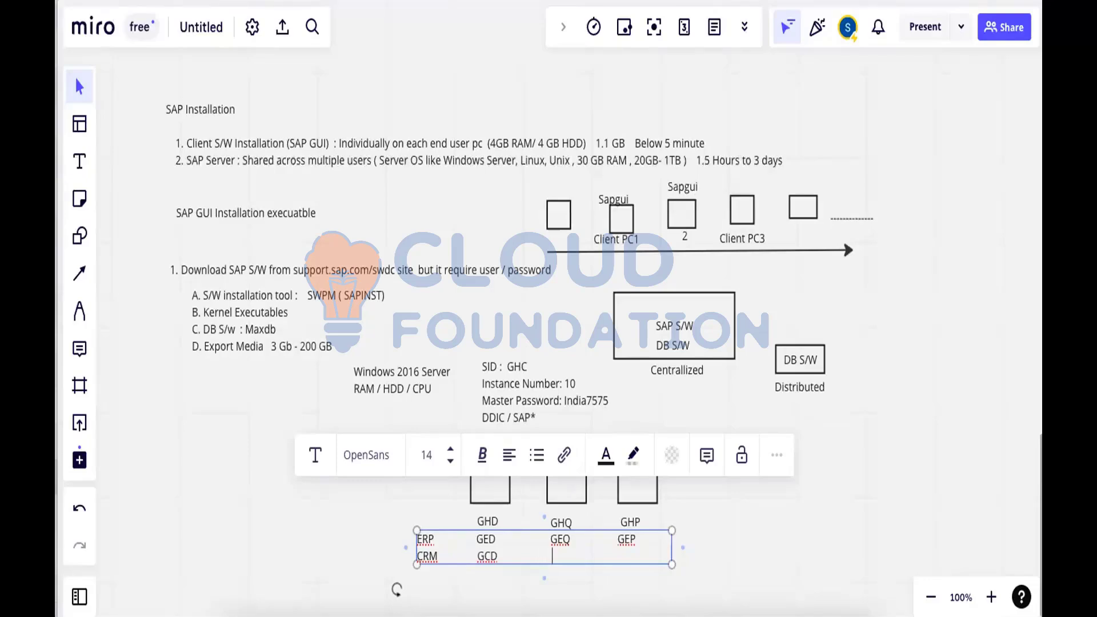
text(       GCQ            GCP)
click(772, 540)
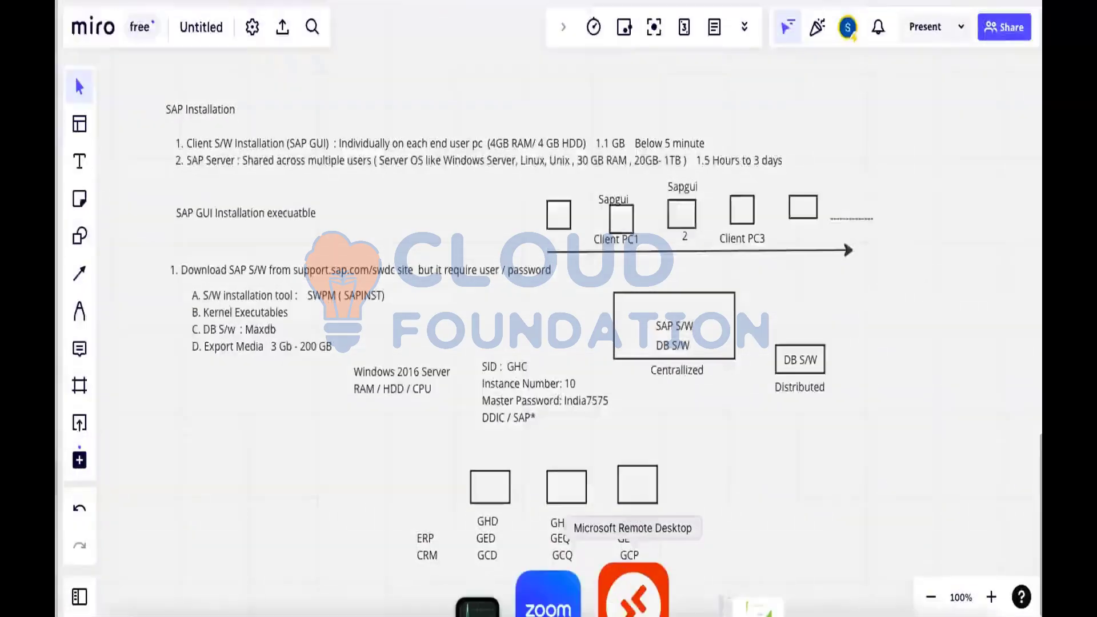
Step: In the installer, leave 'Set FQDN for SAP system' unchecked and continue
click(633, 600)
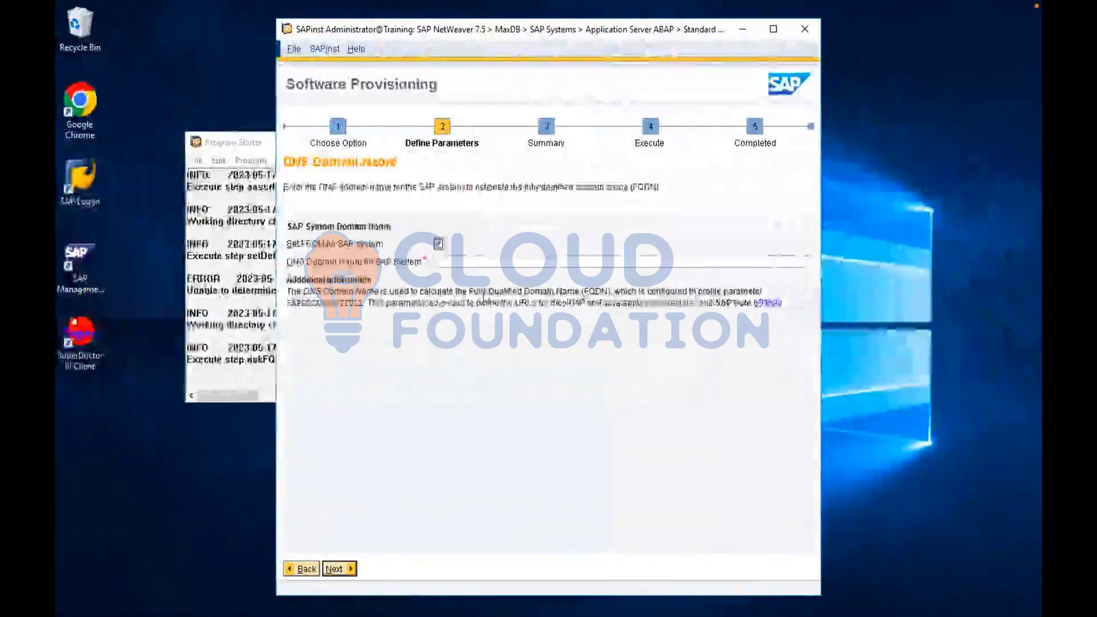
click(438, 244)
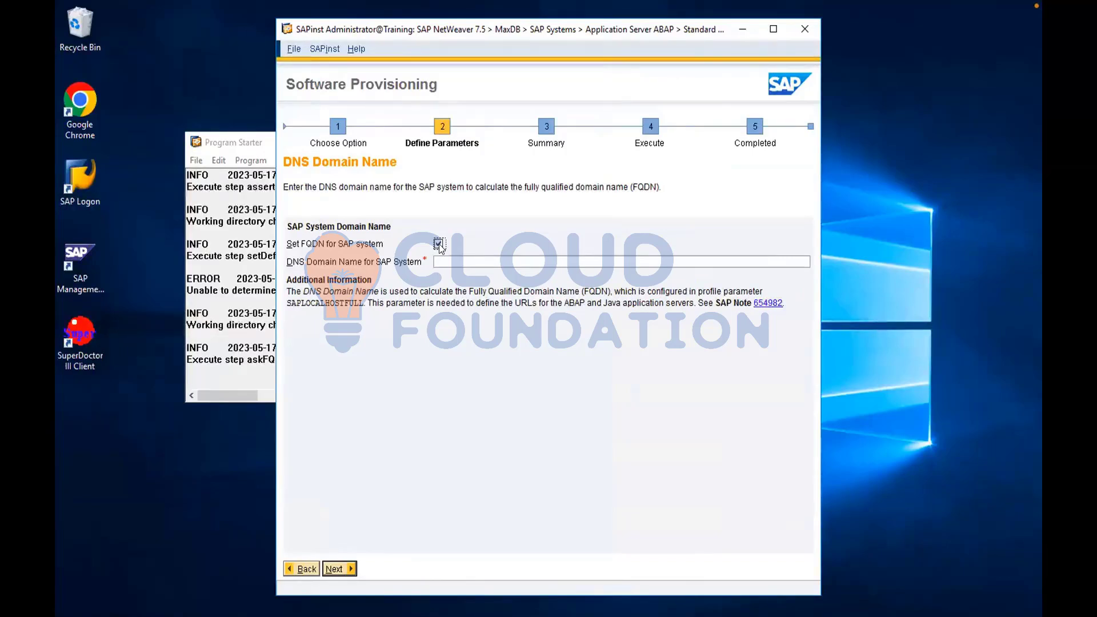
click(438, 244)
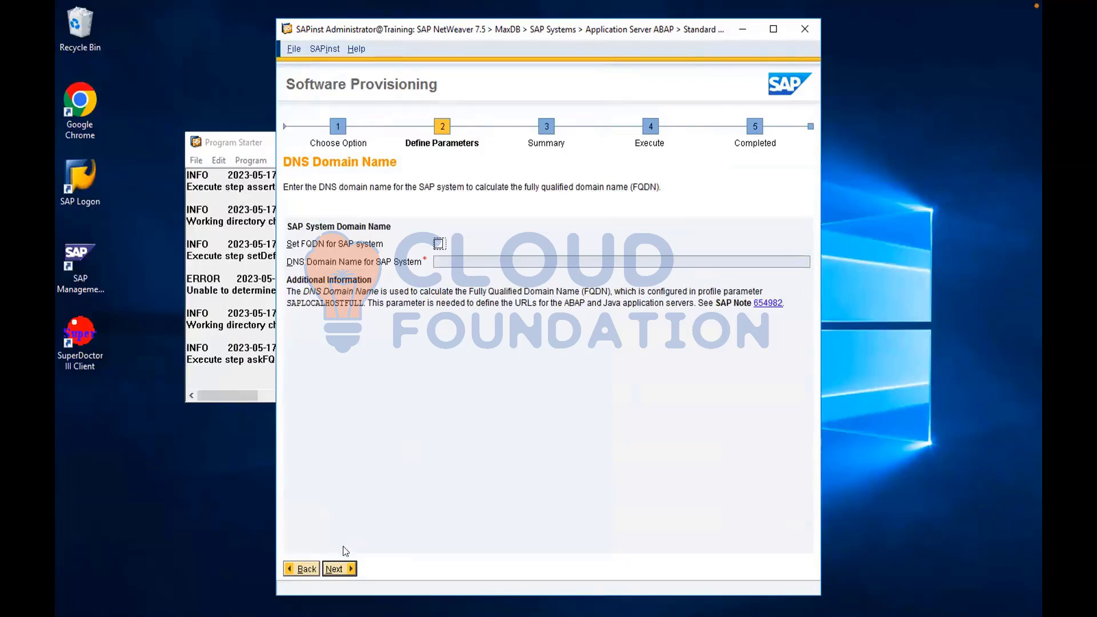
click(336, 569)
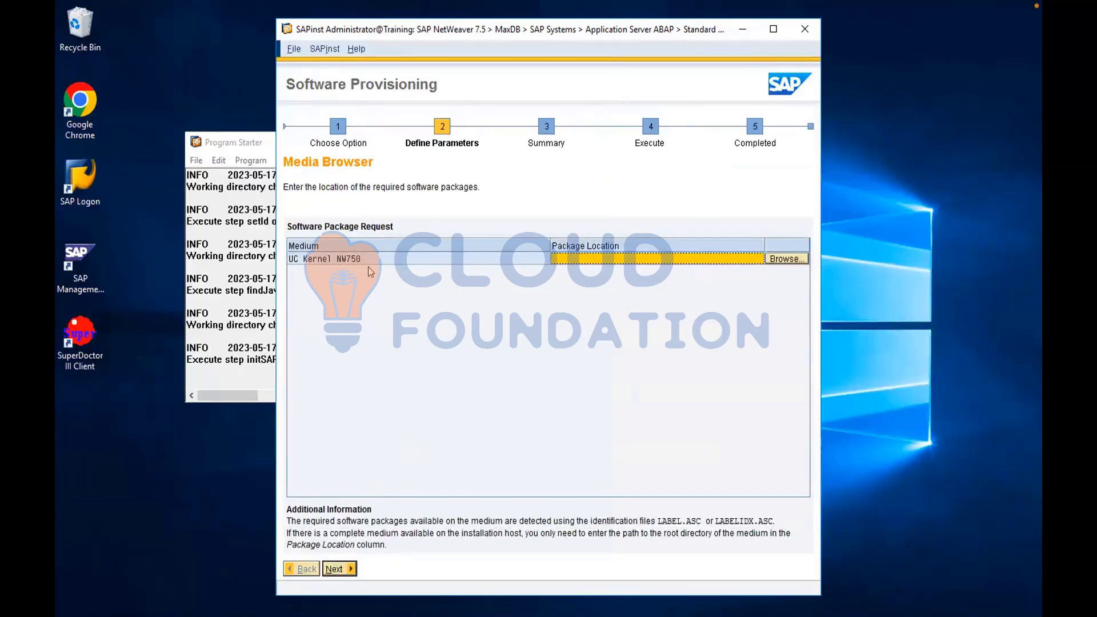
Step: Copy the C:\SAPSoftware\Server\Kernel\51050082_10 folder path into the kernel Package Location
key(alt+Tab)
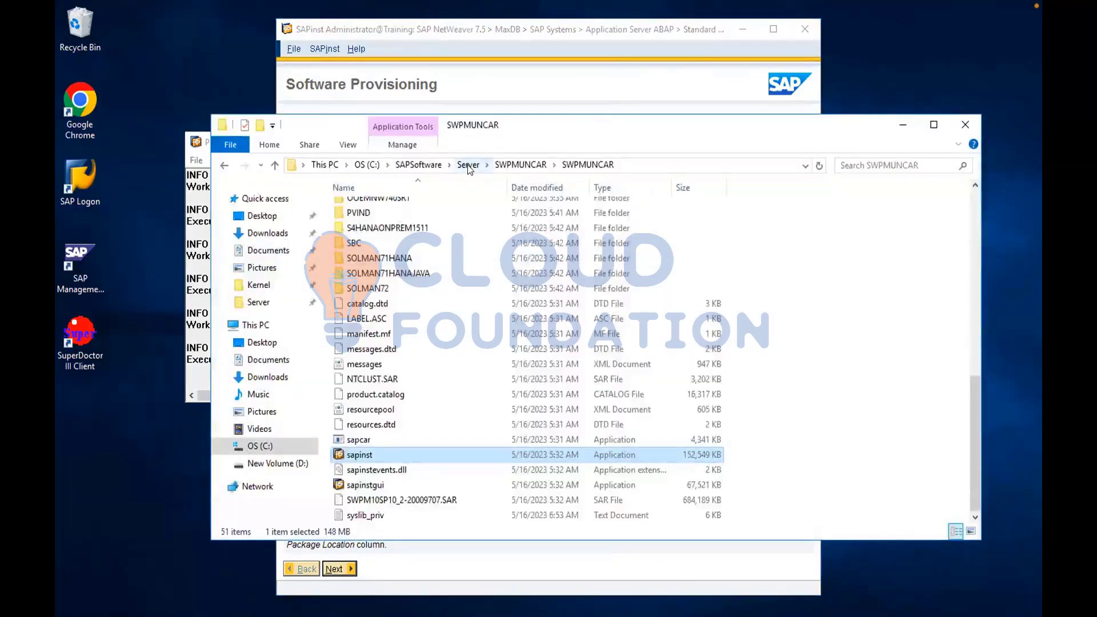
click(467, 165)
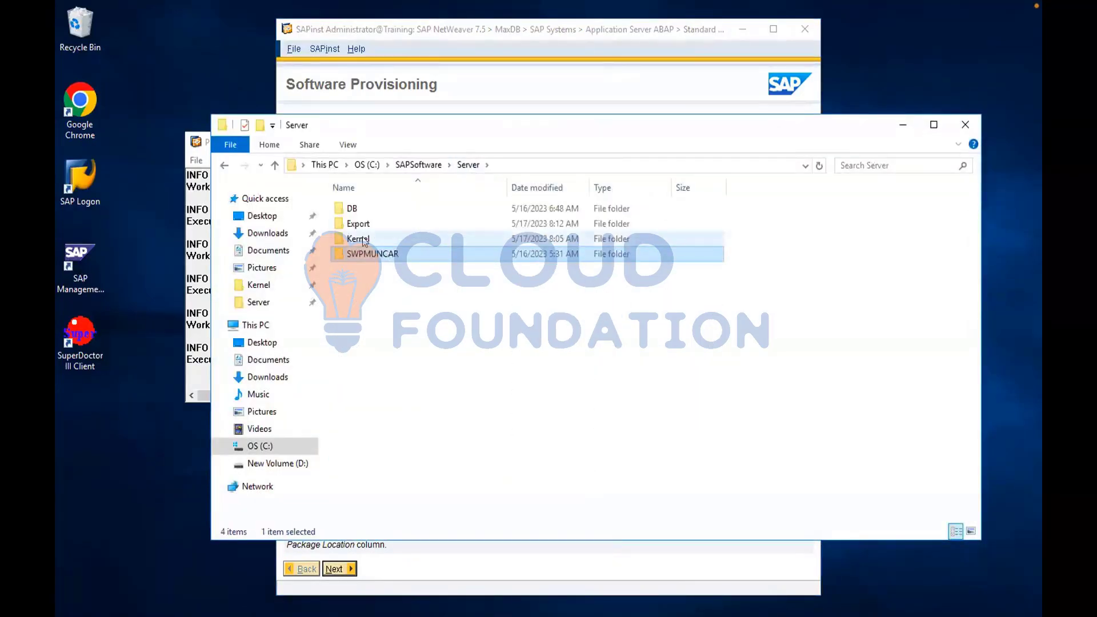
double_click(363, 240)
double_click(366, 208)
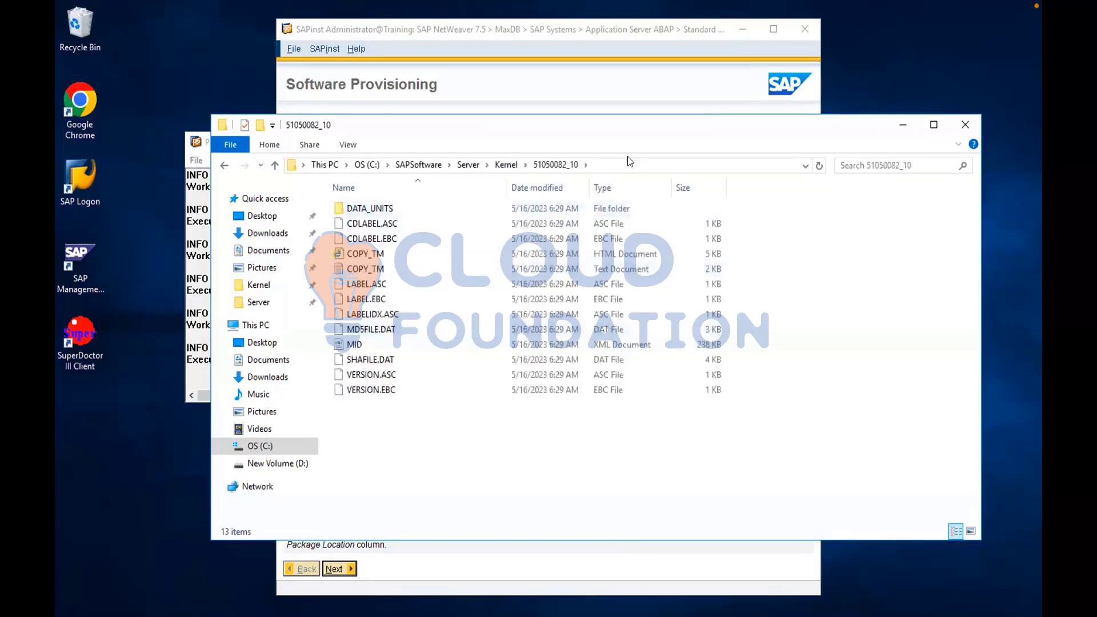
click(613, 162)
key(ctrl+c)
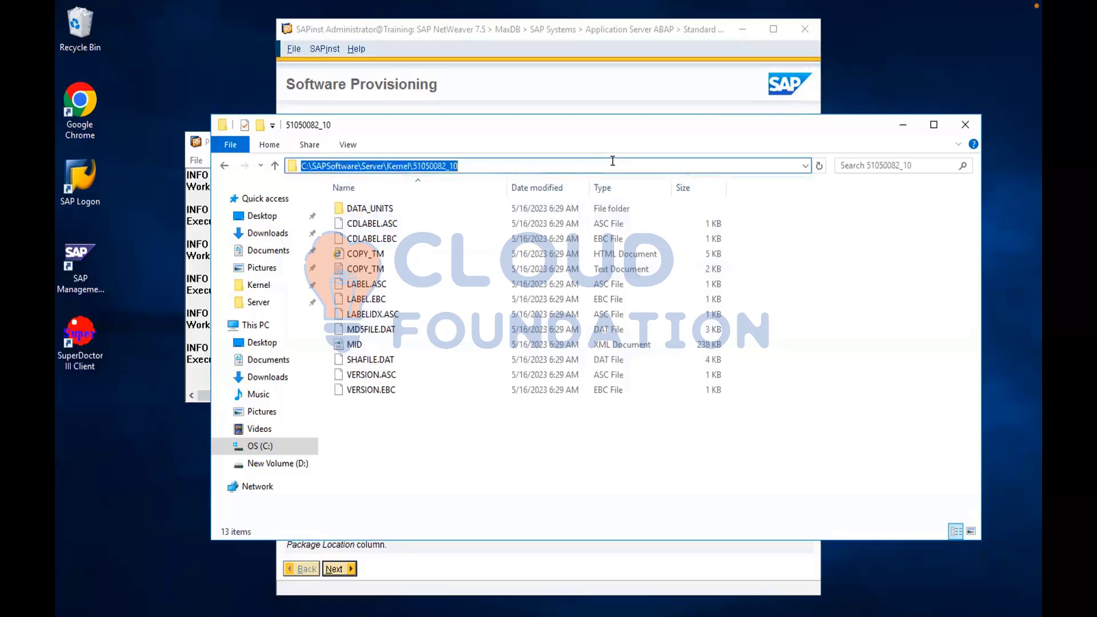
click(621, 90)
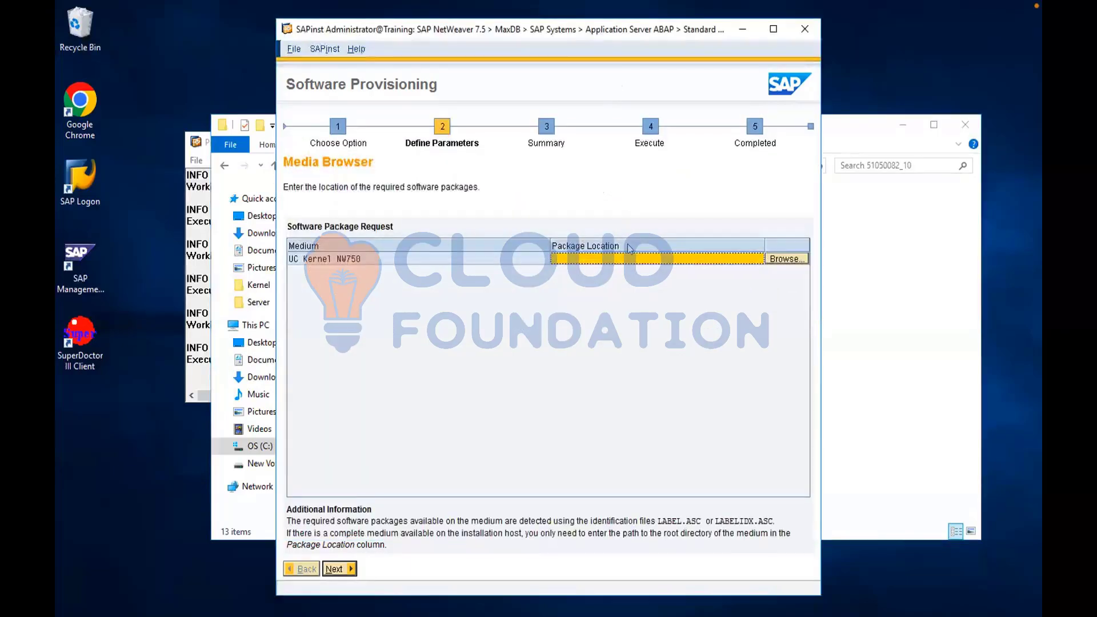
click(613, 259)
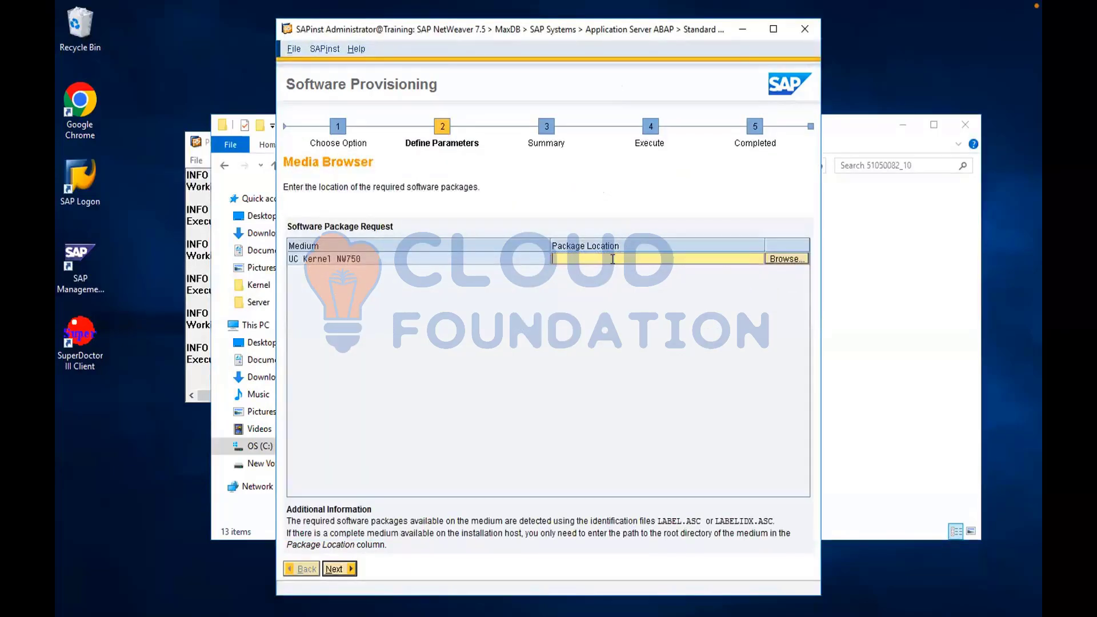
key(ctrl+v)
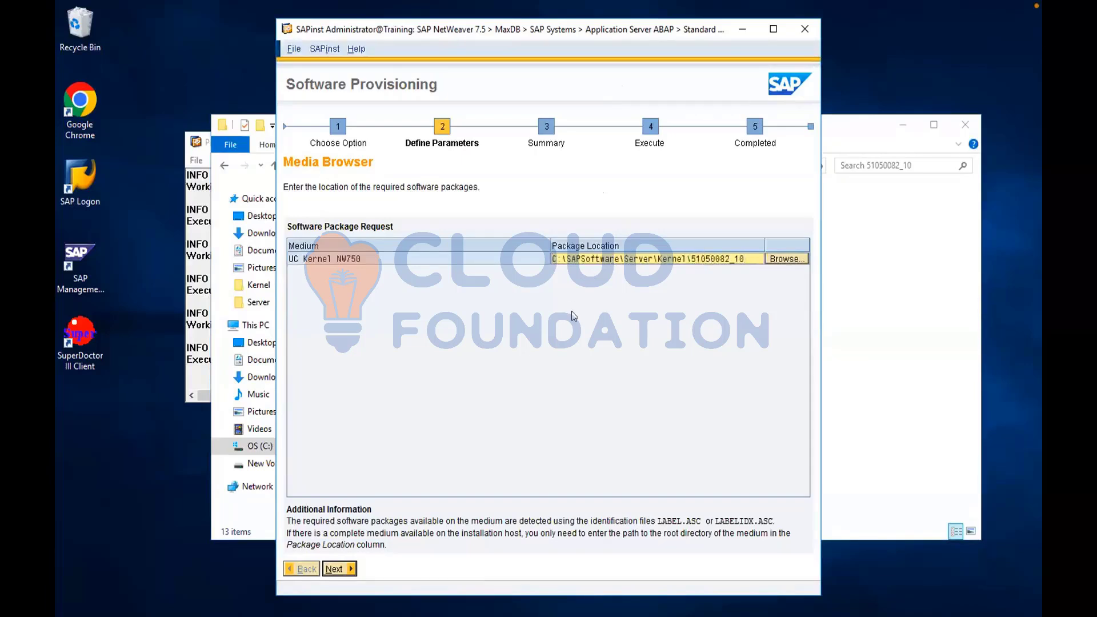
Step: Accept the UC Kernel NW750 package location and proceed to the Master Password step
click(335, 569)
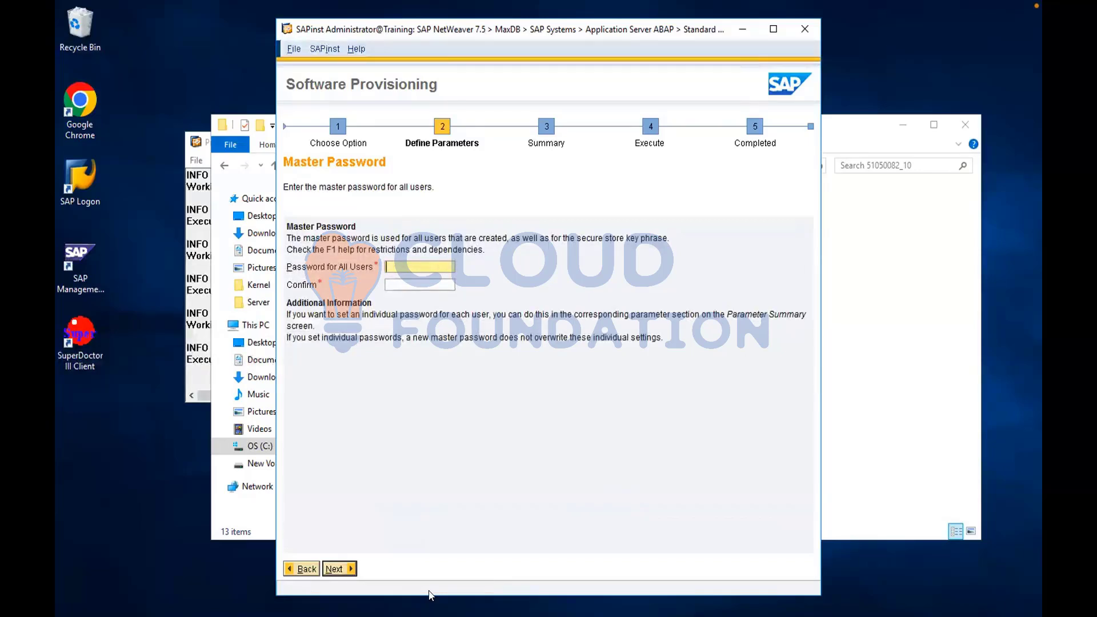
Step: Enter and confirm the master password for all users, submit it, then switch to Miro
text(*********)
click(402, 279)
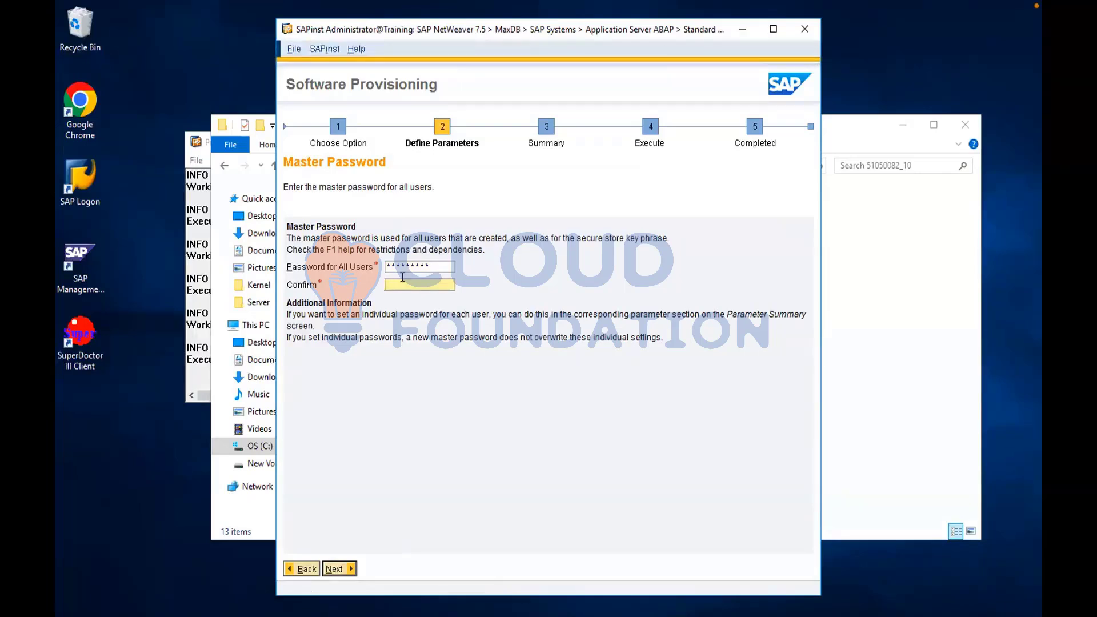
text(*********)
click(336, 567)
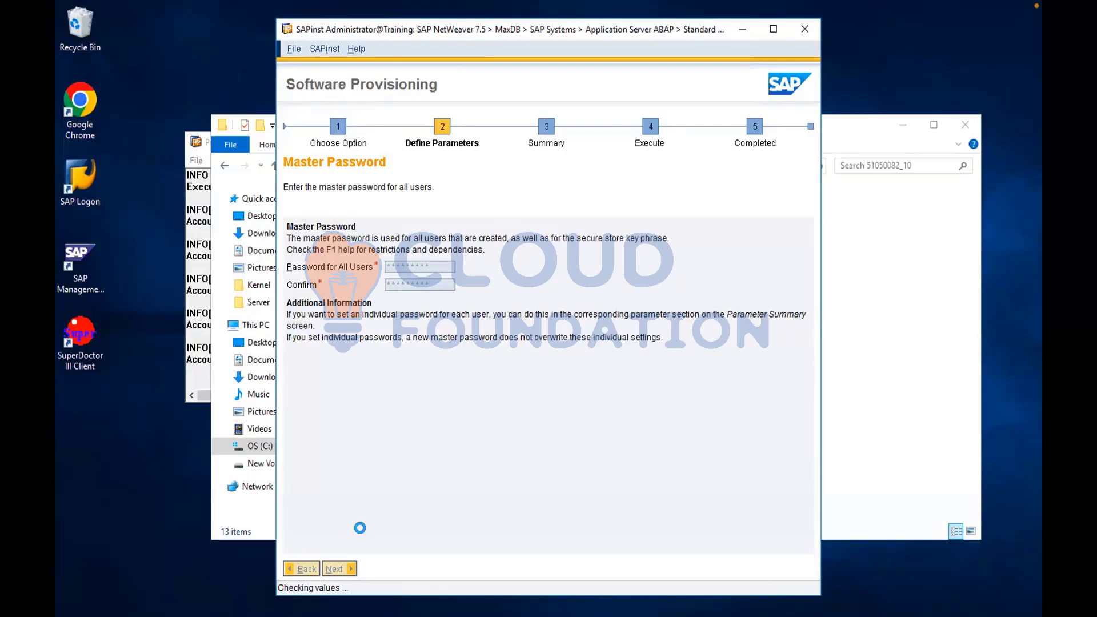
key(alt+Tab)
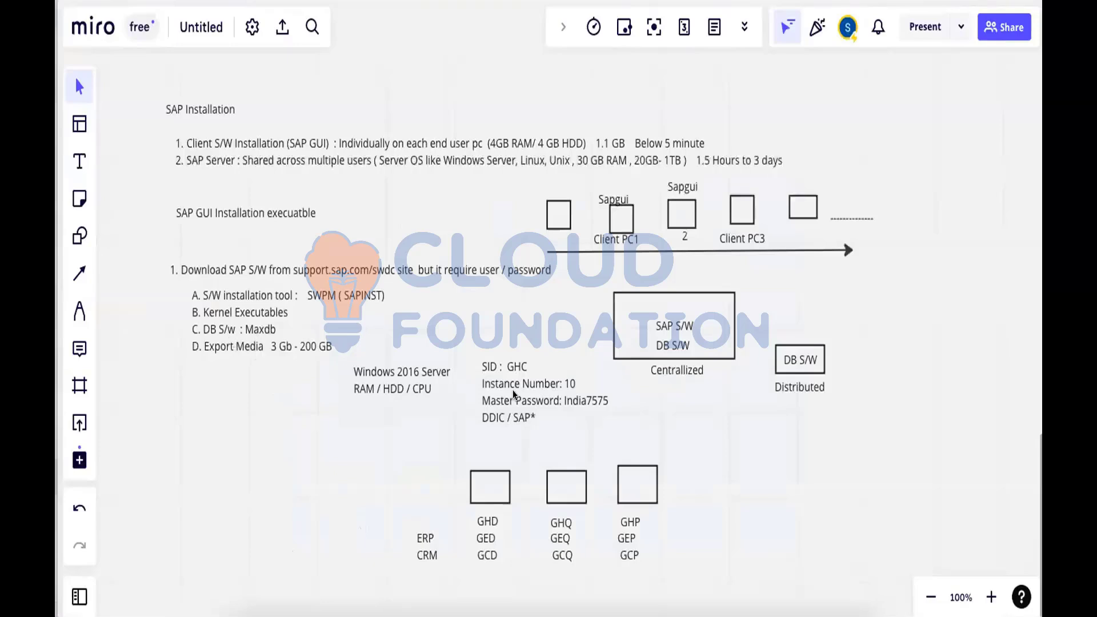
Step: Switch from Miro back to the remote Windows Training session
key(super+Tab)
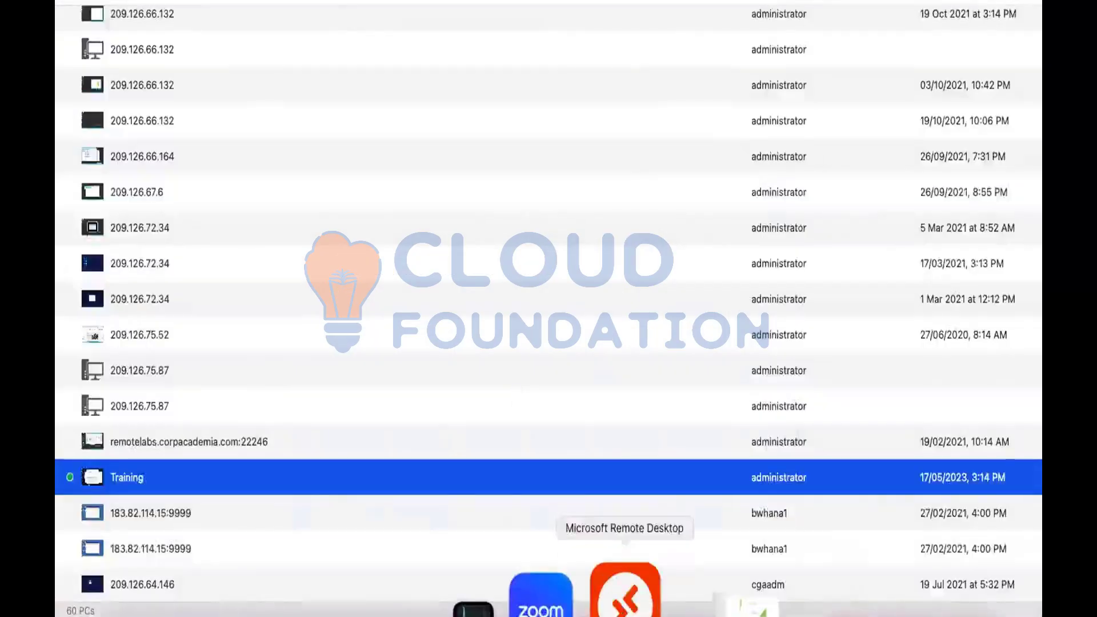
click(625, 603)
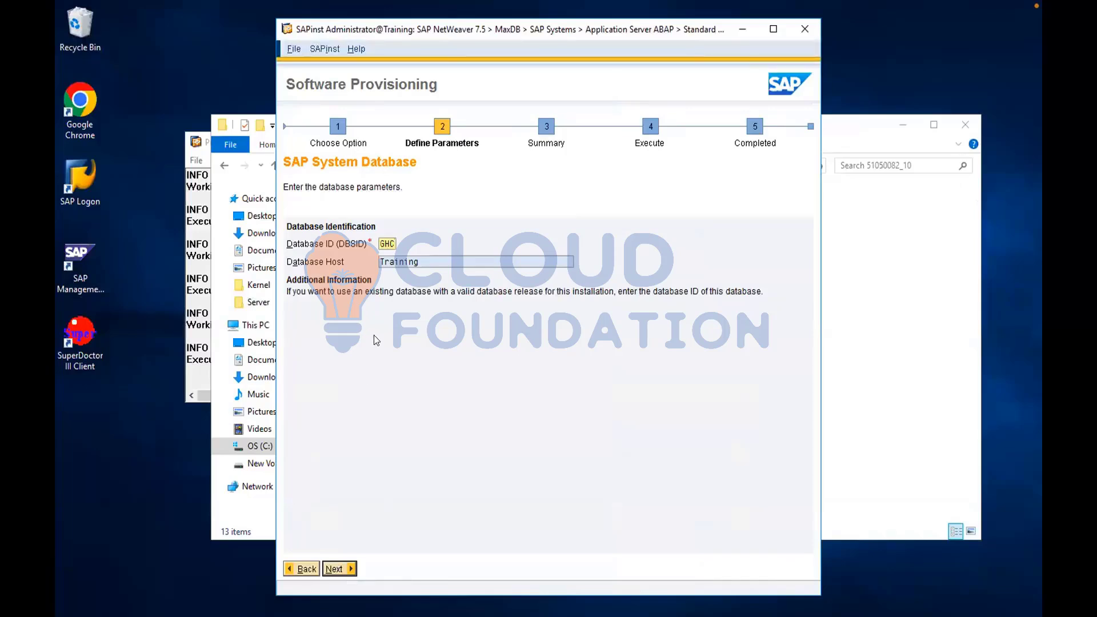
Step: Confirm GHC as the database ID on host Training and submit the database page
click(386, 246)
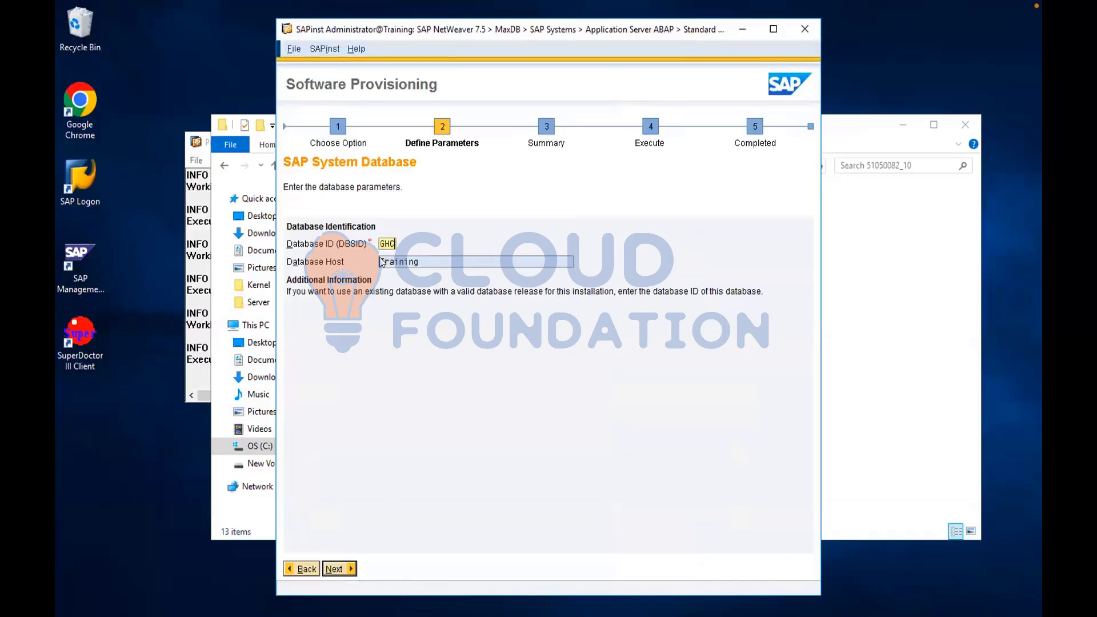
click(337, 569)
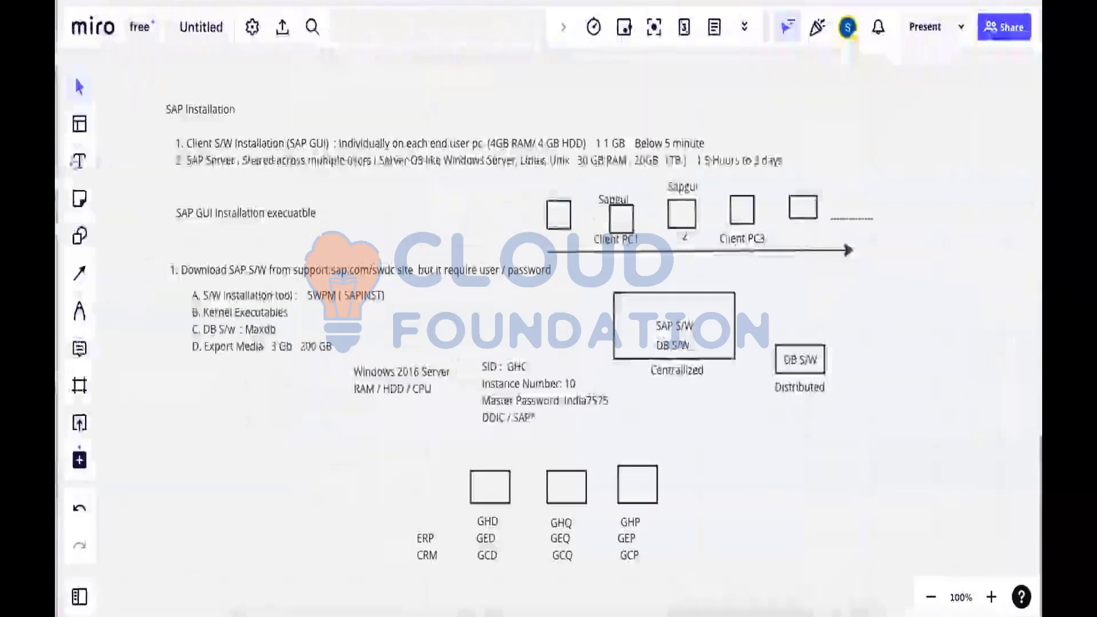
Step: Add a ServerA text label under Centrallized
click(672, 384)
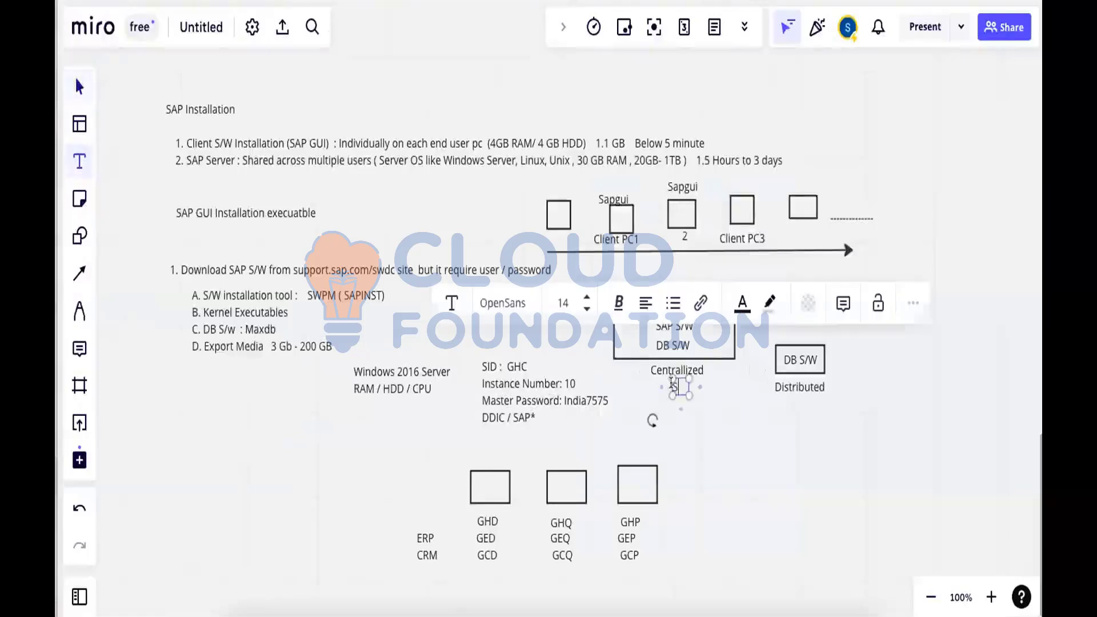
text(Serve)
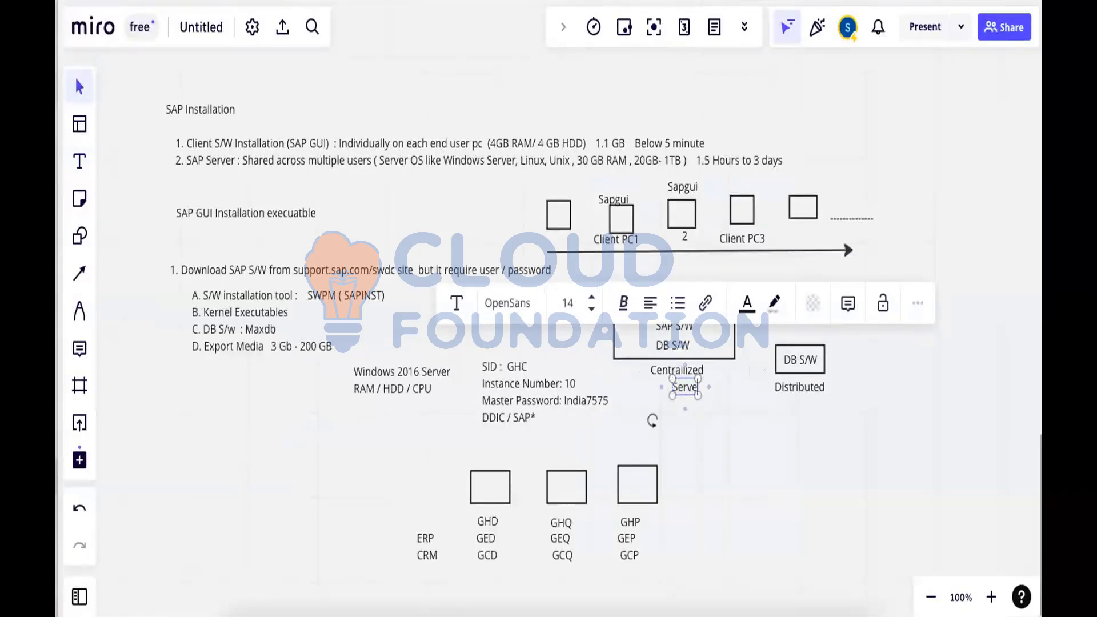
text(rA)
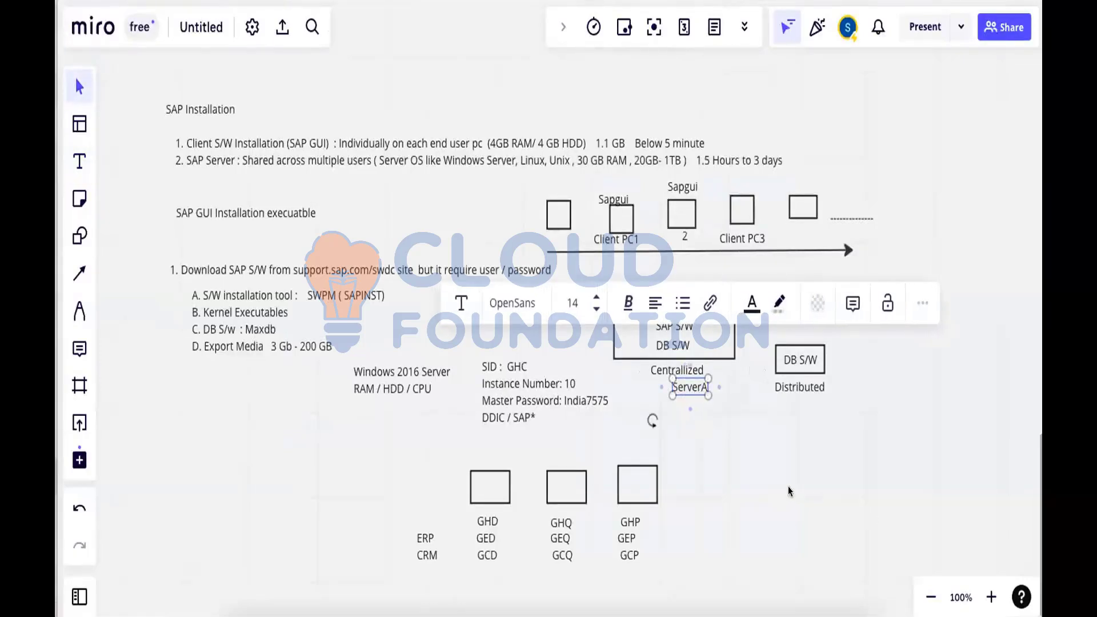
key(Escape)
Step: Copy the label under Distributed and rename the copy to ServerB
click(683, 390)
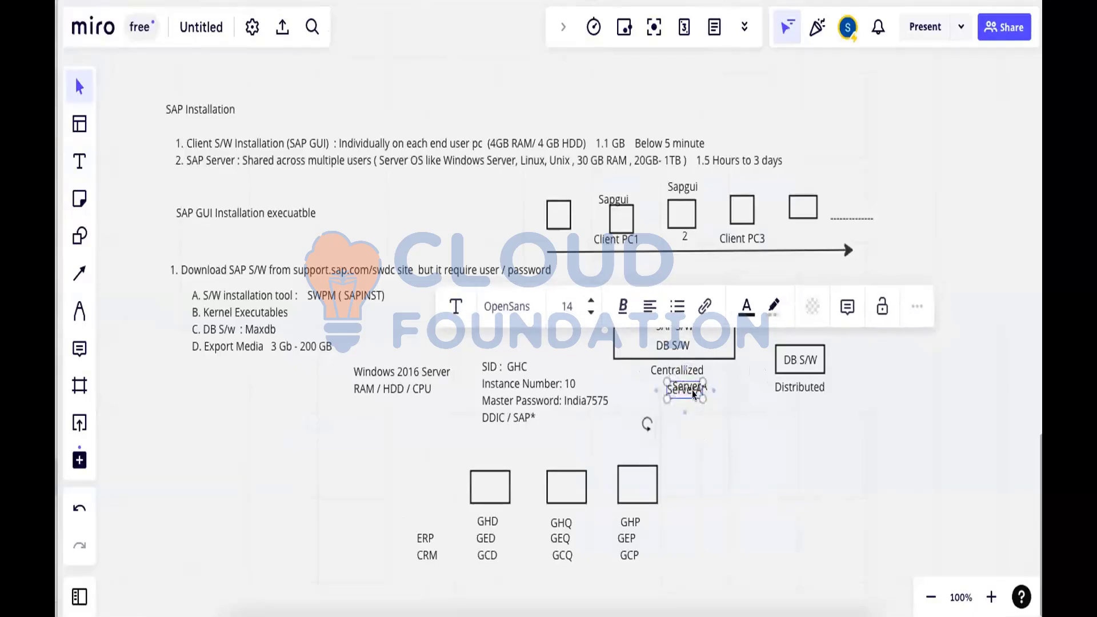
drag(684, 391, 814, 406)
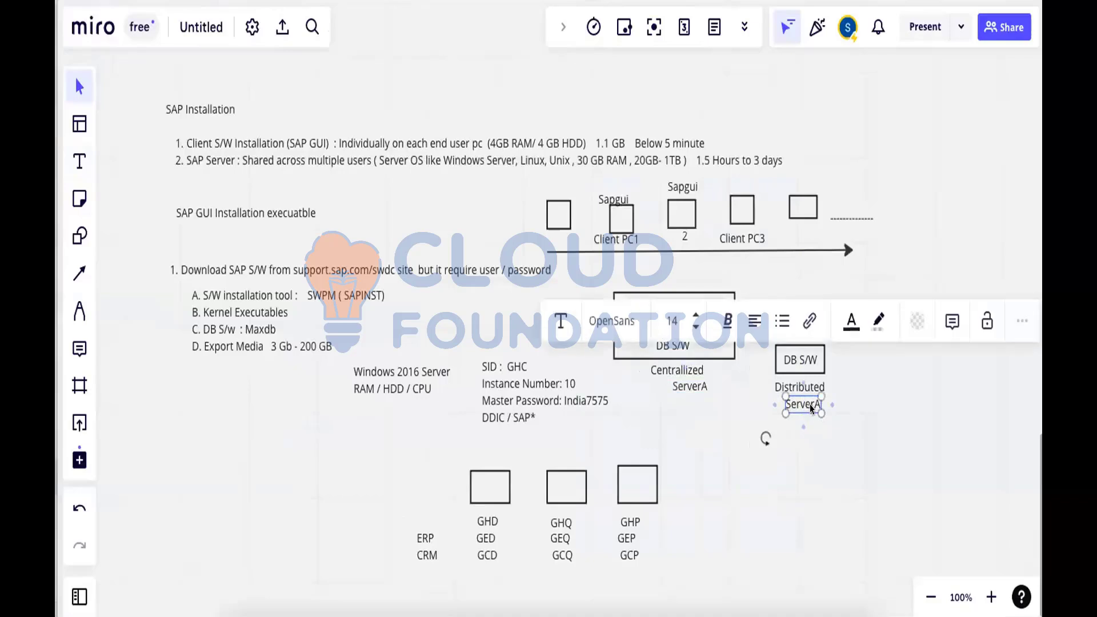
double_click(812, 403)
key(Right)
key(BackSpace)
text(B)
click(850, 432)
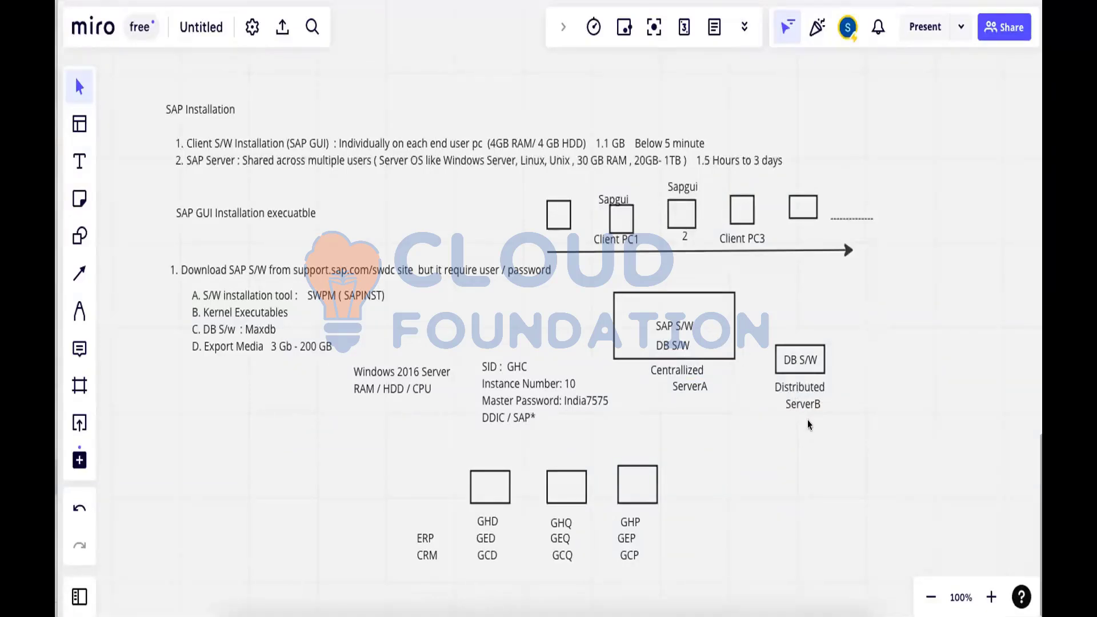
Step: Return to the remote session and answer No to repeating the prerequisite checks
key(super+Tab)
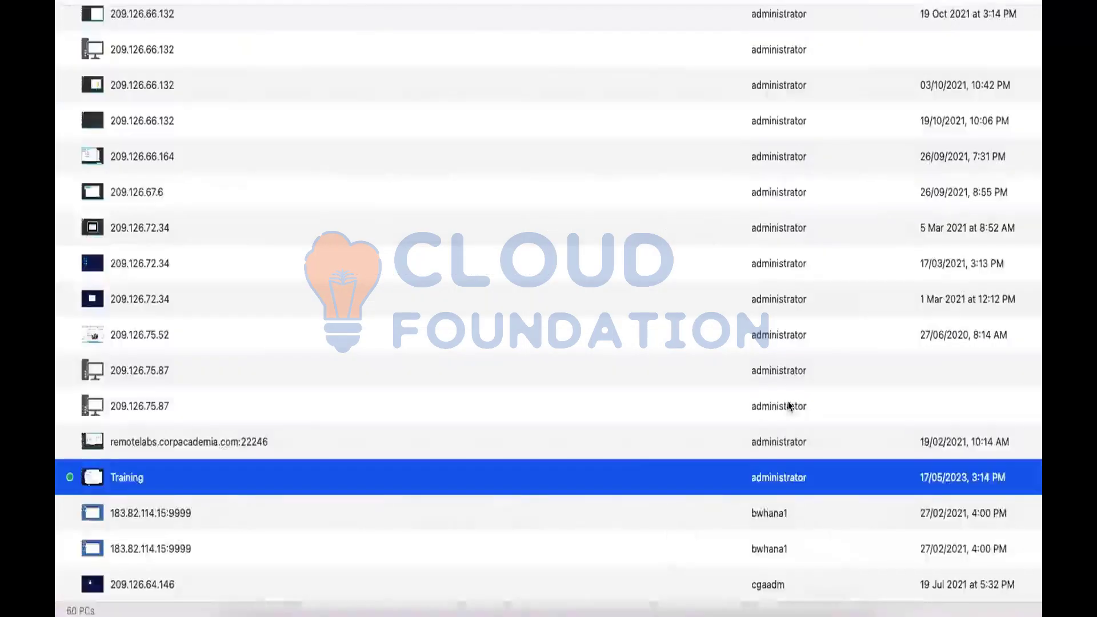
click(627, 605)
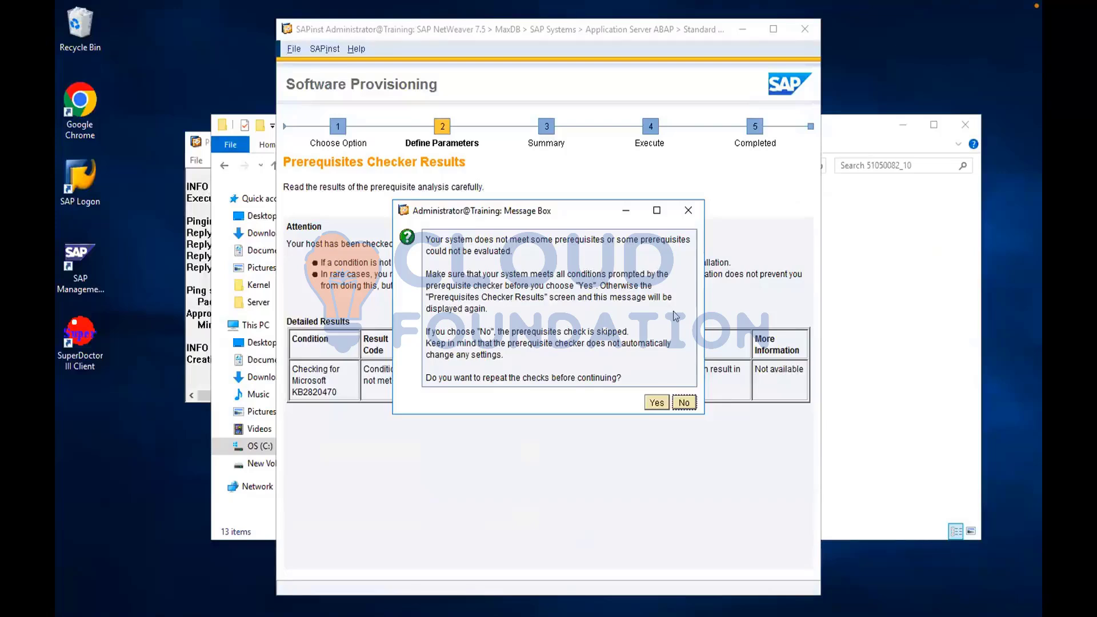
click(684, 404)
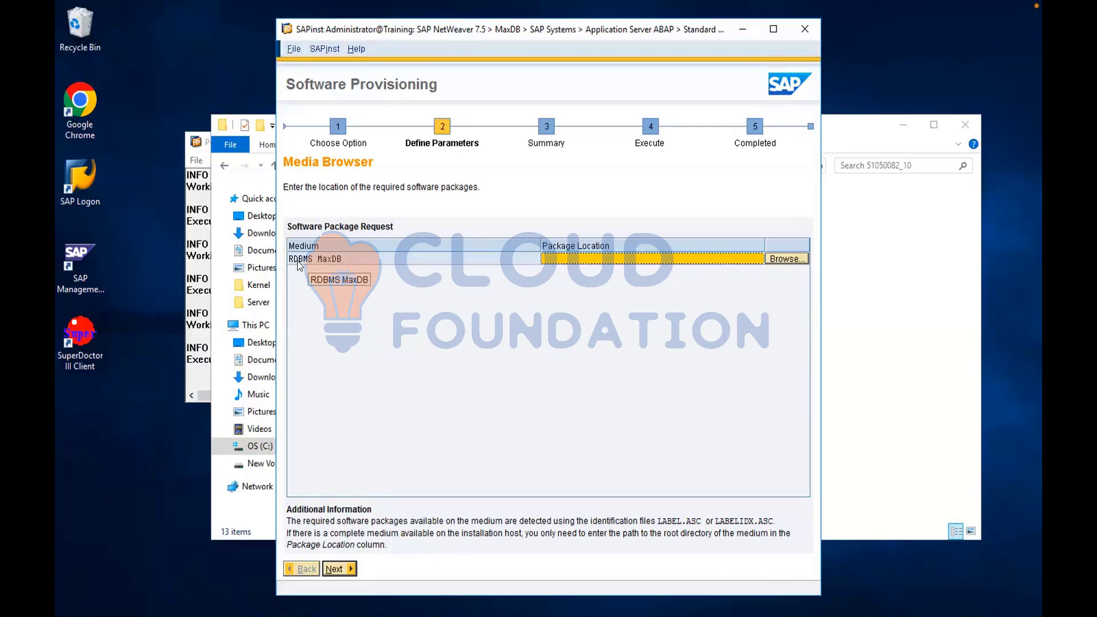
Step: Open the MaxDB 7.9 folder under C:\SAPSoftware\Server\DB\51049570_14 and copy its path
click(881, 363)
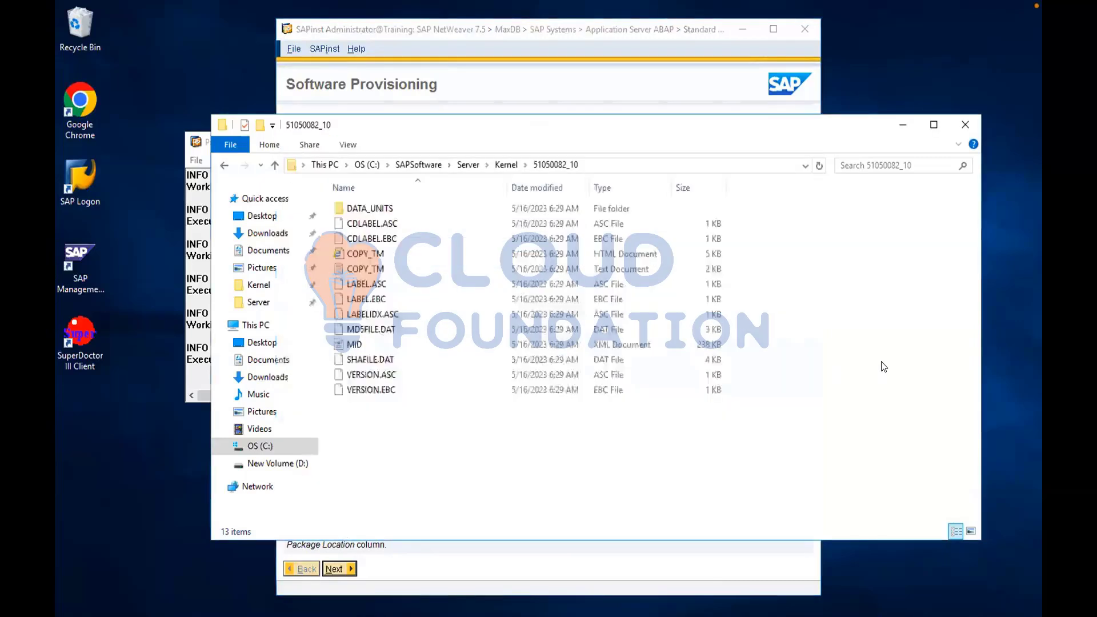
click(467, 164)
double_click(347, 210)
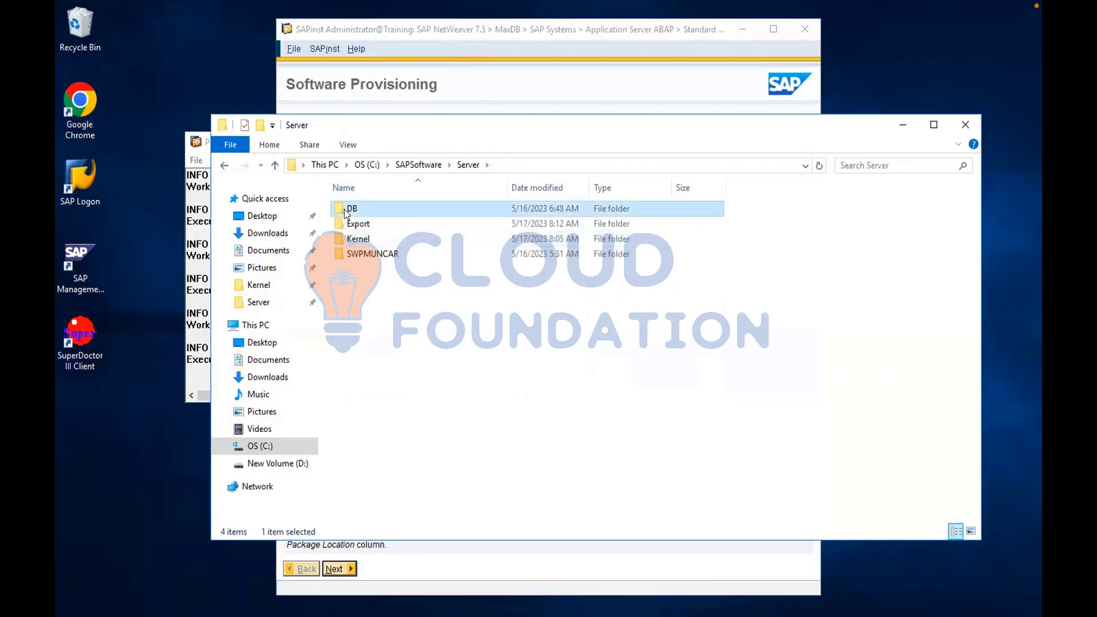
double_click(347, 210)
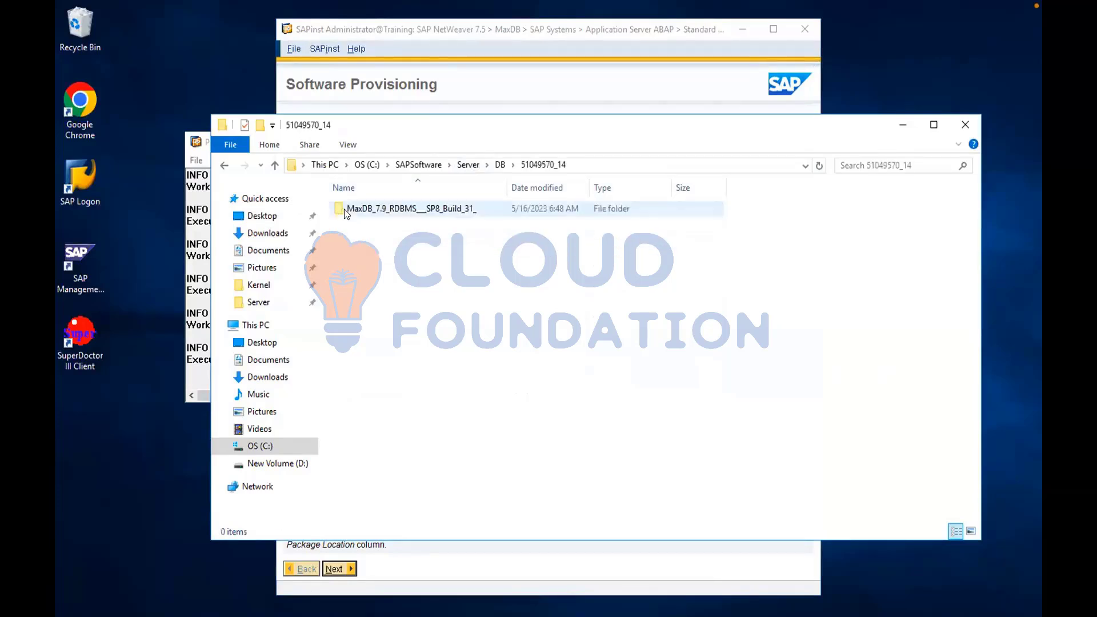
double_click(345, 210)
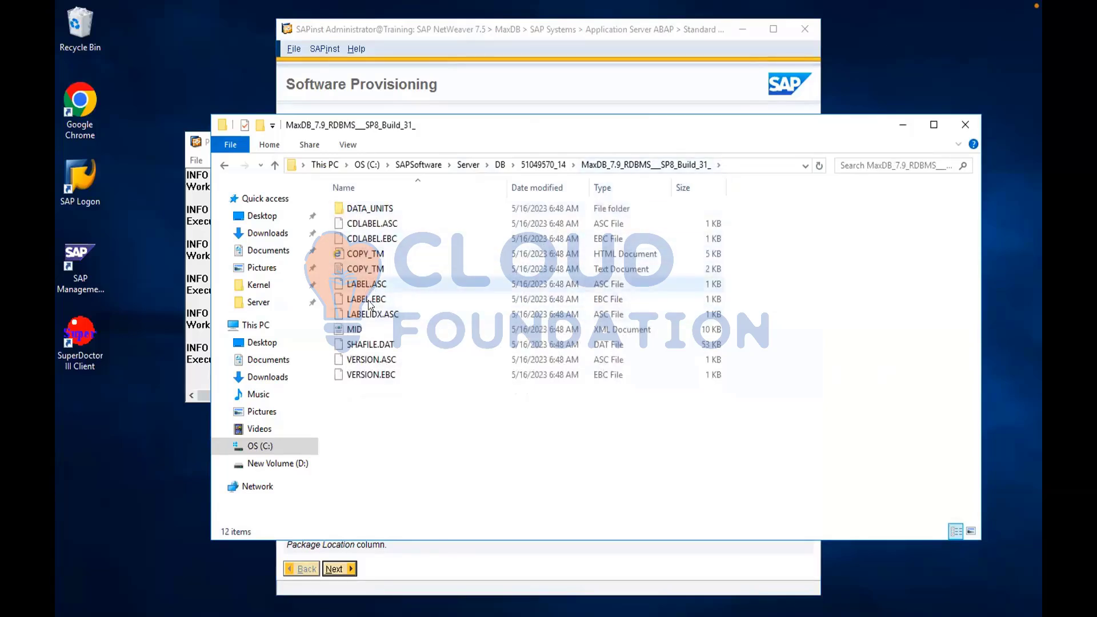
click(746, 161)
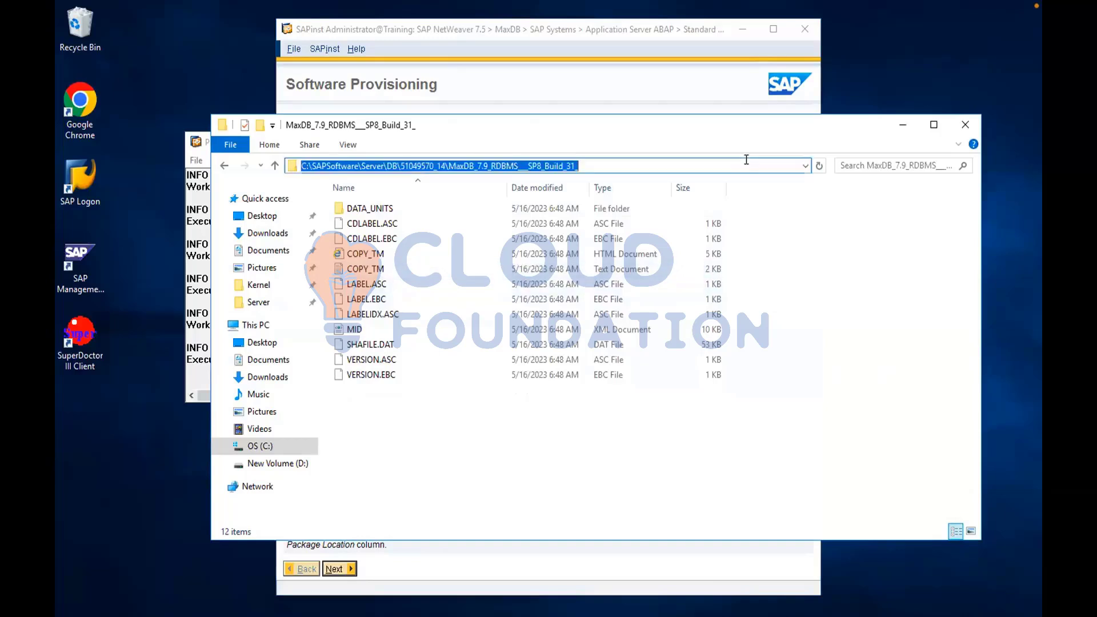
Step: Paste the MaxDB folder path as the RDBMS package location and continue
click(719, 91)
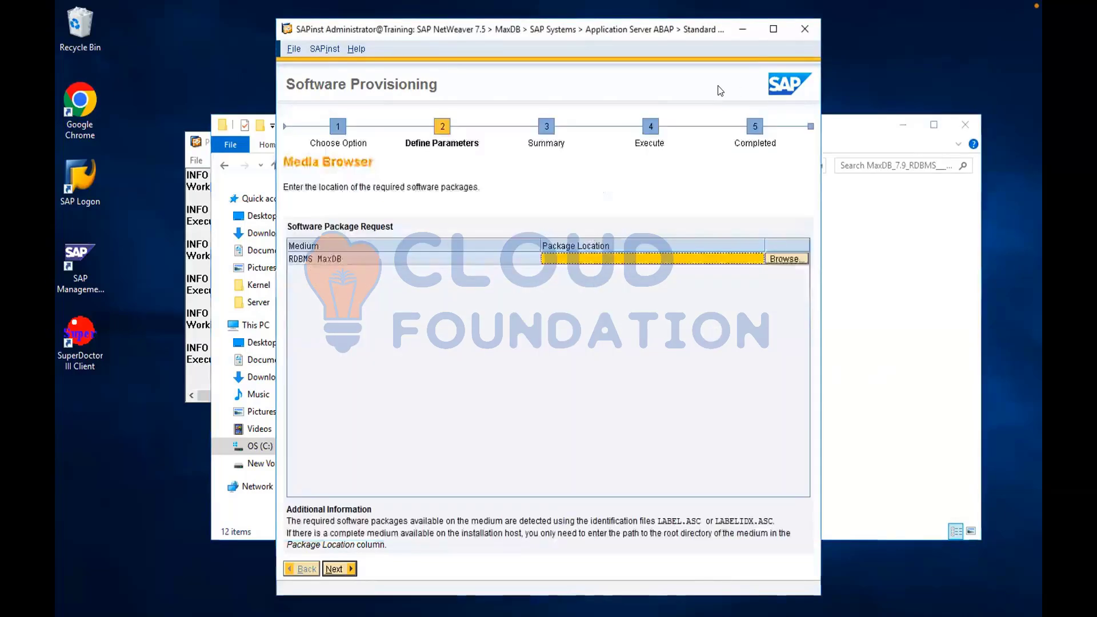
click(598, 257)
key(ctrl+v)
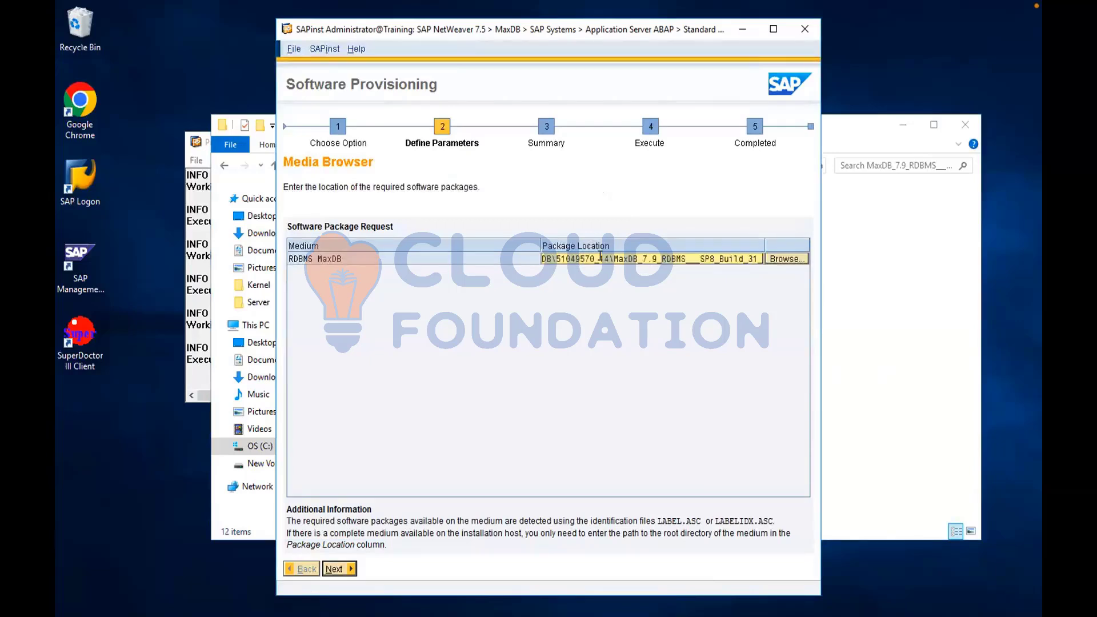
click(335, 568)
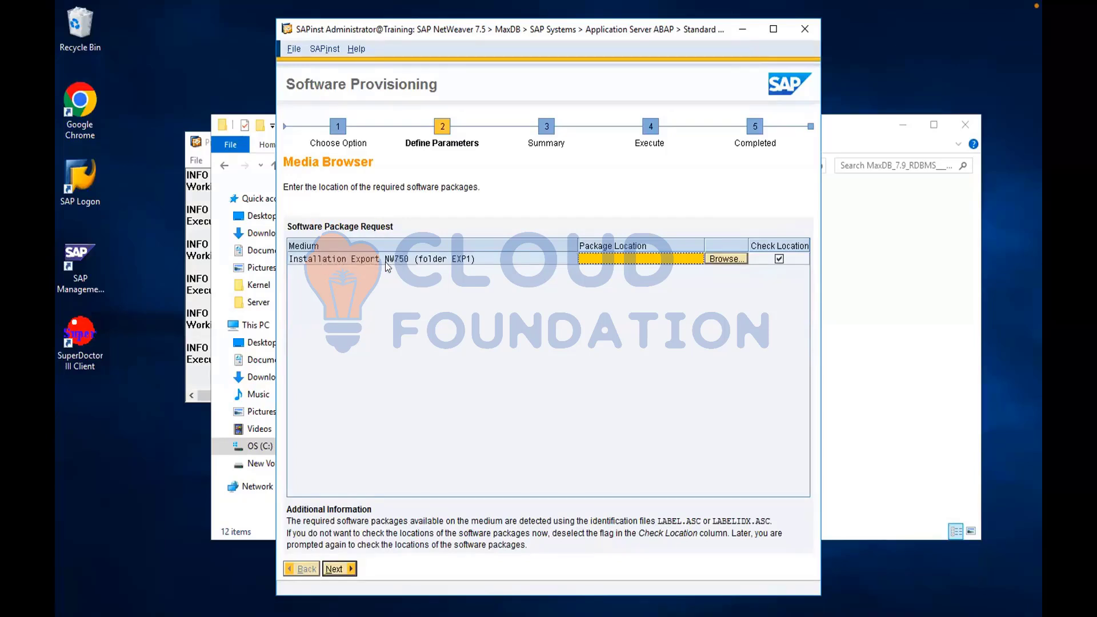
Step: Select the Installation Export NW750 medium and copy the path of Downloads\Export\51050042_3
click(360, 262)
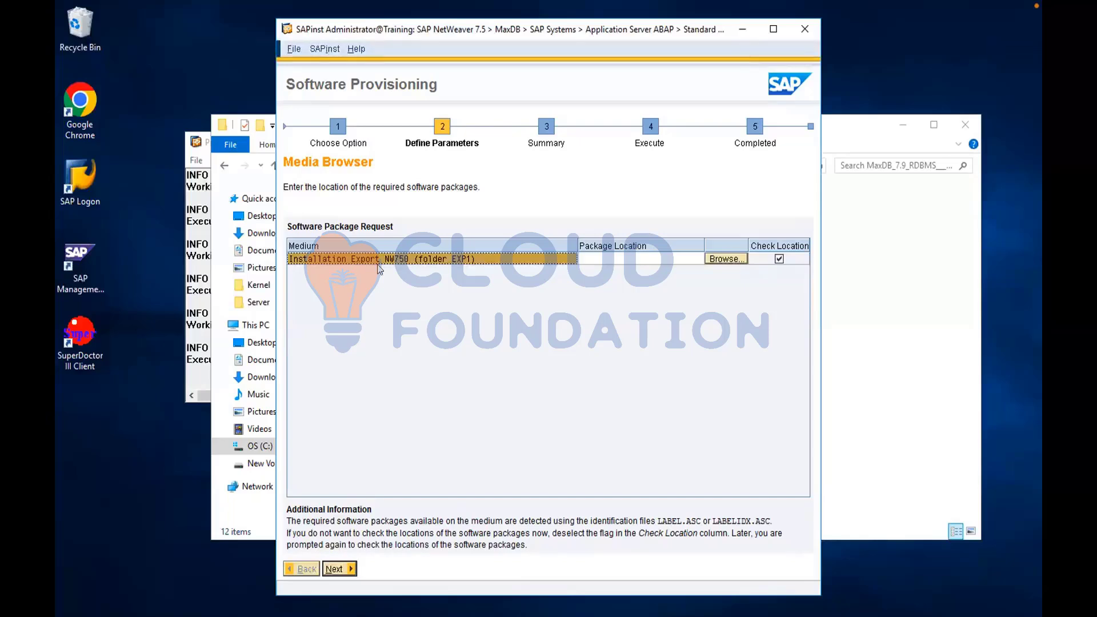
click(863, 328)
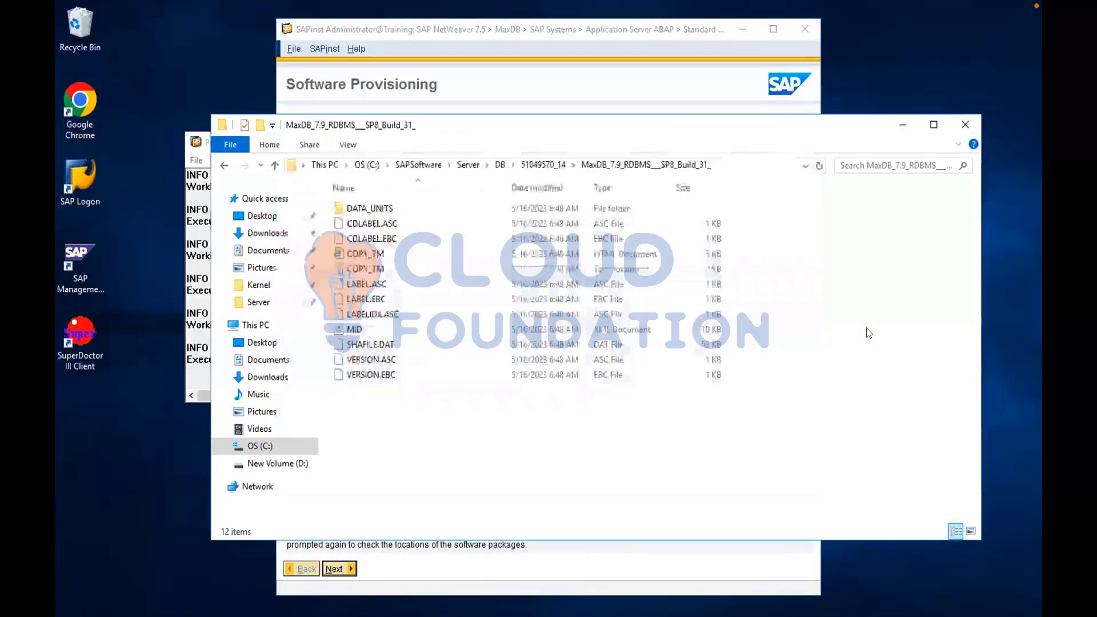
click(257, 234)
double_click(351, 210)
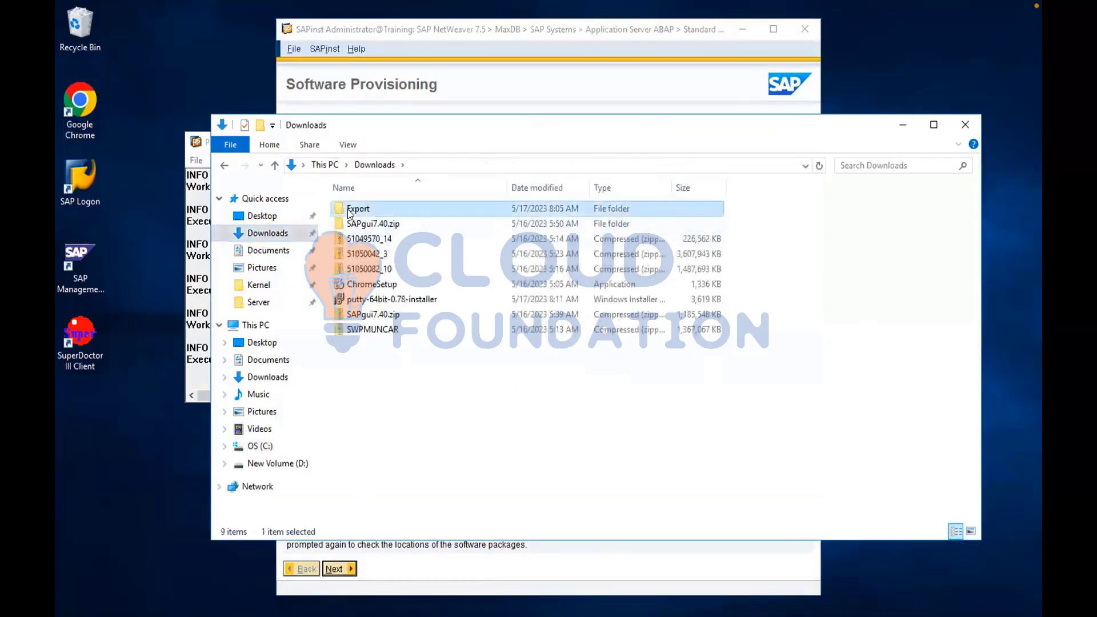
double_click(350, 211)
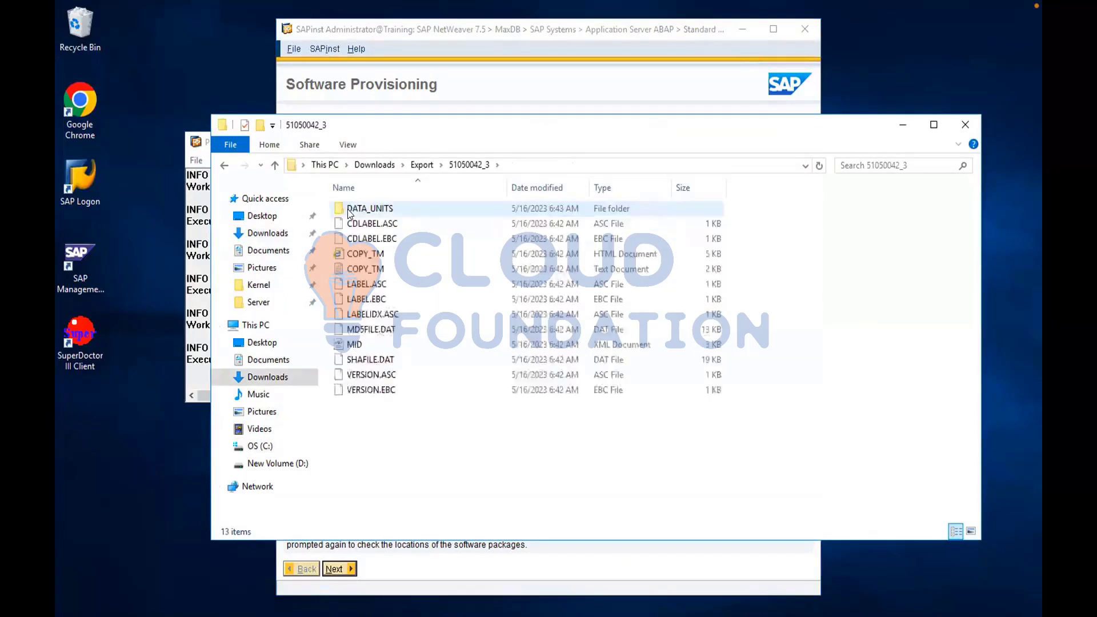
click(533, 164)
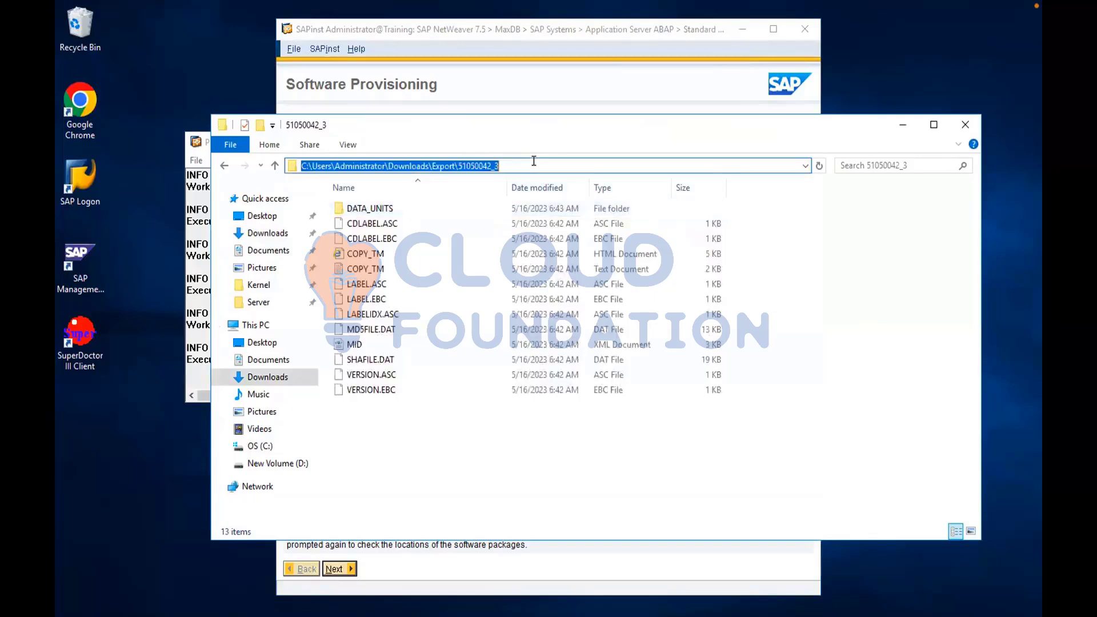
Step: Paste the export folder path as the Package Location and submit it
click(657, 79)
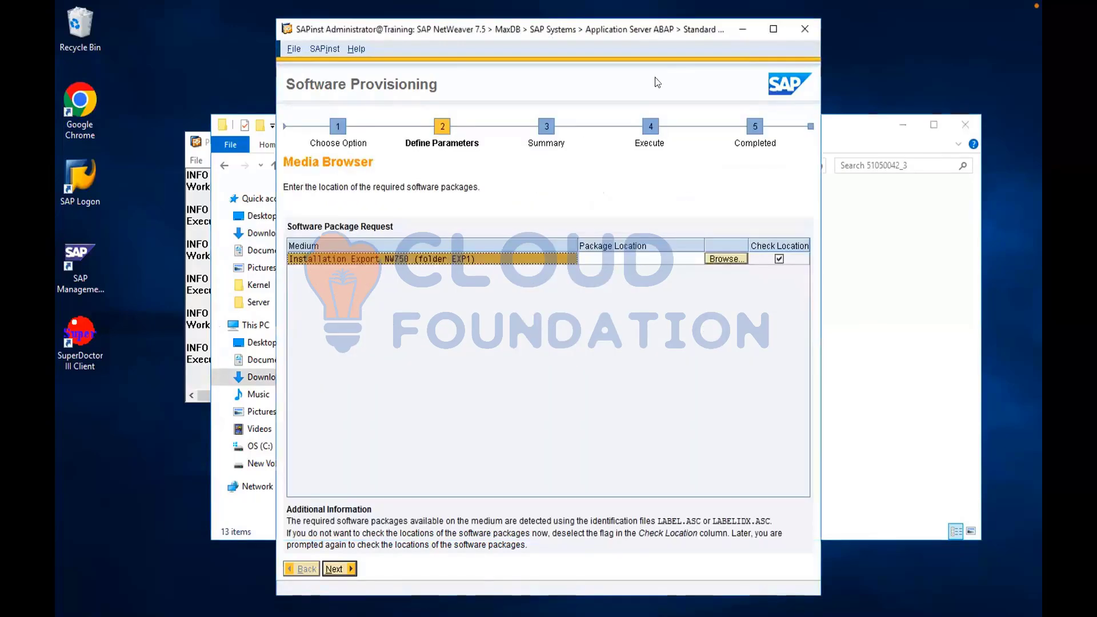
click(598, 258)
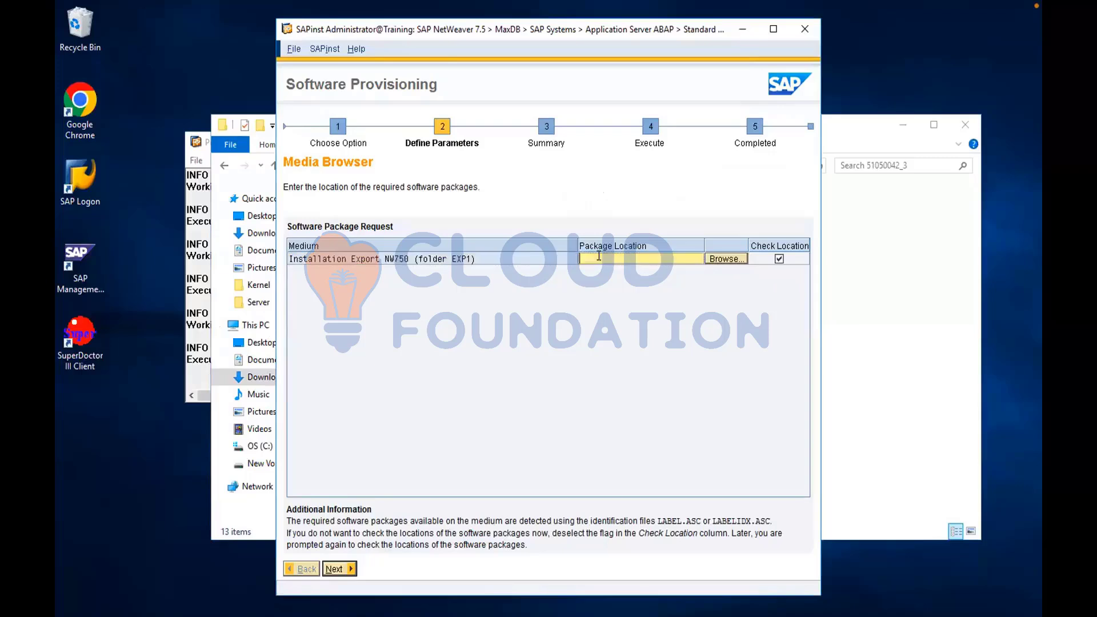
key(ctrl+v)
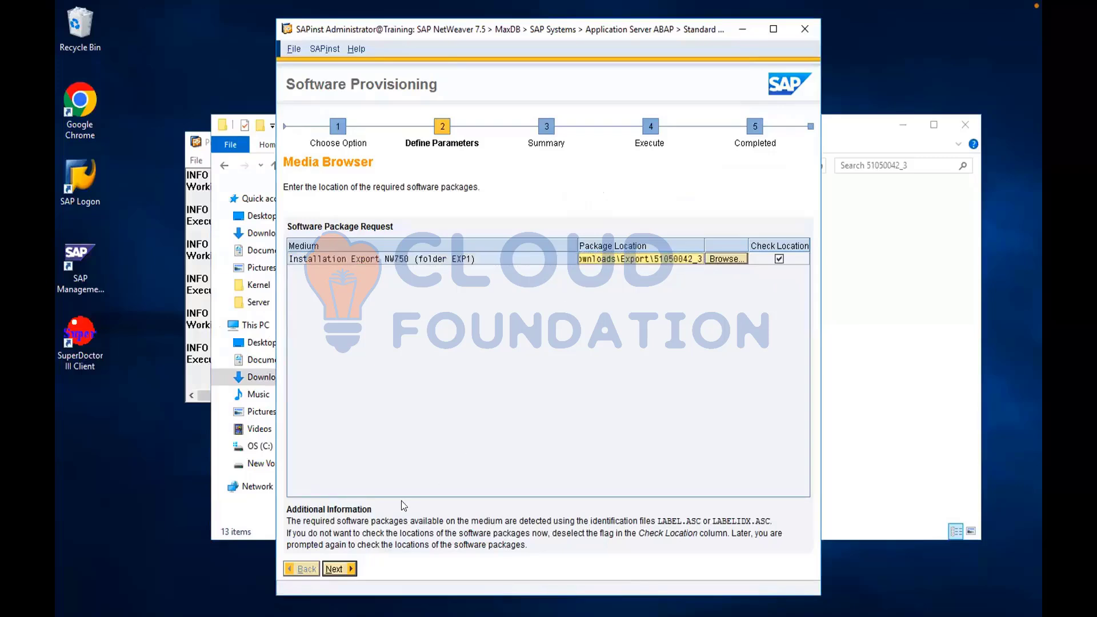
click(333, 569)
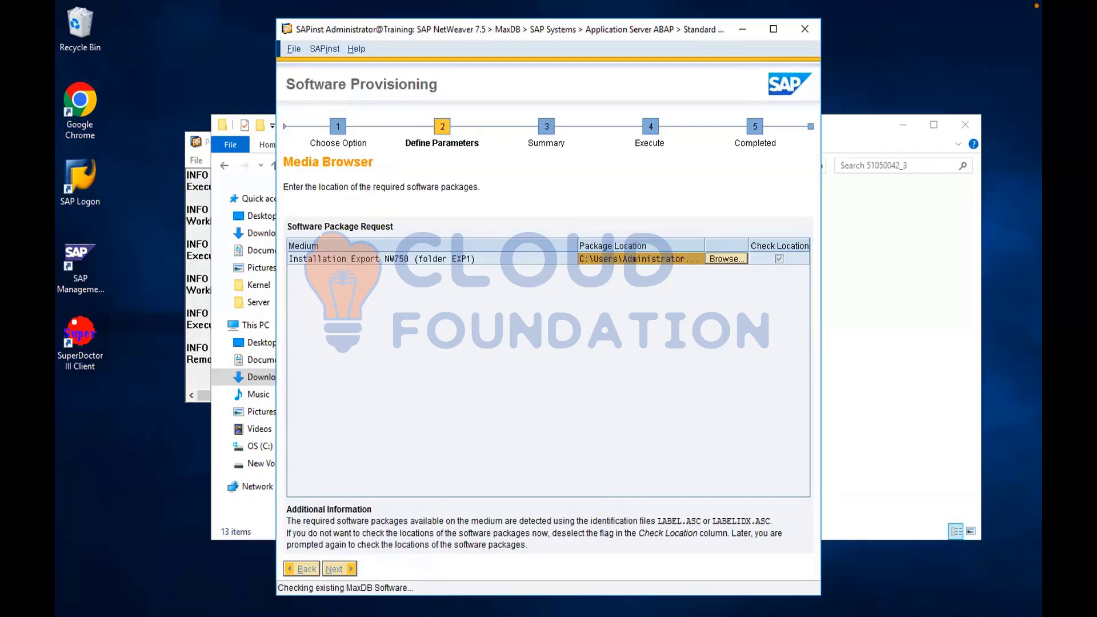
key(ctrl+shift+Escape)
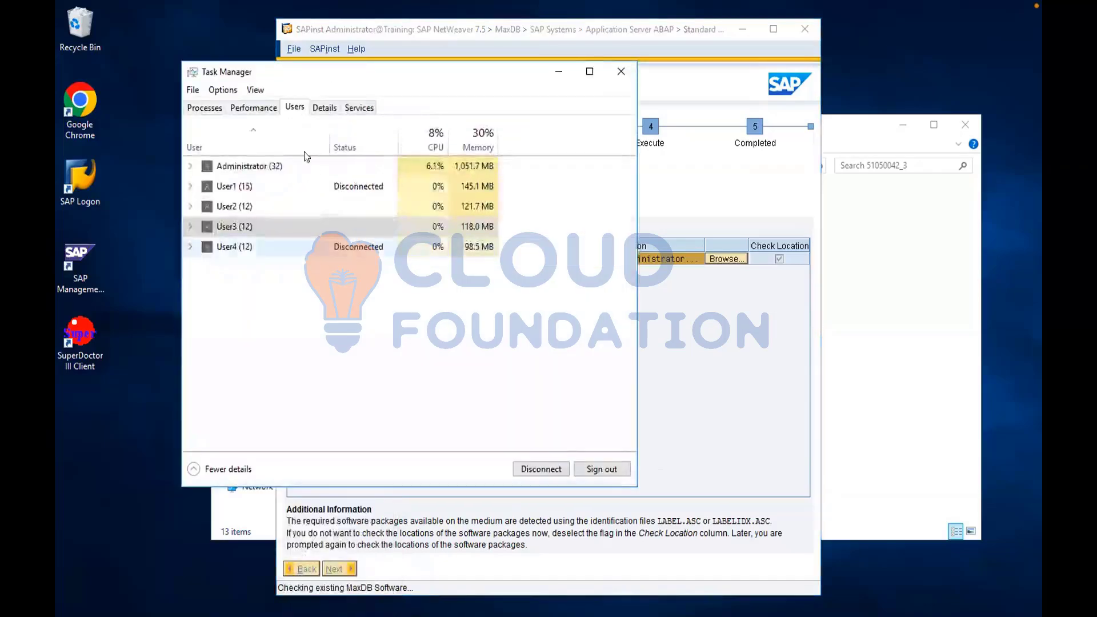
click(251, 109)
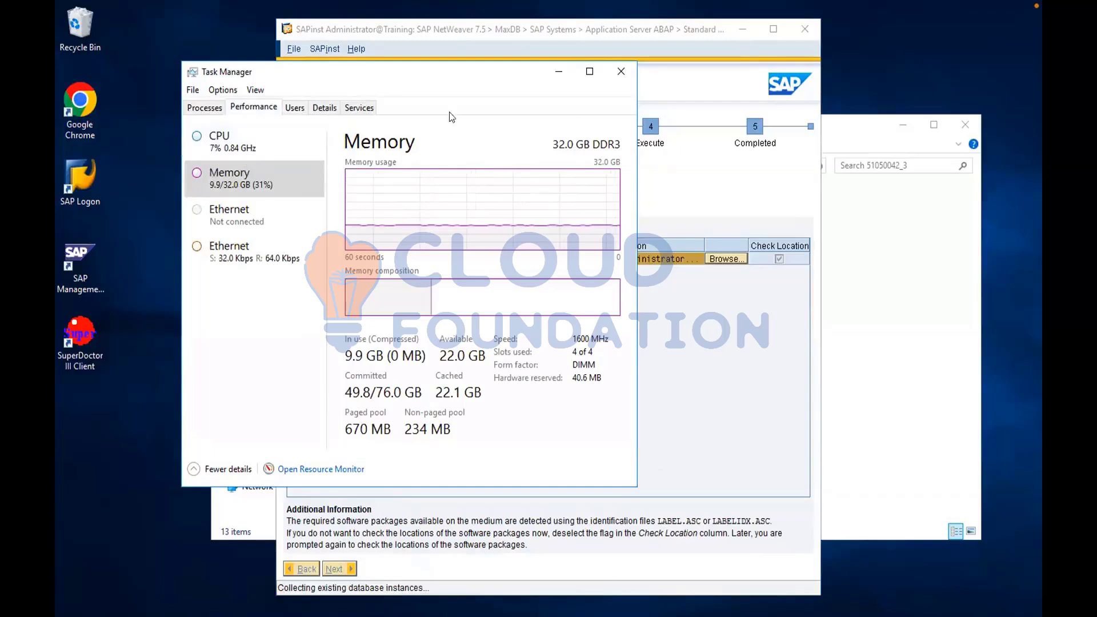
click(559, 71)
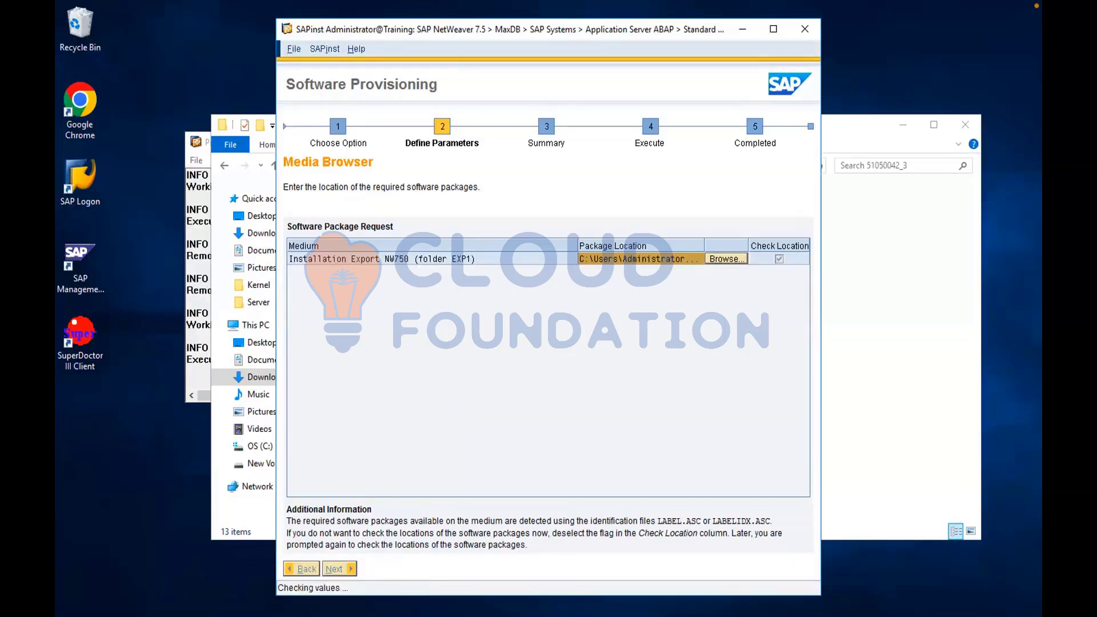
mouse_move(216, 576)
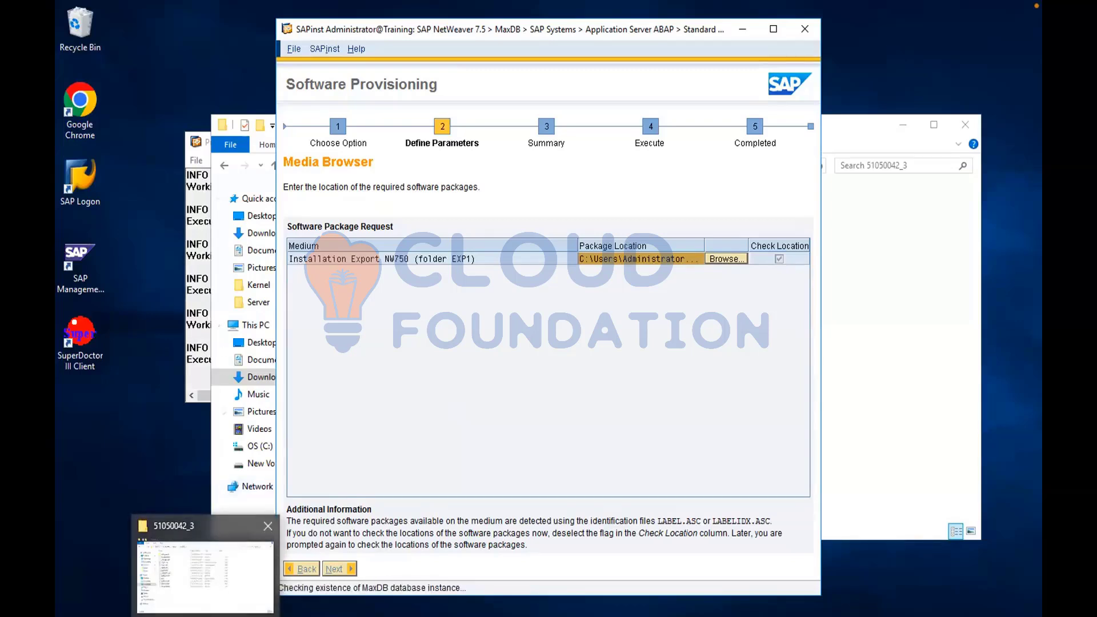
Step: Show This PC in the Explorer window, then minimize it so SAPinst reaches Declustering / Depooling
click(217, 577)
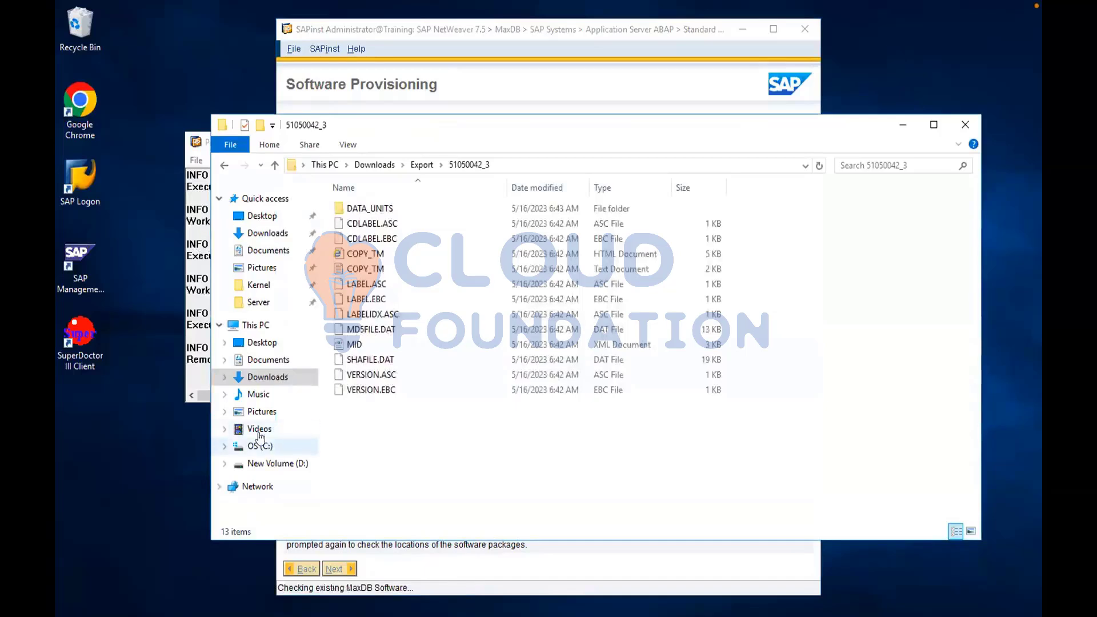
click(256, 325)
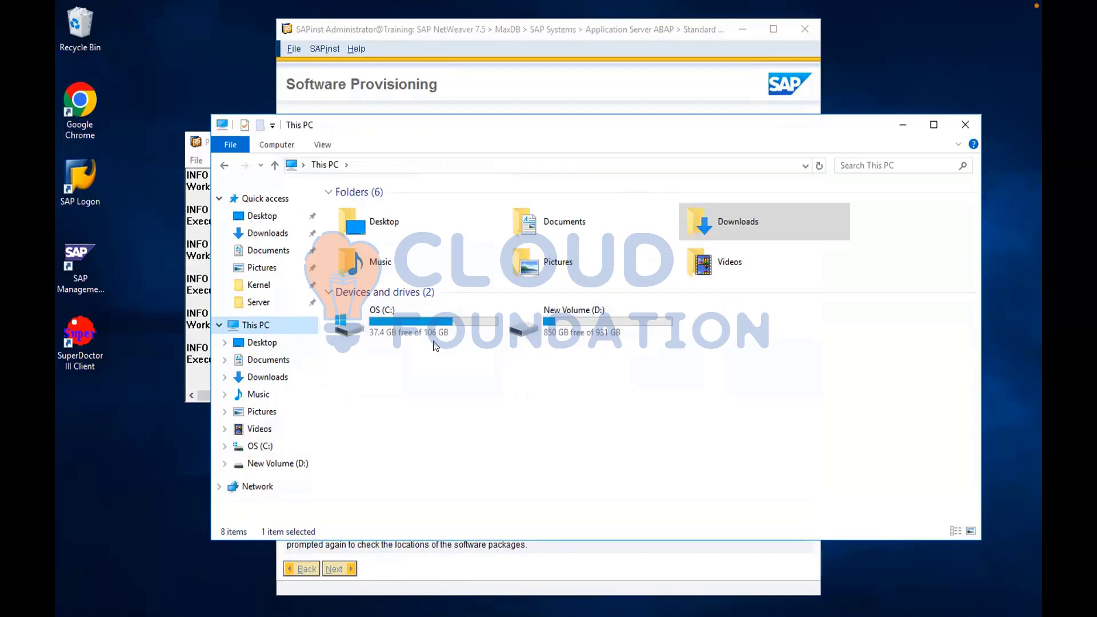
click(902, 126)
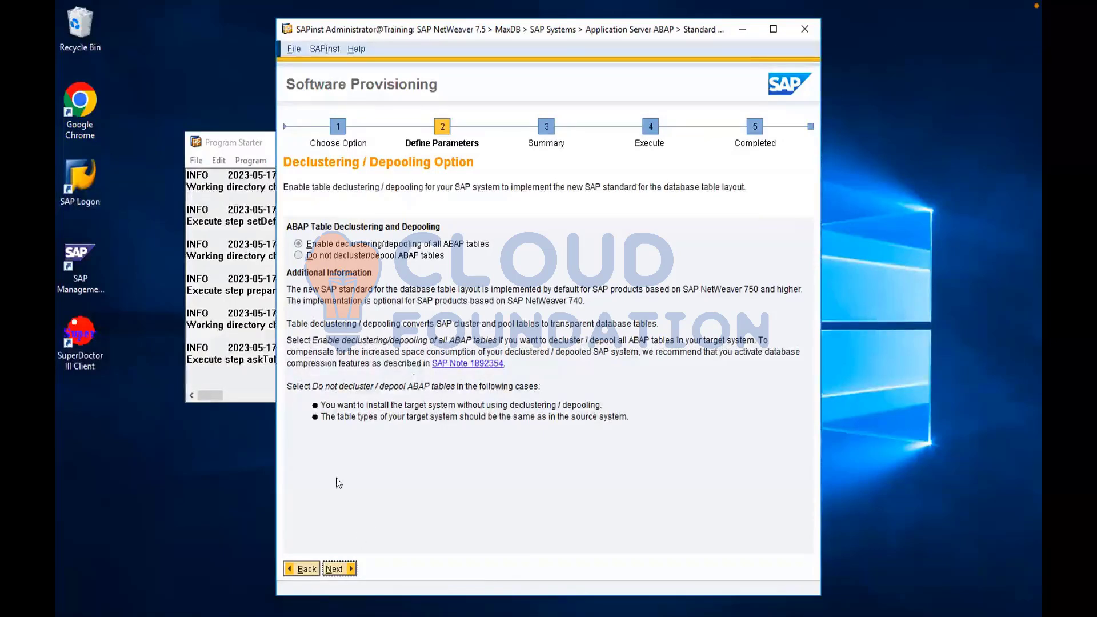
Step: Keep declustering/depooling of all ABAP tables enabled and advance to the SLD Destination step
click(332, 569)
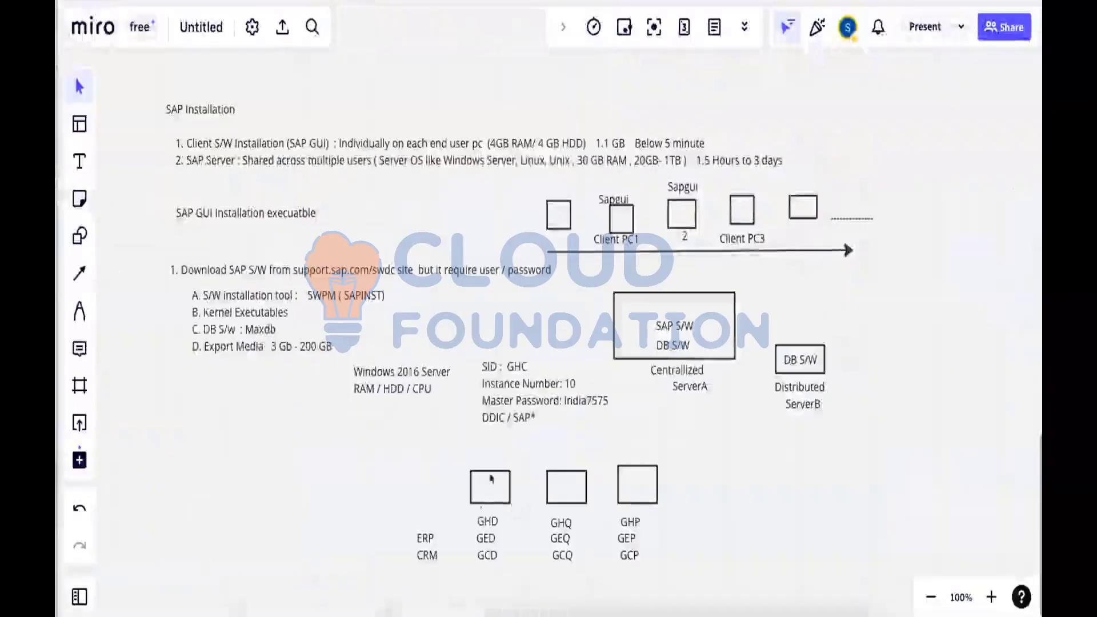
Step: Draw two boxes on the board labelled 'Solmans' and 'SLD'
click(80, 235)
drag(304, 460, 358, 485)
text(Solman)
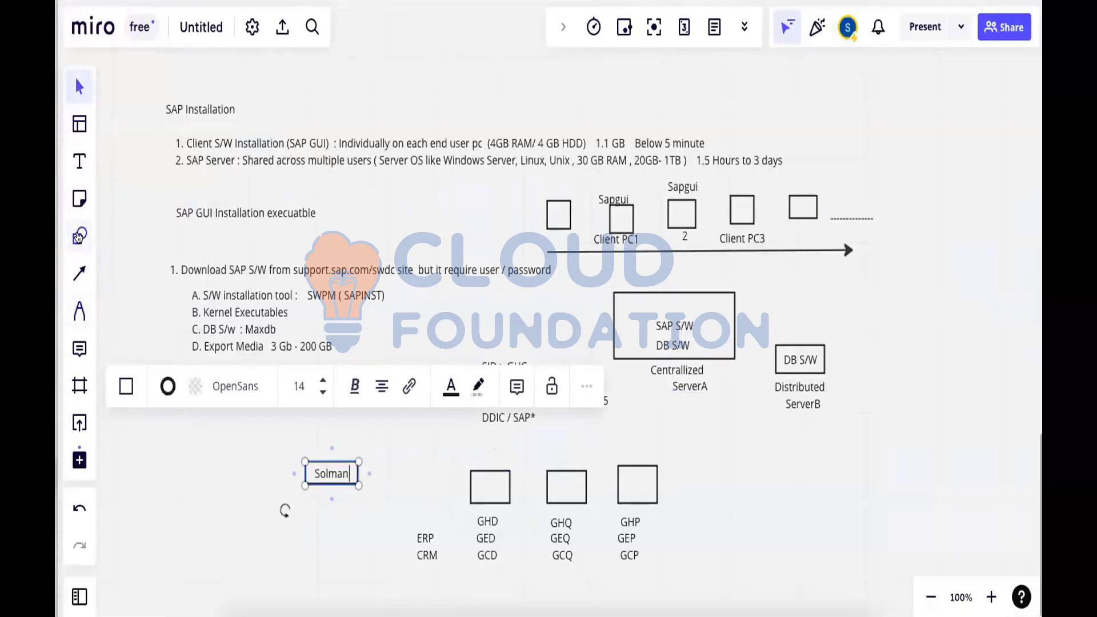
text(s)
drag(385, 426, 421, 455)
text(SLD)
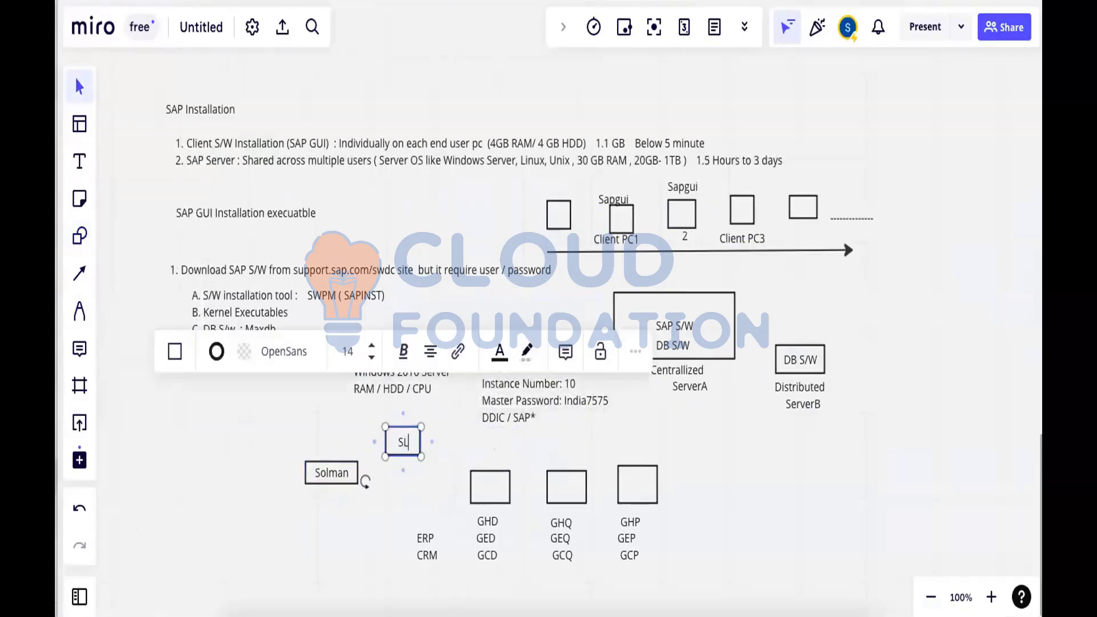
Step: Draw arrows from GHD and GHQ to SLD, and from SLD to Solman
click(79, 273)
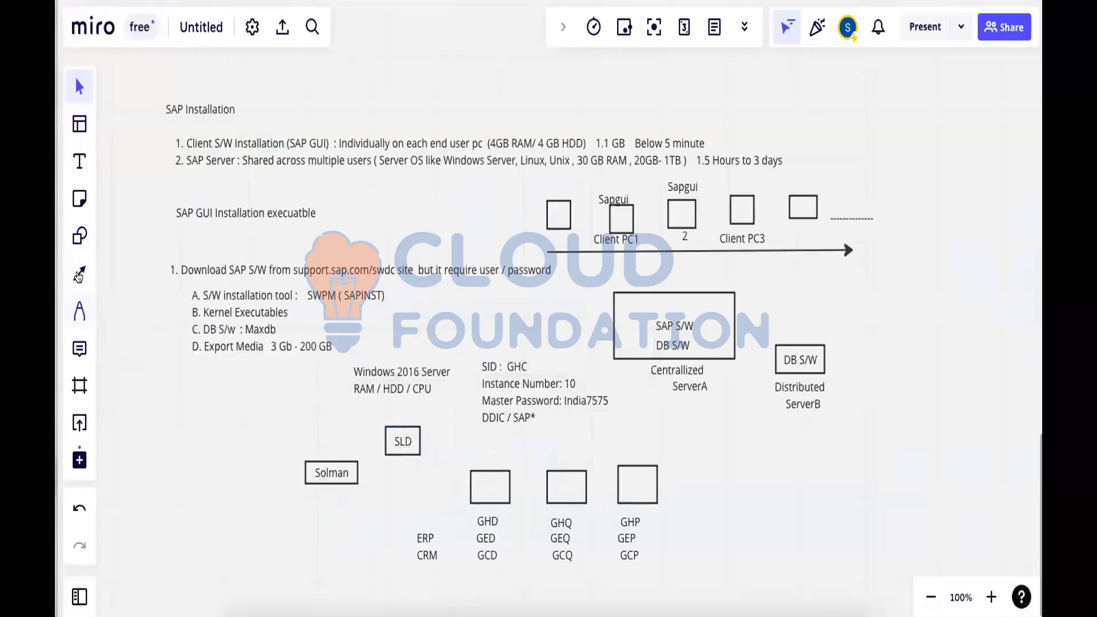
drag(472, 462, 421, 442)
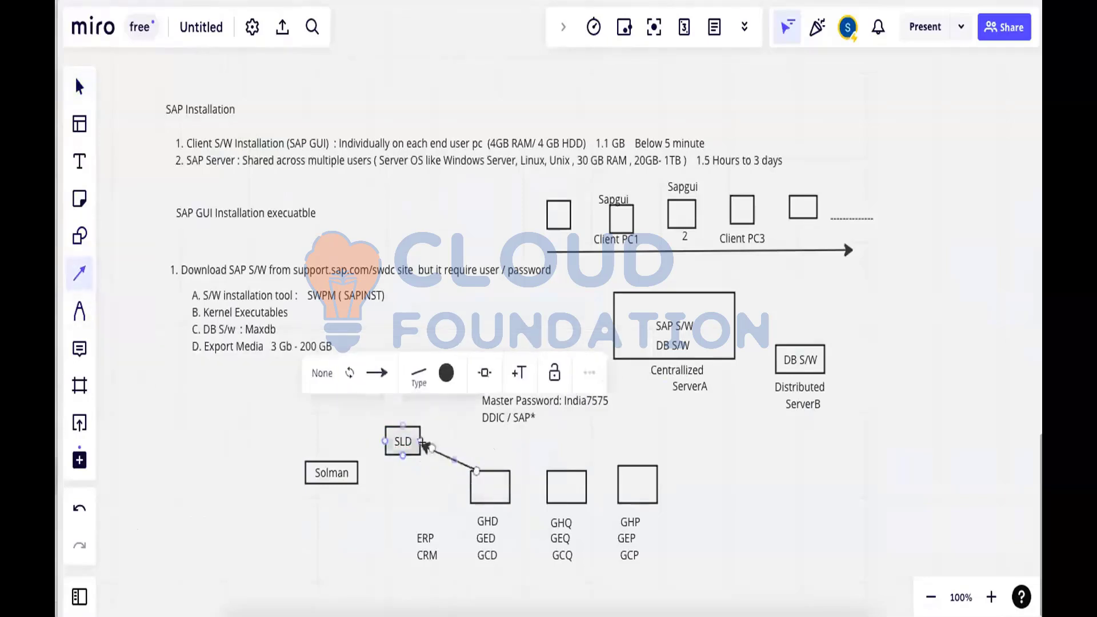
click(79, 273)
drag(548, 470, 423, 438)
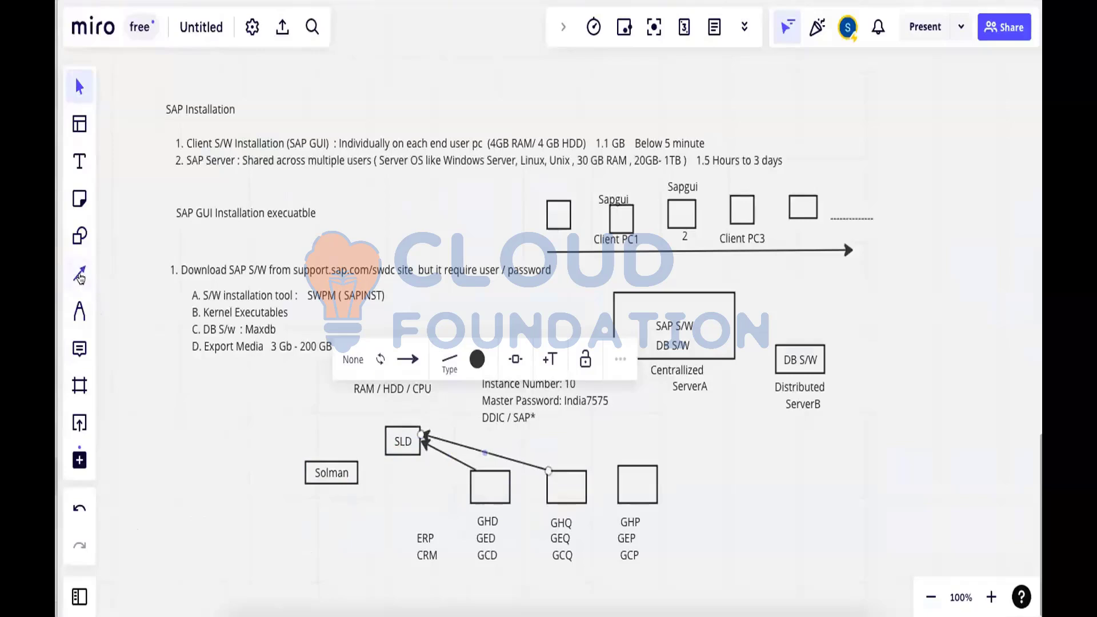
key(l)
drag(382, 451, 359, 472)
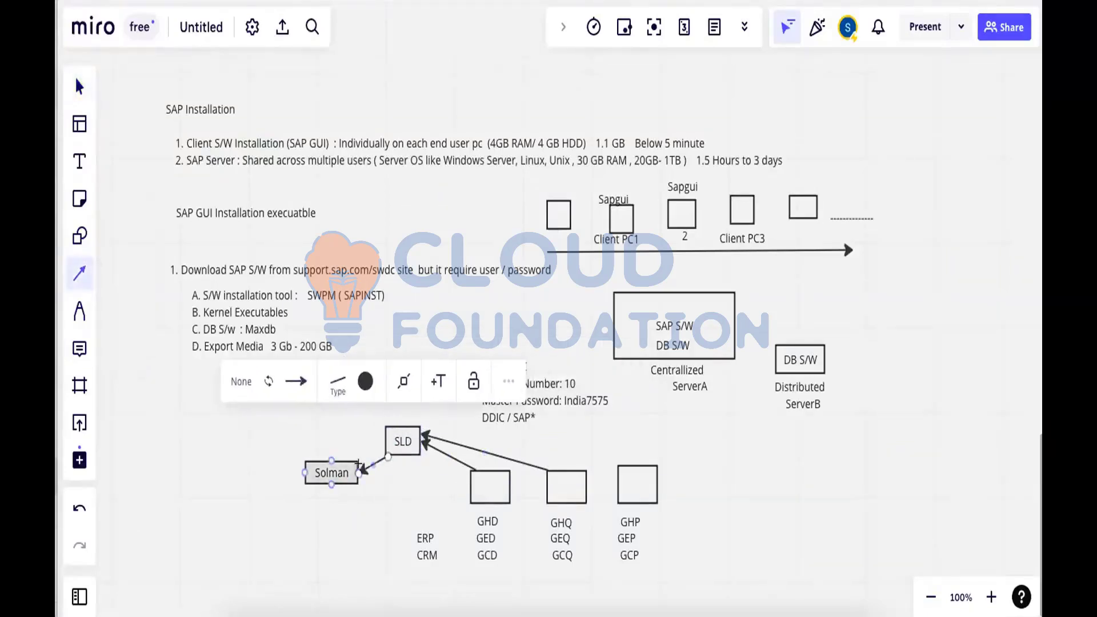
click(337, 531)
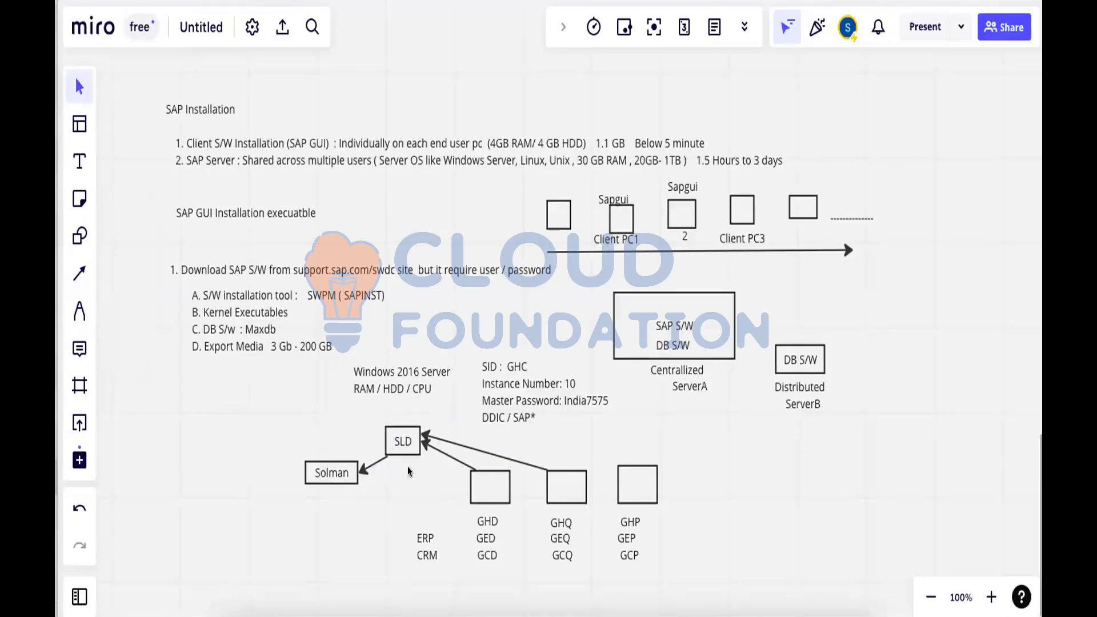
key(super+Tab)
Step: Back in the installer, continue with 'No SLD destination' selected
click(613, 597)
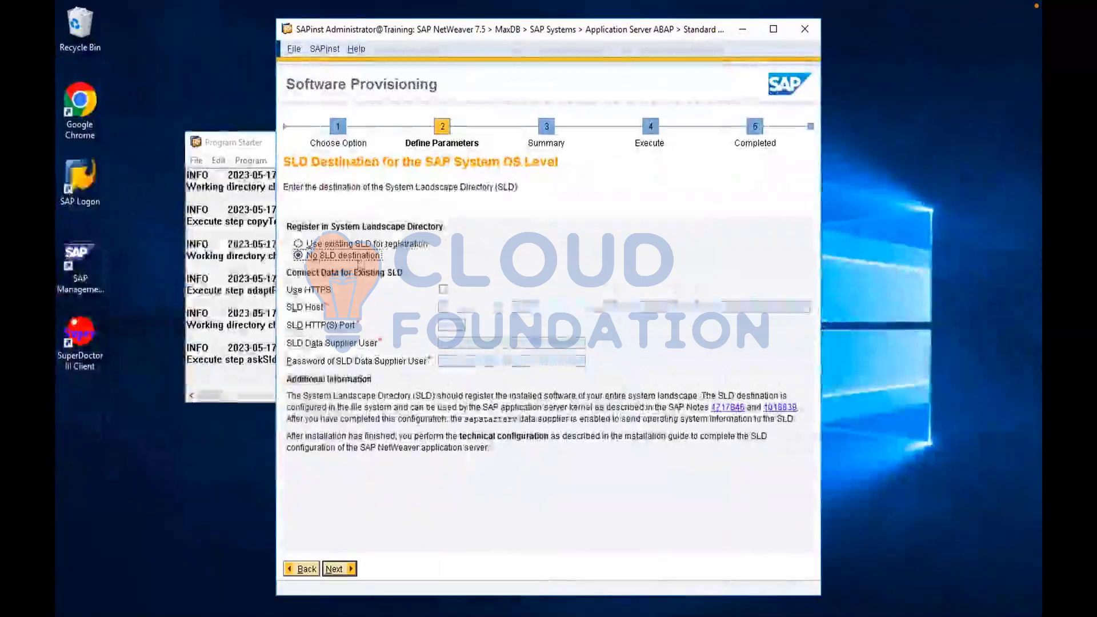
click(331, 569)
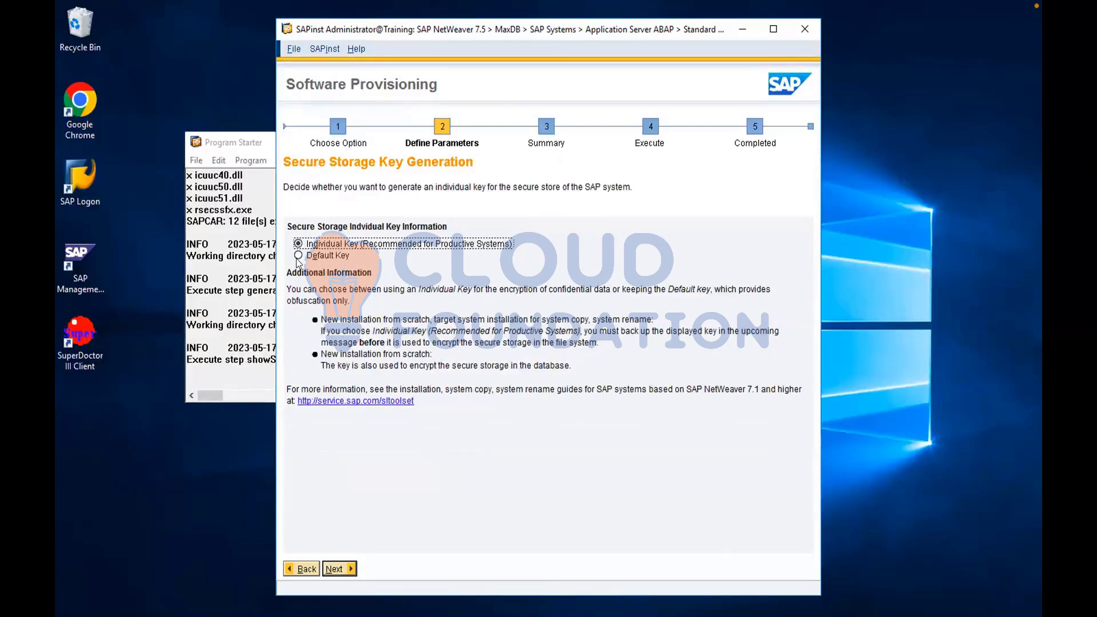
Step: Choose the Default Key for secure storage and continue to the Parameter Summary
click(298, 257)
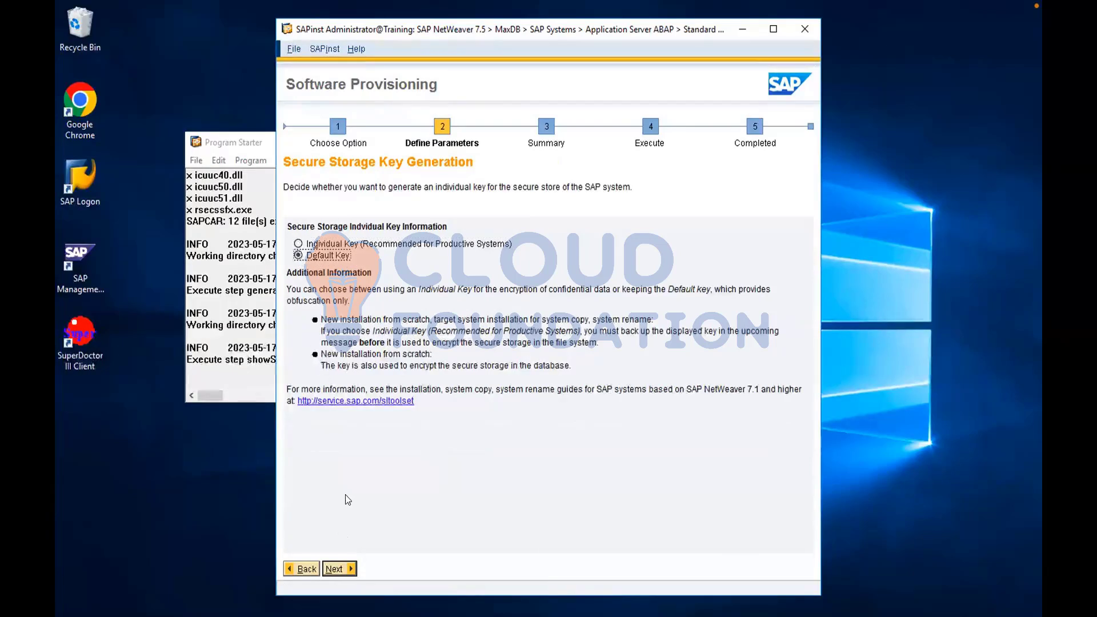
click(334, 569)
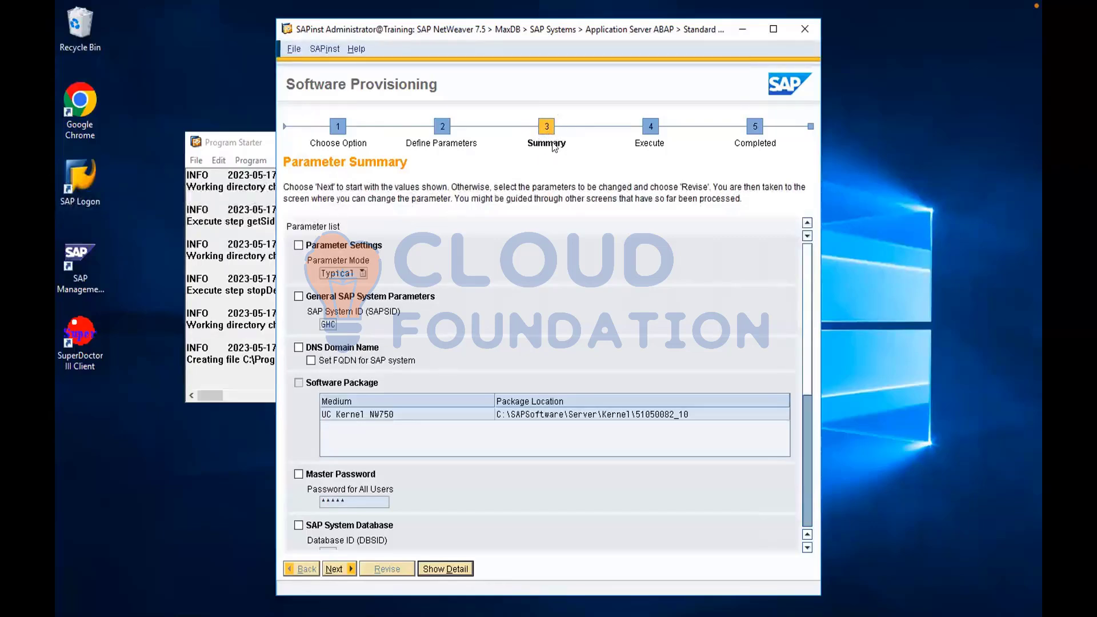
drag(808, 264, 810, 328)
scroll(479, 334, up, 5)
Step: Start the installation, check the Execute task list progress, then switch to the Miro board
click(336, 569)
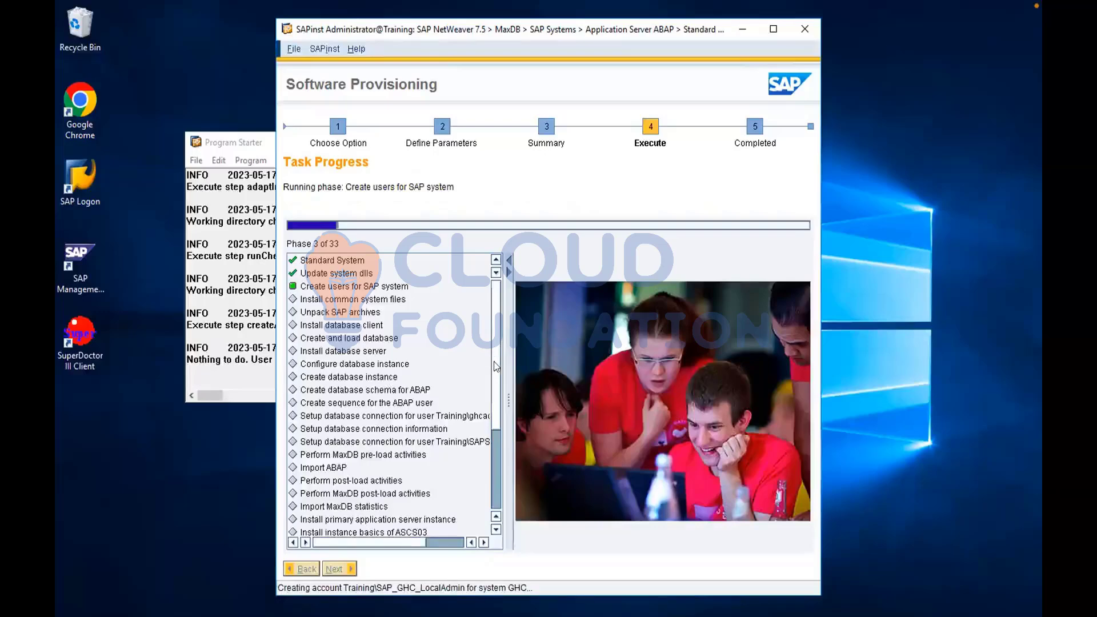
scroll(495, 371, down, 2)
scroll(494, 351, down, 3)
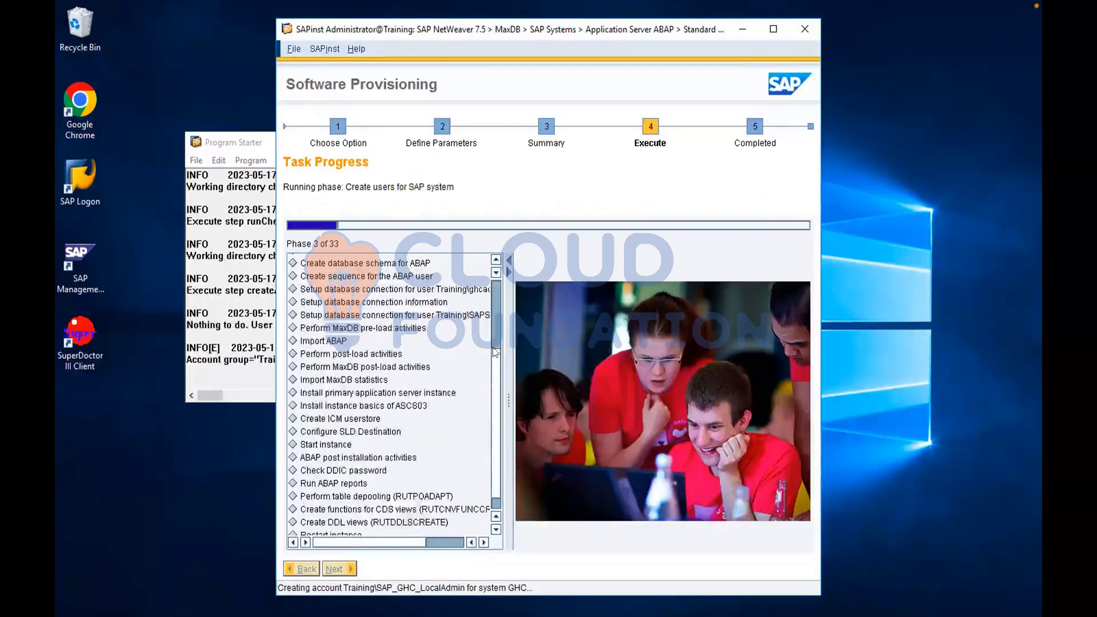
scroll(490, 331, up, 5)
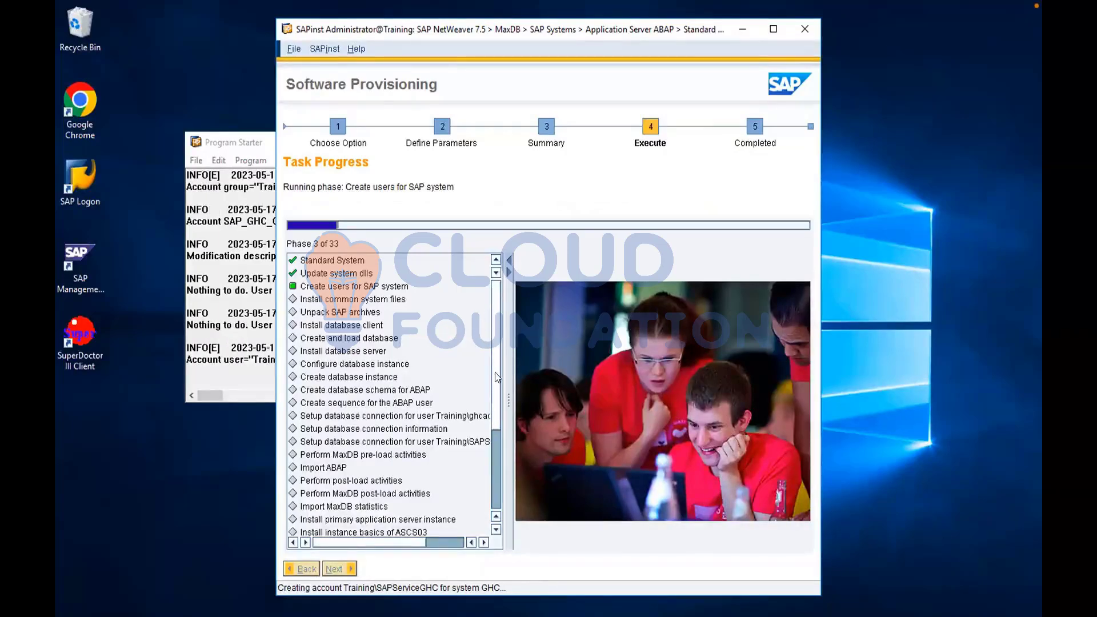
scroll(497, 377, down, 5)
scroll(497, 300, up, 10)
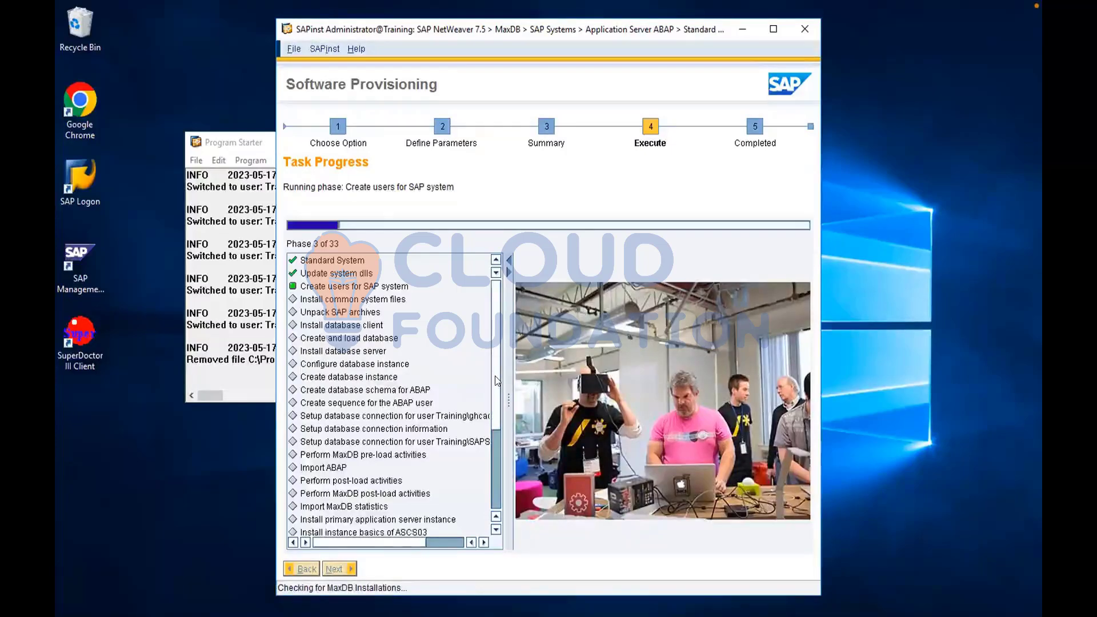
scroll(496, 380, down, 2)
scroll(496, 366, up, 2)
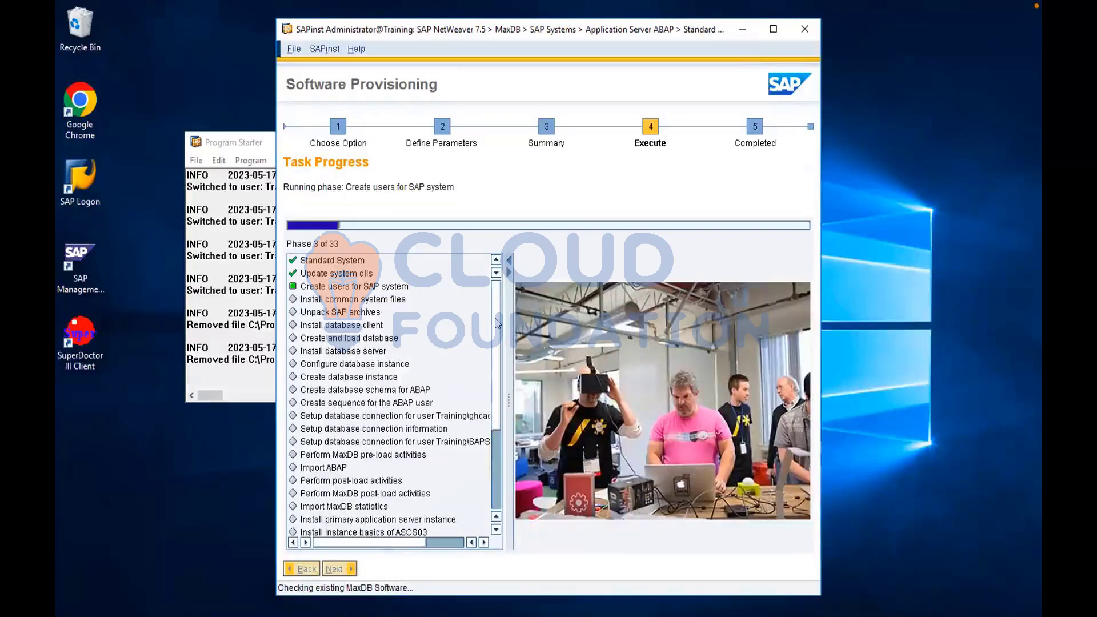
key(ctrl+Left)
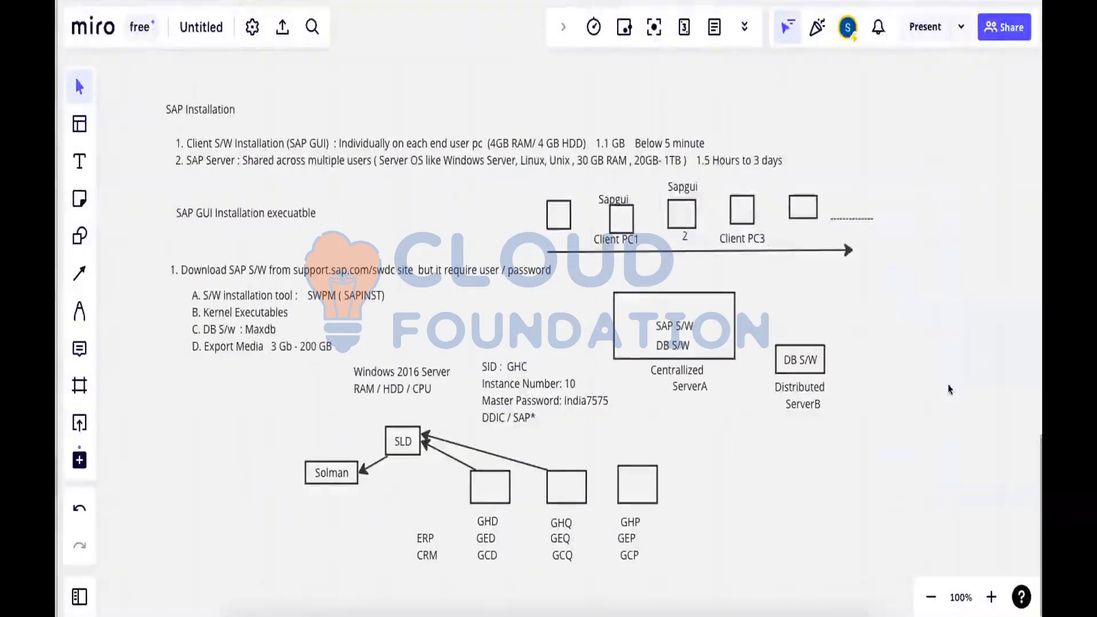
Step: Capture a screenshot region of the installation-notes board, then scroll the board down
key(Print)
drag(146, 85, 885, 562)
scroll(621, 226, down, 10)
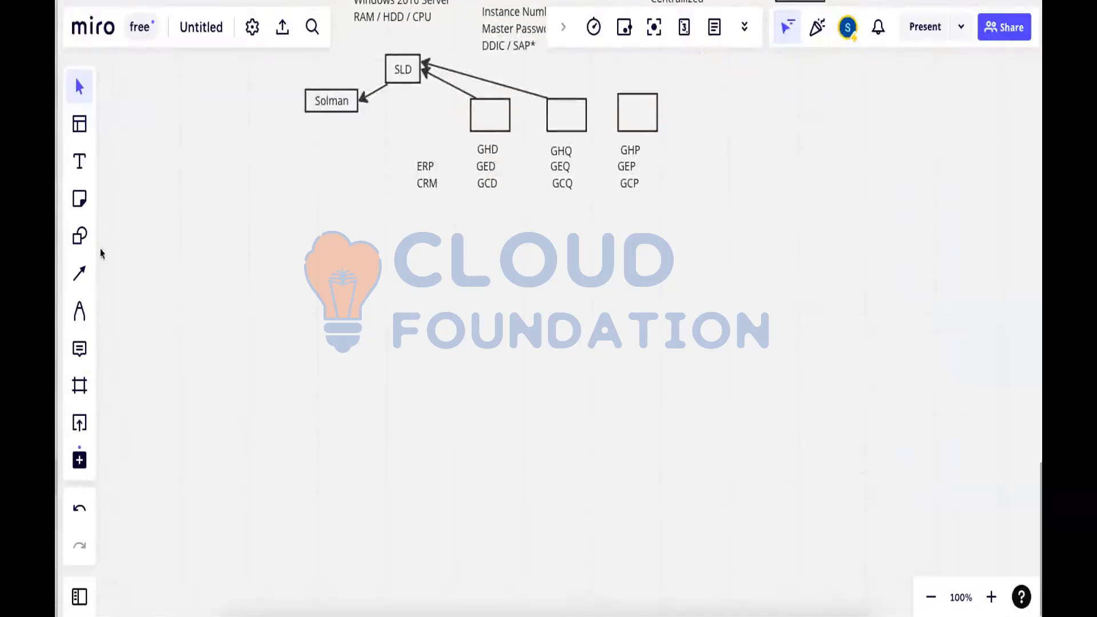
Step: Add a text note 'After installation:' with lines 'Login with SAP*/DDIC user' and 'Apply Licenses'
click(79, 161)
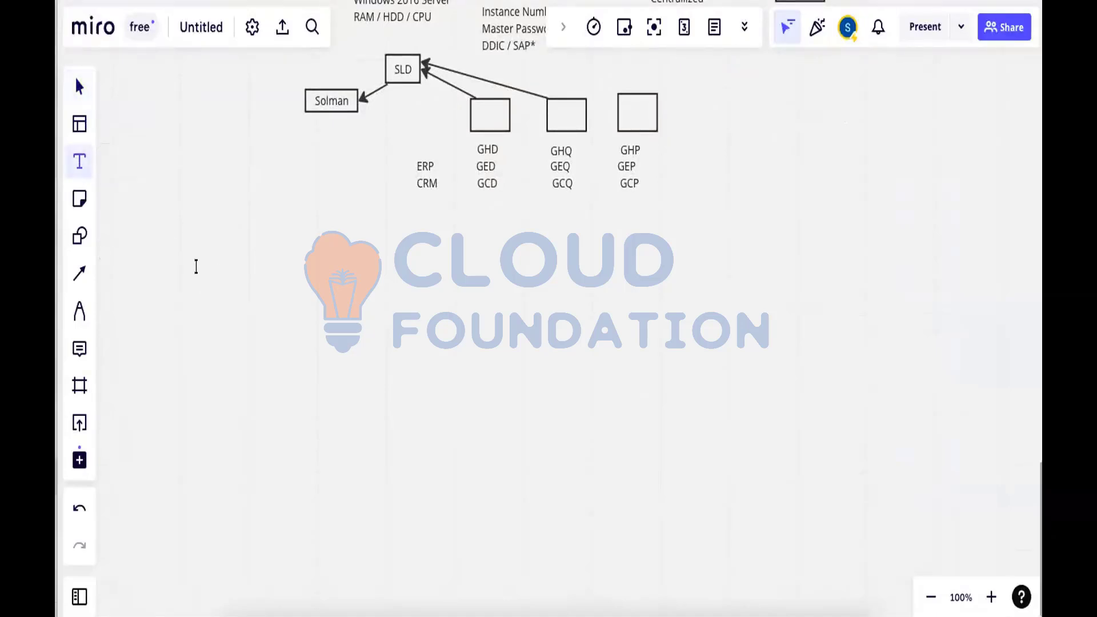
click(195, 266)
text(After in)
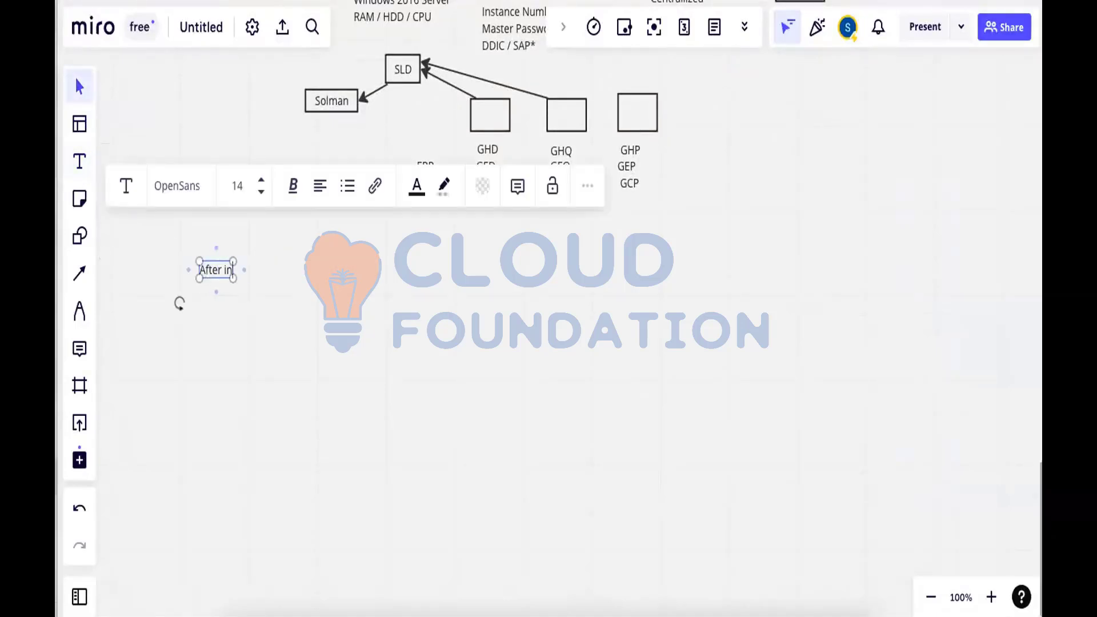
text(stallation)
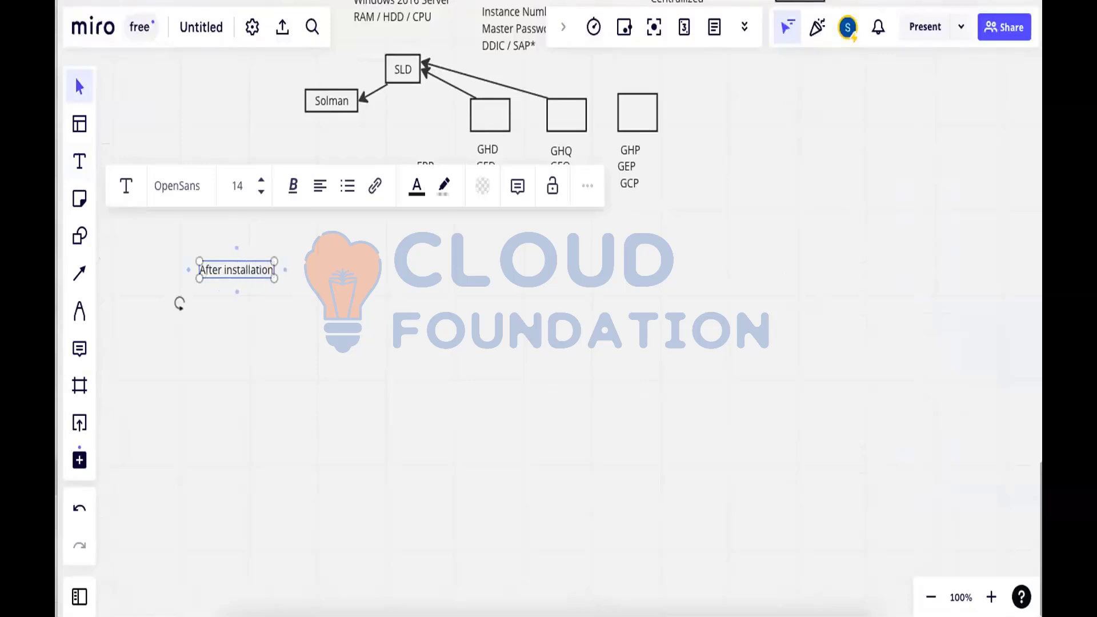
text(:)
key(Return)
key(Return)
text(Appl)
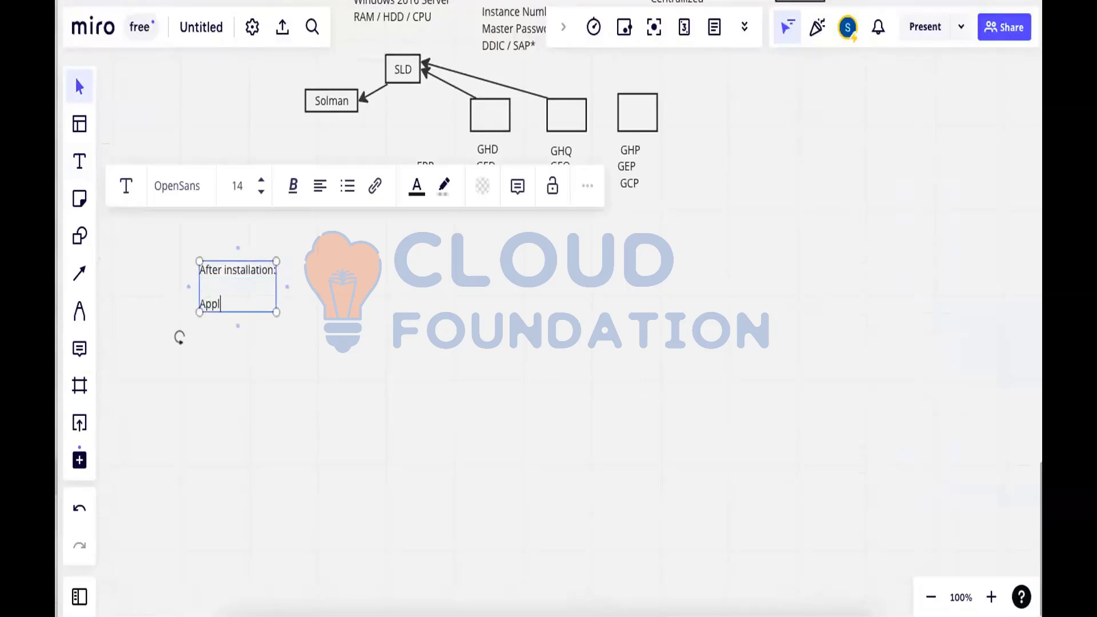
text(y Licenses)
key(Return)
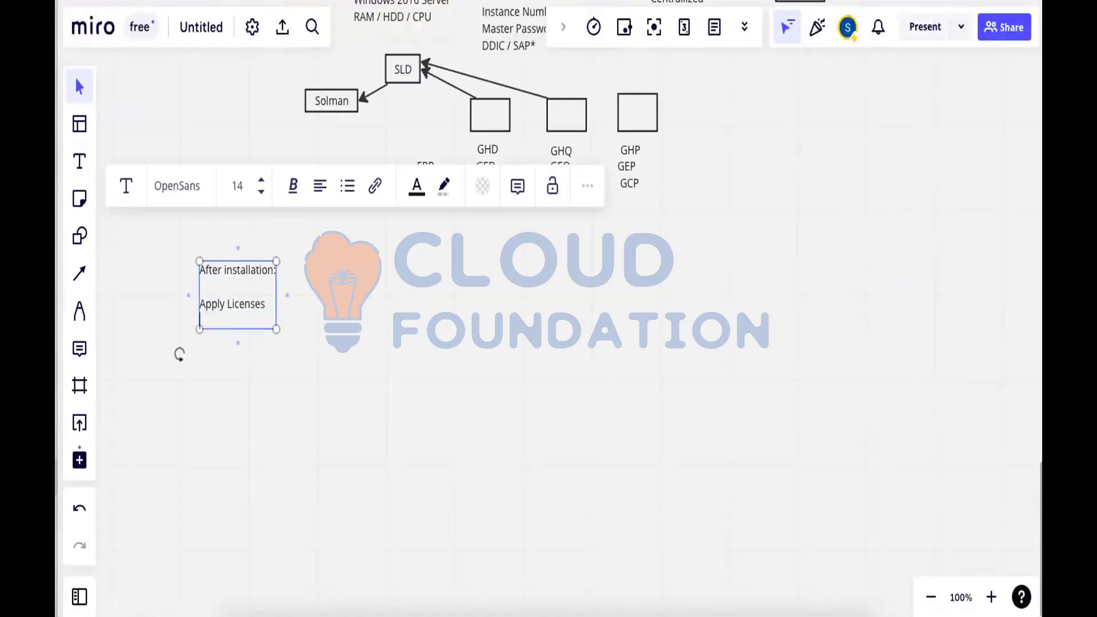
text(Lo)
key(BackSpace)
key(BackSpace)
text(Login)
key(Return)
key(Return)
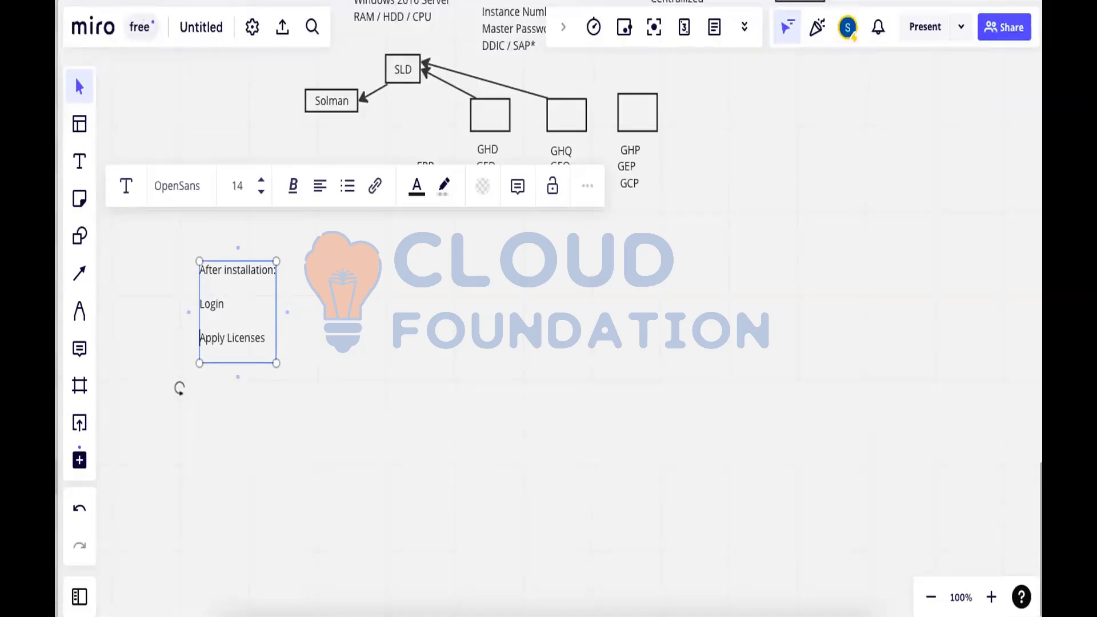
click(228, 303)
text(with SAP*/DDI)
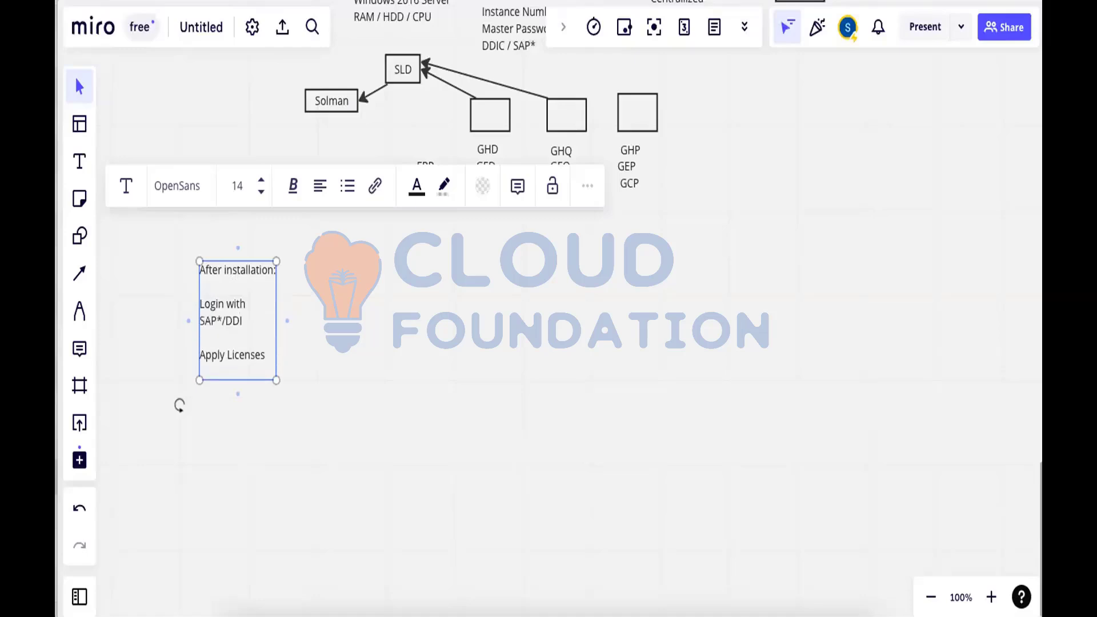
text(C user)
Step: Widen the note, finish the line with 'in 001 client', and move the note up-left
drag(277, 287, 416, 285)
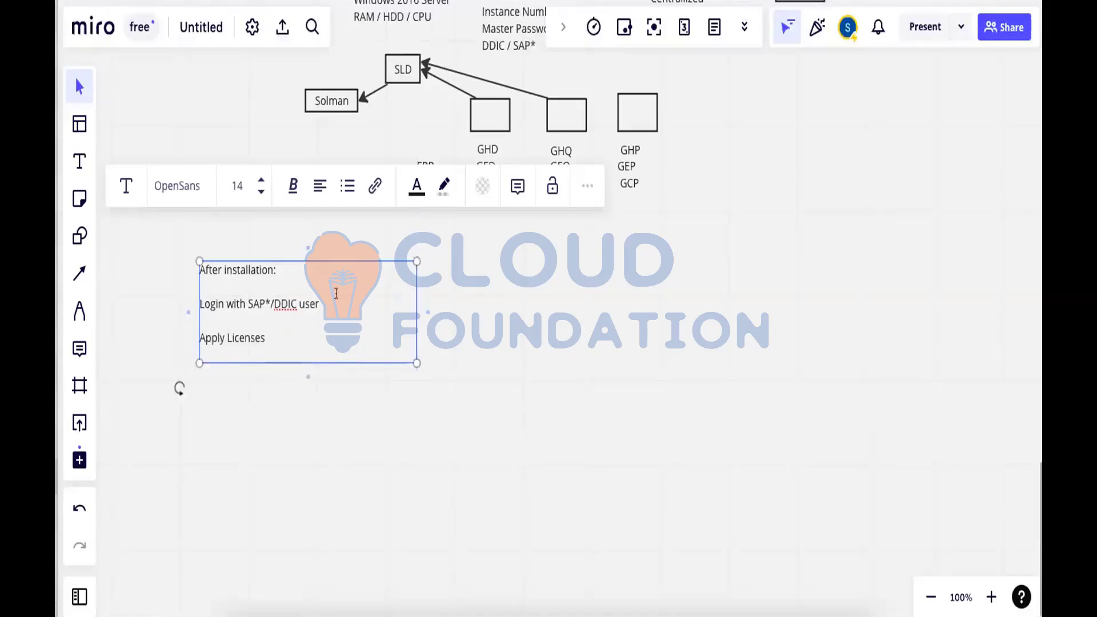
text(in 001 client)
key(Return)
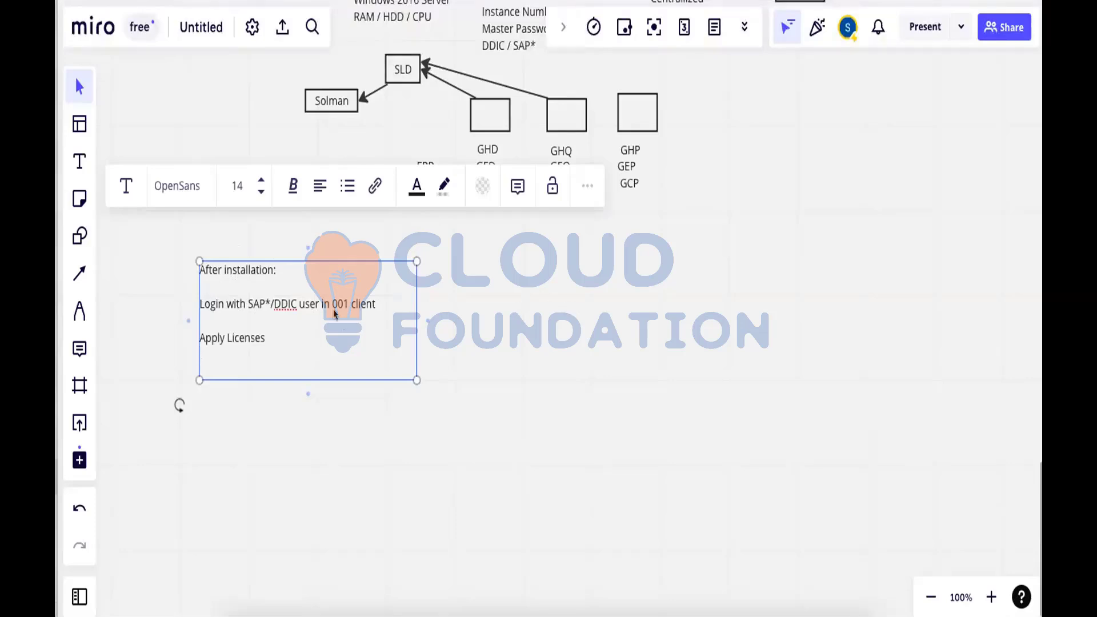
key(Escape)
drag(324, 305, 309, 283)
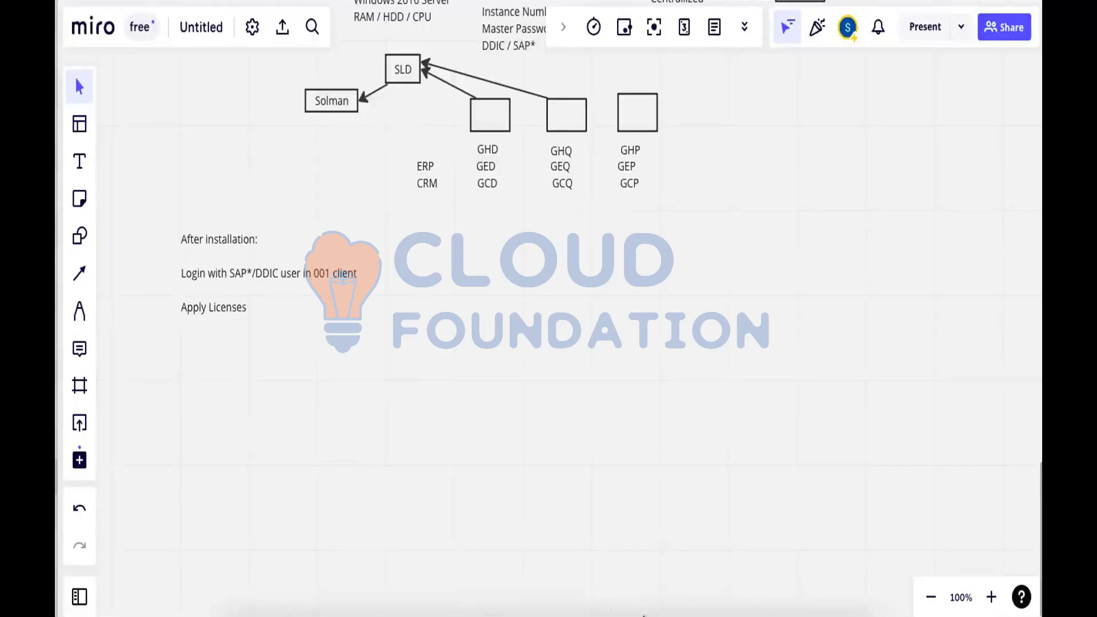
click(610, 591)
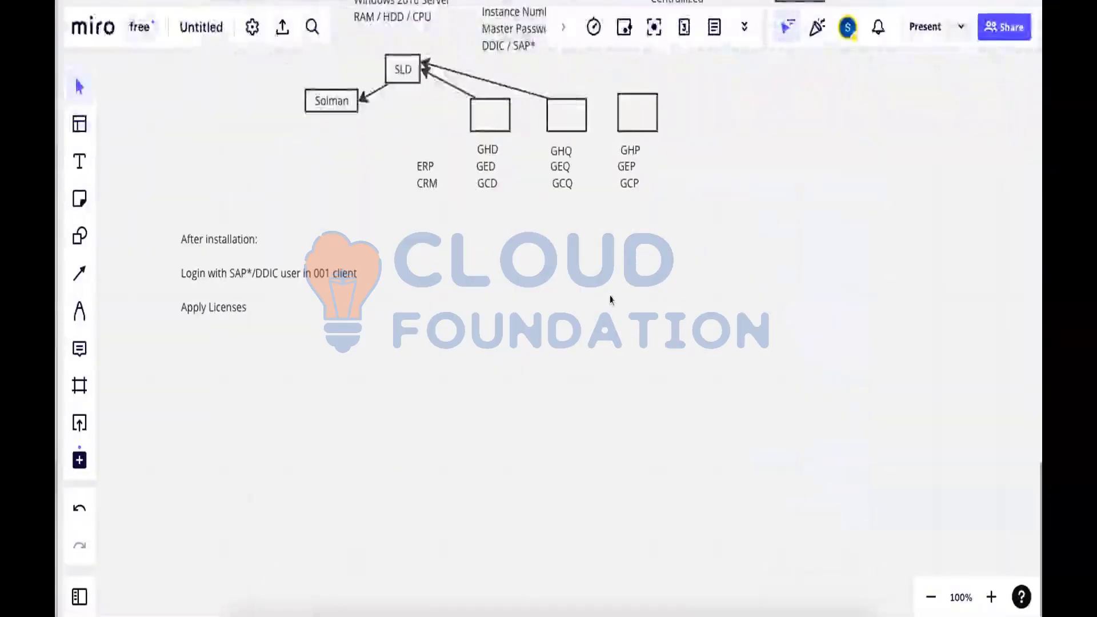
Step: Highlight 'Installation, Start , Stop' on slide 2 in WPS, then go back to Miro
click(543, 597)
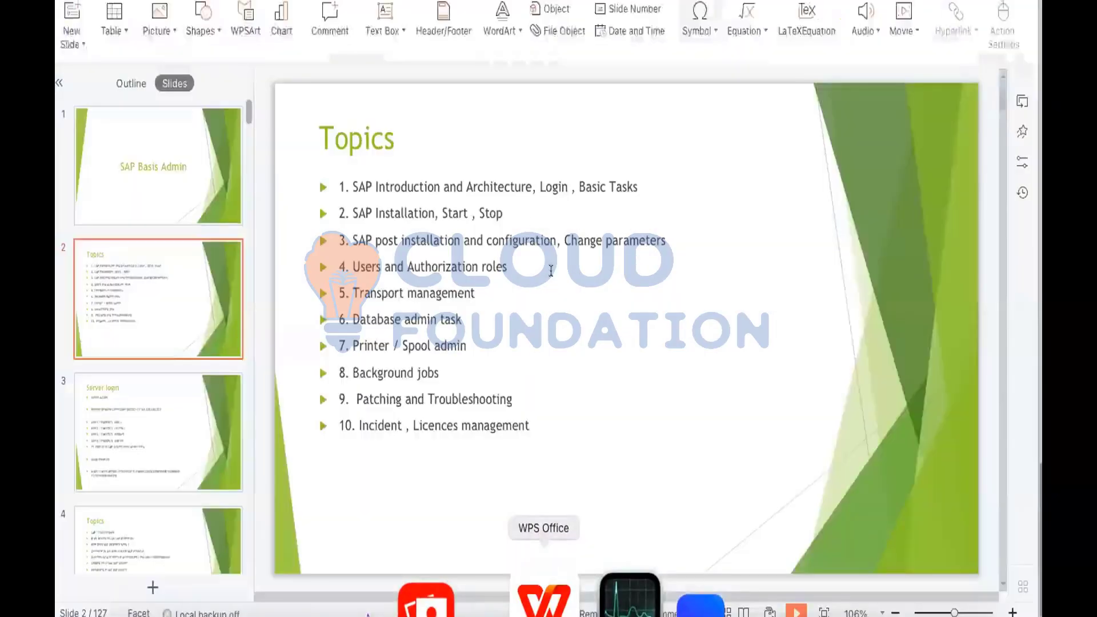
drag(503, 212, 380, 211)
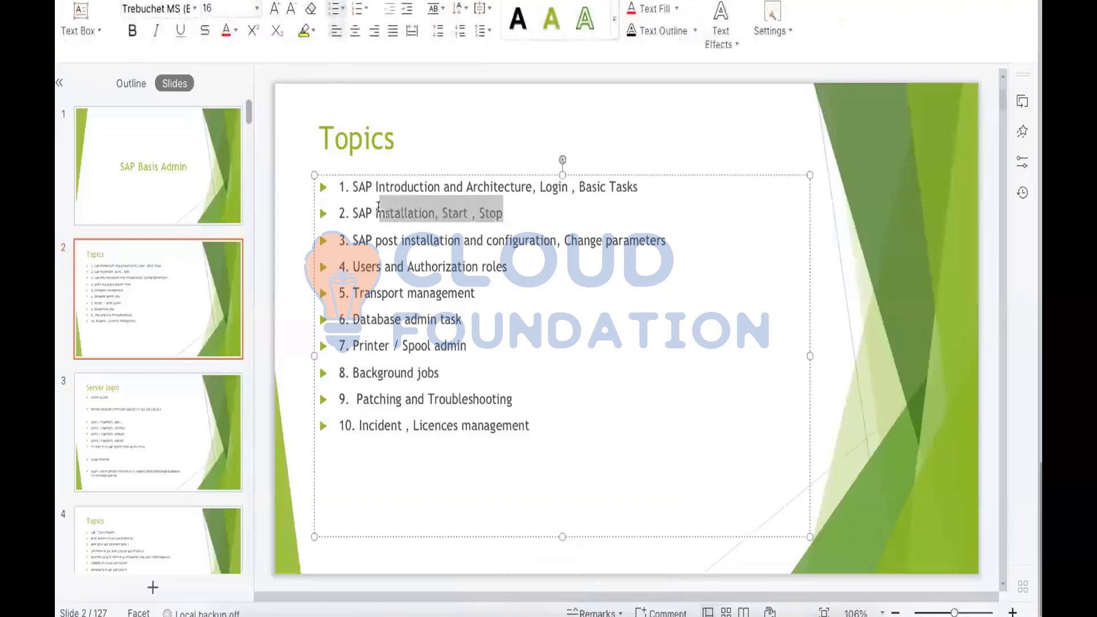
click(447, 213)
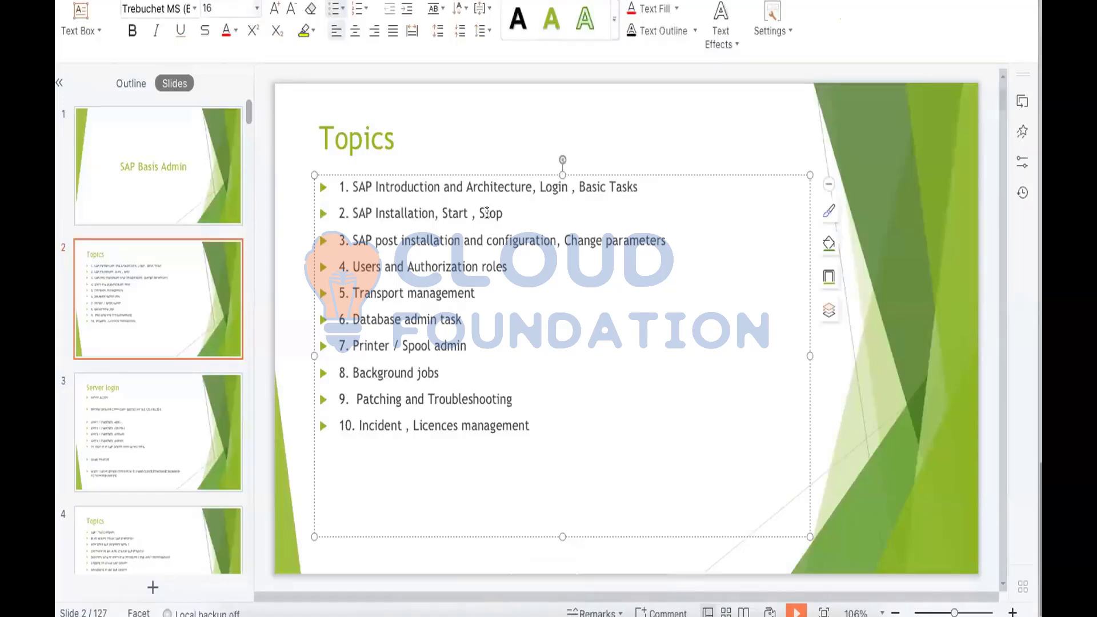
click(828, 400)
Step: Draw a large rectangle below the notes and label it TRN
key(super+Tab)
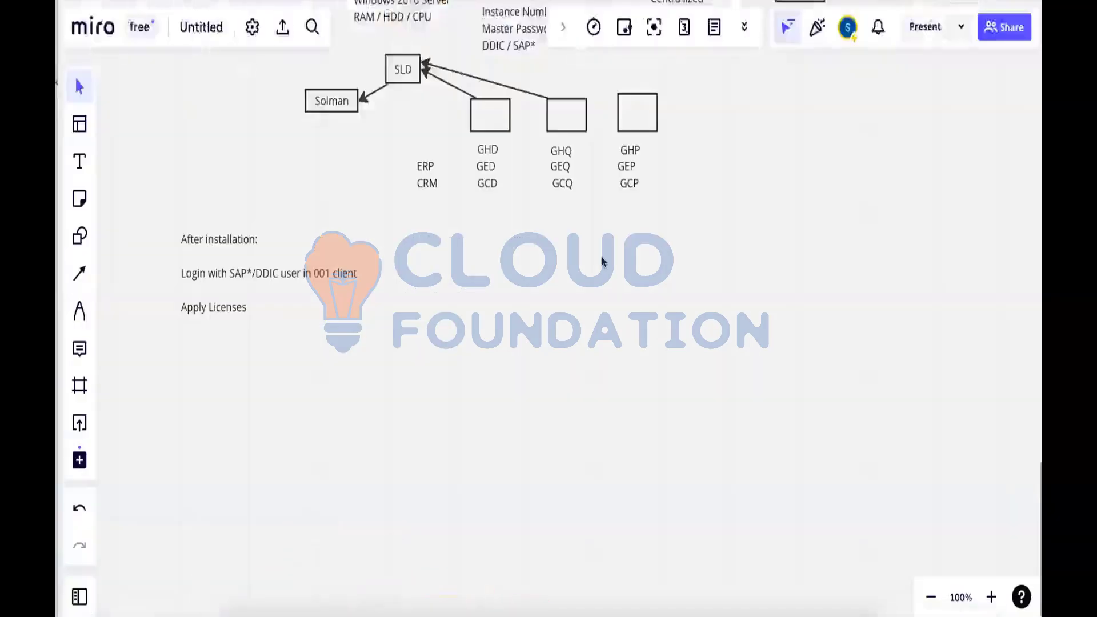
click(79, 162)
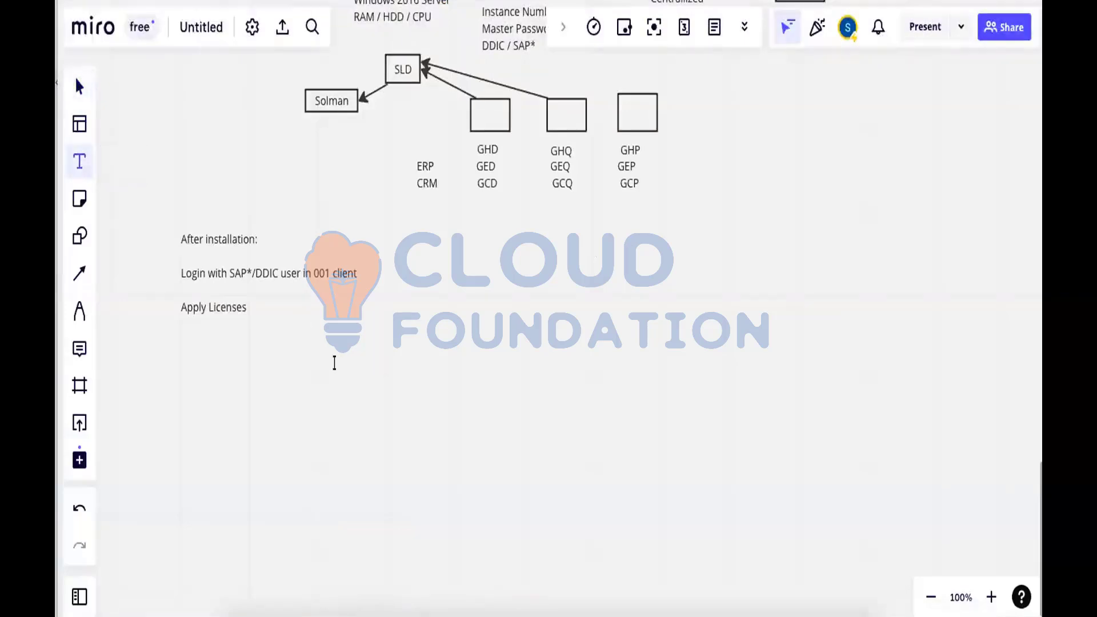
click(80, 236)
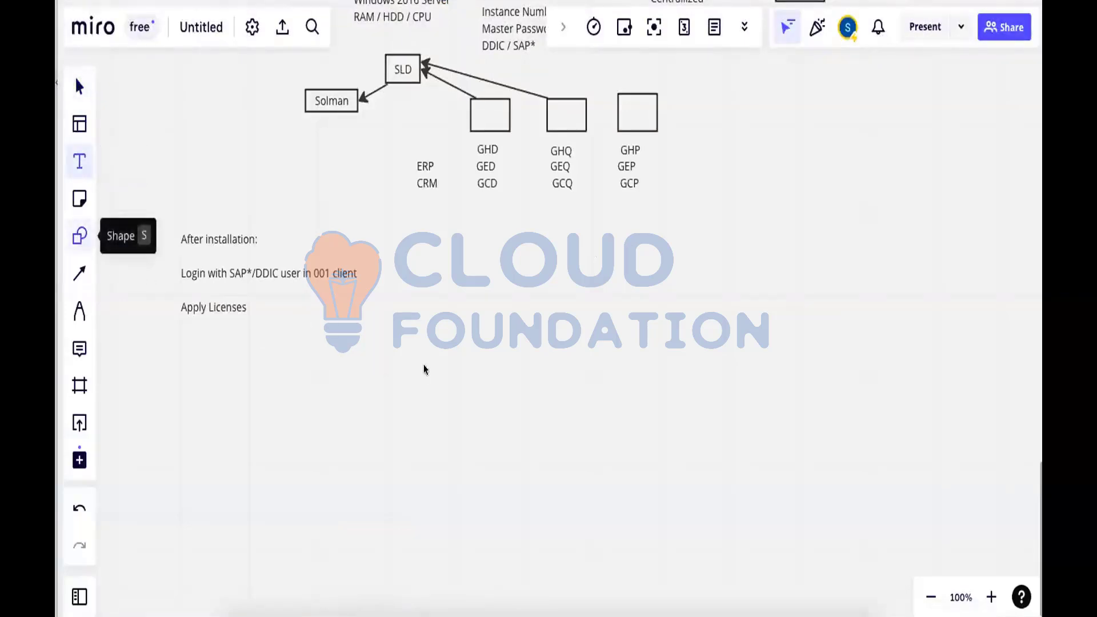
drag(426, 401, 560, 460)
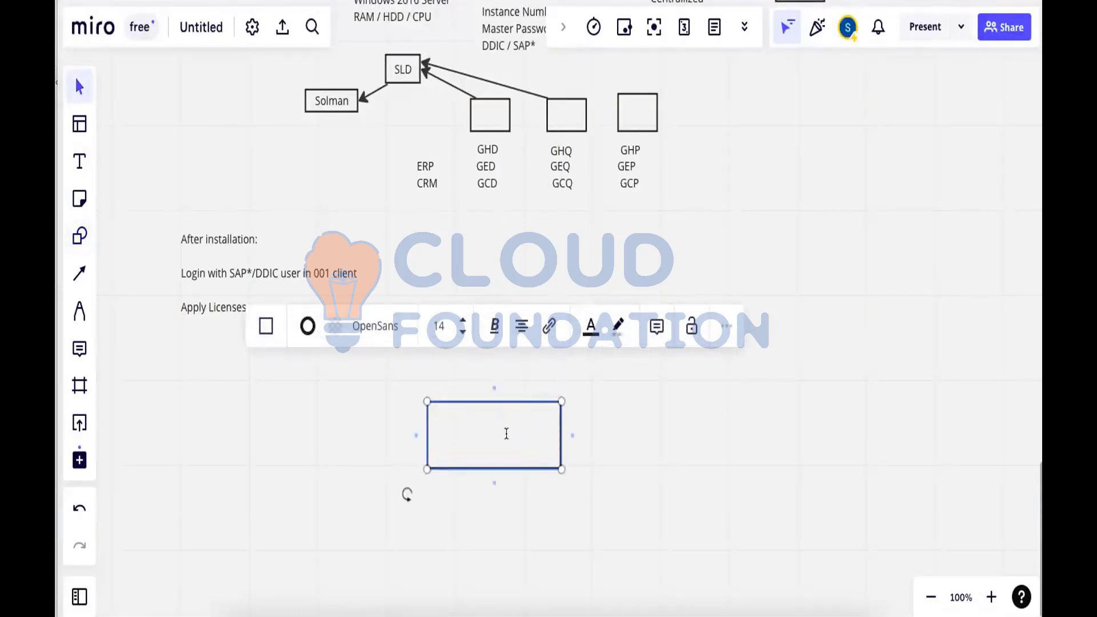
text(TRN)
key(Escape)
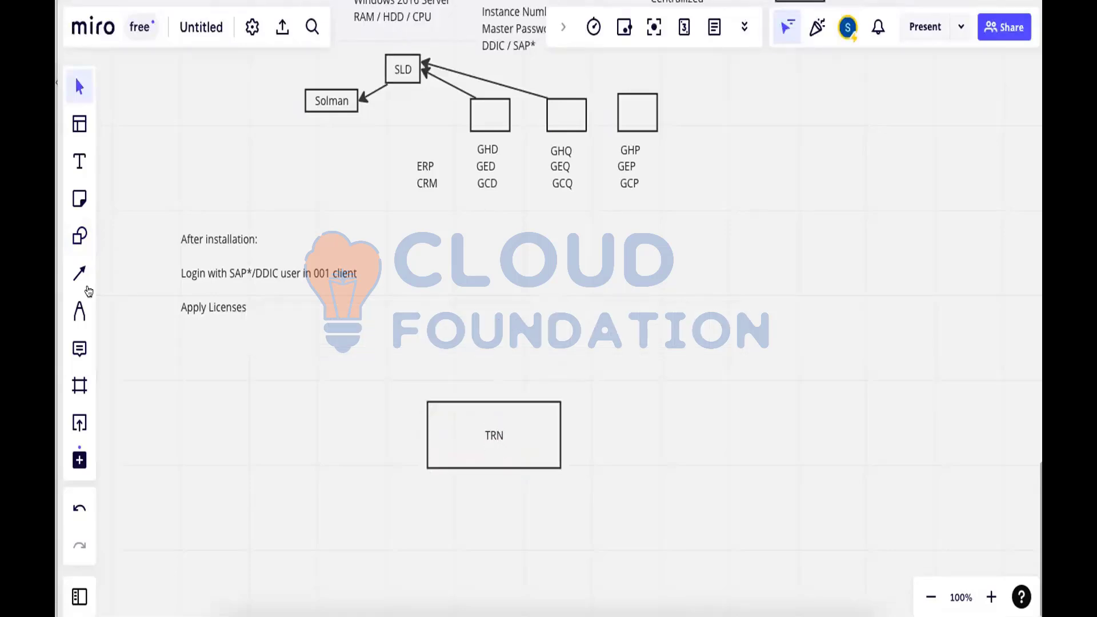
Step: Add a small square labelled SAPGUI above the TRN box
click(80, 235)
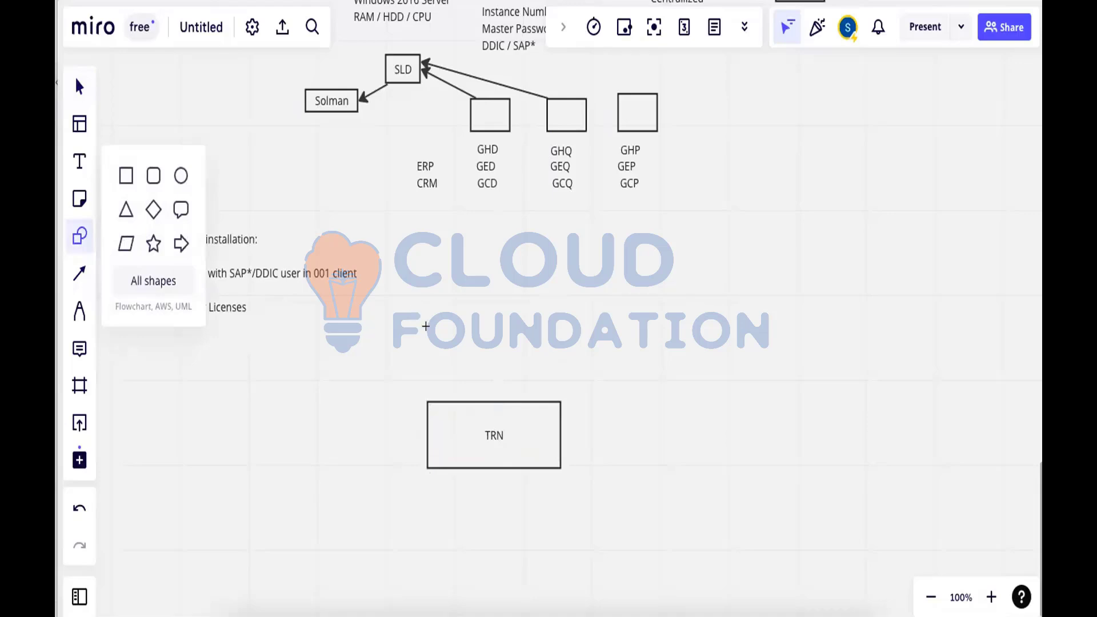
click(423, 321)
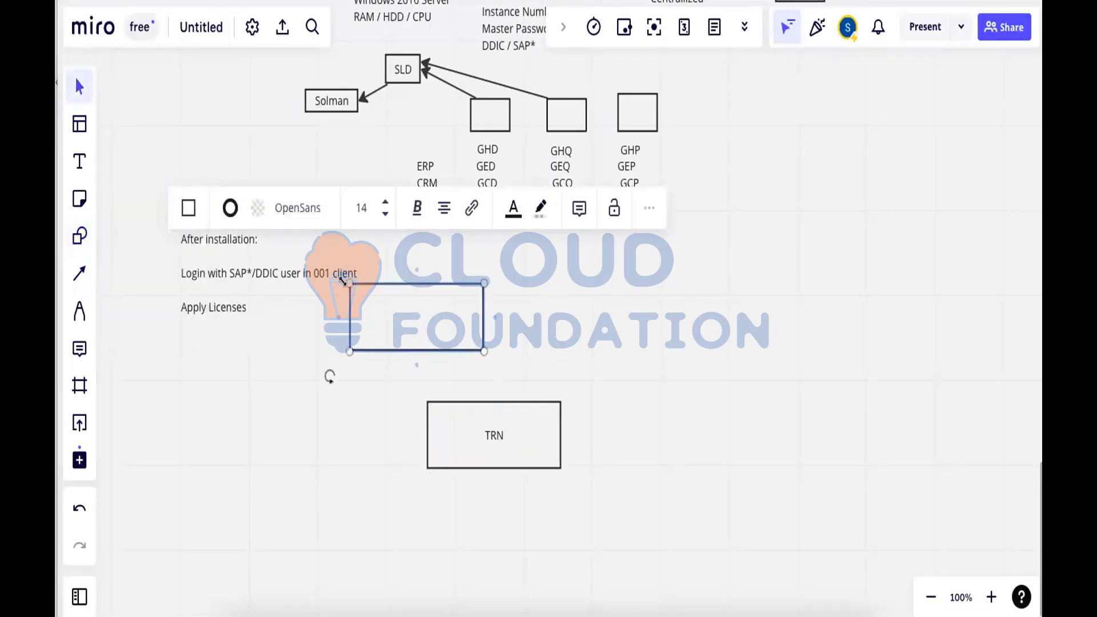
drag(343, 284, 434, 312)
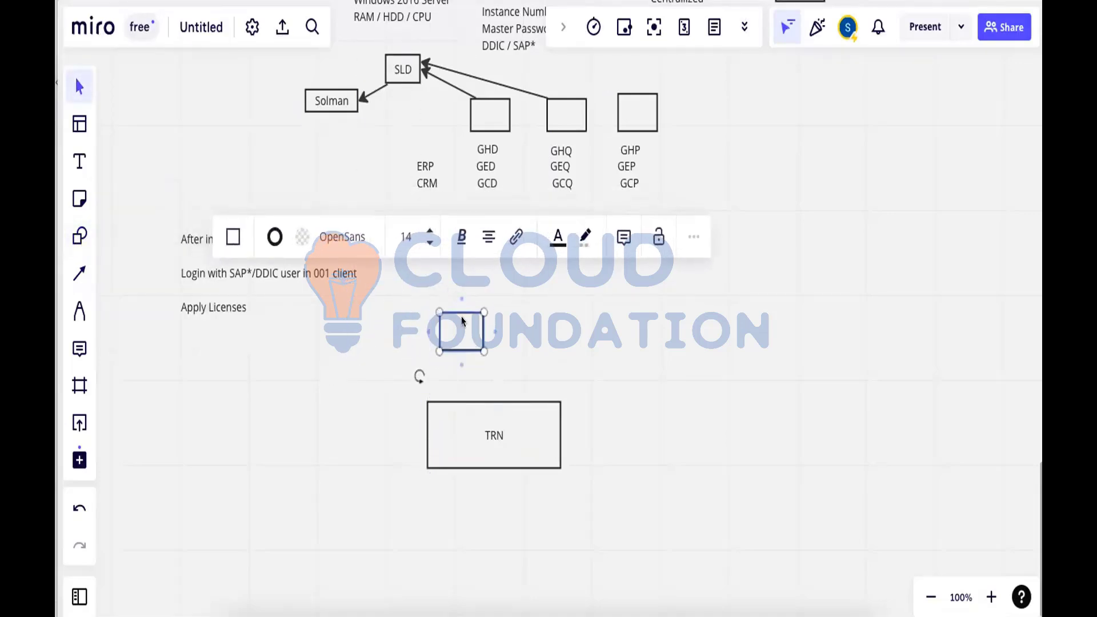
click(79, 166)
click(460, 331)
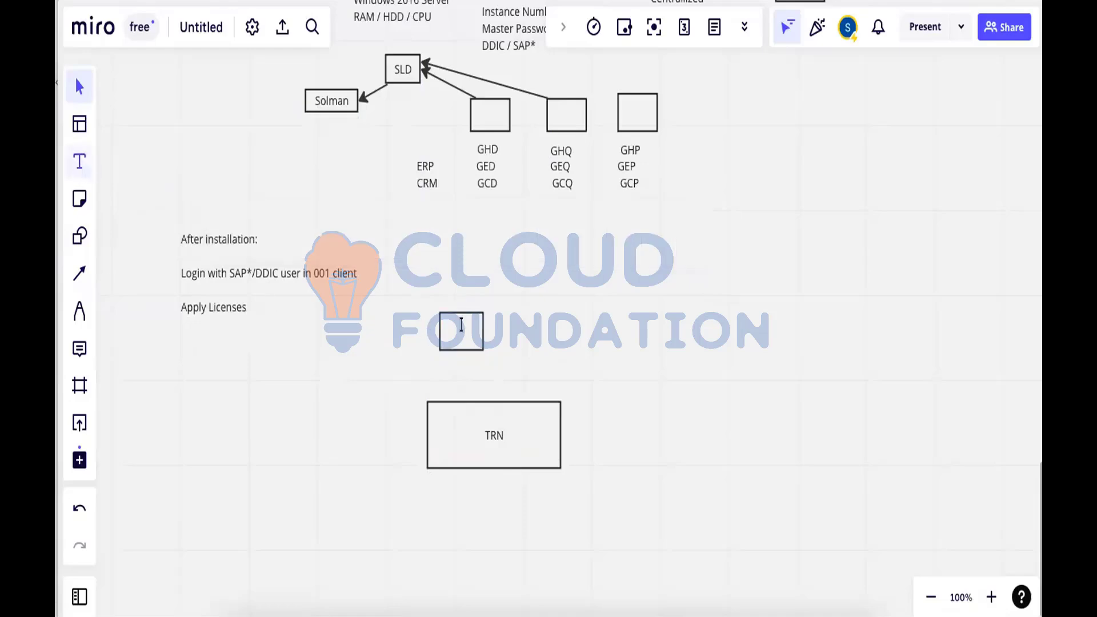
text(SAPGUI)
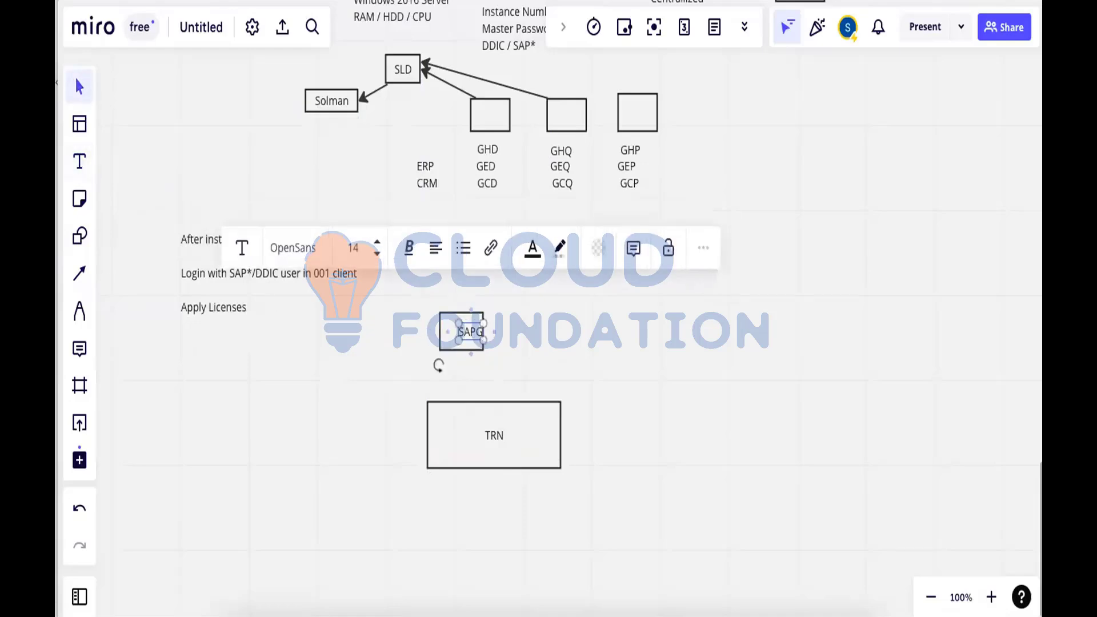
click(512, 340)
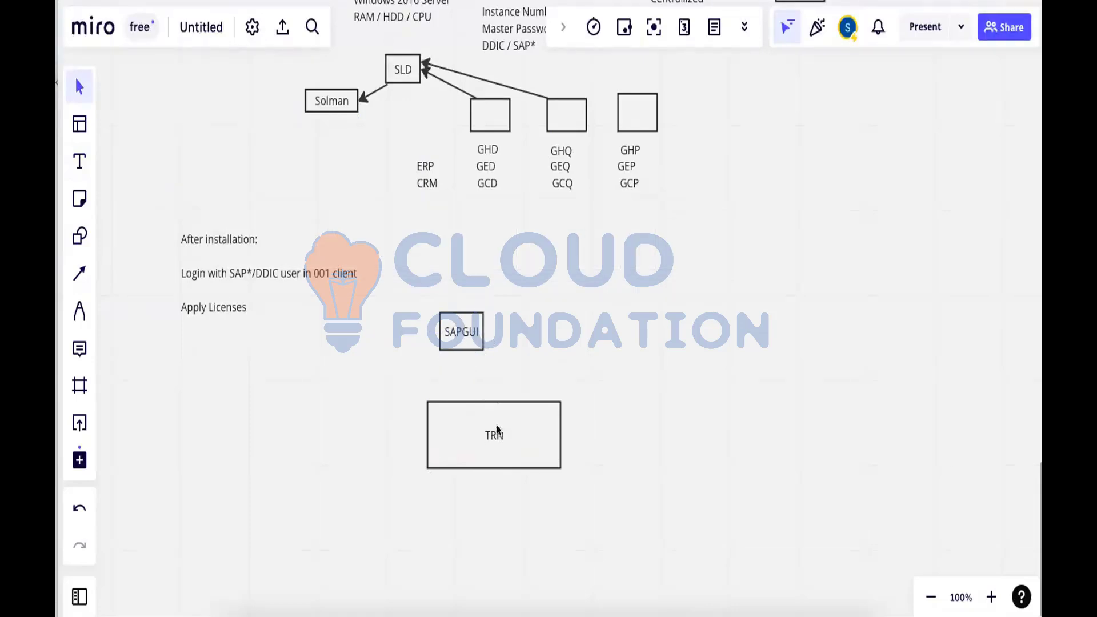
Step: Add a 'TRN DB' text label in the TRN box's lower right
click(79, 162)
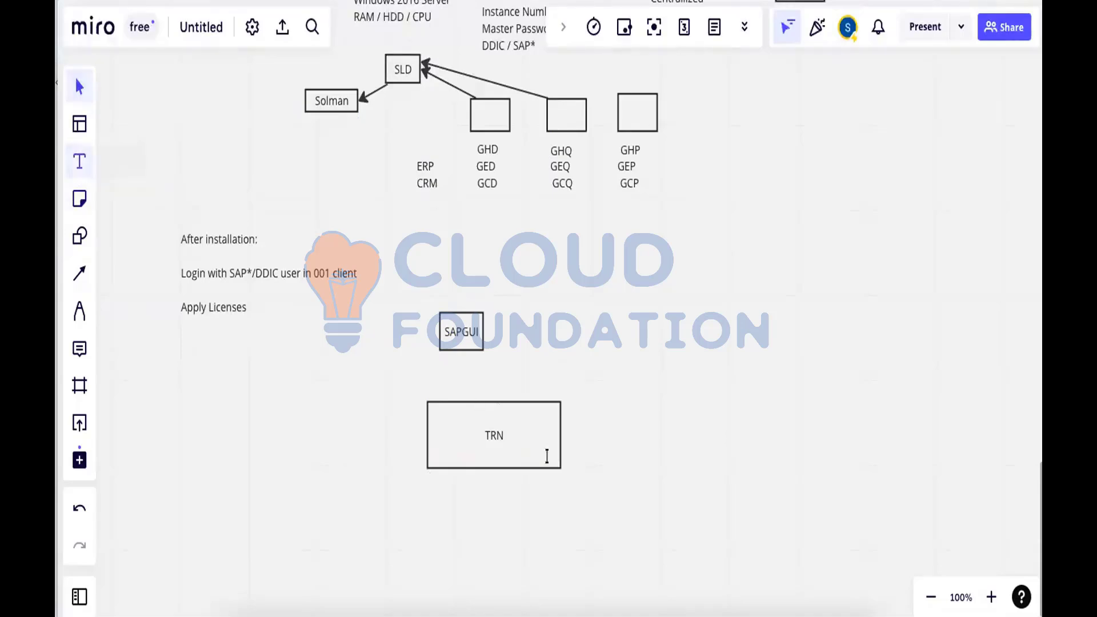
click(517, 450)
text(TR)
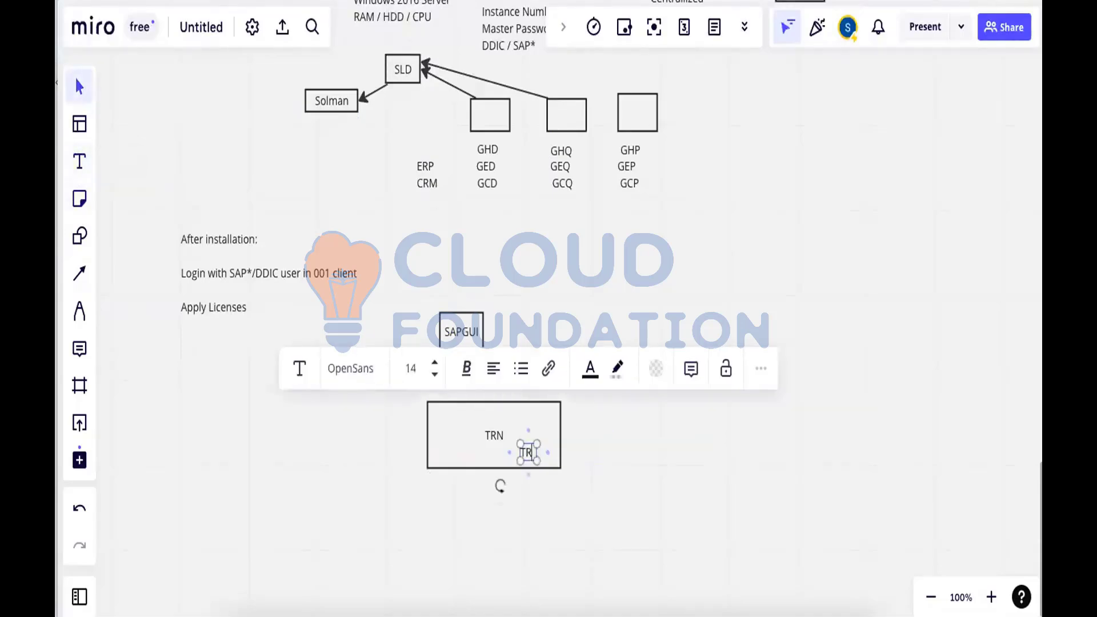
text(N DB)
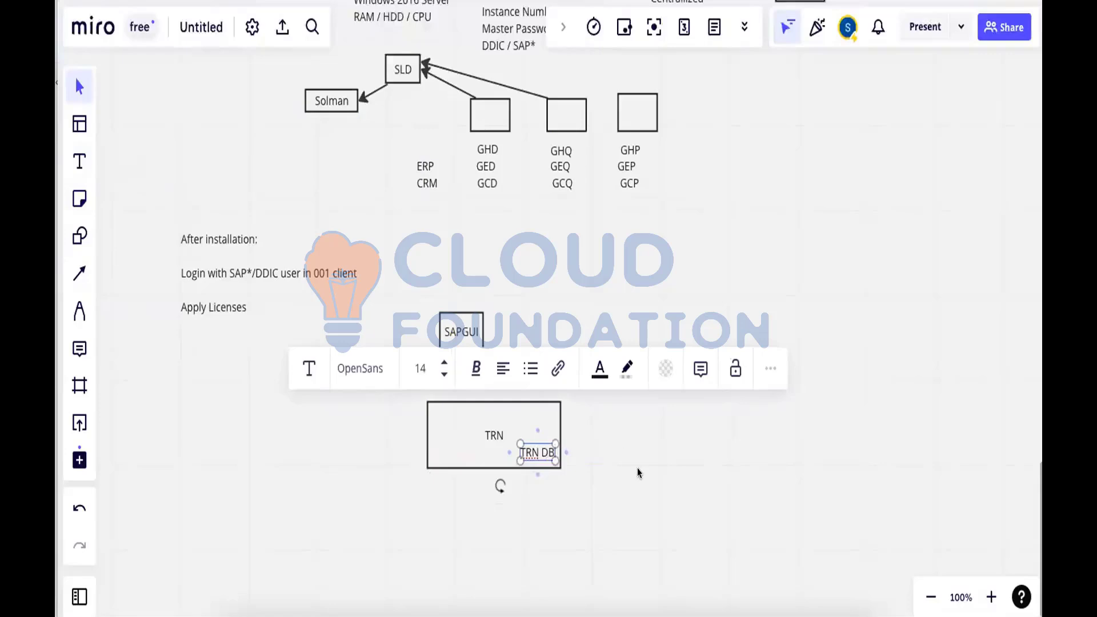
click(511, 457)
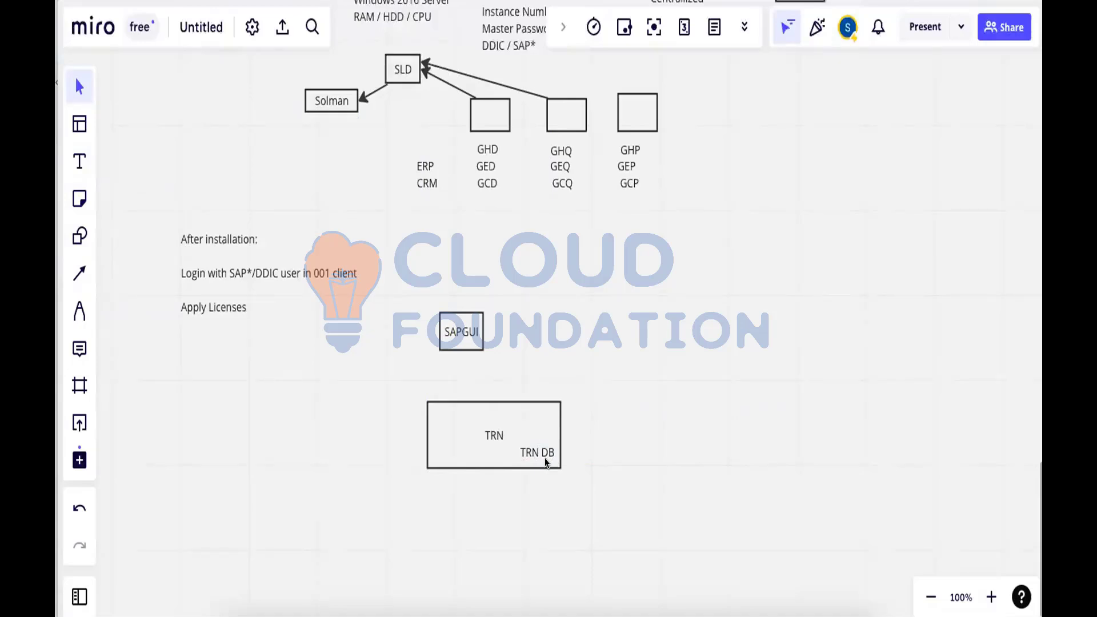
Step: Connect the SAPGUI box to the TRN box with an arrow
click(80, 273)
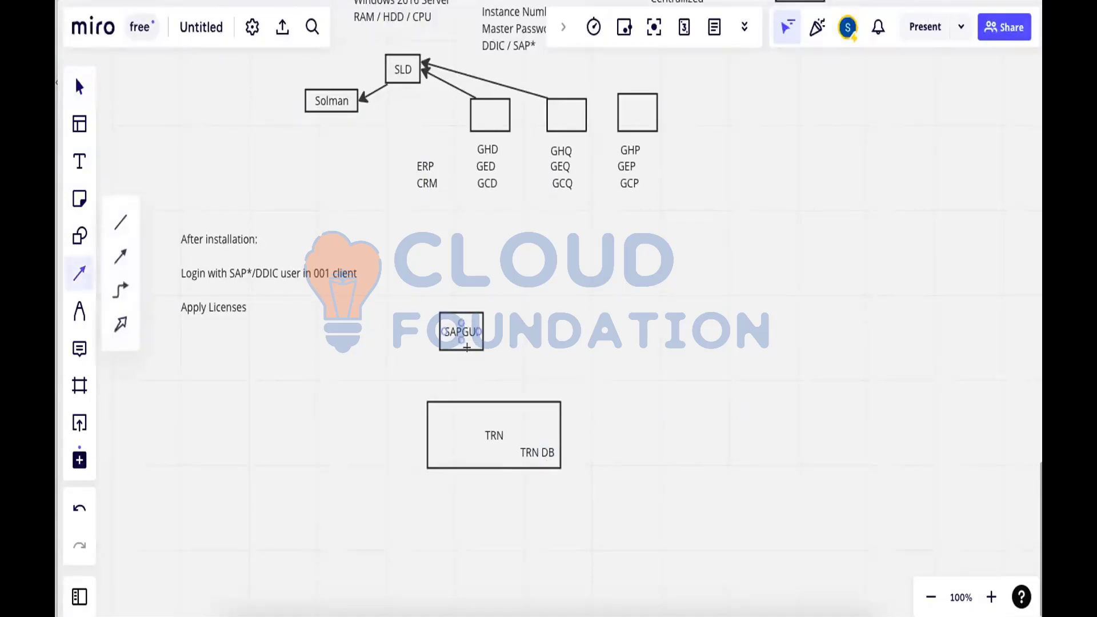
drag(461, 350, 466, 403)
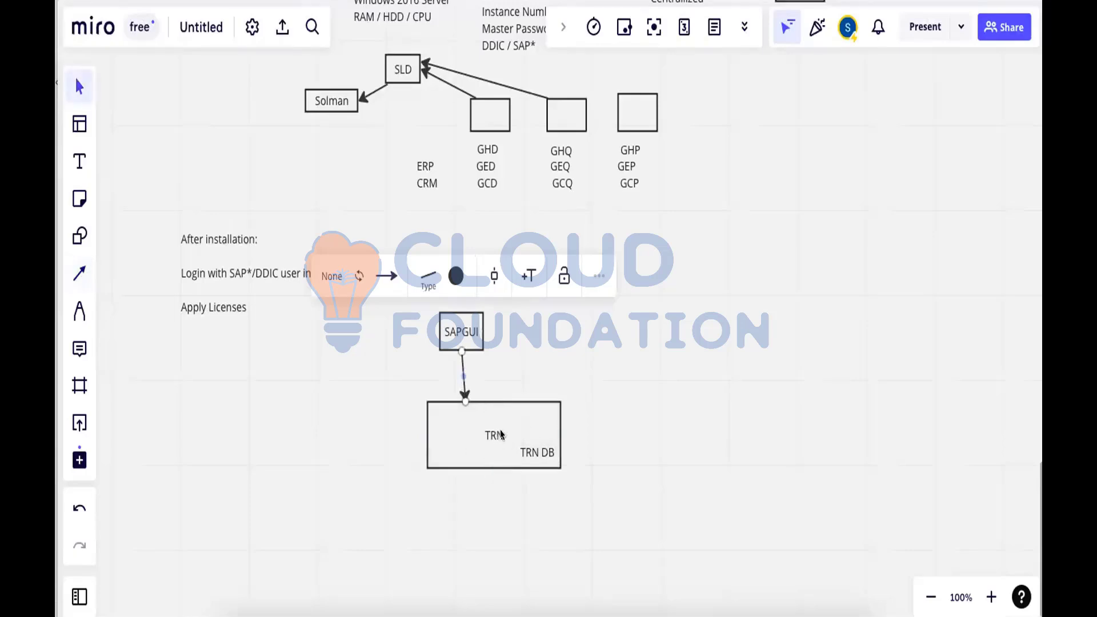
click(608, 376)
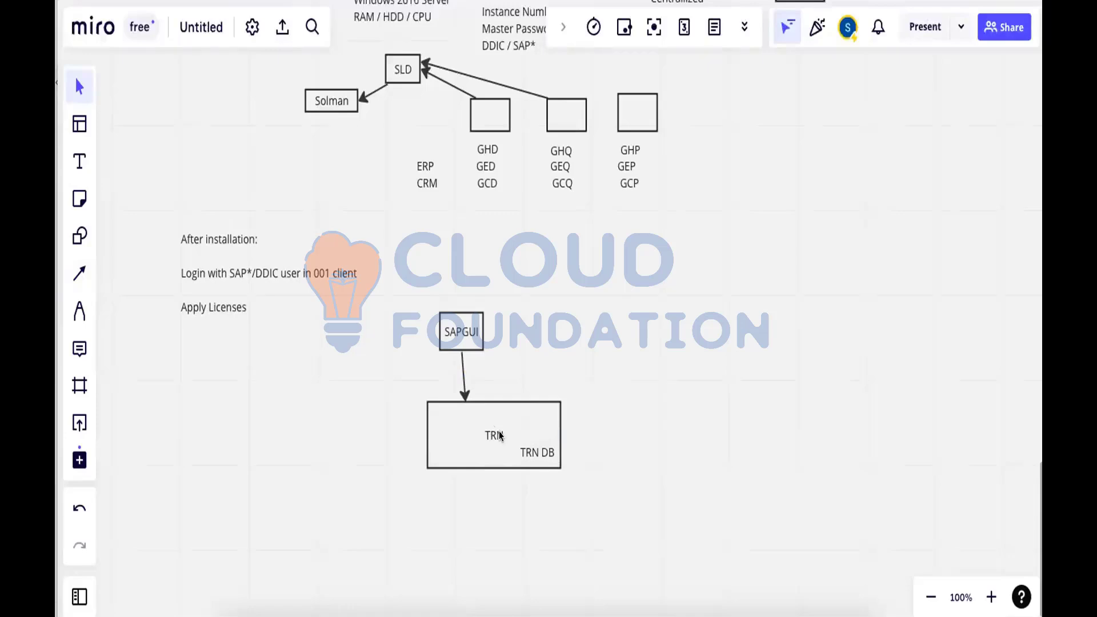
Step: Draw an arrow into TRN's left side with the note 'Login in to server using sidadm user'
click(81, 275)
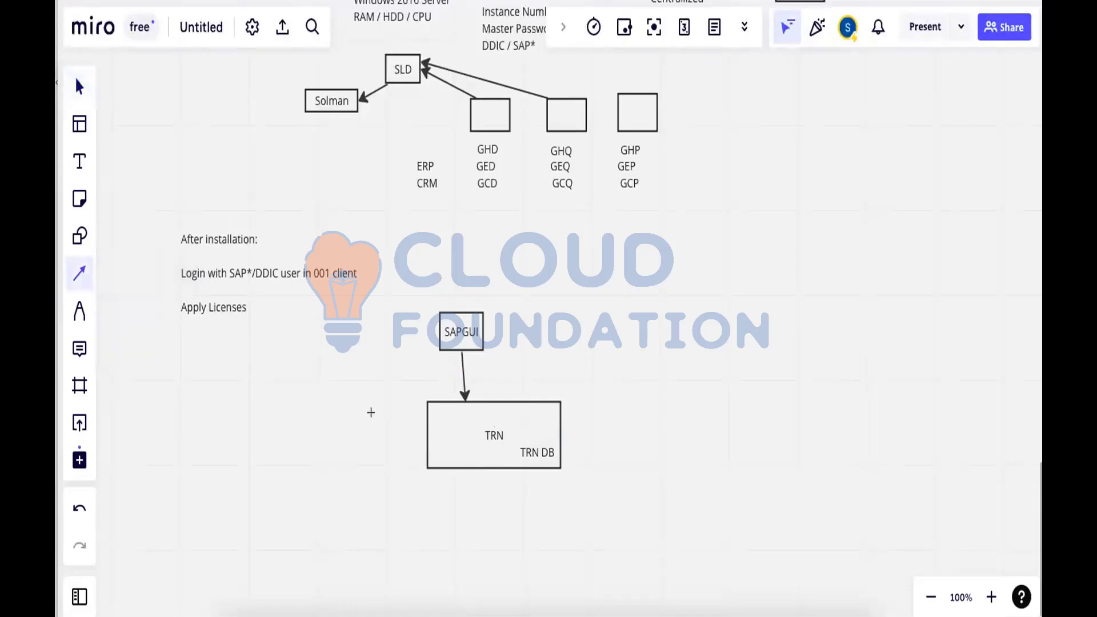
drag(360, 406, 428, 435)
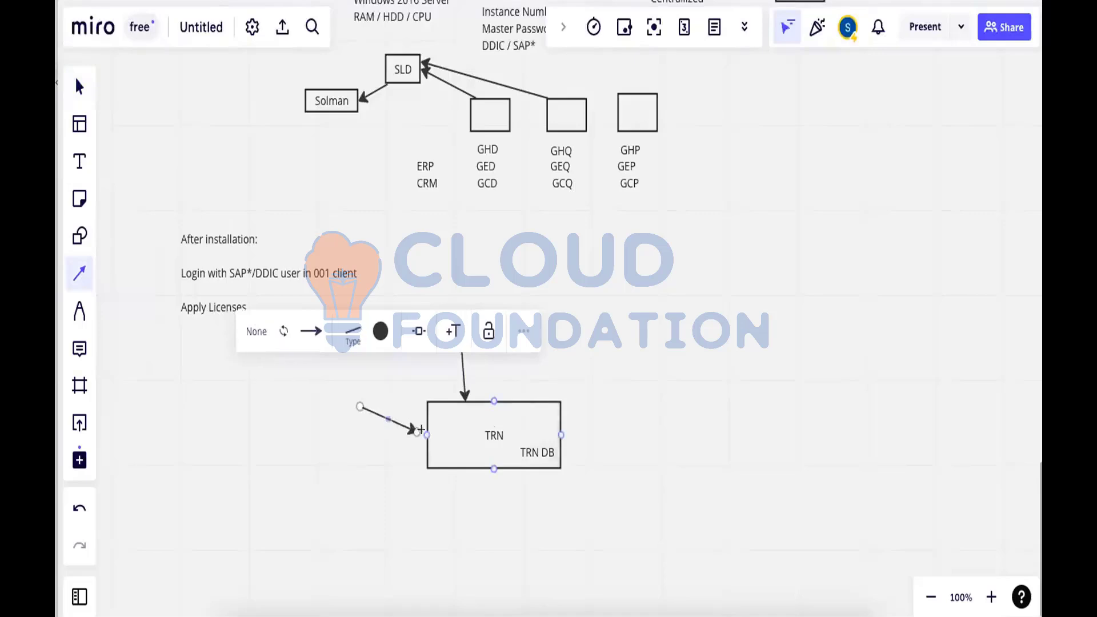
click(80, 161)
click(293, 380)
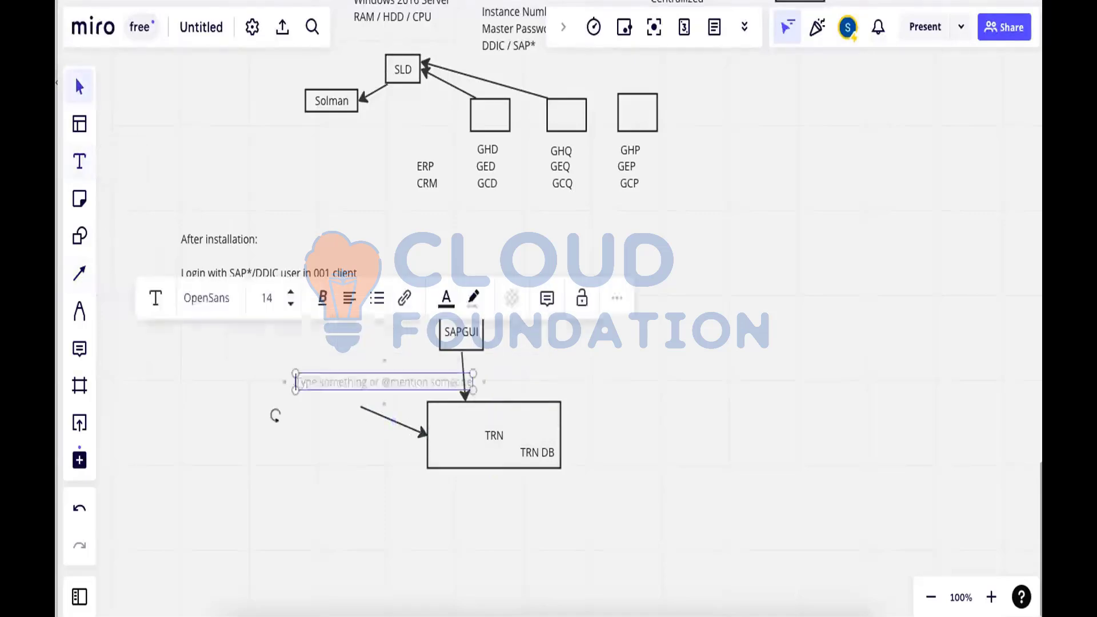
text(Login )
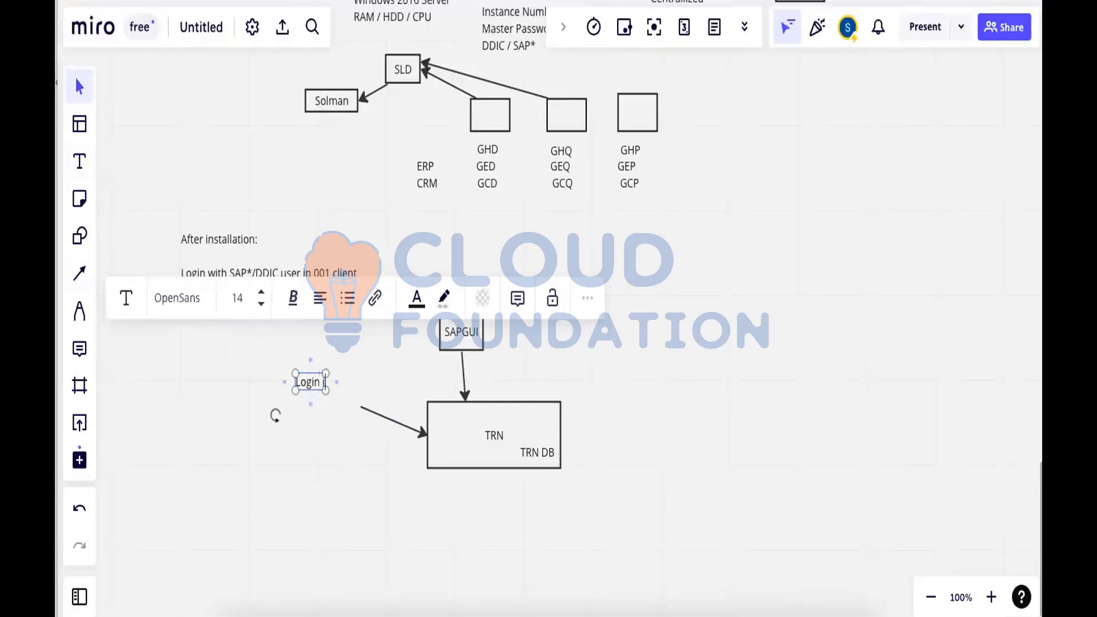
text(in to server using)
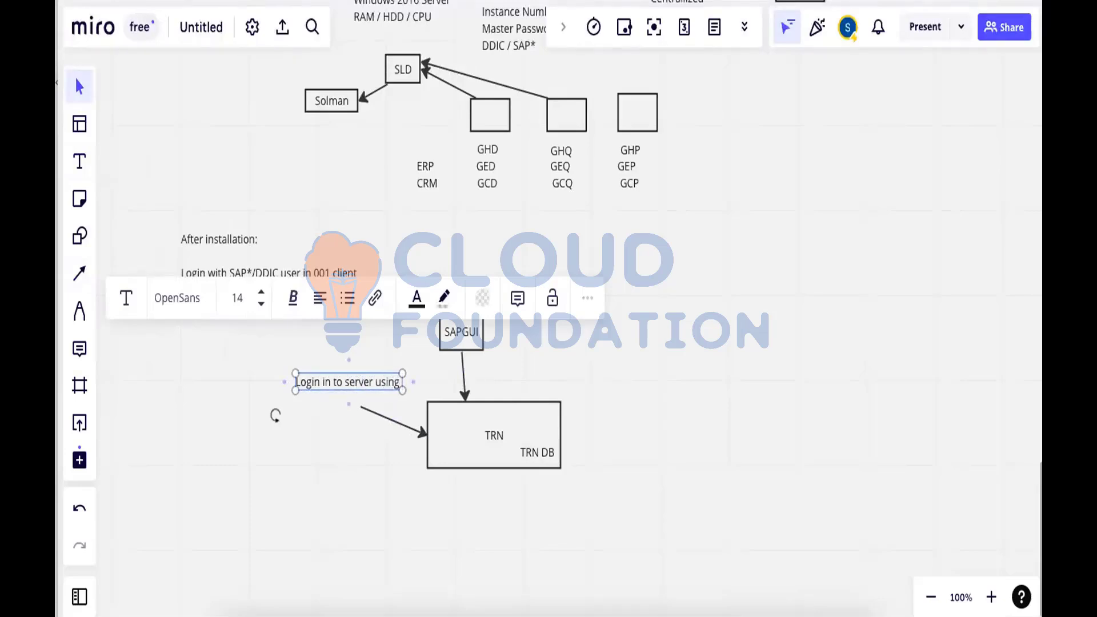
text( sida)
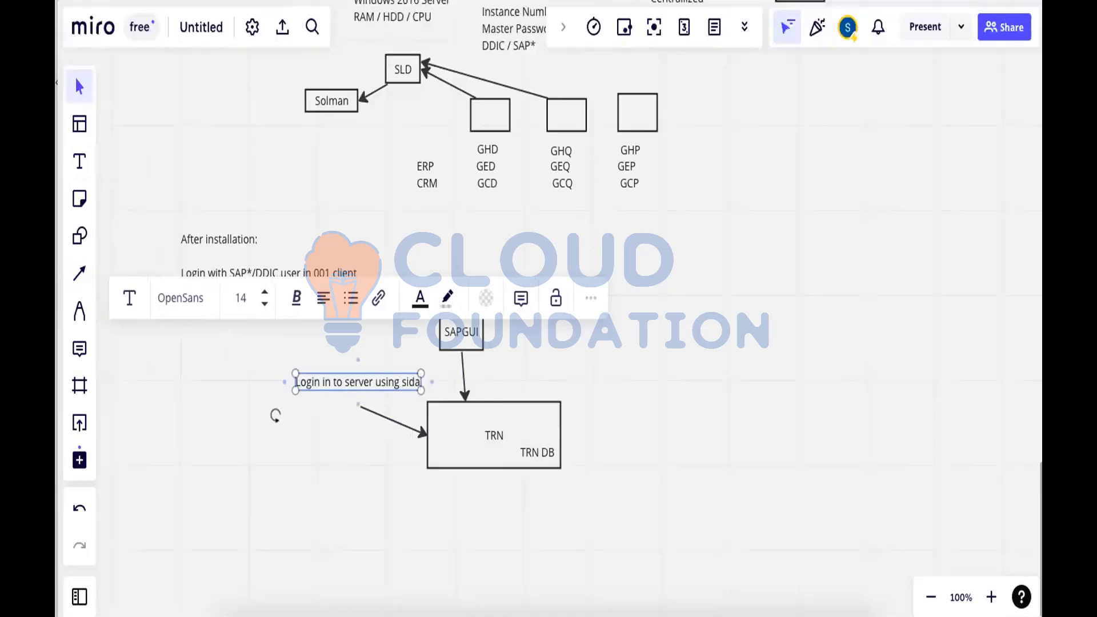
text(dm user)
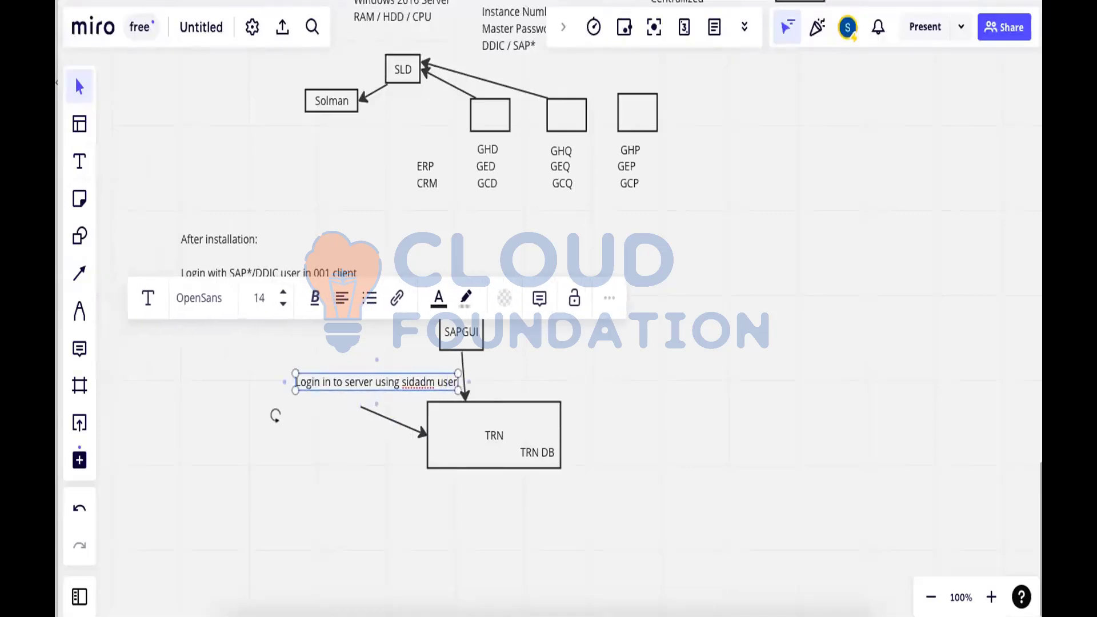
drag(387, 383, 333, 389)
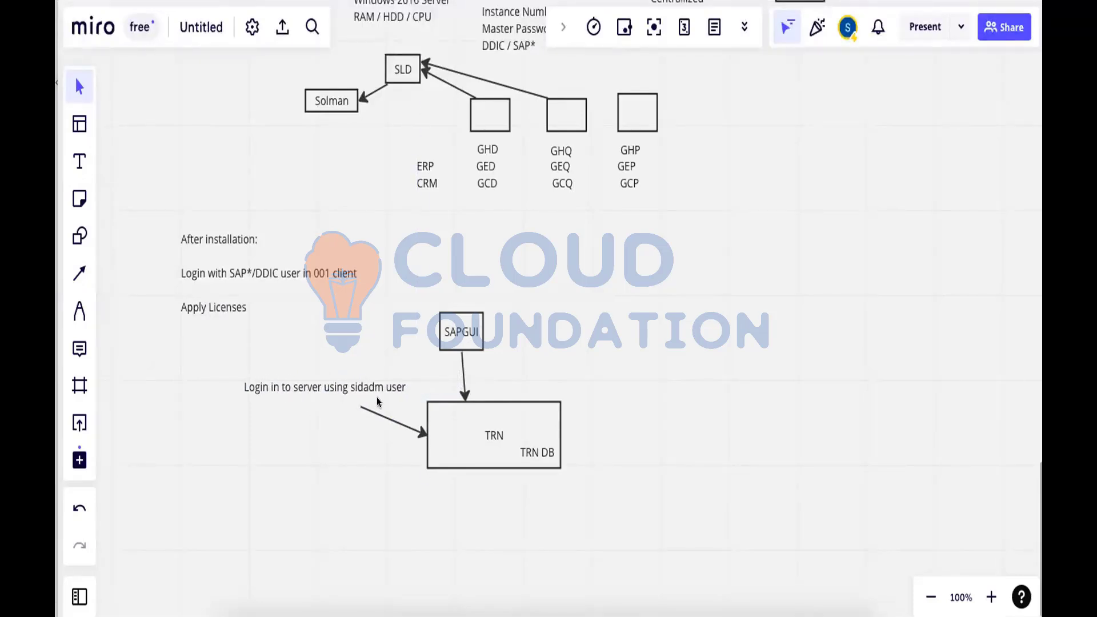
Step: Add a text box under the login note reading '1. Windows : SAPMMC' and 'Graphical Start / Stop'
key(t)
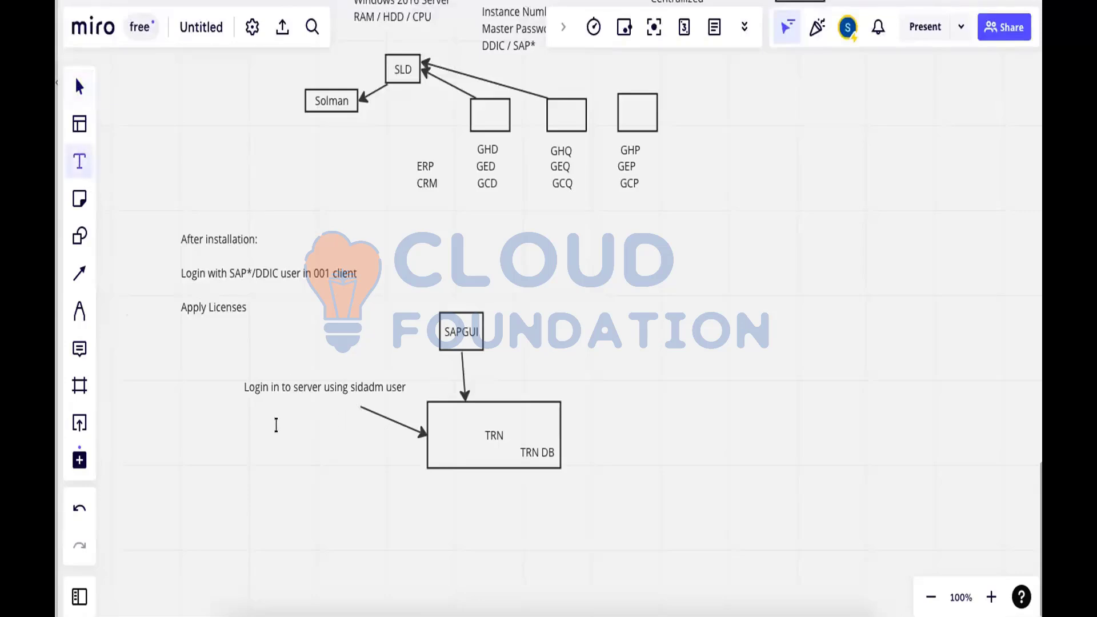
drag(260, 409, 440, 426)
text(1. )
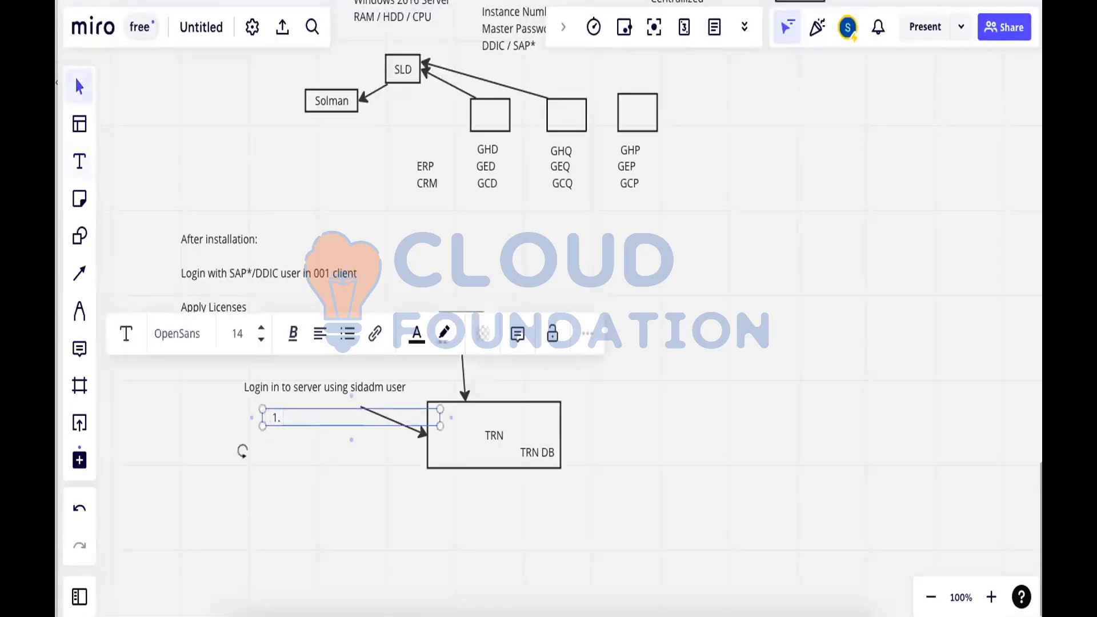
text(Wind)
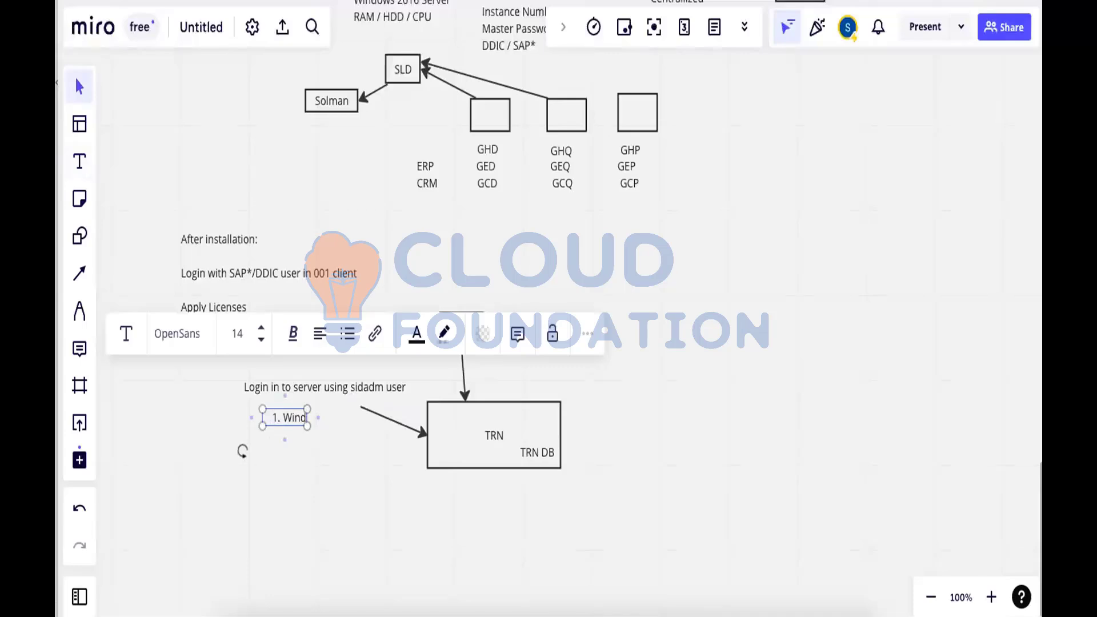
text(ows : SAP)
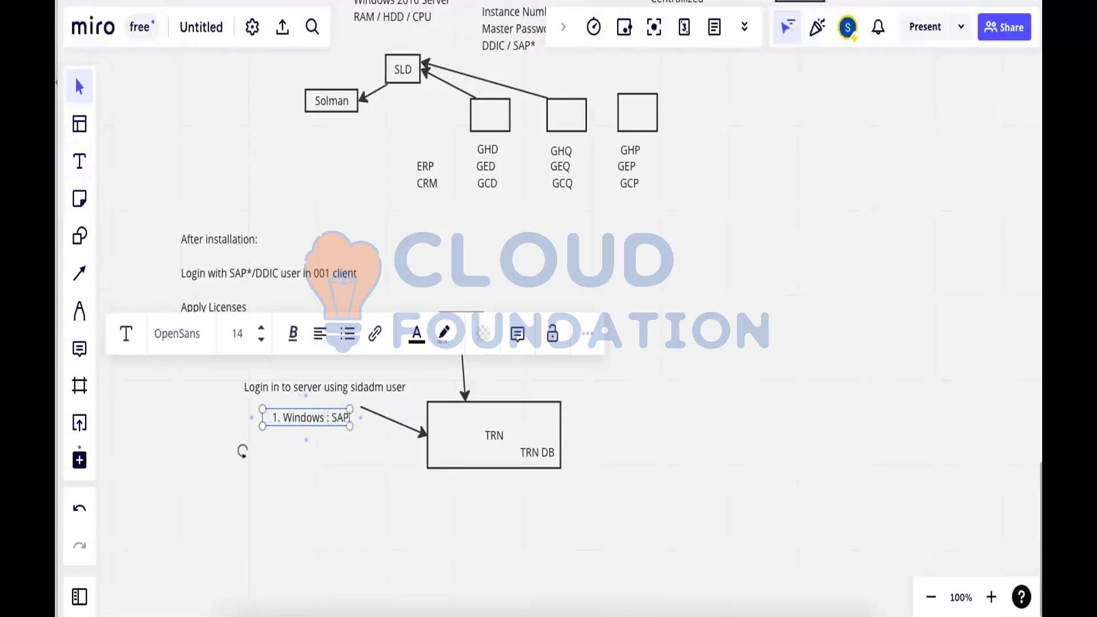
text(MMC)
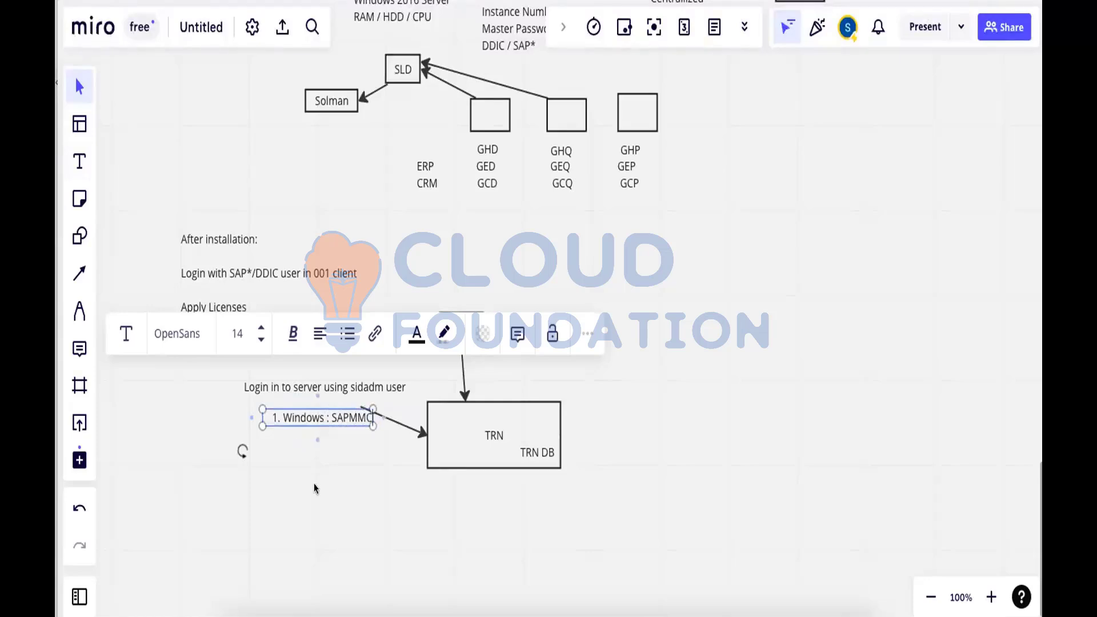
drag(338, 419, 313, 417)
double_click(335, 417)
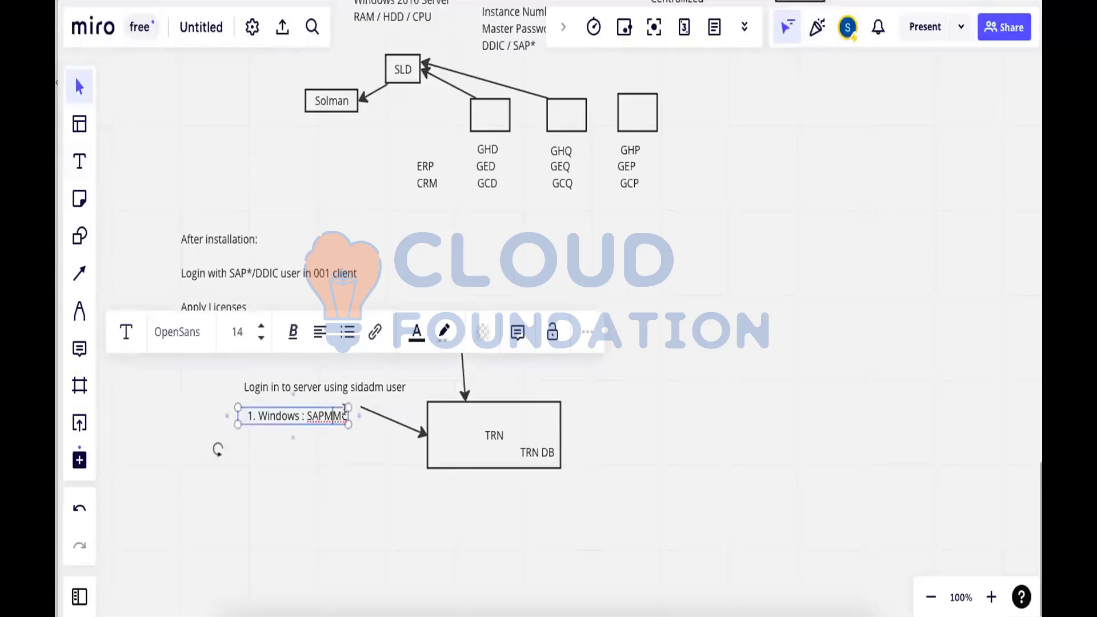
key(Return)
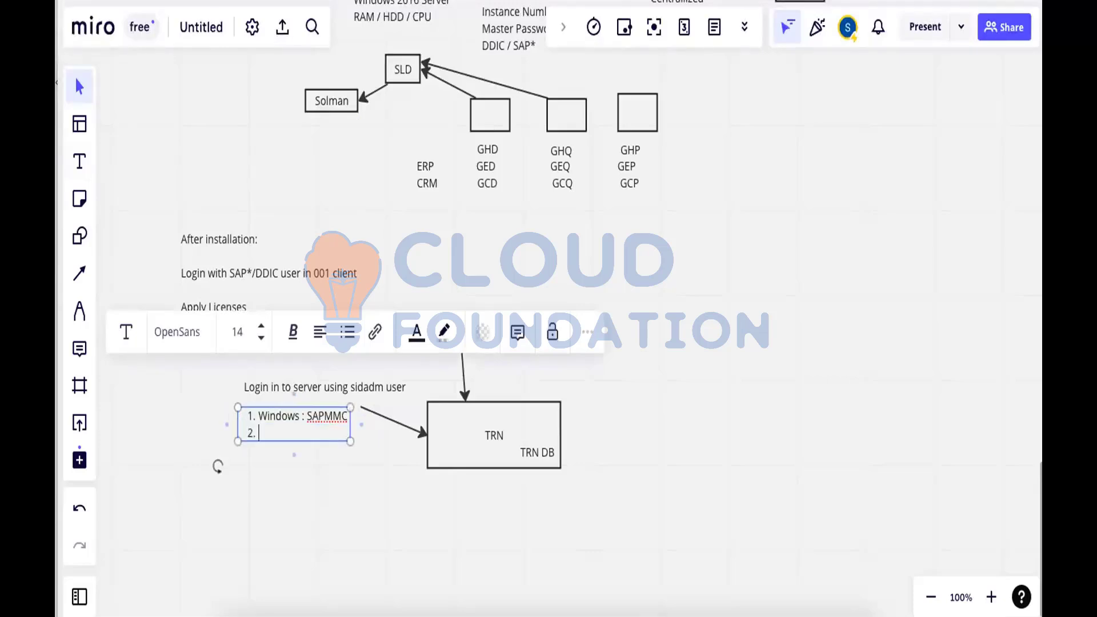
text(Graphical Start / Stop)
click(451, 515)
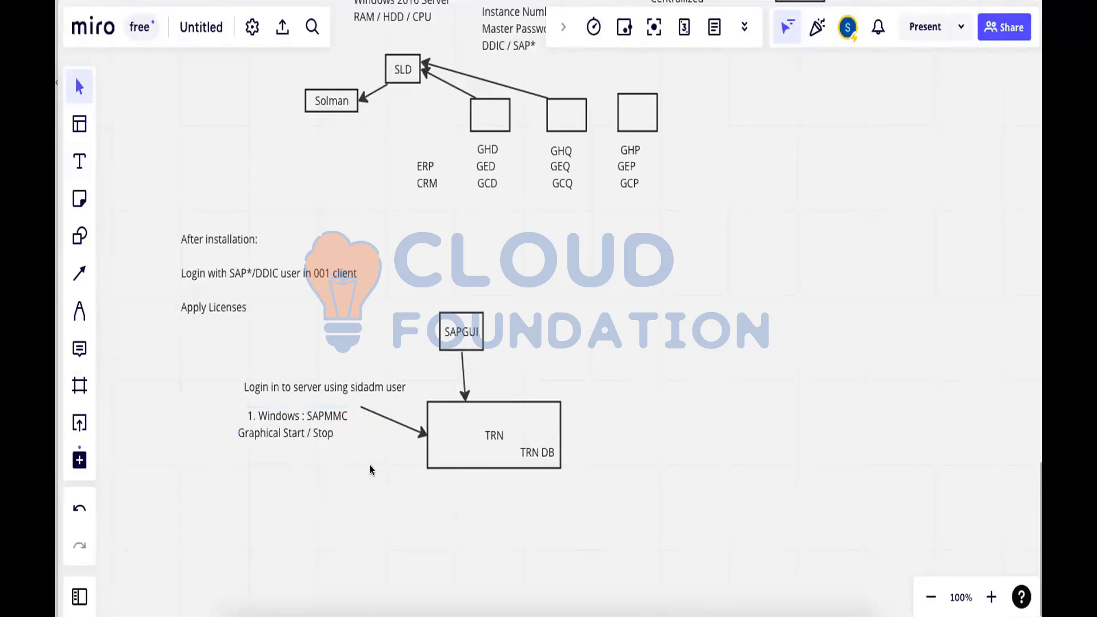
Step: Extend the list with '2.Unix : Putty', 'Stopsap' and 'startsap' lines
click(334, 434)
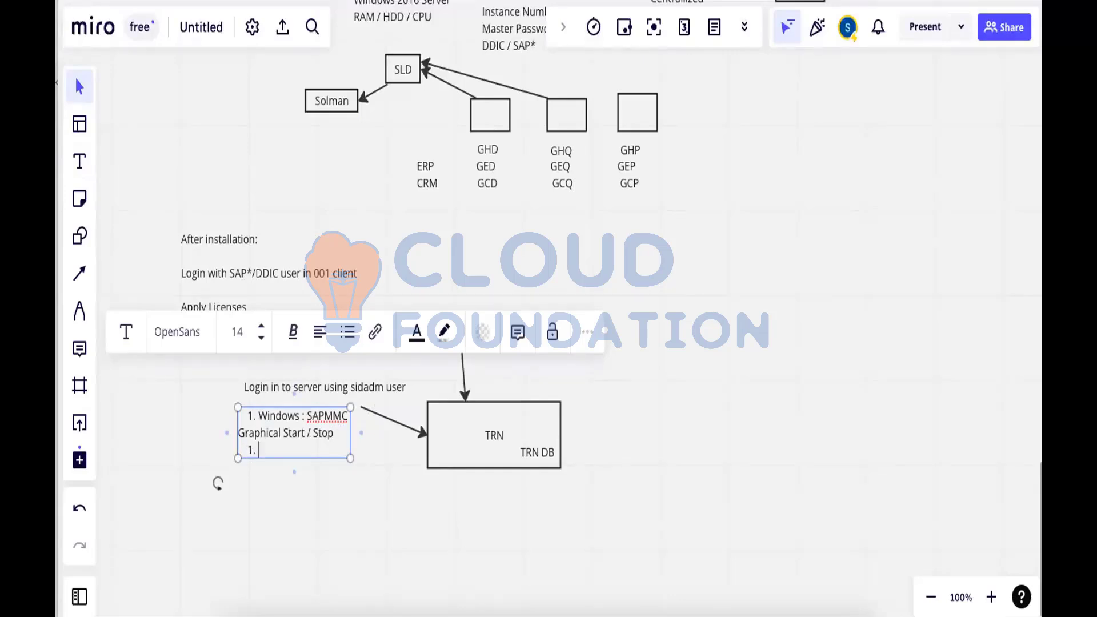
key(BackSpace)
text(2.)
key(BackSpace)
text(.Unix : Putty)
key(Return)
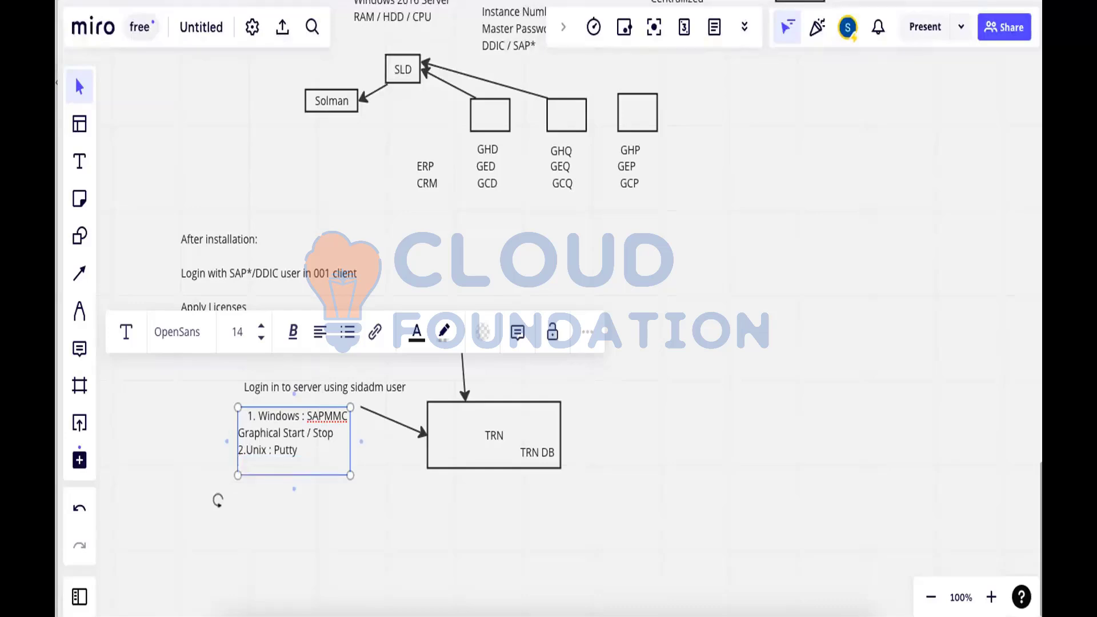
text(Stopsap)
key(Return)
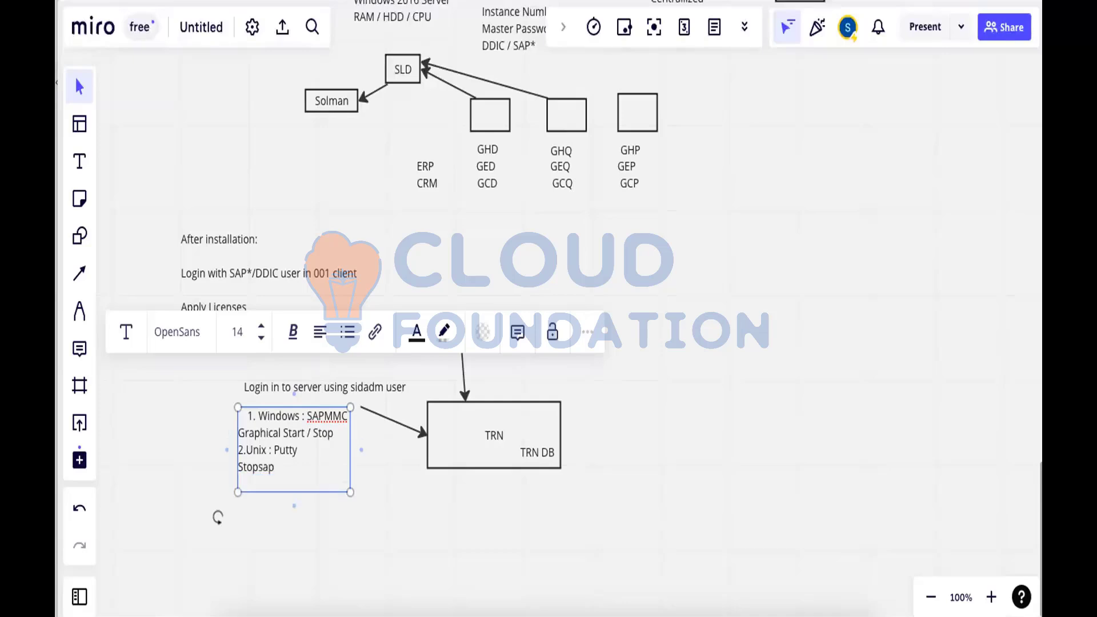
text(startsap)
click(410, 486)
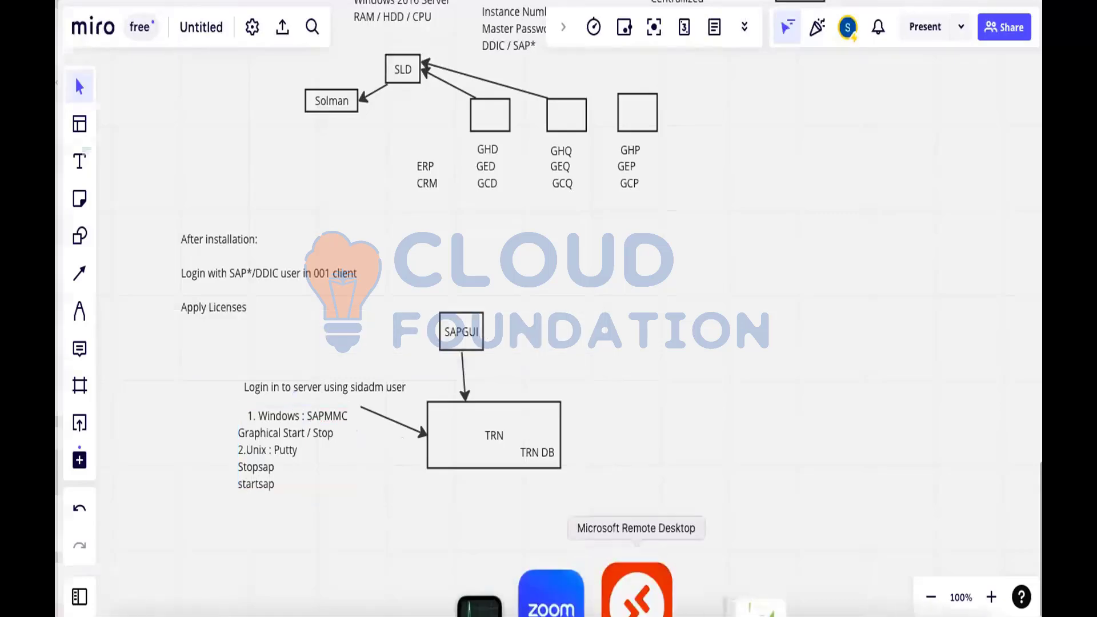
Step: In the remote session, minimize SAPinst and Program Starter, and bring up SAP Easy Access TRN
click(637, 594)
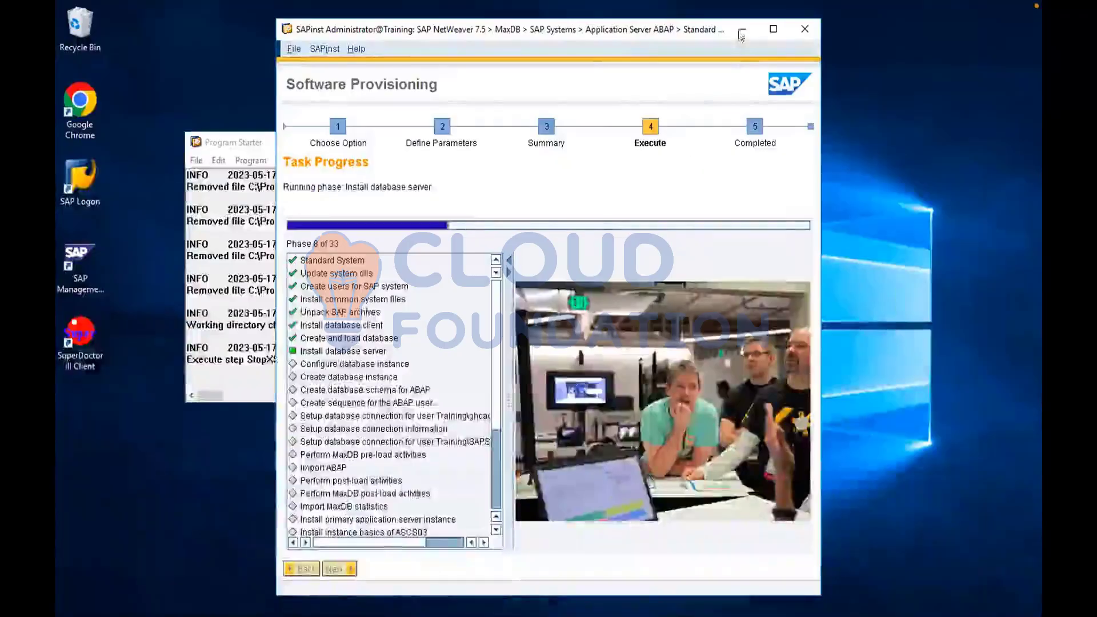
click(740, 30)
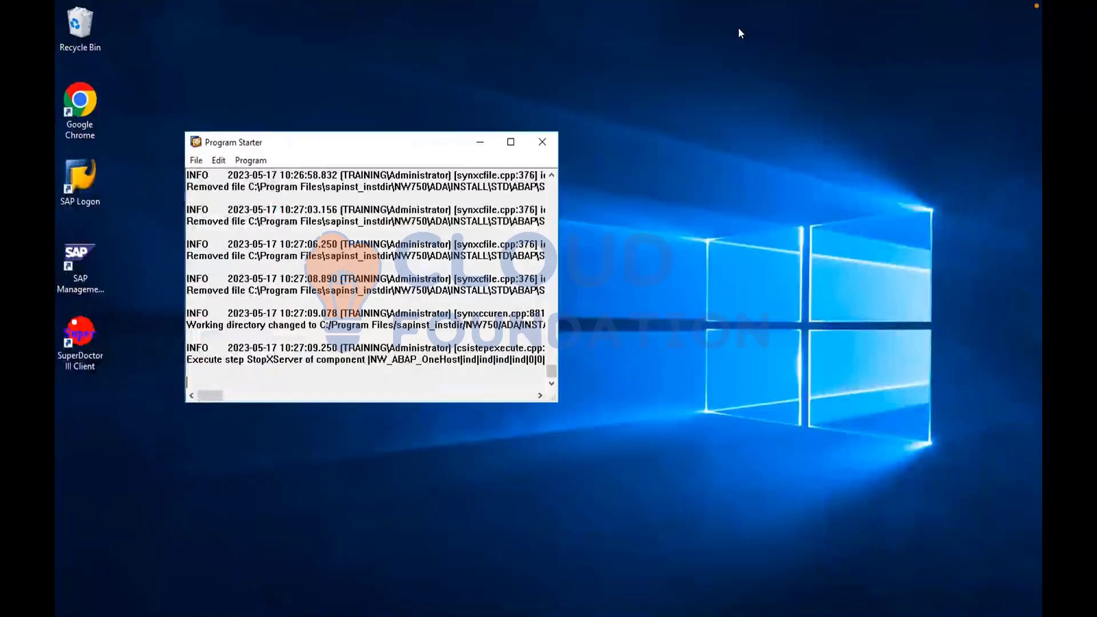
click(483, 140)
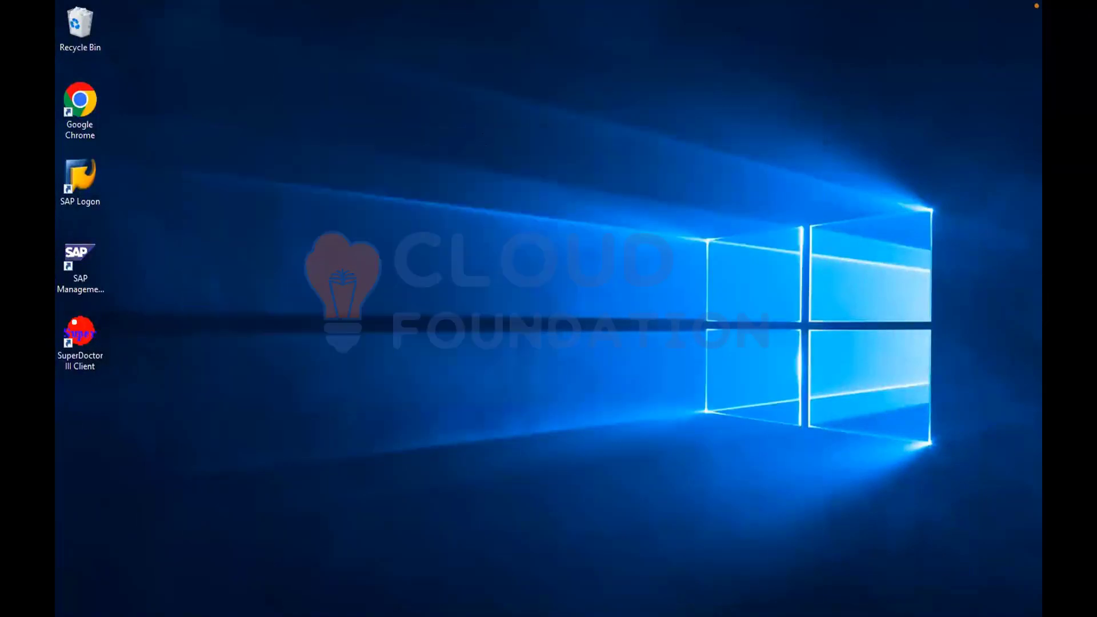
mouse_move(225, 612)
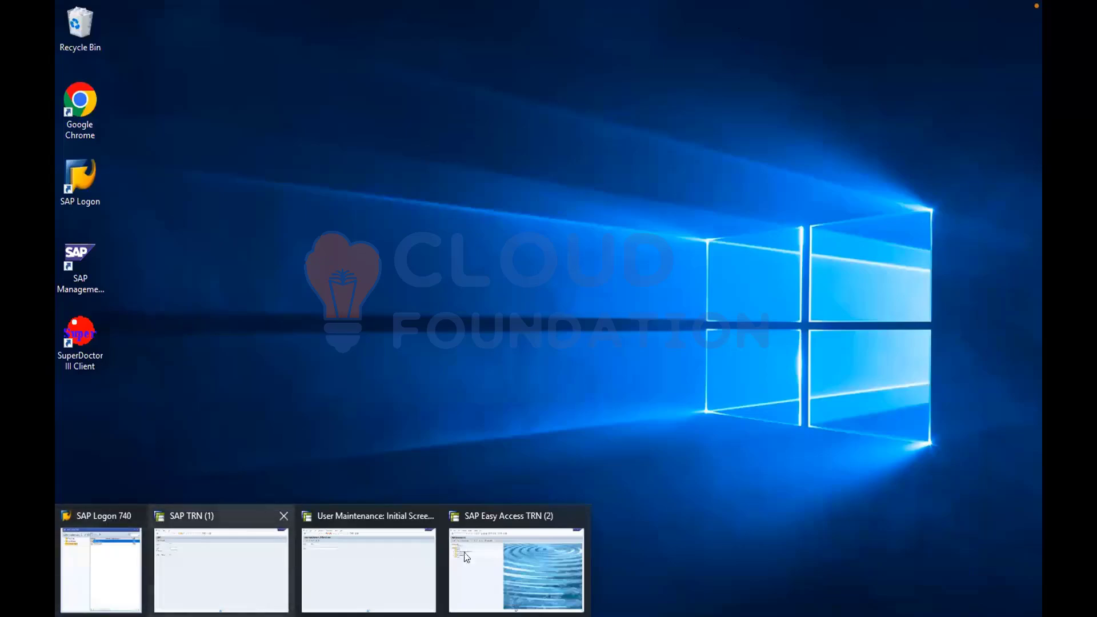
click(528, 543)
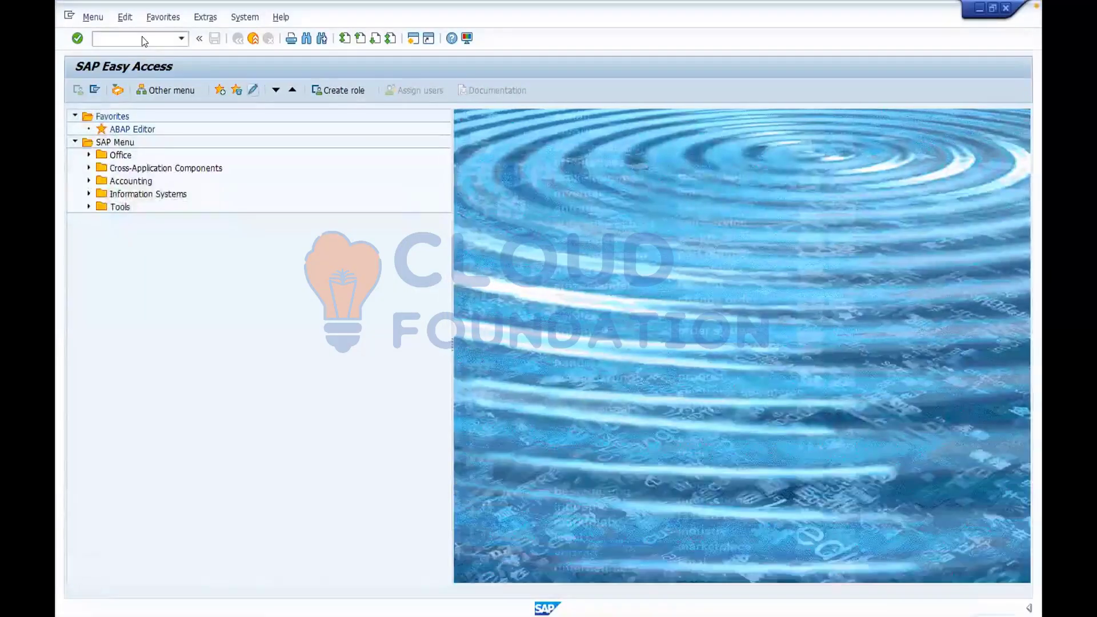
Step: Run transaction AL08 to list the active user sessions on TRN
click(142, 37)
text(al08)
key(Return)
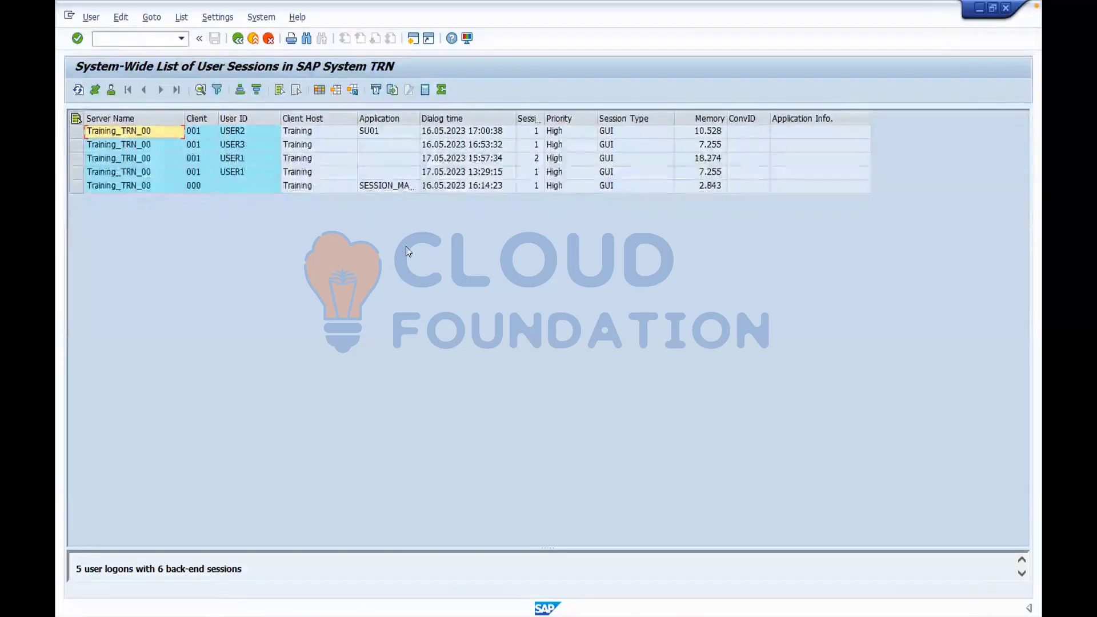
Step: Enter /nex to log off and close all SAP GUI sessions
click(140, 32)
text(/nex)
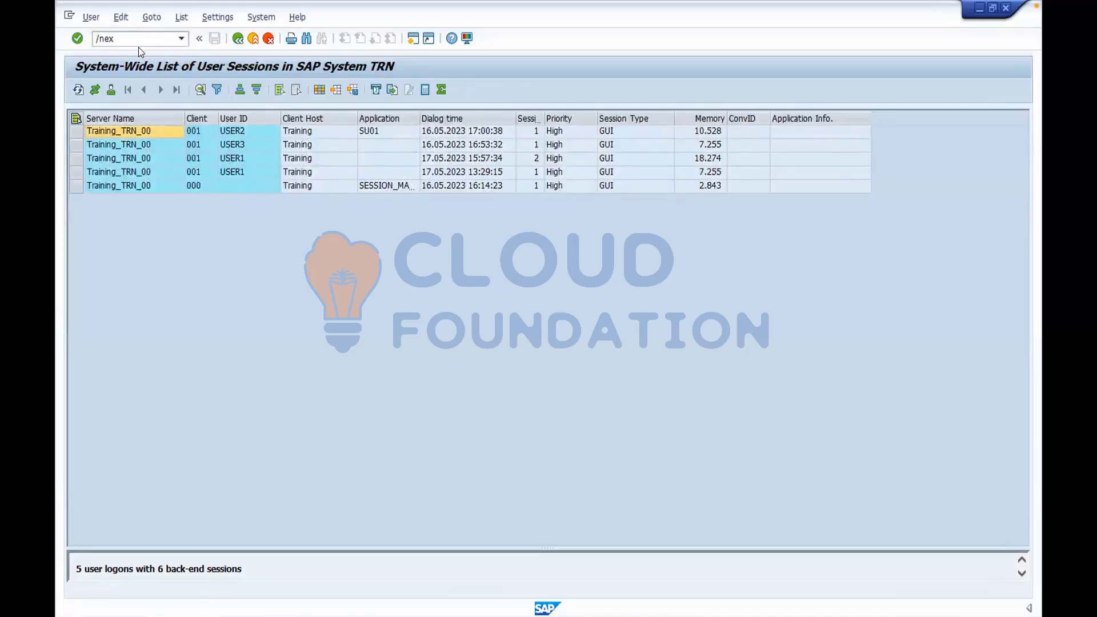
key(Return)
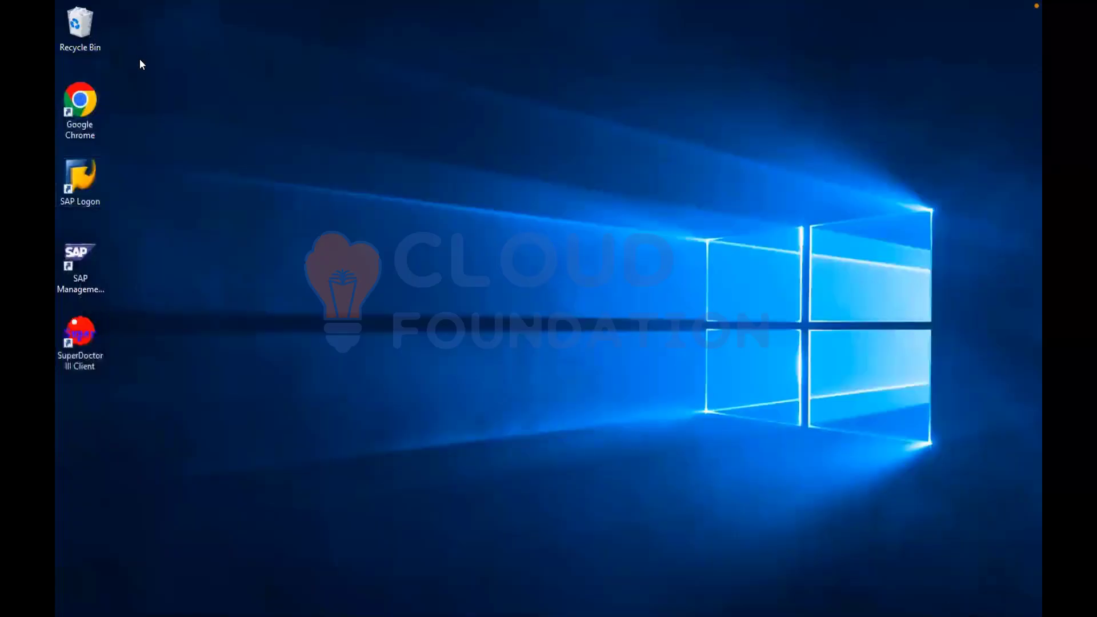
Step: Launch SAP MMC maximized and expand TRN's Training 0 and Training 1 instances
double_click(79, 260)
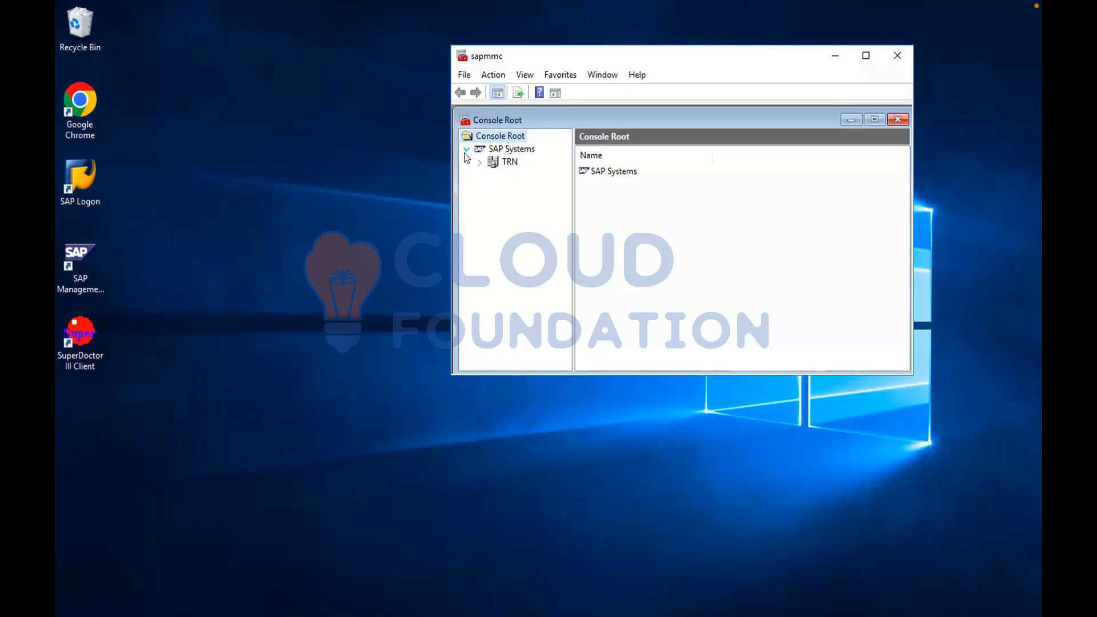
click(480, 162)
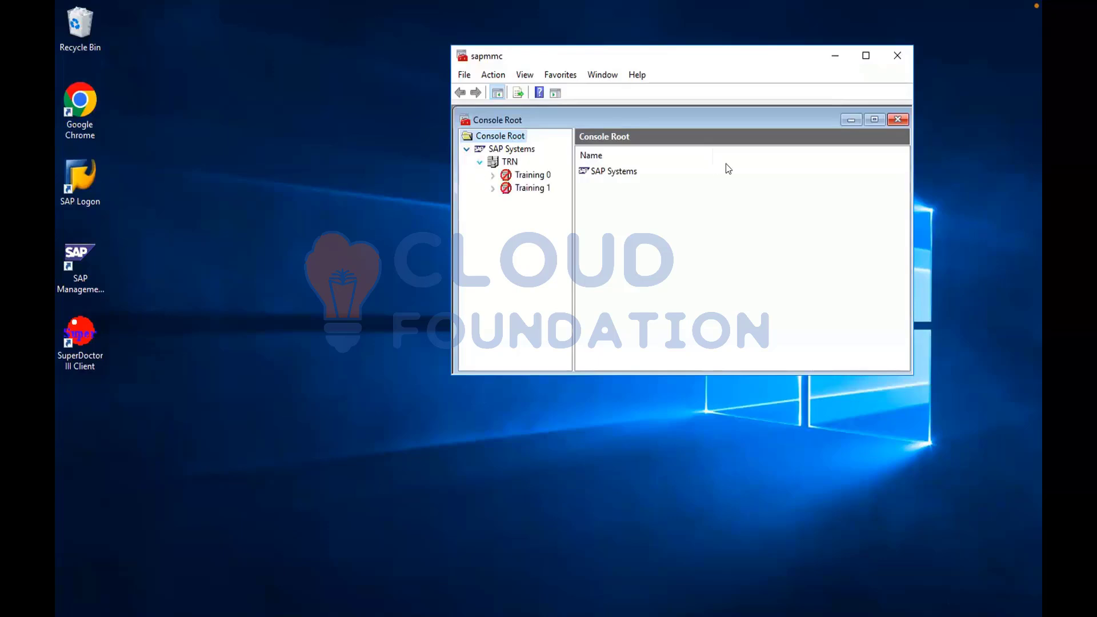
click(865, 57)
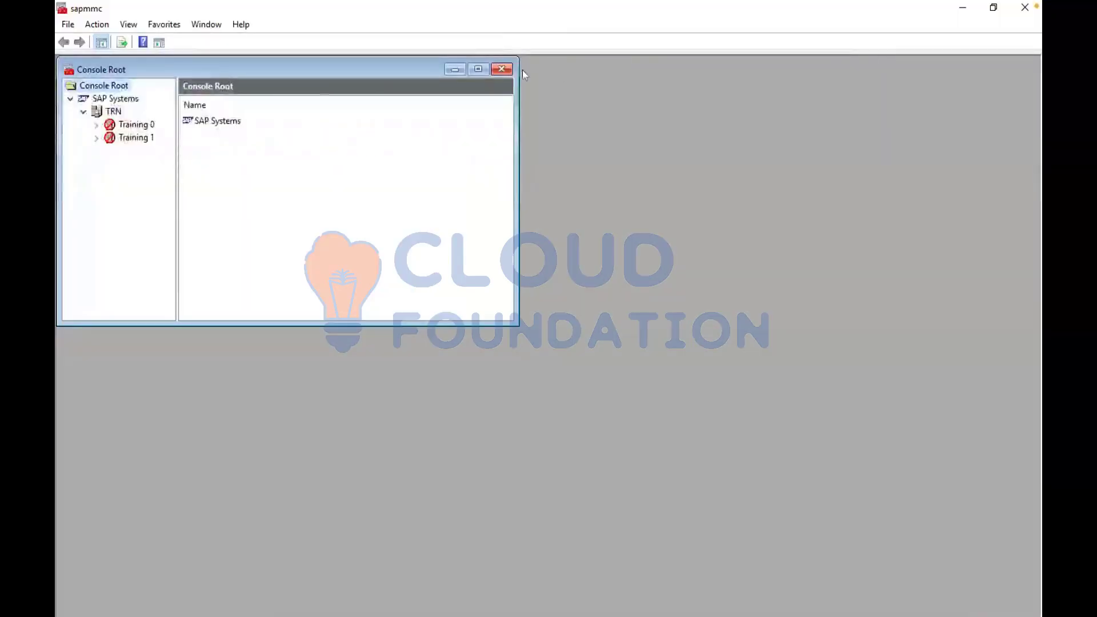
click(479, 66)
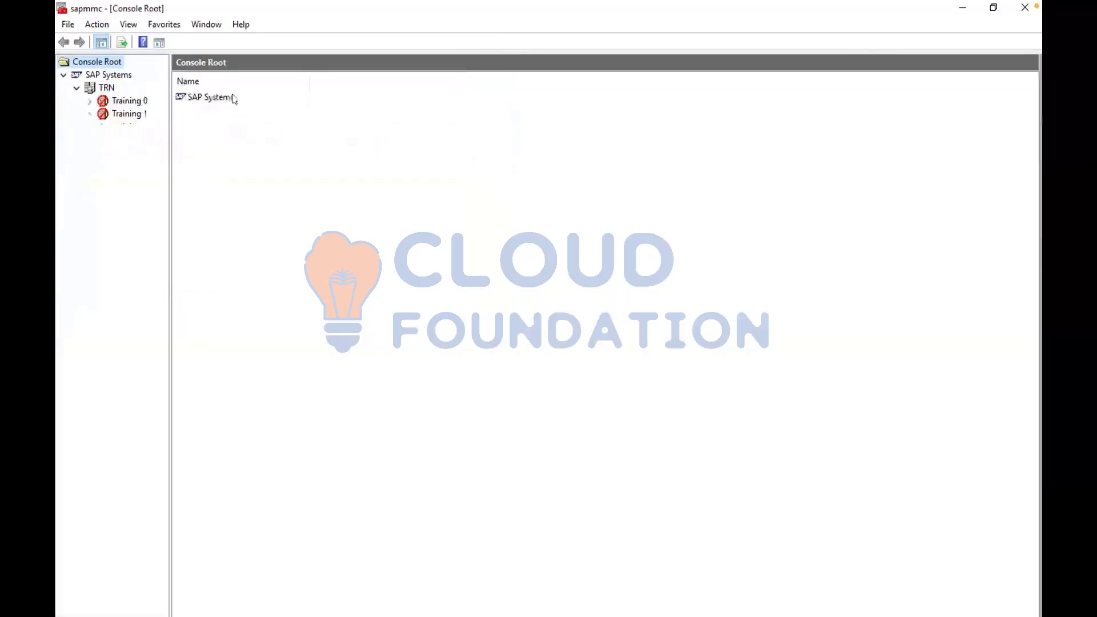
click(106, 87)
click(90, 101)
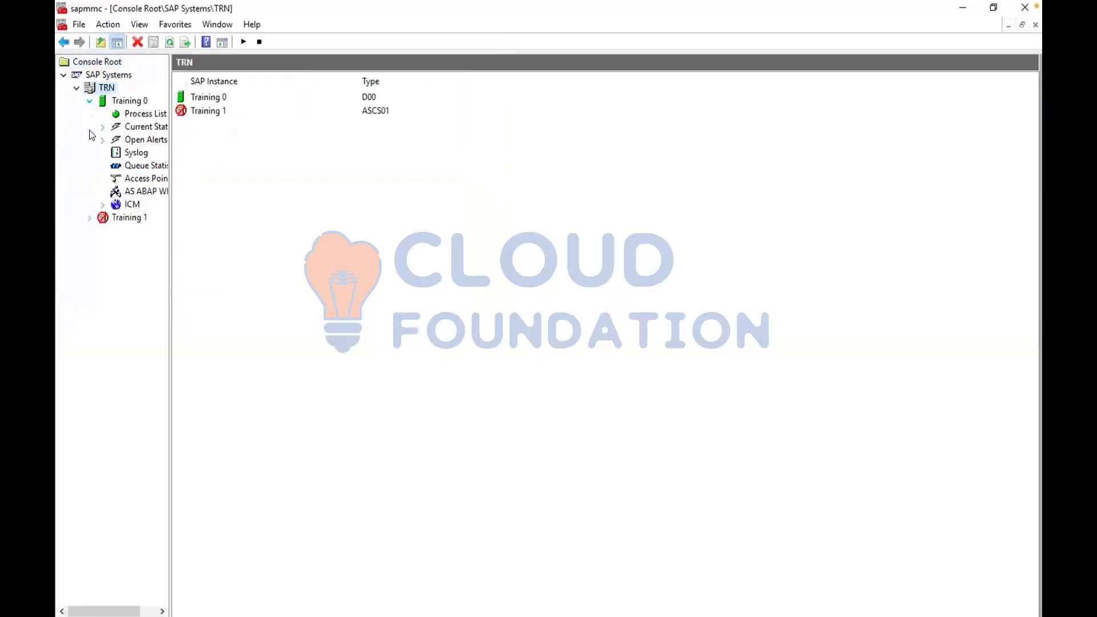
click(89, 218)
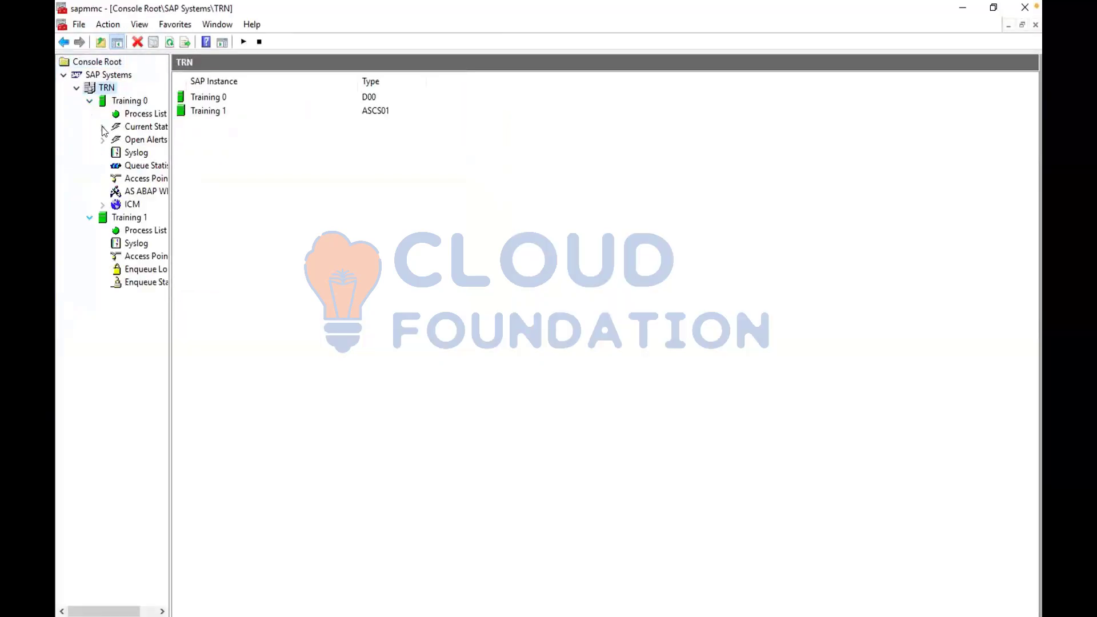
Step: Stop the TRN system from its context menu, confirming the Hard (SIGINT) shutdown
right_click(102, 90)
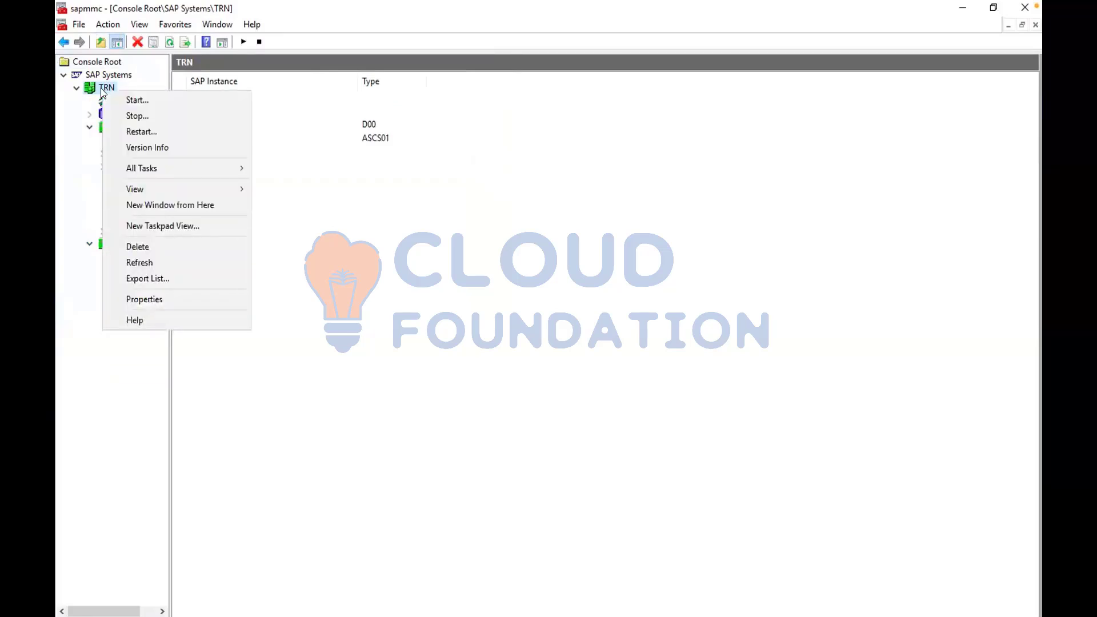
click(118, 117)
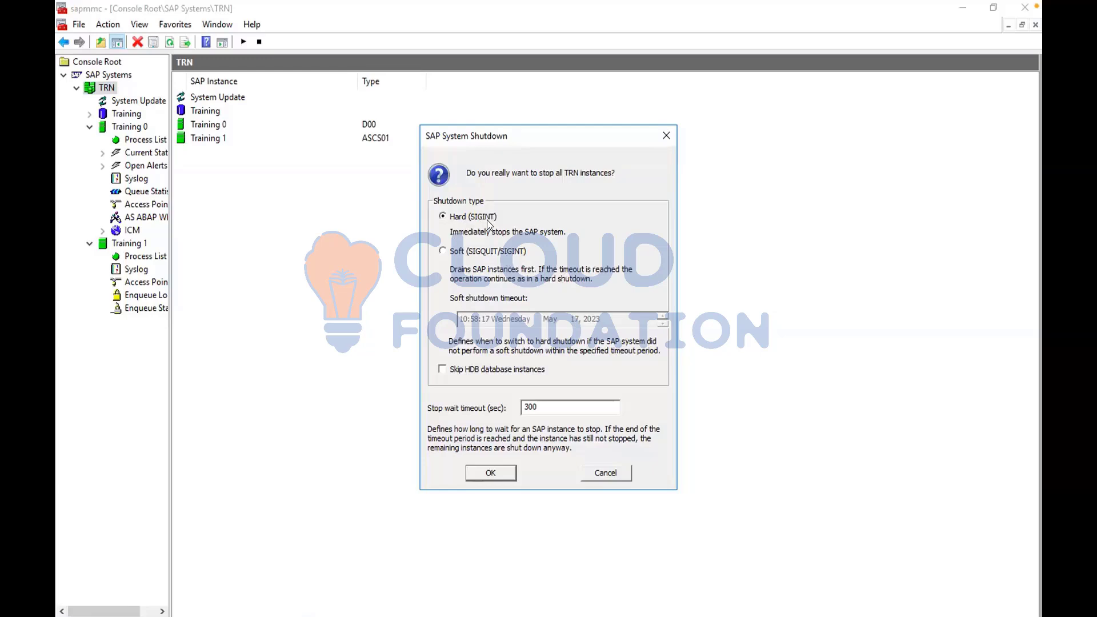
click(481, 472)
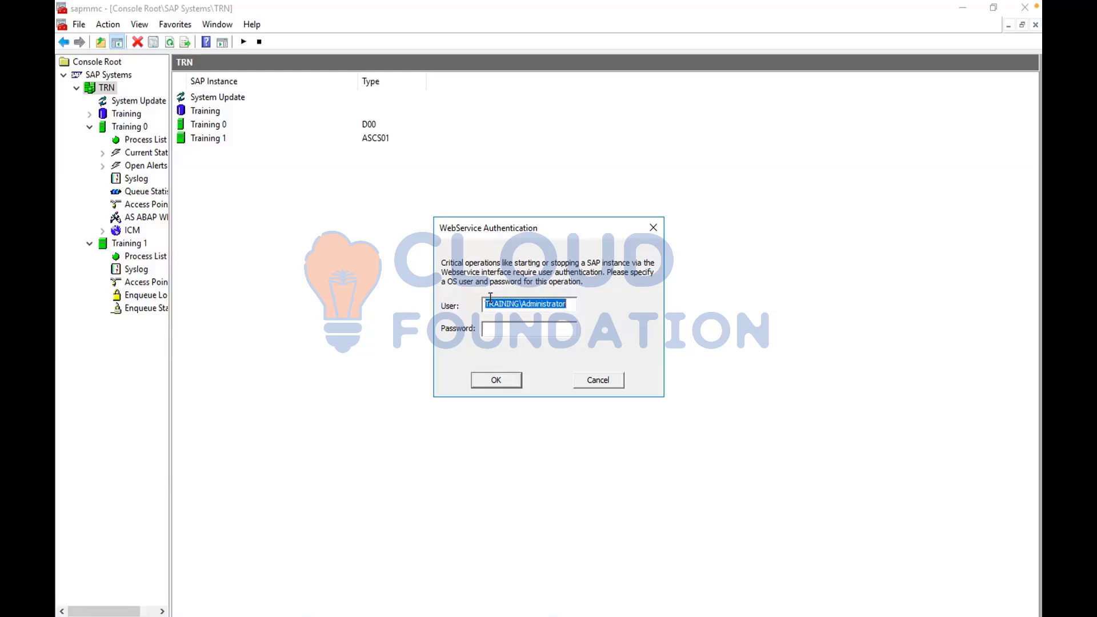
Step: Enter the TRN admin OS user name and password in WebService Authentication and submit
text(t)
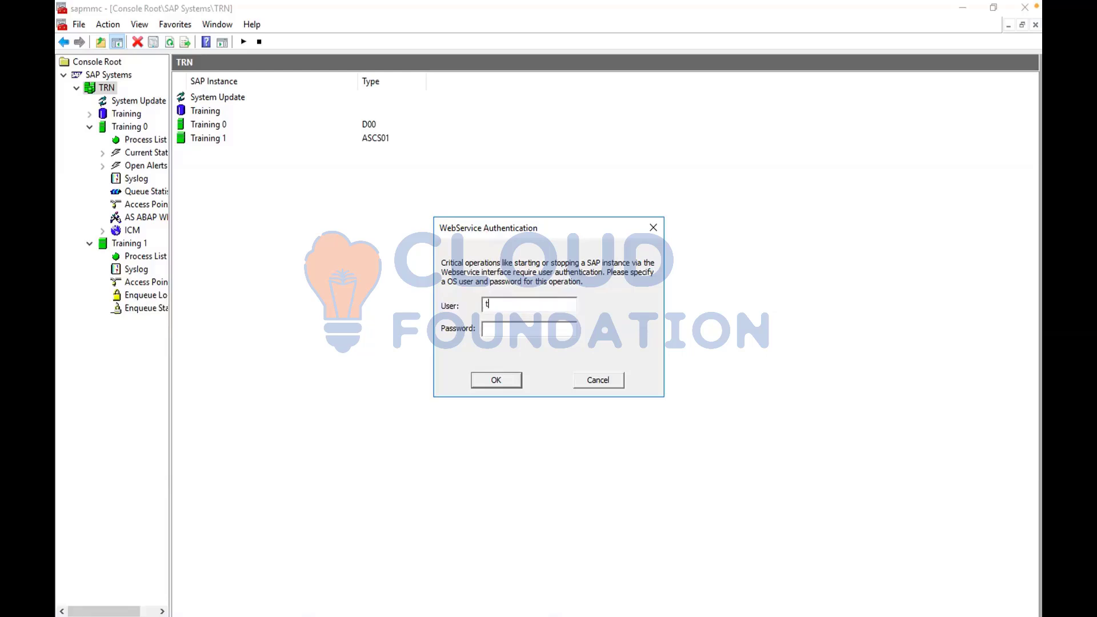
text(rn)
double_click(490, 302)
click(516, 304)
text(adm************)
click(495, 380)
Step: Re-enter the mistyped password, confirm the stop, refresh instance status and switch to Miro
click(531, 324)
key(BackSpace)
key(BackSpace)
key(BackSpace)
key(BackSpace)
key(BackSpace)
key(BackSpace)
key(BackSpace)
key(BackSpace)
key(BackSpace)
key(BackSpace)
key(BackSpace)
text(********)
key(BackSpace)
key(BackSpace)
key(BackSpace)
key(BackSpace)
key(BackSpace)
key(BackSpace)
key(BackSpace)
text(********)
click(496, 380)
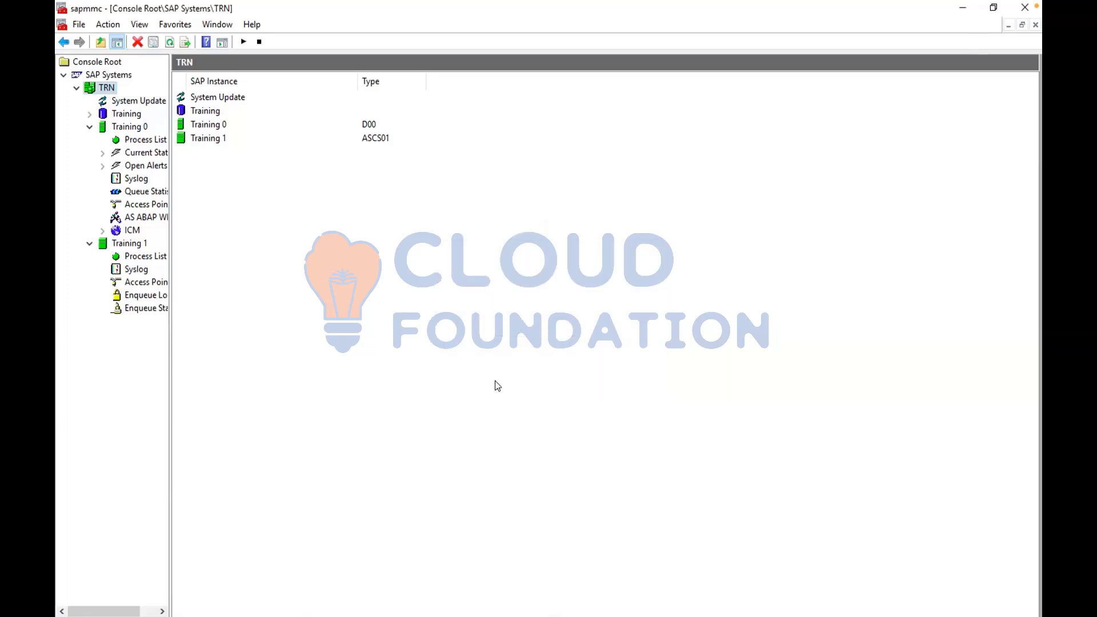
click(169, 49)
key(alt+Tab)
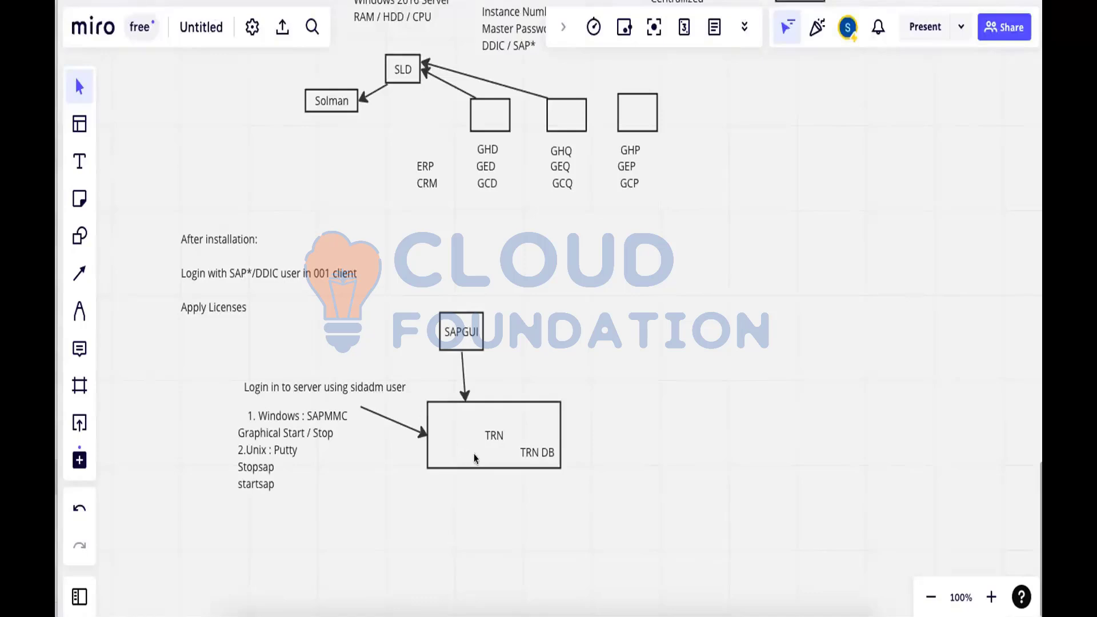
Step: Add the text note 'SID = TRN' just below the startsap line
click(337, 492)
text(SID )
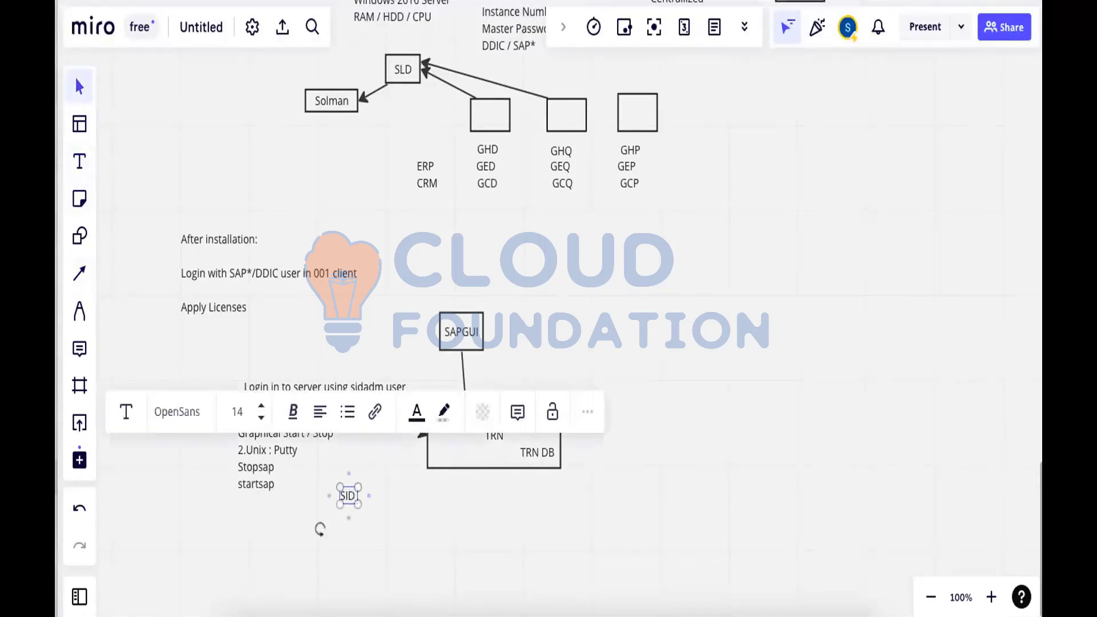
text(= TRN)
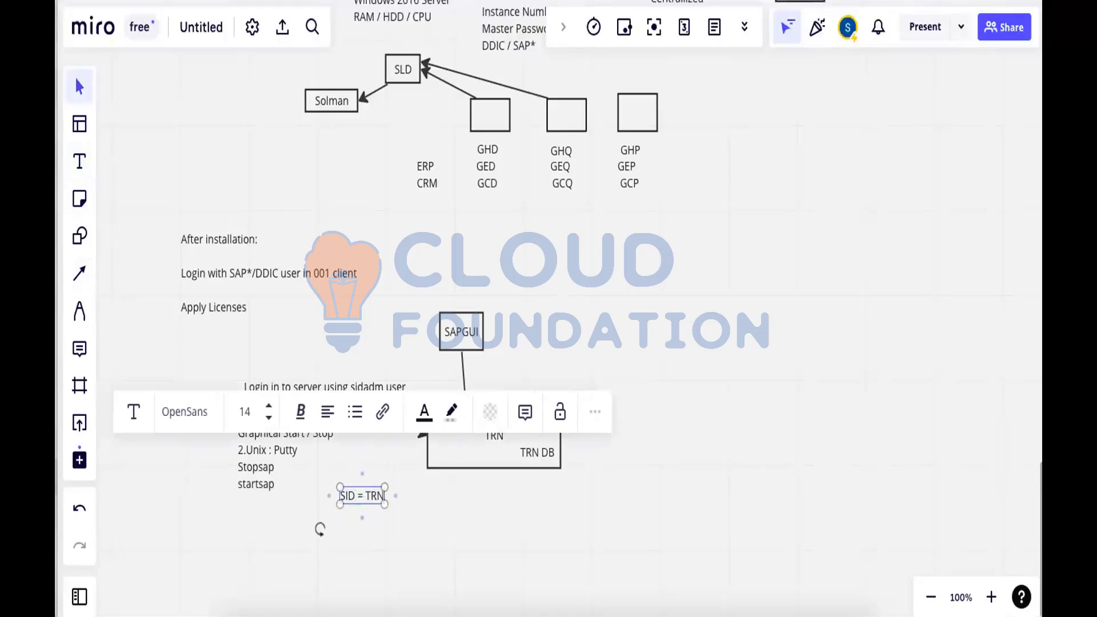
click(387, 514)
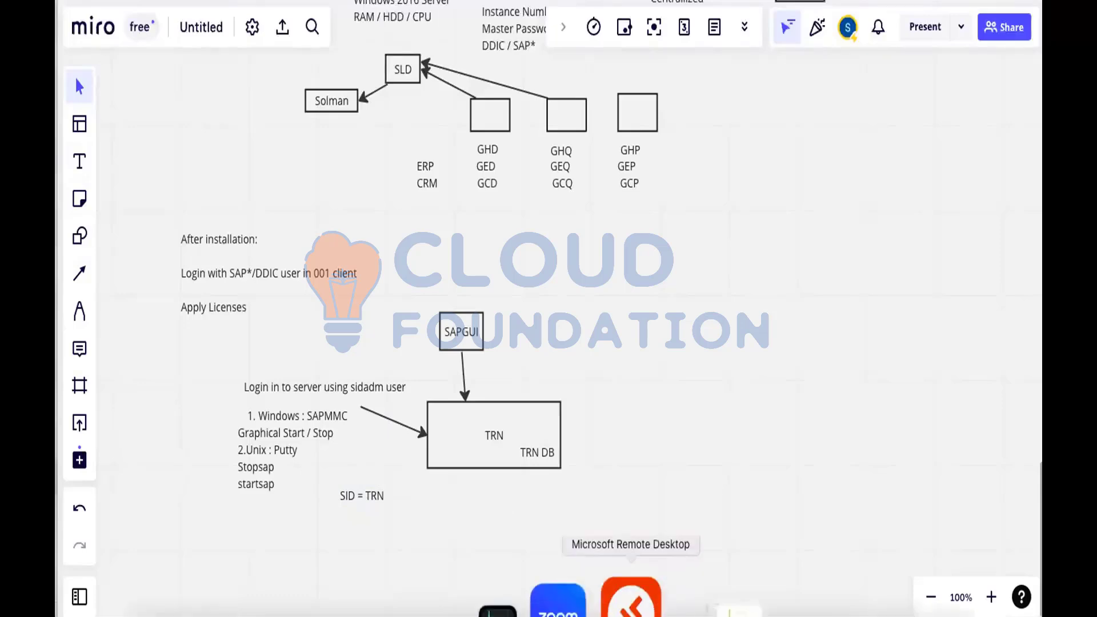
Step: In the Remote Desktop session, dismiss the SAP GUI shutdown error without details and minimize SAP MMC
click(631, 591)
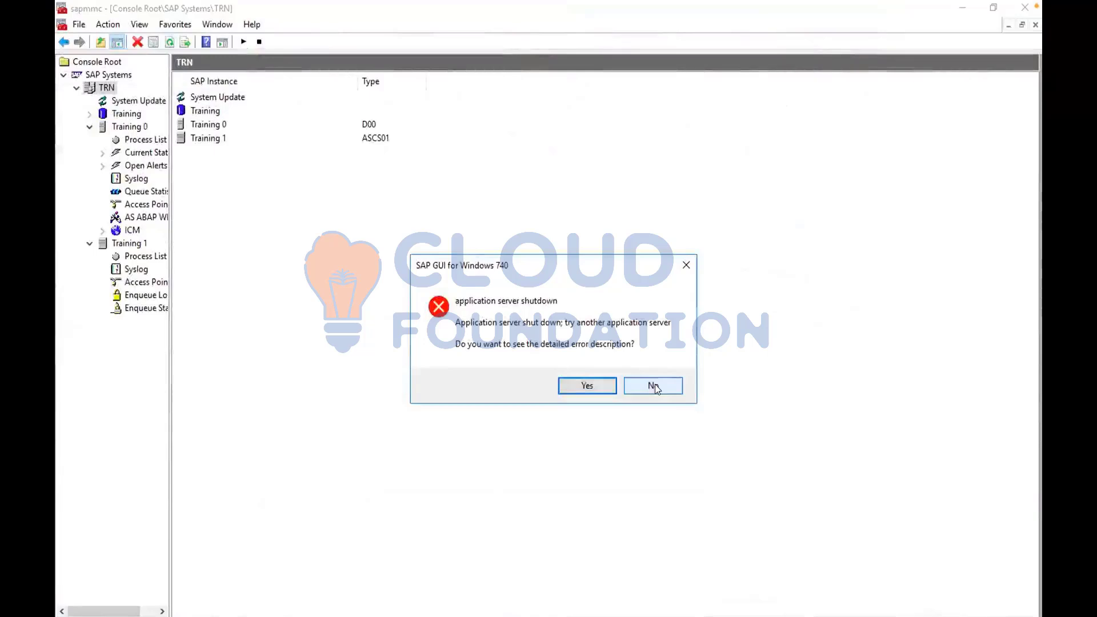
click(654, 386)
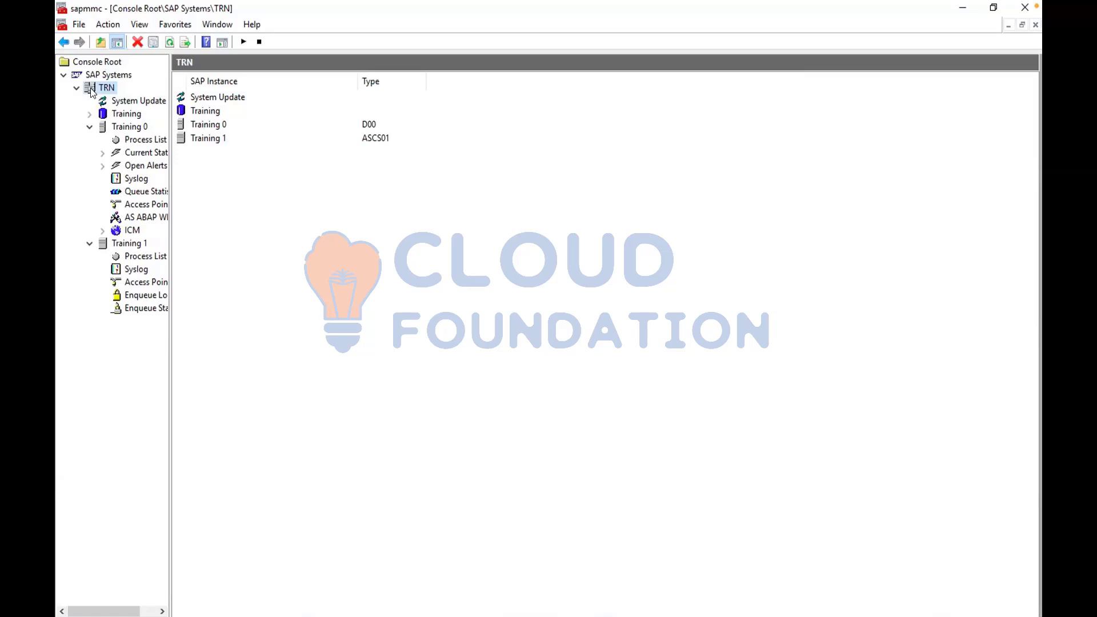
click(966, 9)
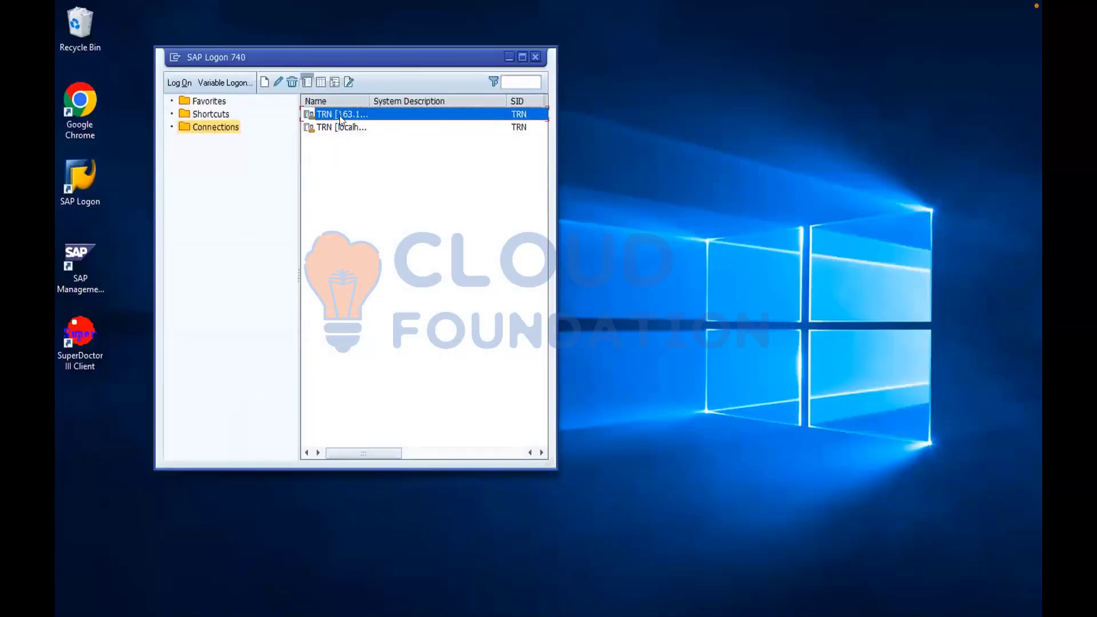
Step: Try logging on to the TRN connection in SAP Logon 740 and get a connection-refused error
double_click(339, 116)
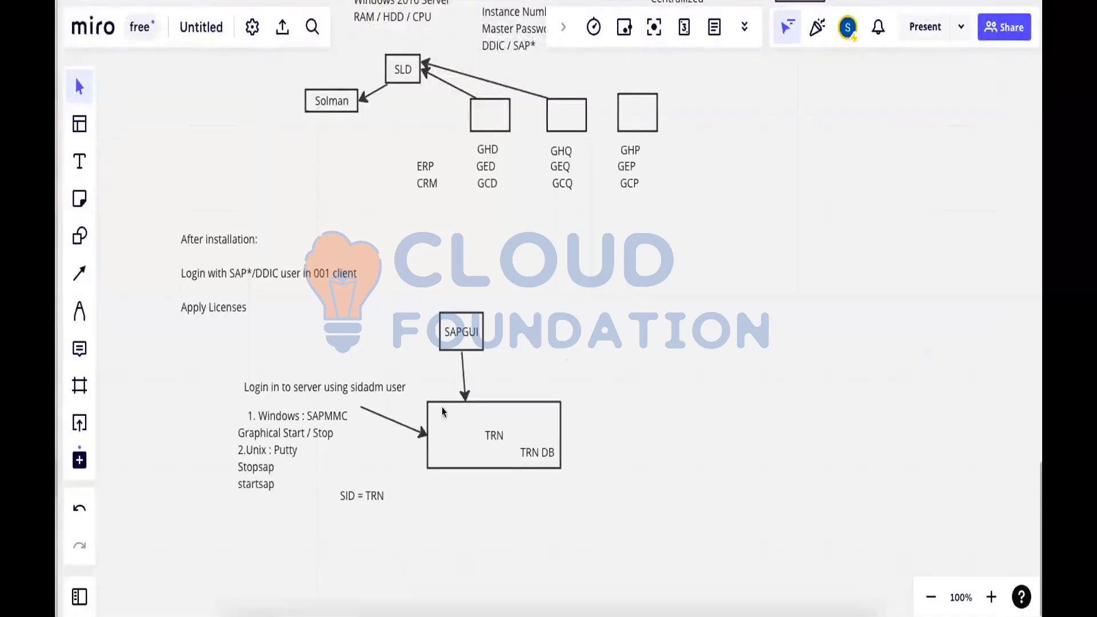
Step: Add a text note right of the TRN box reading 'It read profile file located under /usr/sap/sid/sys/profile'
click(81, 165)
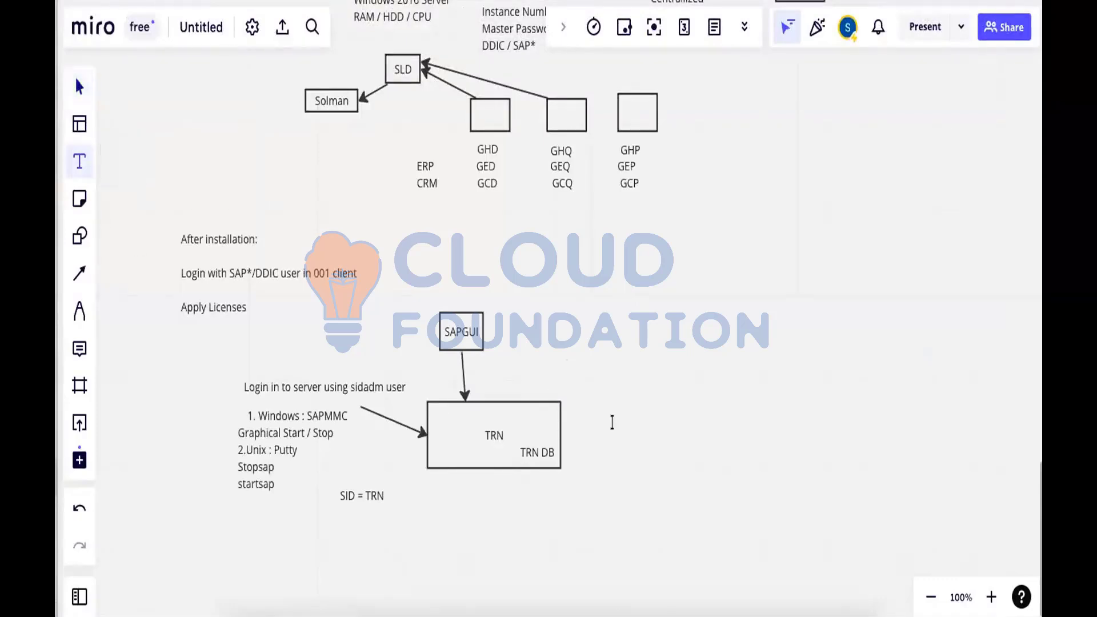
click(575, 436)
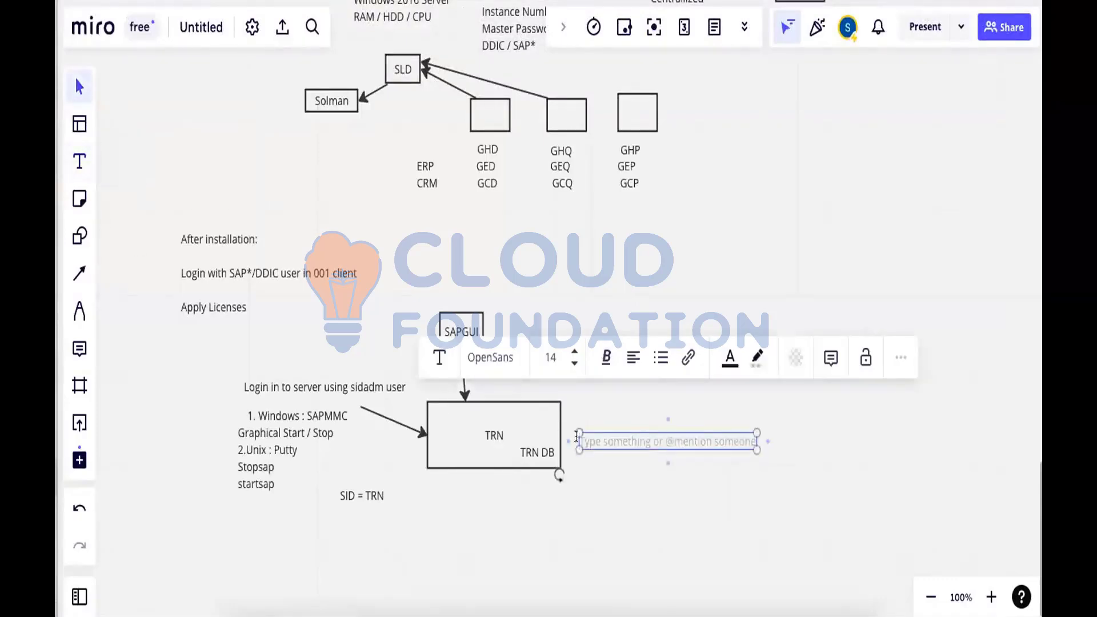
text(t read)
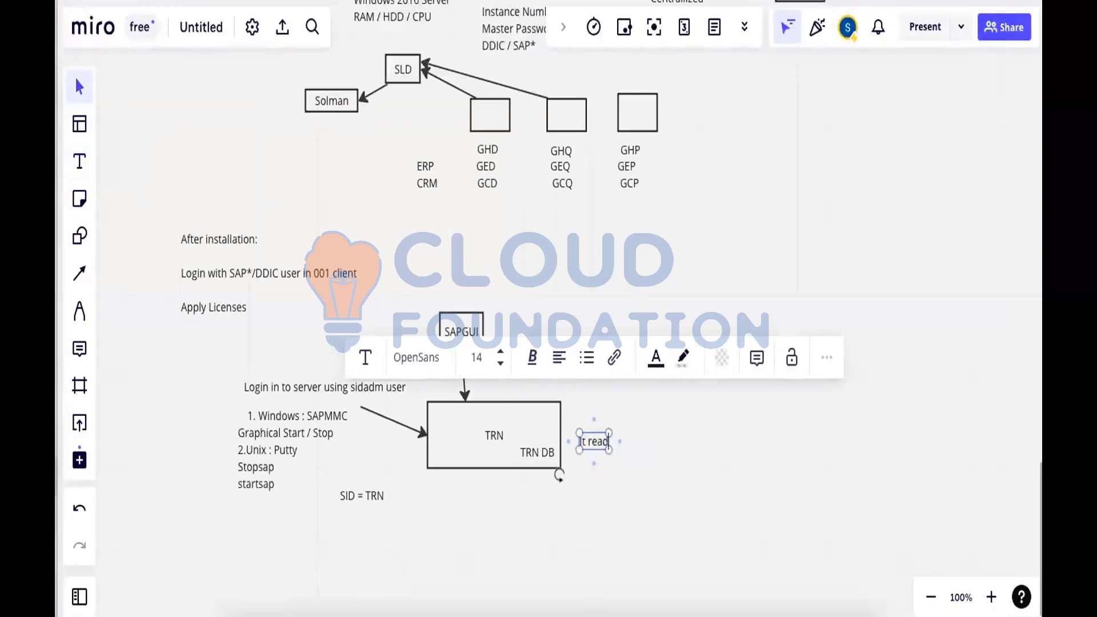
text( profil)
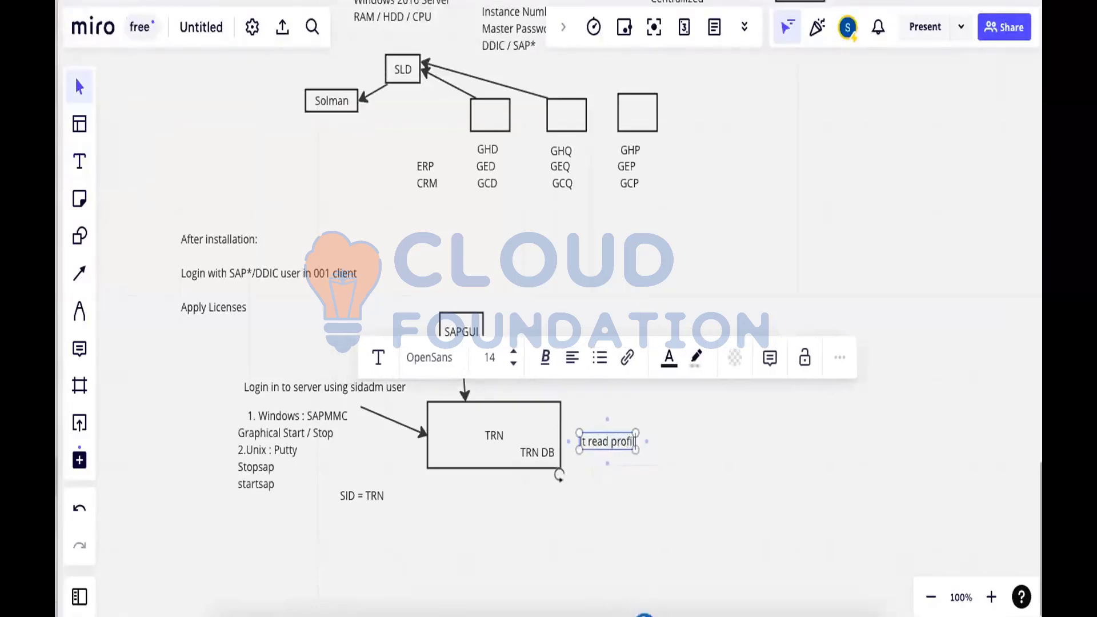
text(e file)
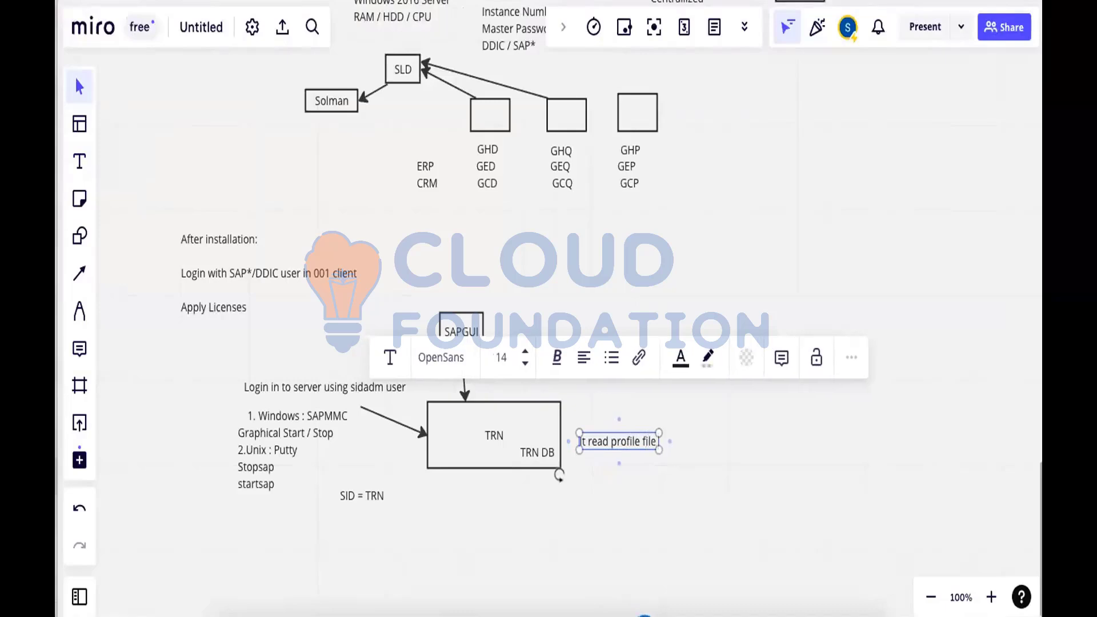
key(Return)
text(located un)
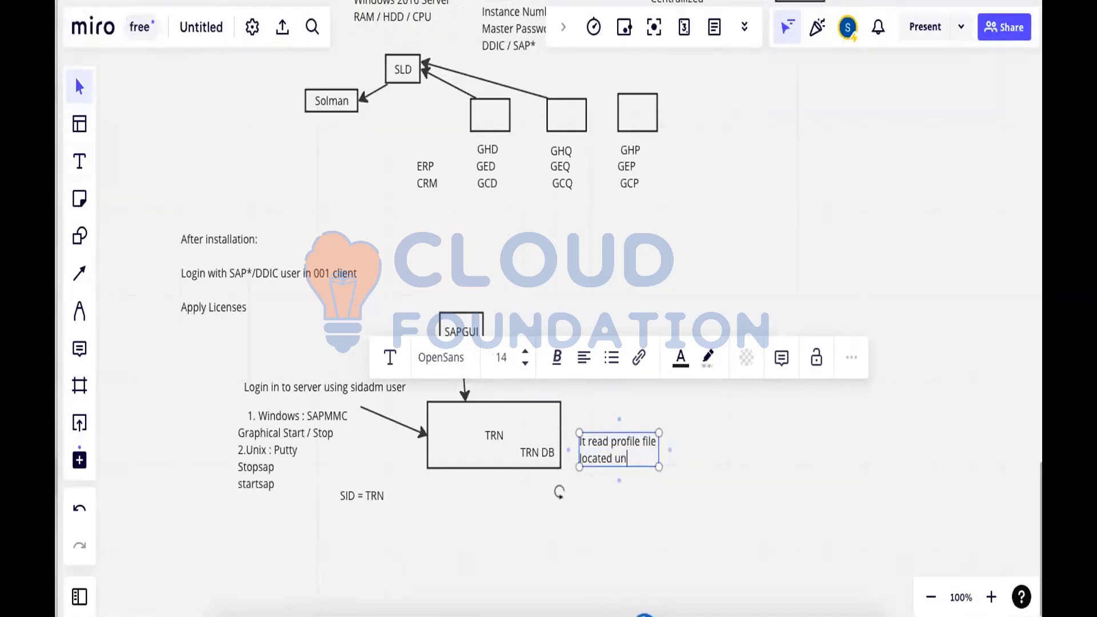
text(der /usr/sap/)
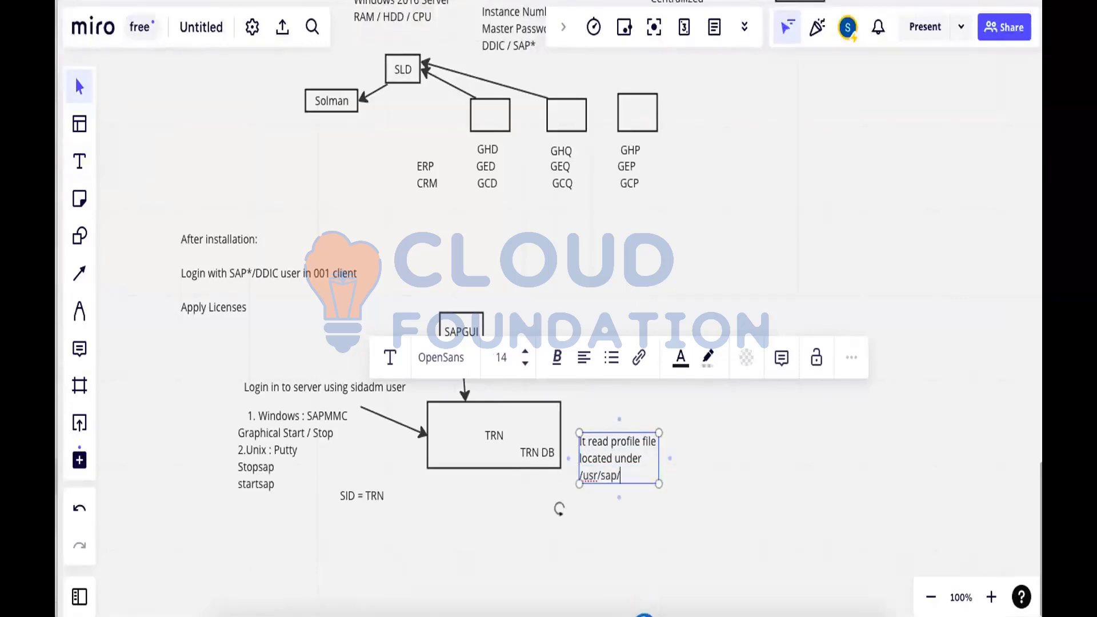
text(sid/sys/profile)
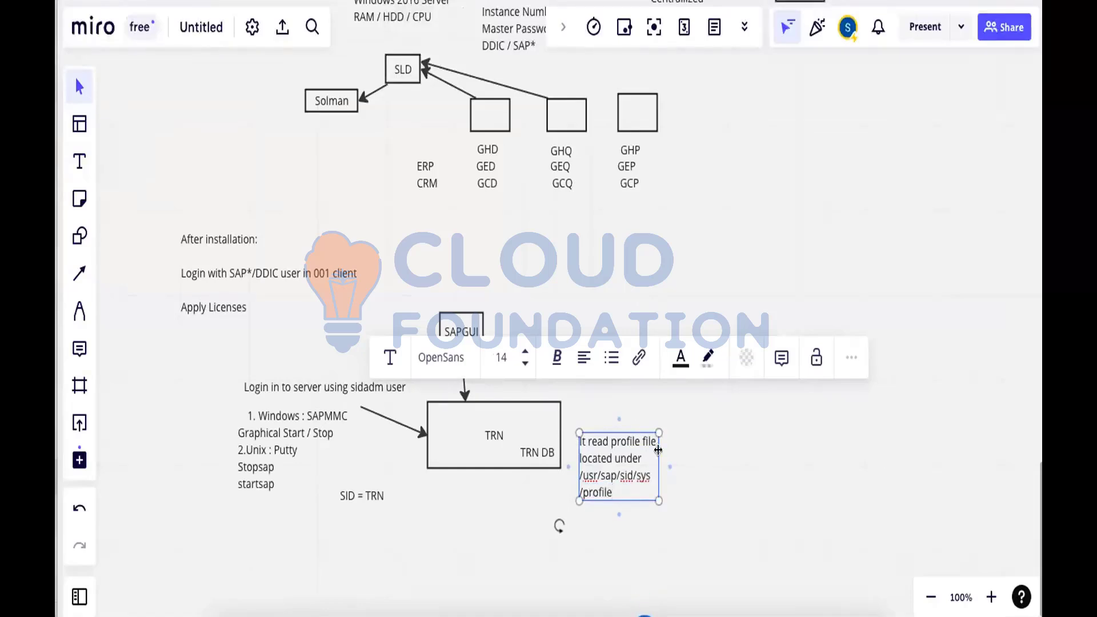
Step: Widen the note, add a 'Default / Start' line, move it beside the TRN box, and close the Citrix prompt
drag(658, 448, 731, 449)
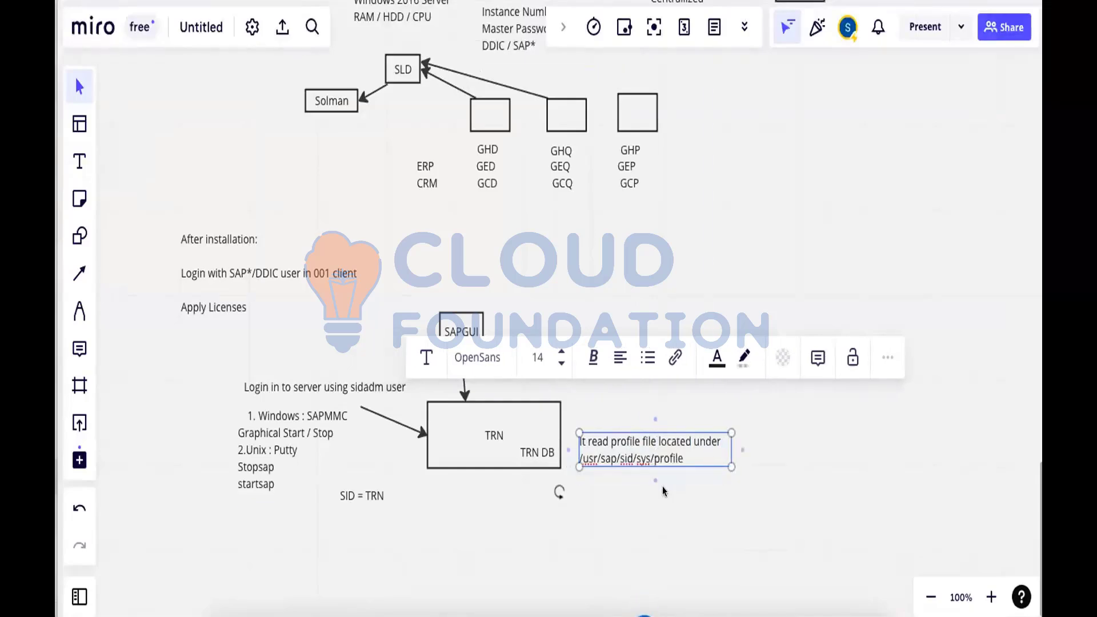
double_click(678, 453)
key(End)
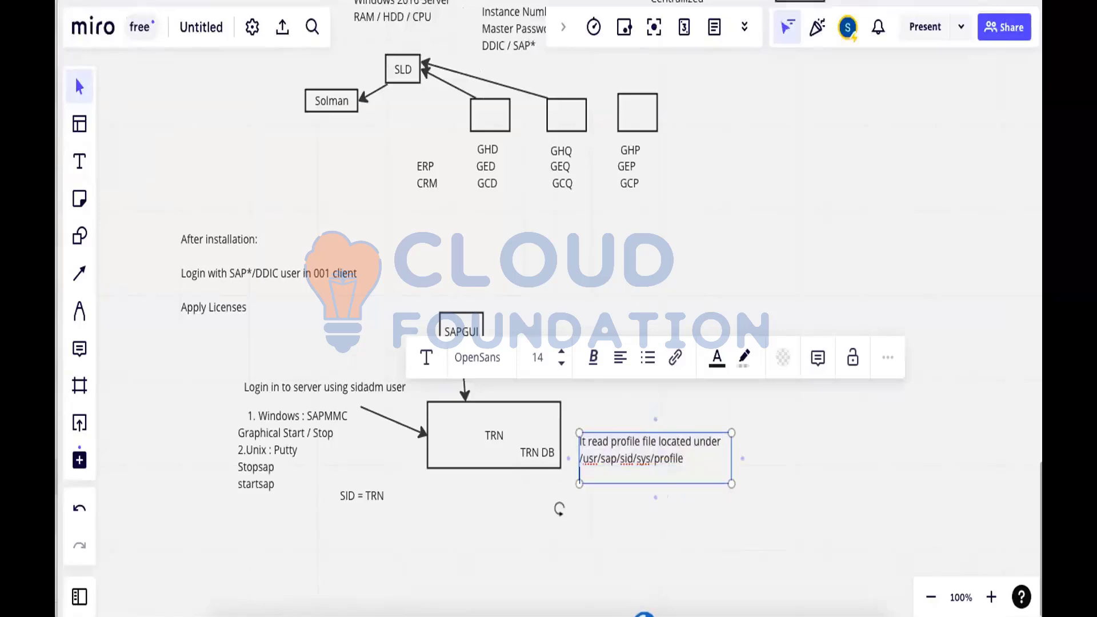
key(Return)
text(Default / Start)
click(642, 603)
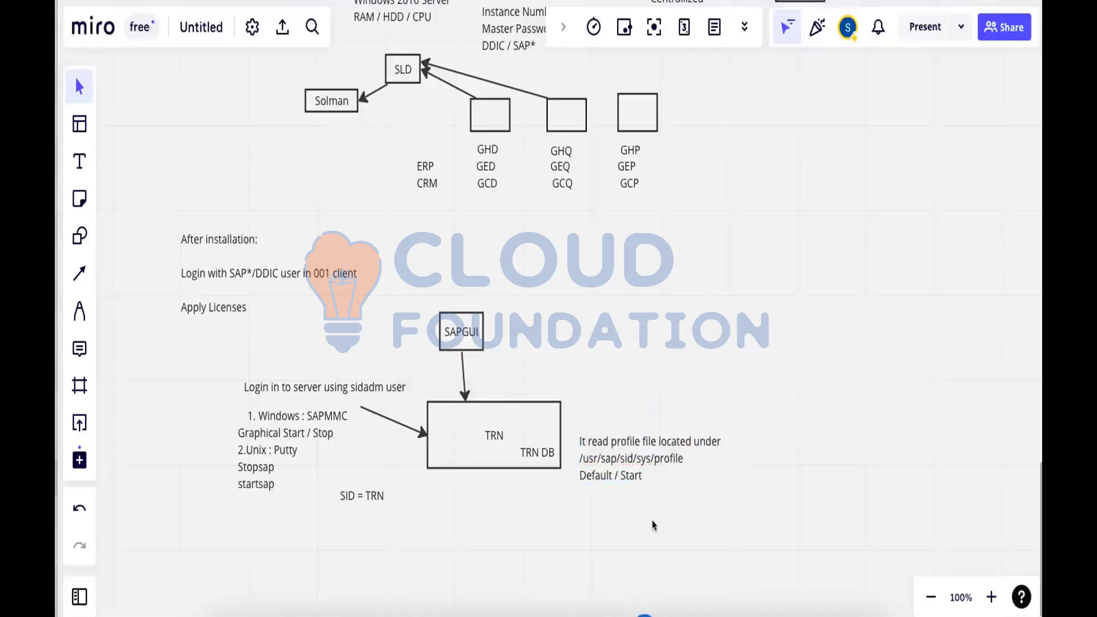
drag(638, 477, 631, 454)
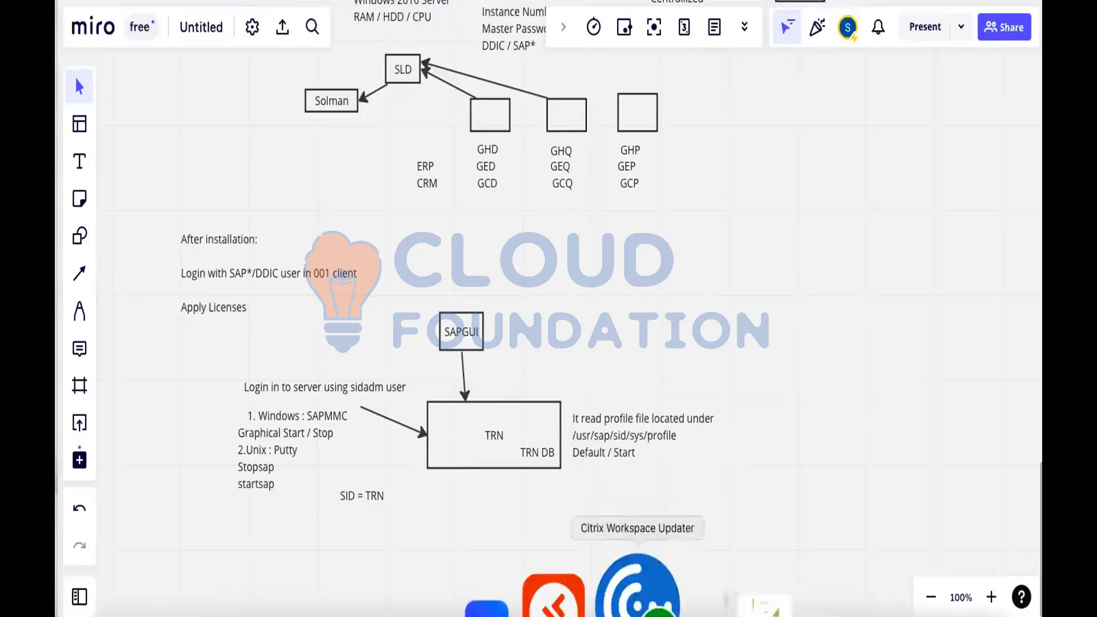
click(623, 193)
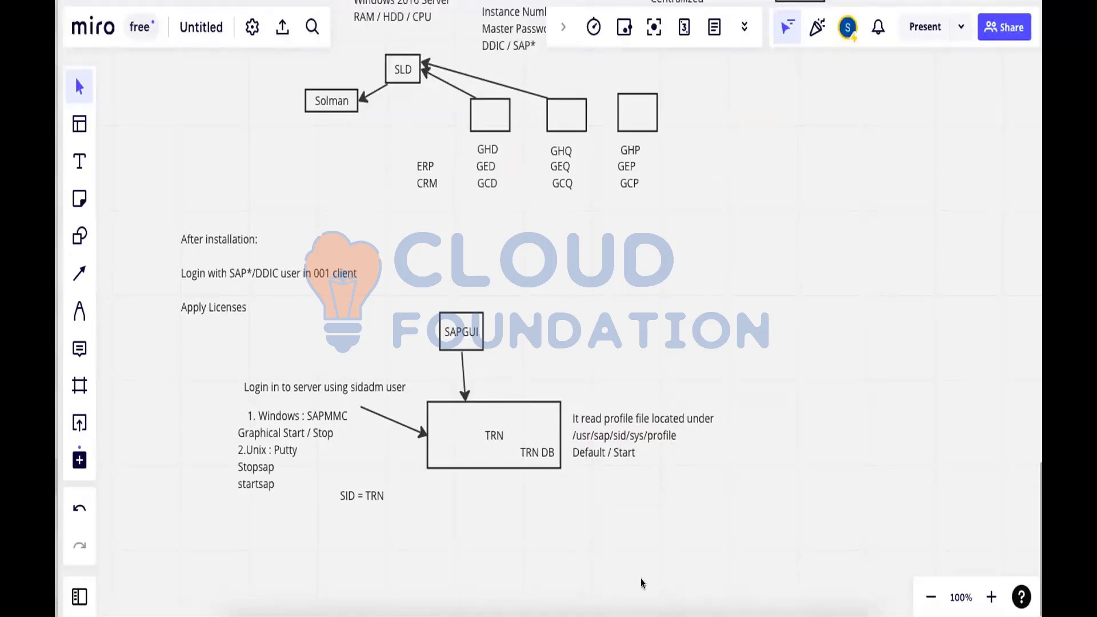
Step: Switch from the Miro board to the remote Training server desktop with SAP Logon 740
click(627, 594)
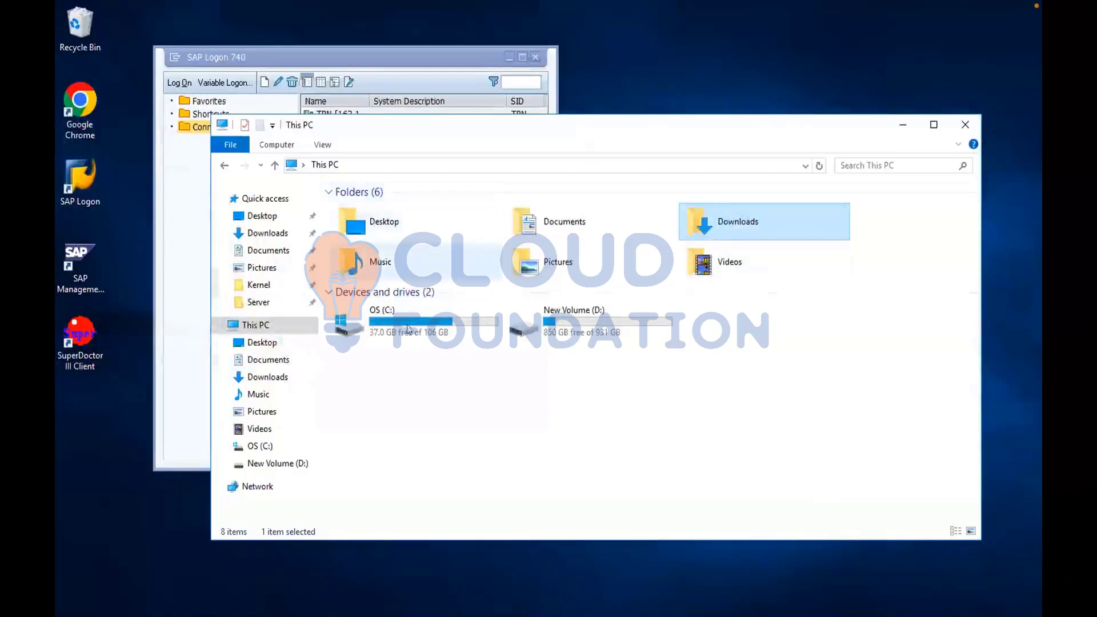
Step: Browse in File Explorer to the D:\usr\sap\TRN\SYS\profile folder
double_click(377, 311)
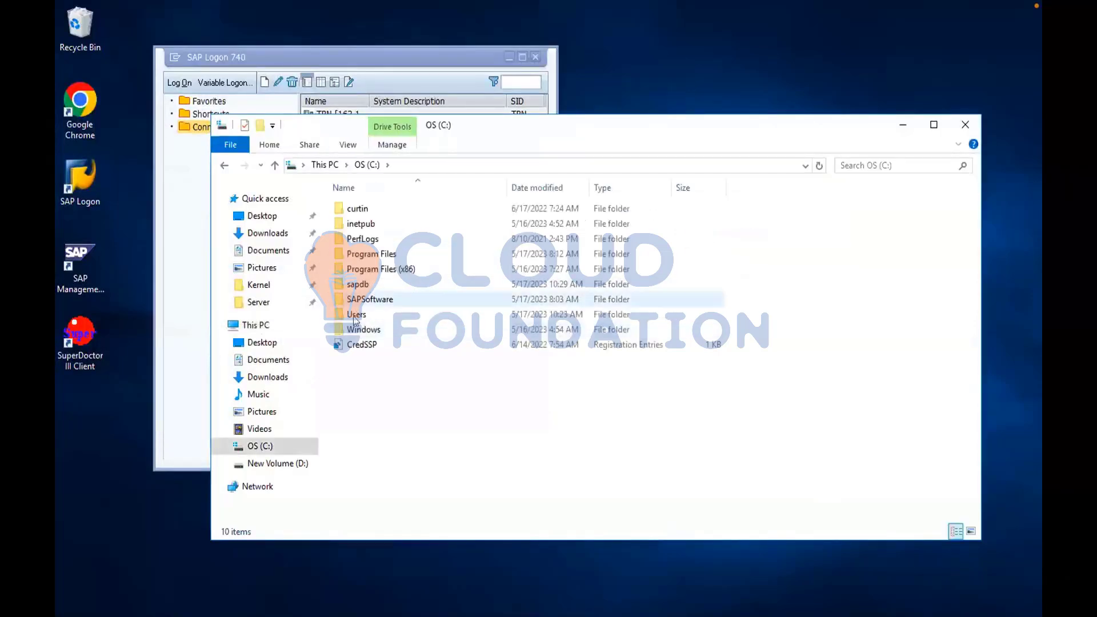
click(274, 463)
double_click(353, 224)
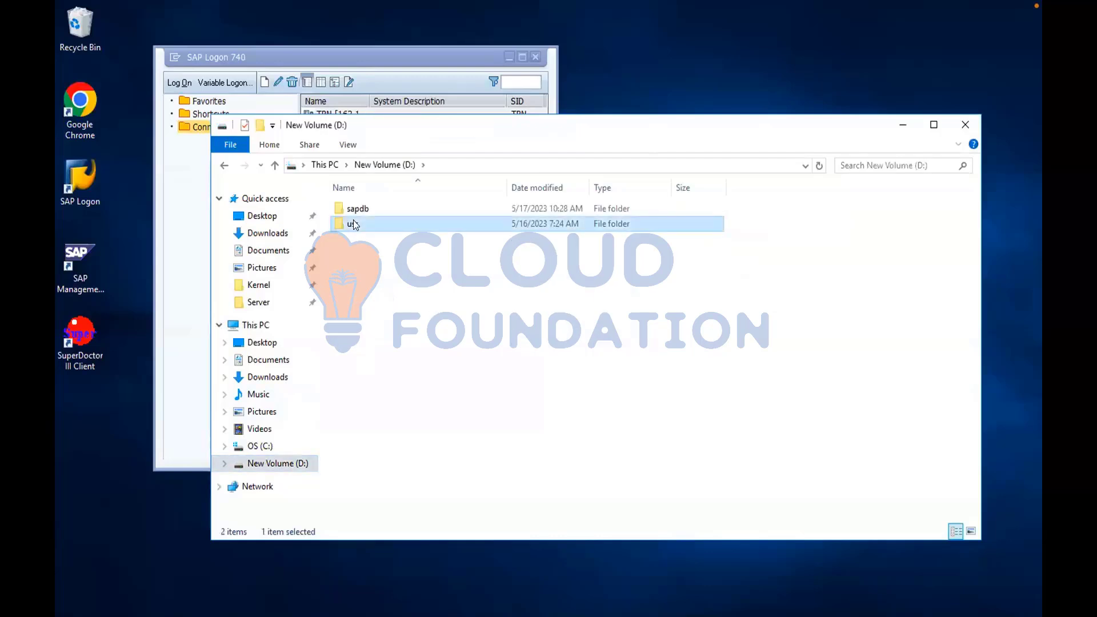
double_click(348, 210)
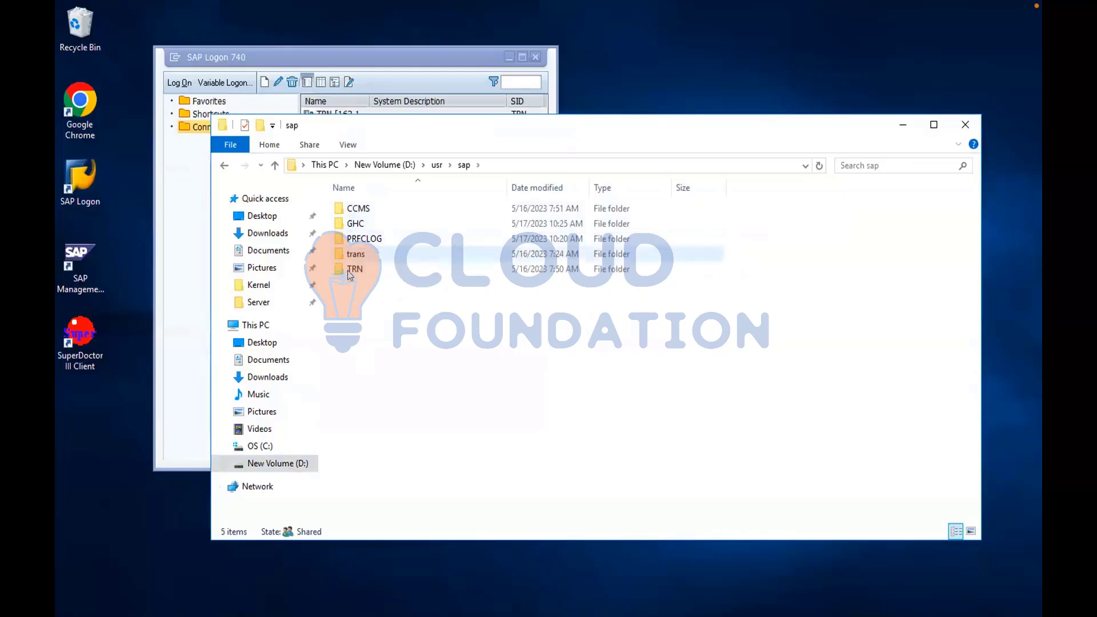
click(350, 273)
double_click(350, 273)
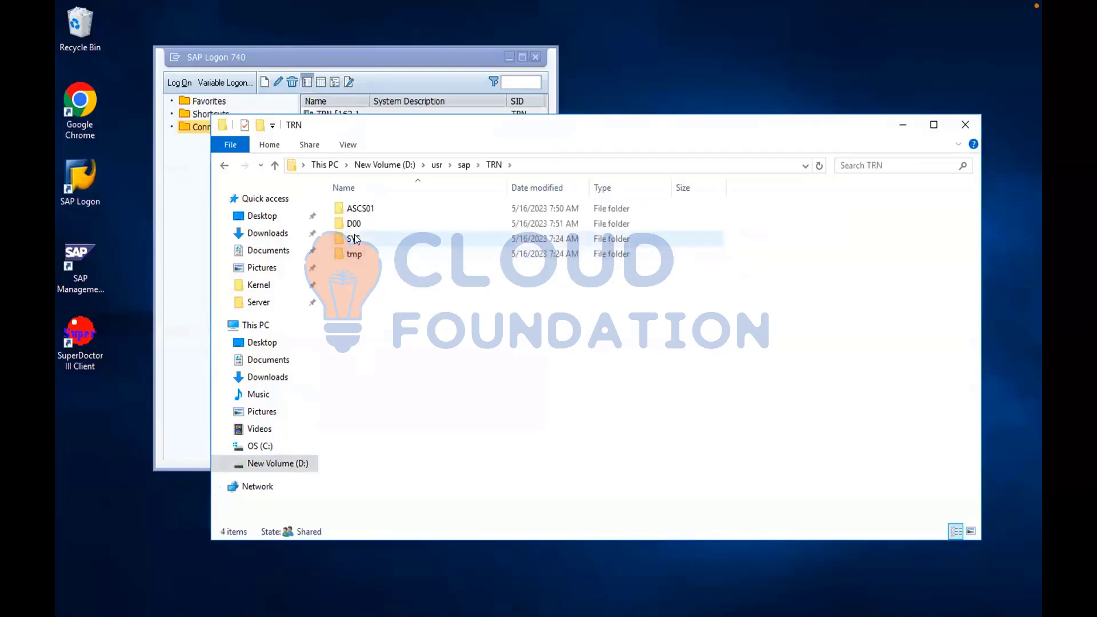
double_click(355, 239)
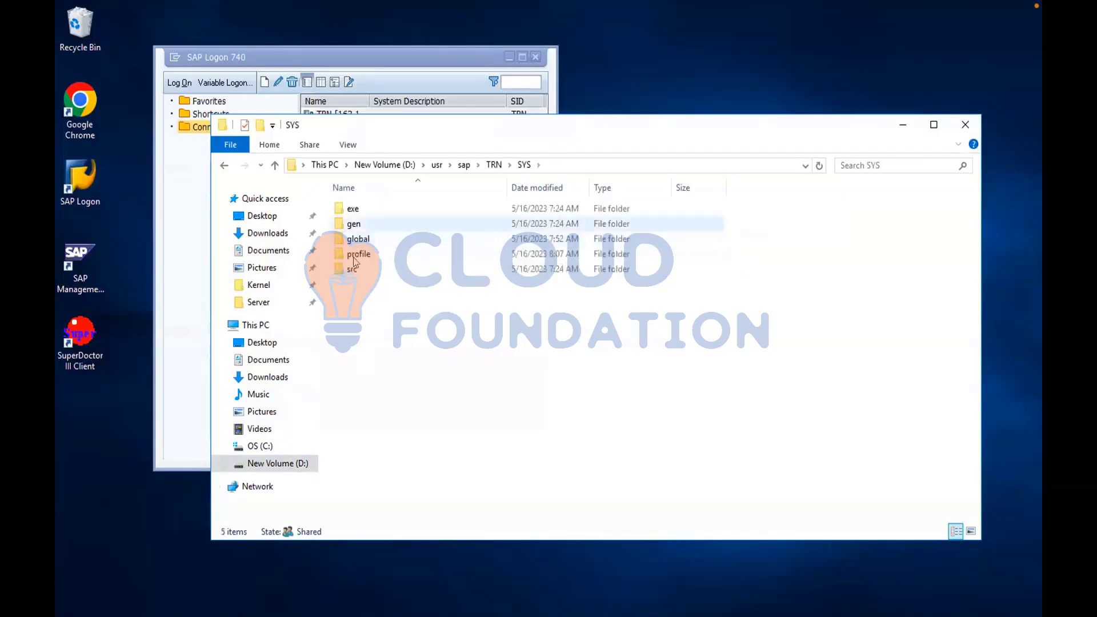
double_click(355, 256)
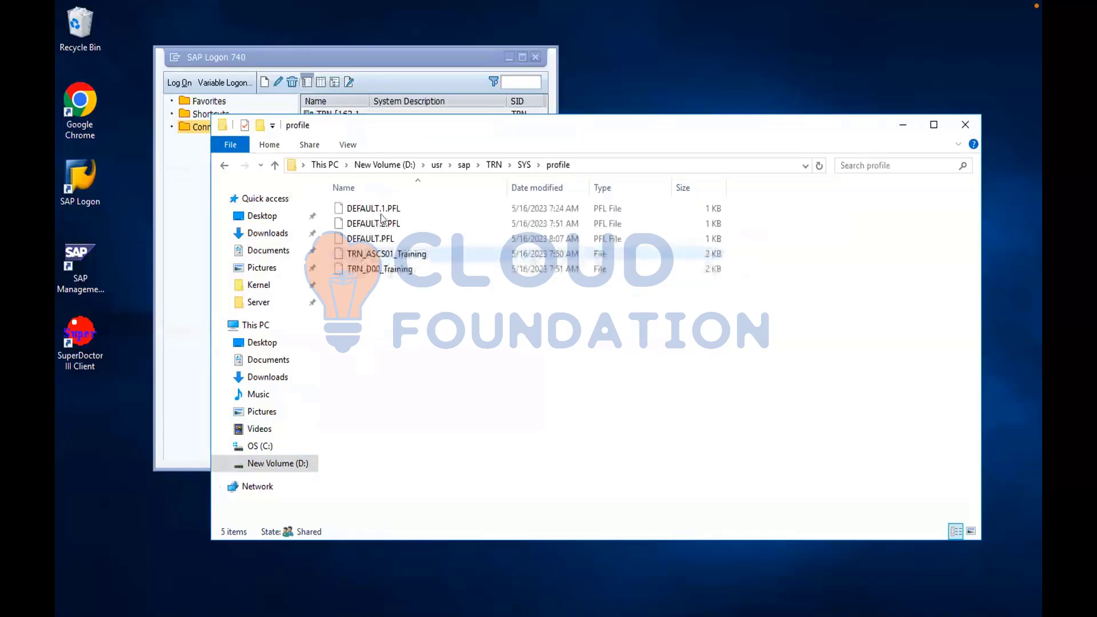
Step: Open the TRN_D00_Training profile file with Notepad
double_click(371, 270)
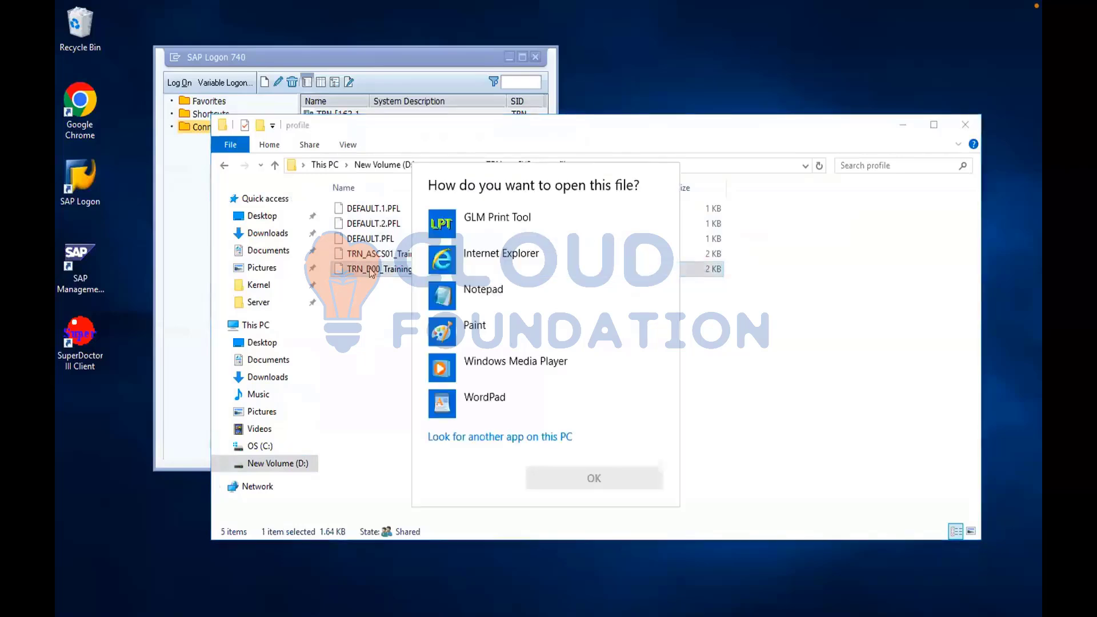
click(460, 292)
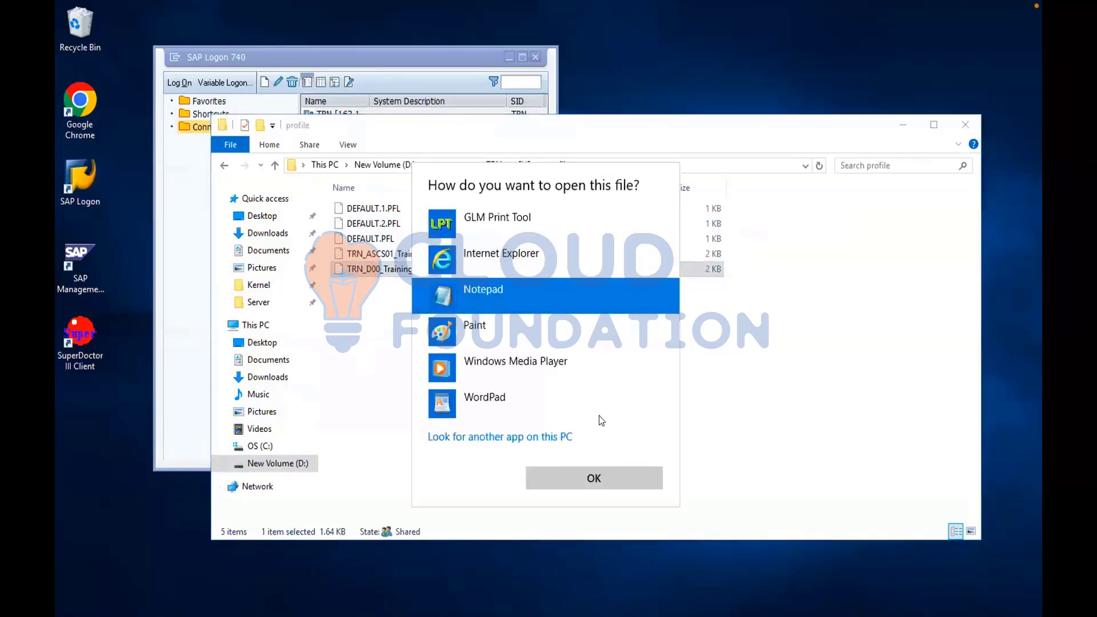
click(581, 476)
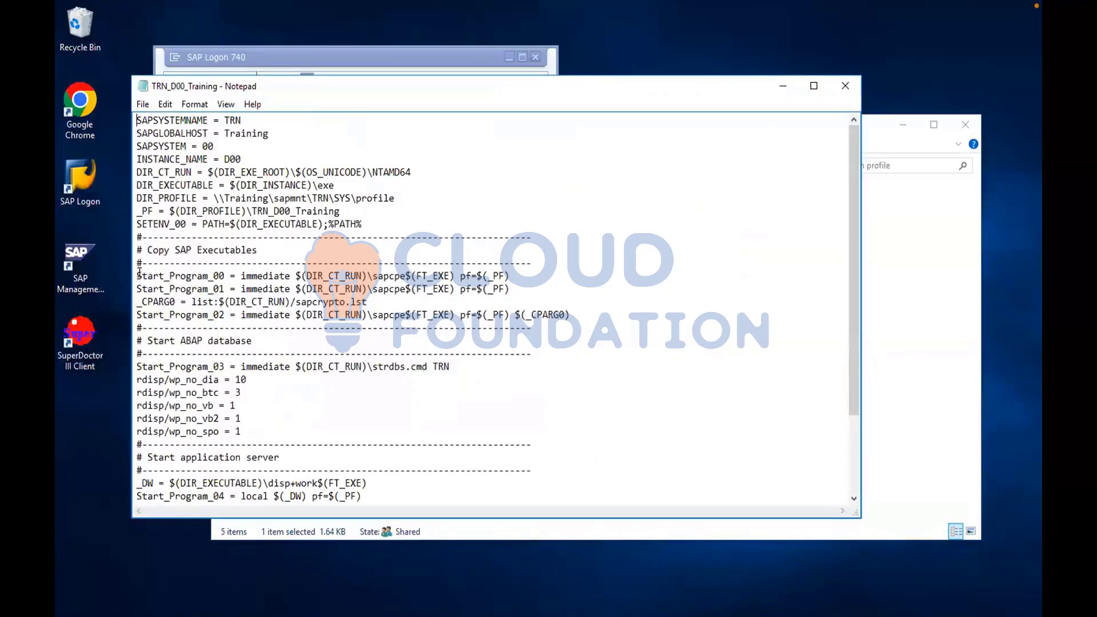
Step: Highlight the start programs sapcpe, strdbs.cmd and disp+work, then close Notepad
drag(139, 272, 240, 275)
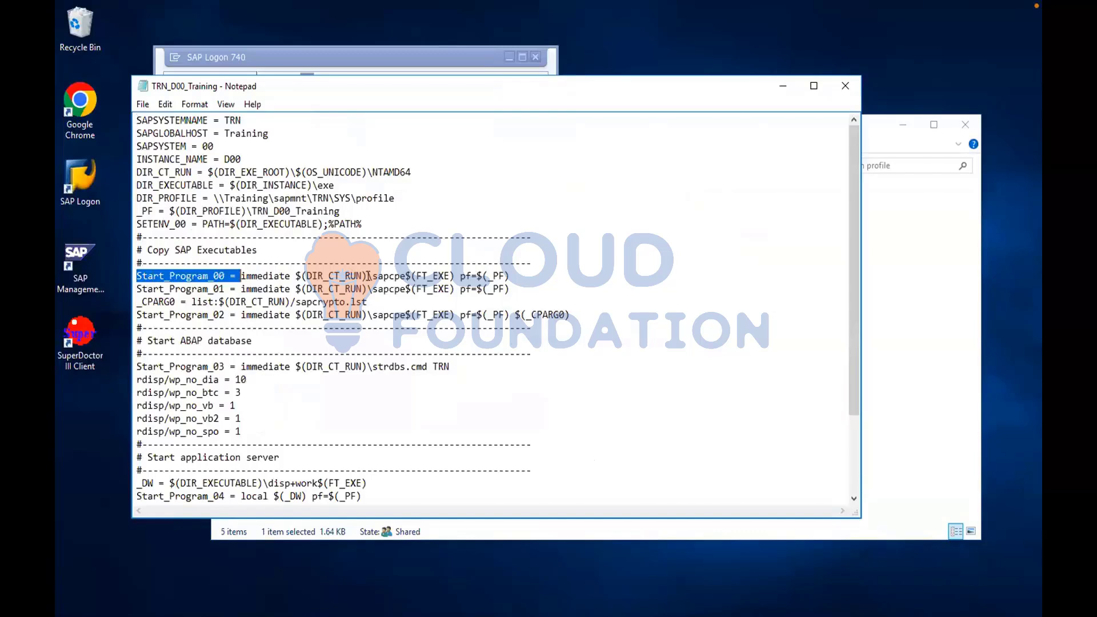
drag(373, 275, 404, 275)
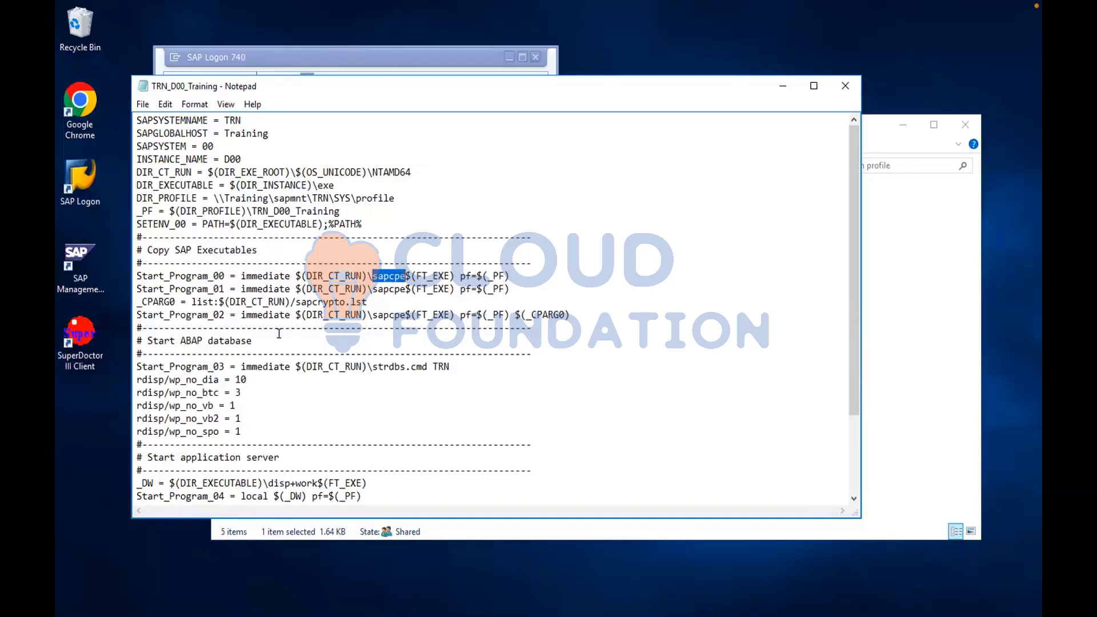
click(244, 341)
drag(404, 275, 372, 275)
drag(372, 367, 425, 366)
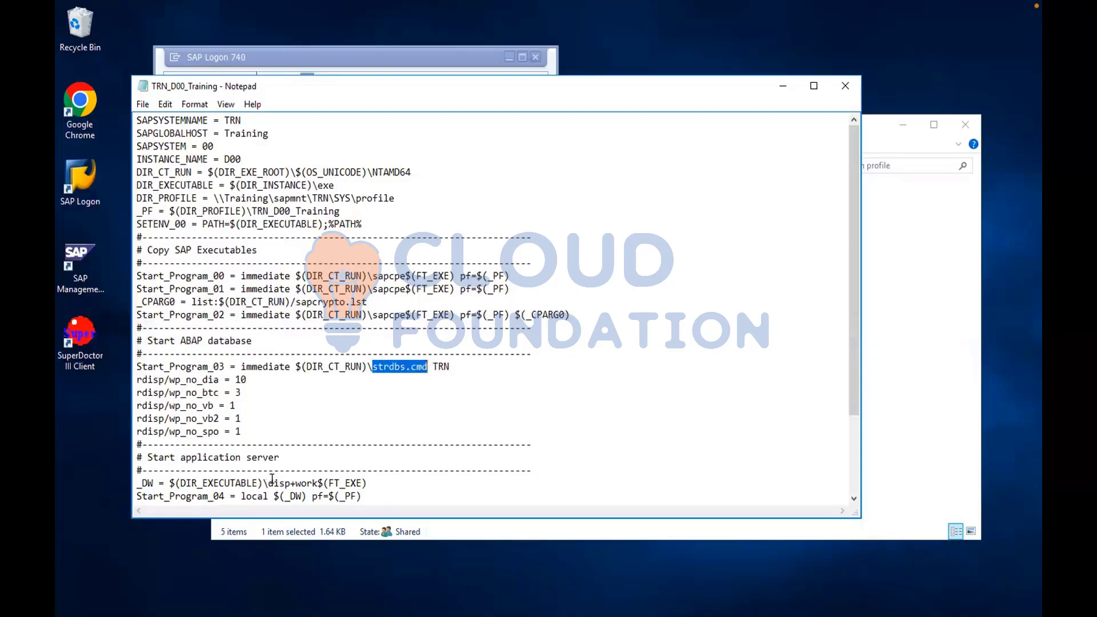
drag(268, 483, 295, 483)
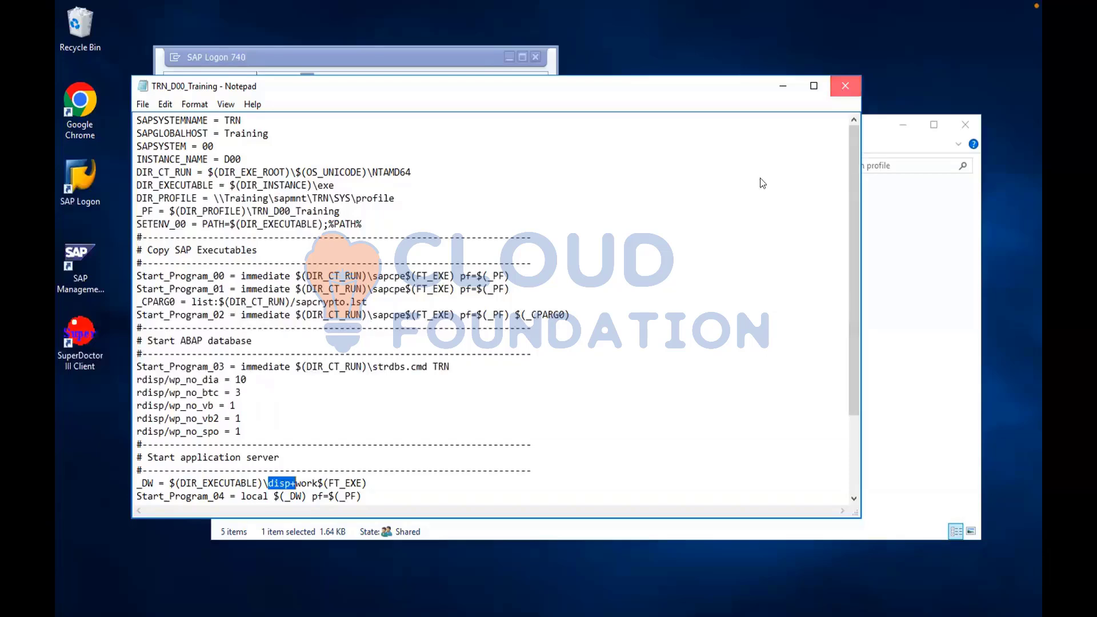
key(alt+F4)
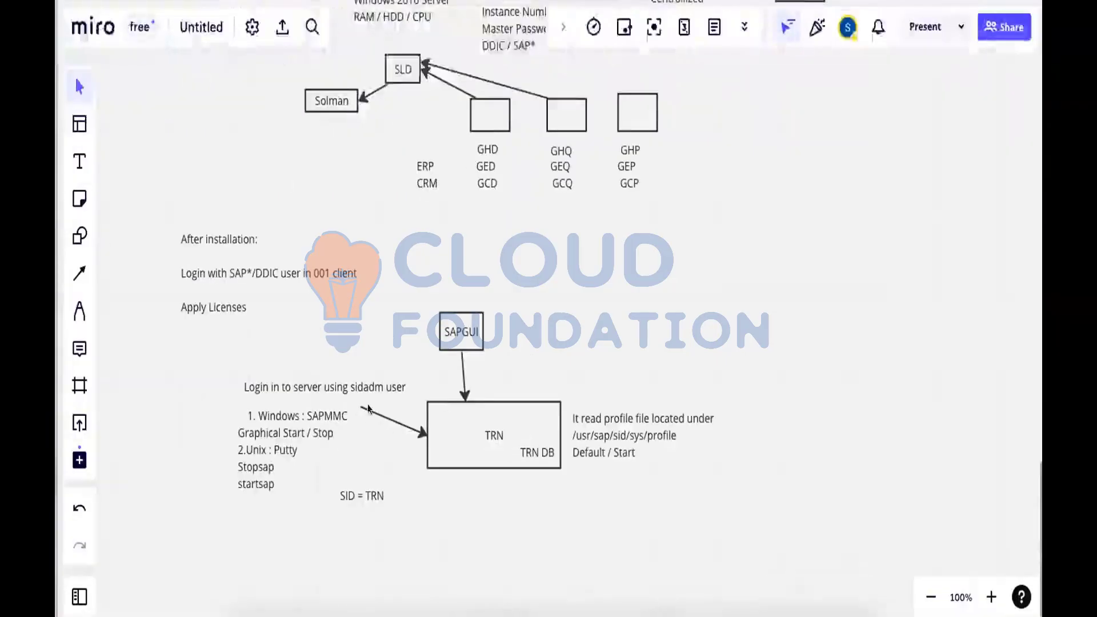
Step: Add a text note under Default / Start reading SAPCPE and Startdbs
key(t)
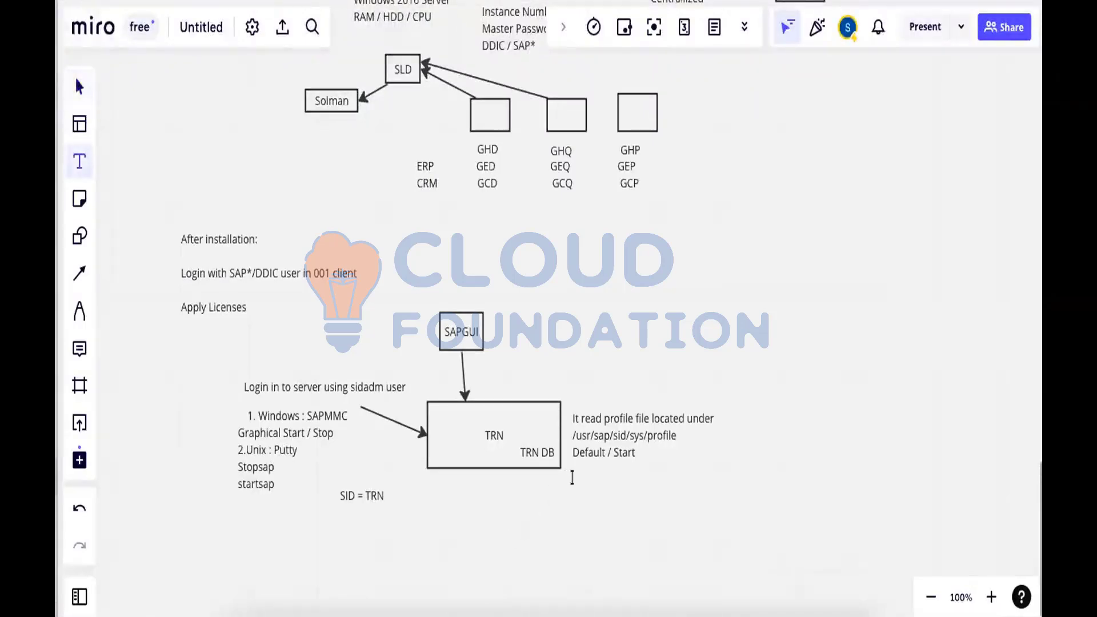
click(577, 482)
text(SAP)
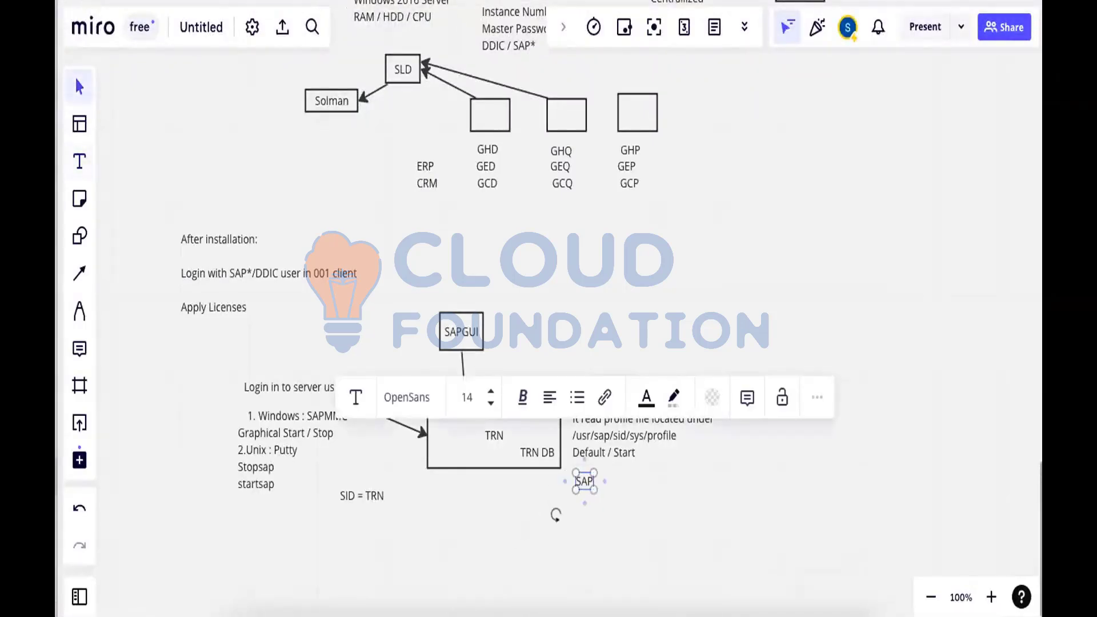
text(CPE)
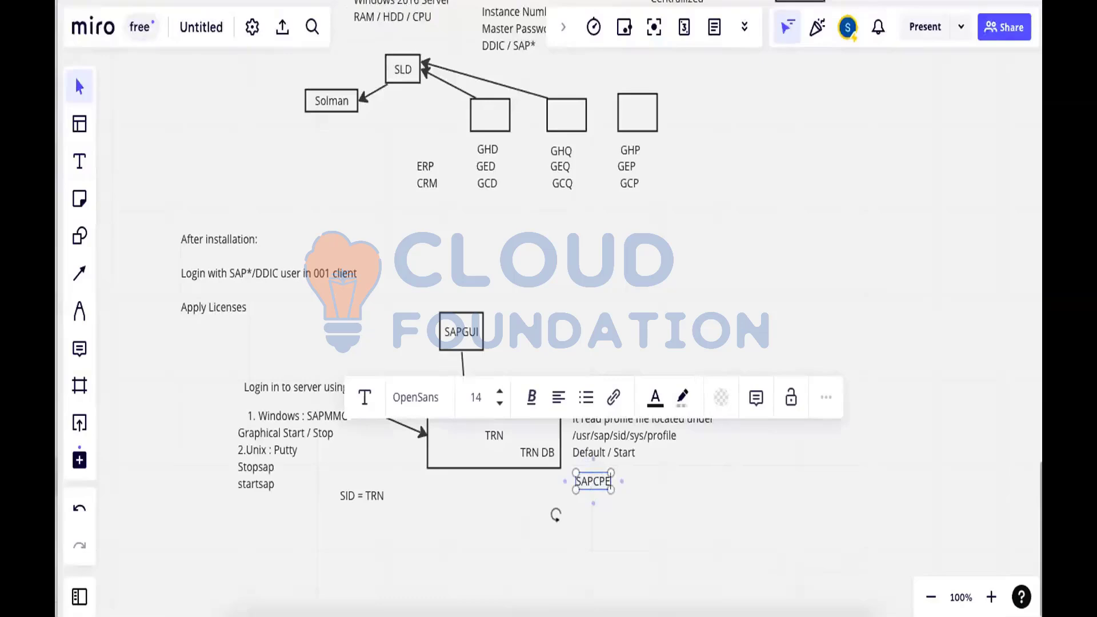
key(Return)
text(S)
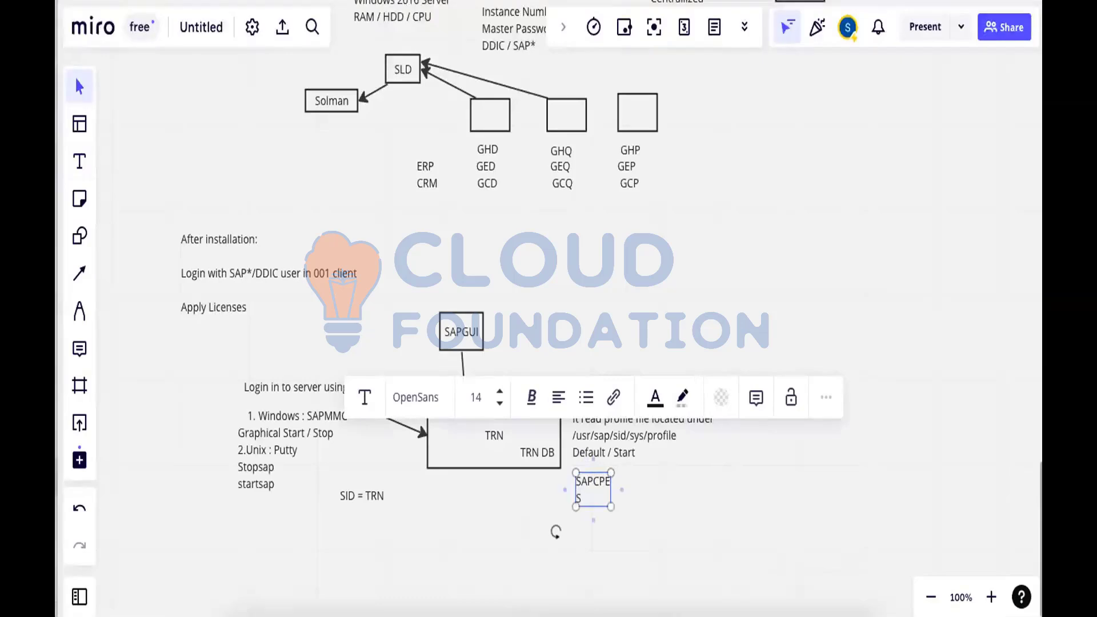
text(tartdb)
key(Return)
text(s)
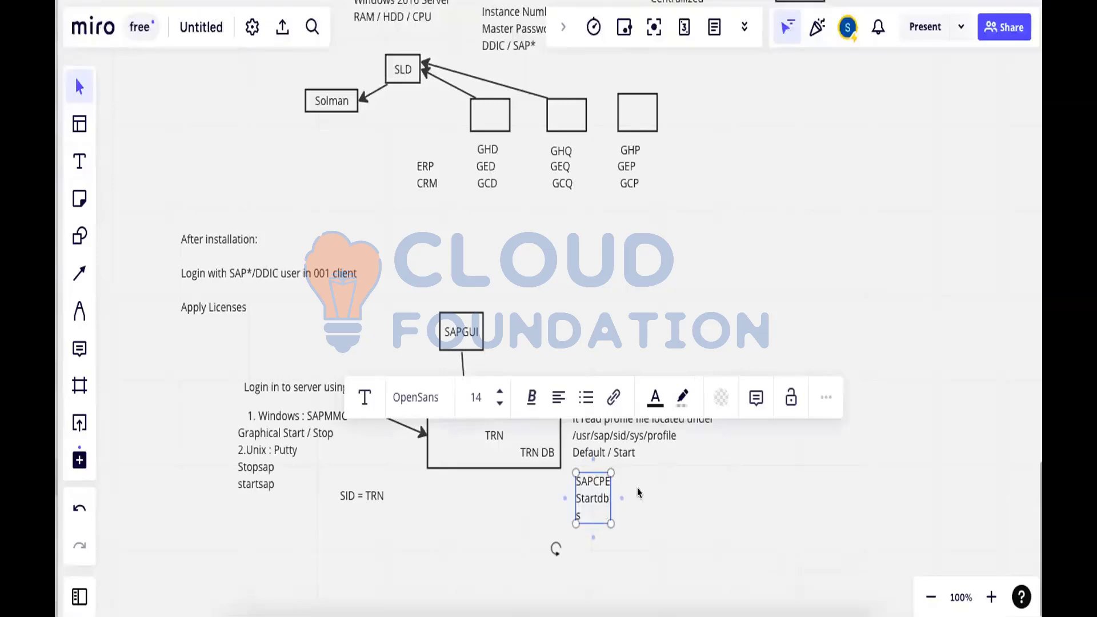
drag(611, 492, 635, 485)
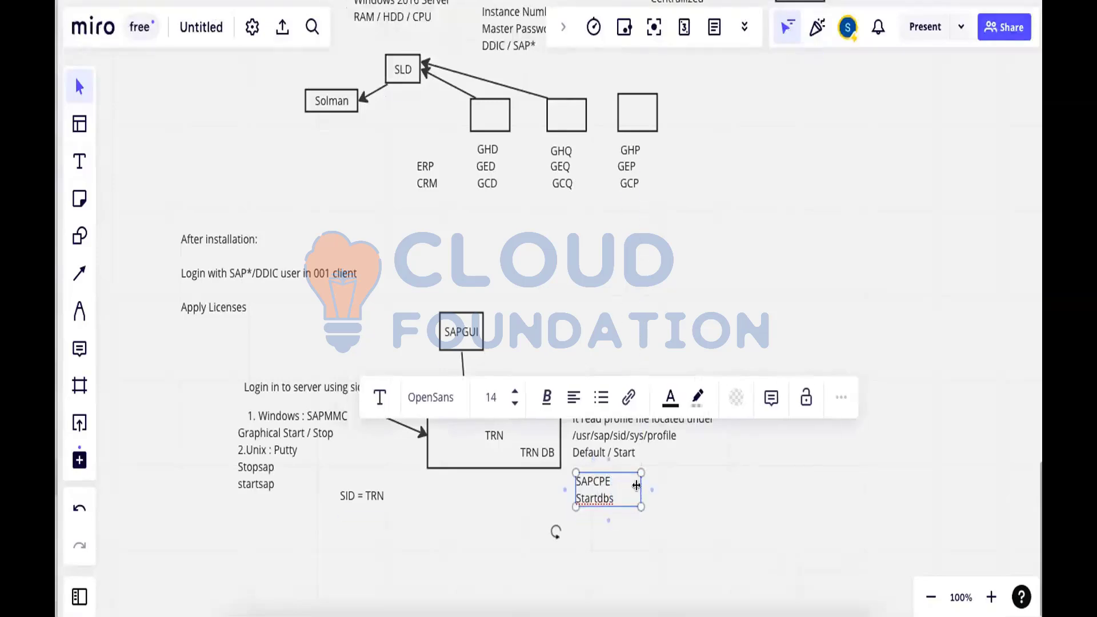
Step: Extend the note with Start Dispatcher and Start Workprocess lines, widening it to fit
key(Return)
text(S)
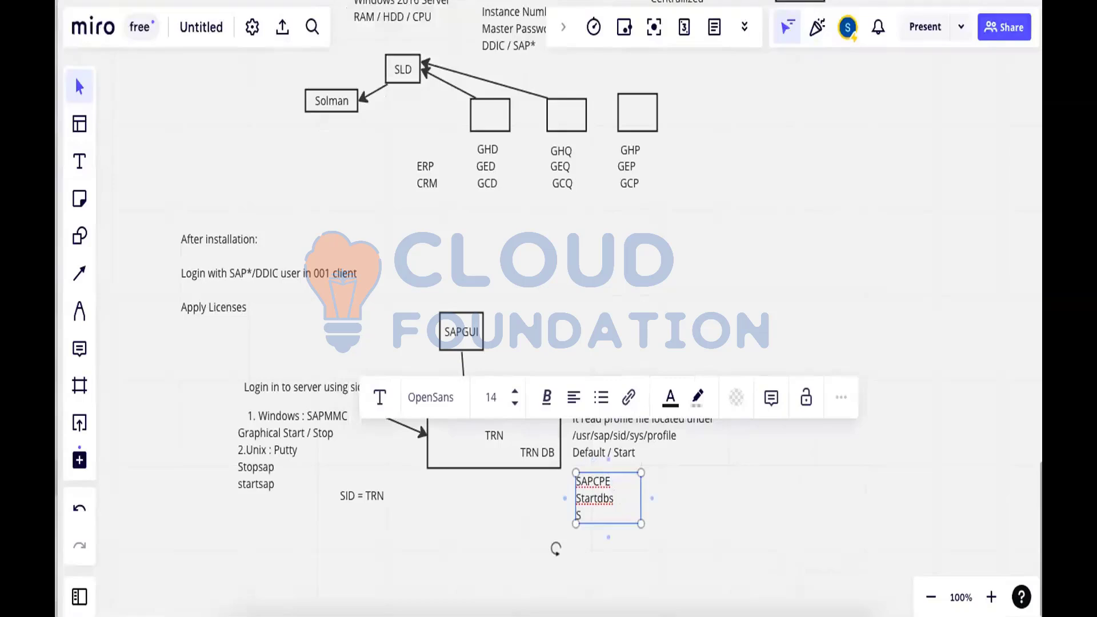
text(tart Dispatcher)
key(Return)
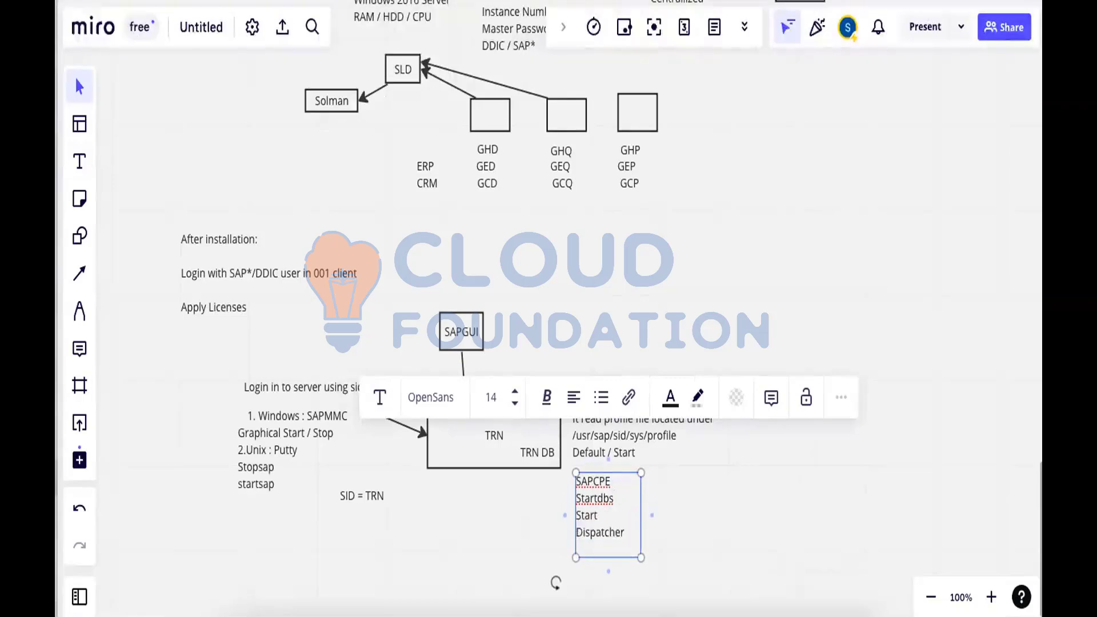
drag(639, 502, 677, 503)
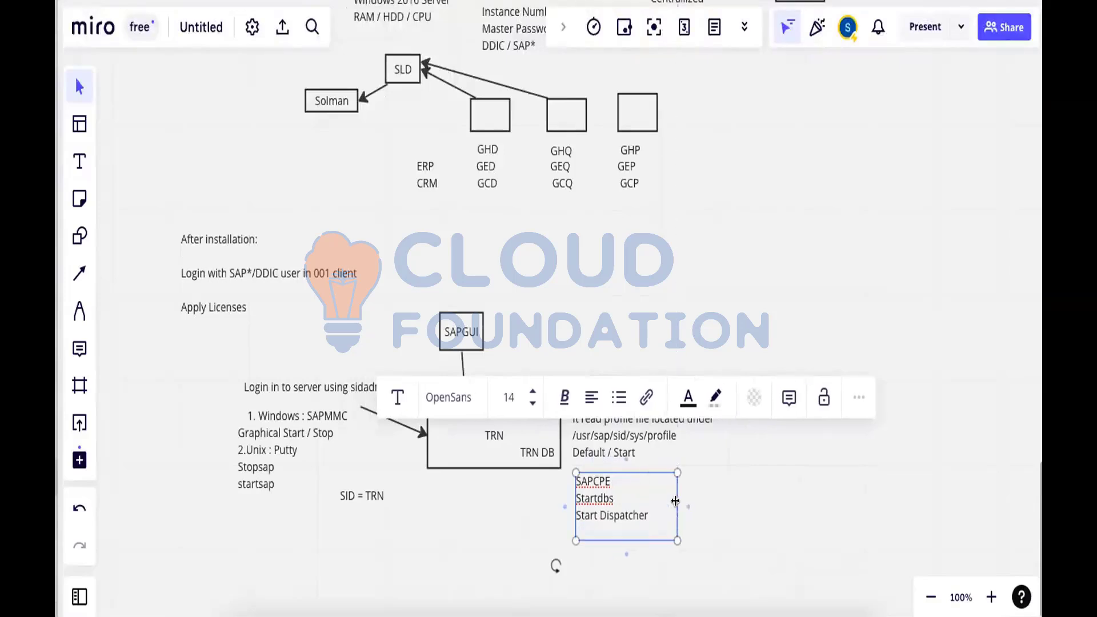
key(Return)
text(St)
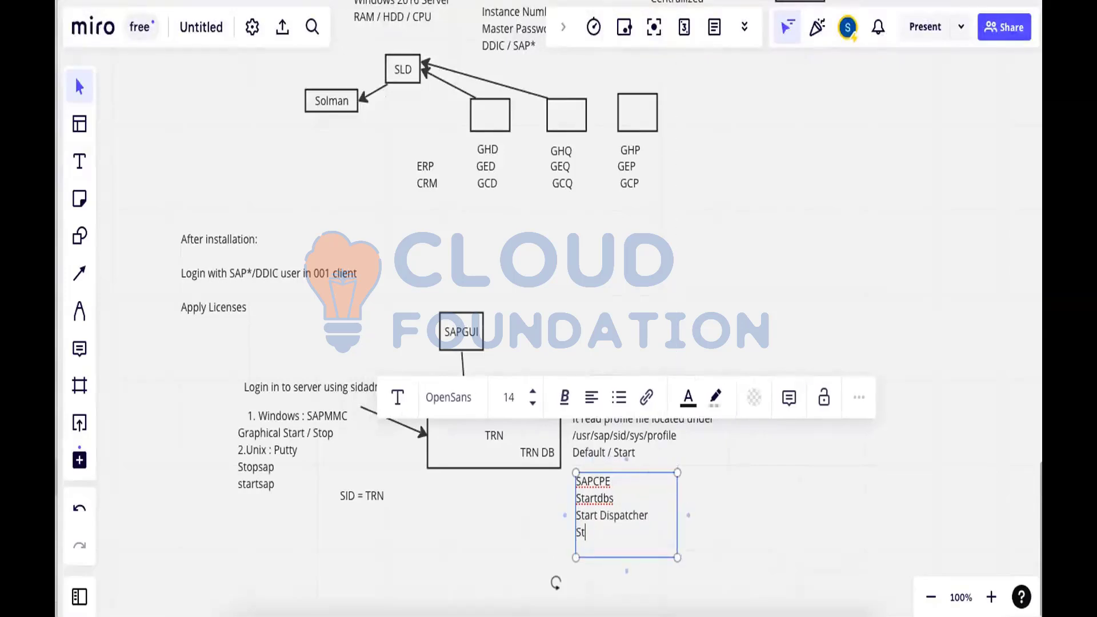
text(art Workprocess)
click(709, 512)
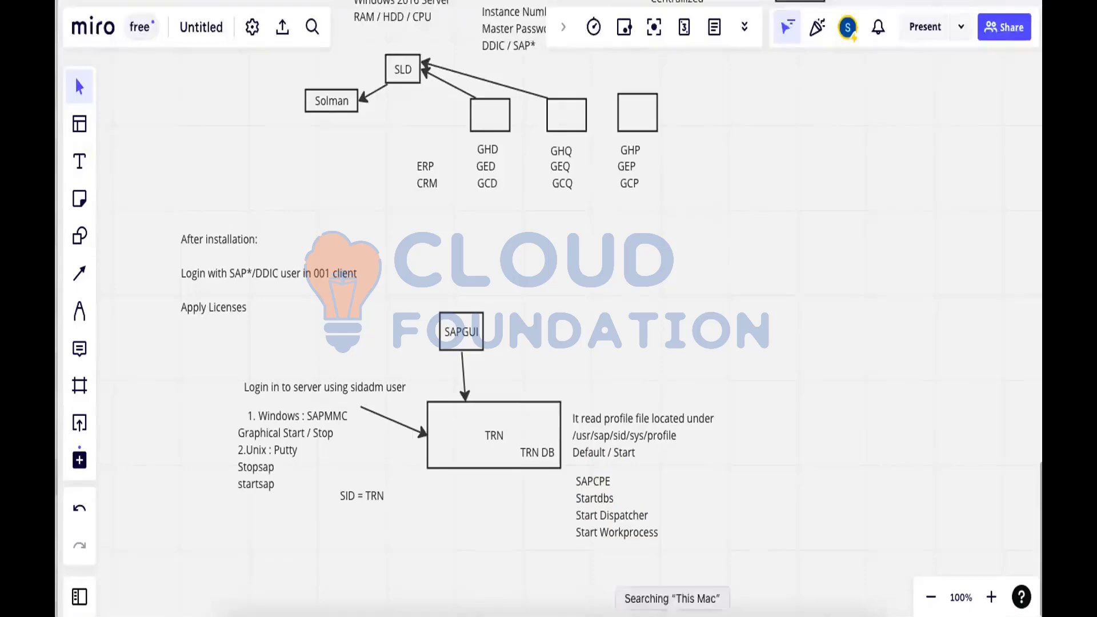
Step: Try logging on to the TRN connection and dismiss the connection-refused error
click(621, 594)
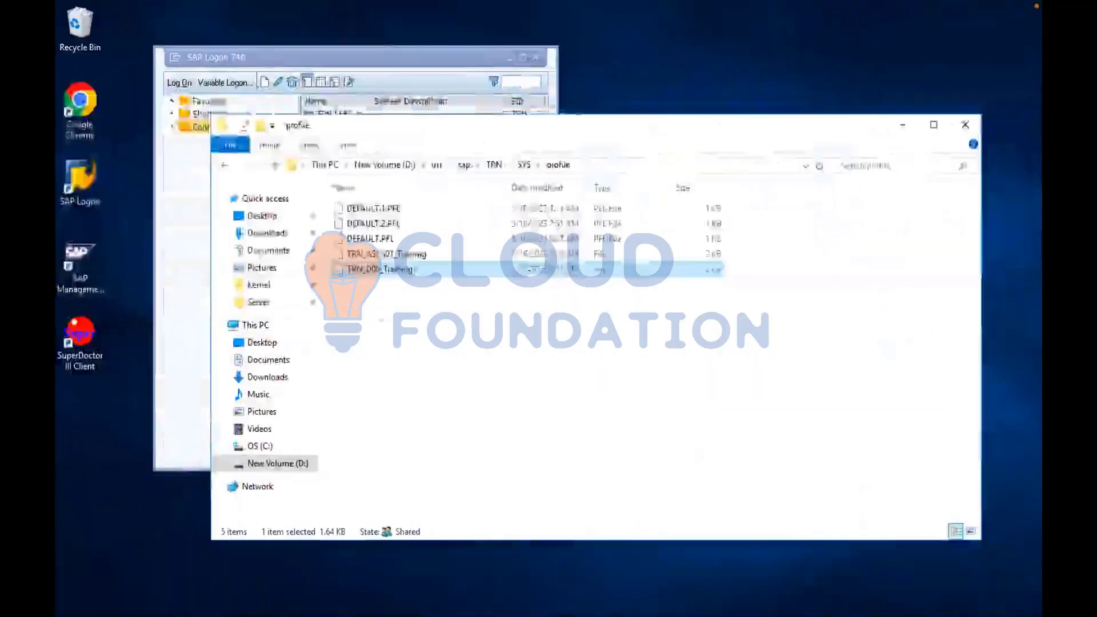
click(201, 339)
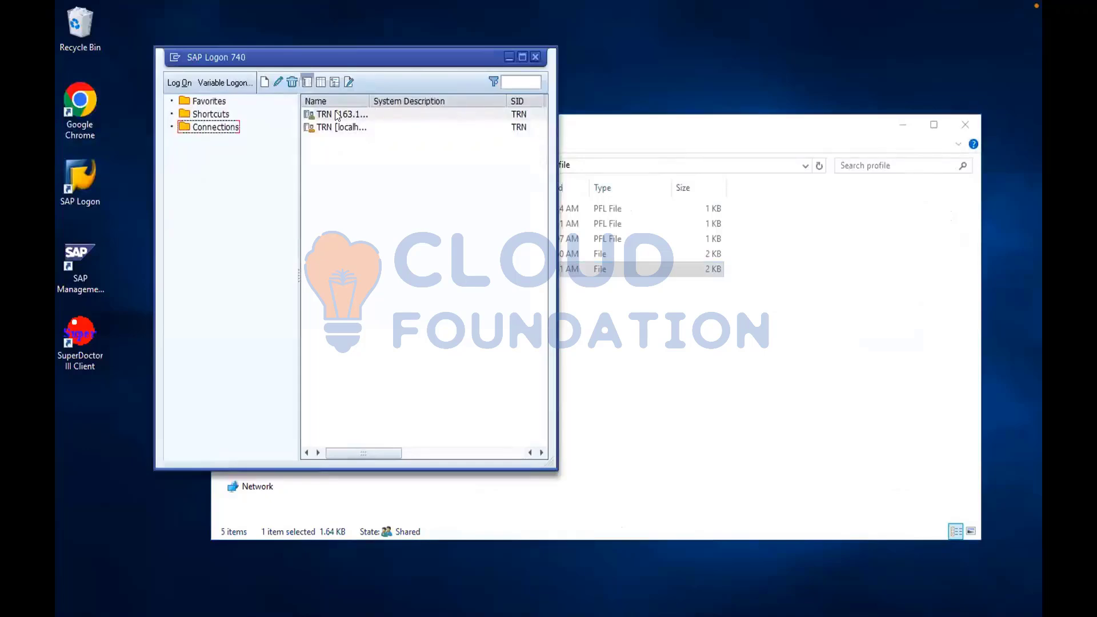
click(334, 111)
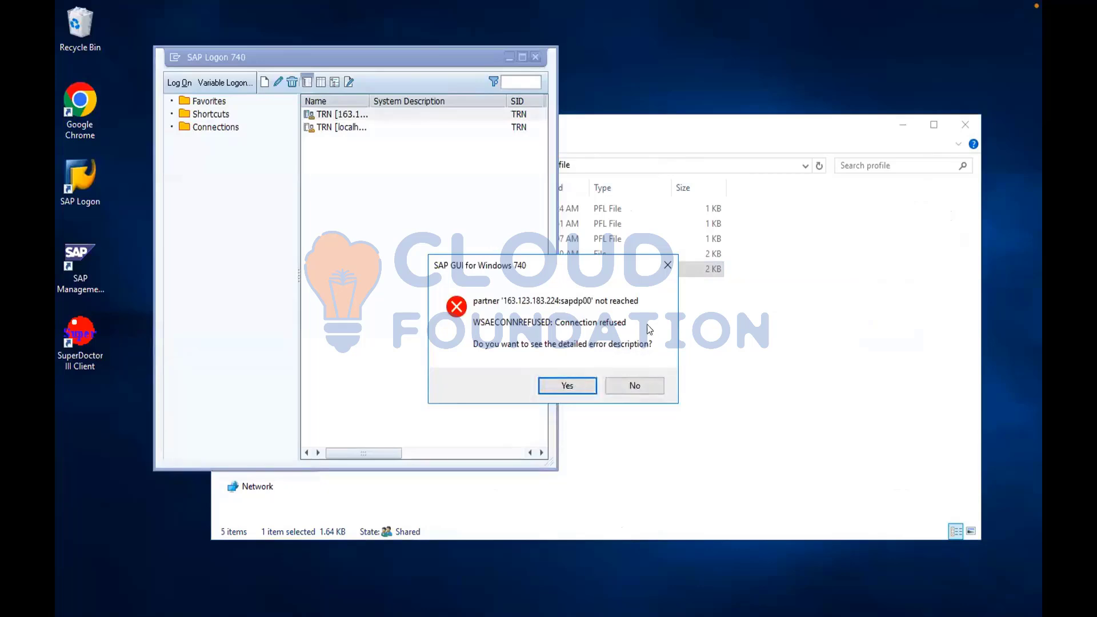
click(634, 387)
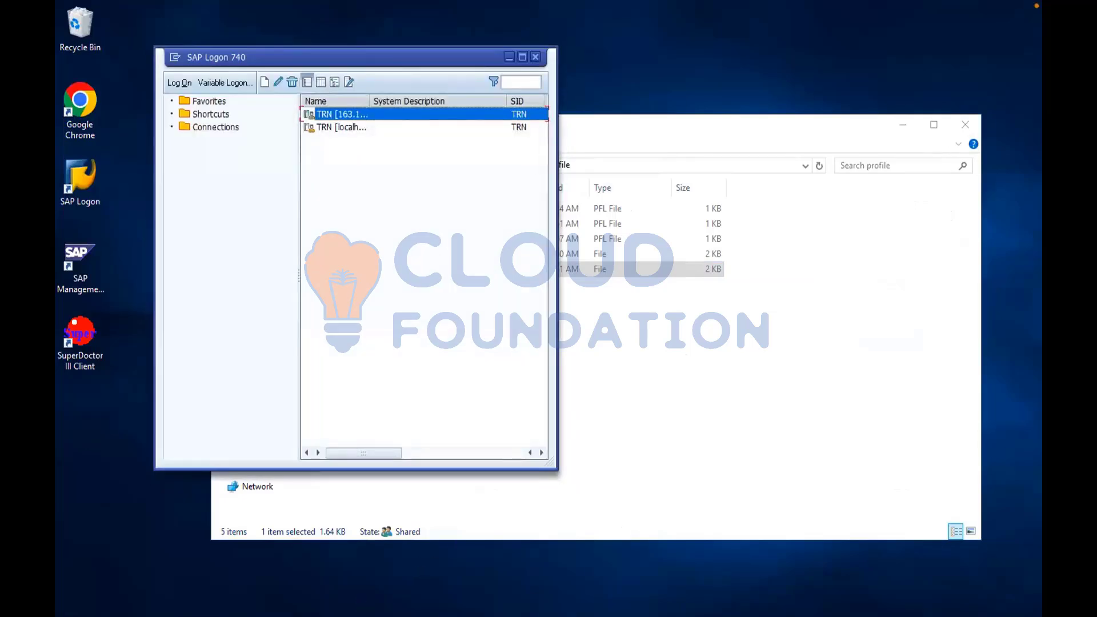
click(239, 615)
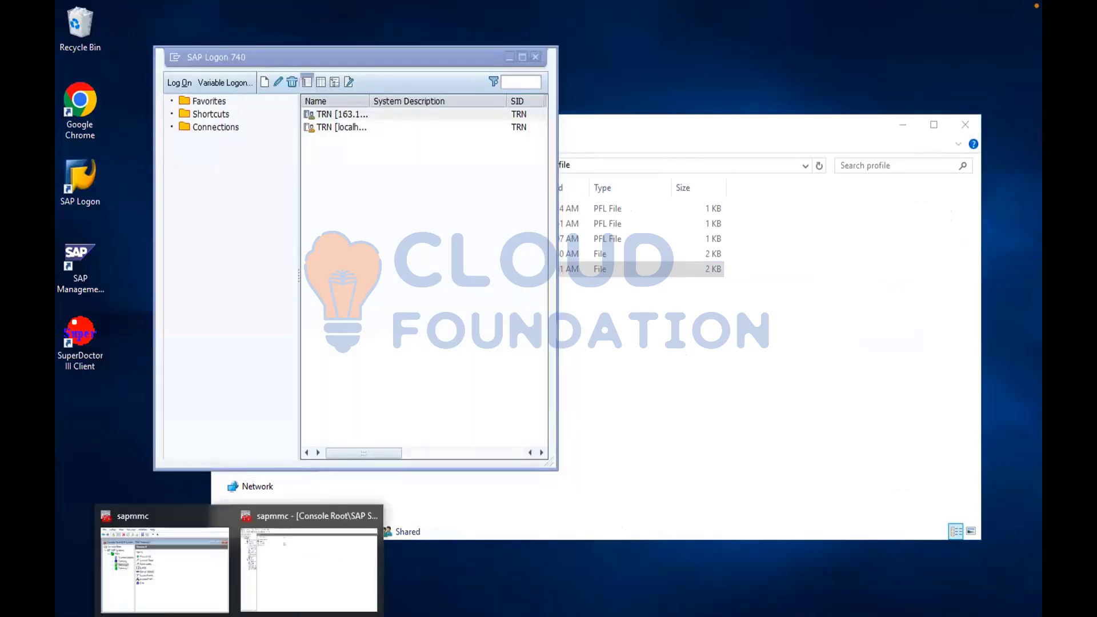
Step: Start the TRN system from its context menu in SAP MMC and confirm
click(301, 561)
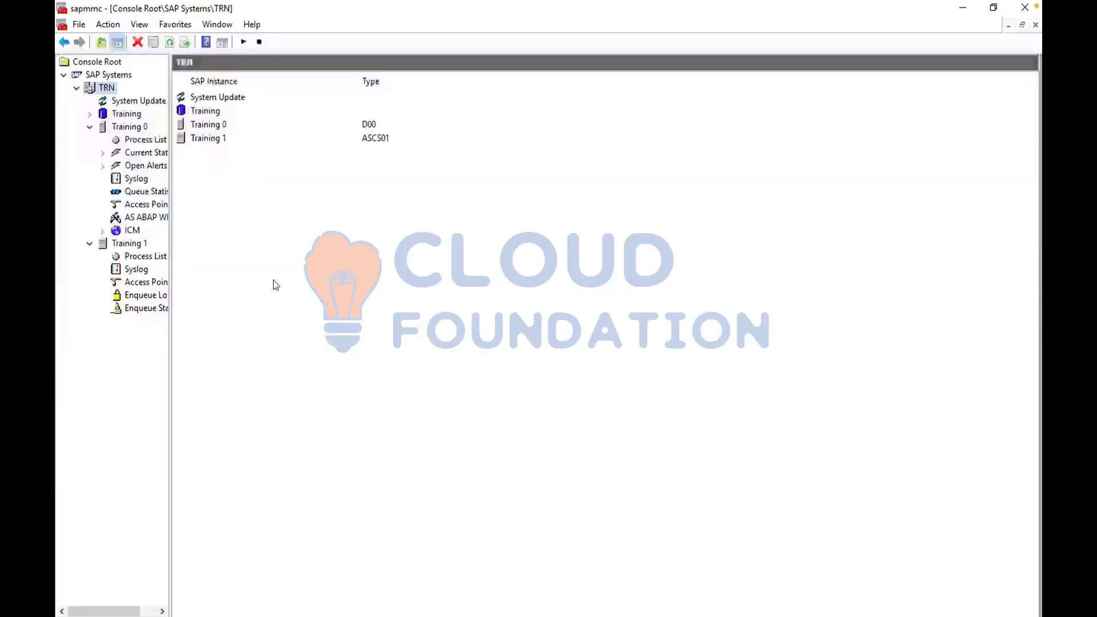
click(126, 129)
key(BackSpace)
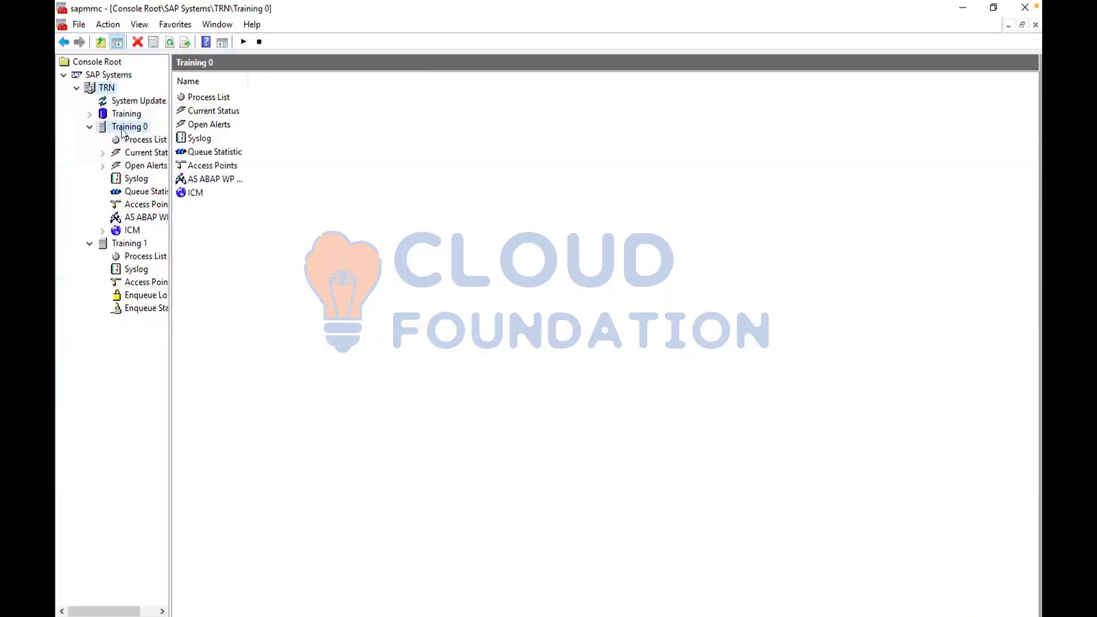
right_click(104, 90)
click(124, 96)
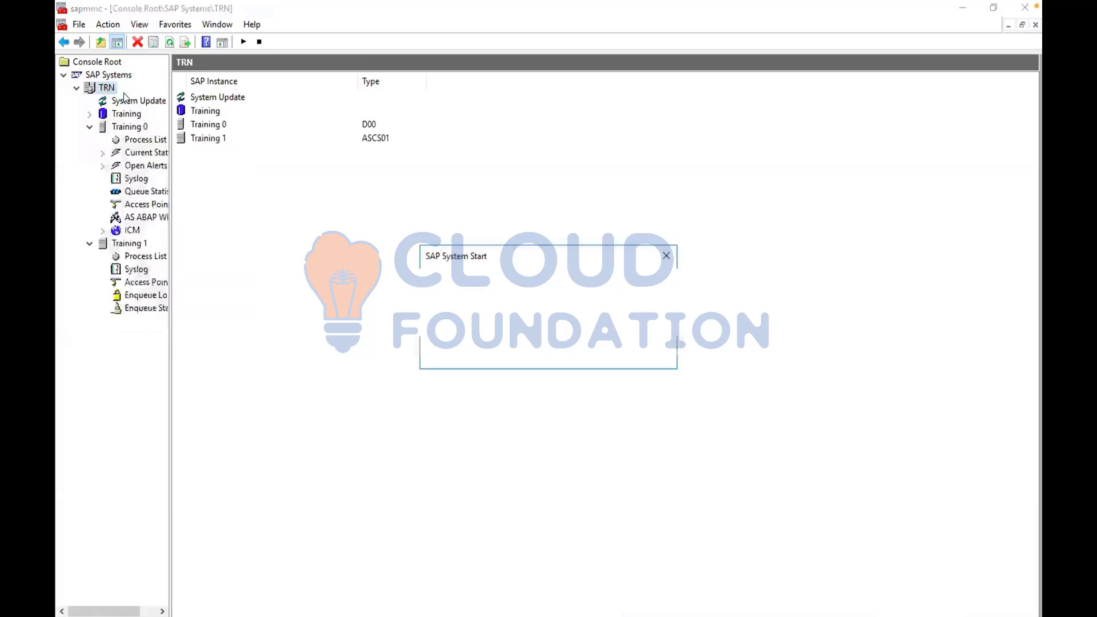
click(489, 351)
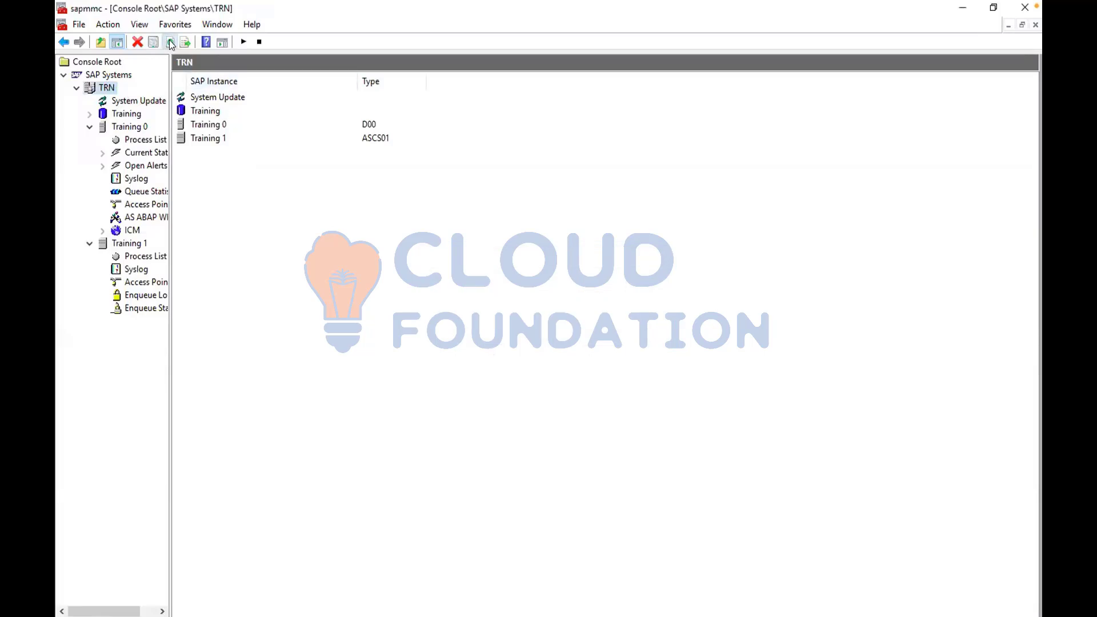
Step: Refresh Training 1's process list until its message server is running
click(142, 141)
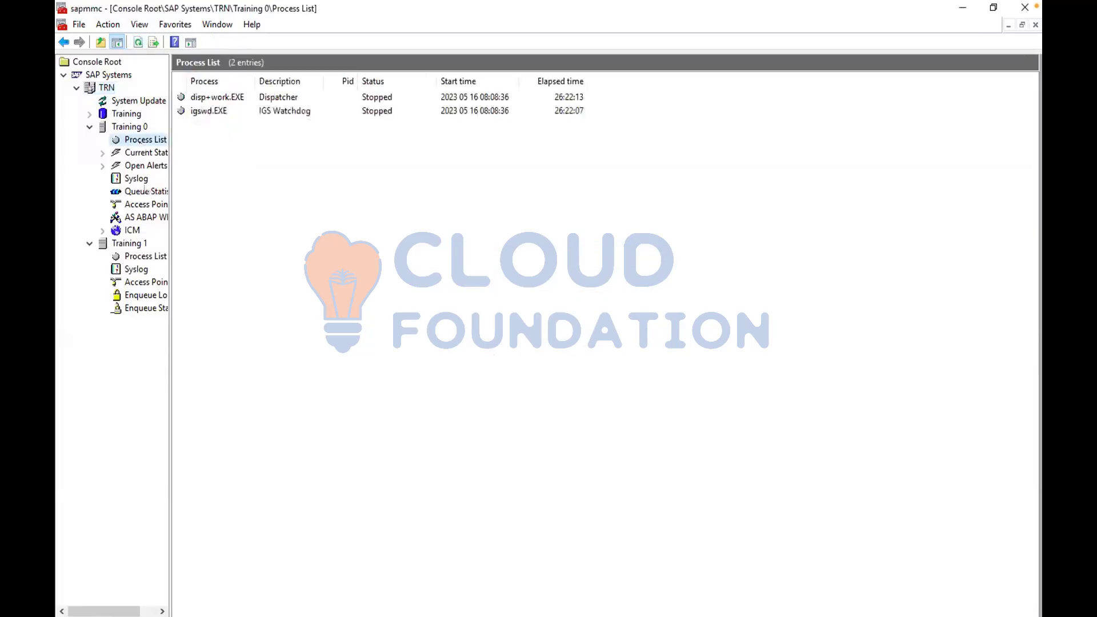
click(144, 258)
click(138, 43)
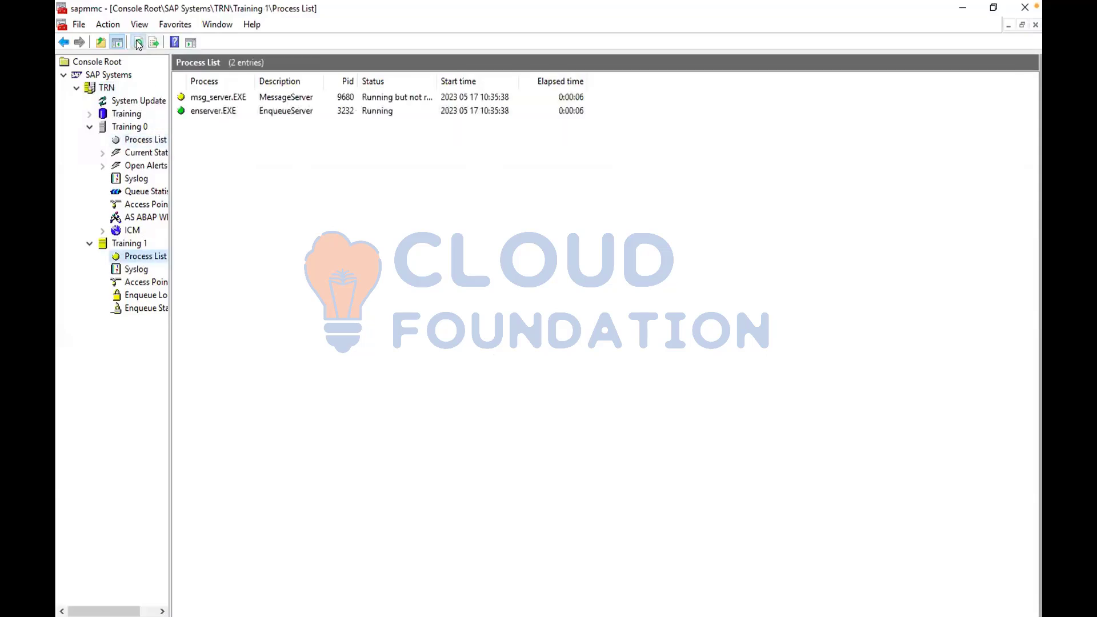
click(138, 43)
click(138, 43)
click(137, 43)
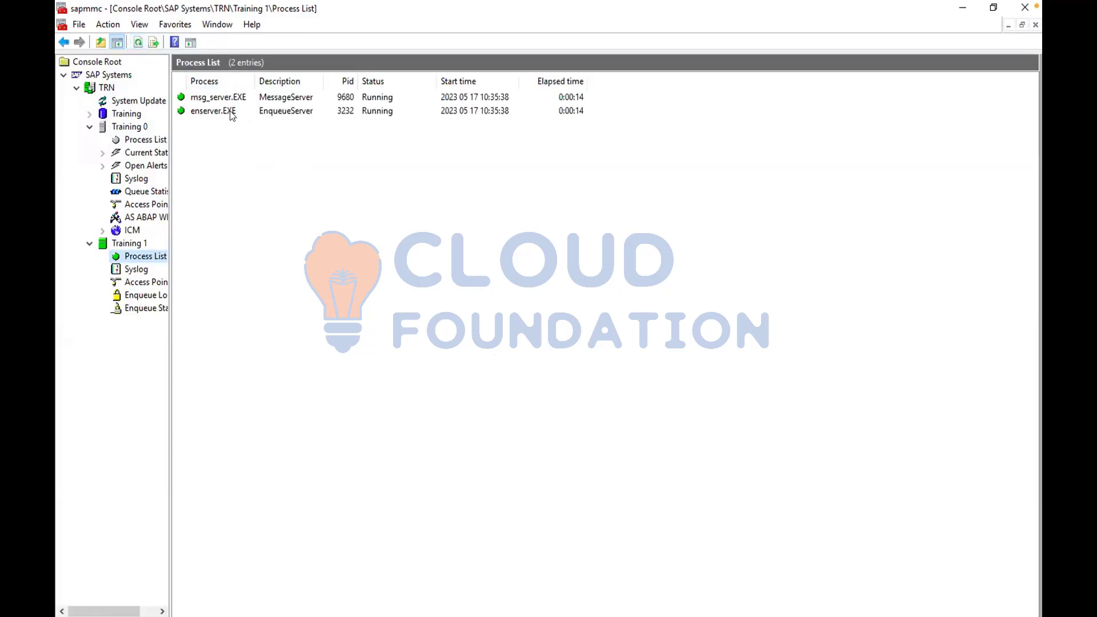
Step: Refresh Training 0's process list repeatedly while its processes start up
click(157, 139)
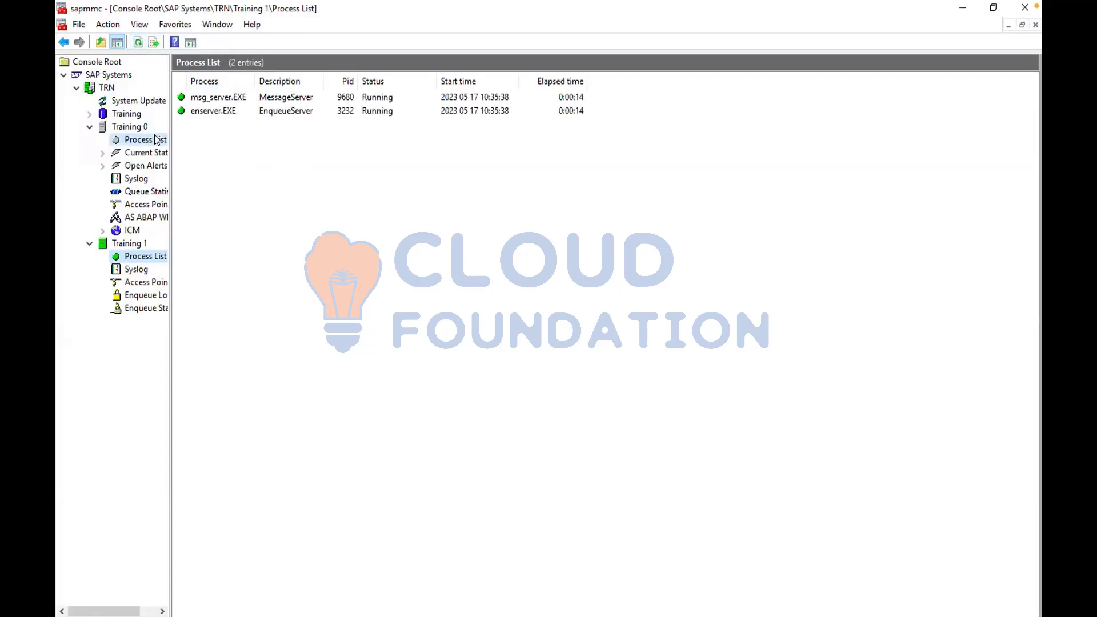
click(138, 43)
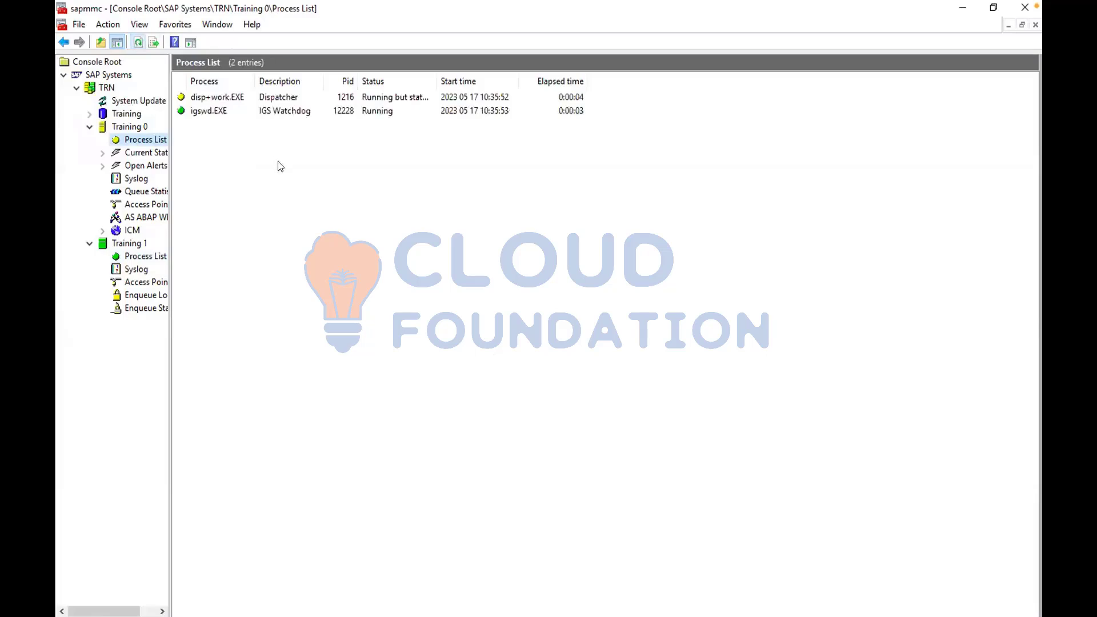
click(138, 42)
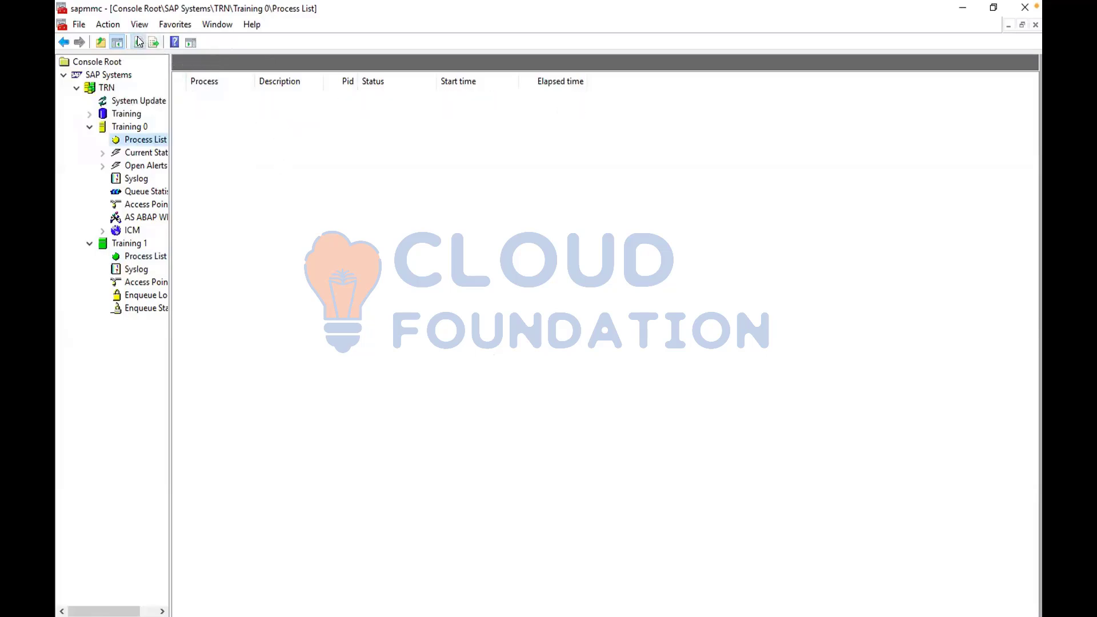
click(139, 42)
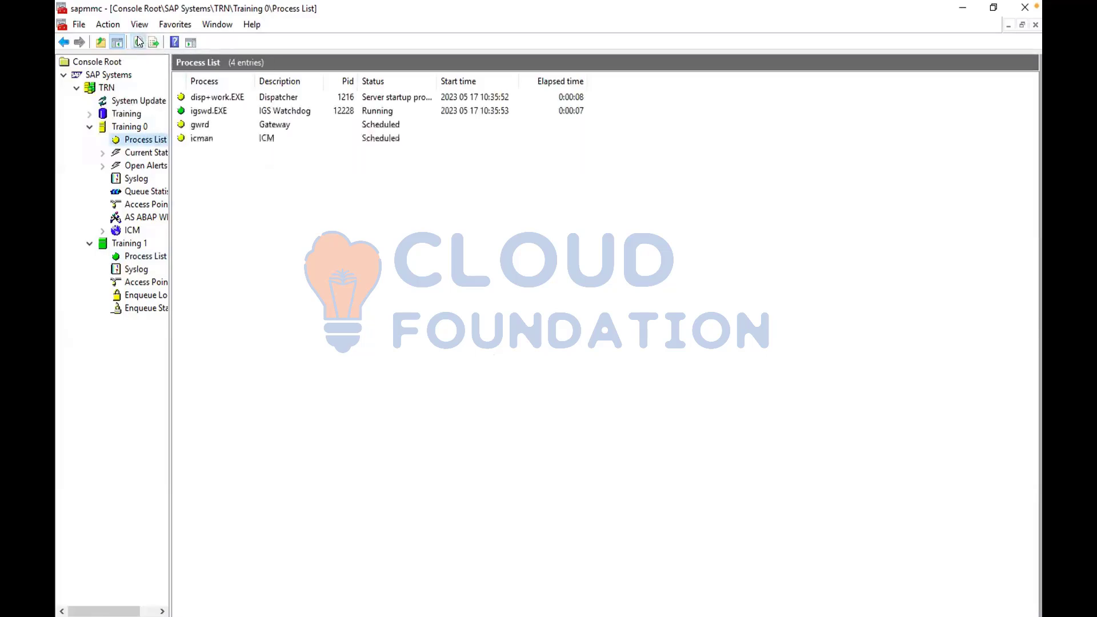
click(138, 42)
click(138, 42)
click(138, 42)
click(136, 46)
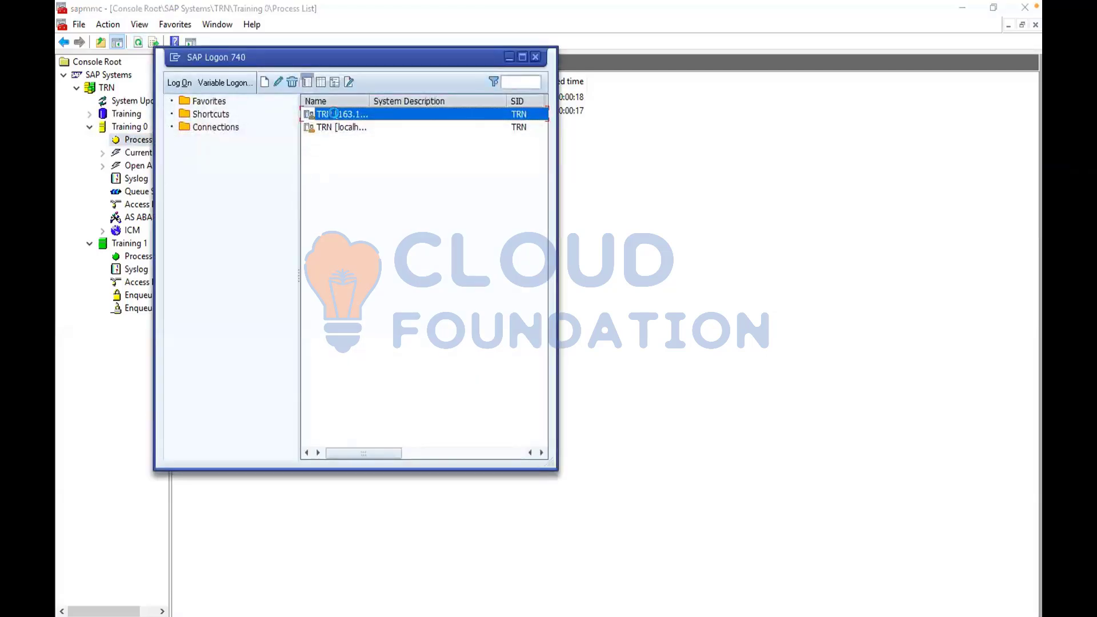
Step: Connect to TRN from SAP Logon and verify all four Training 0 processes run
double_click(335, 115)
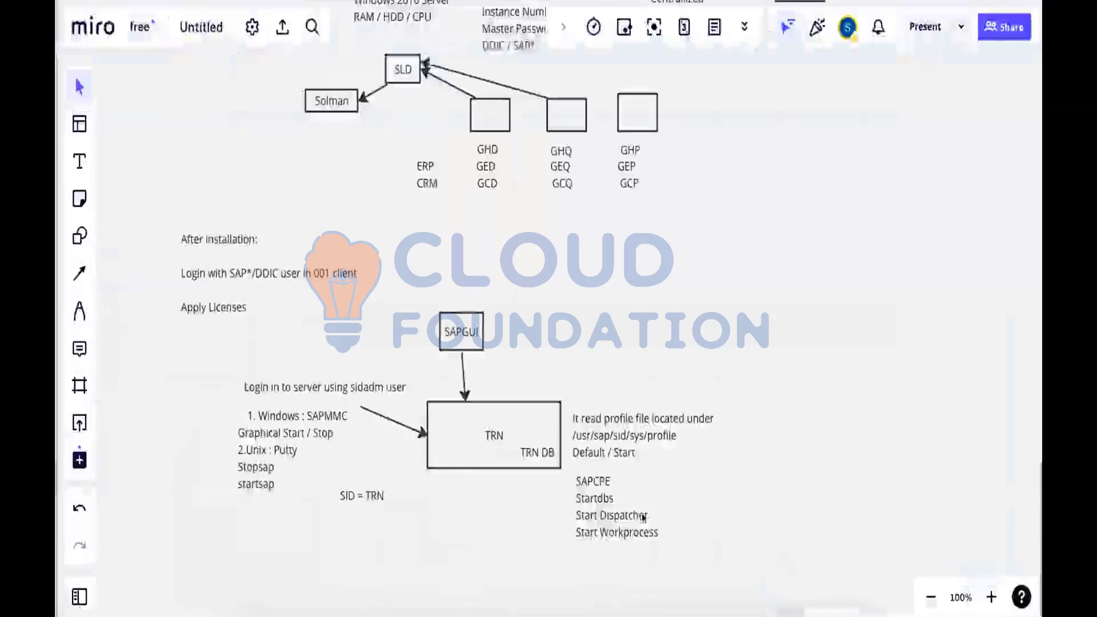
click(630, 589)
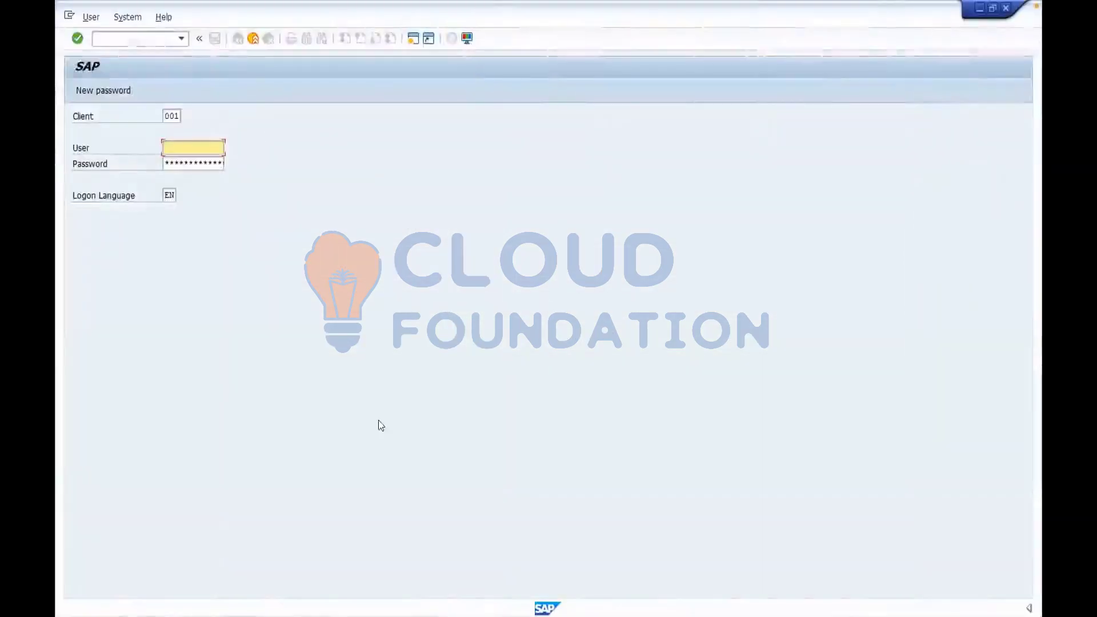
click(238, 614)
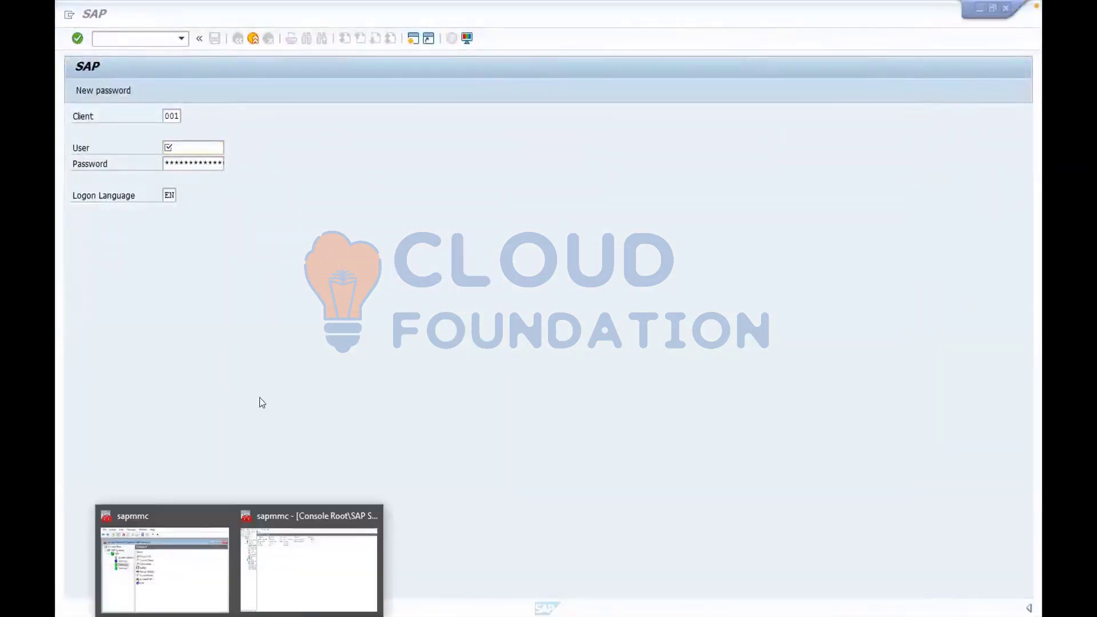
click(290, 549)
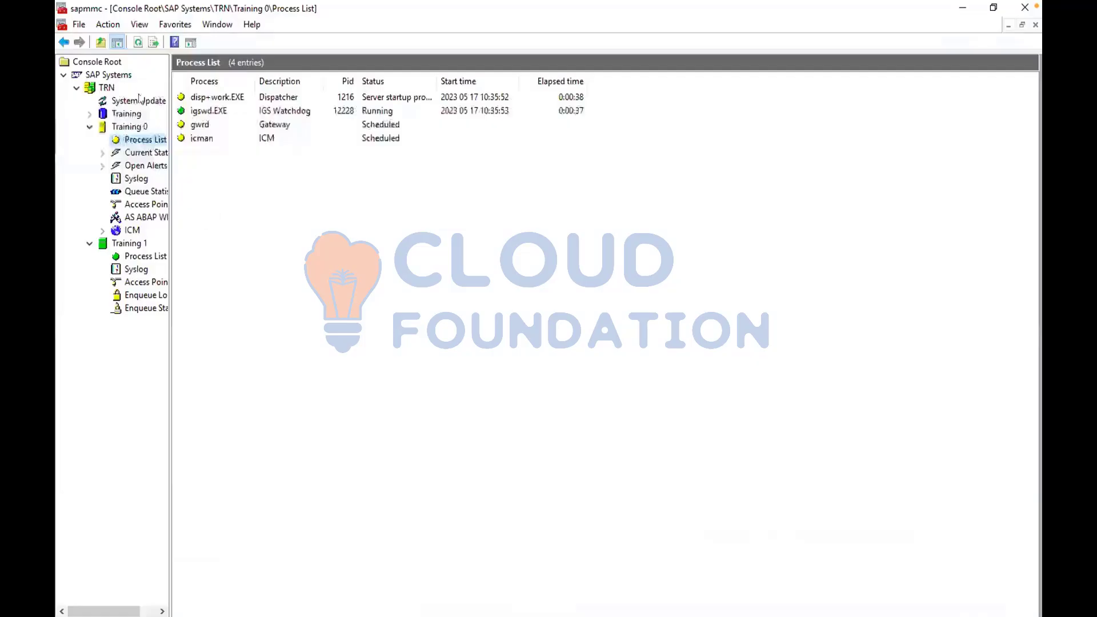
click(137, 43)
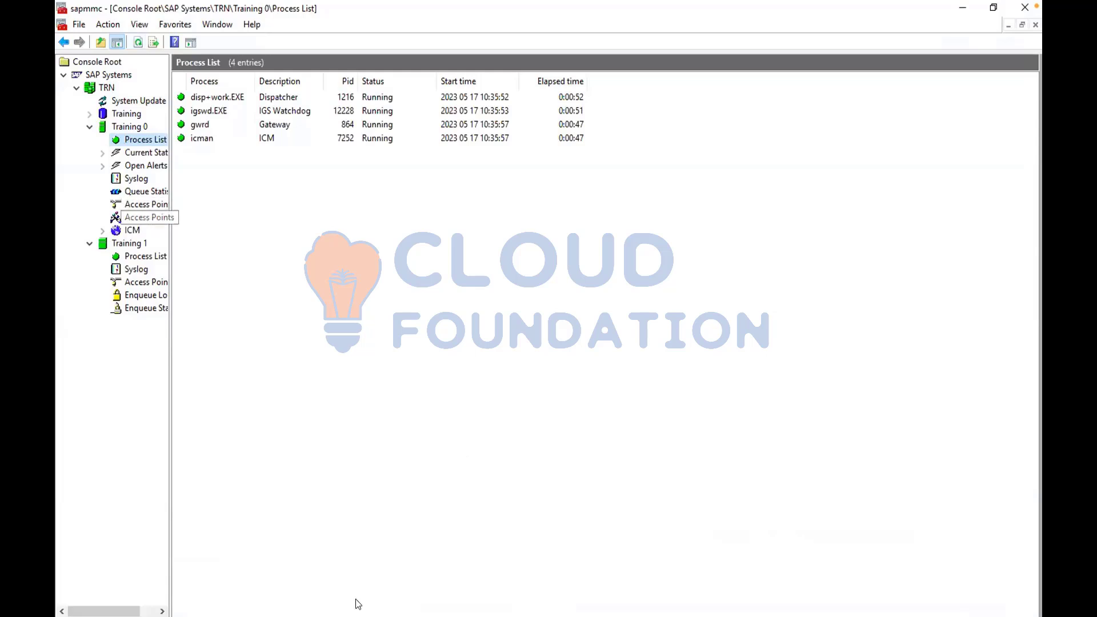
mouse_move(385, 572)
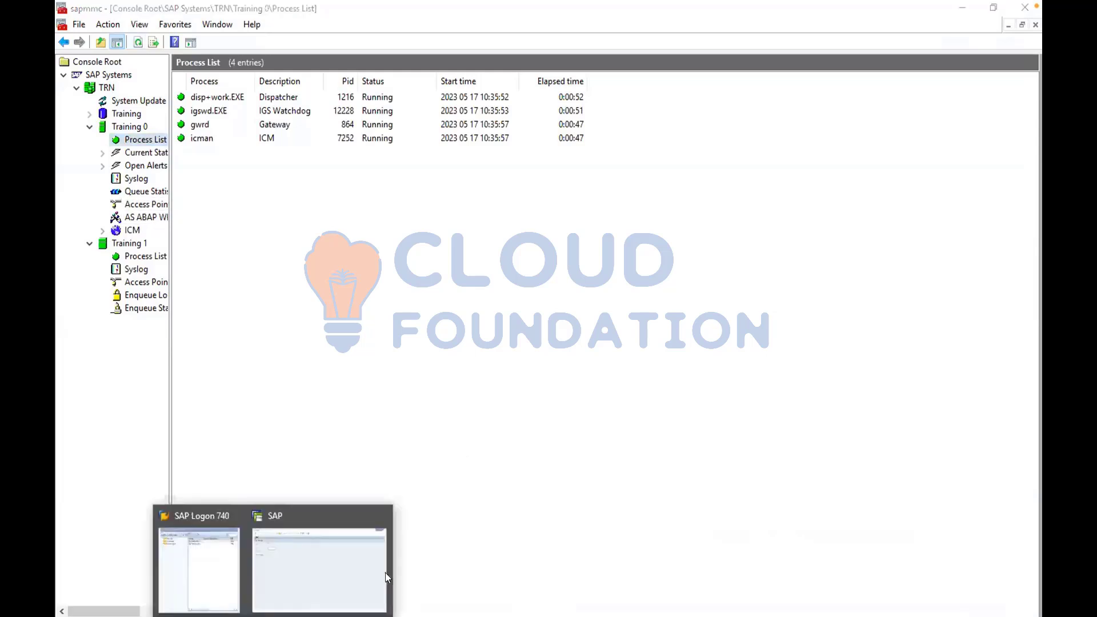
click(352, 584)
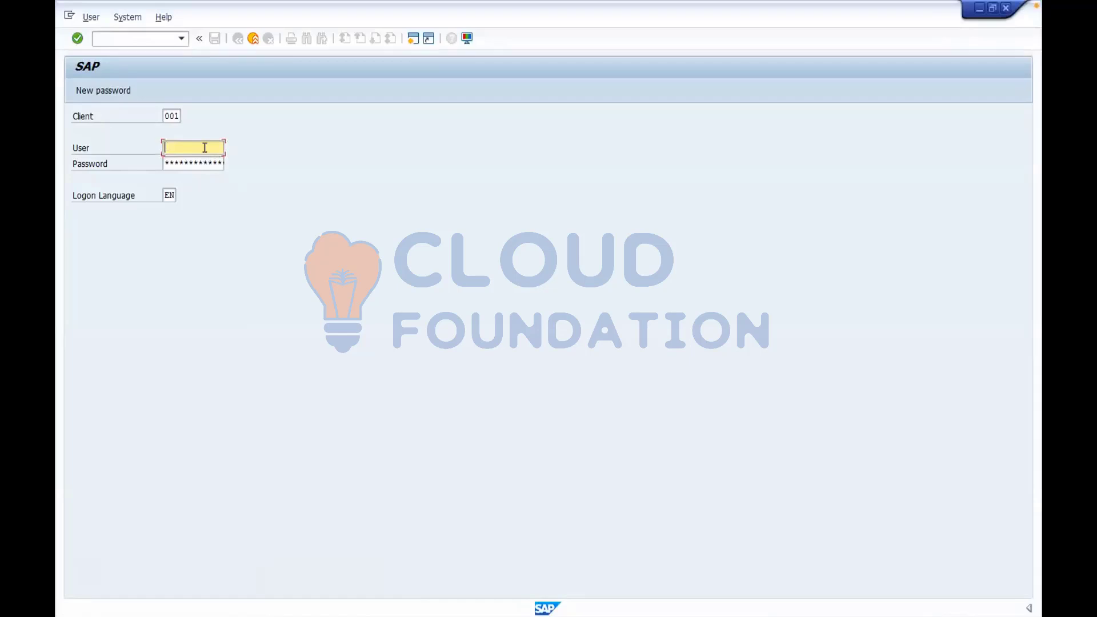
Step: Log on to client 001 as user DDIC with the account password
text(ddic)
key(Tab)
text(**)
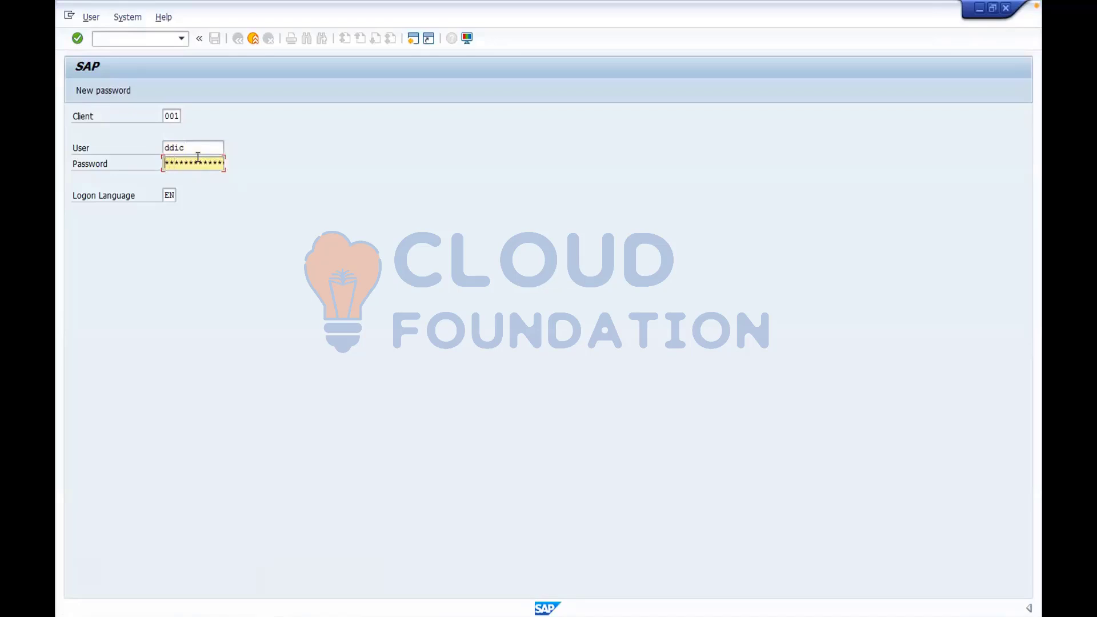
text(******)
key(Return)
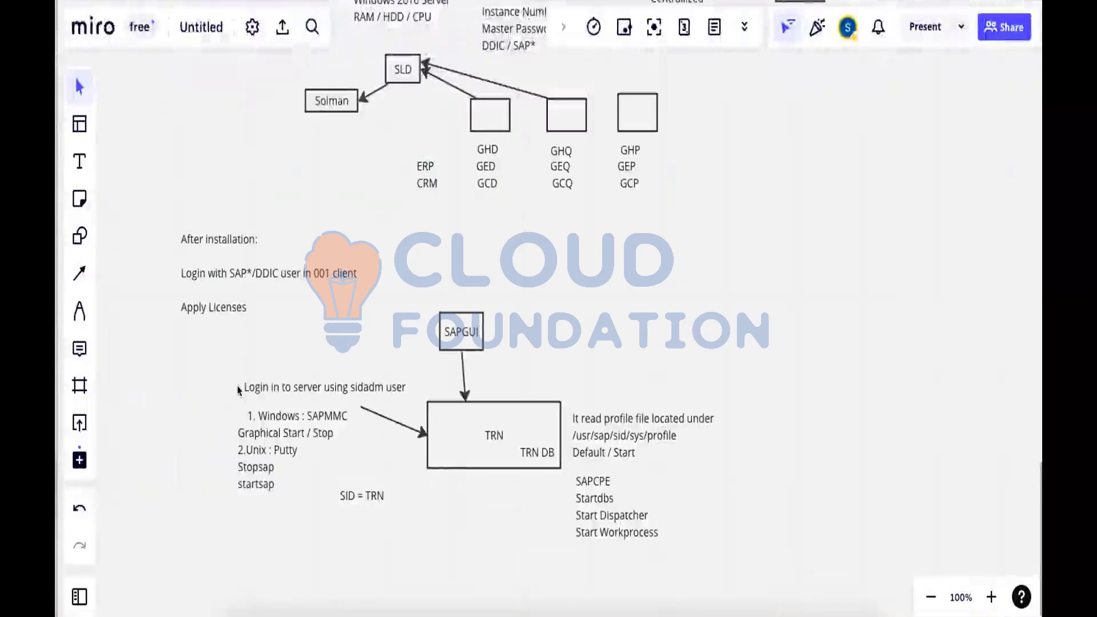
Step: Drag the After installation text block up-left beside the ERP/CRM labels, then deselect it
click(258, 283)
drag(258, 283, 228, 213)
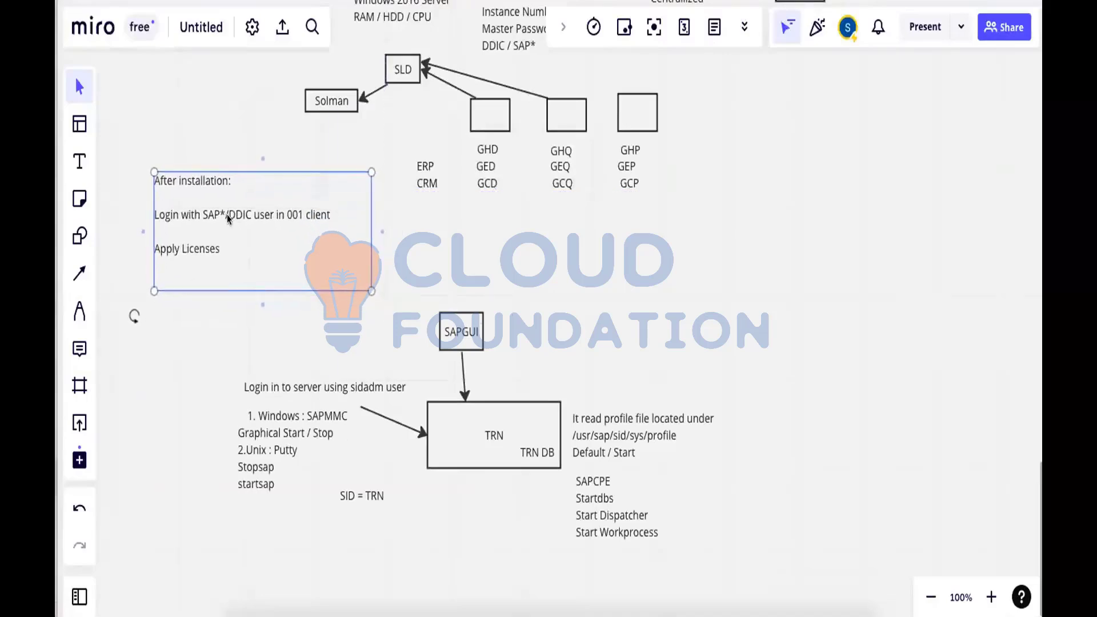
click(221, 286)
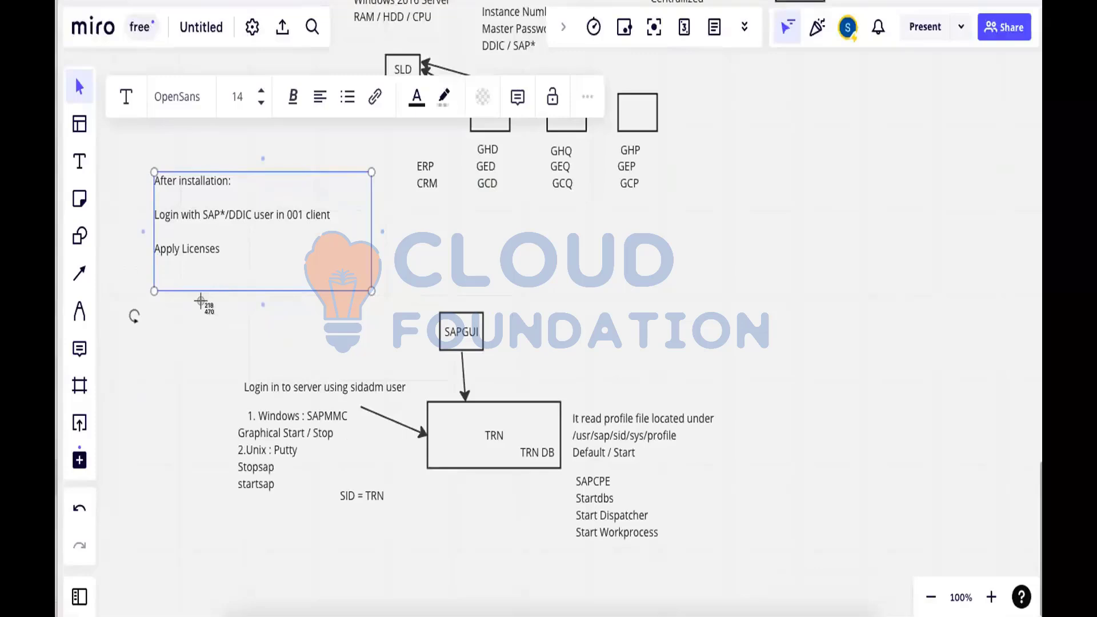
drag(204, 306, 721, 547)
click(772, 460)
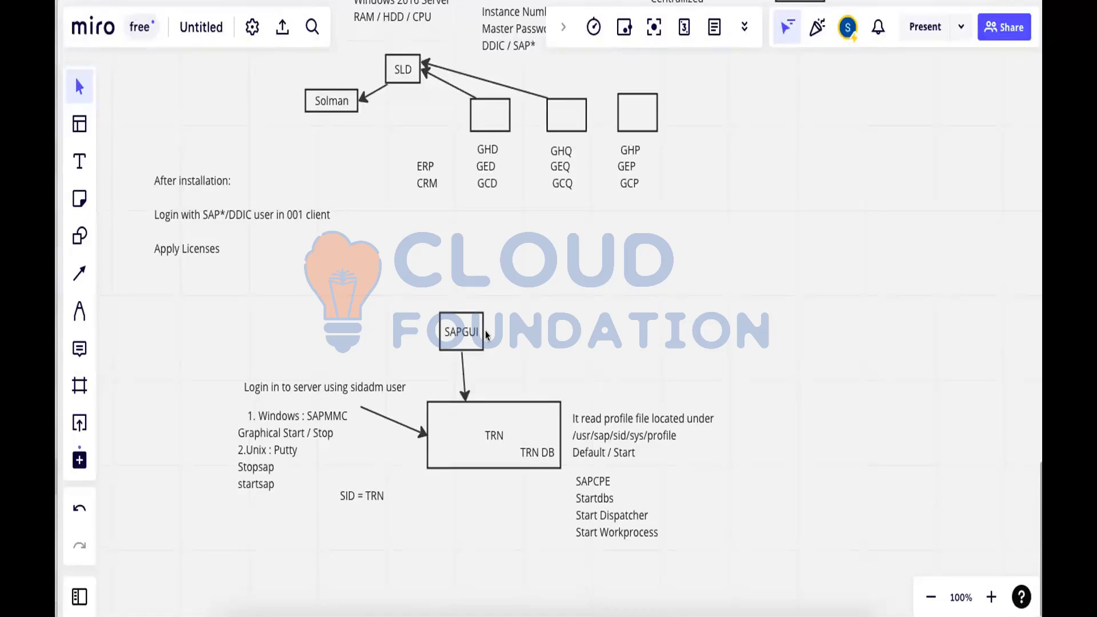
Step: Close the SAP MMC console without saving settings and return to Miro
mouse_move(621, 606)
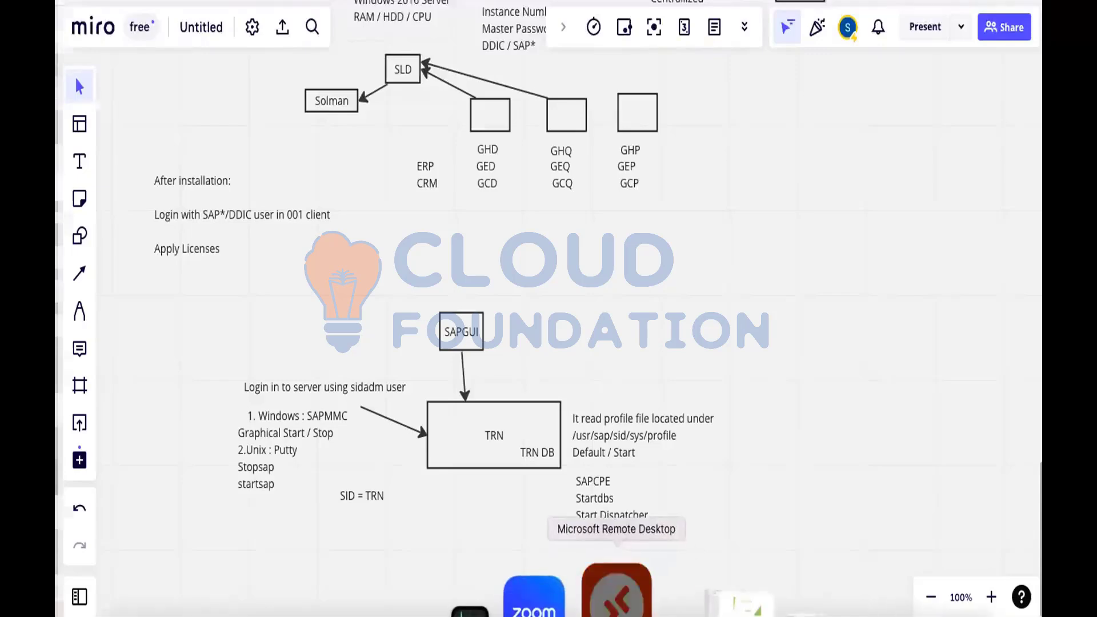
click(617, 594)
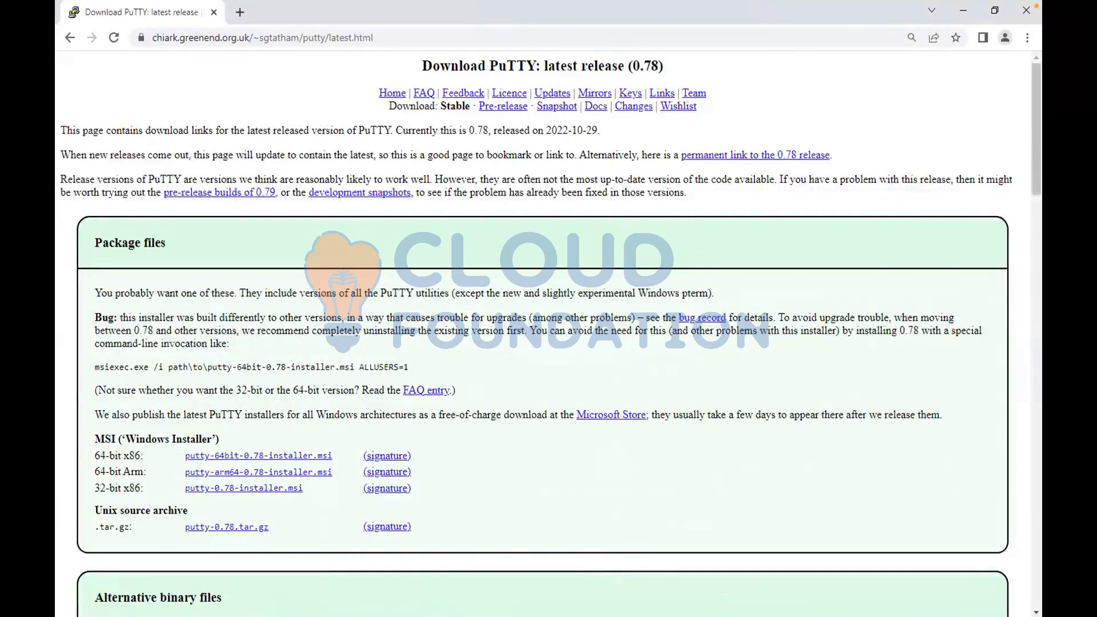
mouse_move(238, 614)
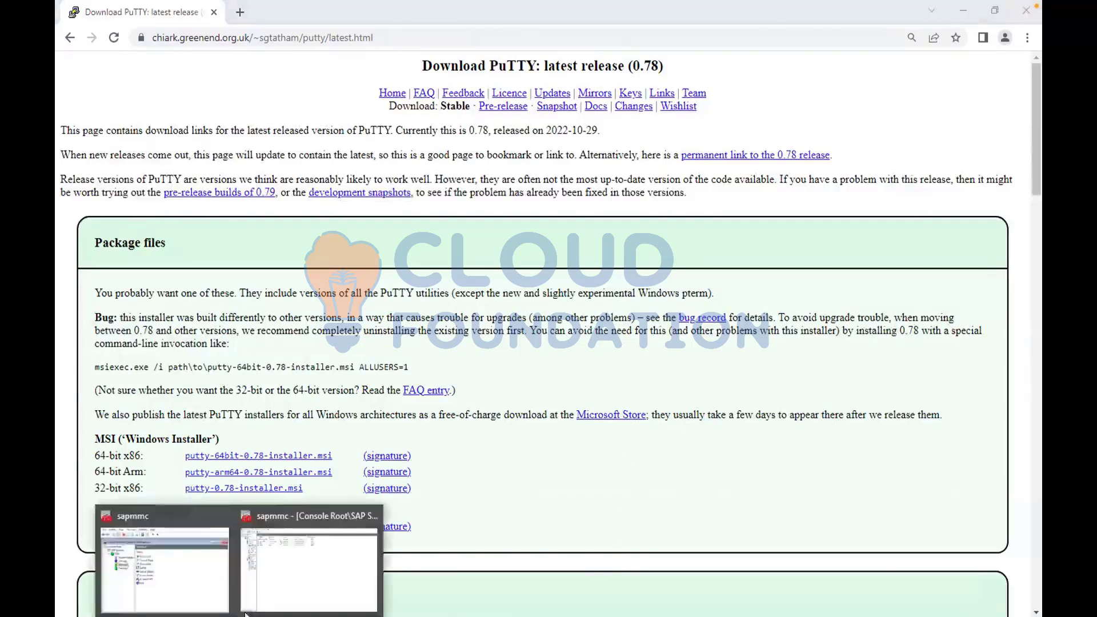
click(289, 538)
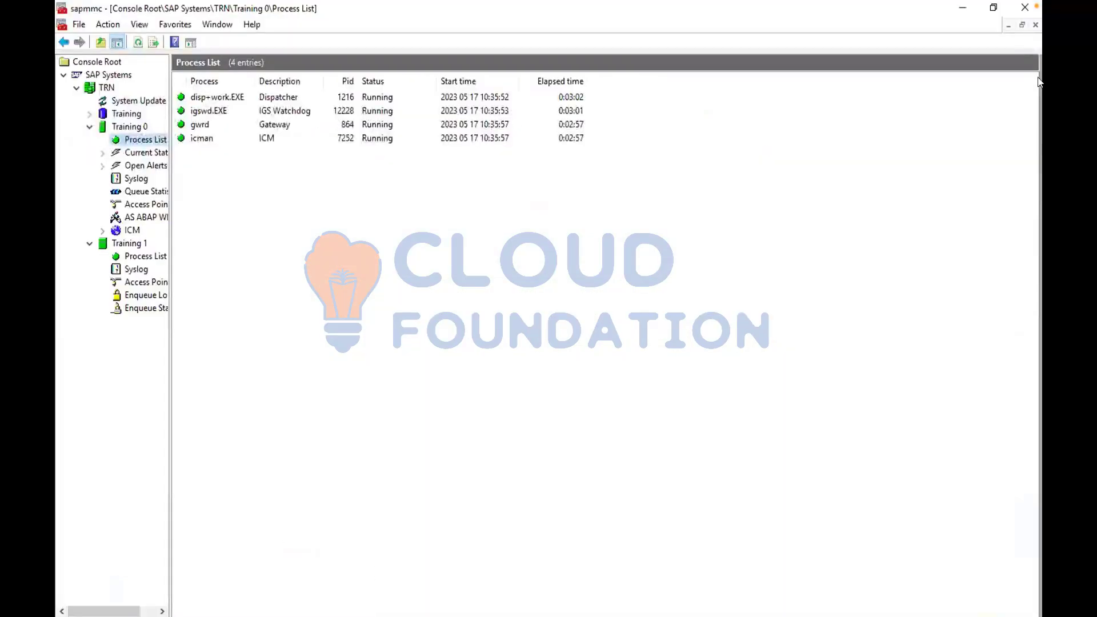
click(1025, 8)
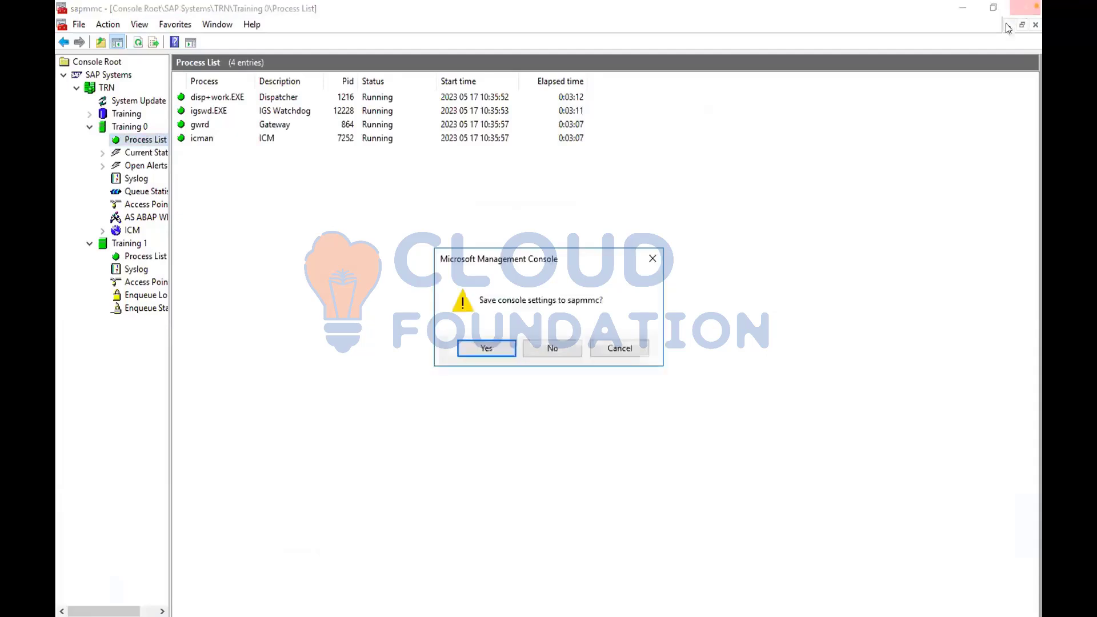
click(550, 349)
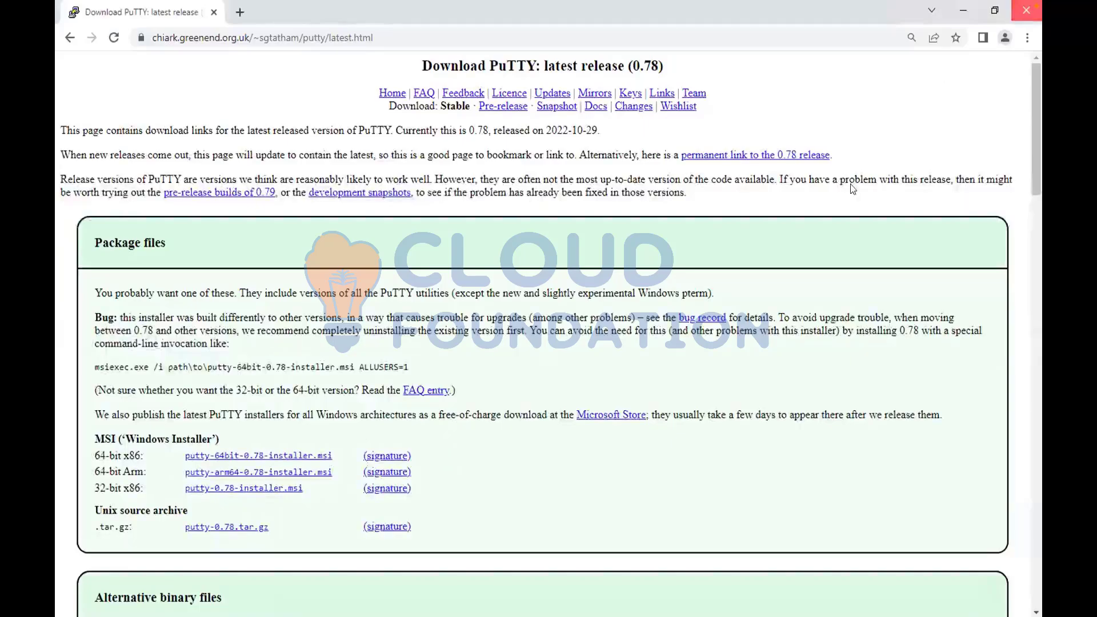
key(alt+Tab)
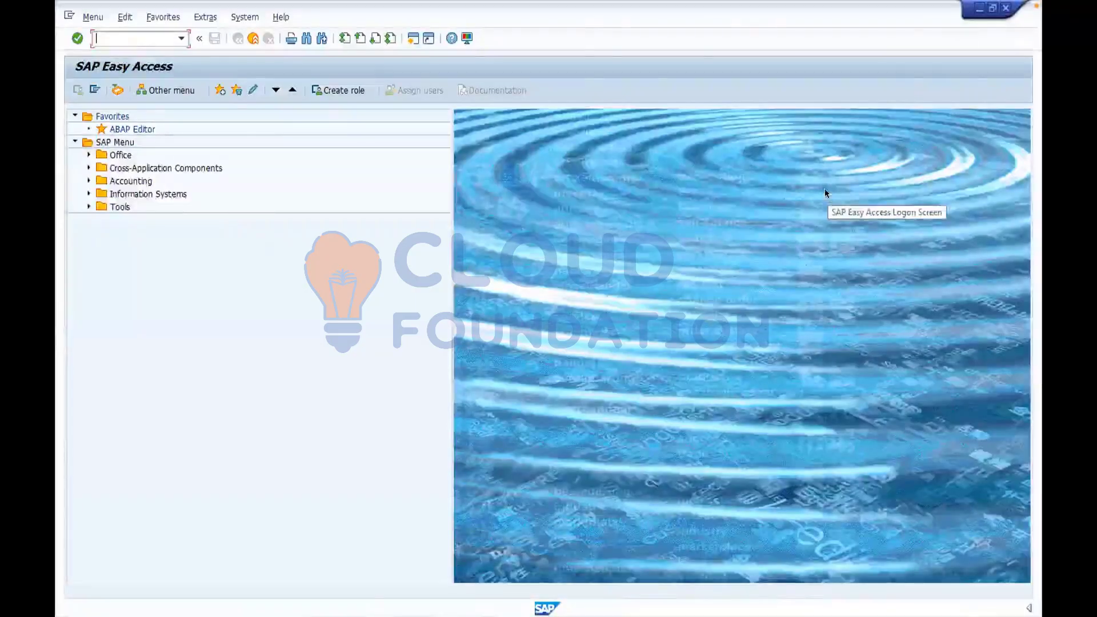
key(alt+Tab)
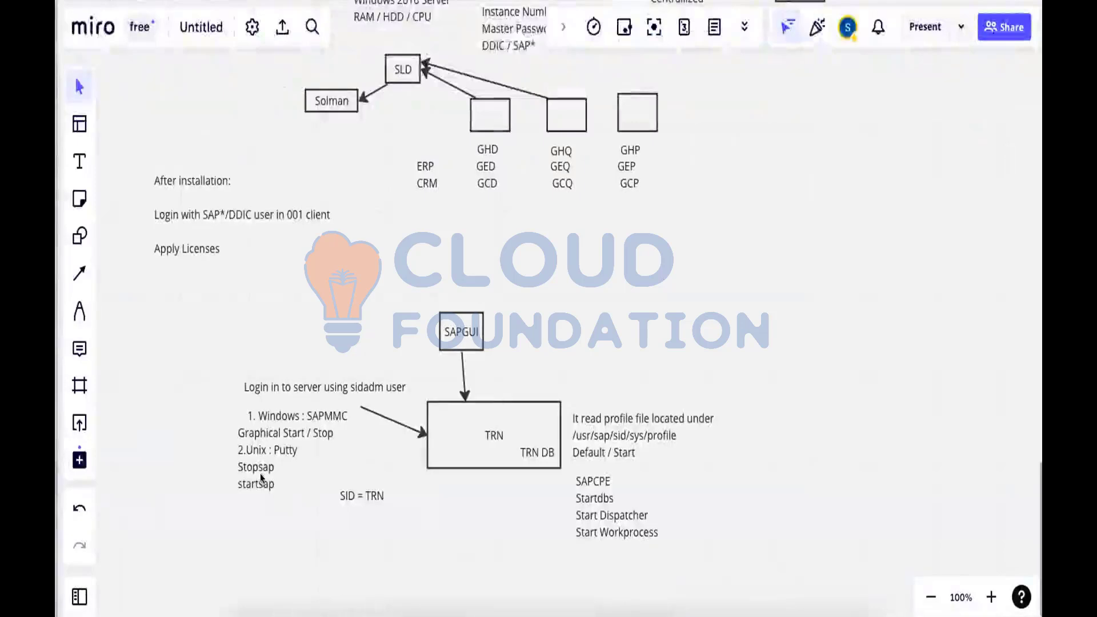
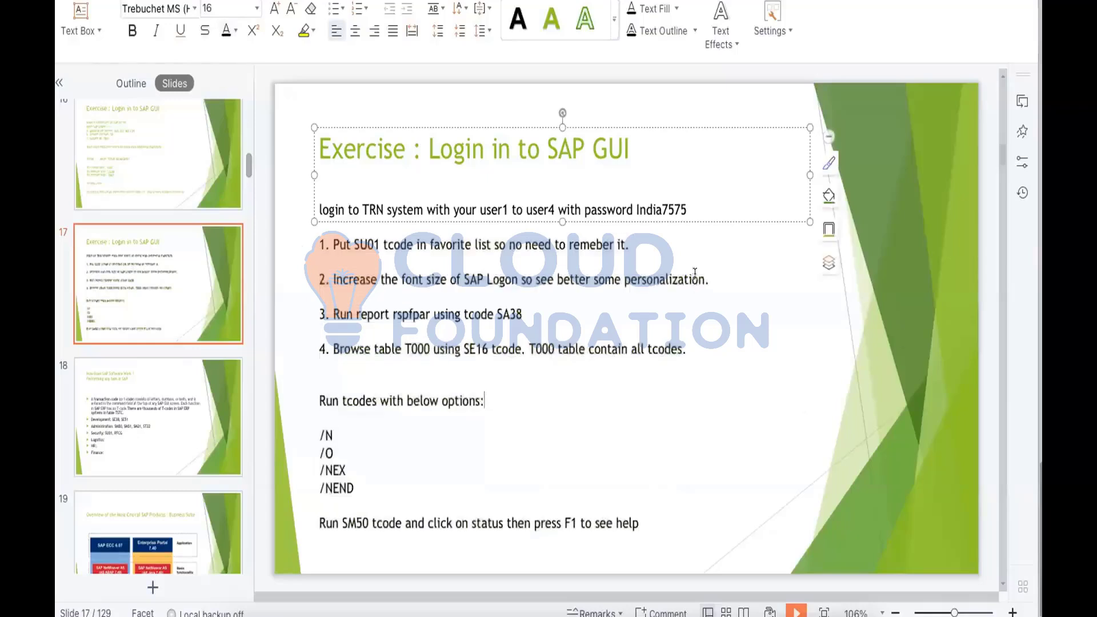
Step: Delete the blank line after item 4 in the slide's exercise text
click(979, 357)
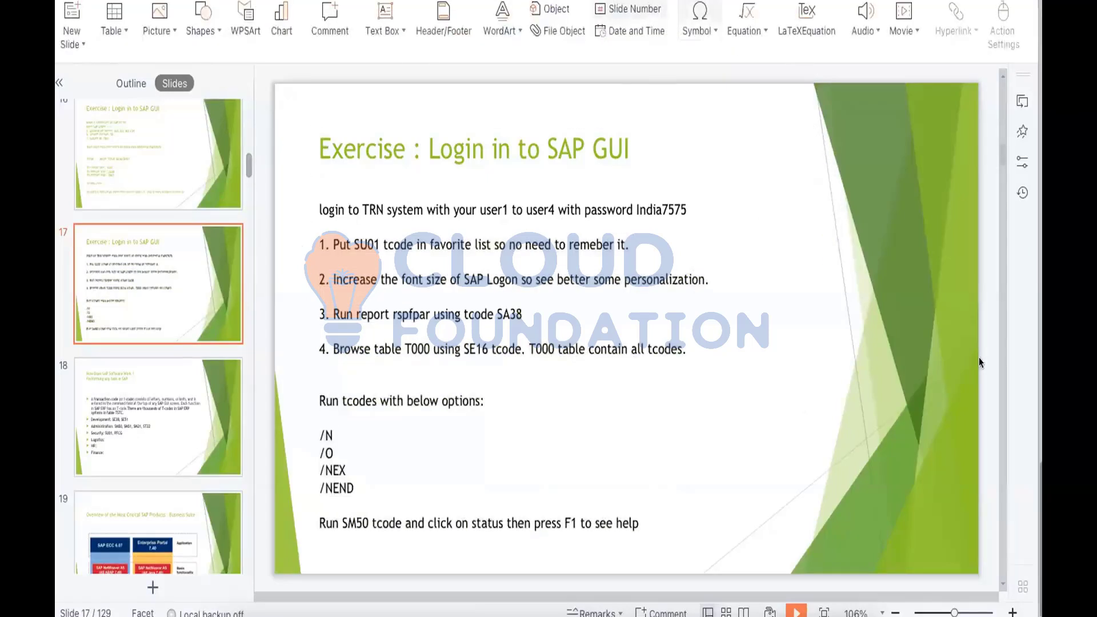
key(Tab)
click(321, 377)
key(BackSpace)
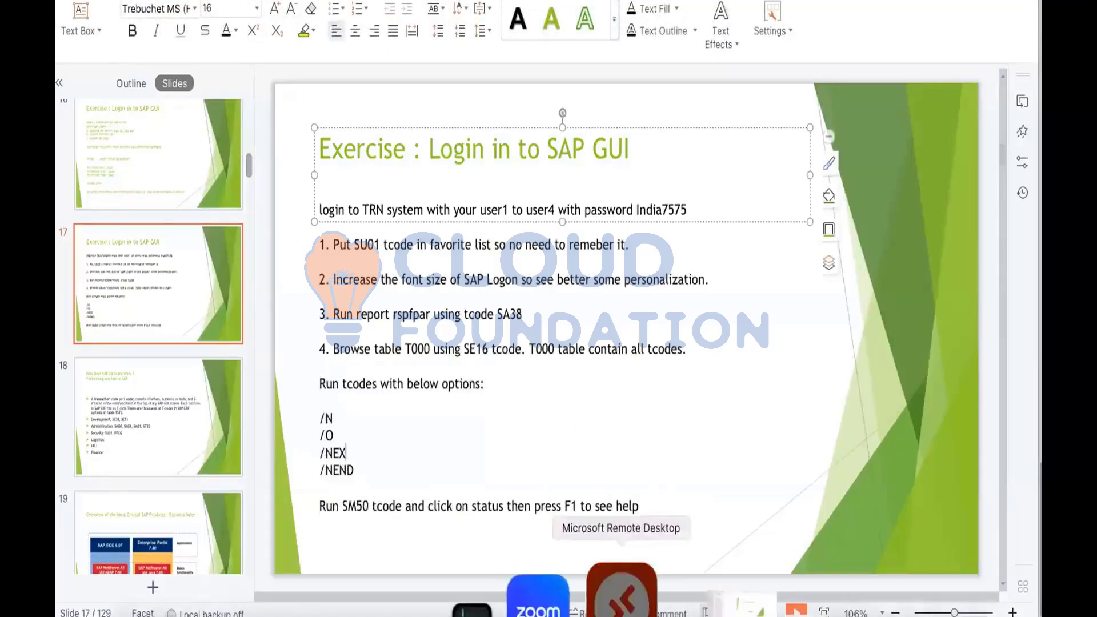
Step: Delete the blank line under the slide title and return to the remote SAP session
click(620, 597)
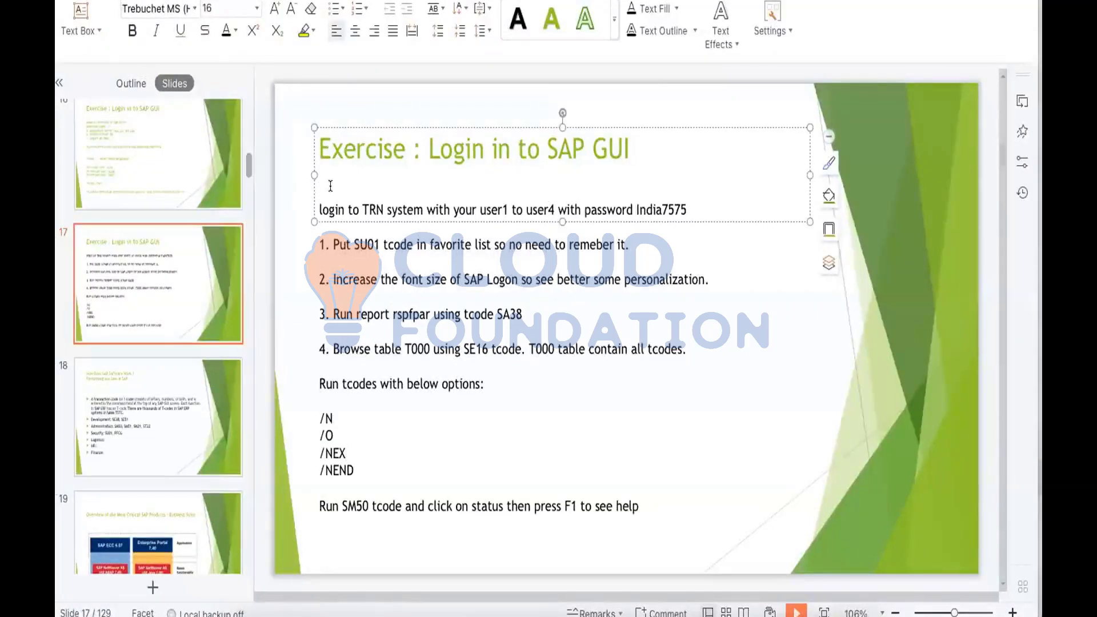
key(BackSpace)
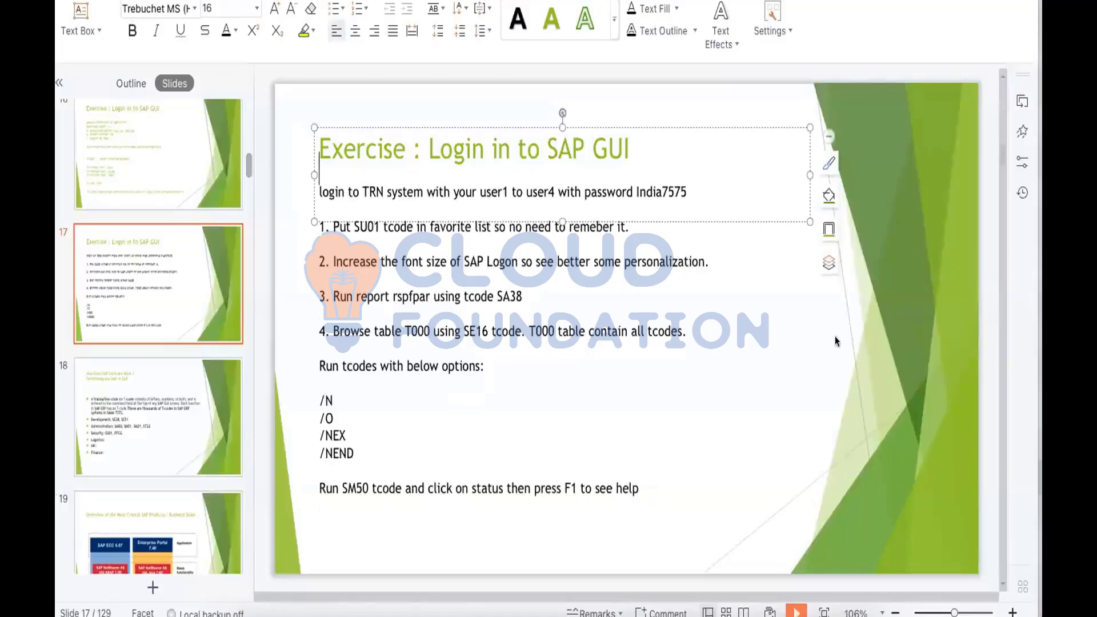
click(834, 336)
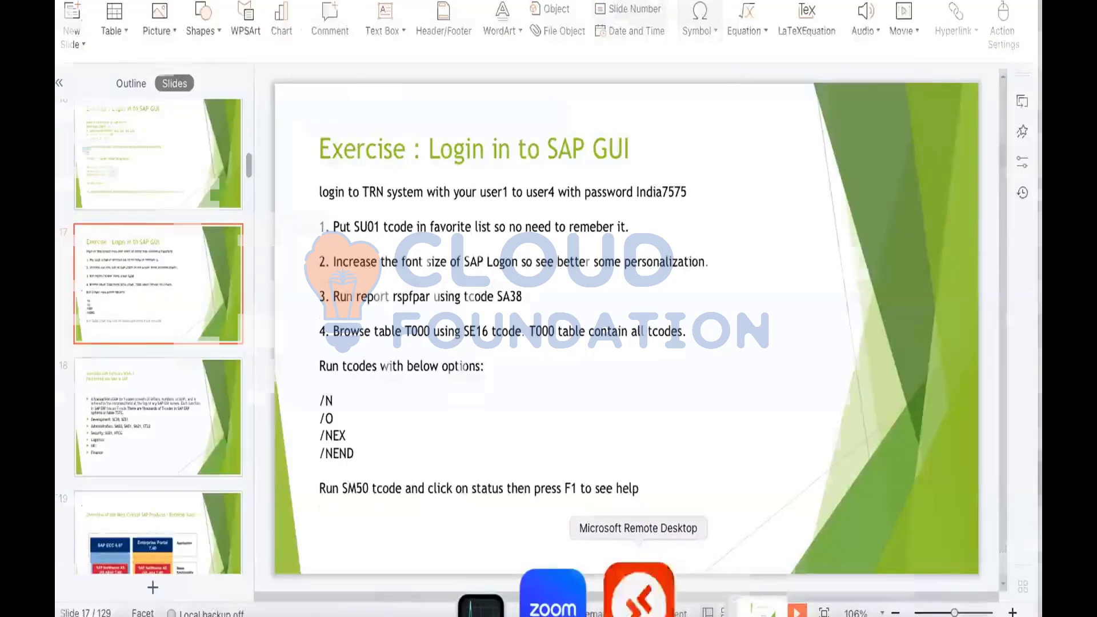
click(638, 600)
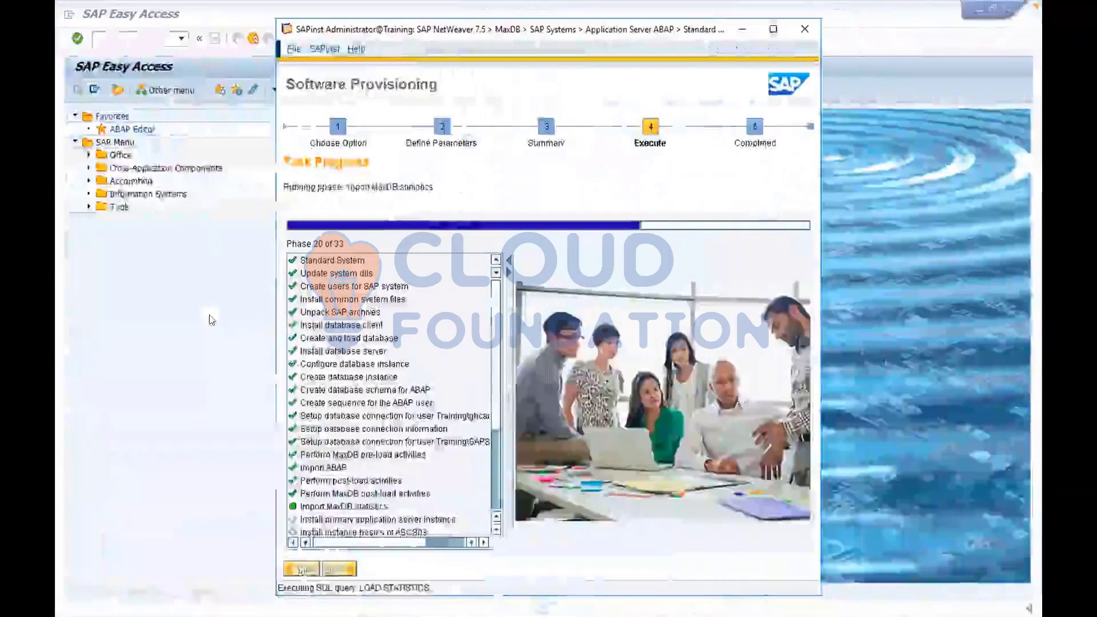
Step: Insert transaction SU01 into the Favorites folder of SAP Easy Access
click(117, 120)
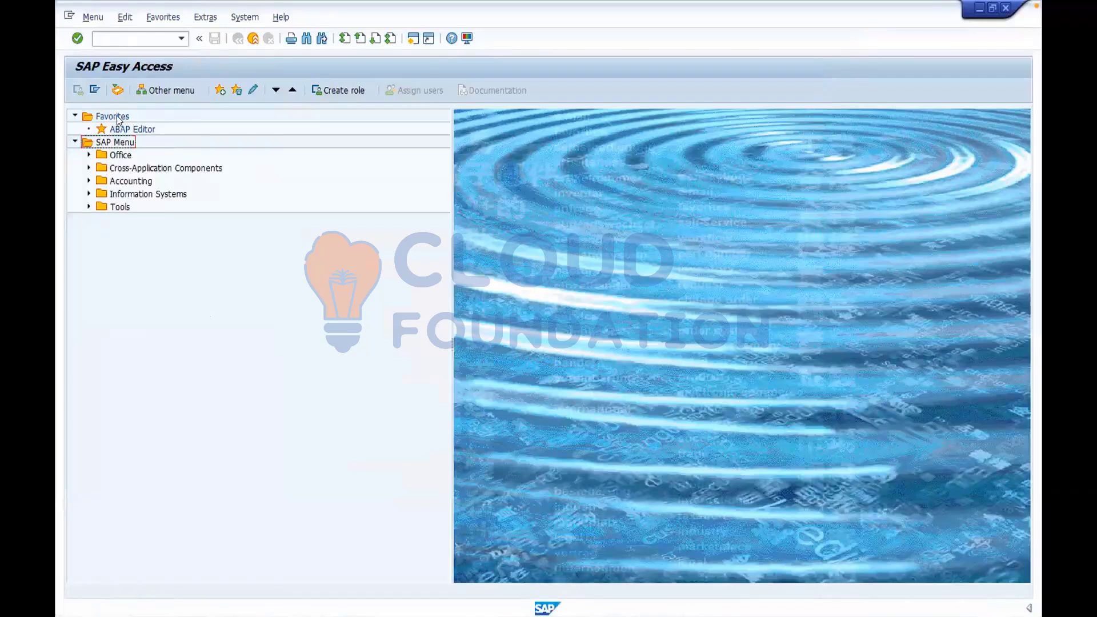
right_click(118, 118)
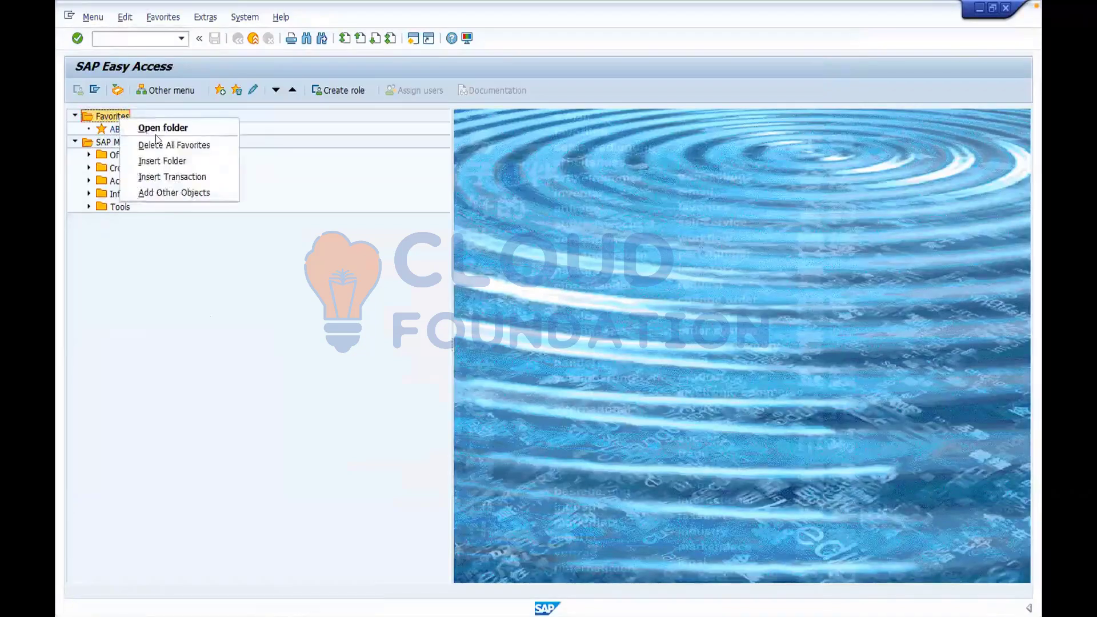
click(152, 177)
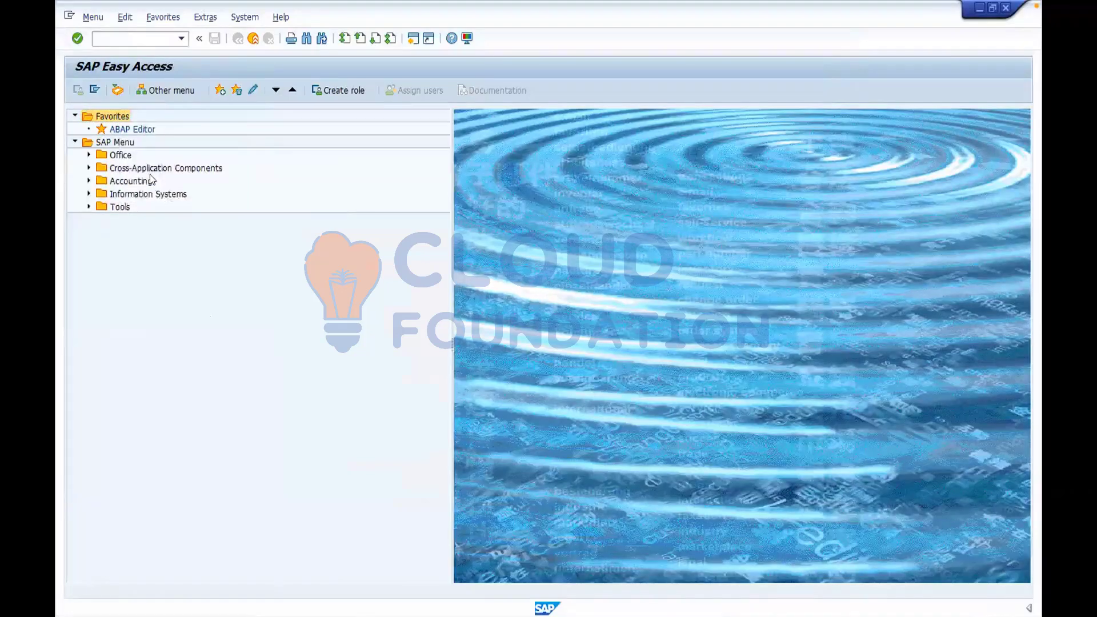
text(Su01)
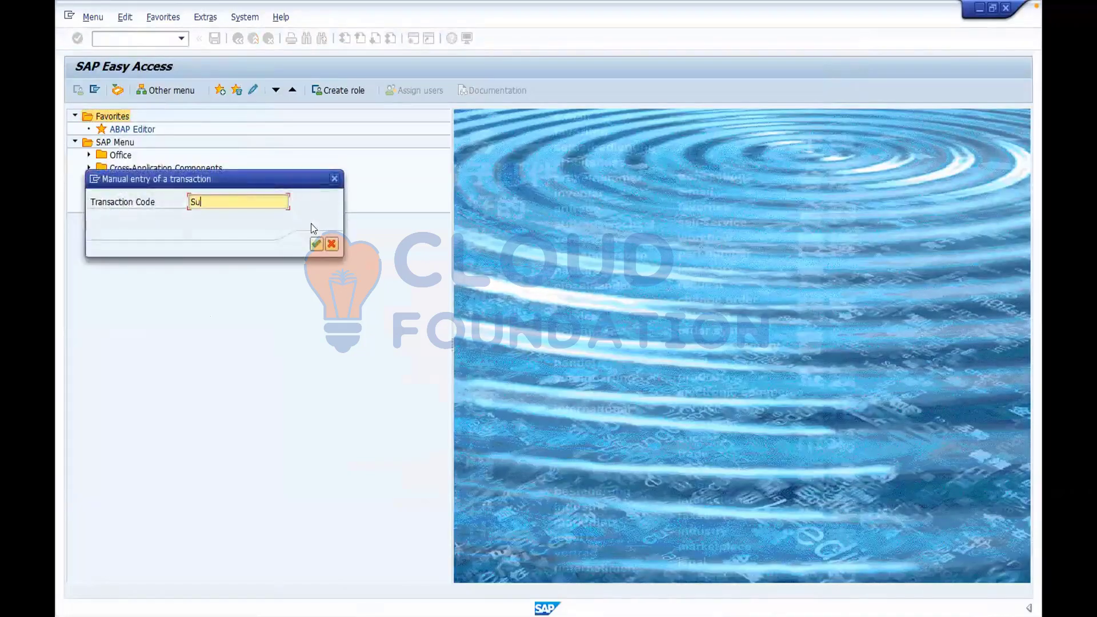
click(316, 245)
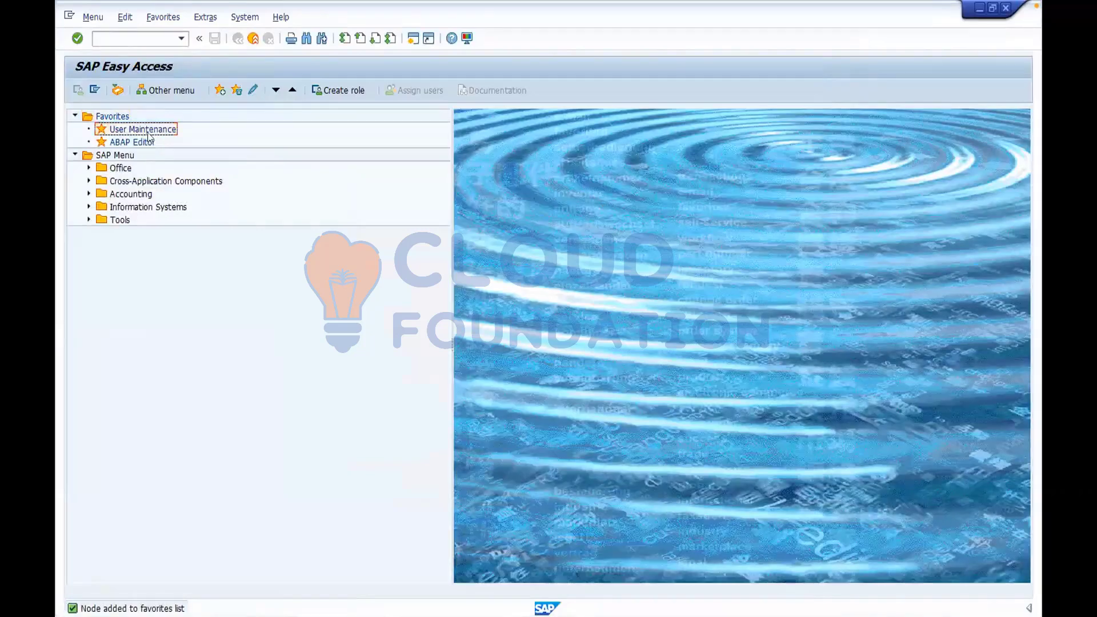
Step: Refresh the Favorites folder and launch User Maintenance (SU01) from it
click(76, 117)
click(76, 116)
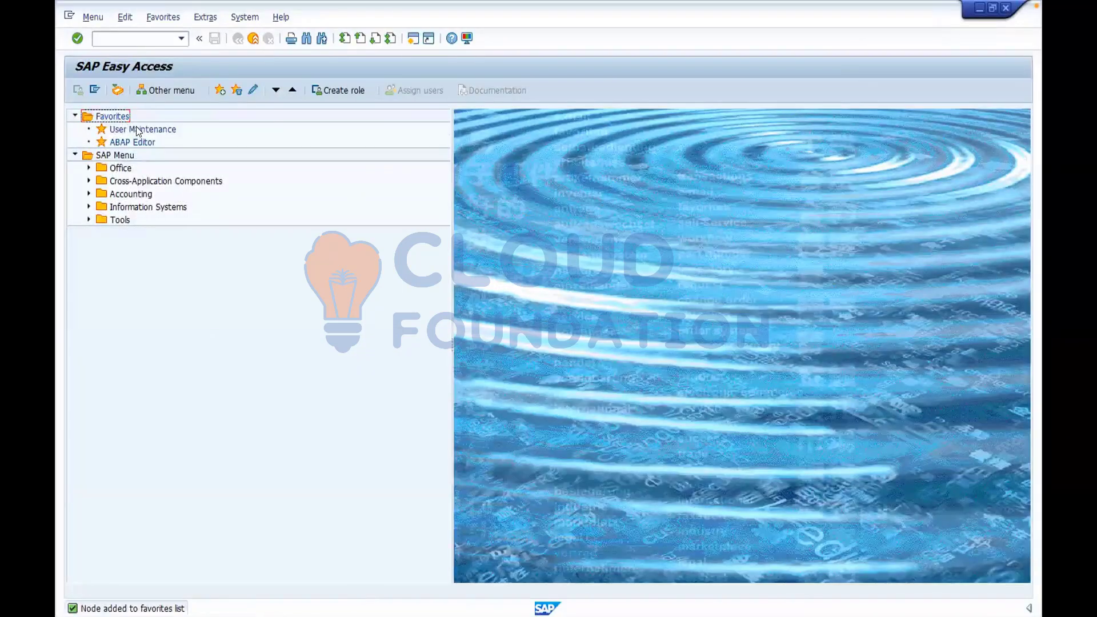
double_click(138, 129)
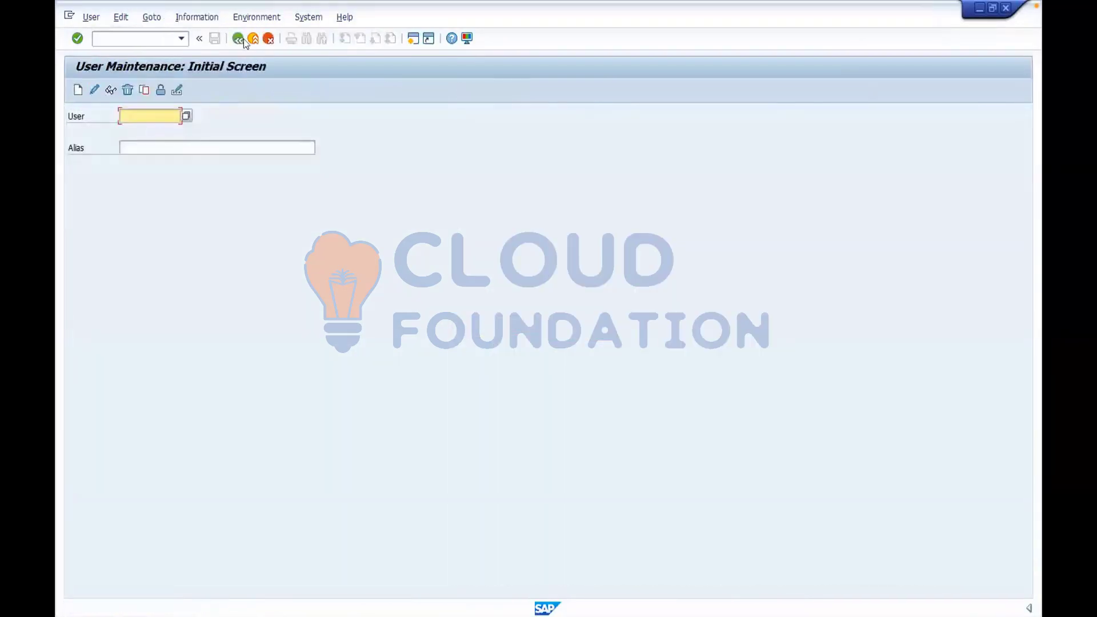
Step: Go back from User Maintenance to Easy Access, check the slide, then return to the Training session
click(237, 38)
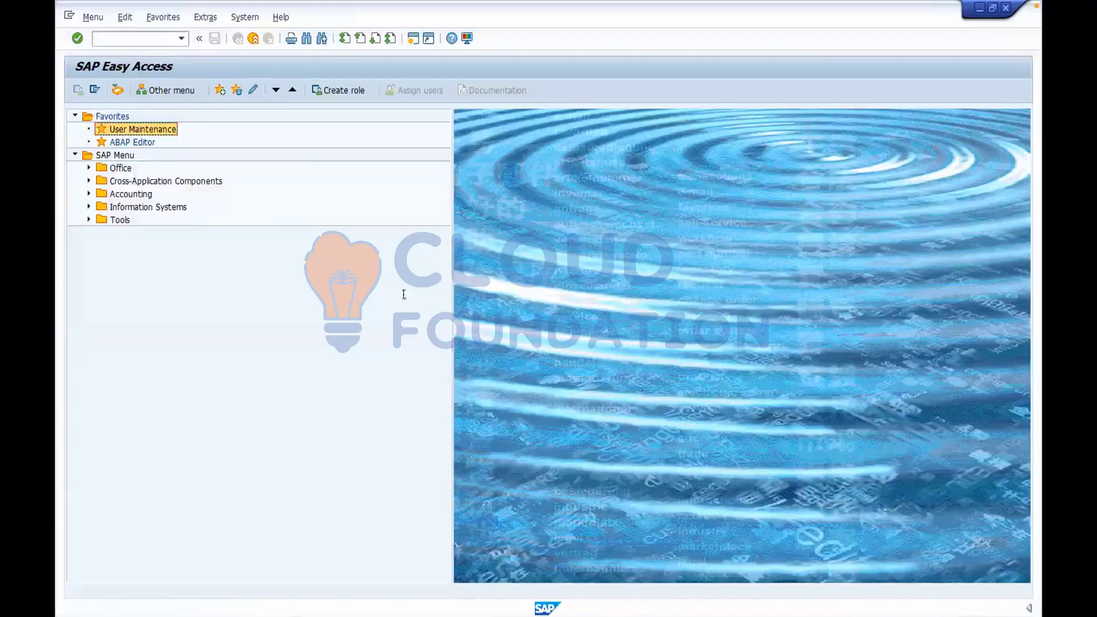
key(alt+Tab)
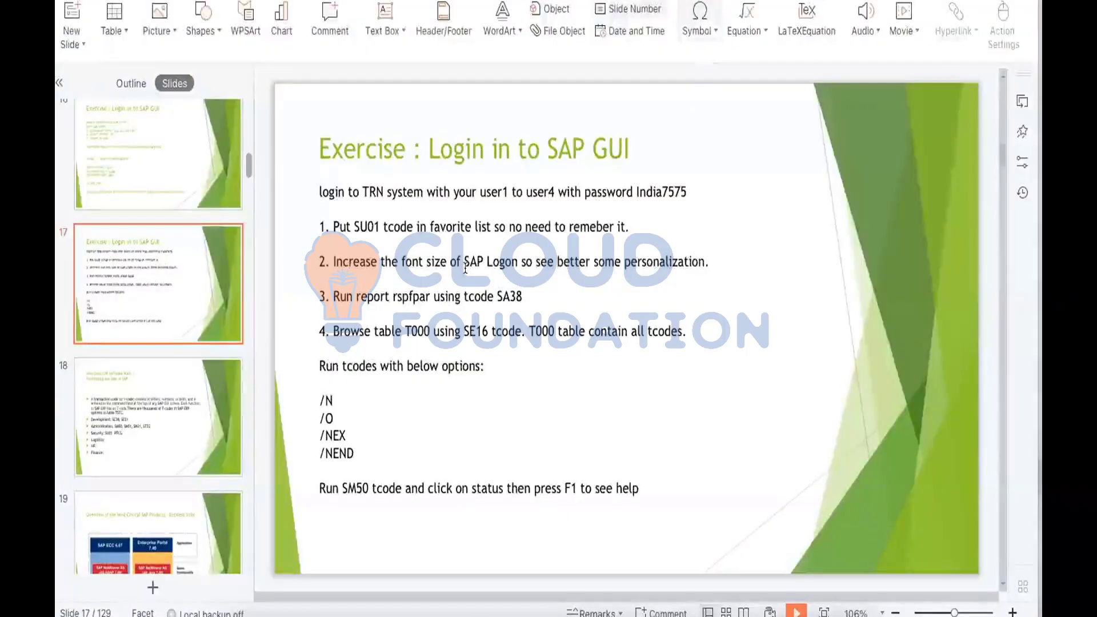
key(alt+Tab)
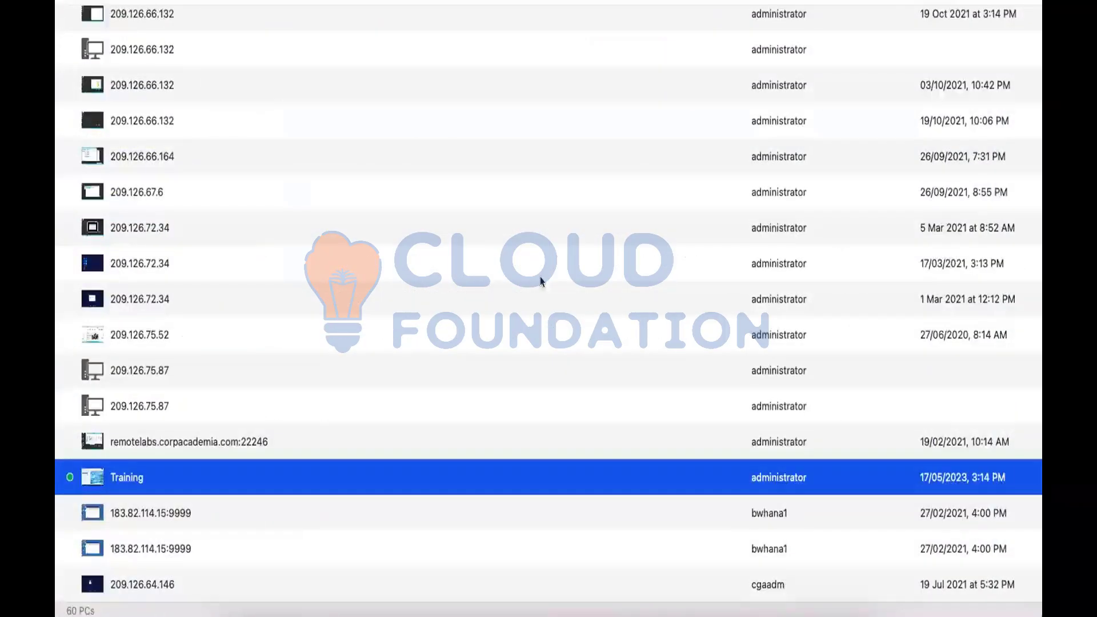
click(608, 591)
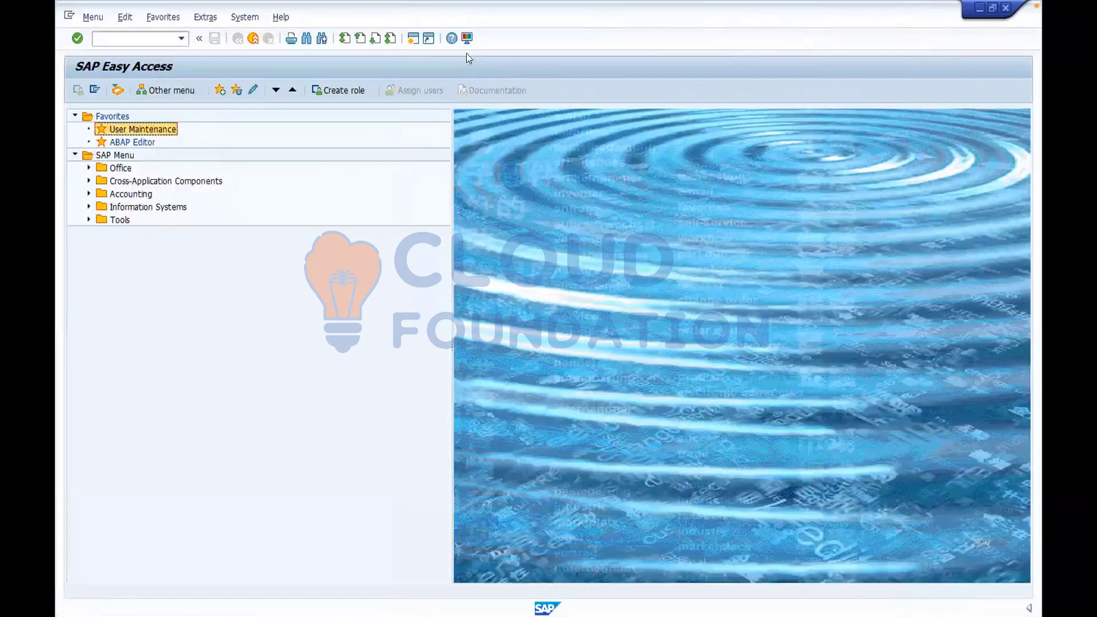
Step: Set the SAP GUI fonts to Courier New 16 and Tahoma 16, apply, and close the options
click(467, 39)
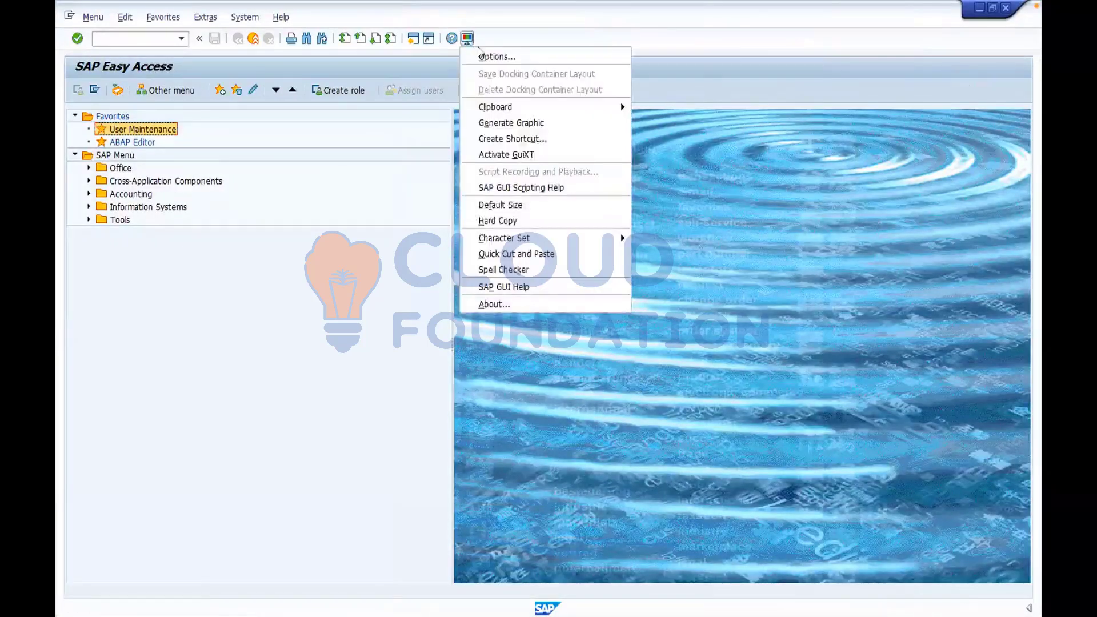
click(479, 56)
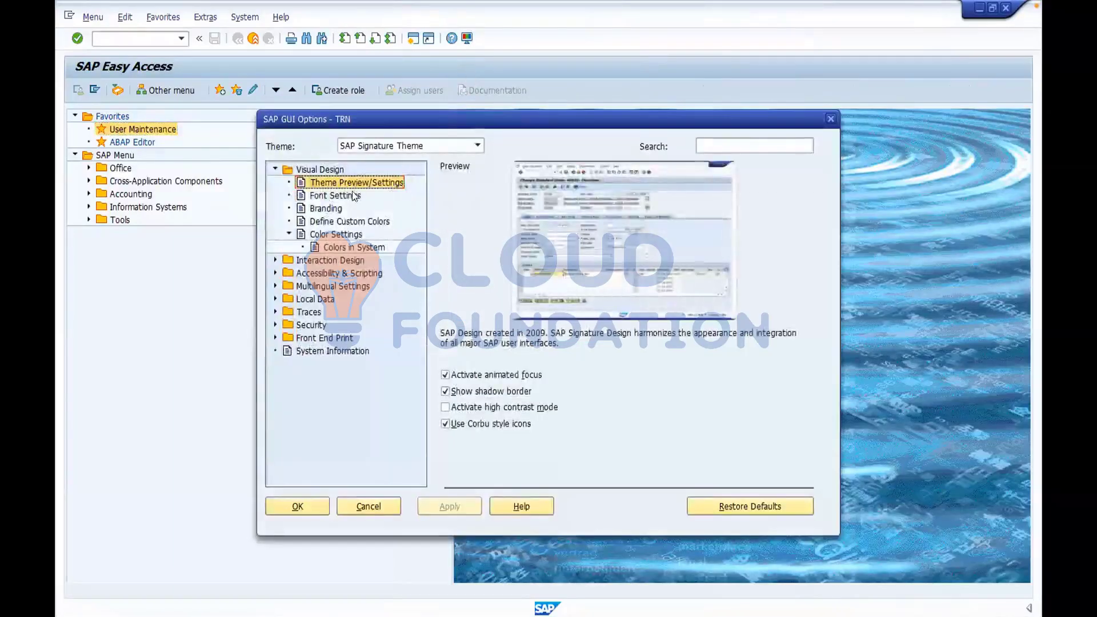
click(335, 196)
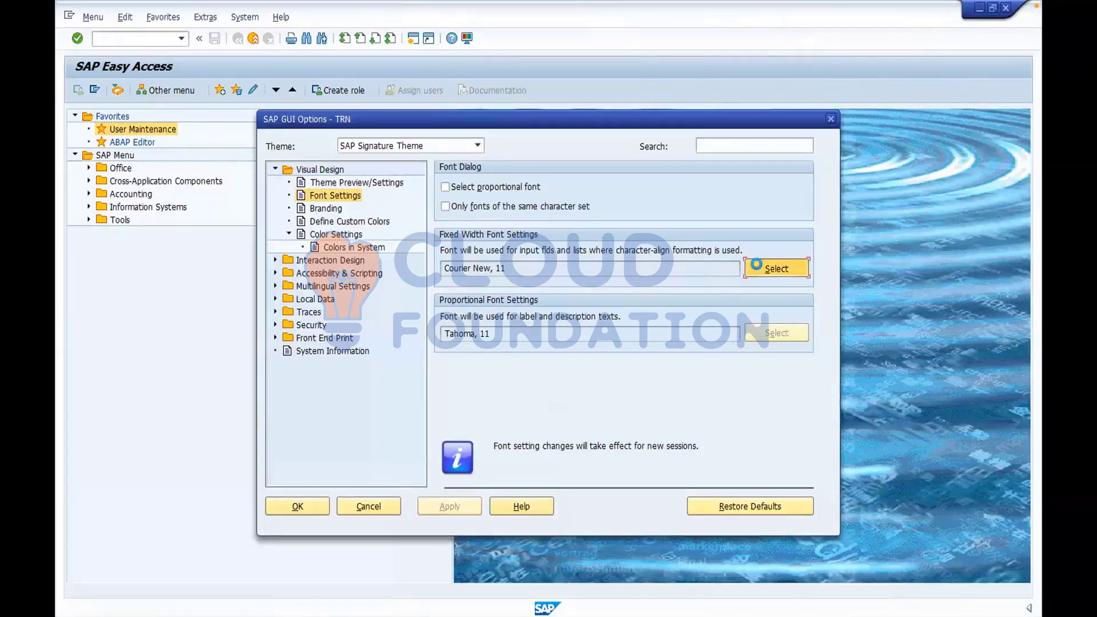
click(760, 269)
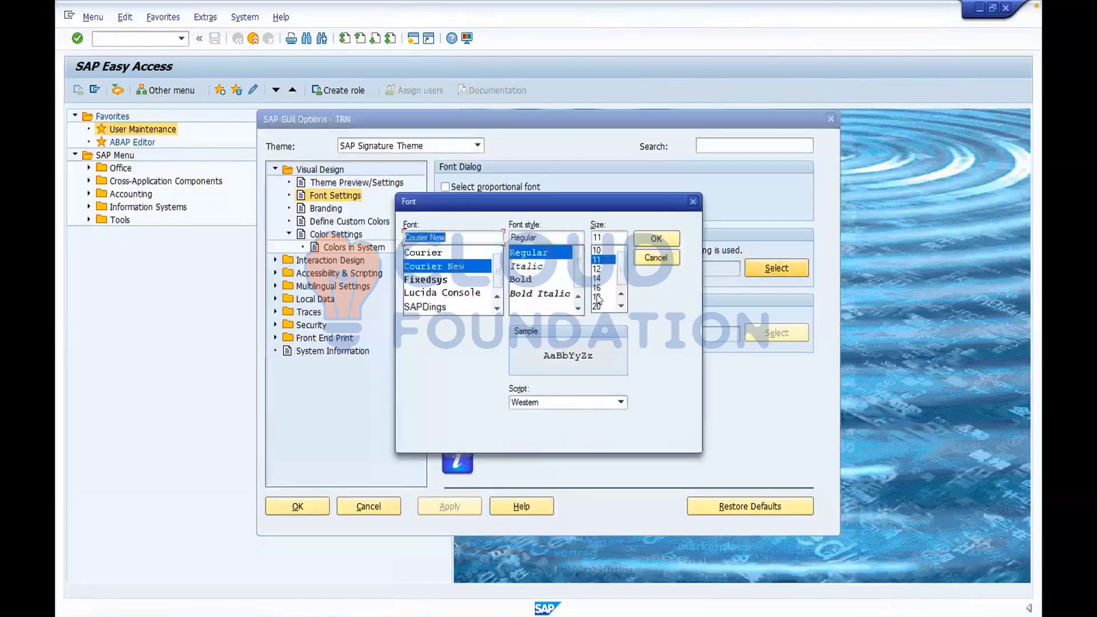
click(596, 288)
click(656, 239)
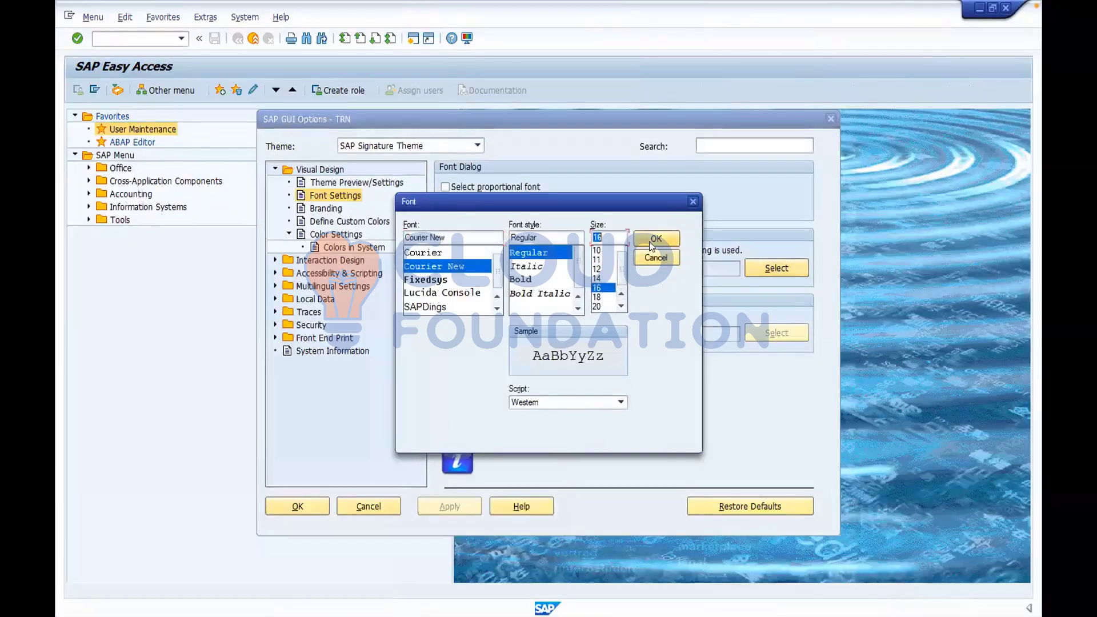
click(435, 510)
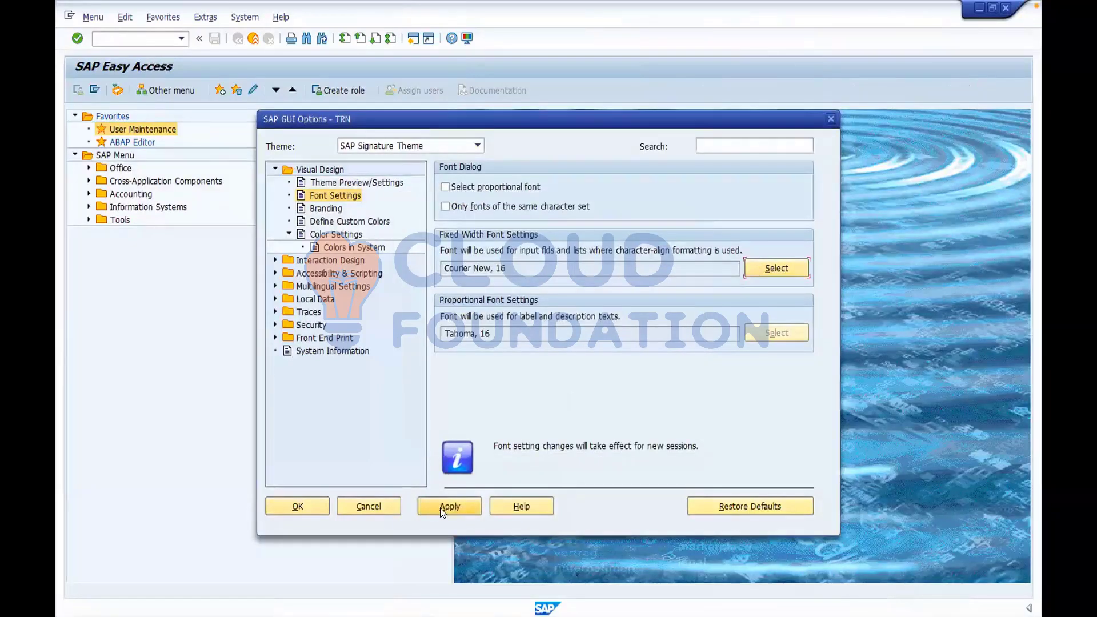
click(298, 507)
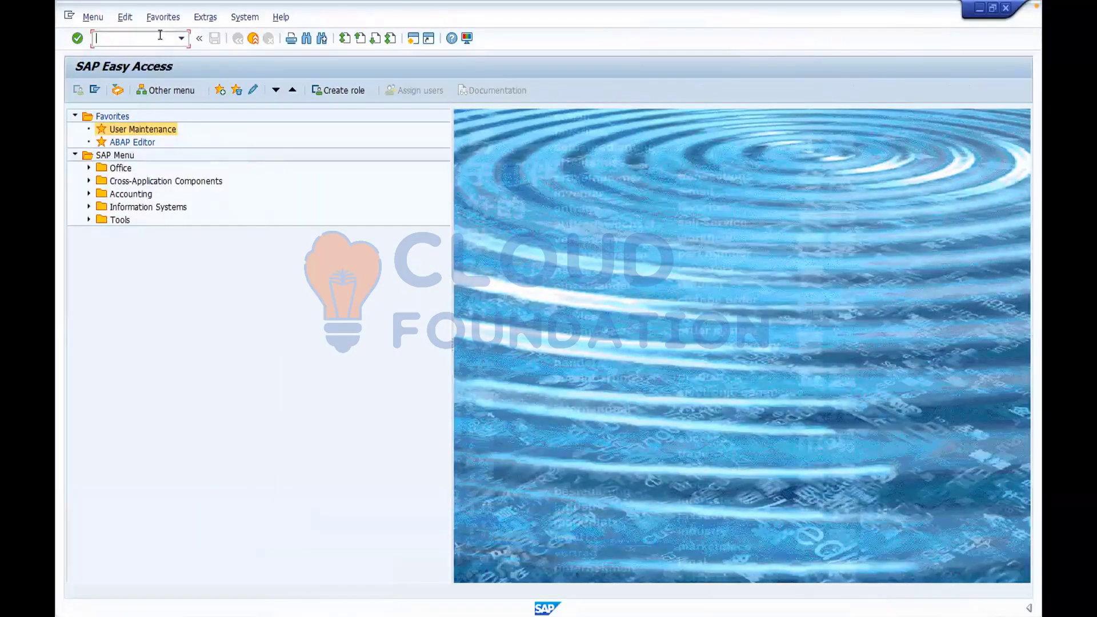
Step: End the session with /nex and log back on to TRN client 001 with the logon user and password
text(/nex)
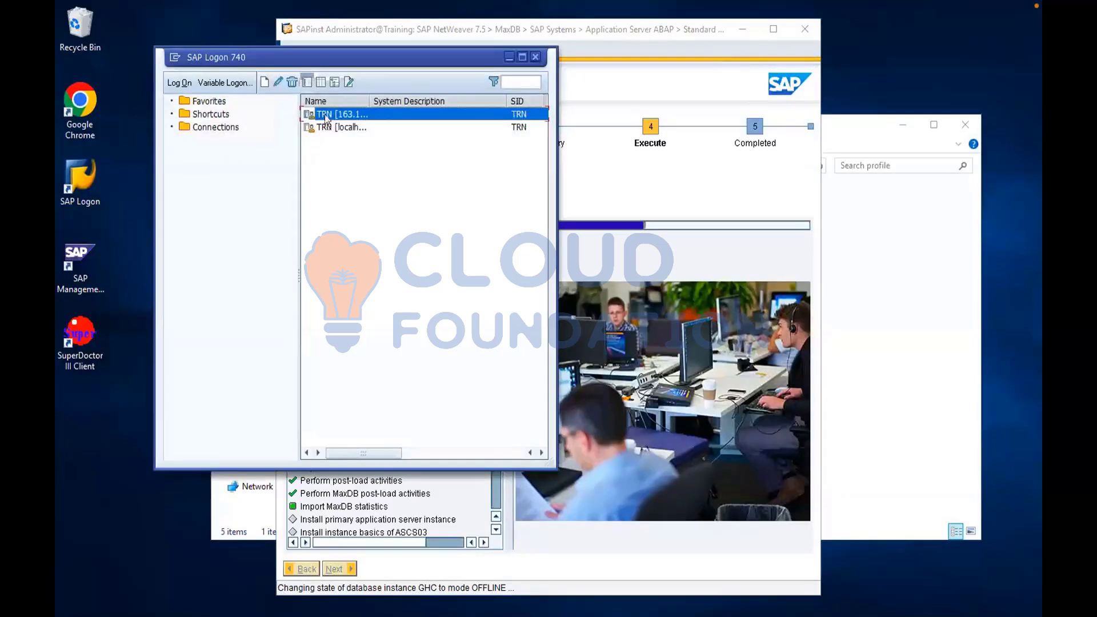
double_click(322, 111)
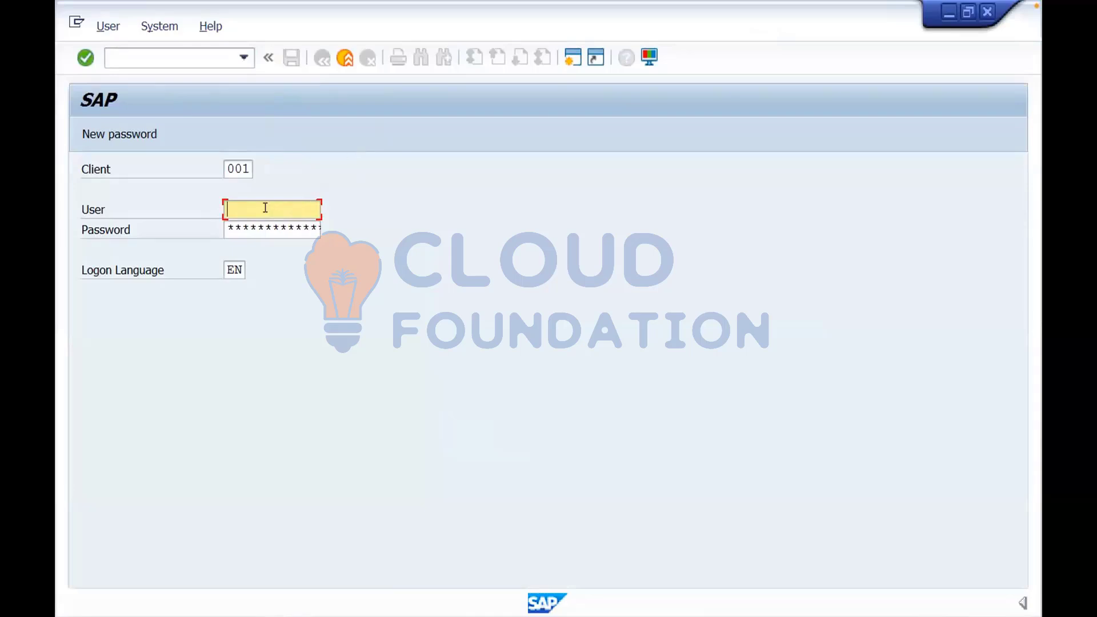
text(ddic)
click(254, 221)
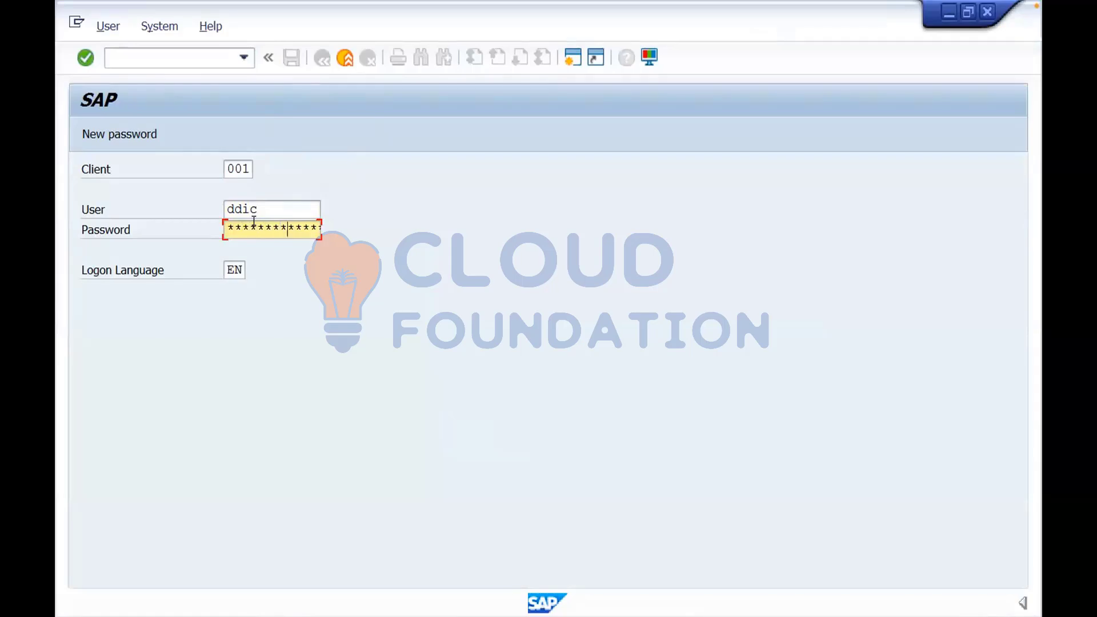
key(Return)
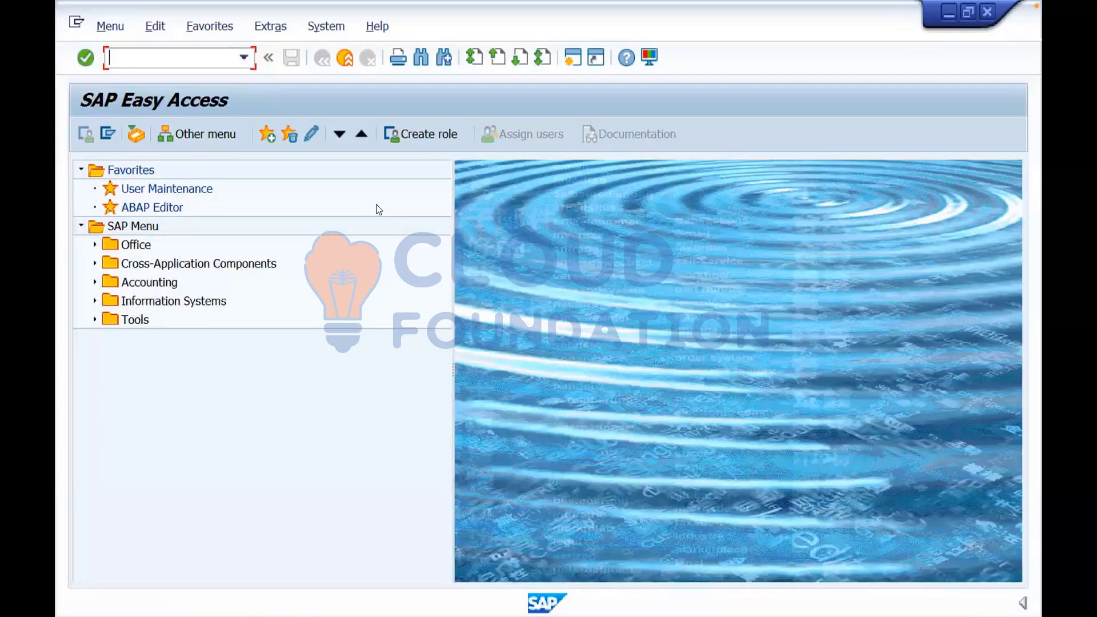
Step: Run report RSPFPAR through SA38 and list all profile parameters without a filter
text(sa38)
key(Return)
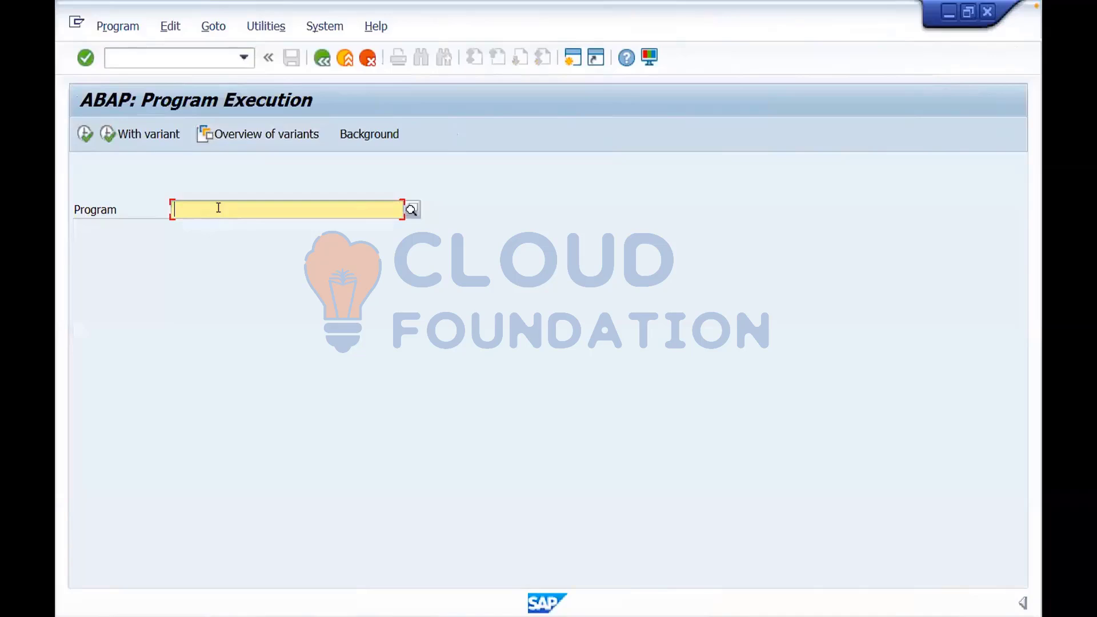
text(rs)
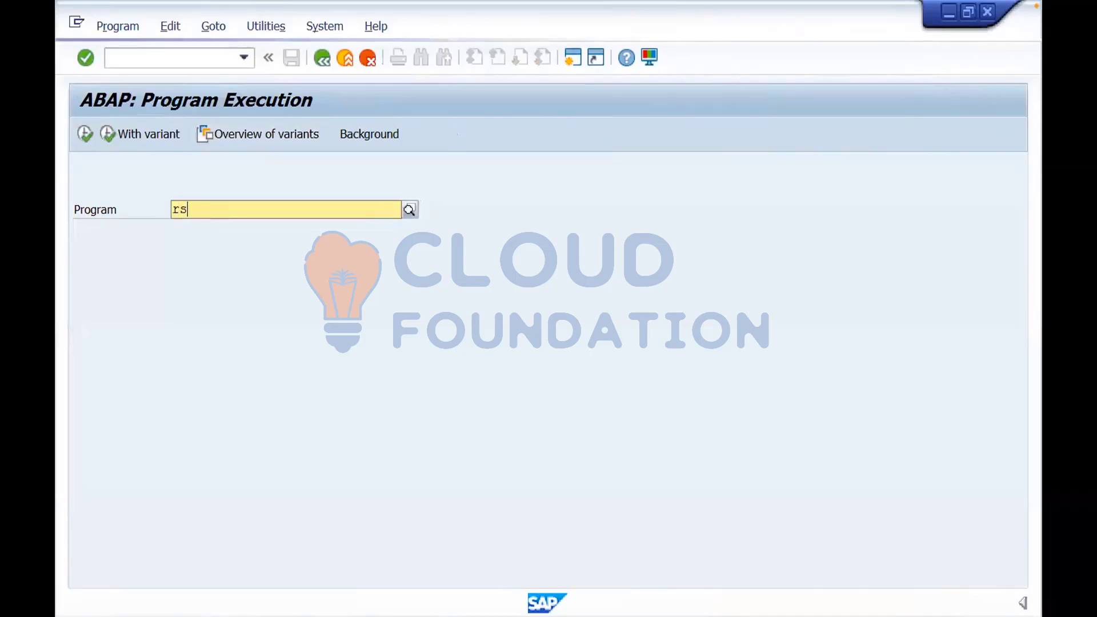
text(pfpar)
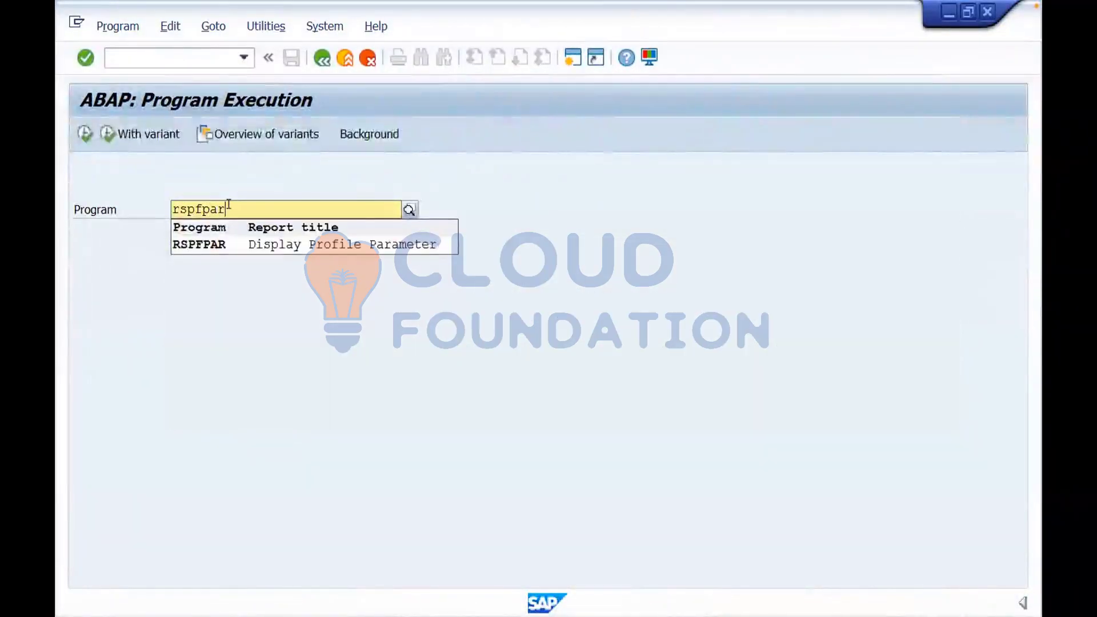
click(216, 246)
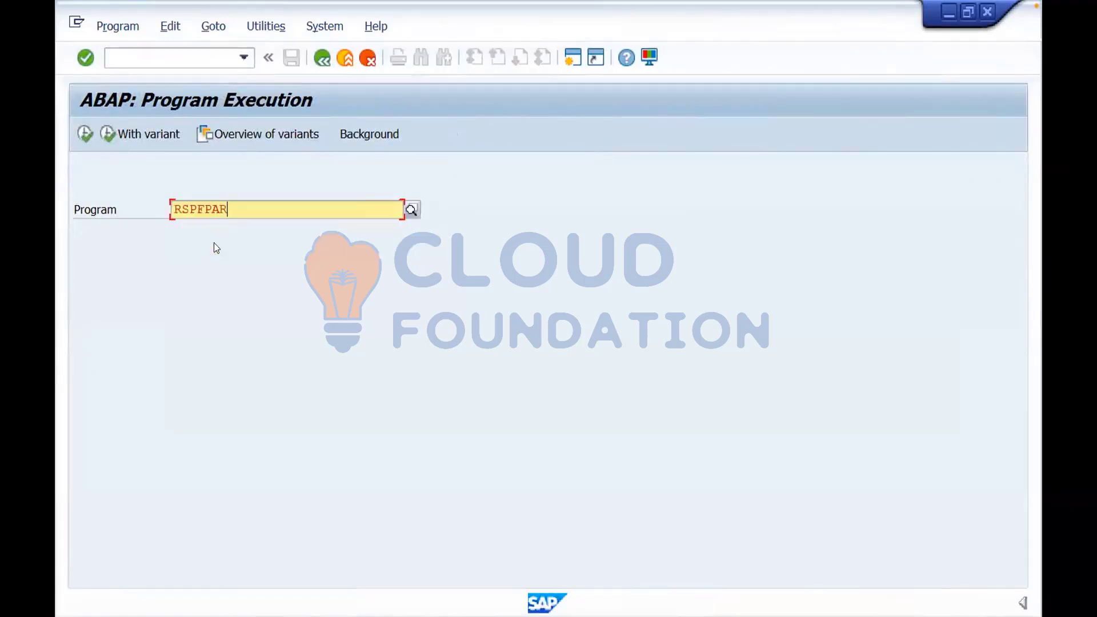
click(83, 137)
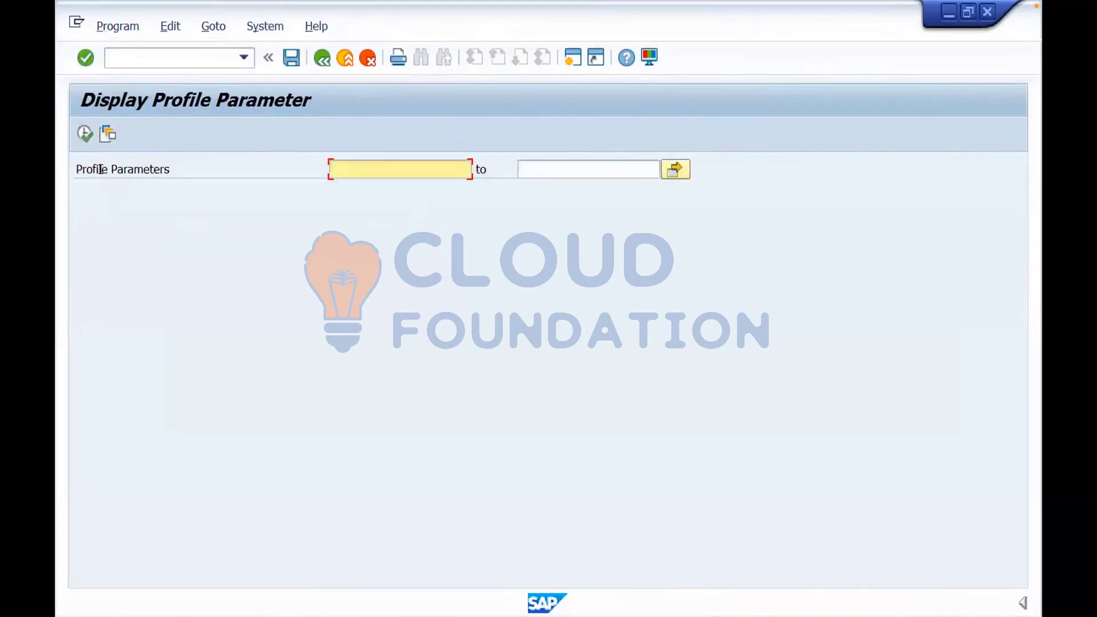
click(84, 136)
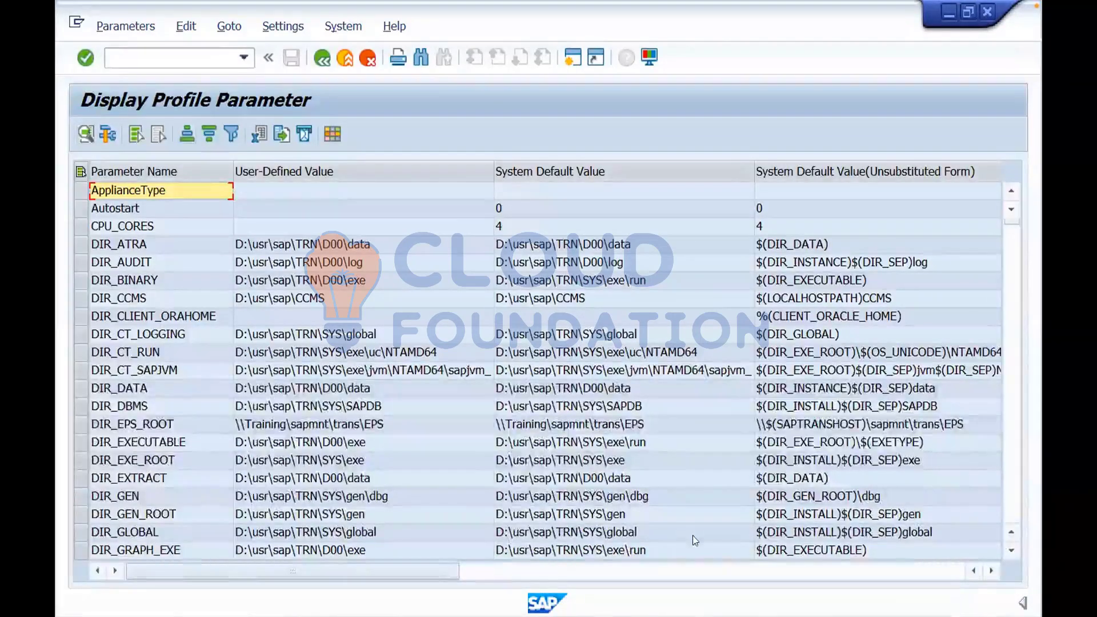
Step: Leave the parameter list and open the Data Browser (SE16)
click(323, 59)
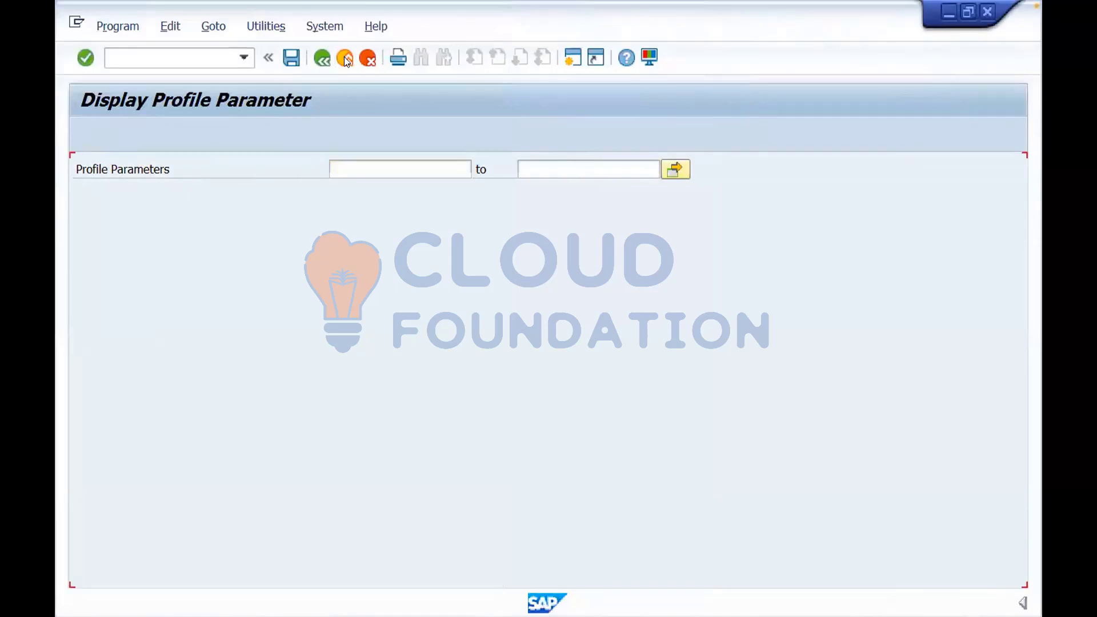
click(344, 59)
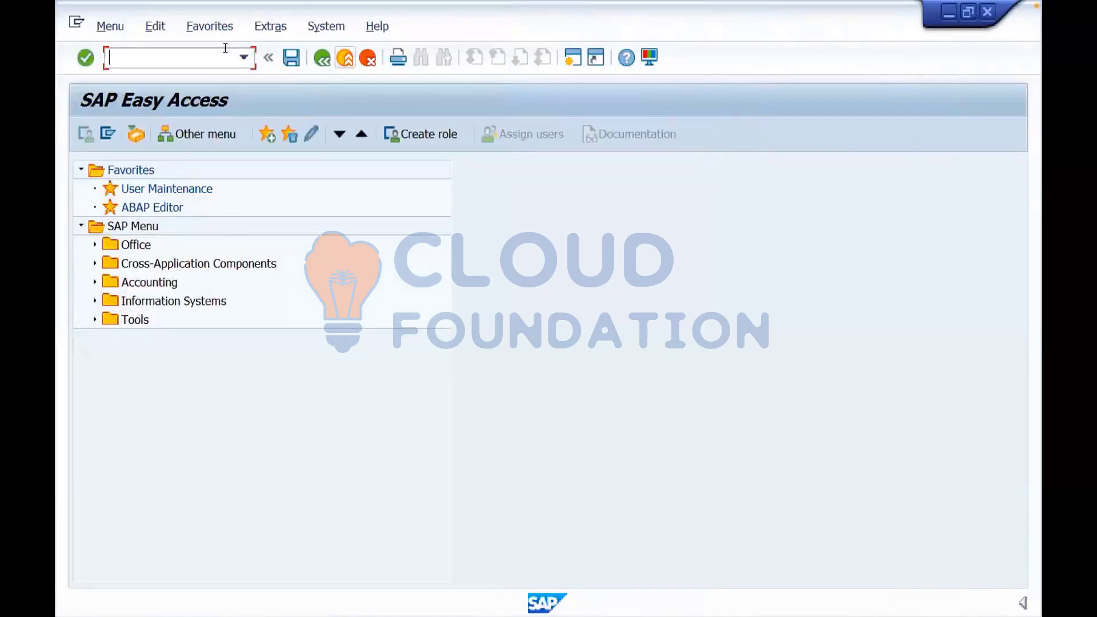
text(se16)
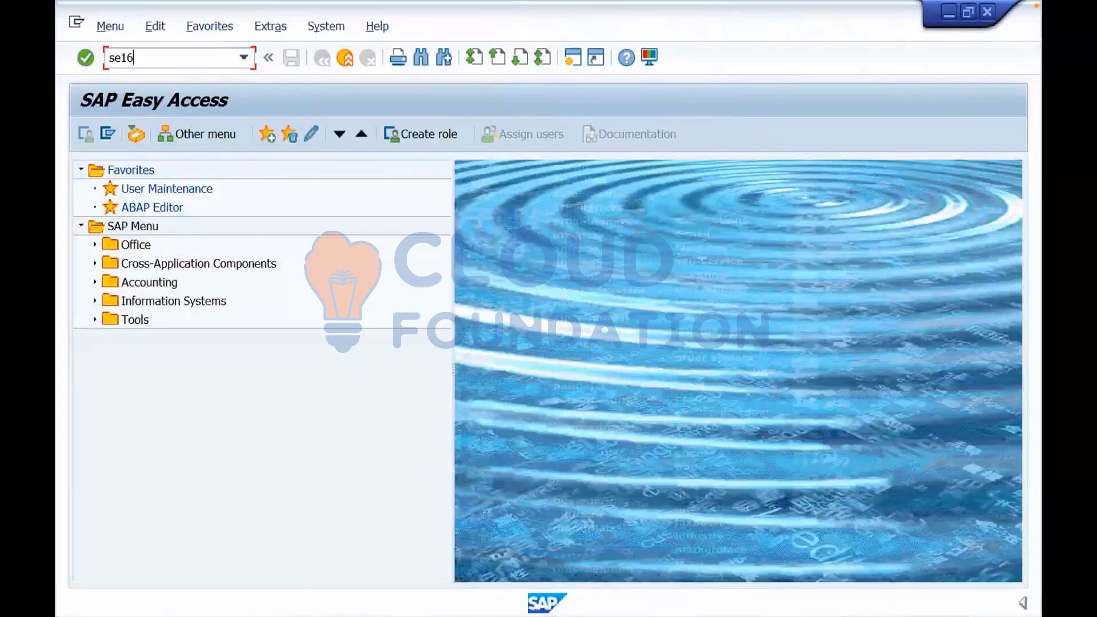
key(Return)
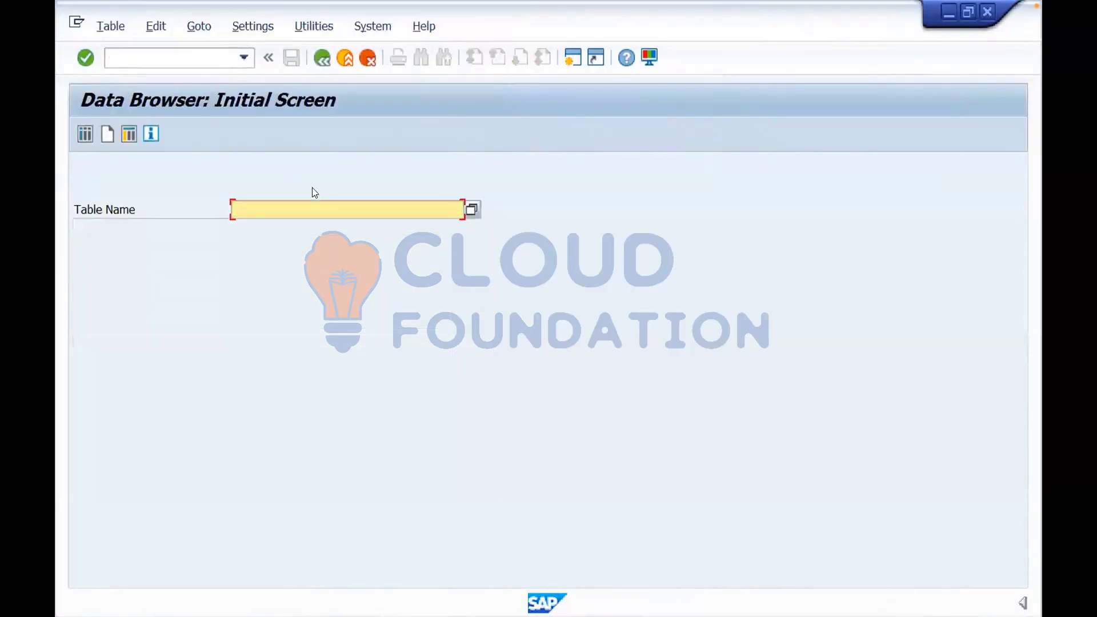
Step: Open table T000 and check its number of entries (2)
click(296, 203)
text(T000)
click(84, 135)
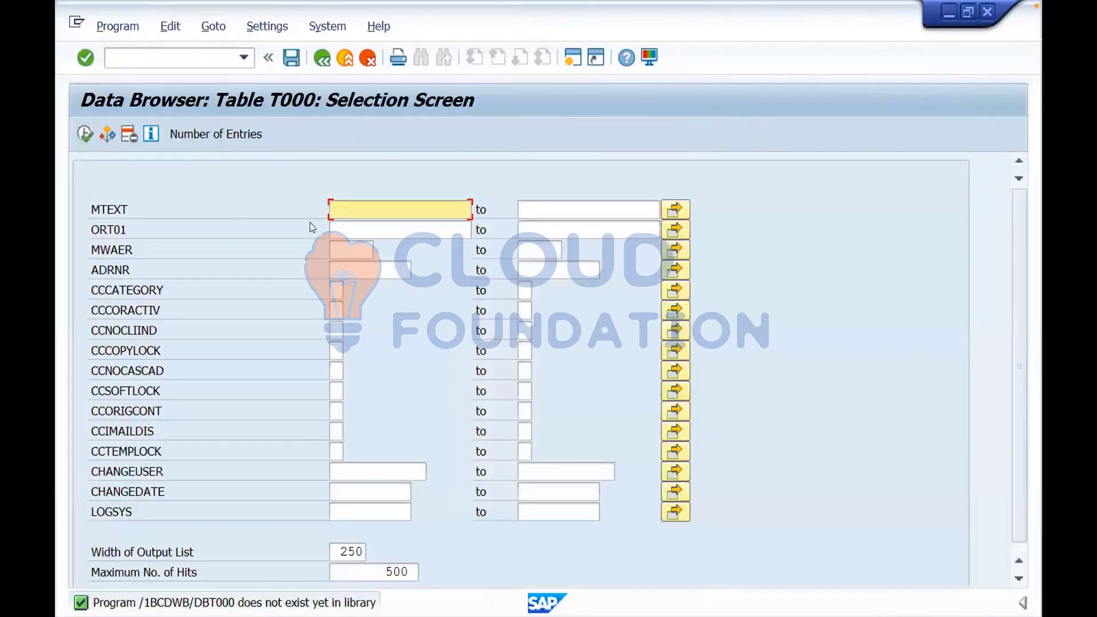
click(213, 132)
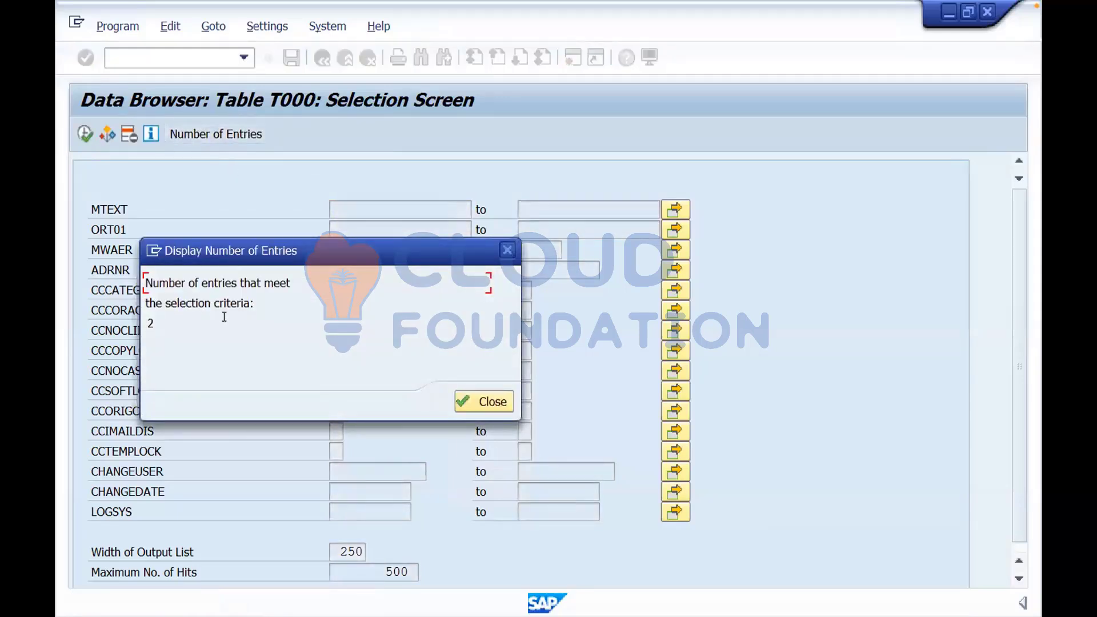
click(509, 249)
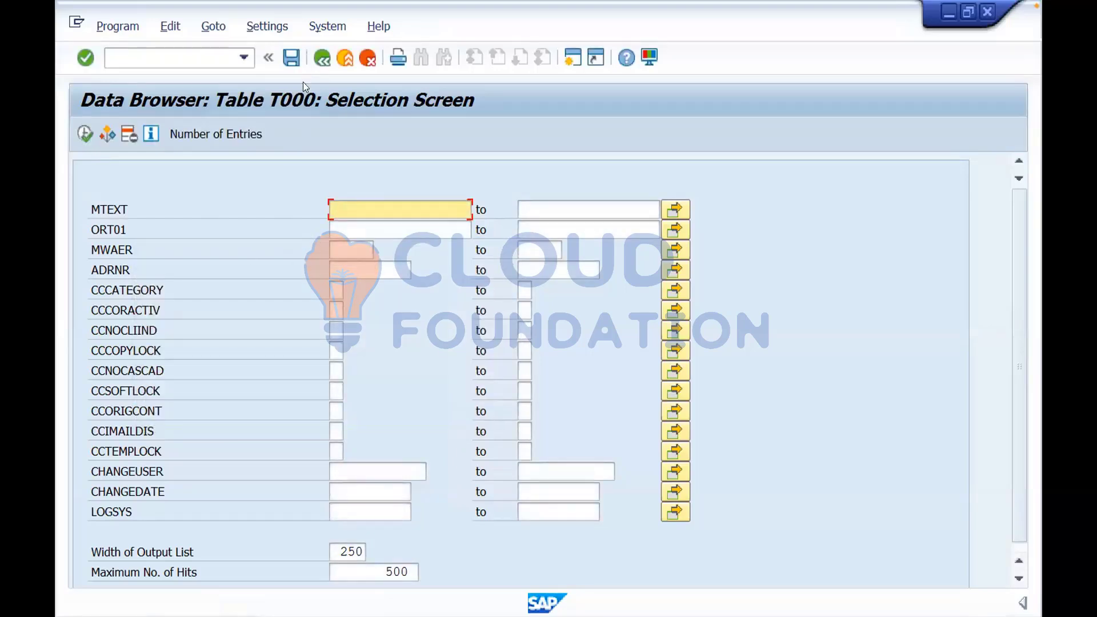
Step: Open table T100 in the Data Browser and check its entry count (392.390)
click(321, 57)
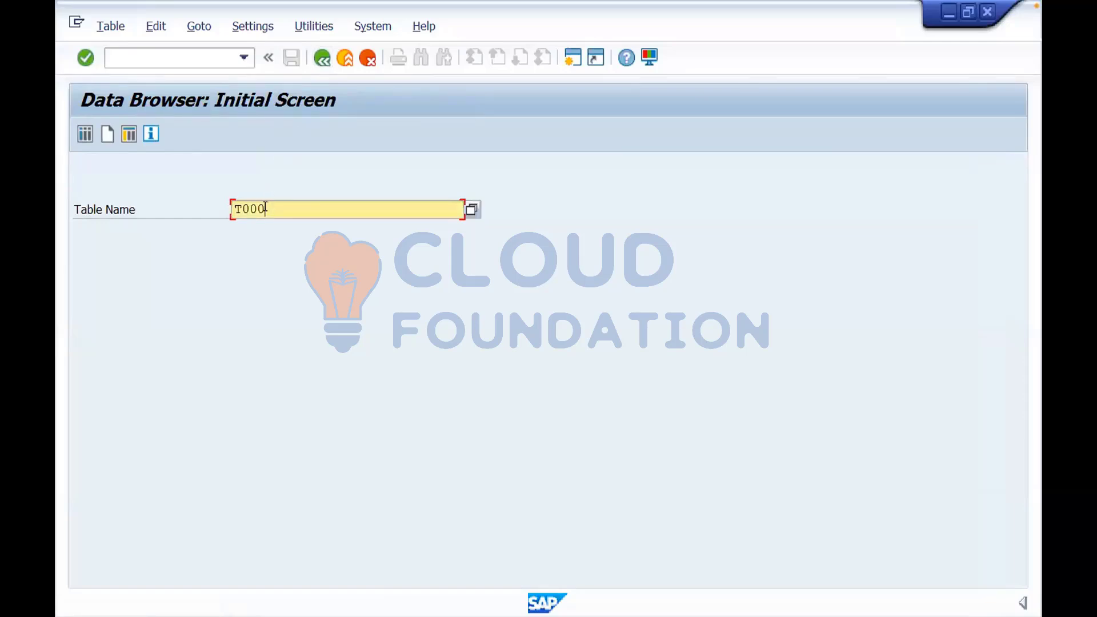
key(BackSpace)
key(BackSpace)
key(BackSpace)
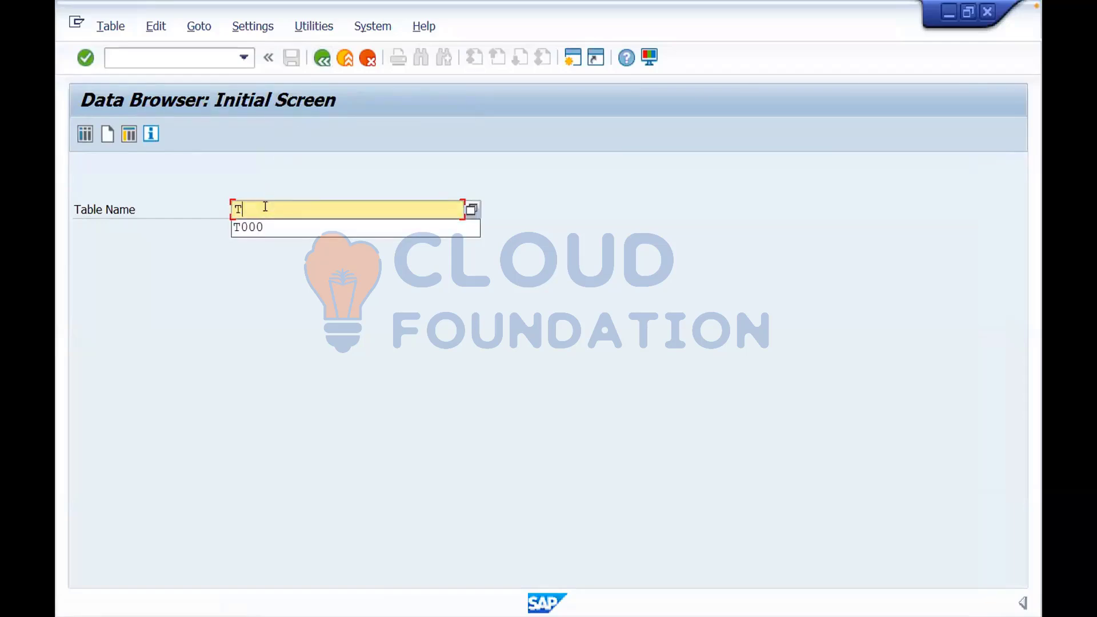
text(100)
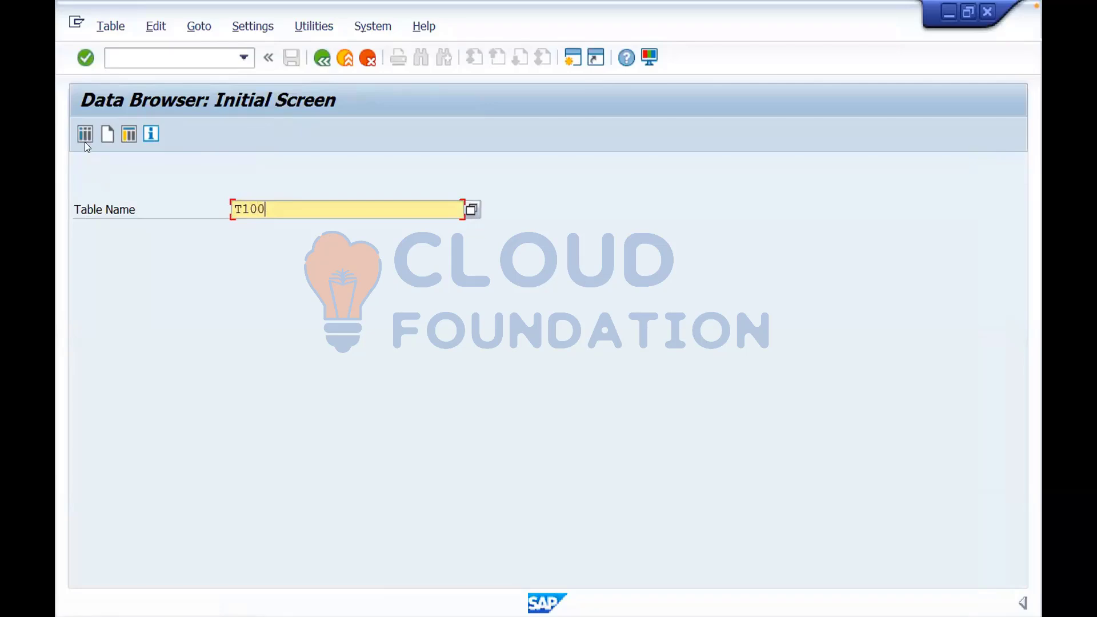
click(84, 138)
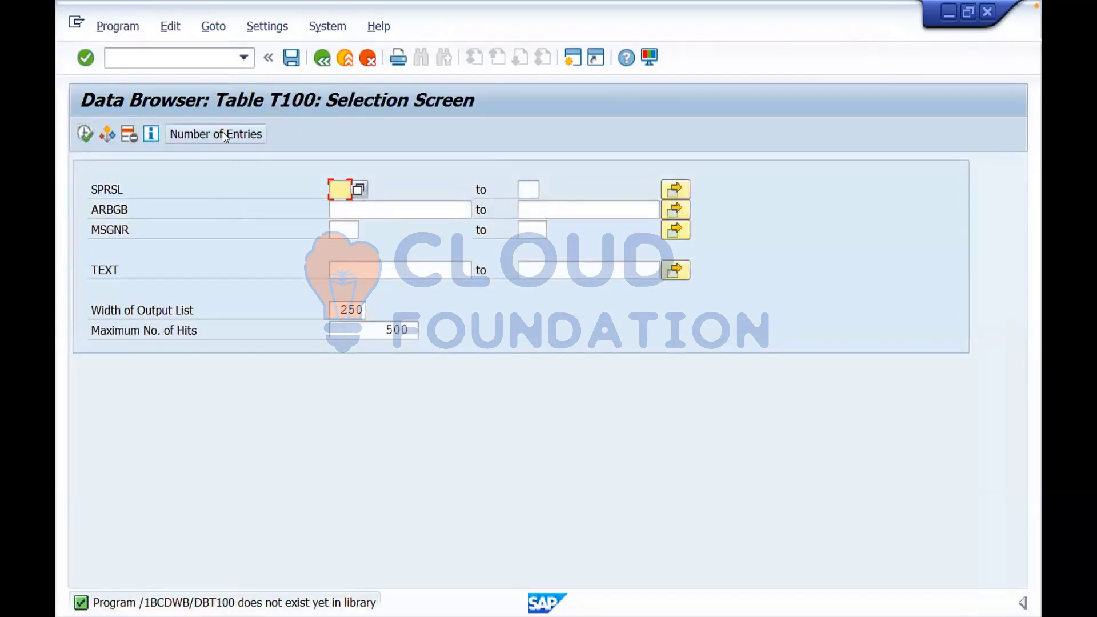
click(225, 137)
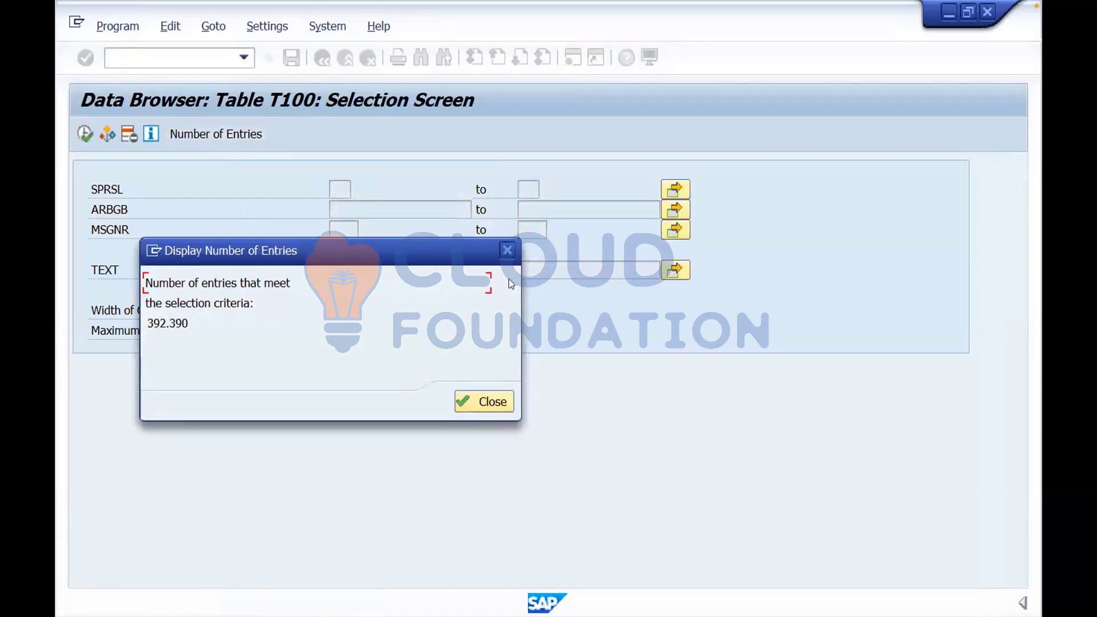
click(506, 251)
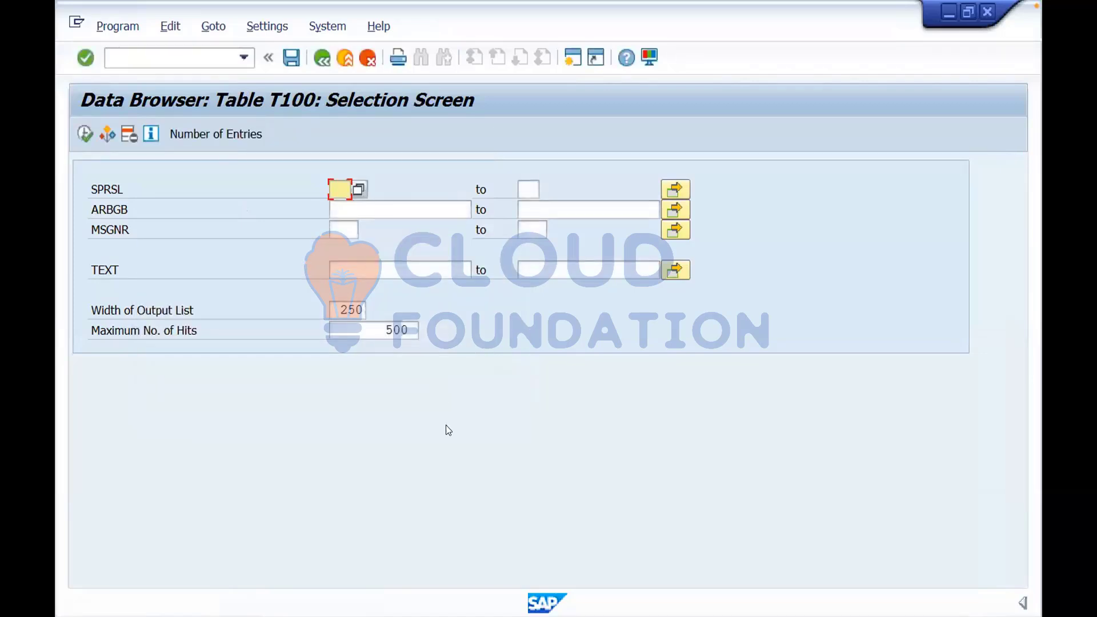
Step: Edit slide item 4 to read 'T000 (Client) and TSTC', replacing the second T000 with TSTC
key(alt+Tab)
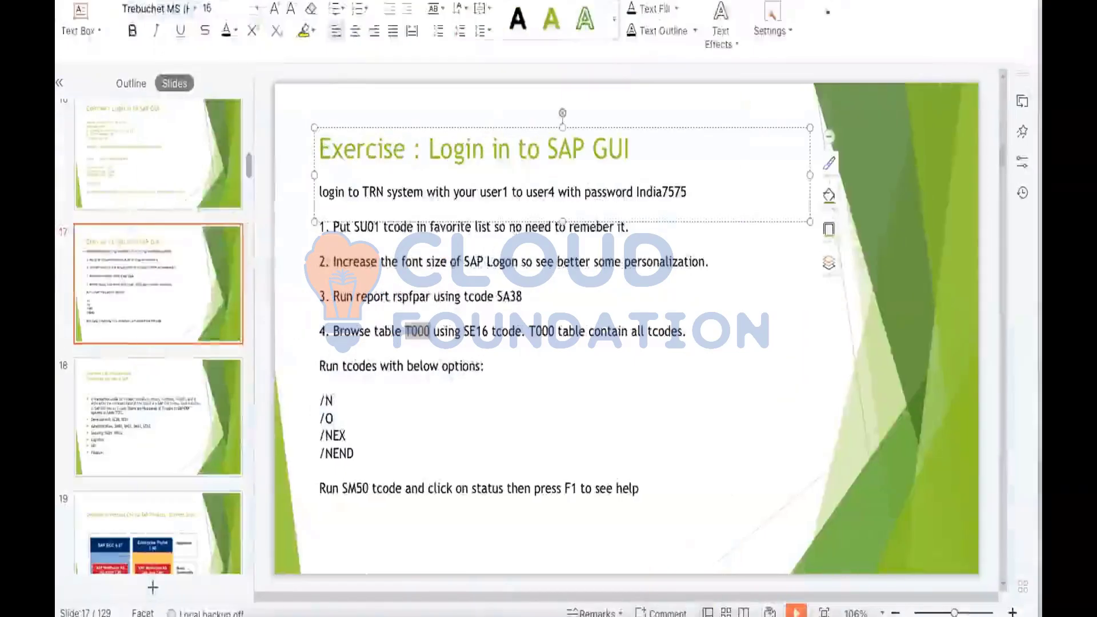
click(303, 594)
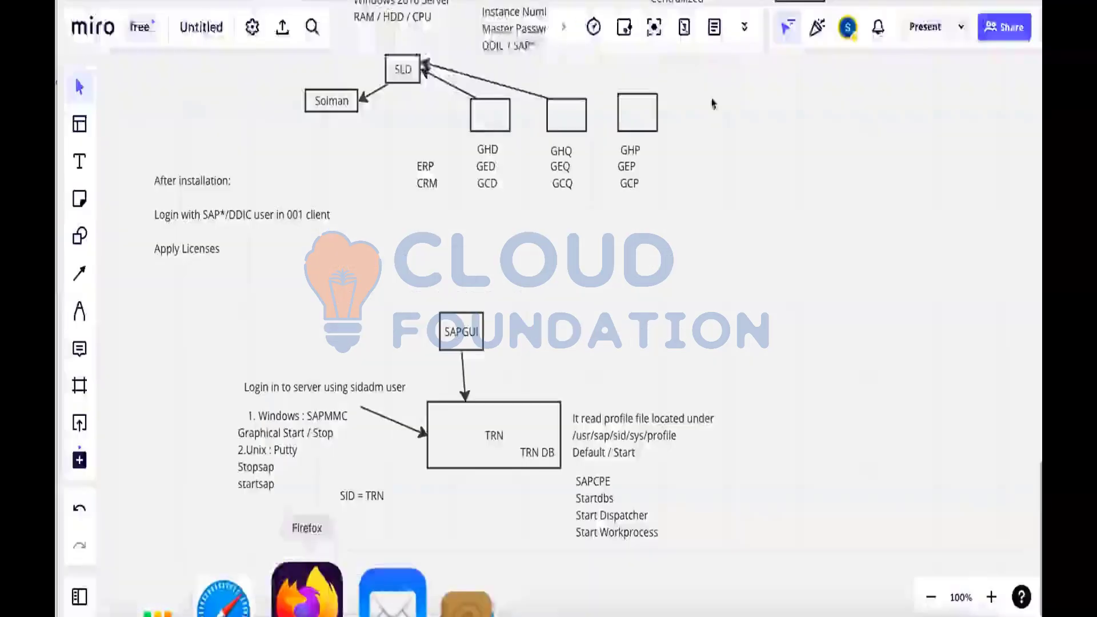
key(alt+Tab)
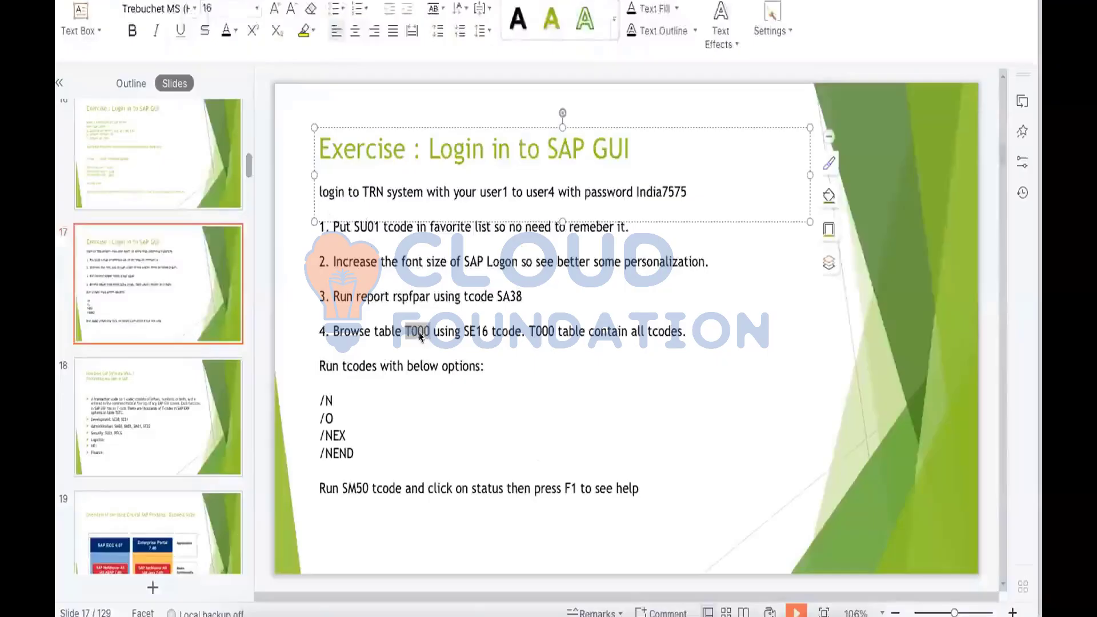
text((Clien)
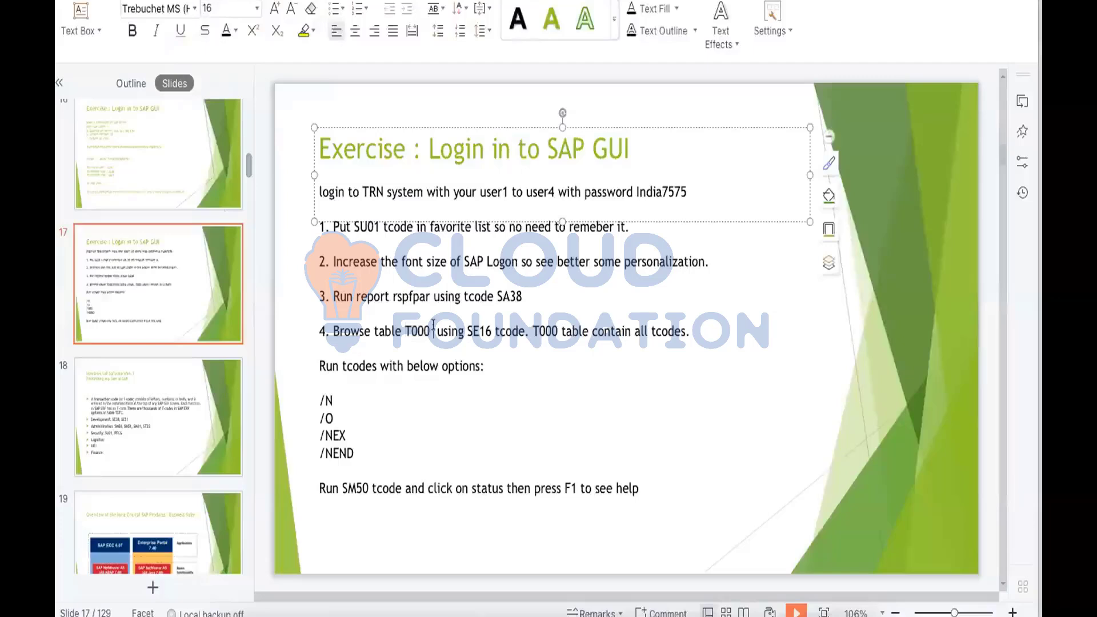
text(t)
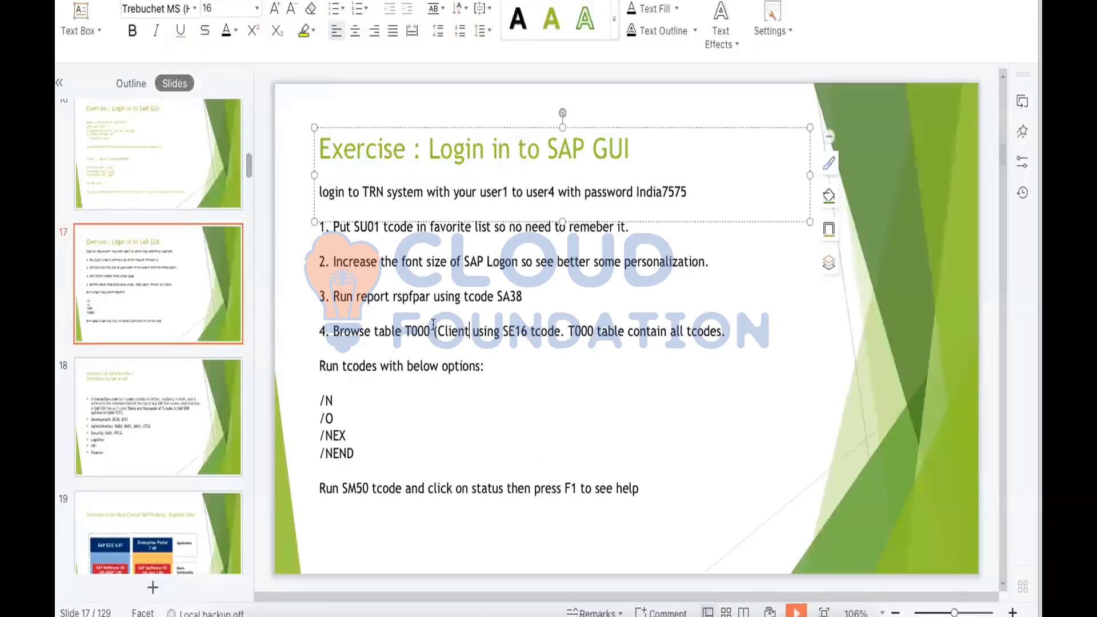
text() and)
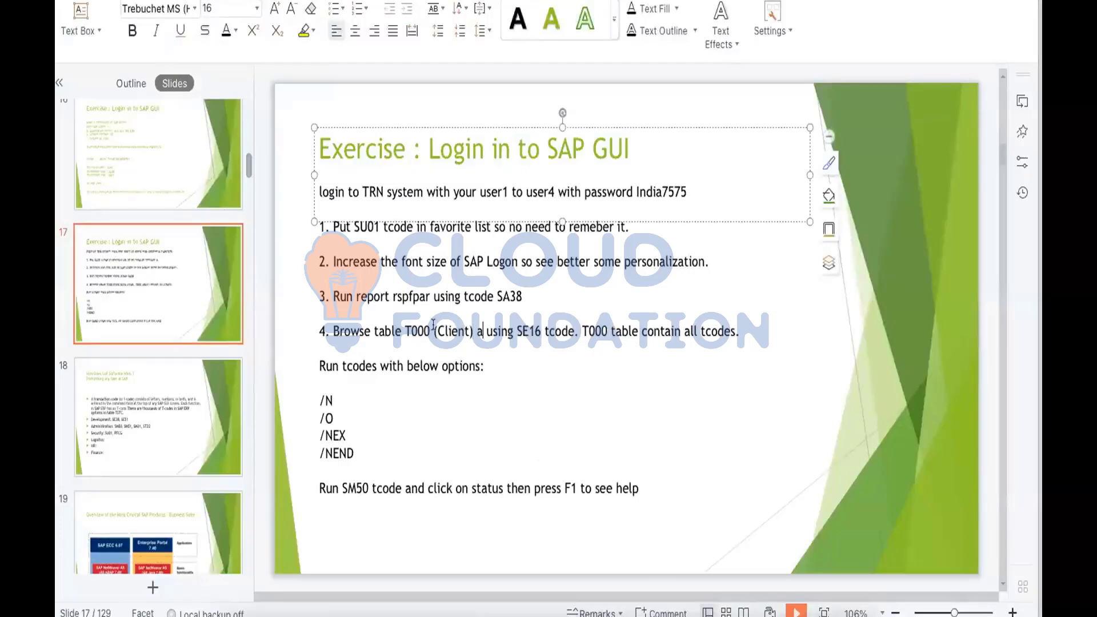
text( TSTC)
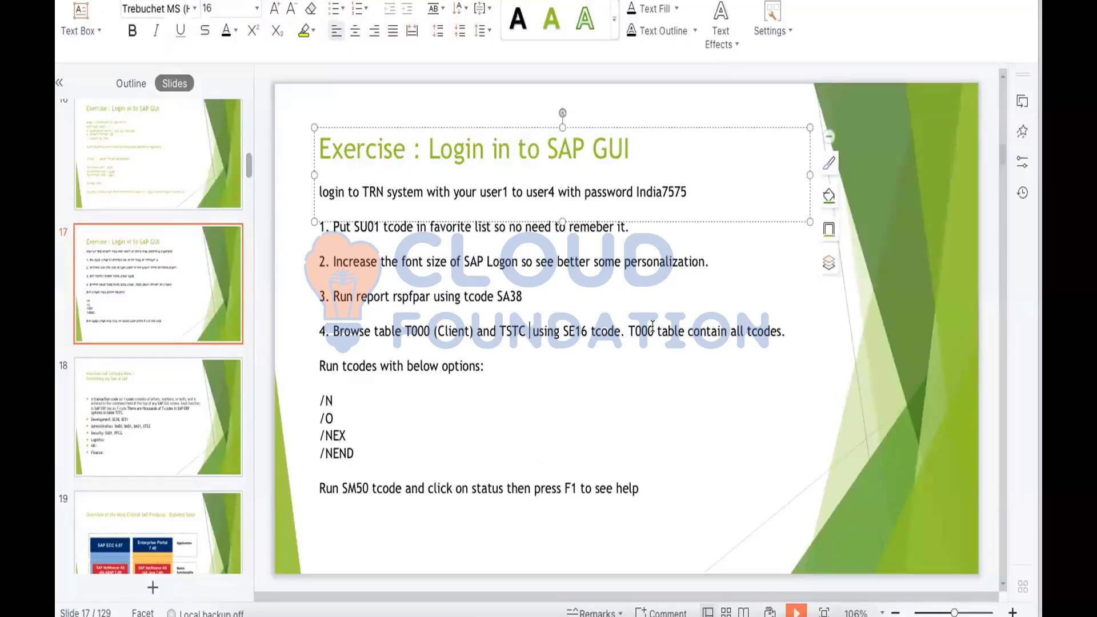
drag(654, 331, 628, 327)
text(TSTC)
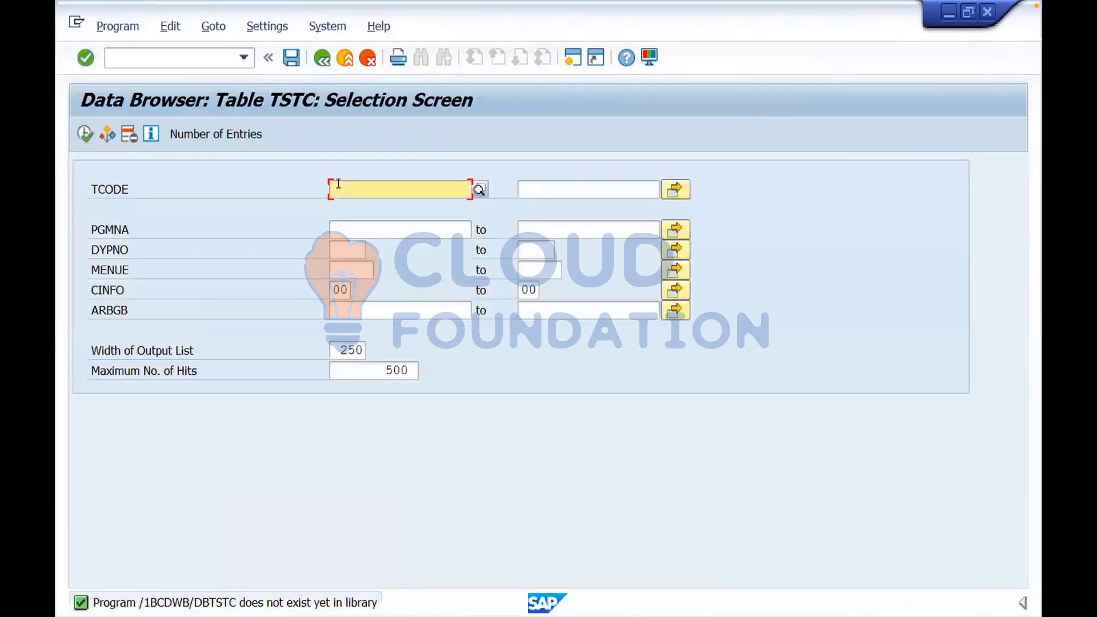
Step: Run the TSTC selection with TCODE filter Su*, listing 76 codes such as SU01
text(Su)
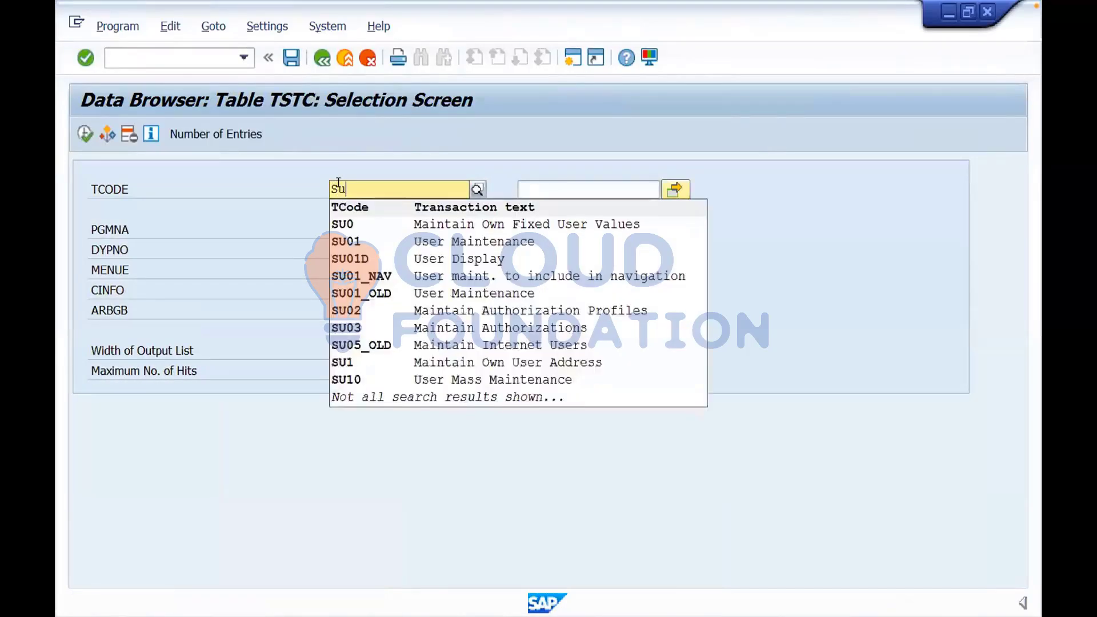
text(*)
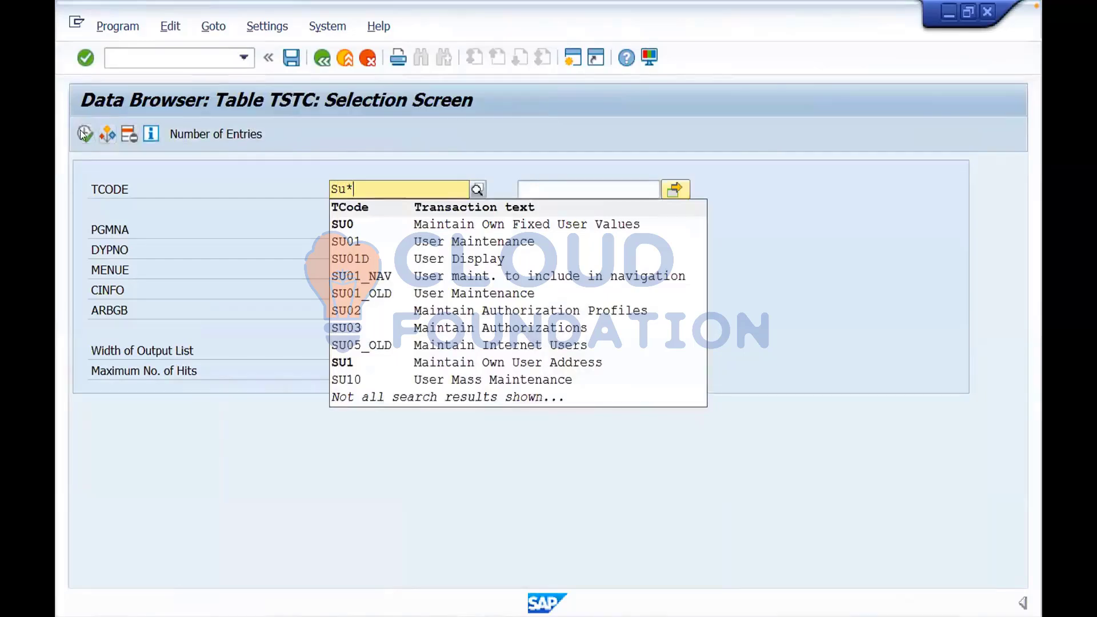
click(84, 134)
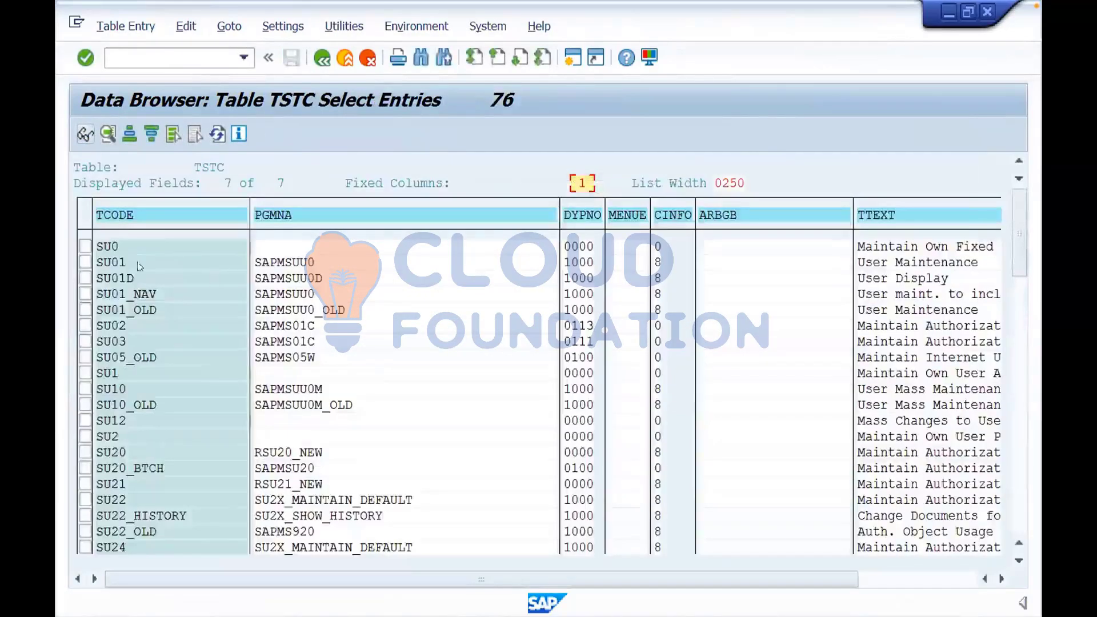
click(126, 248)
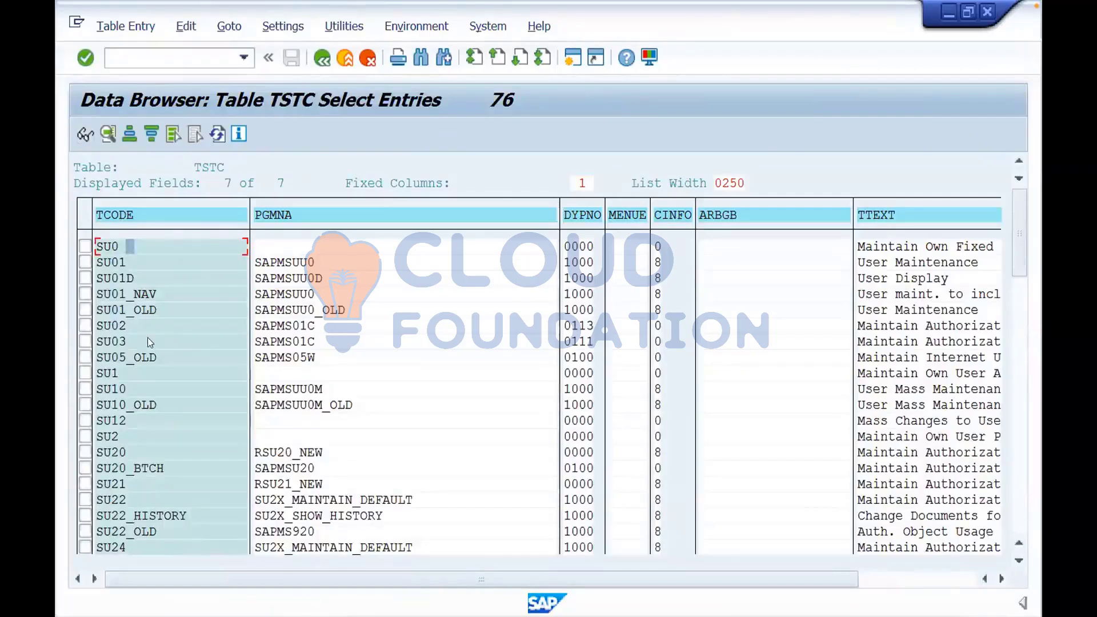
key(Down)
click(892, 280)
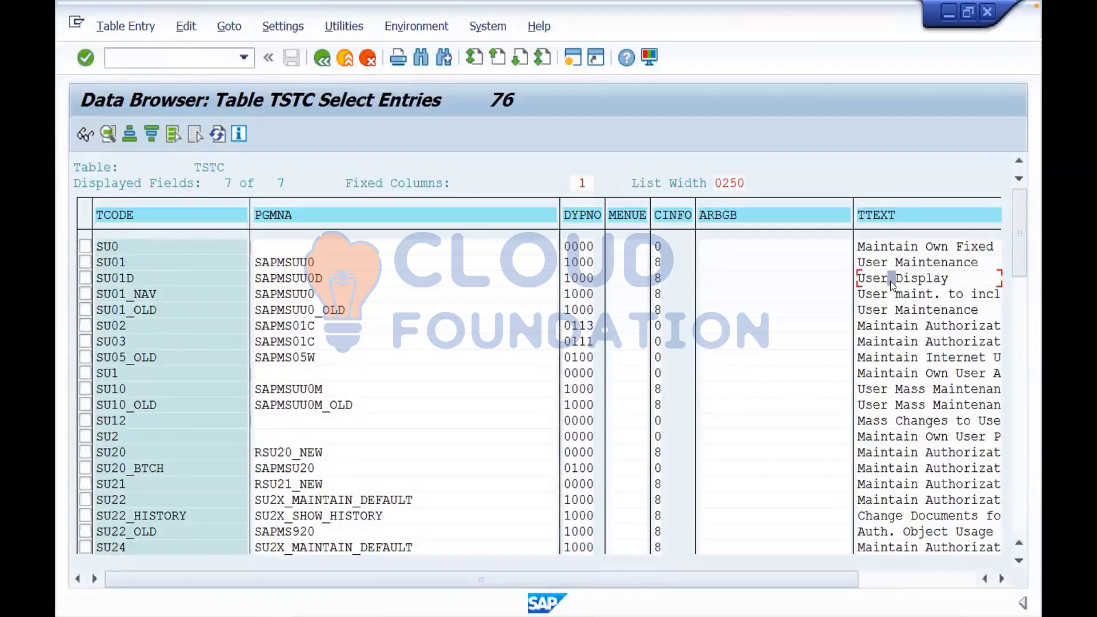
Step: Browse the SU entries down to SU20 and SU22, then return to the TSTC selection screen
click(153, 361)
click(135, 419)
click(126, 455)
click(124, 499)
click(323, 59)
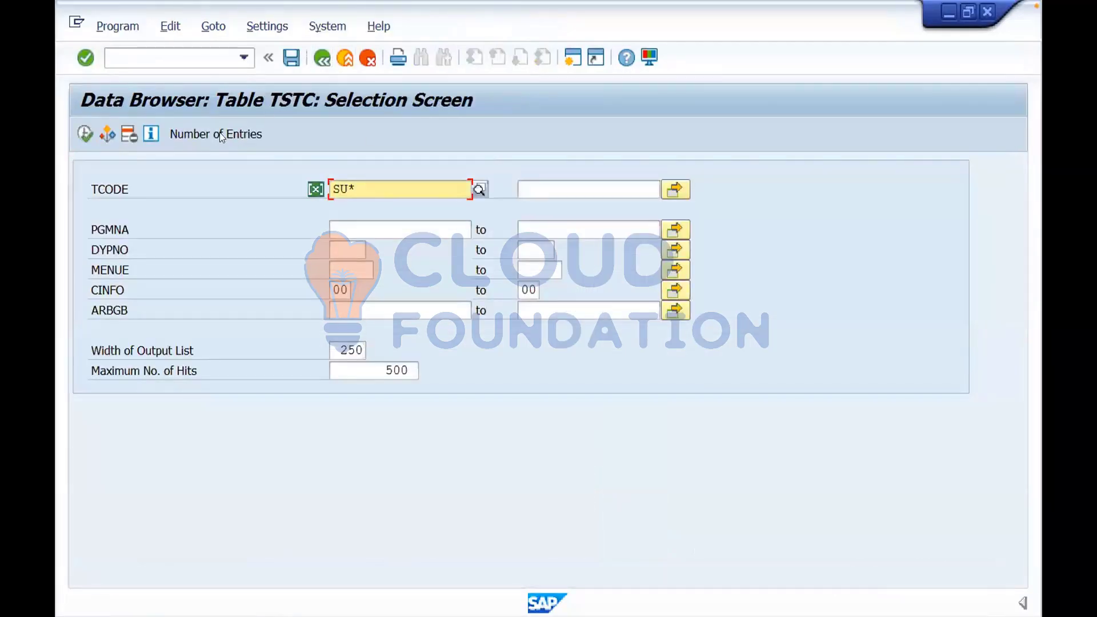
Step: Count the TSTC entries matching SU*, which come to 76
click(213, 135)
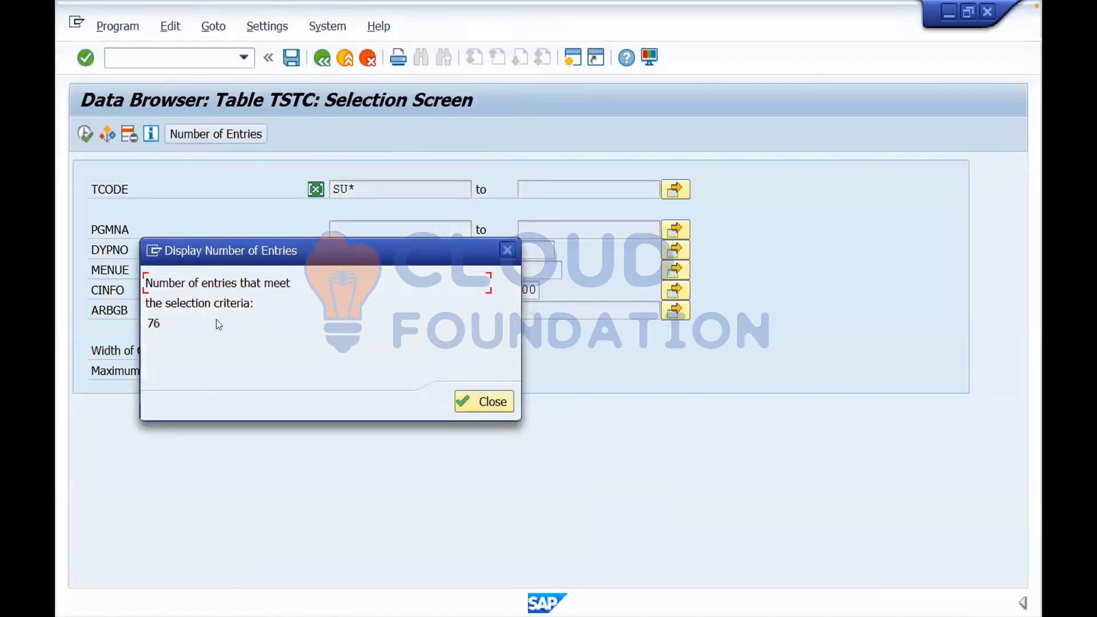
click(507, 252)
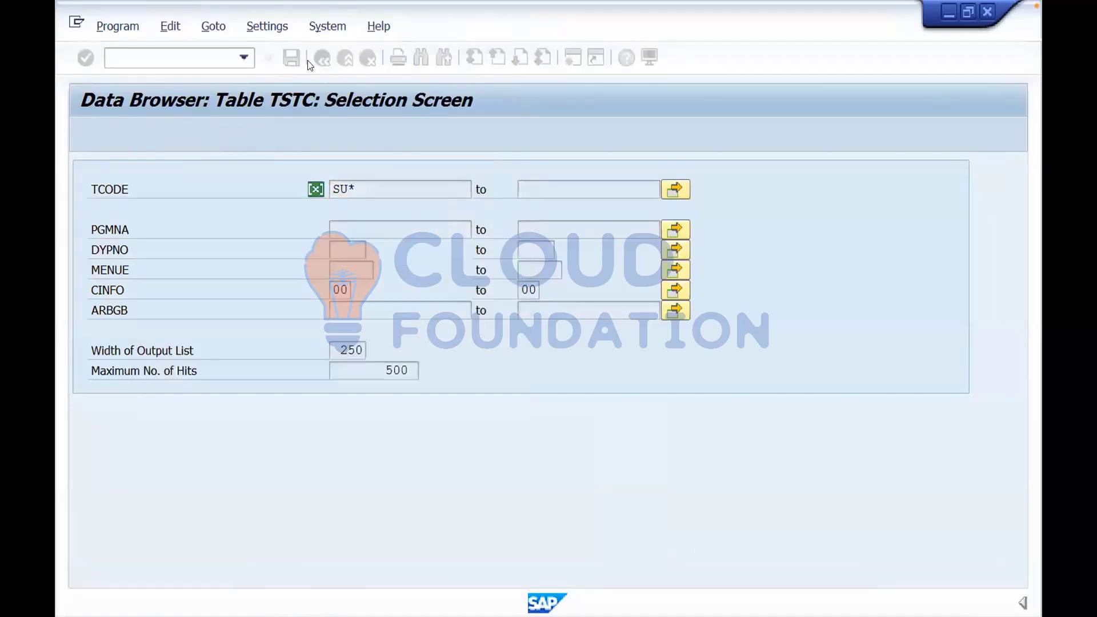
click(320, 60)
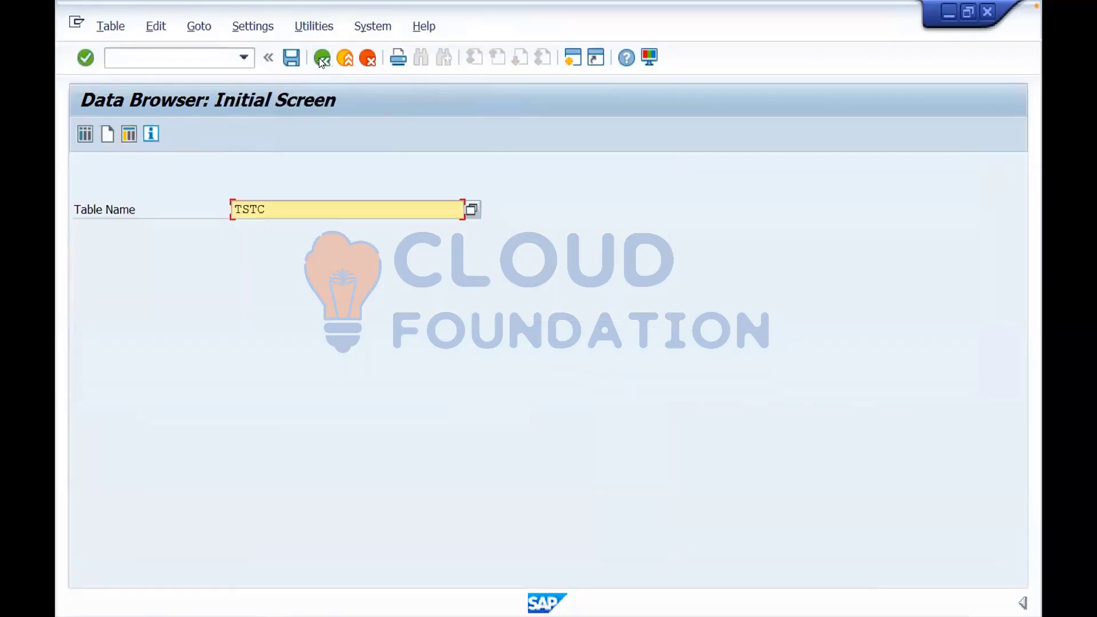
Step: Count the whole TSTC table with no filter, showing 7.428 entries
click(86, 135)
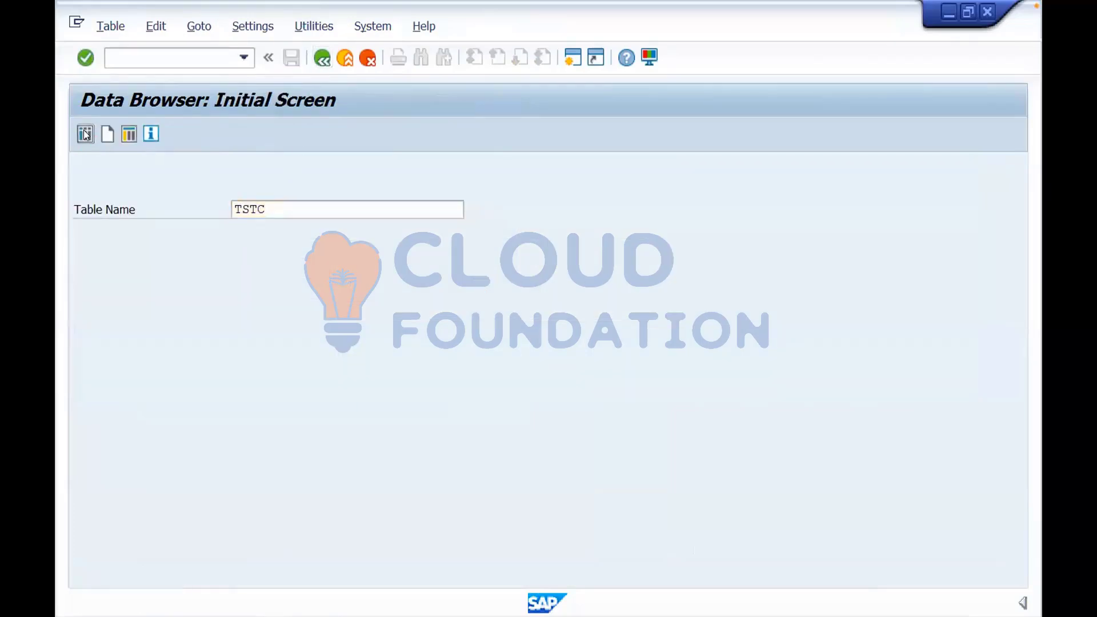
click(218, 136)
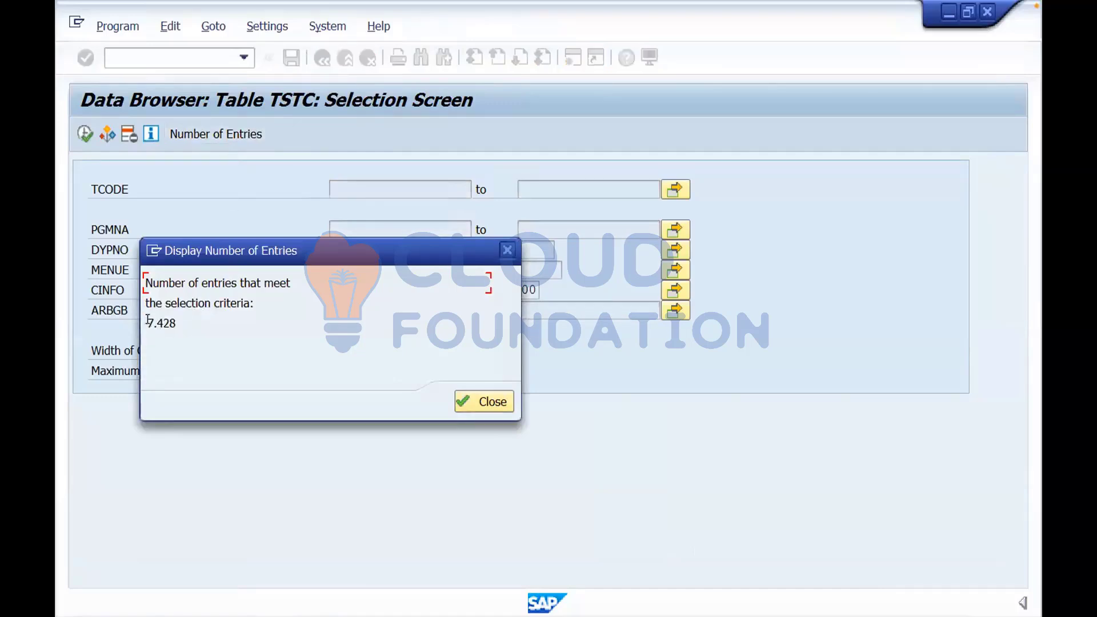
drag(148, 320, 175, 320)
click(507, 252)
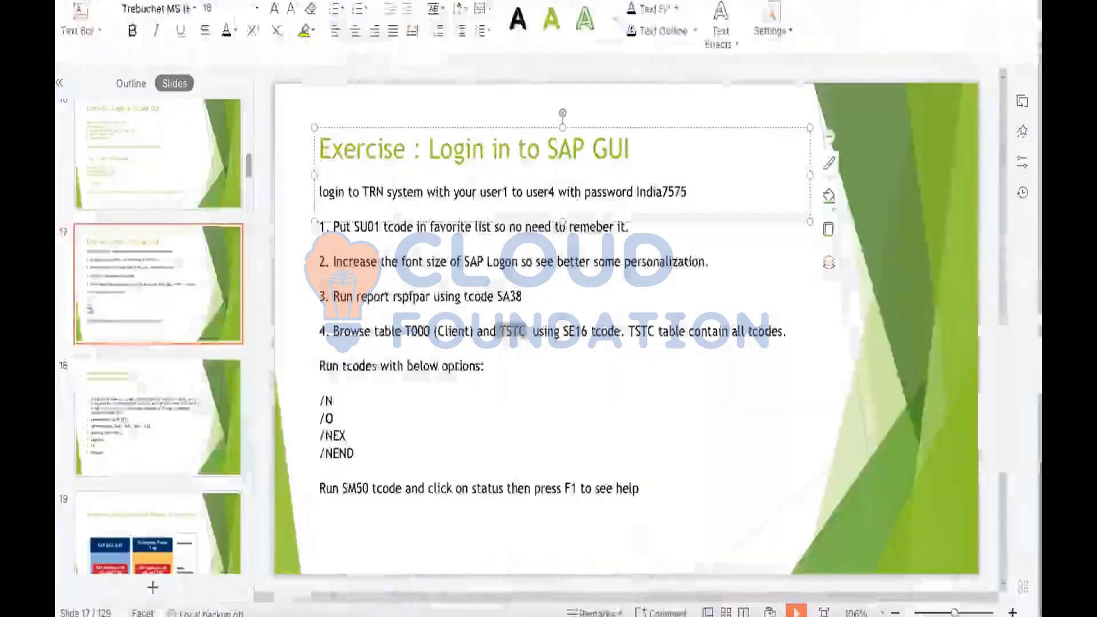
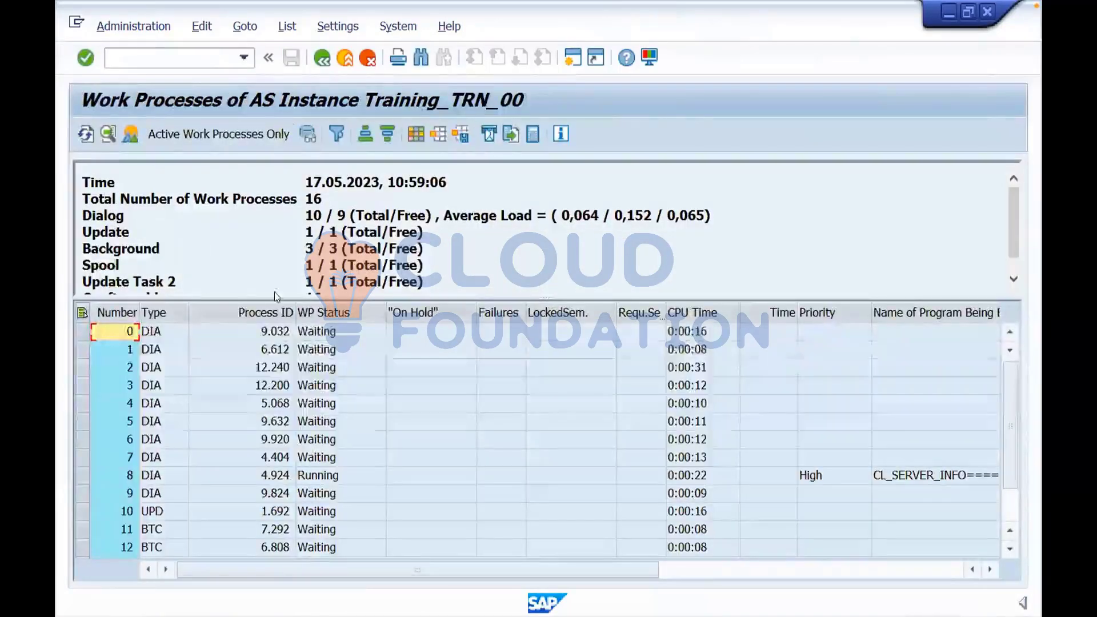
Step: Open F1 help for the WP Status column, defining Waiting, Running, On Hold and Completed
click(342, 312)
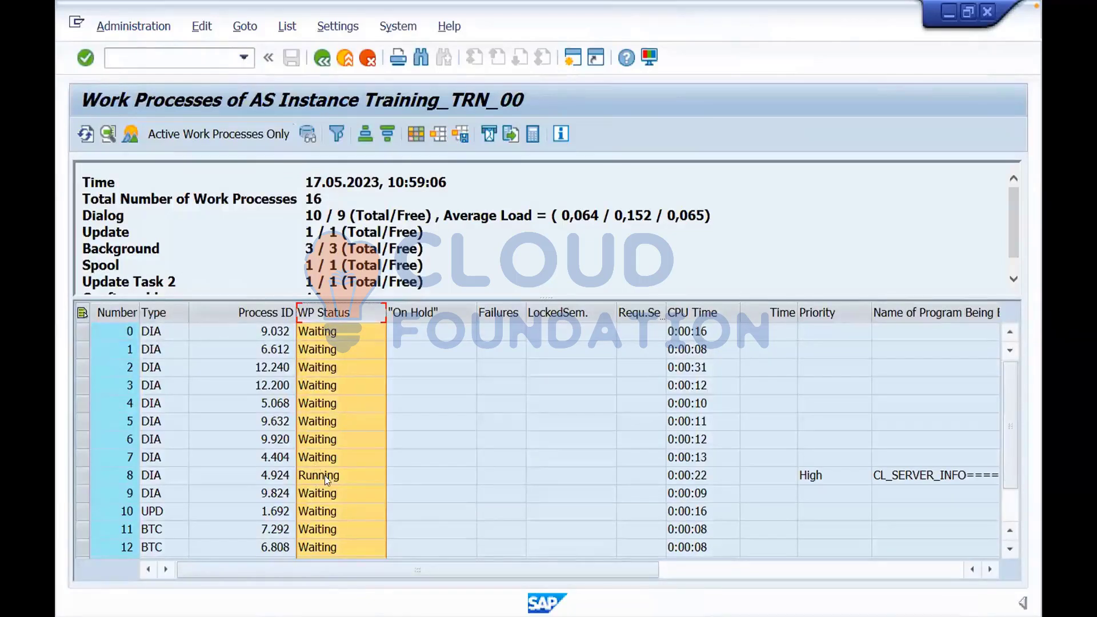
click(336, 318)
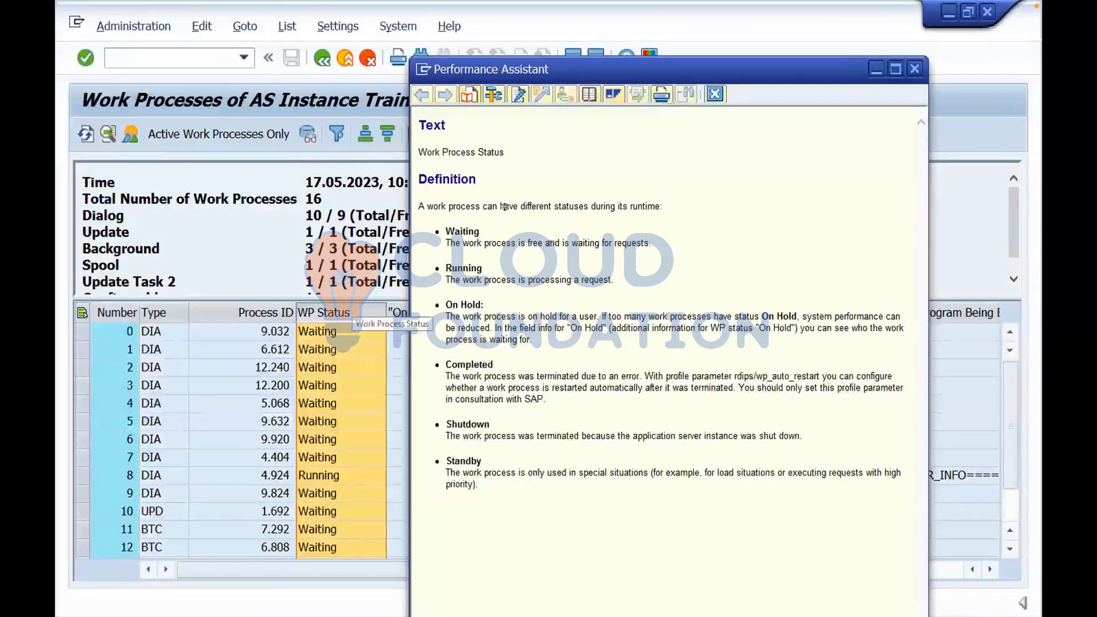
Step: Nudge the help window higher and bring up exercise slide 17 in WPS Presentation
drag(599, 60, 602, 41)
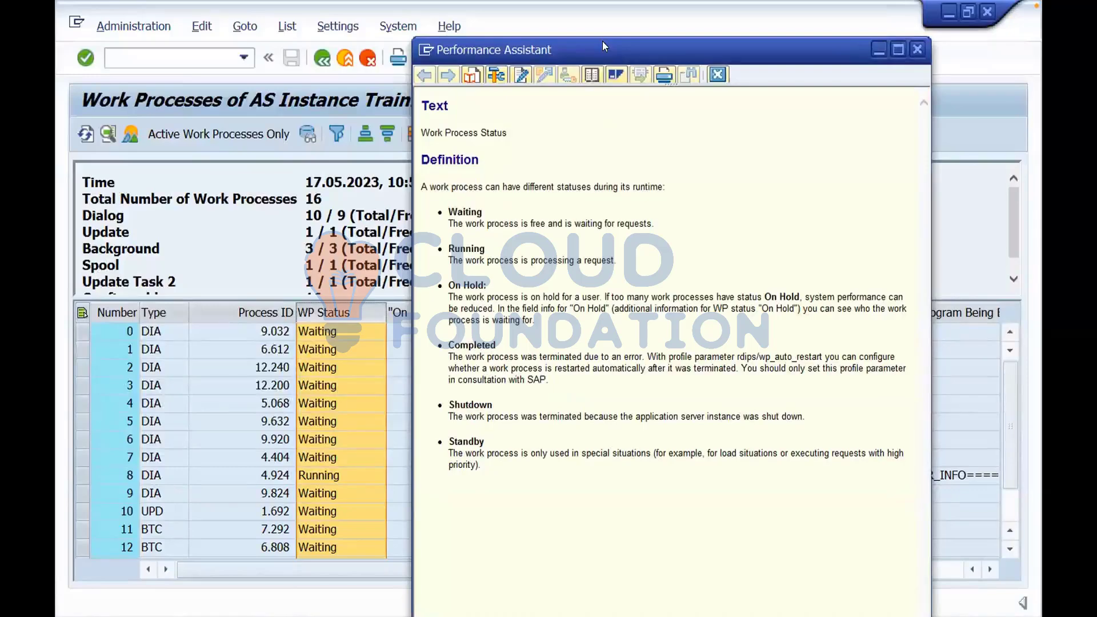
key(alt+Tab)
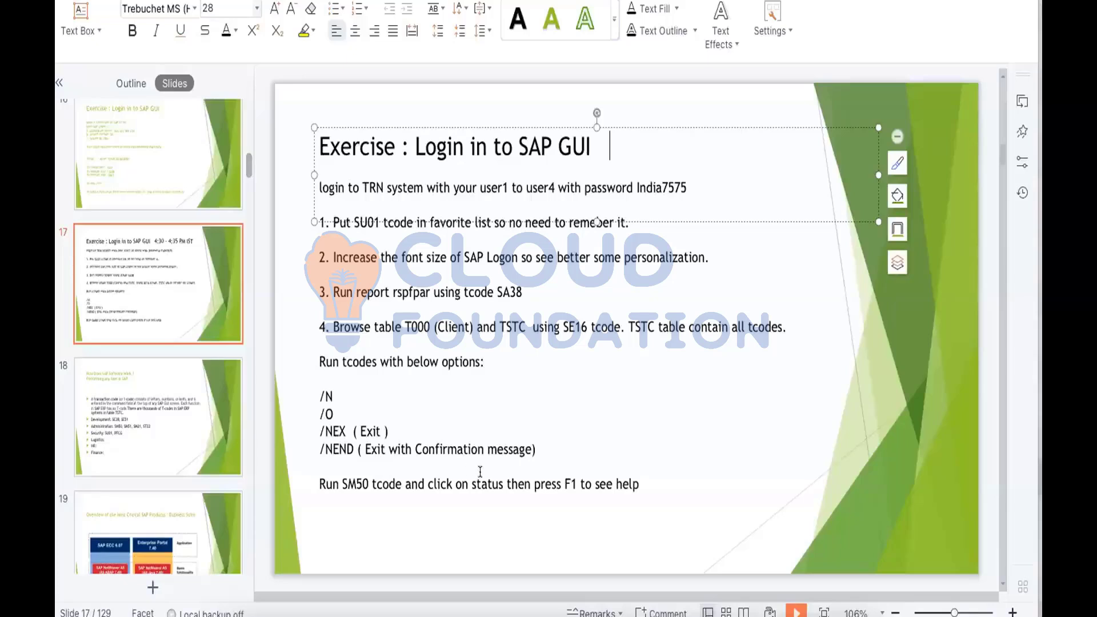
Step: Insert 'function ' before F1 on slide 17's last line, then return to the SAP session
click(562, 484)
text(function)
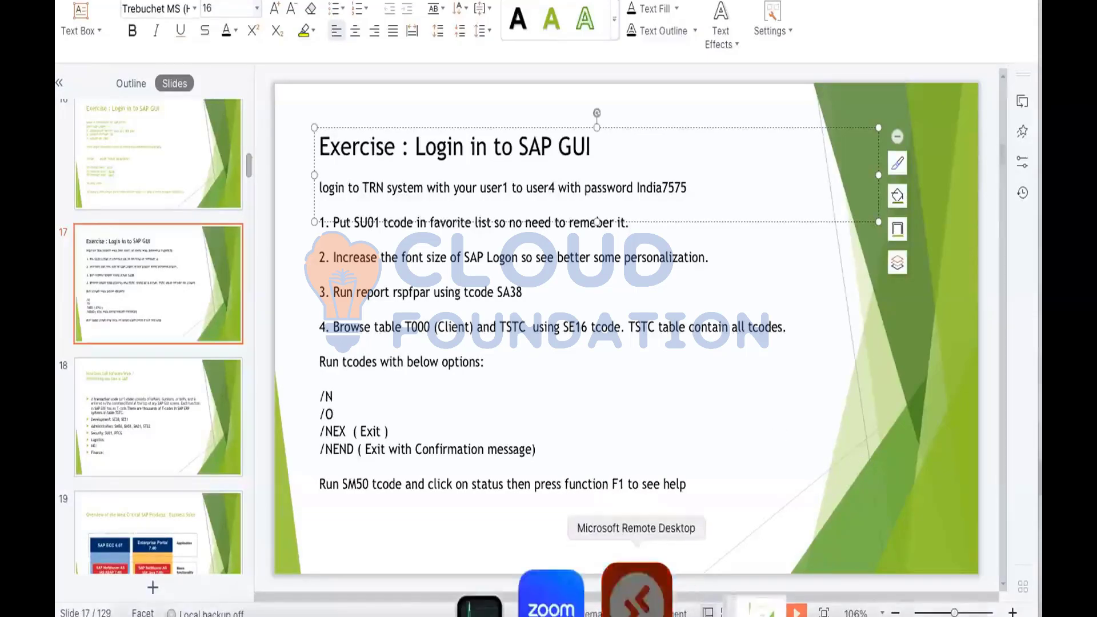
click(637, 594)
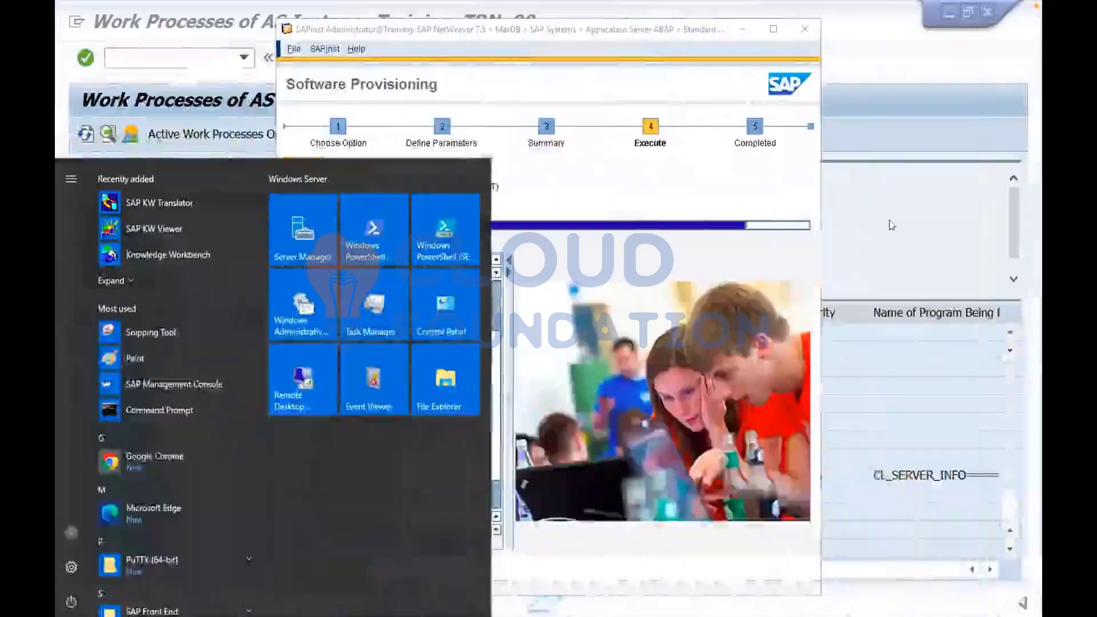
Step: Enter /nsa38 to open ABAP: Program Execution and select the prefilled RSPFPAR name
click(172, 57)
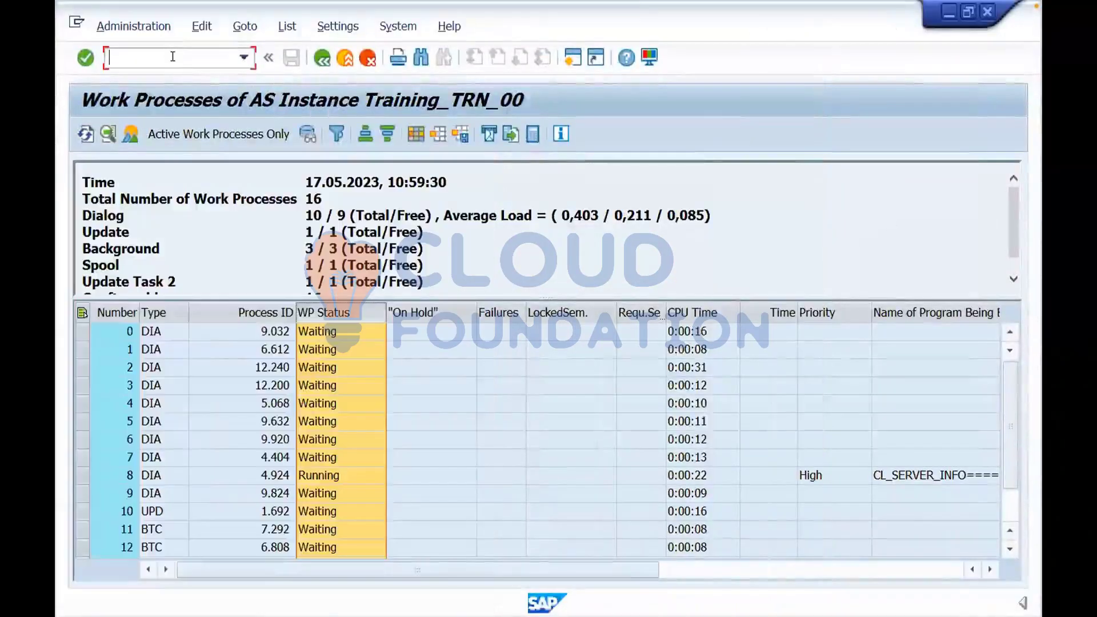
text(/n)
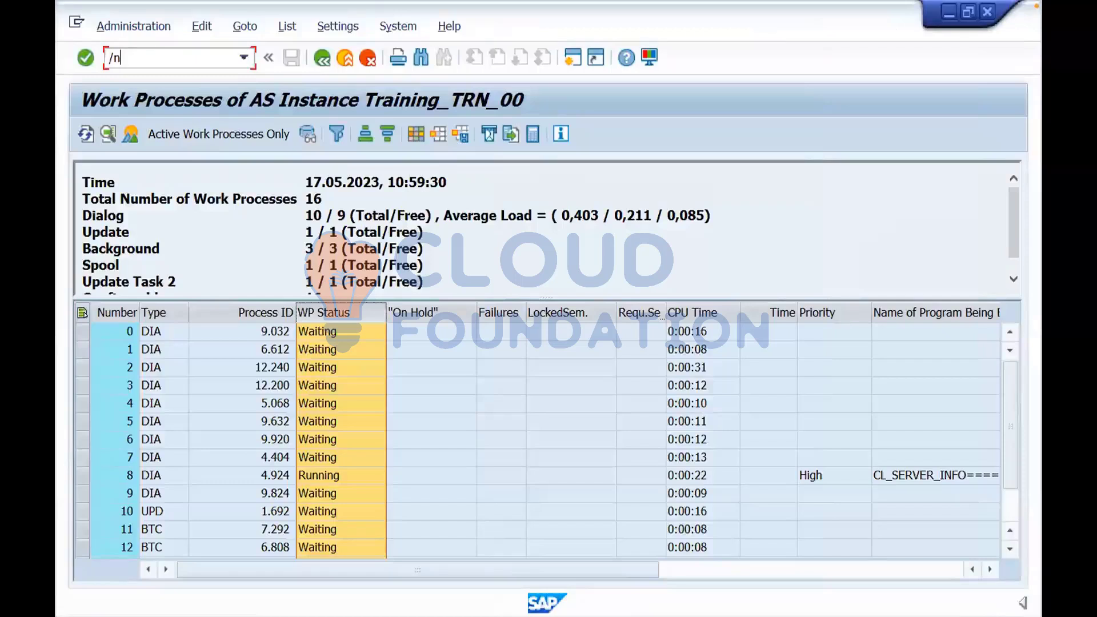
text(sa38)
key(Return)
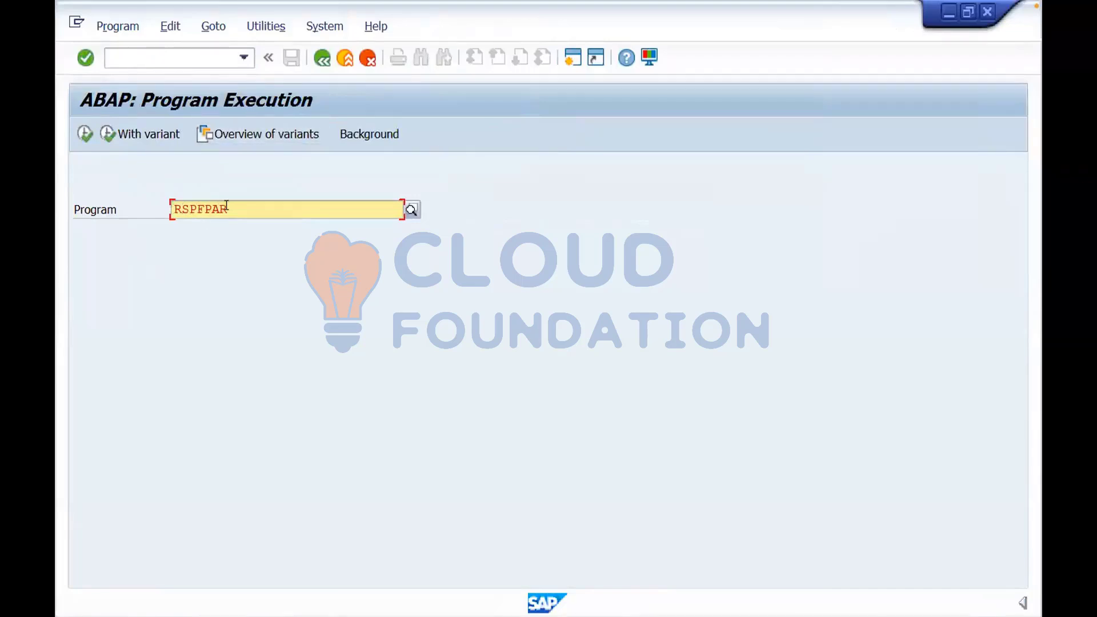
drag(228, 206, 171, 207)
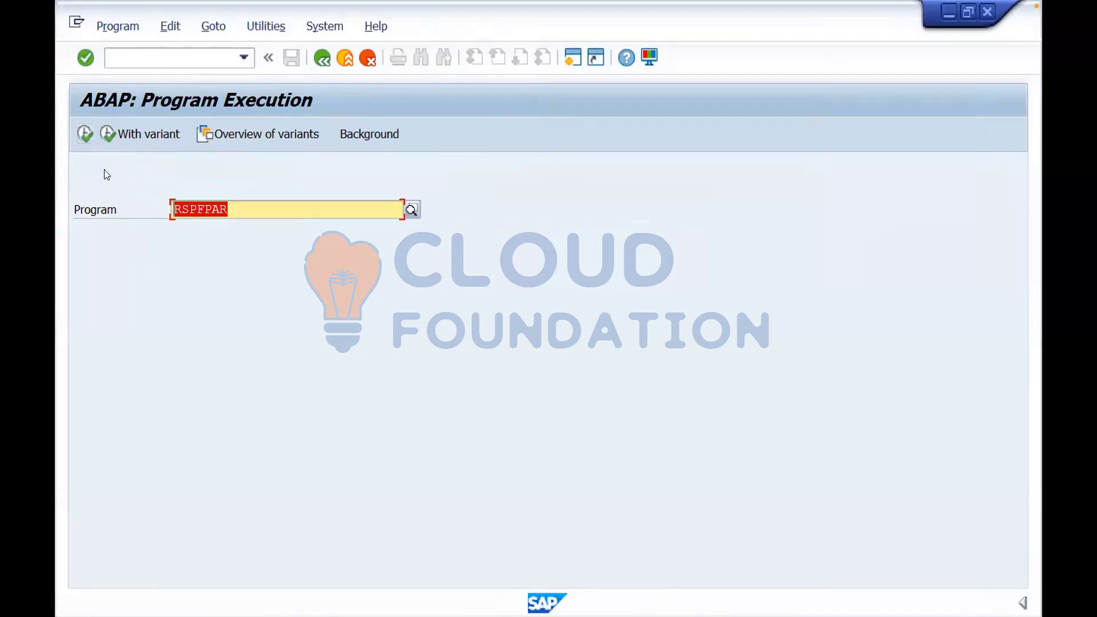
click(240, 207)
Step: Retype the program name as RSpfpar and choose RSPFPAR from the suggestions
key(BackSpace)
key(BackSpace)
key(BackSpace)
key(BackSpace)
key(BackSpace)
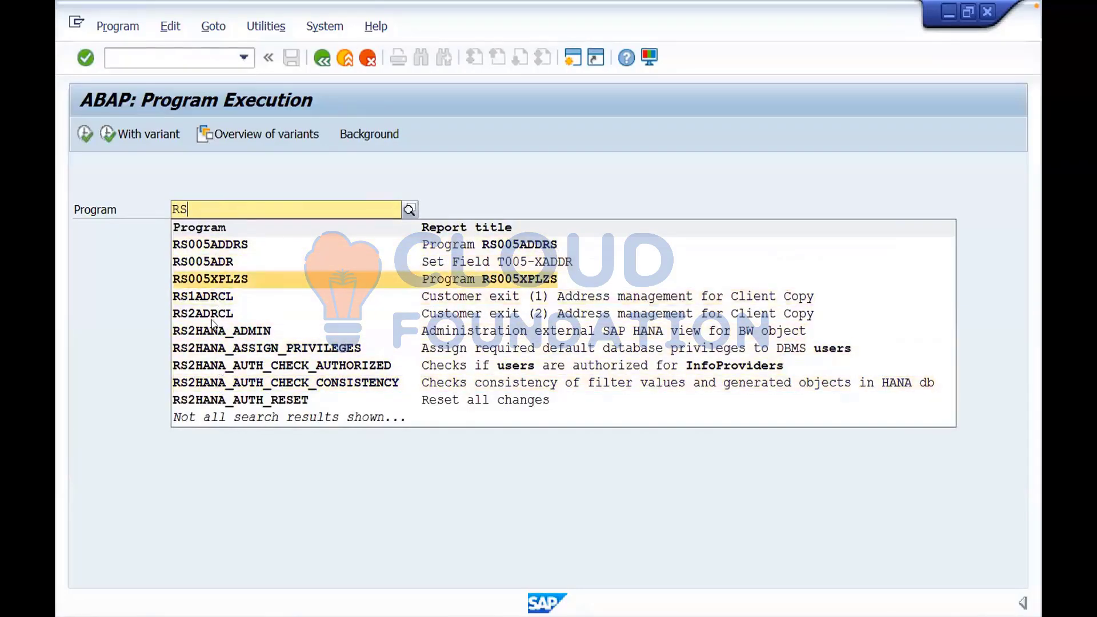
text(p)
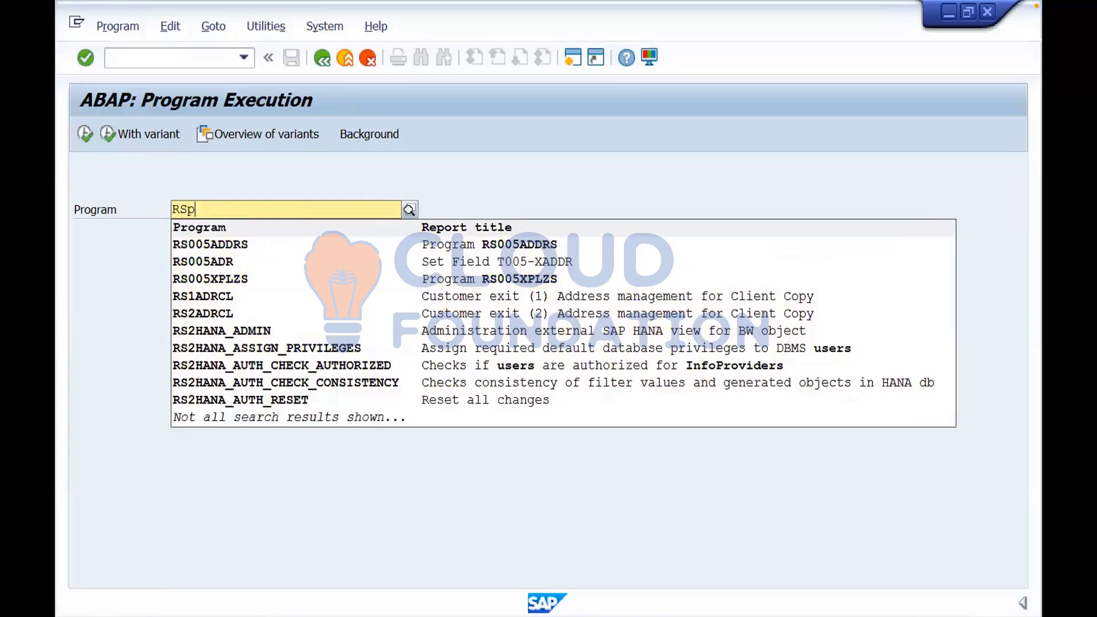
text(f)
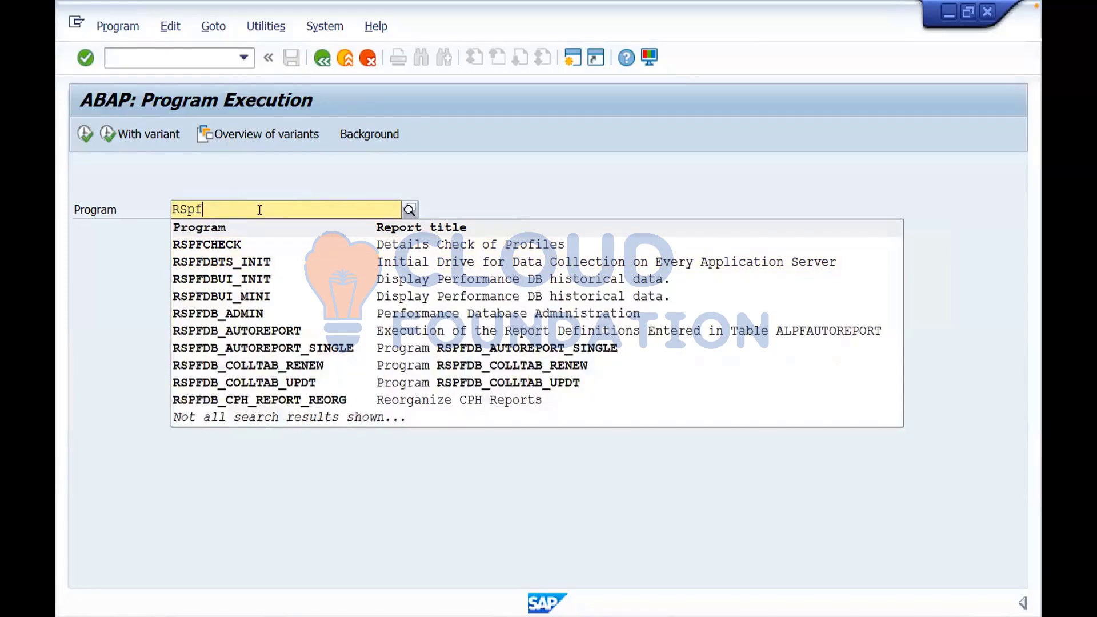
text(par)
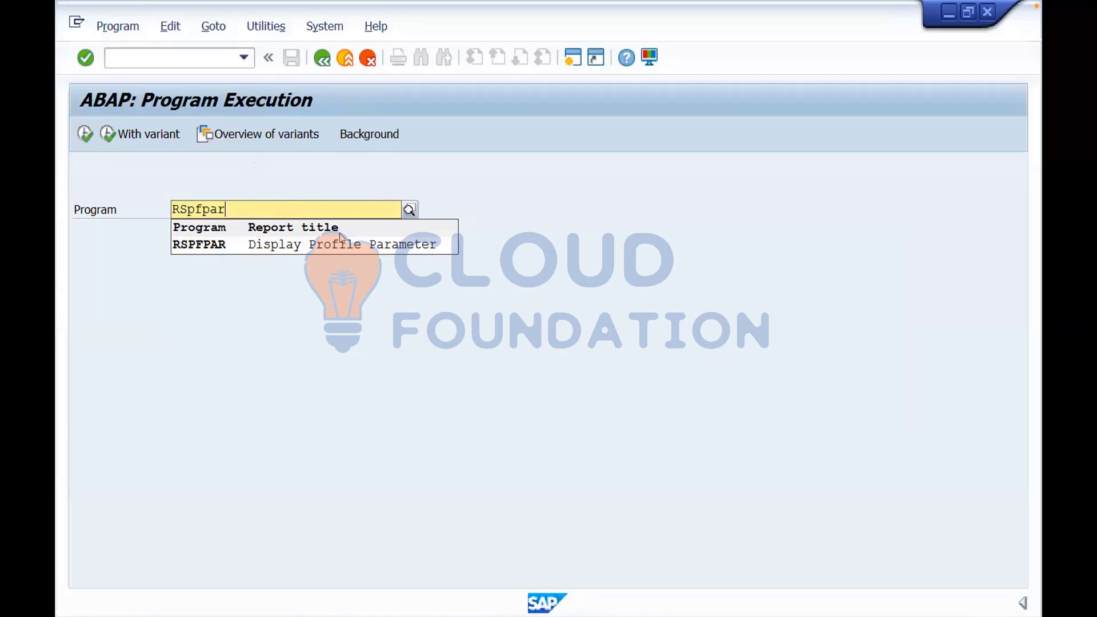
key(Down)
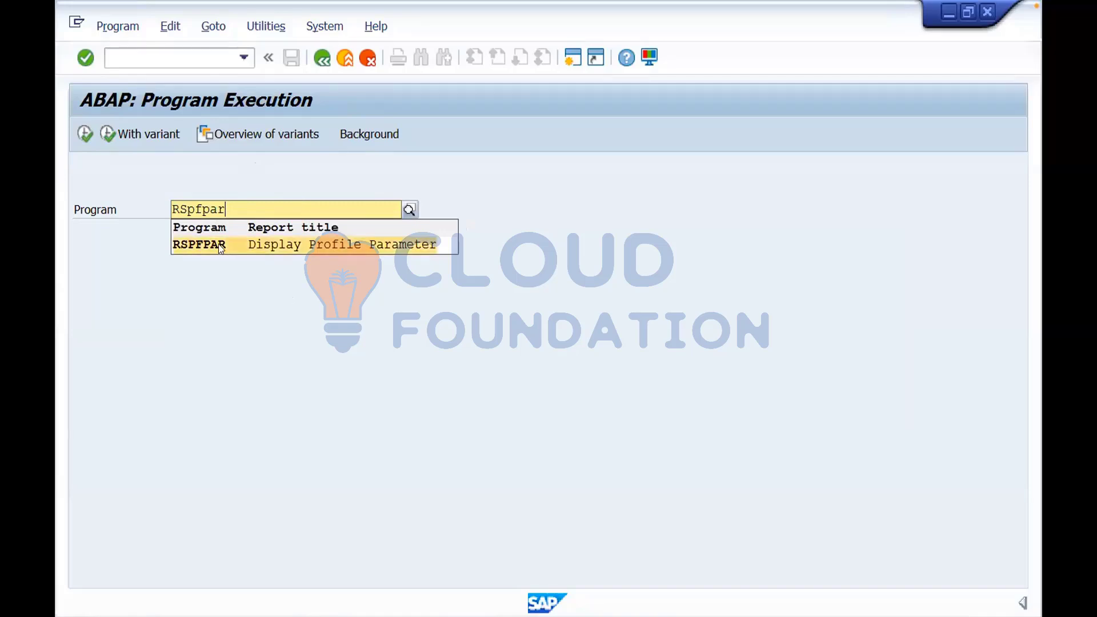
click(222, 245)
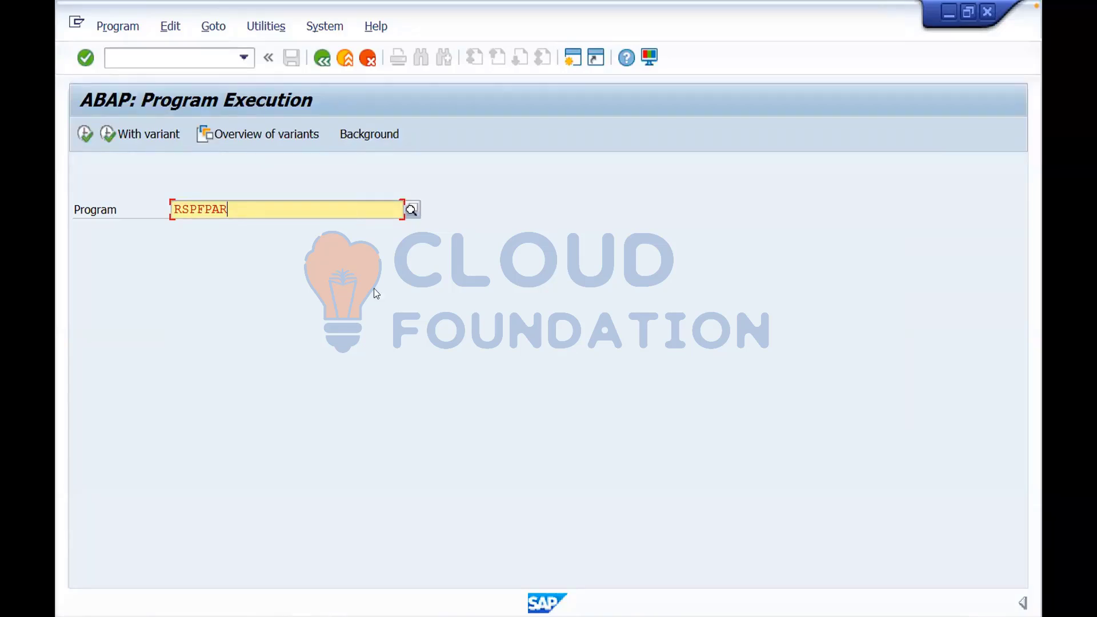
Step: Try typing Rsusr in the Program field, then erase the entry
key(BackSpace)
key(BackSpace)
key(BackSpace)
key(BackSpace)
key(BackSpace)
key(BackSpace)
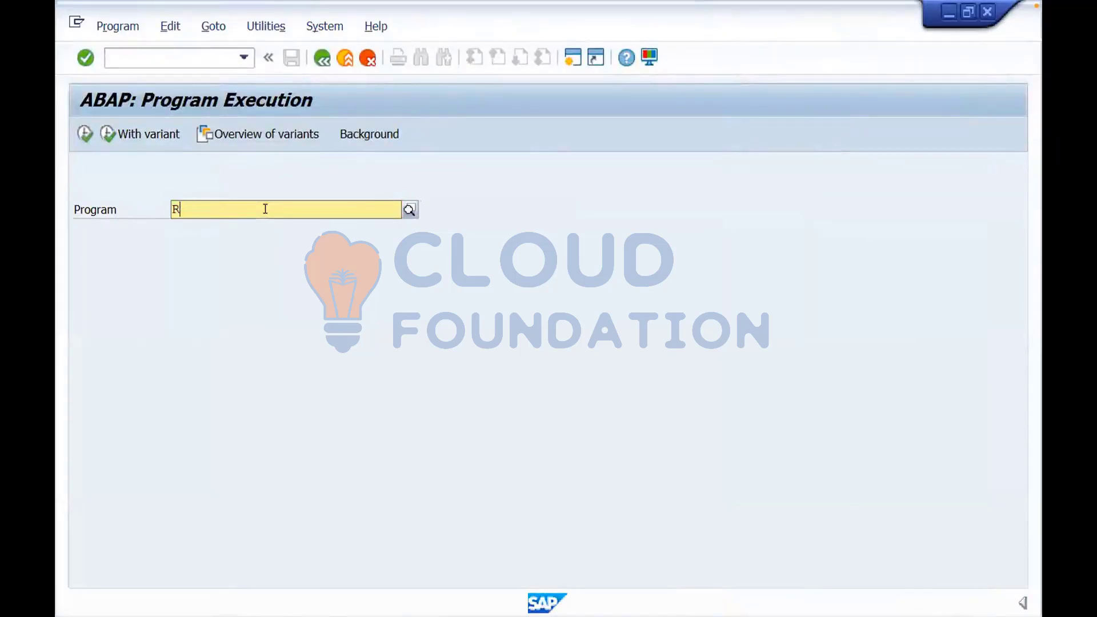
text(s)
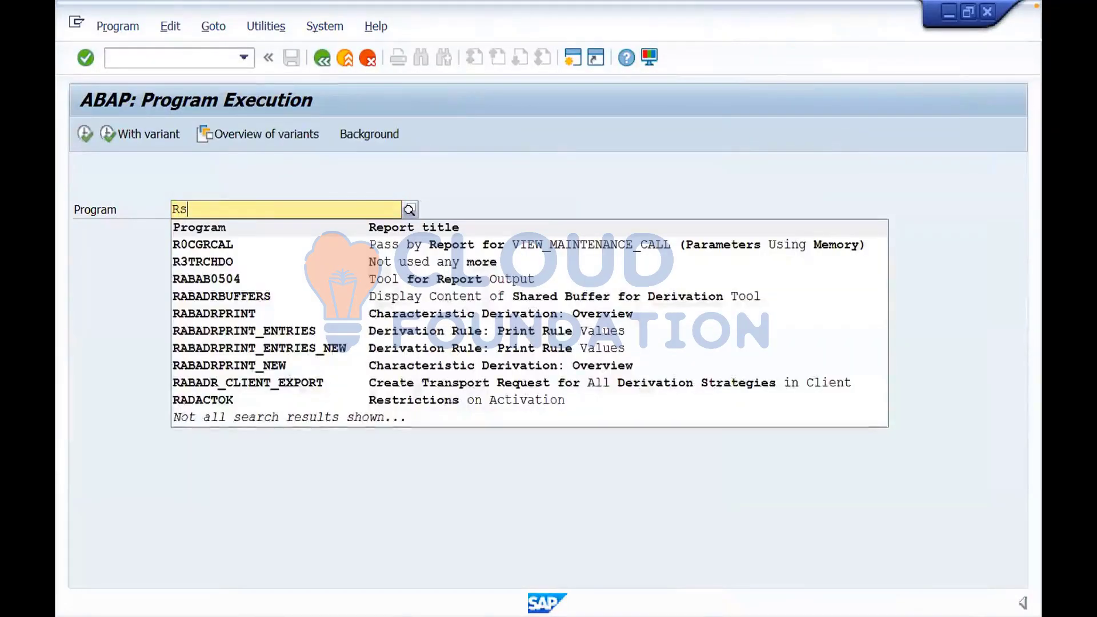
text(usr)
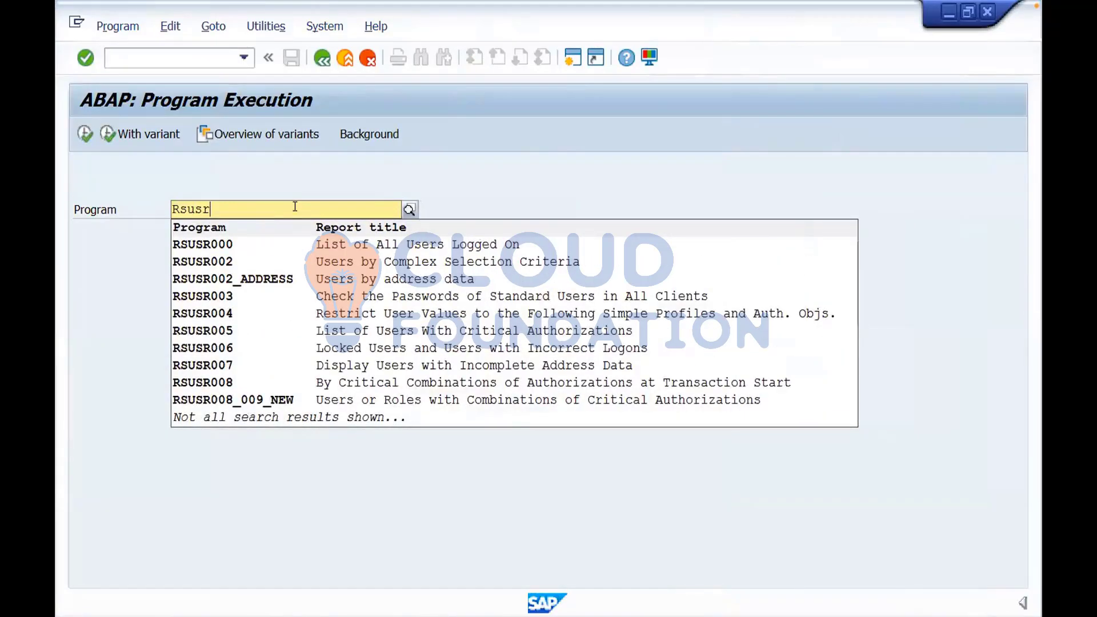
key(BackSpace)
key(BackSpace)
key(BackSpace)
key(BackSpace)
key(BackSpace)
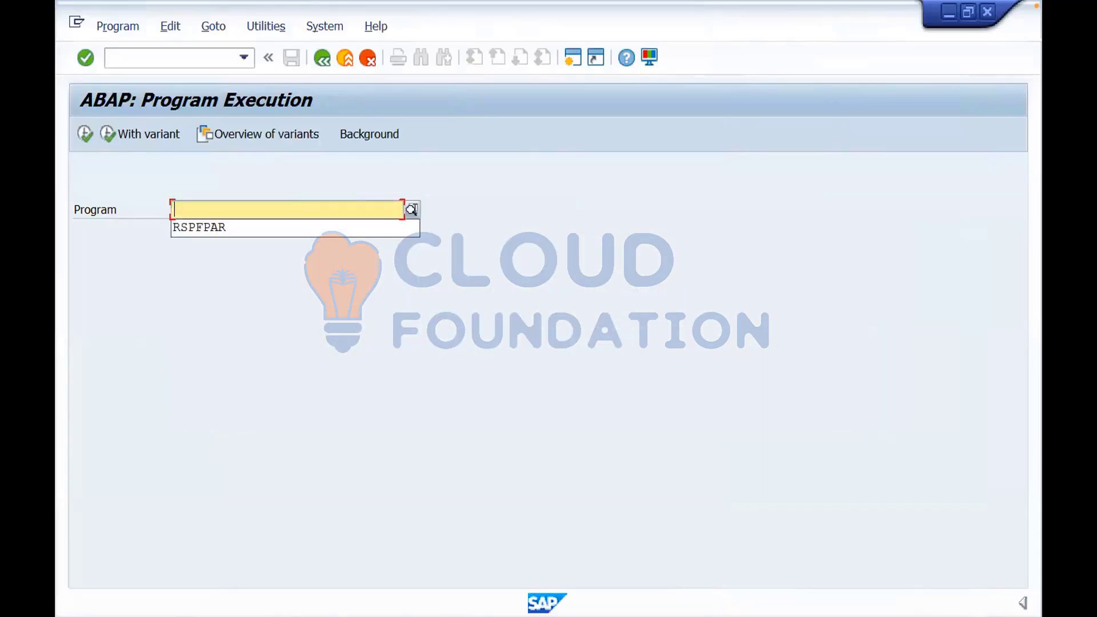
Step: Browse the 200-hit Repository Info System program list, then close it
click(411, 210)
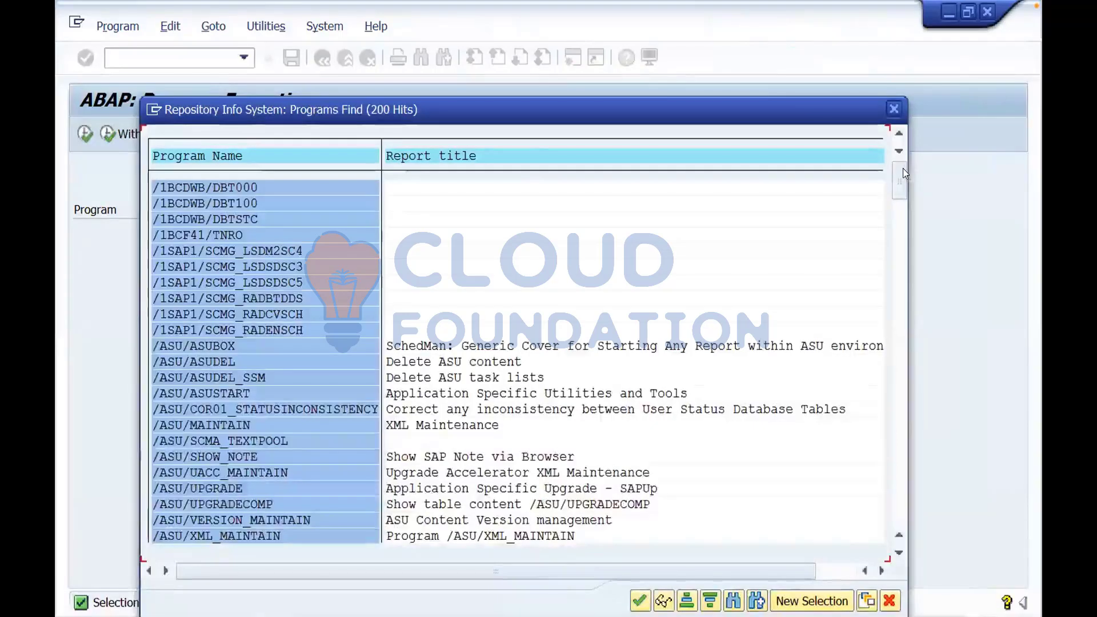
scroll(897, 217, down, 10)
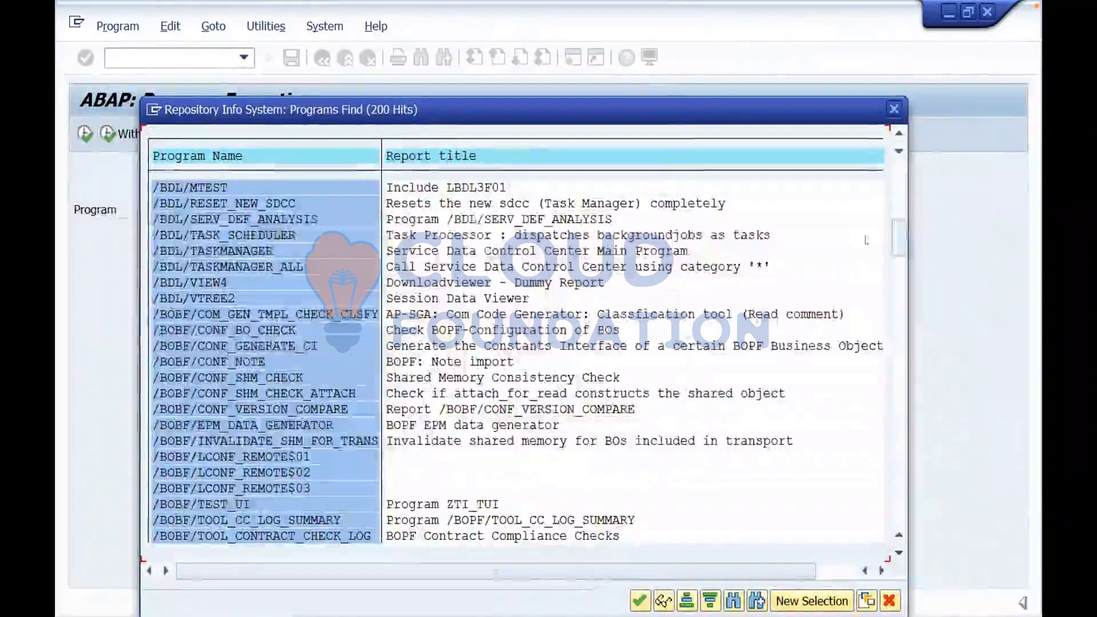
drag(899, 237, 899, 430)
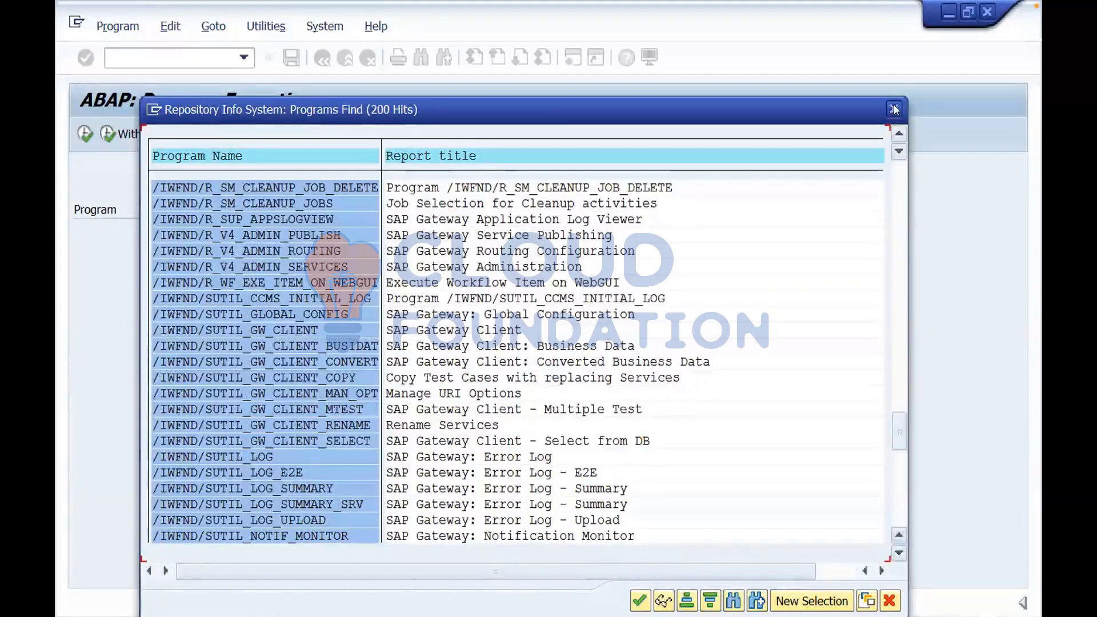
click(895, 106)
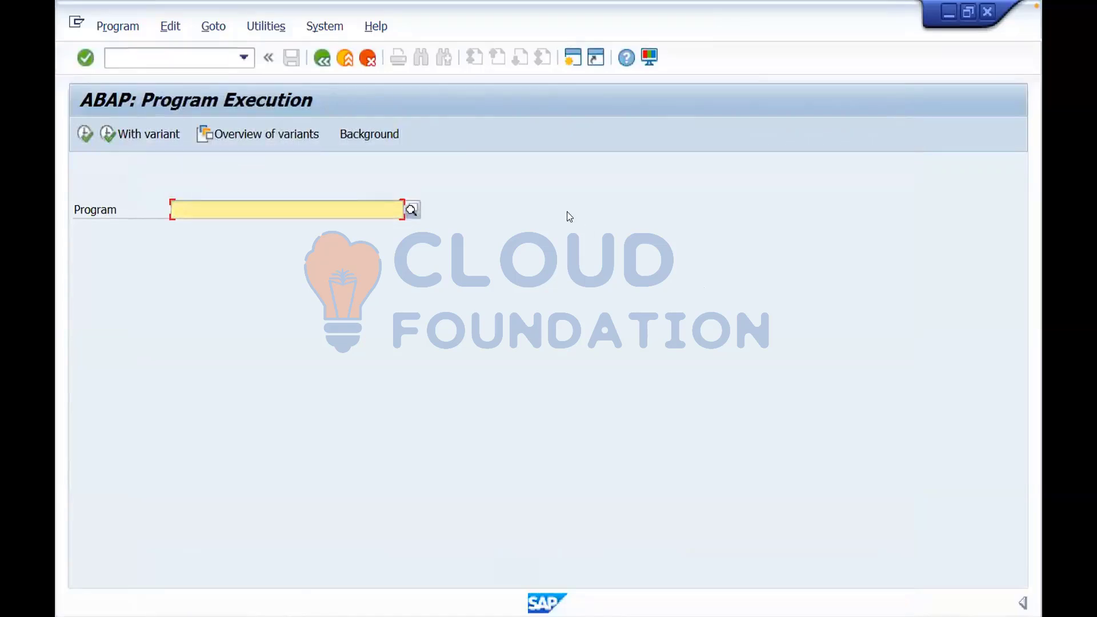
Step: Go back to the main menu and restart transaction SA38
click(322, 58)
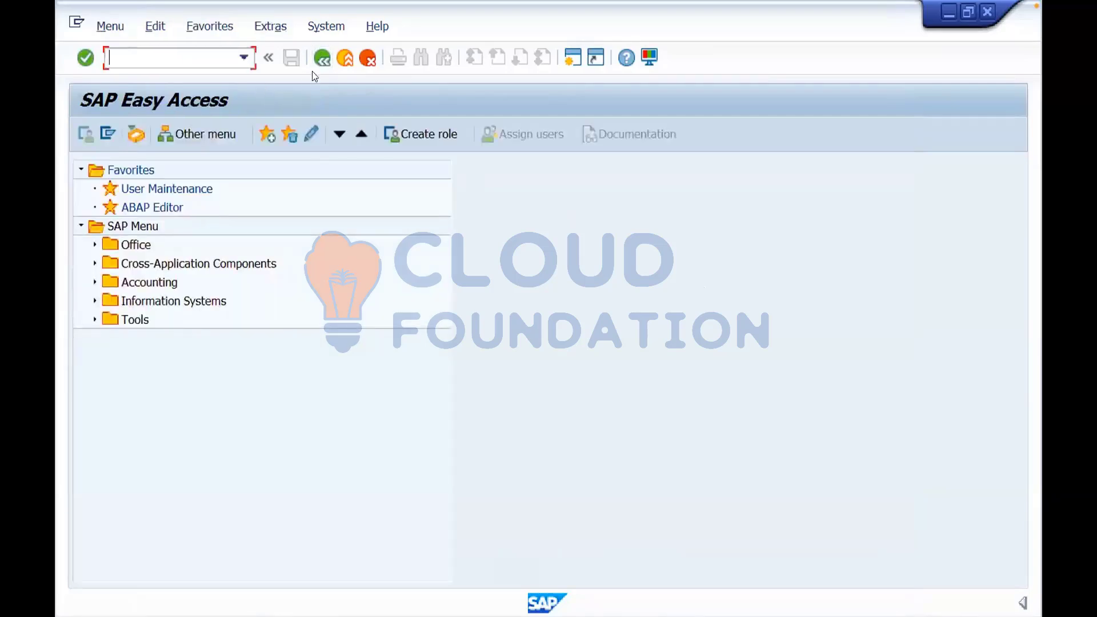
text(sa38)
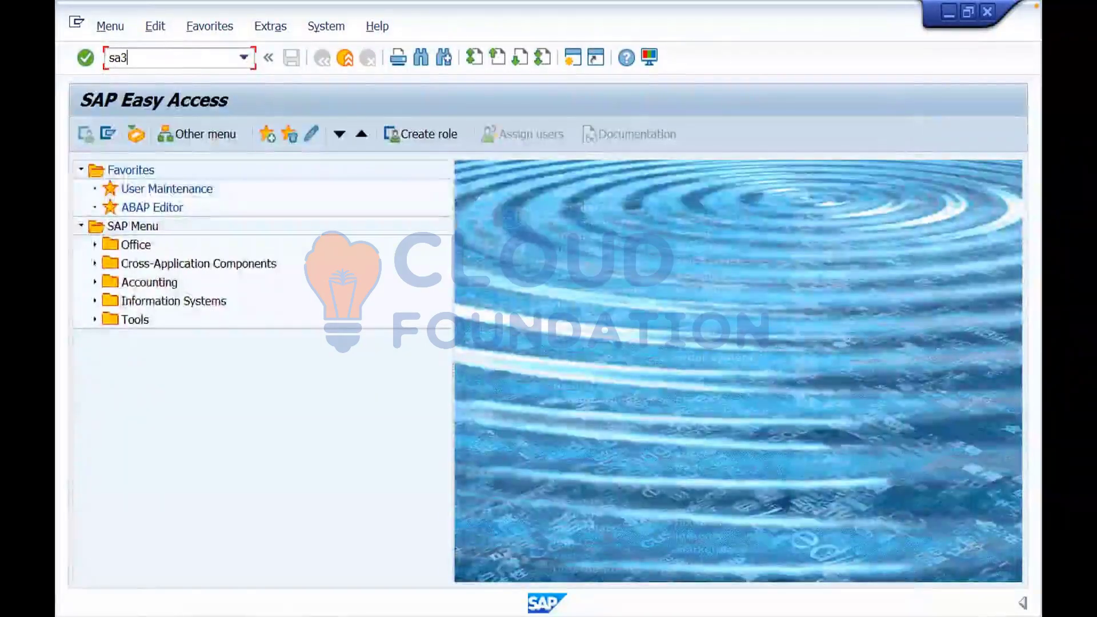
key(Return)
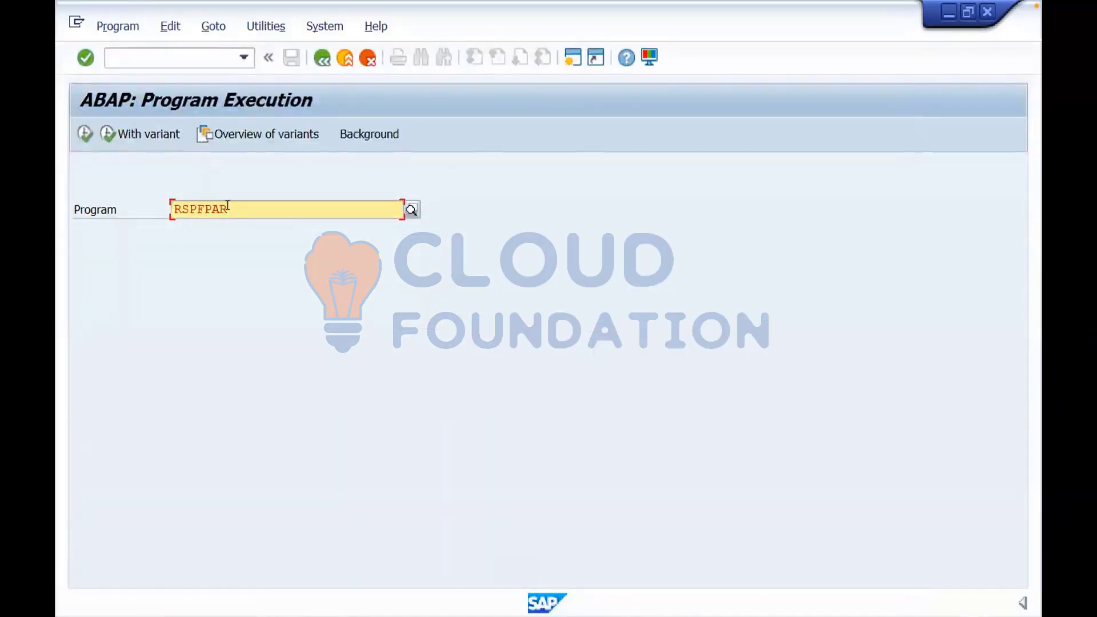
Step: Replace RSPFPAR with '*', try executing it, then clear it and call up program suggestions
double_click(170, 202)
key(BackSpace)
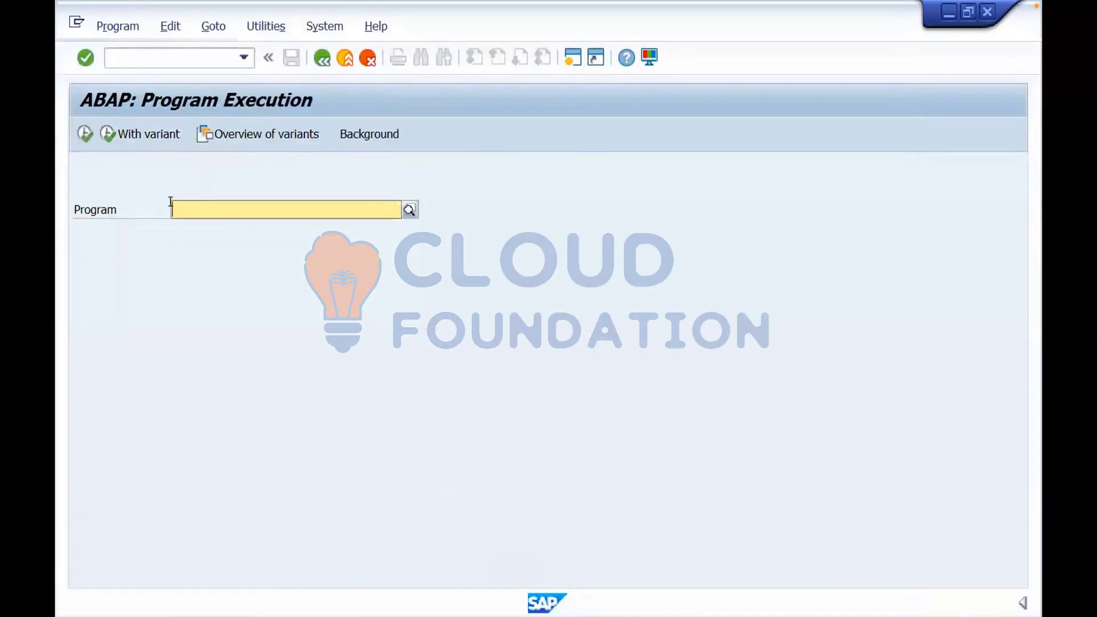
text(*)
click(85, 136)
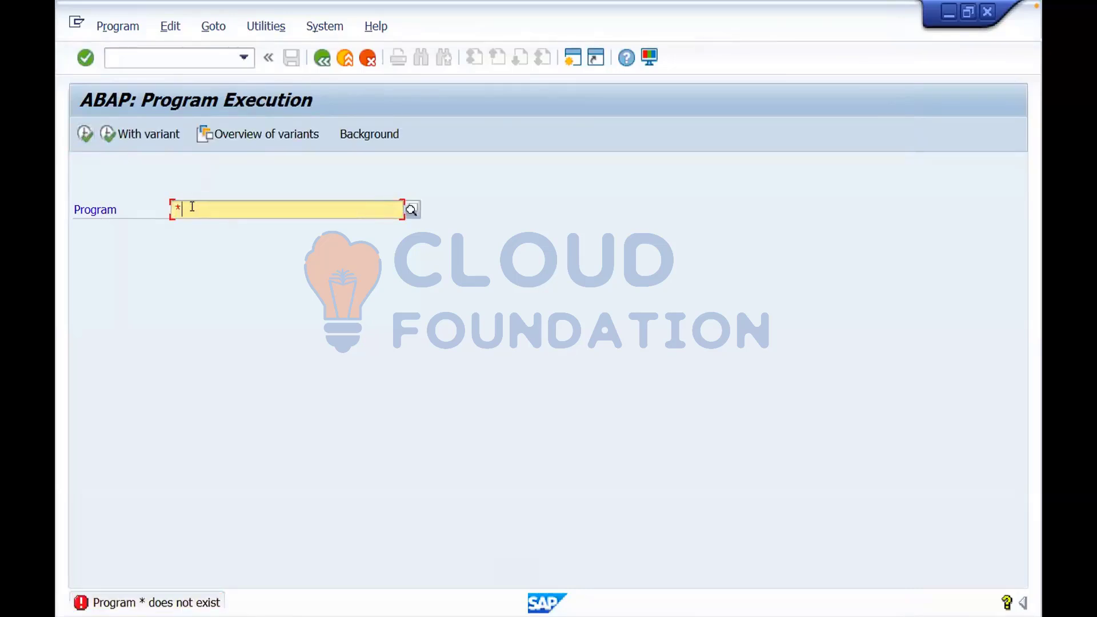
key(BackSpace)
click(410, 209)
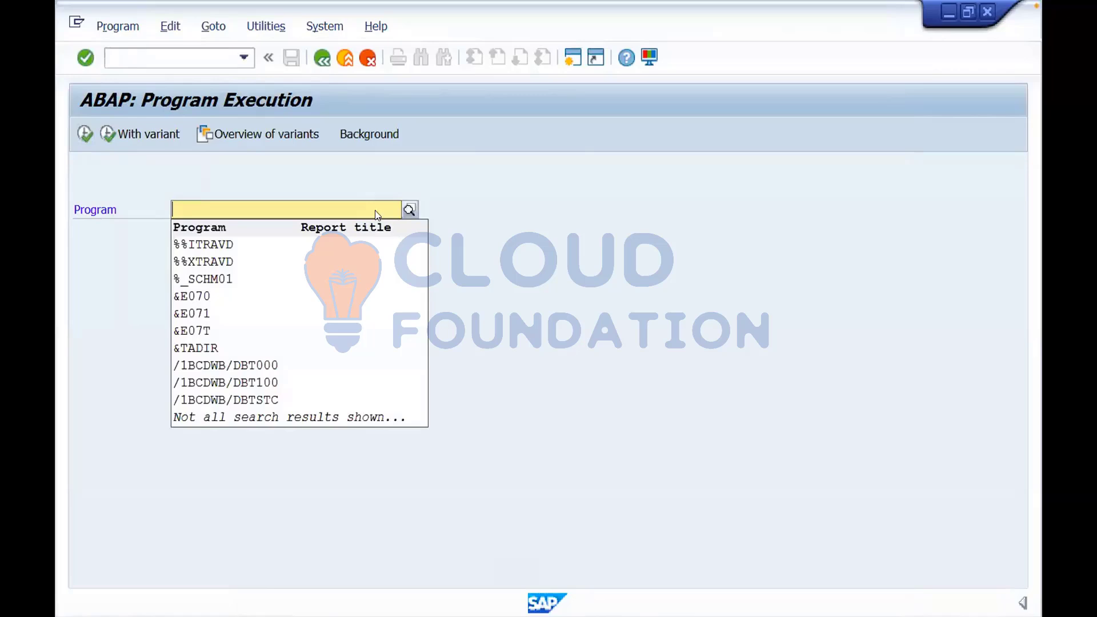
Step: Scroll through the full 200-hit program list, close it, and type rsusr200 as the program
click(410, 209)
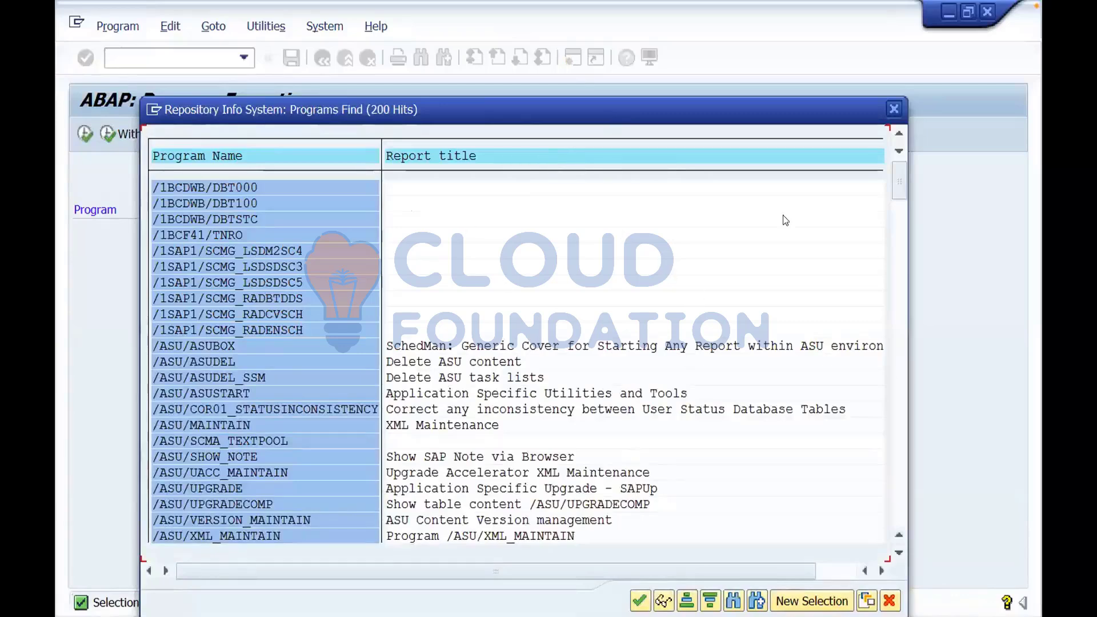
drag(898, 172, 898, 228)
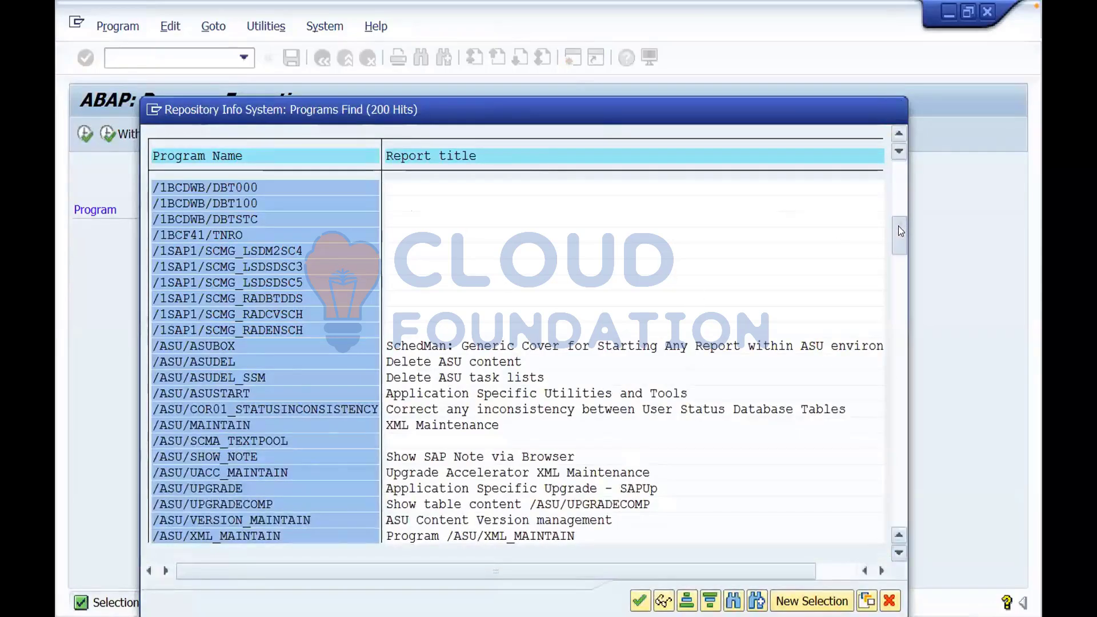
drag(895, 360, 898, 482)
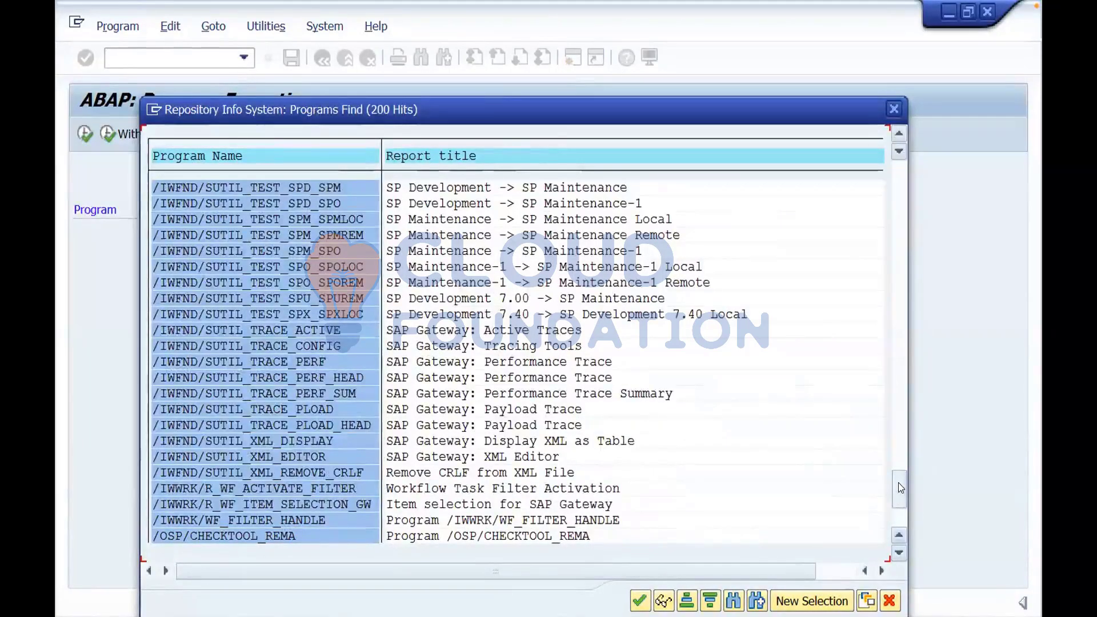
click(894, 109)
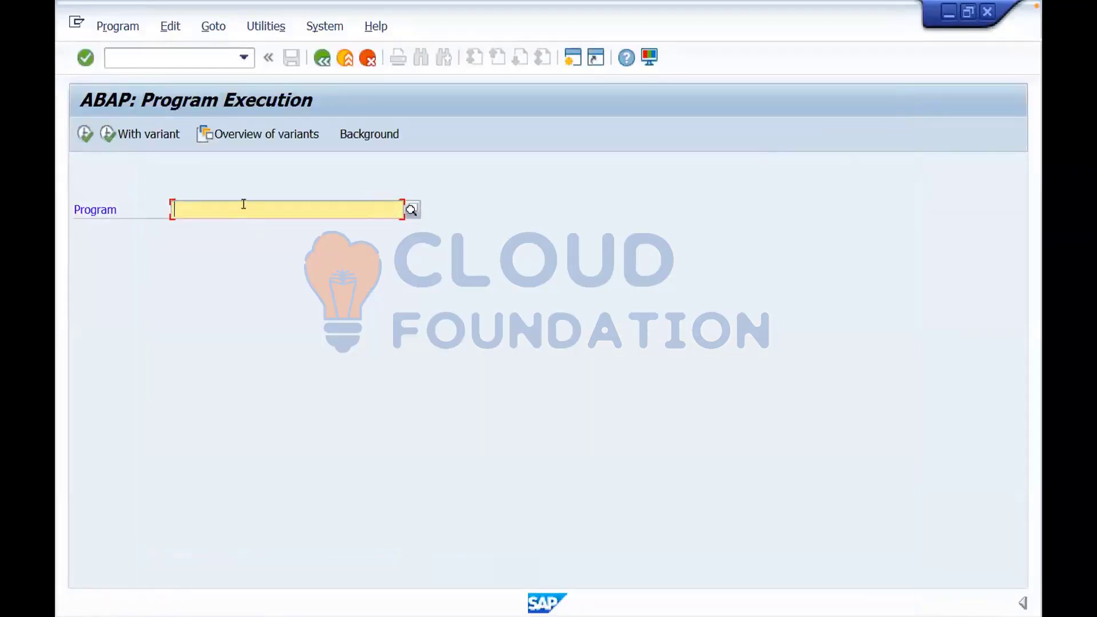
text(rsus)
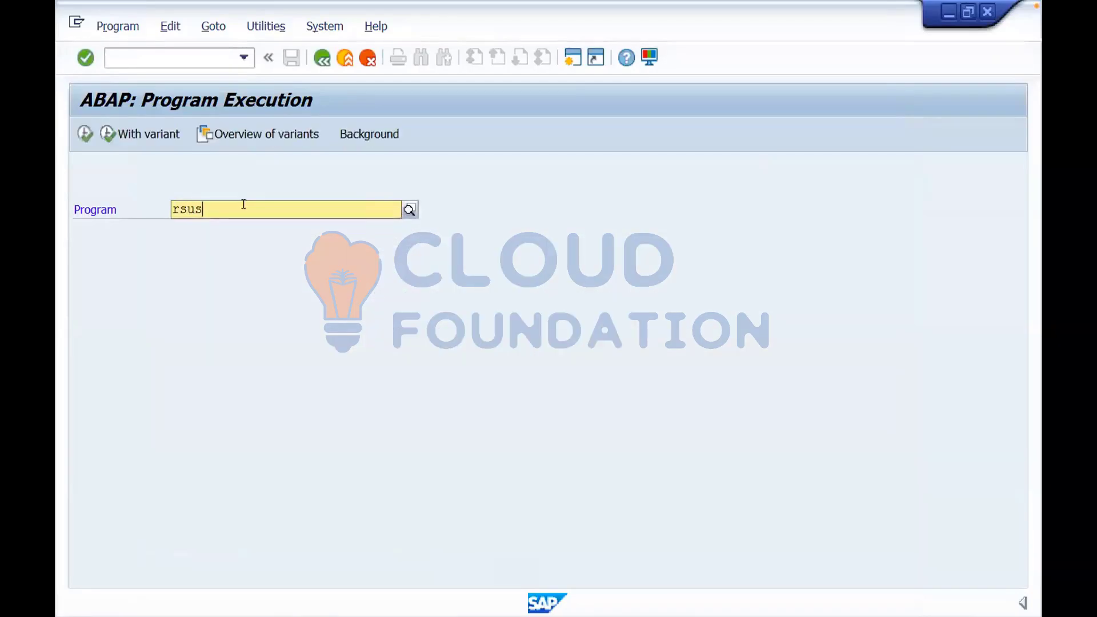
text(r)
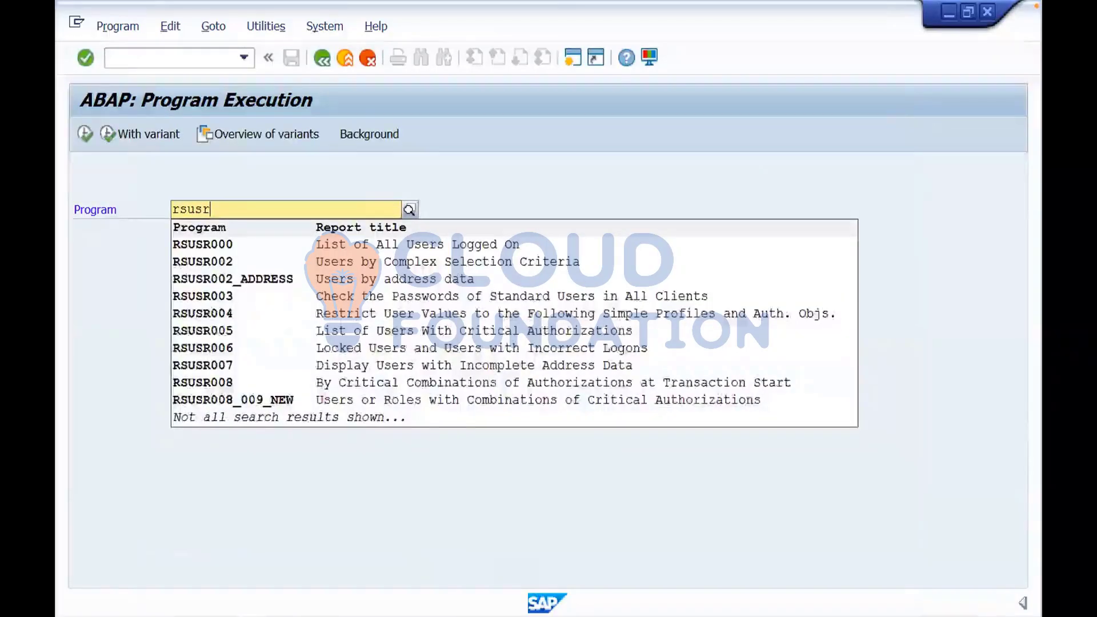
text(200)
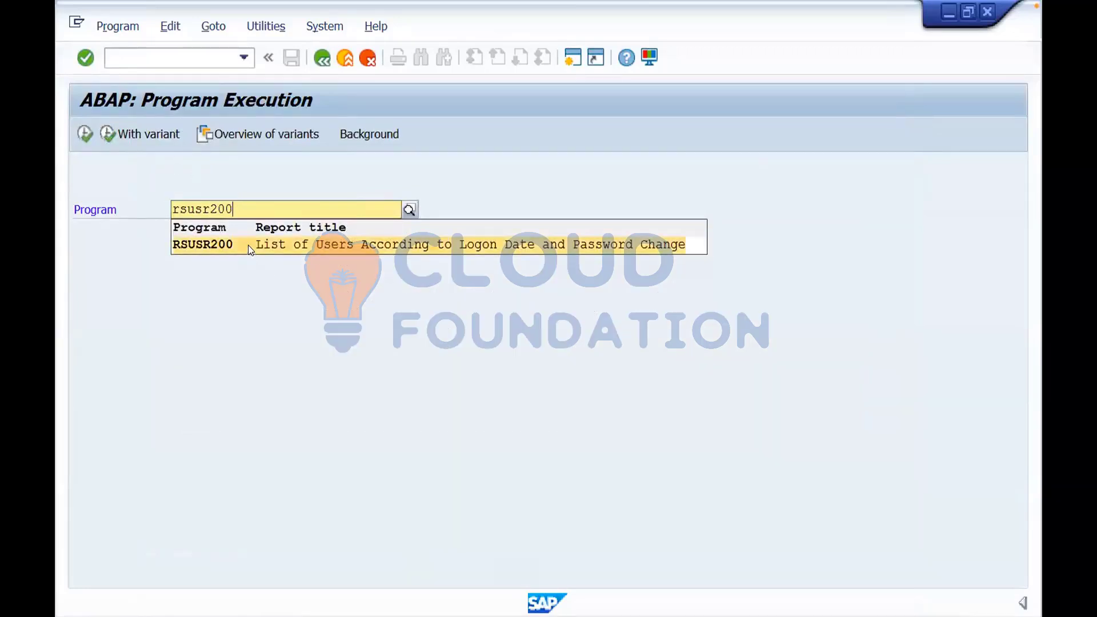
Step: Choose RSUSR200 from the suggestions and execute it to reach its selection screen
click(248, 245)
click(87, 134)
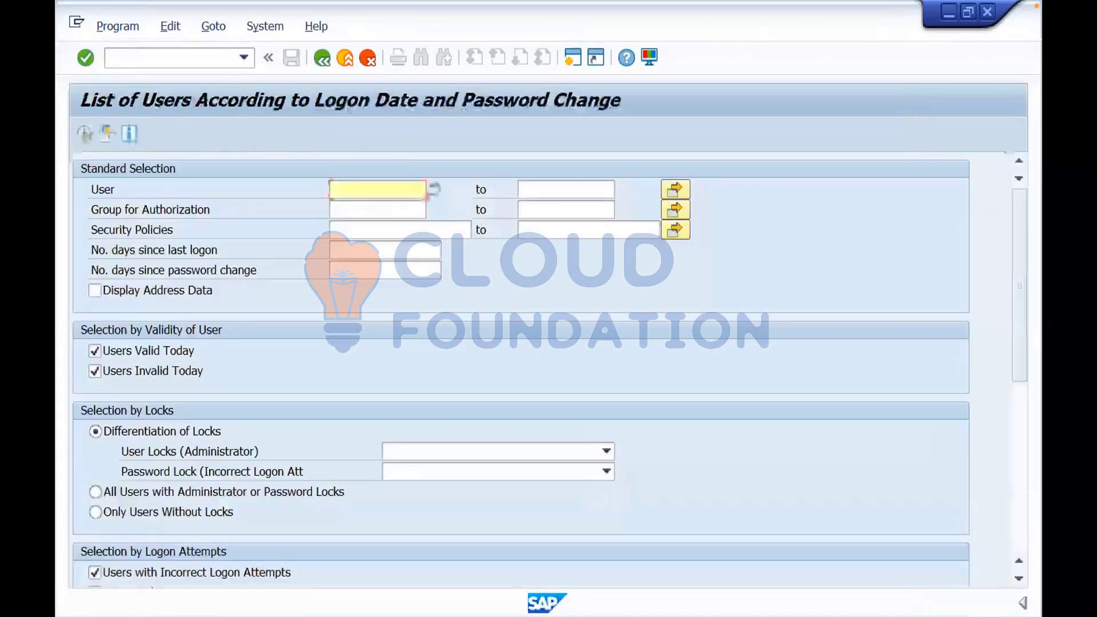
Step: Run RSUSR200 with default criteria, enlarge the 6-user table, then exit to SAP Easy Access
click(85, 134)
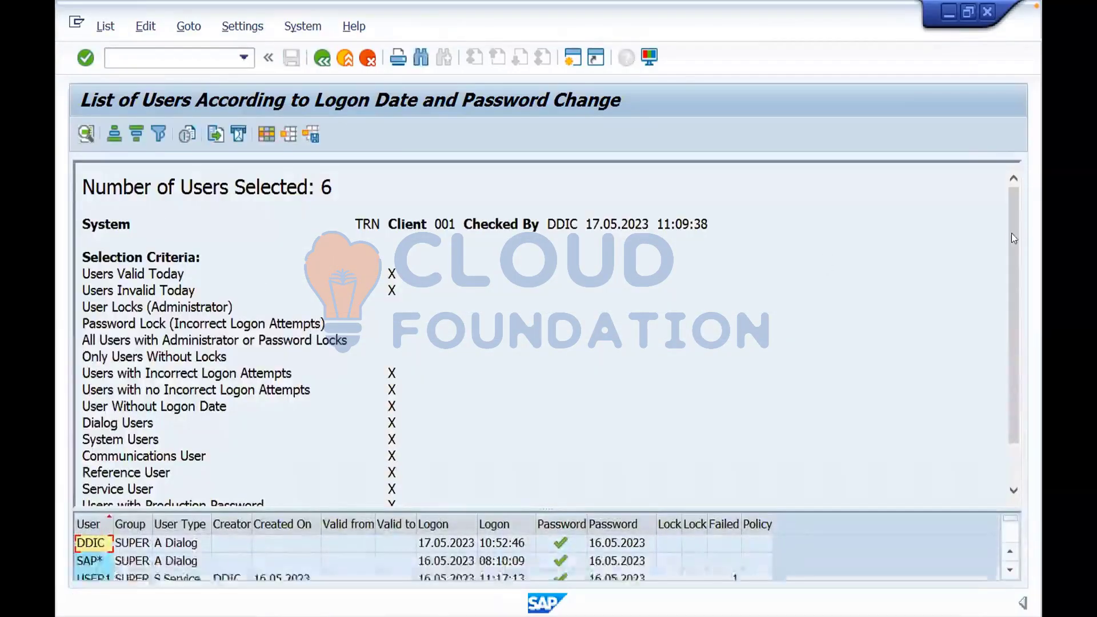
drag(1011, 233, 1015, 320)
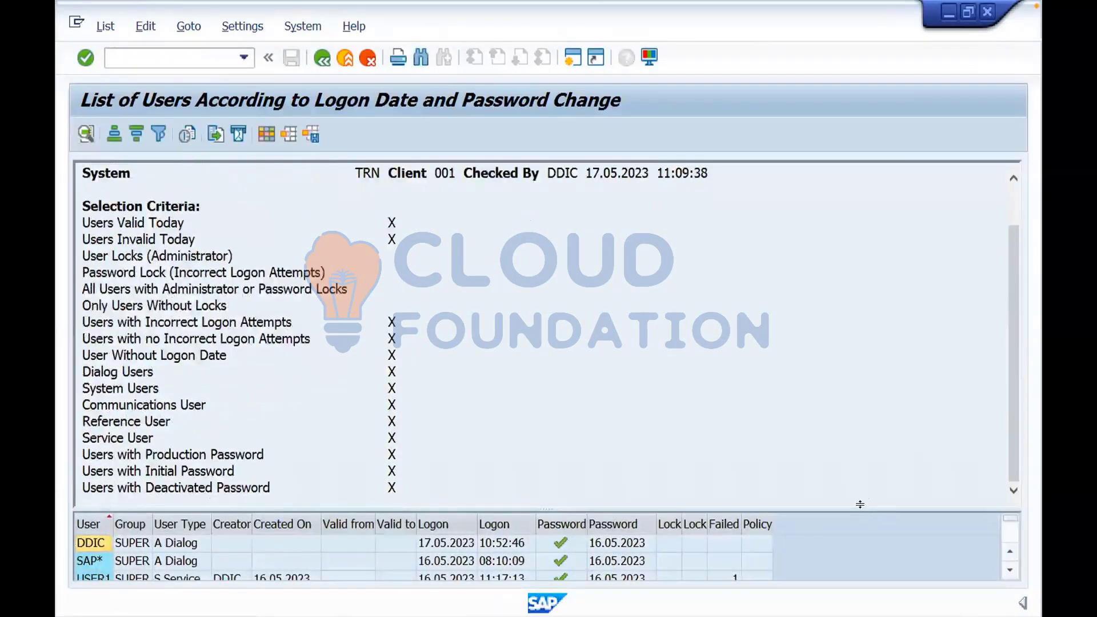
drag(861, 507, 857, 328)
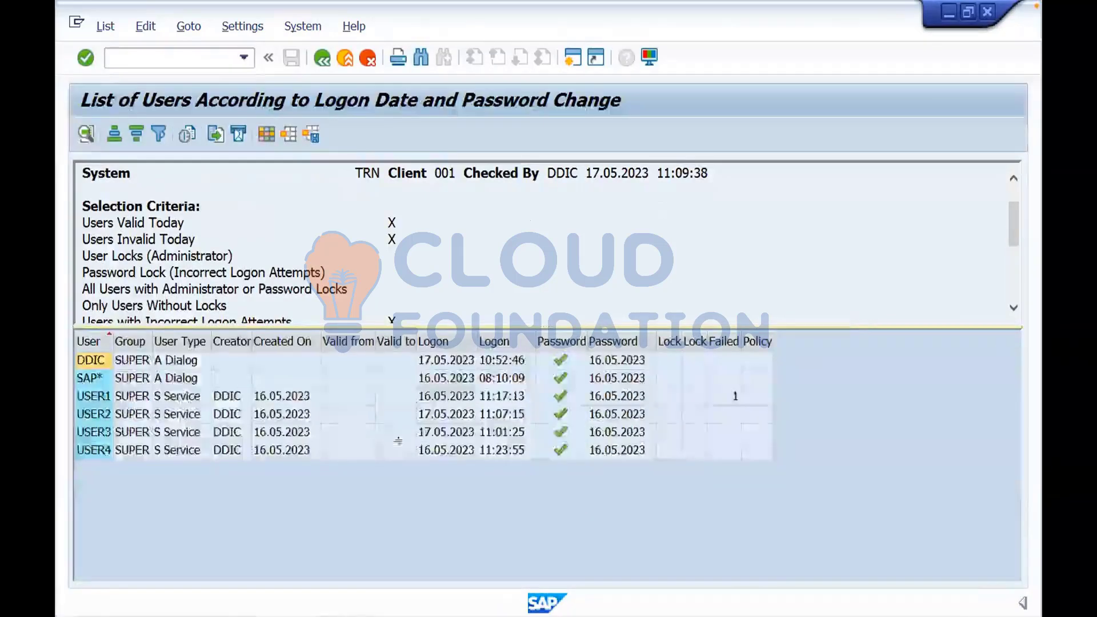
click(342, 58)
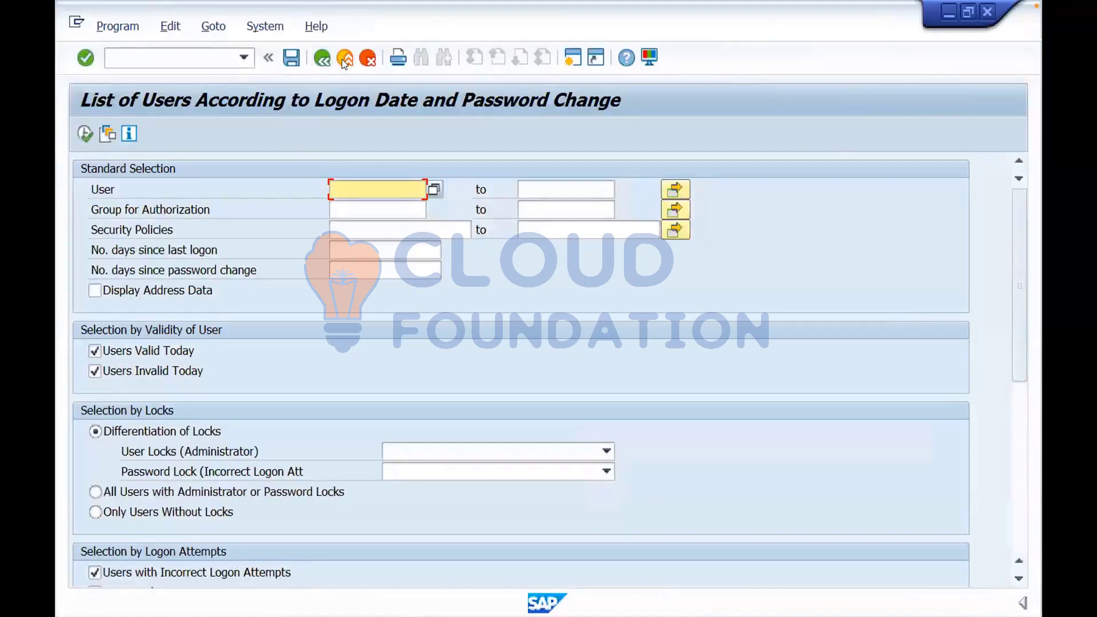
click(342, 60)
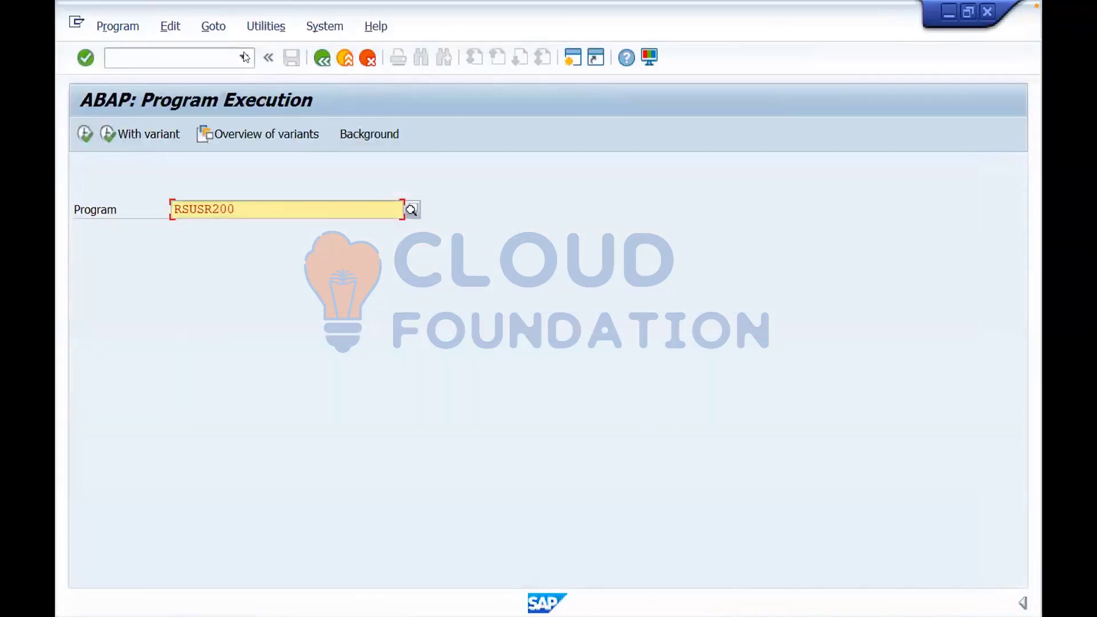
click(345, 58)
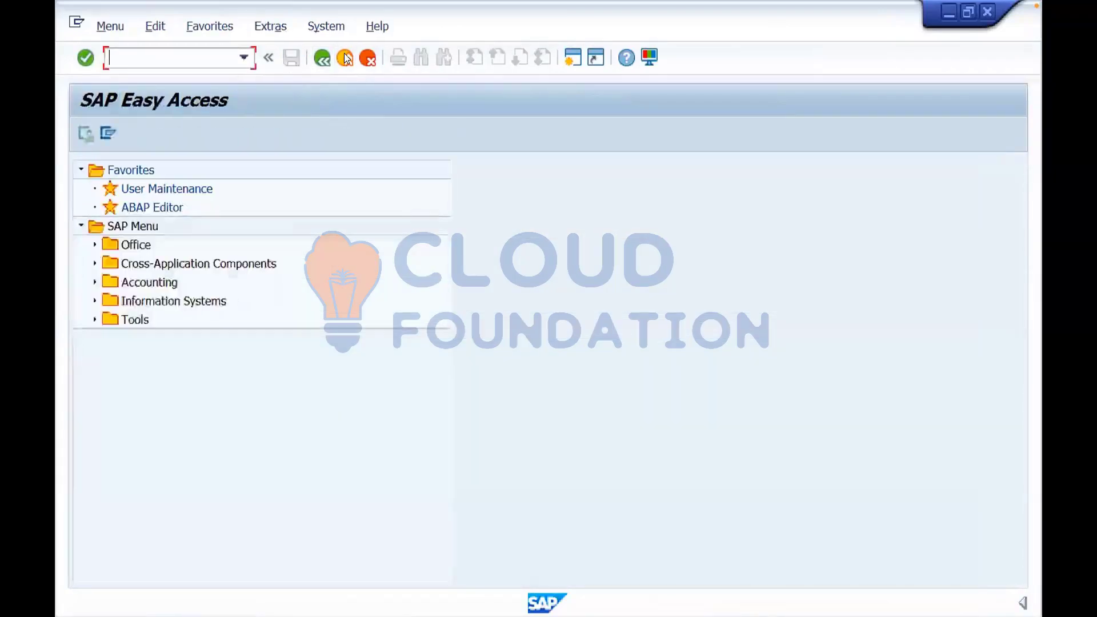
Step: Open SE16 and show the Data Browser selection screen for table TRDIR instead of TSTC
text(se16)
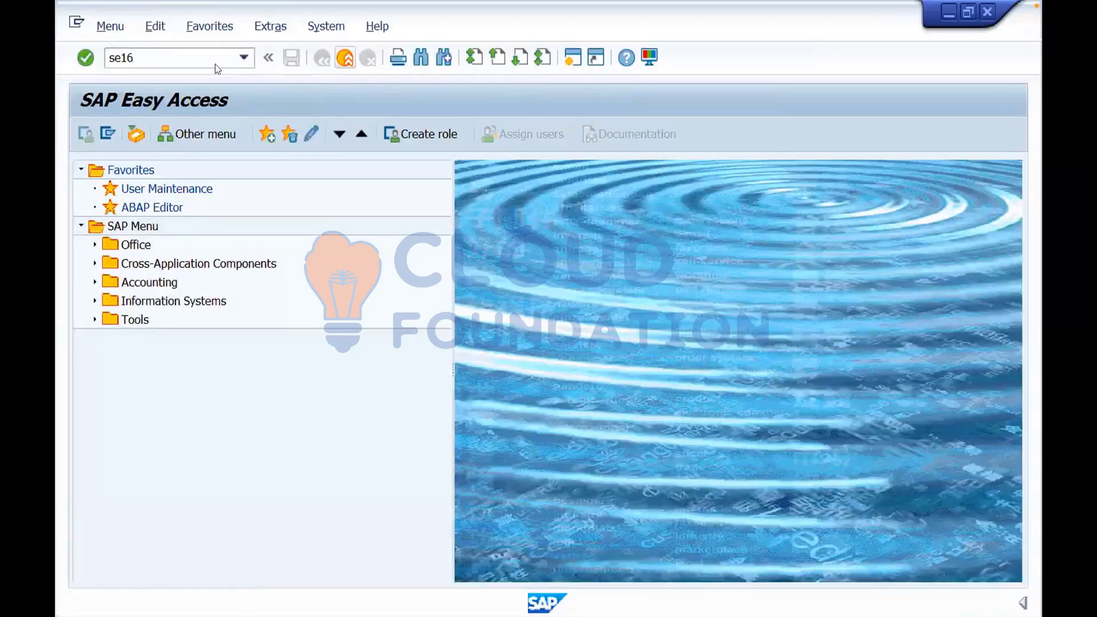
key(Return)
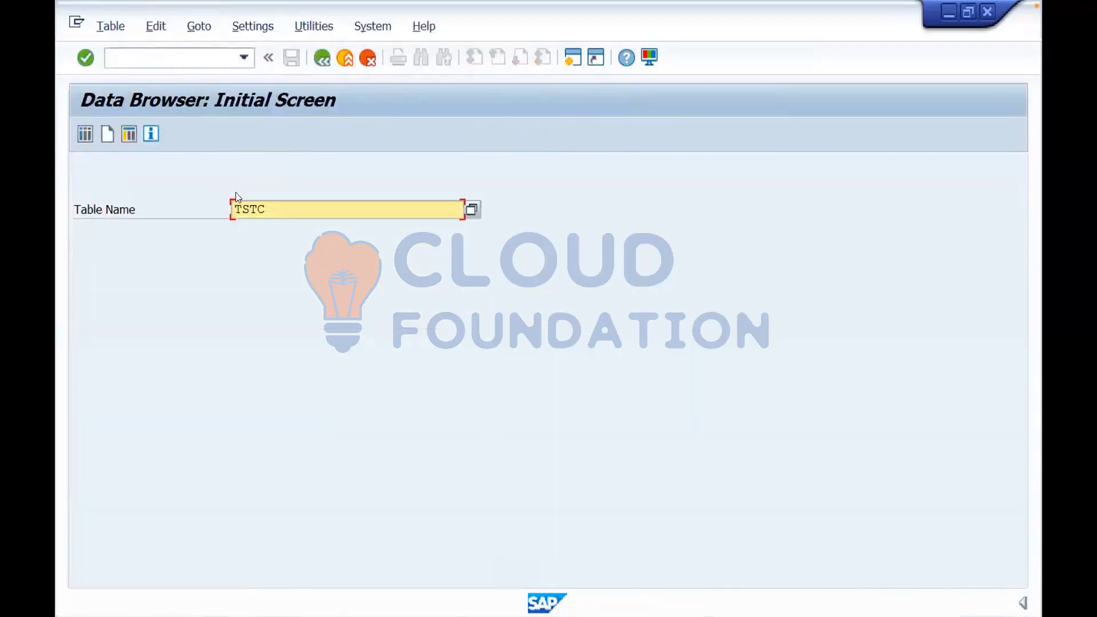
double_click(235, 207)
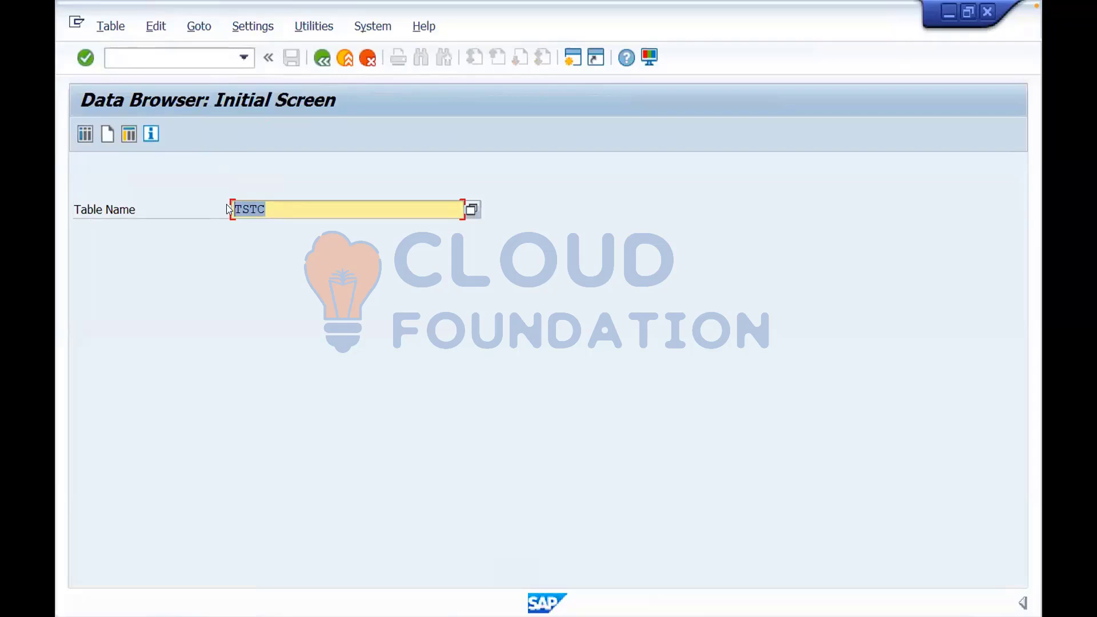
text(TRDIR)
click(82, 135)
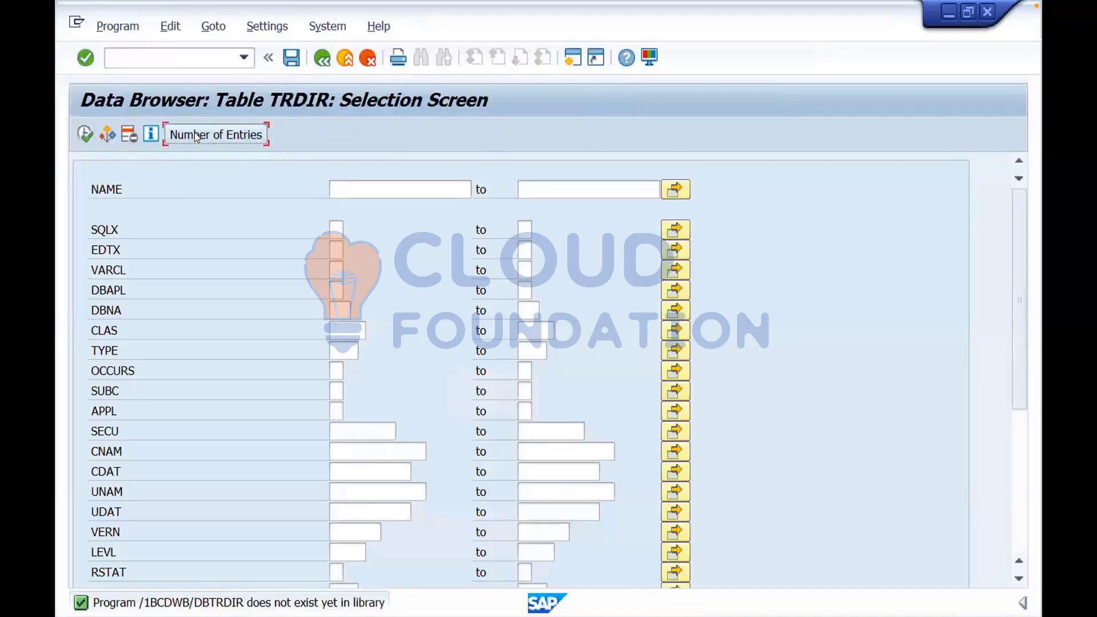
Step: Count TRDIR's entries (1.557.929) and close the count message
click(194, 132)
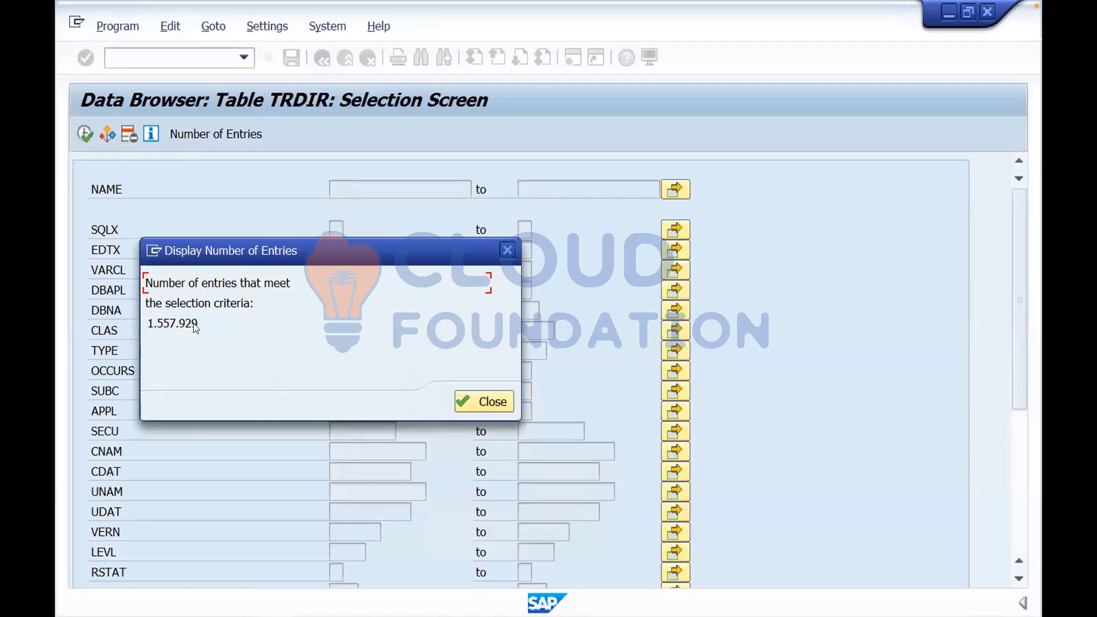
click(508, 251)
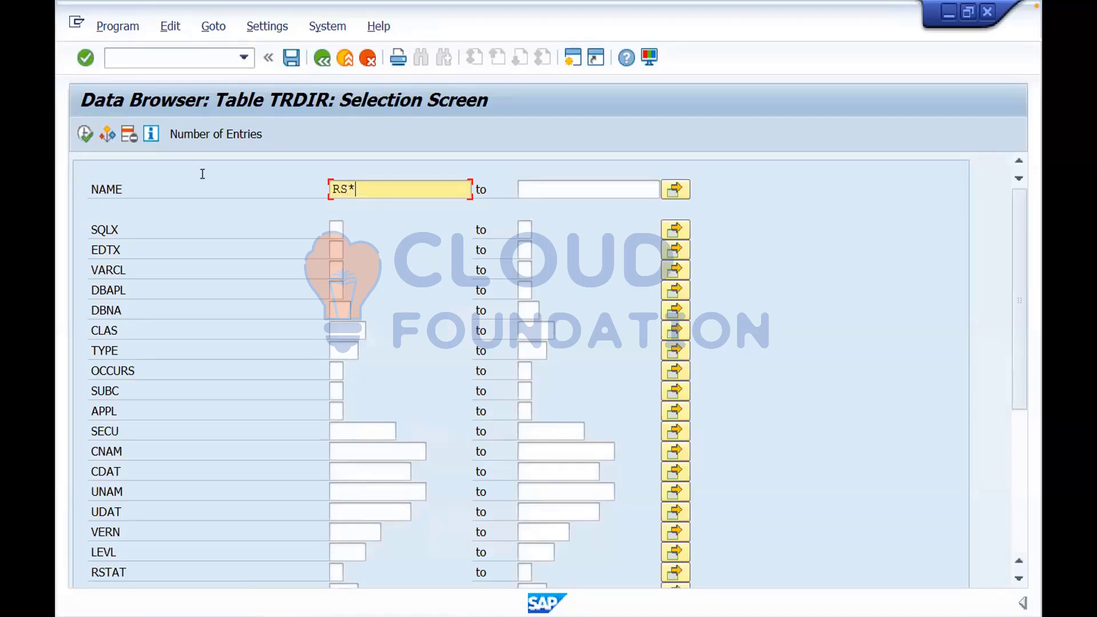
Step: Execute the RS* selection and scroll through the 500 listed TRDIR entries, returning to the top
click(84, 134)
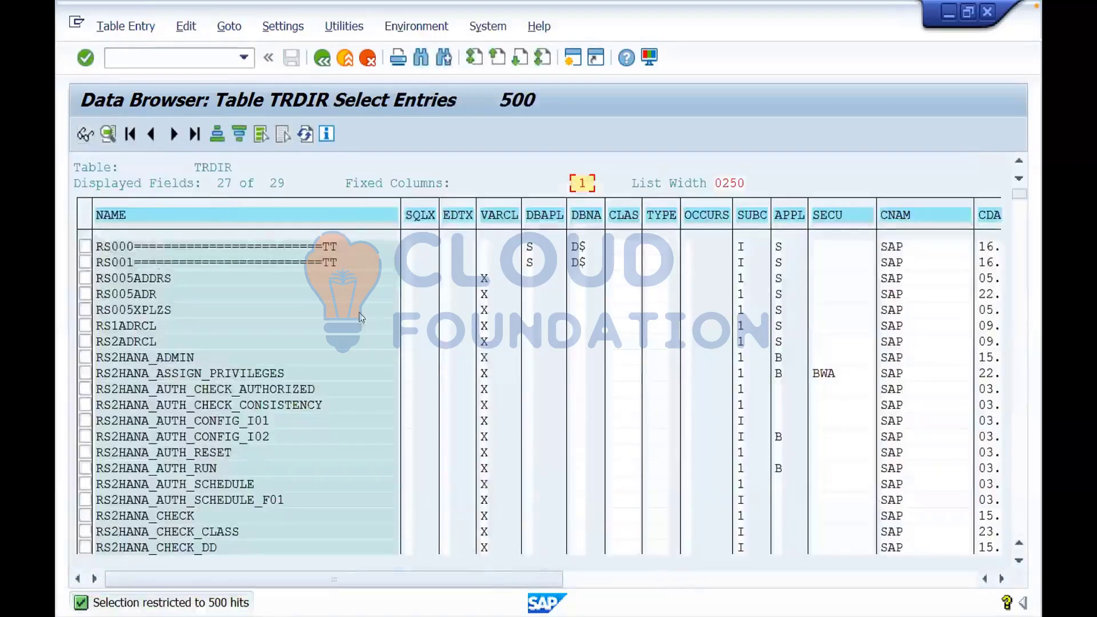
click(1022, 209)
scroll(1023, 227, down, 5)
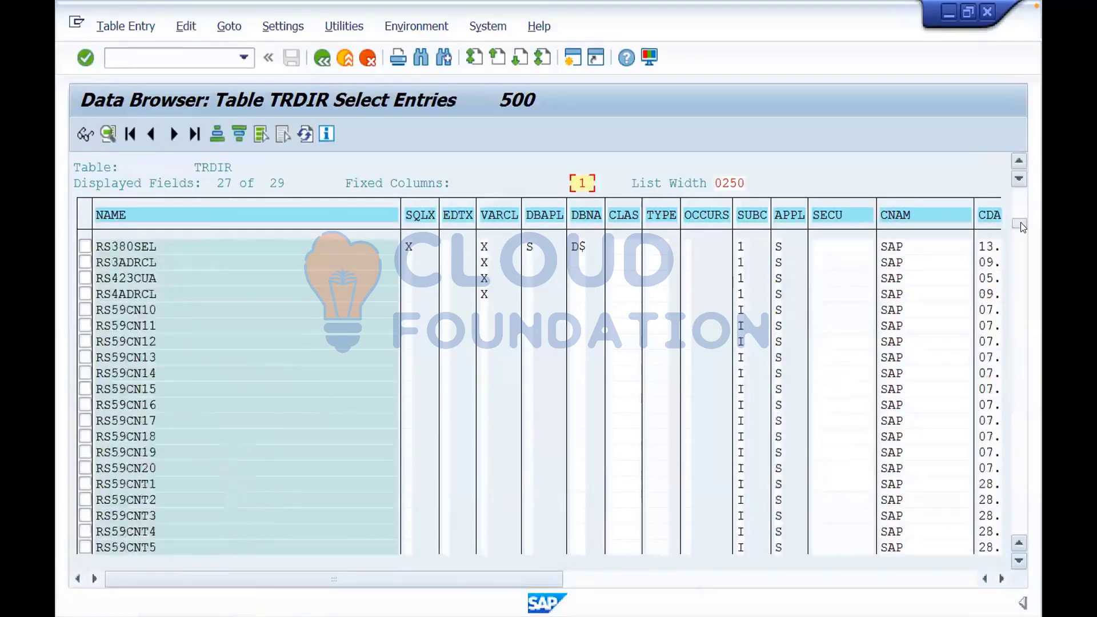
drag(1022, 228, 1021, 193)
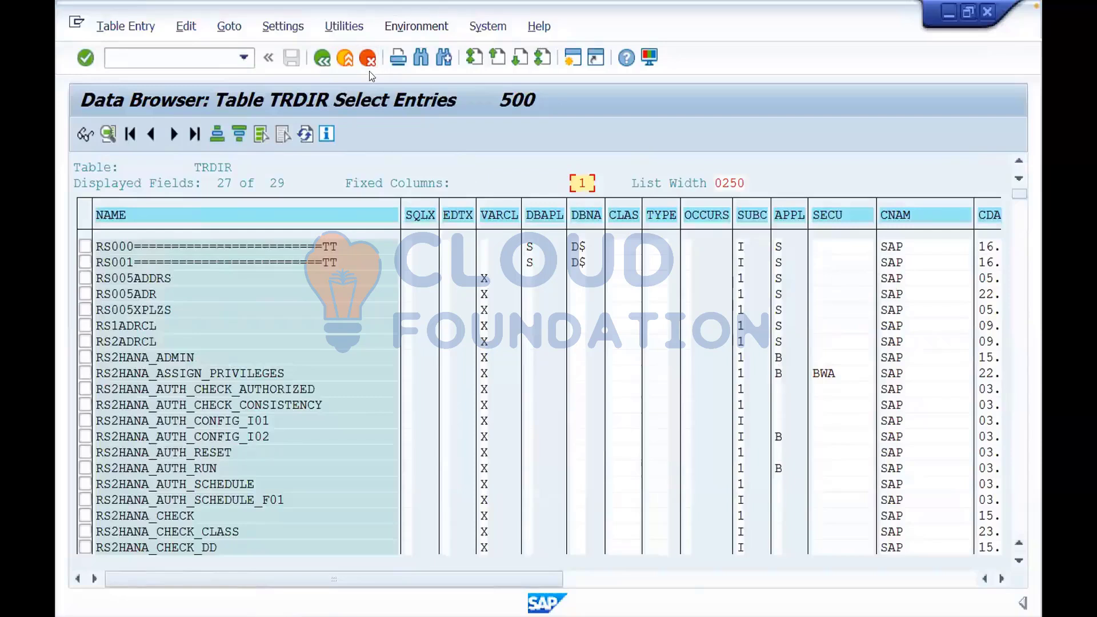
Step: Browse the Utilities, Settings, Edit, Table Entry and Environment menus, reaching System > List > Save > Local File
click(890, 128)
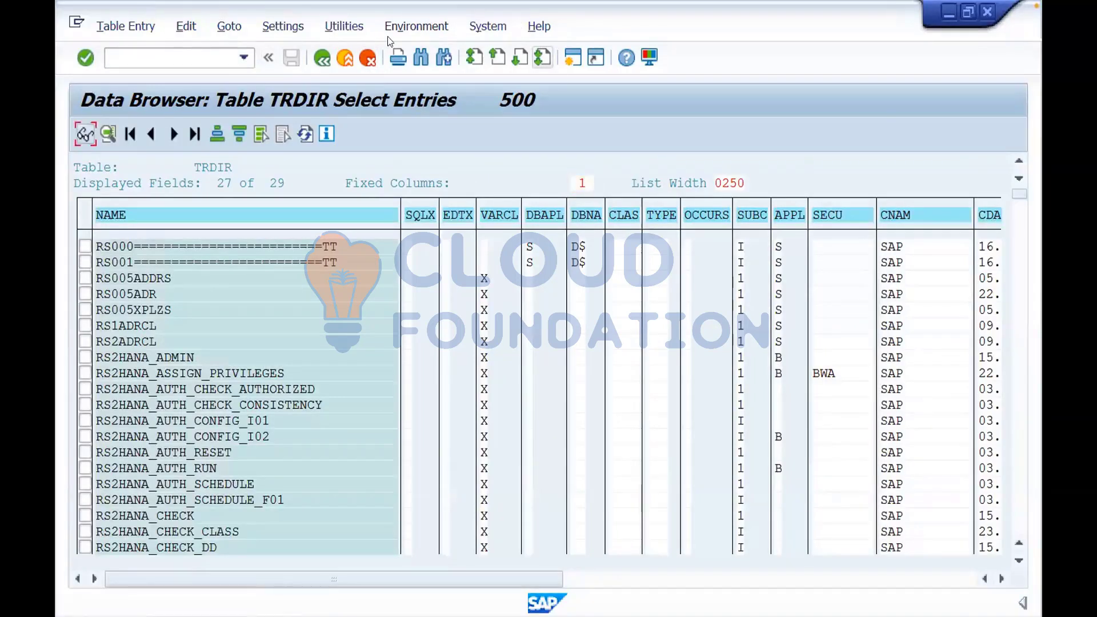
click(338, 28)
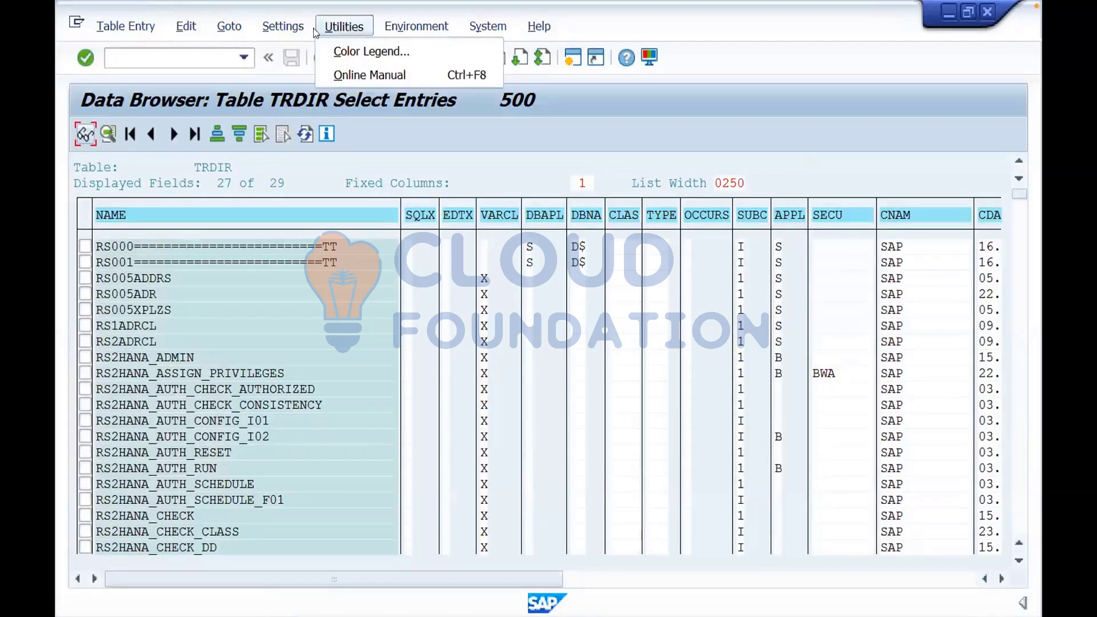
mouse_move(291, 29)
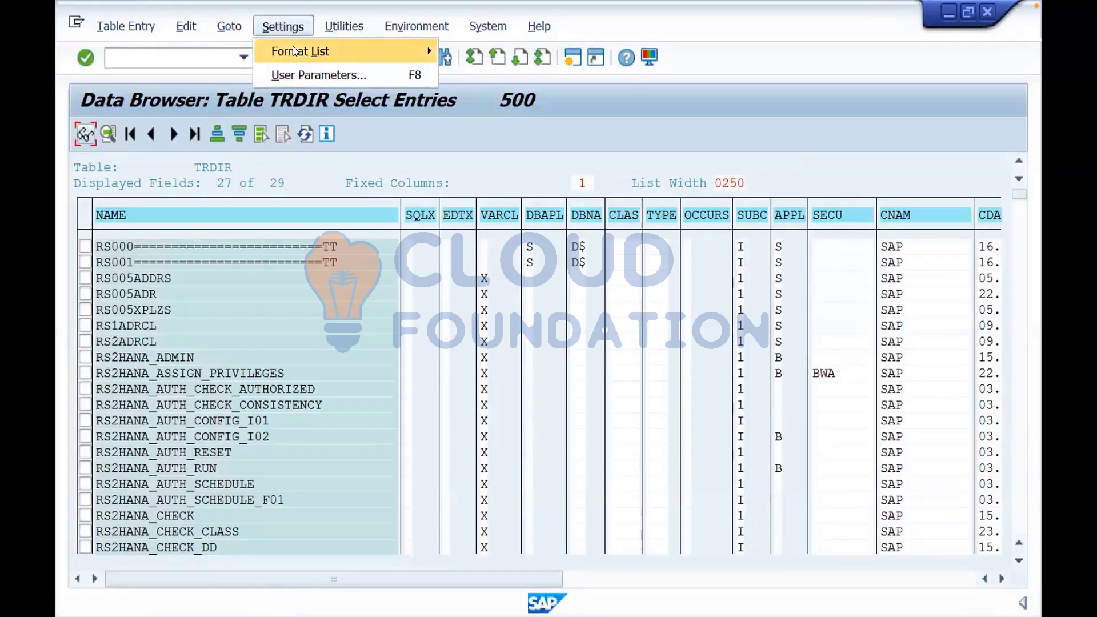
mouse_move(297, 51)
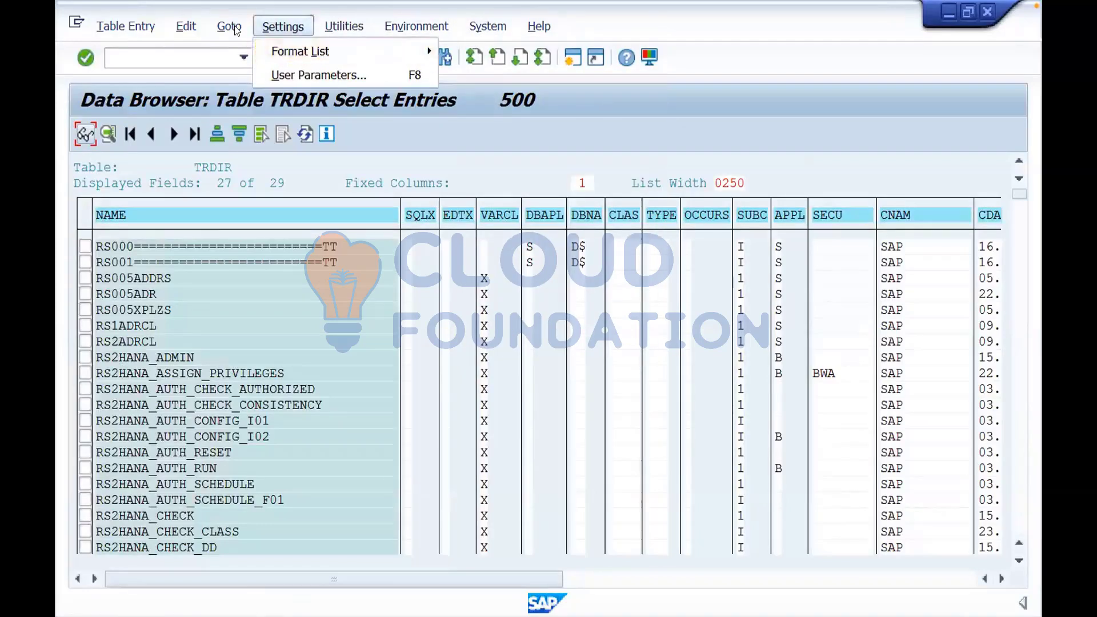
mouse_move(236, 30)
mouse_move(190, 31)
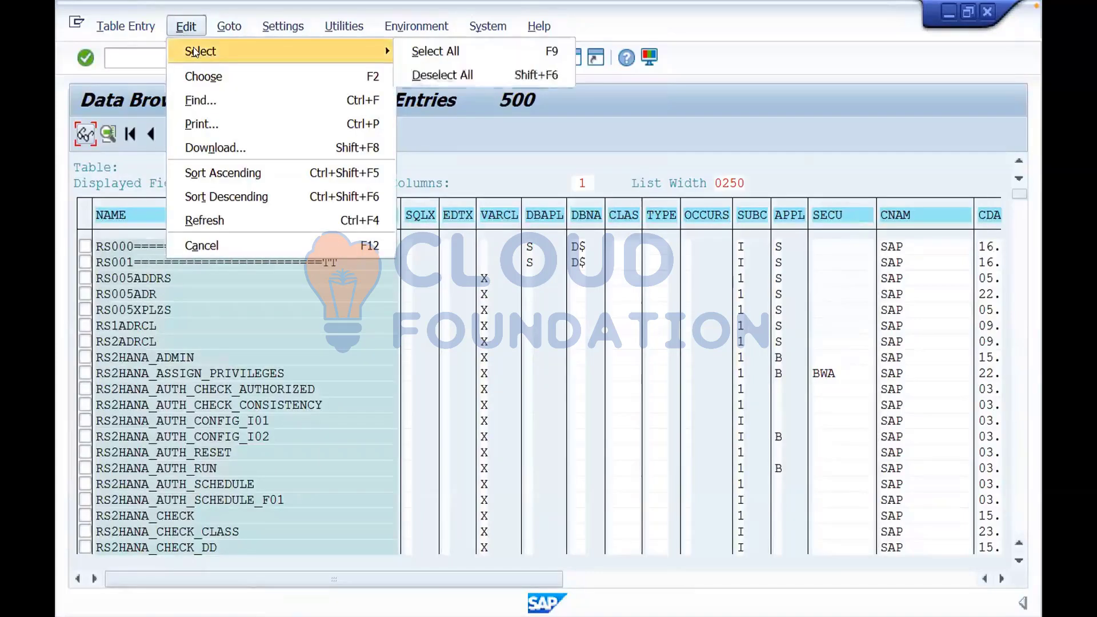
mouse_move(134, 31)
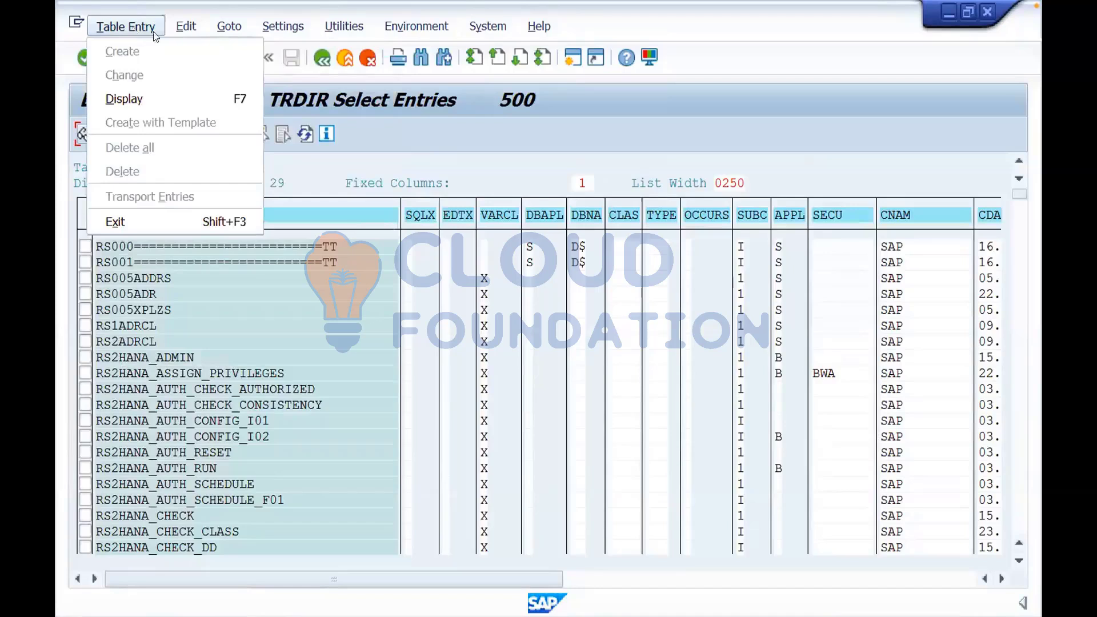
mouse_move(438, 29)
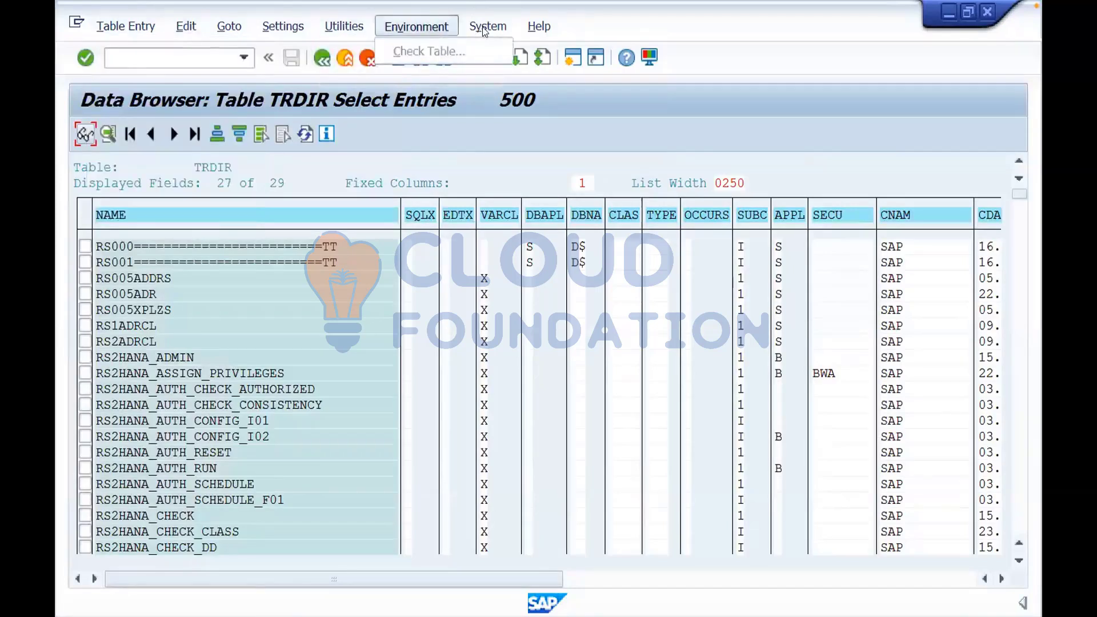
mouse_move(484, 32)
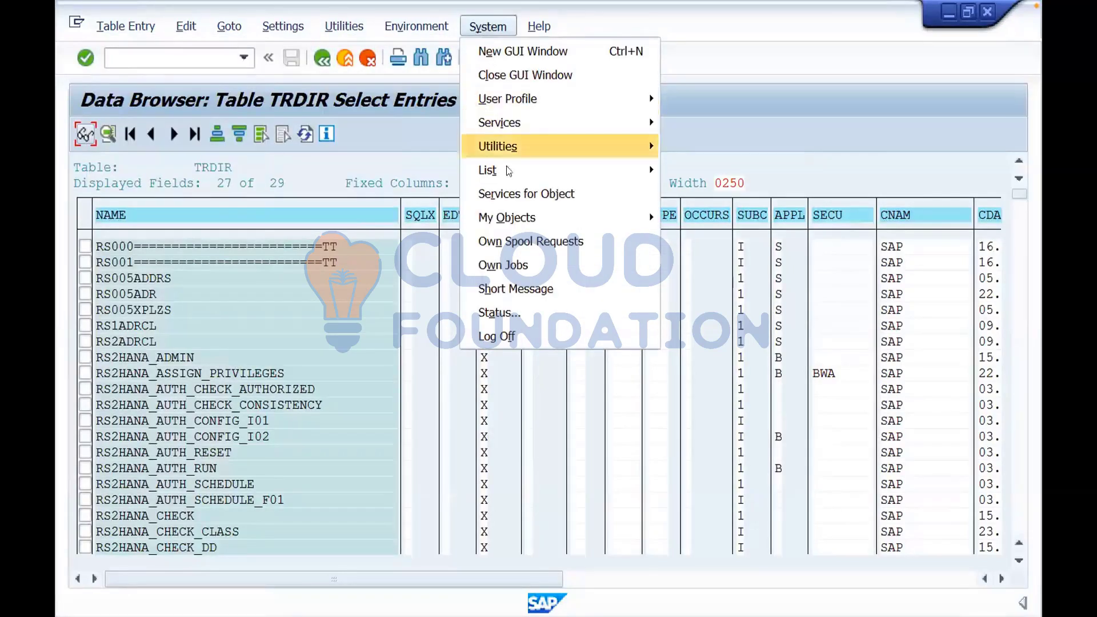
mouse_move(506, 174)
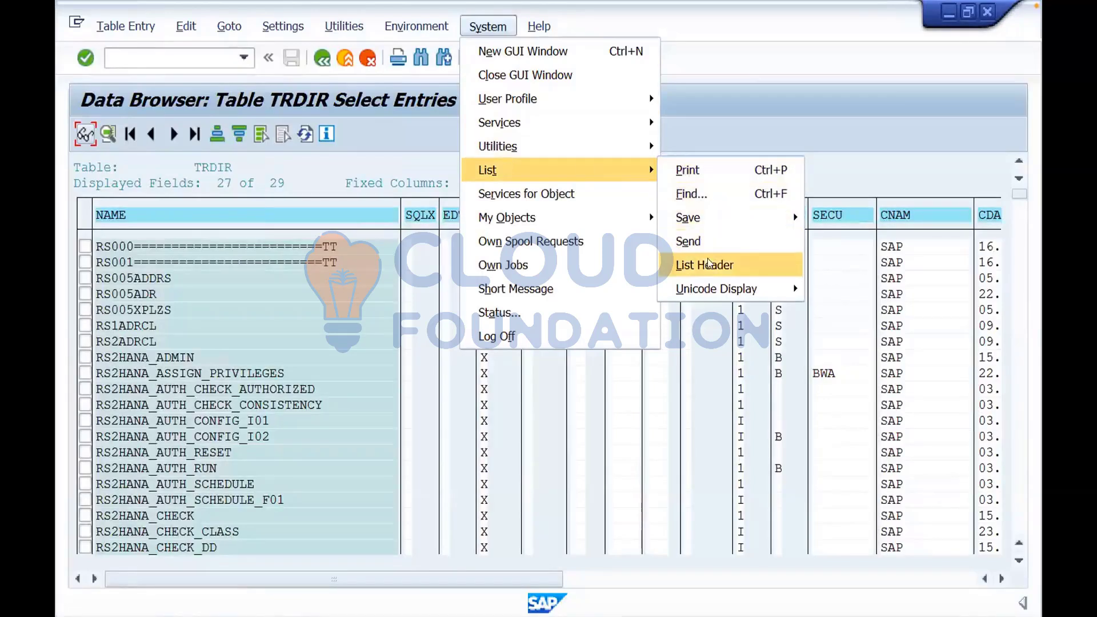
mouse_move(706, 219)
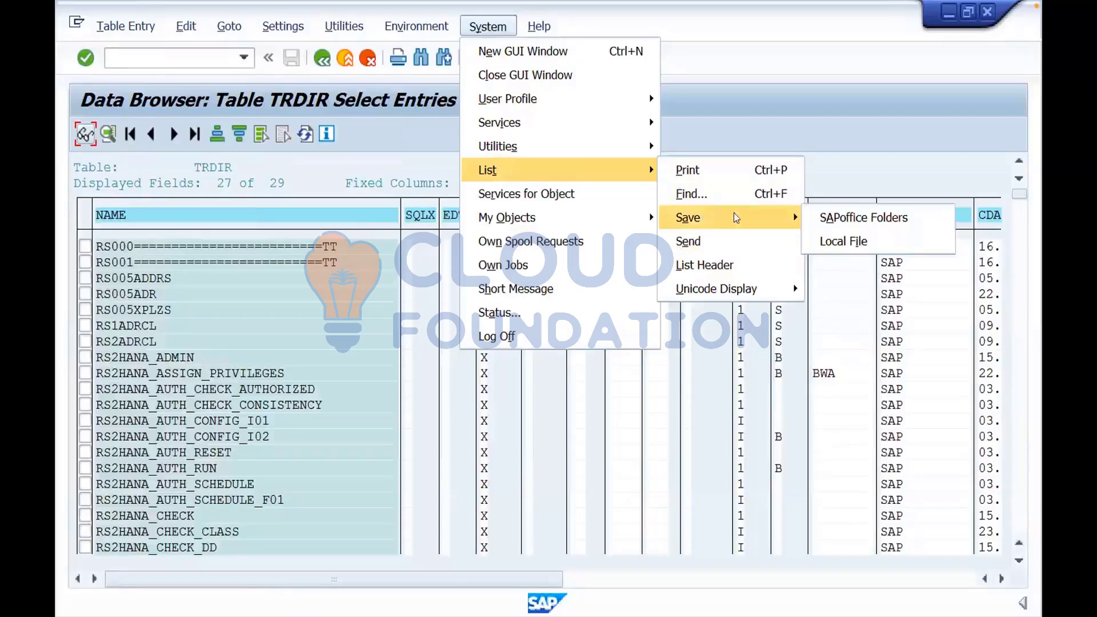
Step: Start saving the TRDIR list as an unconverted local file, cancel the file dialog, and go back
click(838, 242)
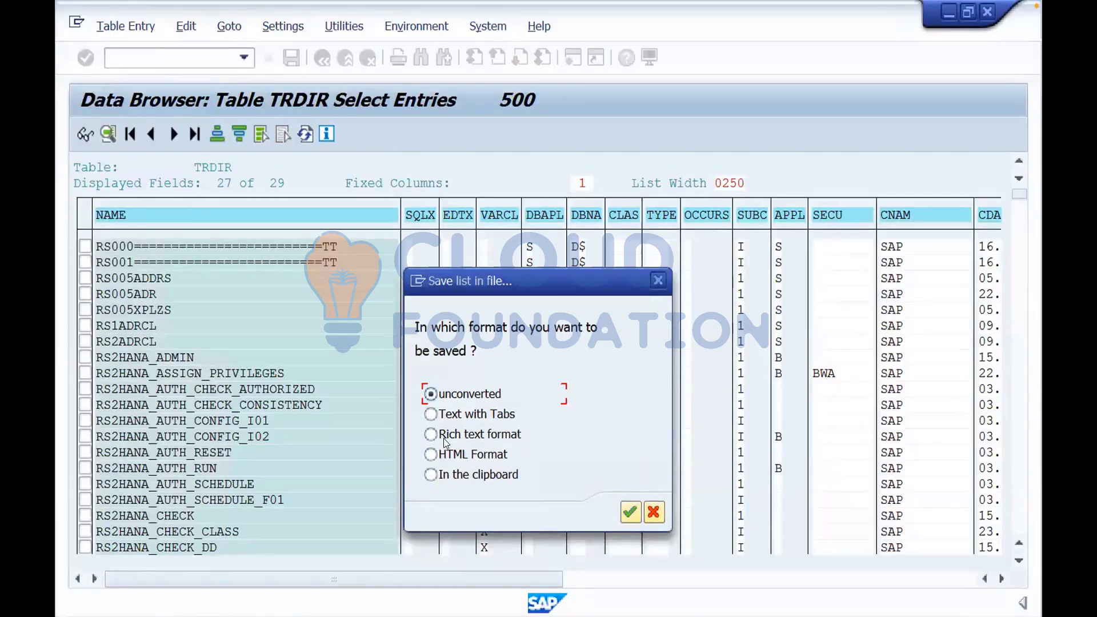
click(630, 512)
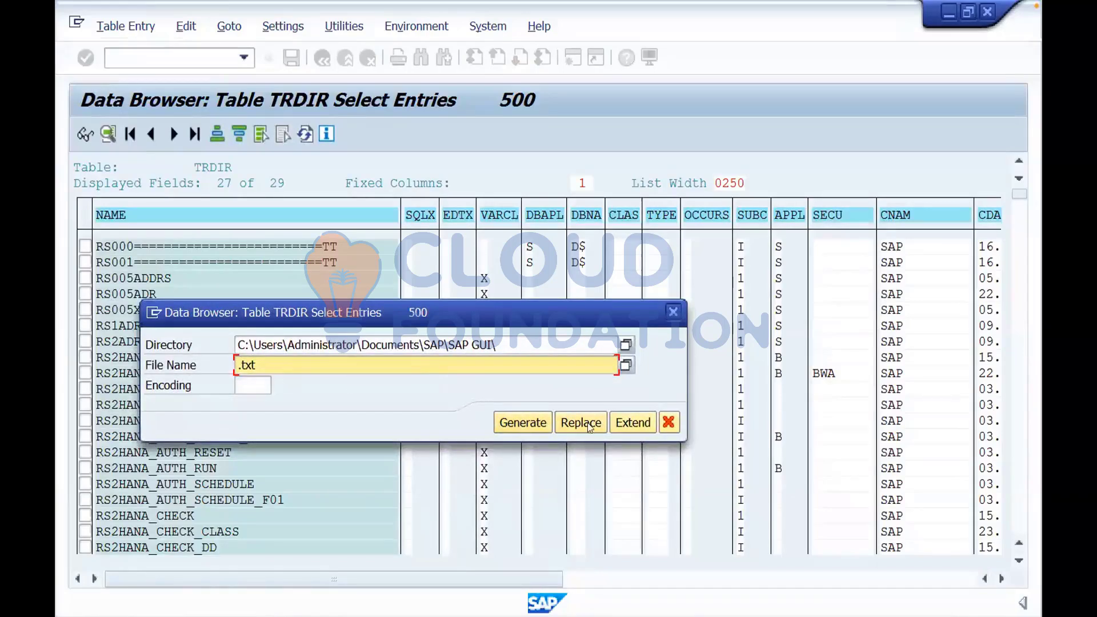
click(674, 312)
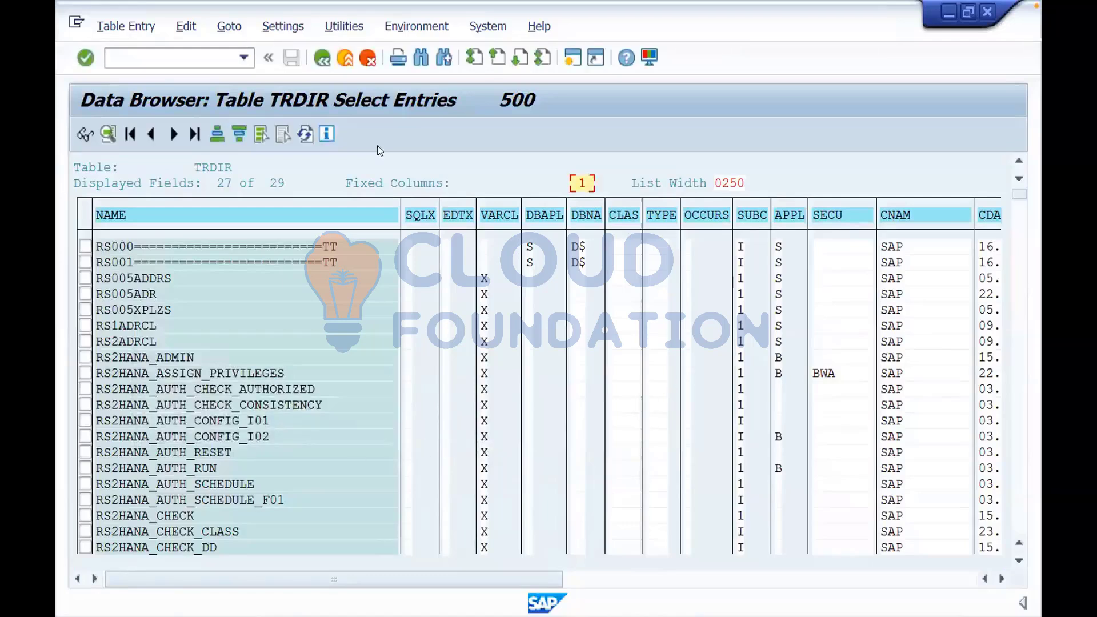
click(320, 58)
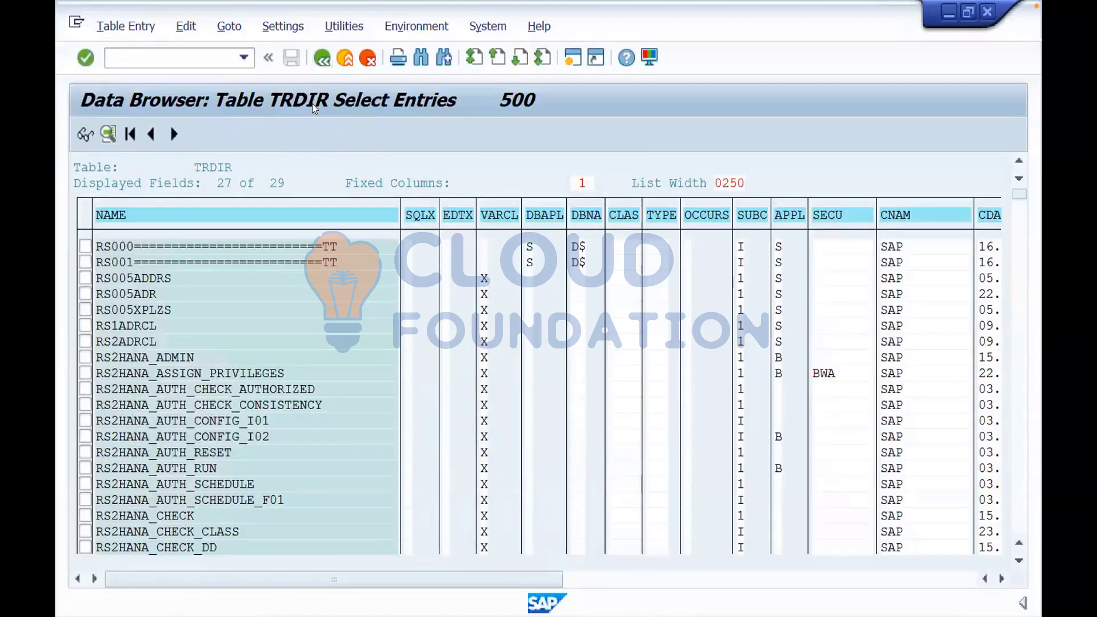
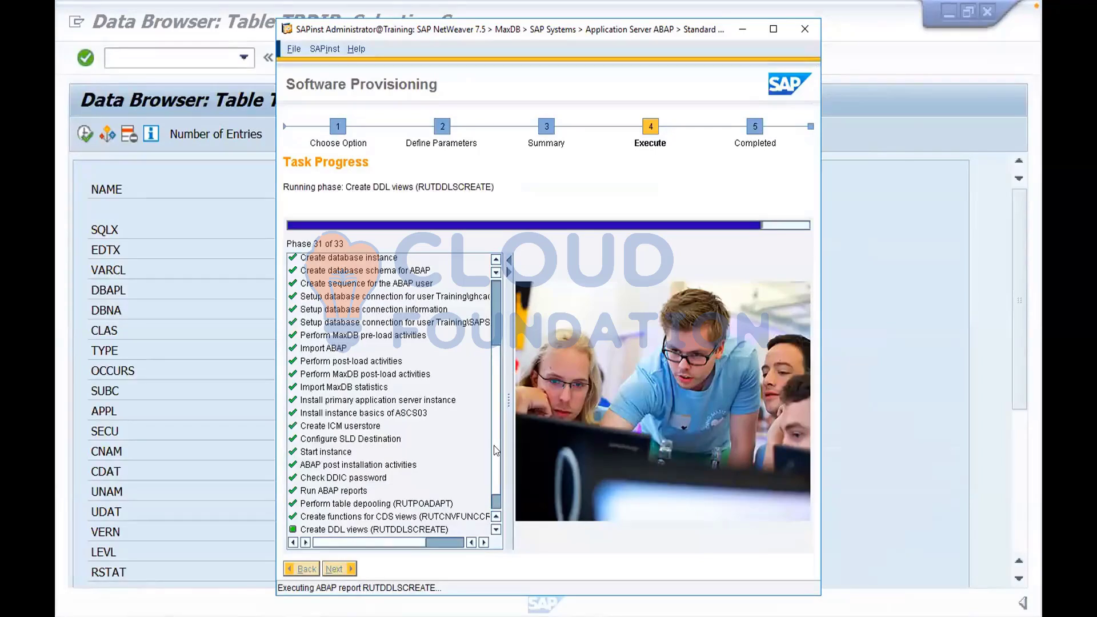
Step: Follow the MaxDB installation's task list to phase 31 of 33, Create DDL views (RUTDDLSCREATE)
scroll(496, 475, down, 1)
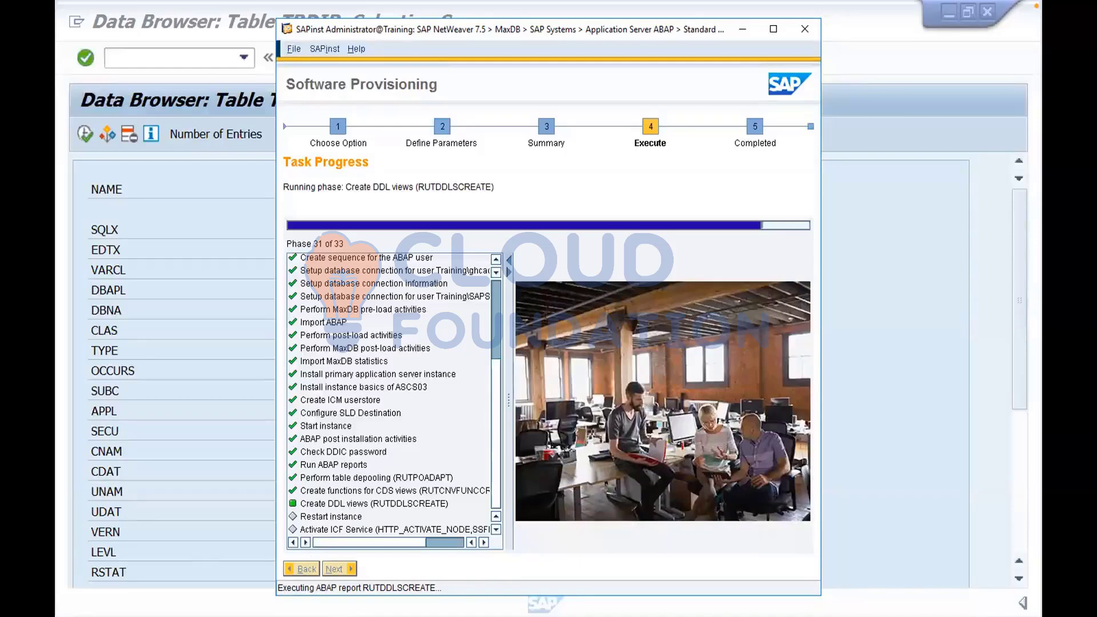
click(231, 572)
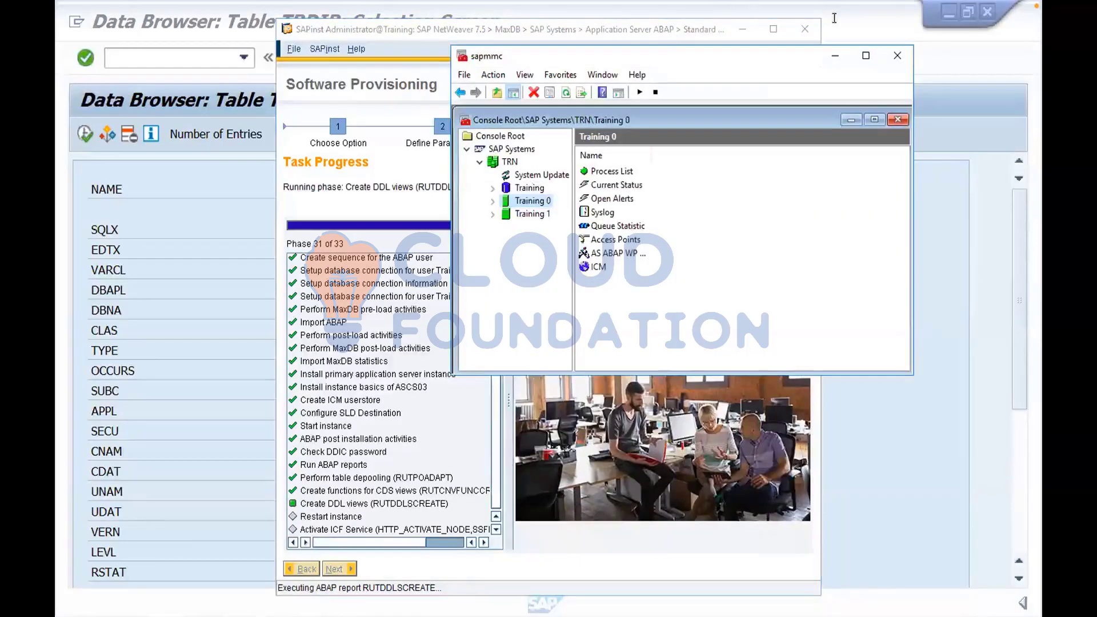
click(865, 55)
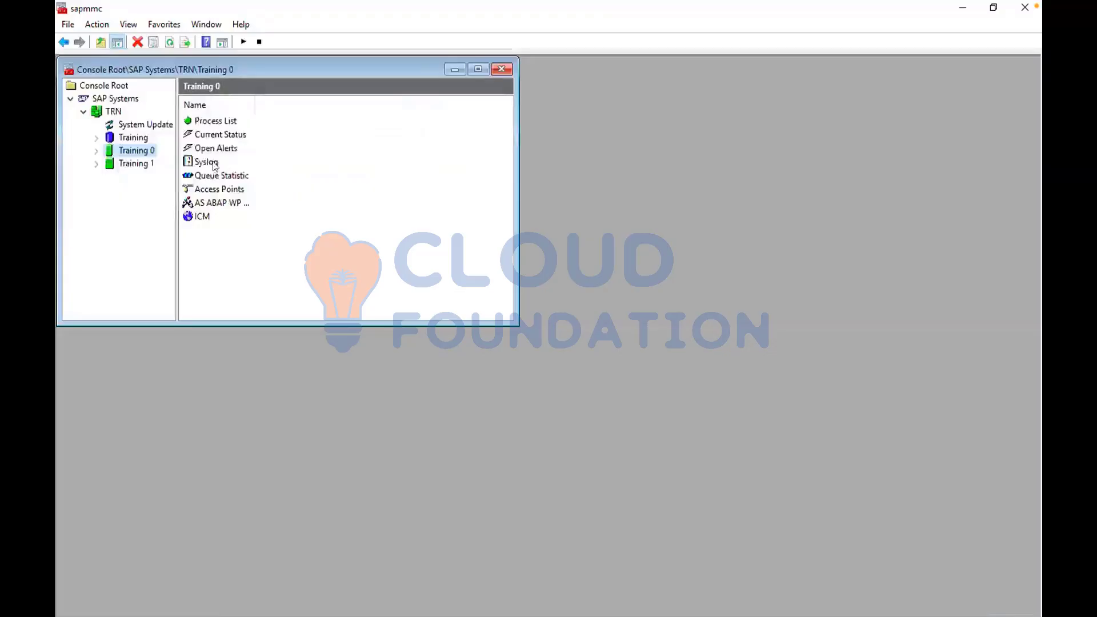
click(478, 69)
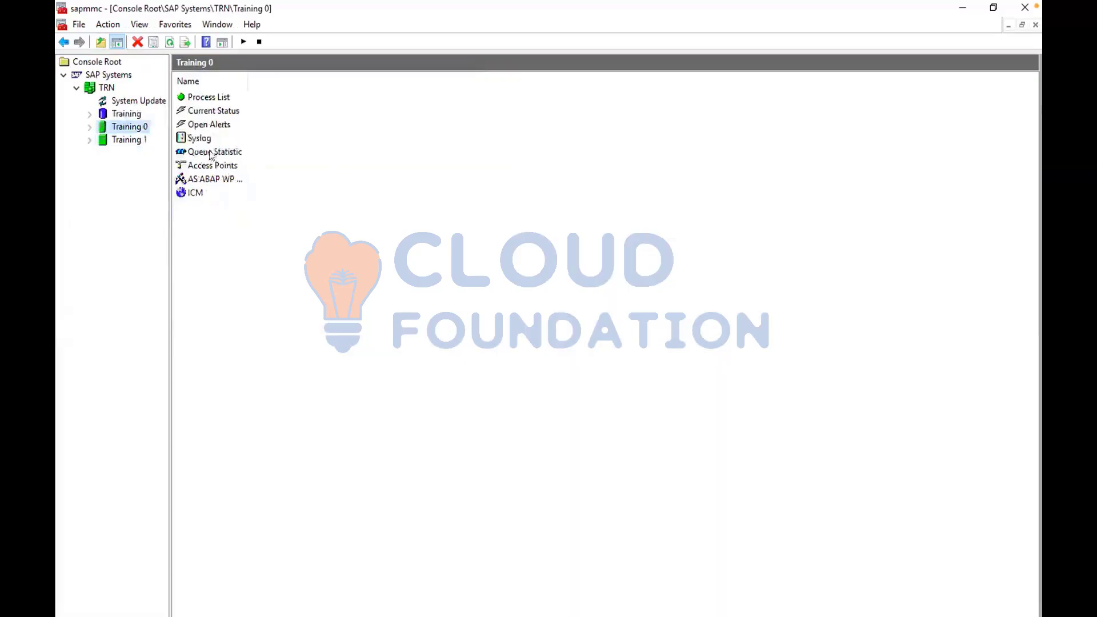
click(104, 89)
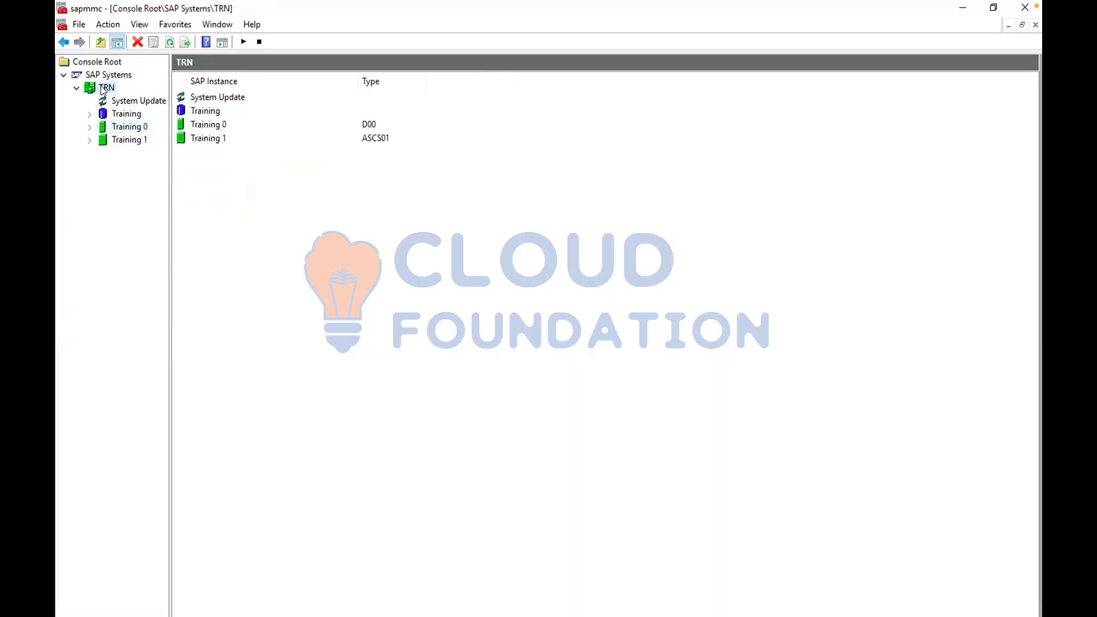
right_click(102, 90)
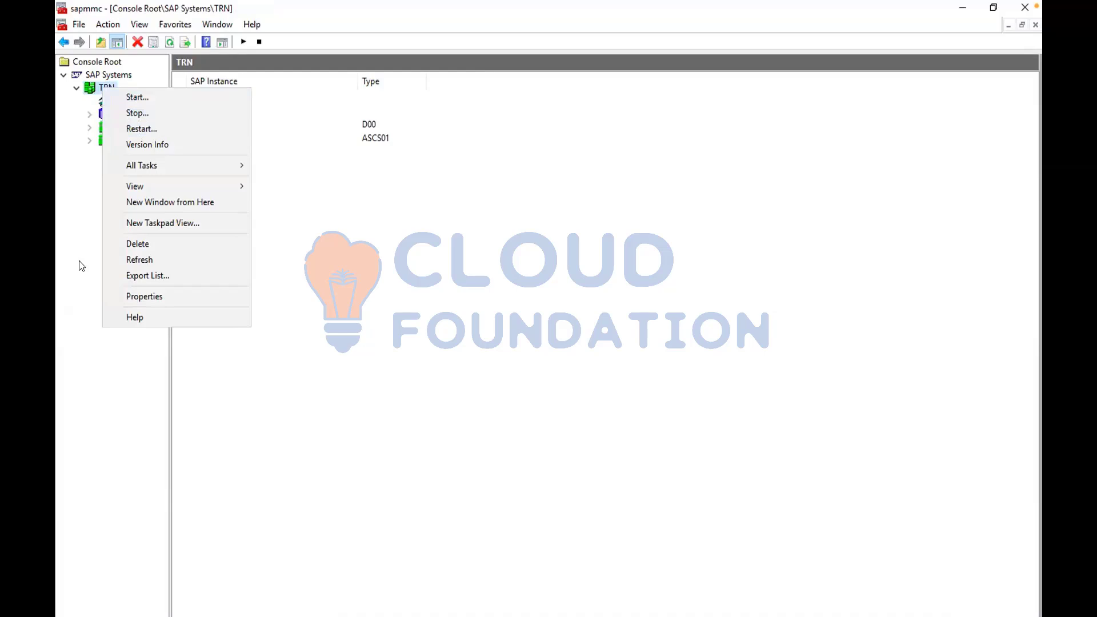
click(73, 212)
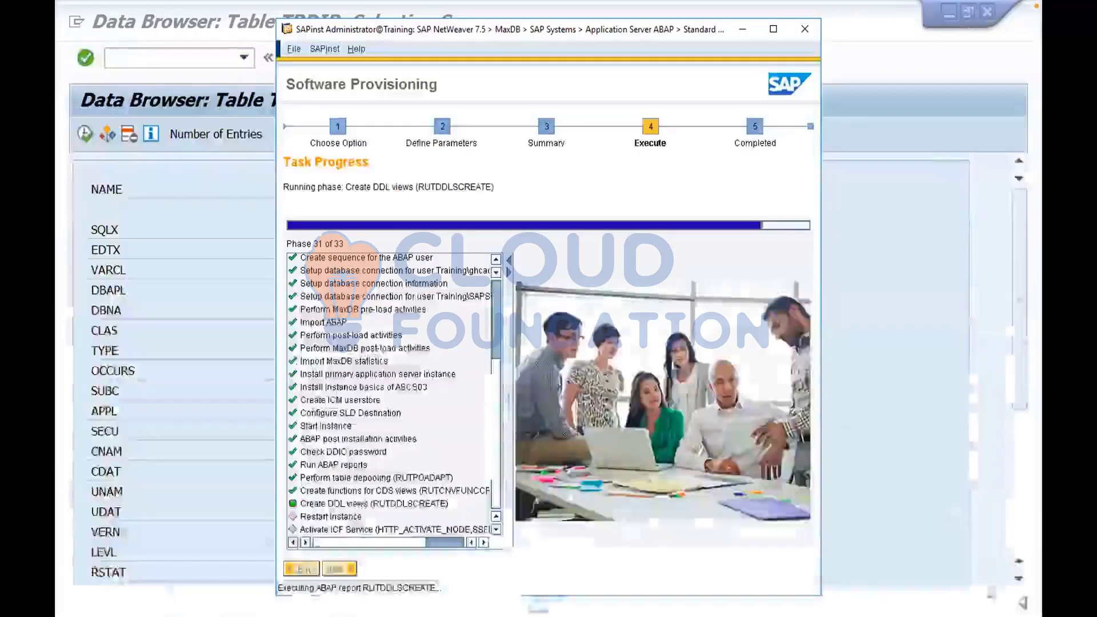
Step: Return from the TRDIR data browser to SAP Easy Access and start transaction SM02
click(981, 566)
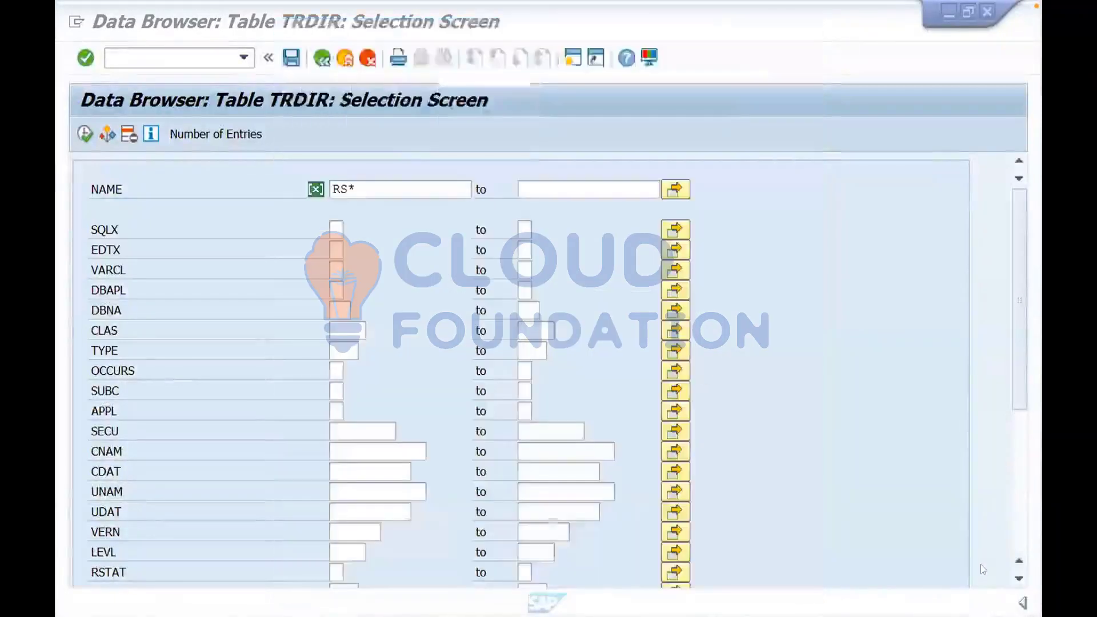
click(323, 59)
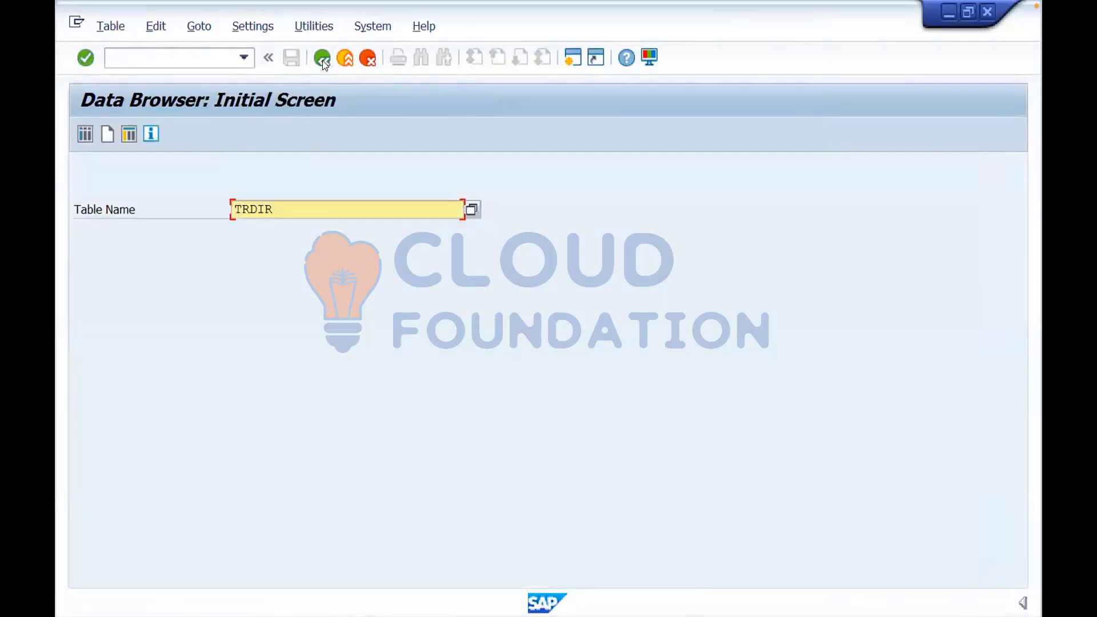
click(323, 59)
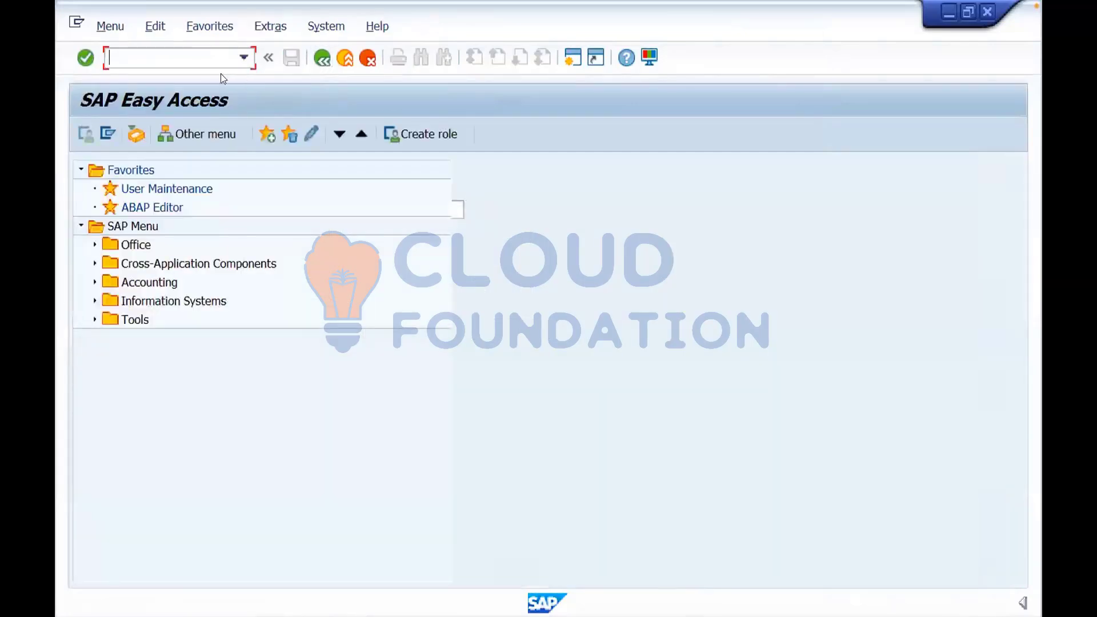
text(sm02)
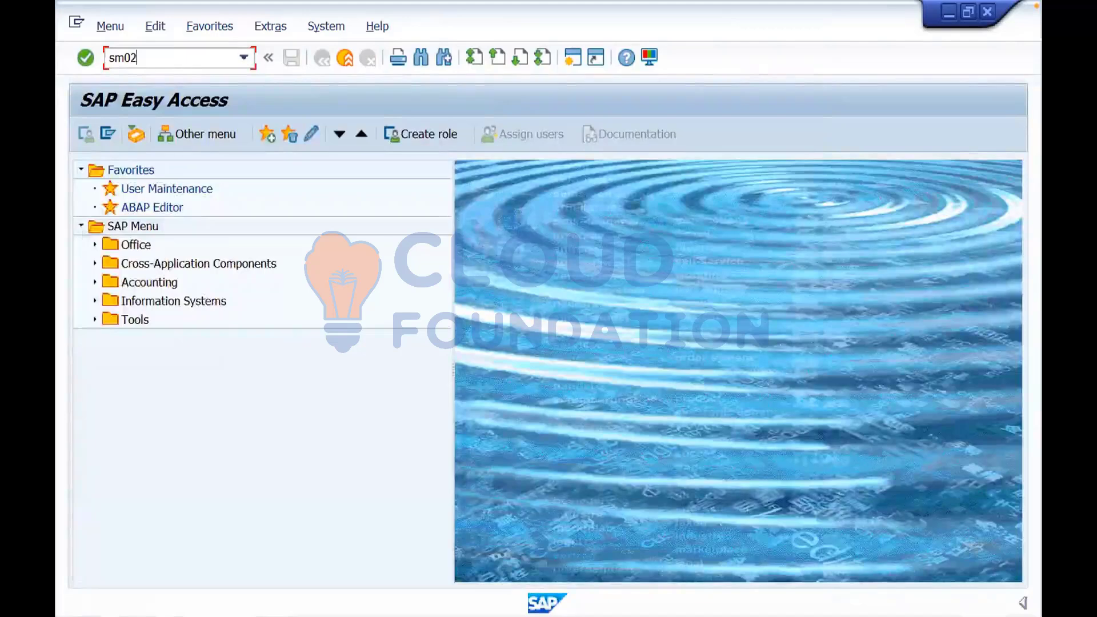
key(Return)
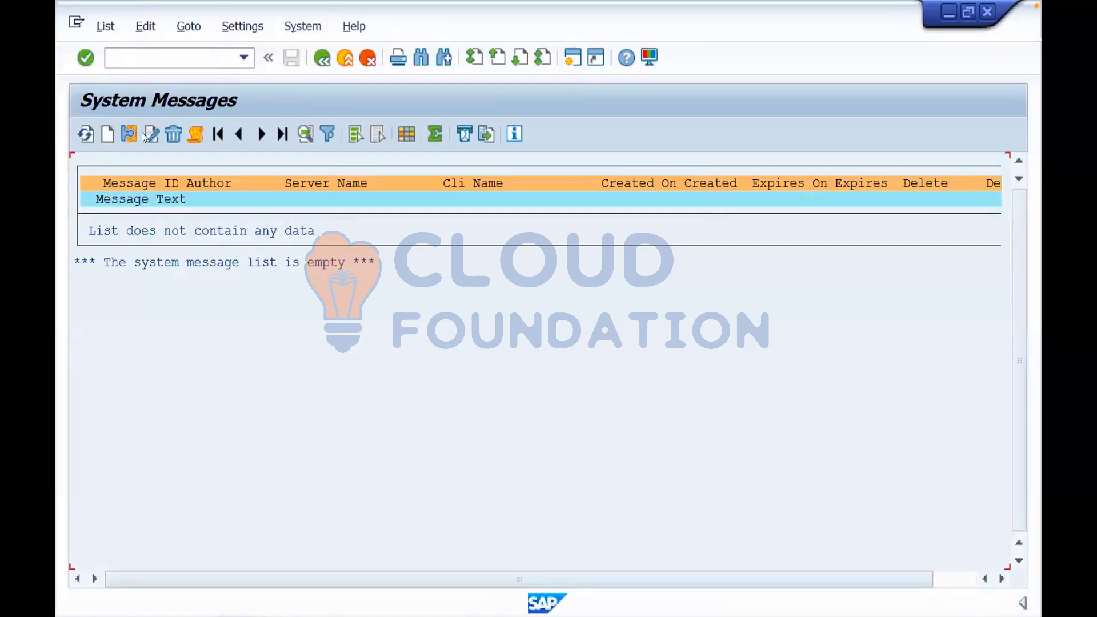
Step: Create and save the system message 'Hi Friends, we are shutting down system in next 20 minutes.'
click(106, 134)
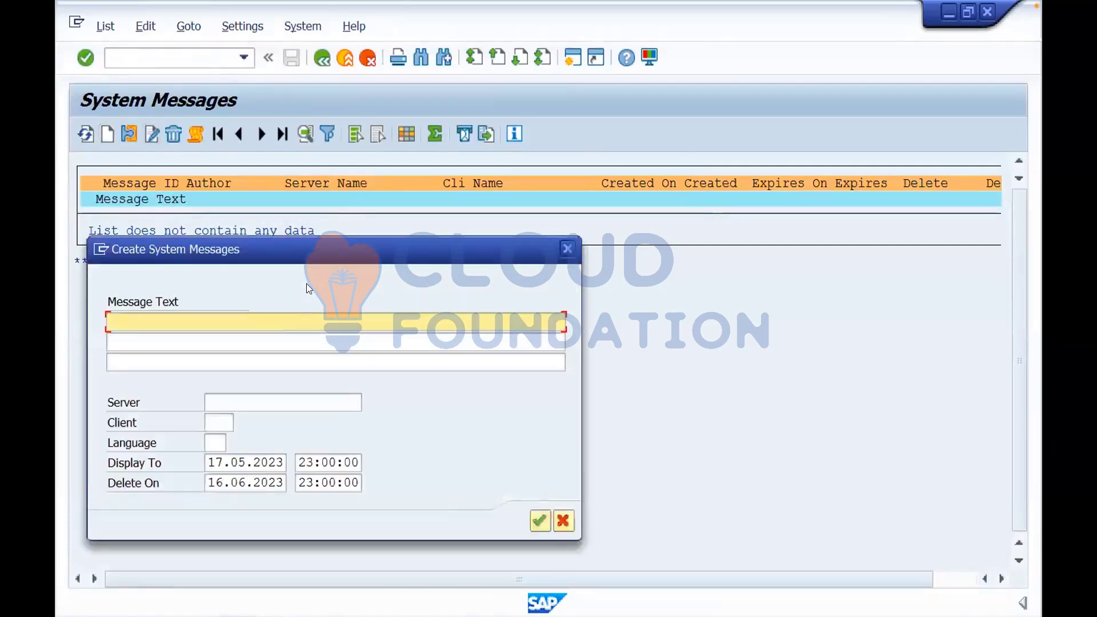
text(Hi)
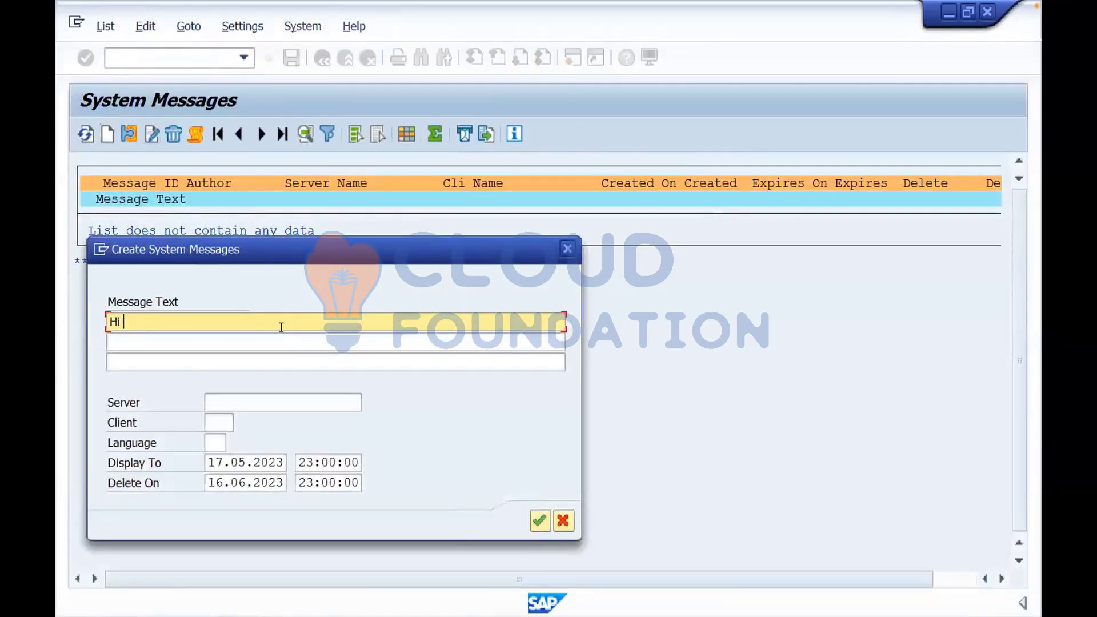
text( Friends, we are shu)
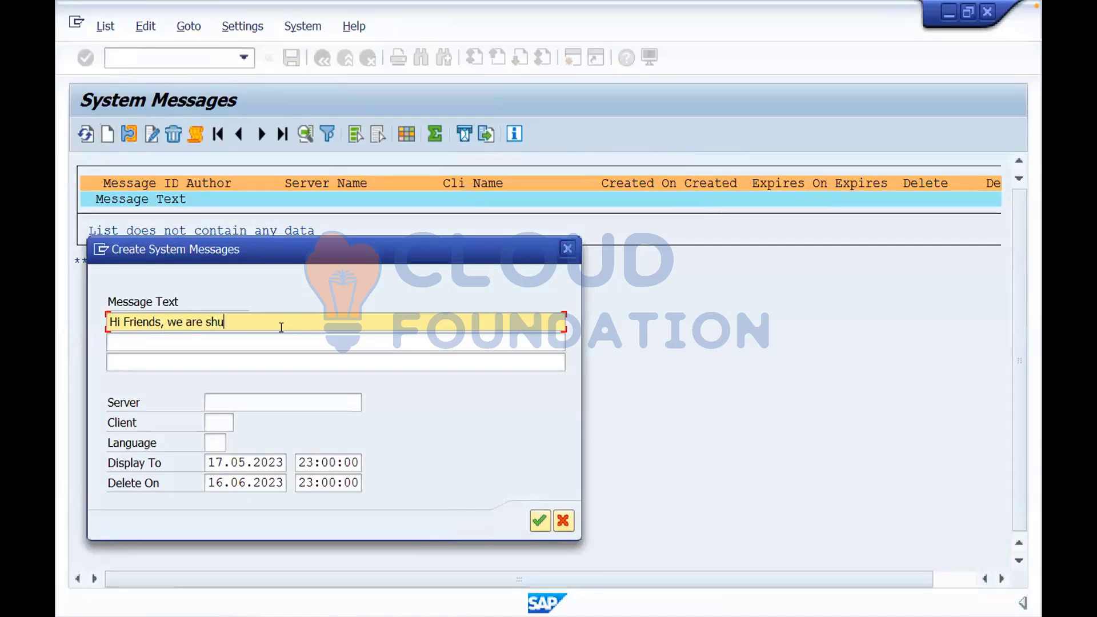
text(tting down system i)
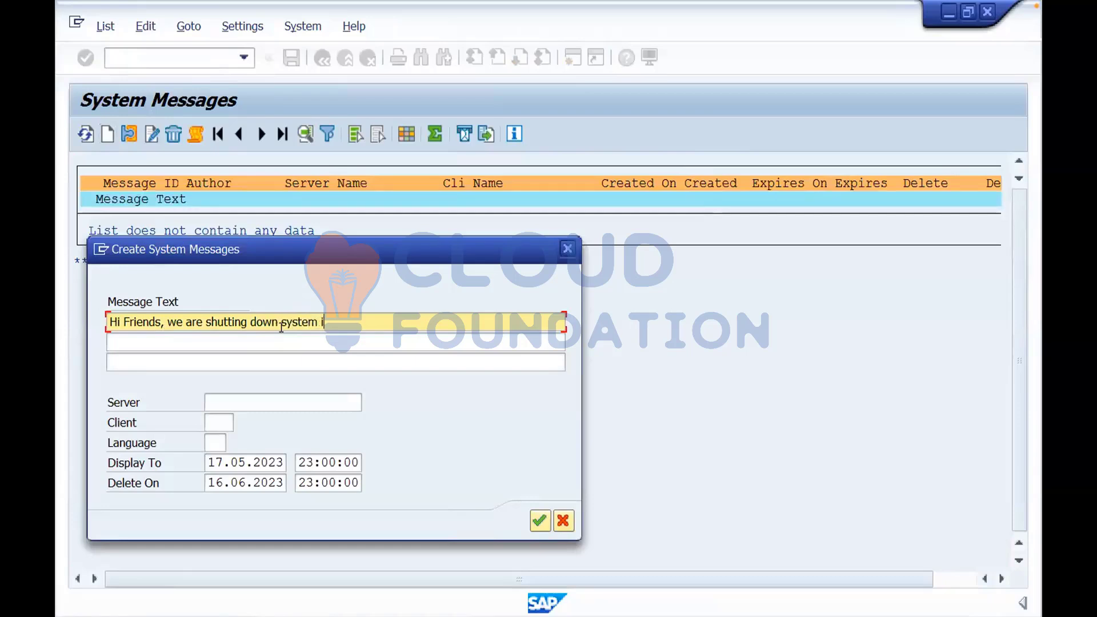
text(n next 20 minutes a)
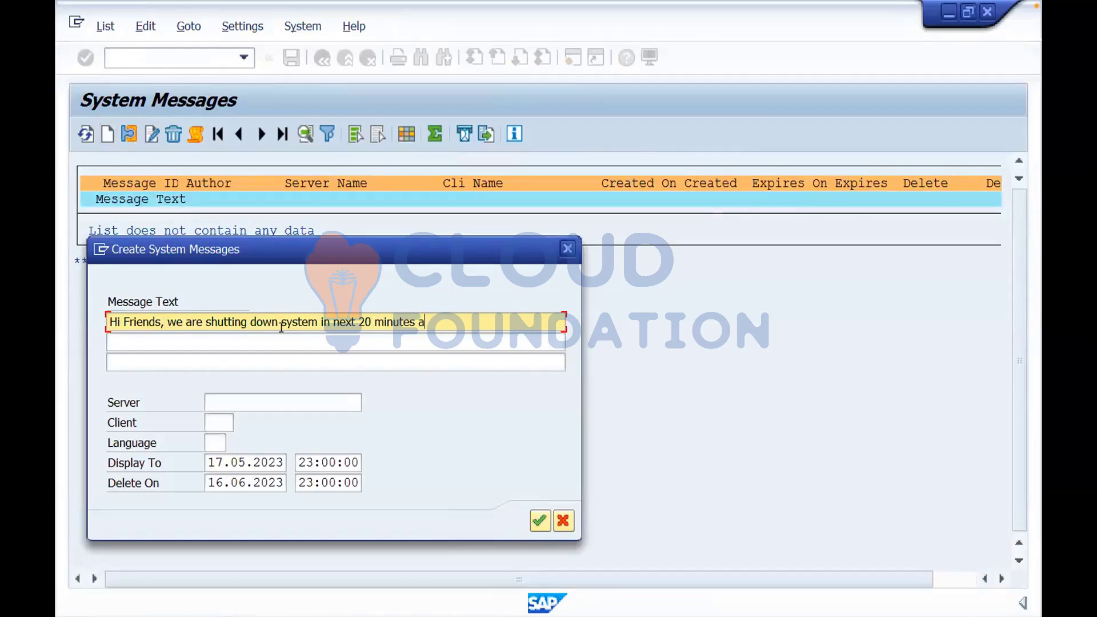
key(BackSpace)
text(1)
key(BackSpace)
text(.)
click(538, 515)
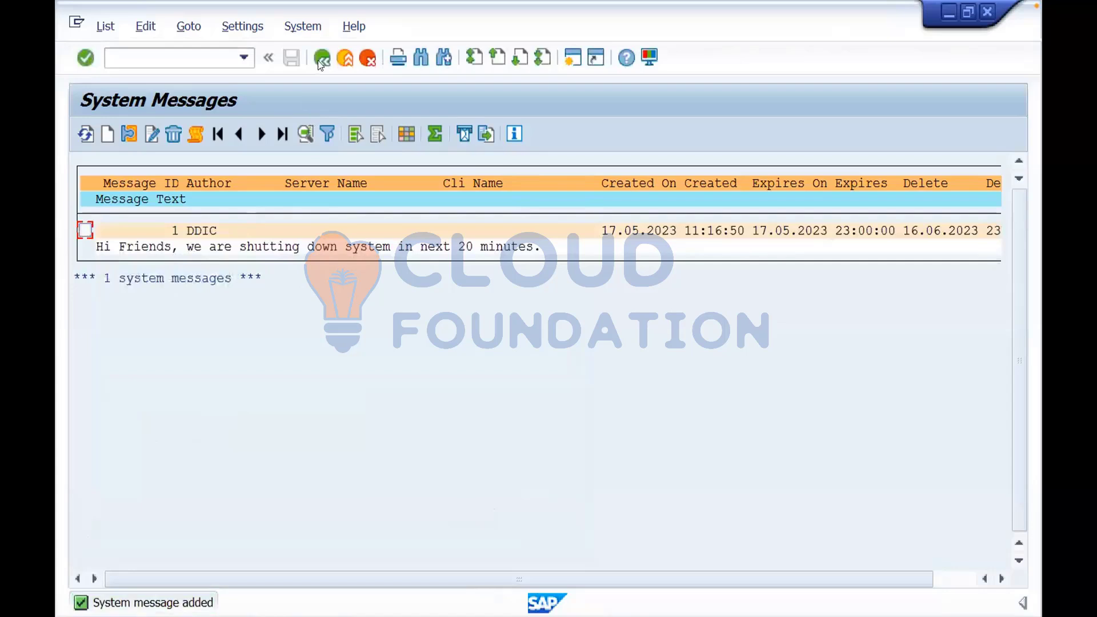
Step: Read the shutdown popup and the 'Message Received.' reply, then dismiss them on SAP Easy Access
click(321, 57)
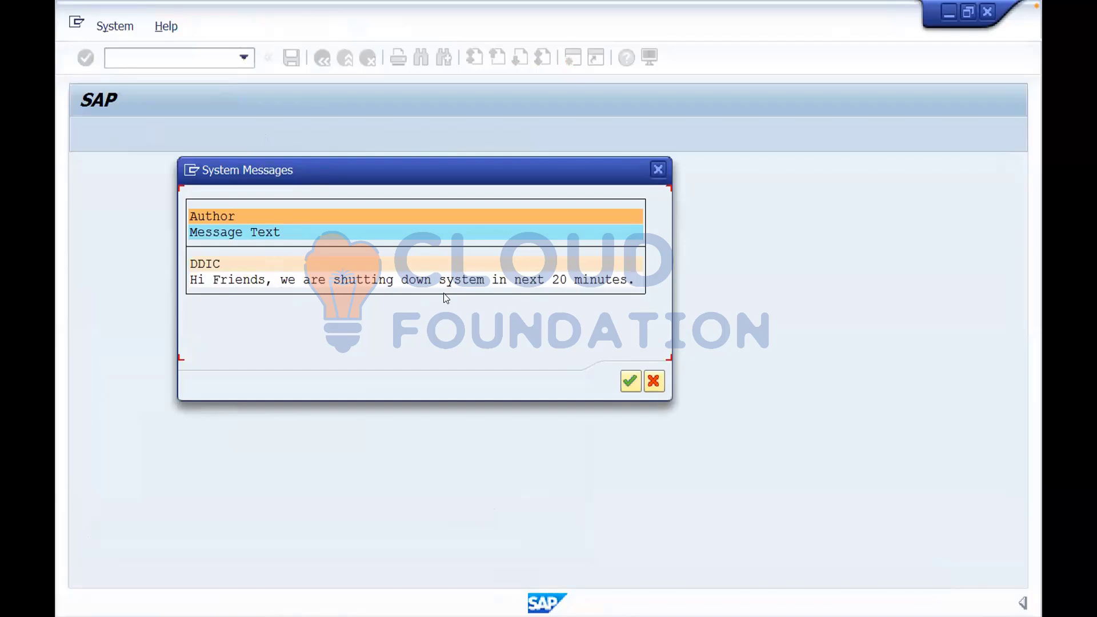
click(658, 170)
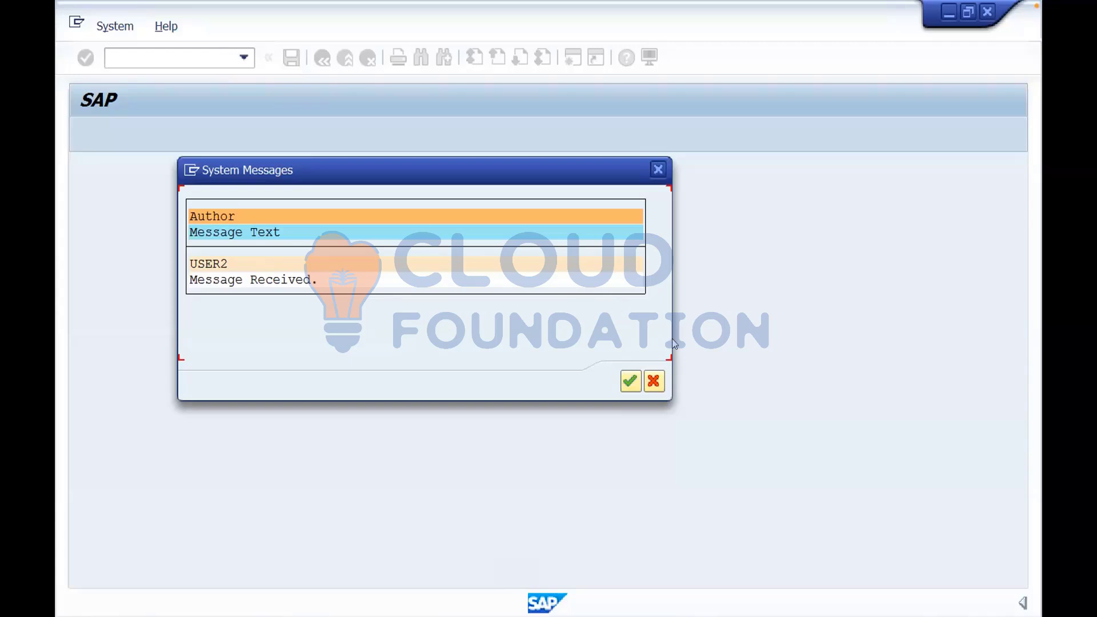
click(654, 382)
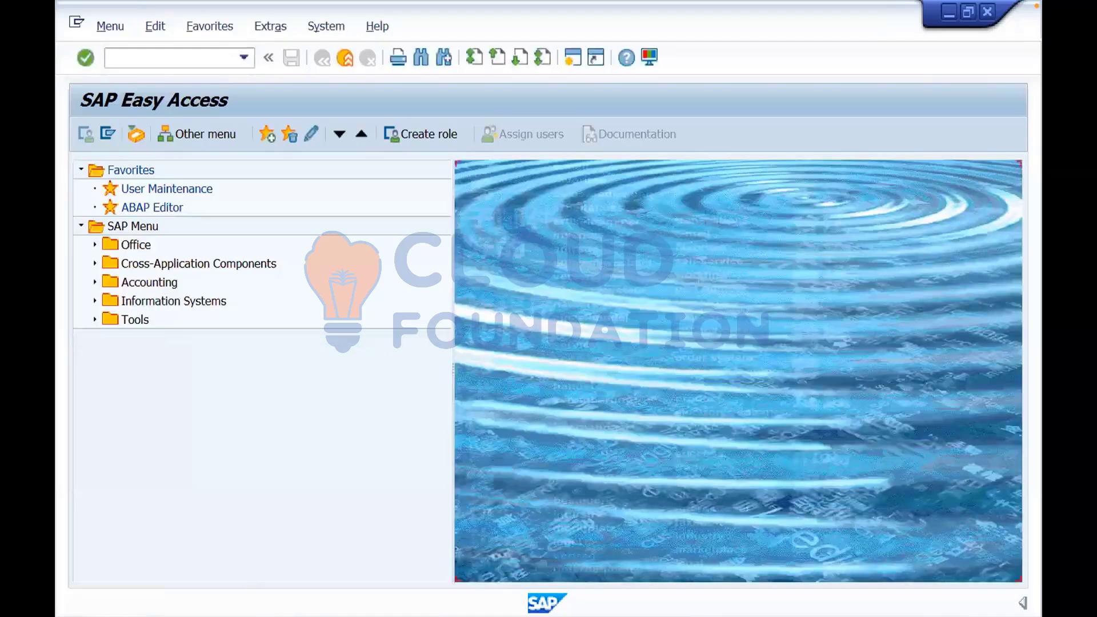
Step: Switch from SAP GUI through SAPinst to the training deck at slide 17, 'Exercise : Login in to SAP GUI'
key(alt+Tab)
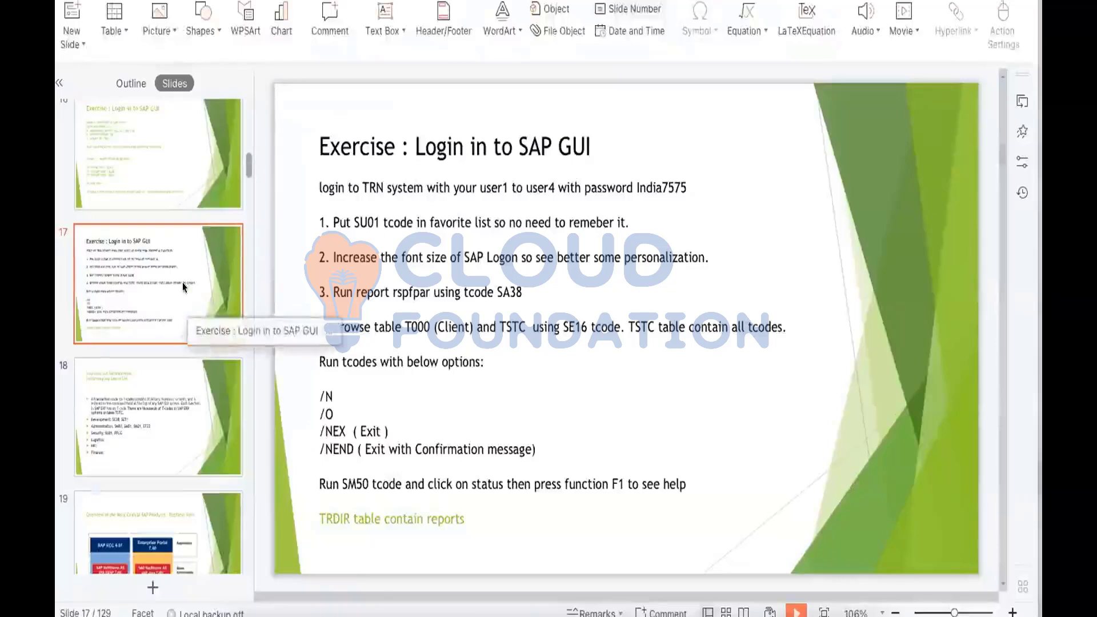
Step: Duplicate slide 17 and retitle the copy 'Exercise : Login in to SAP GHC system'
key(ctrl+d)
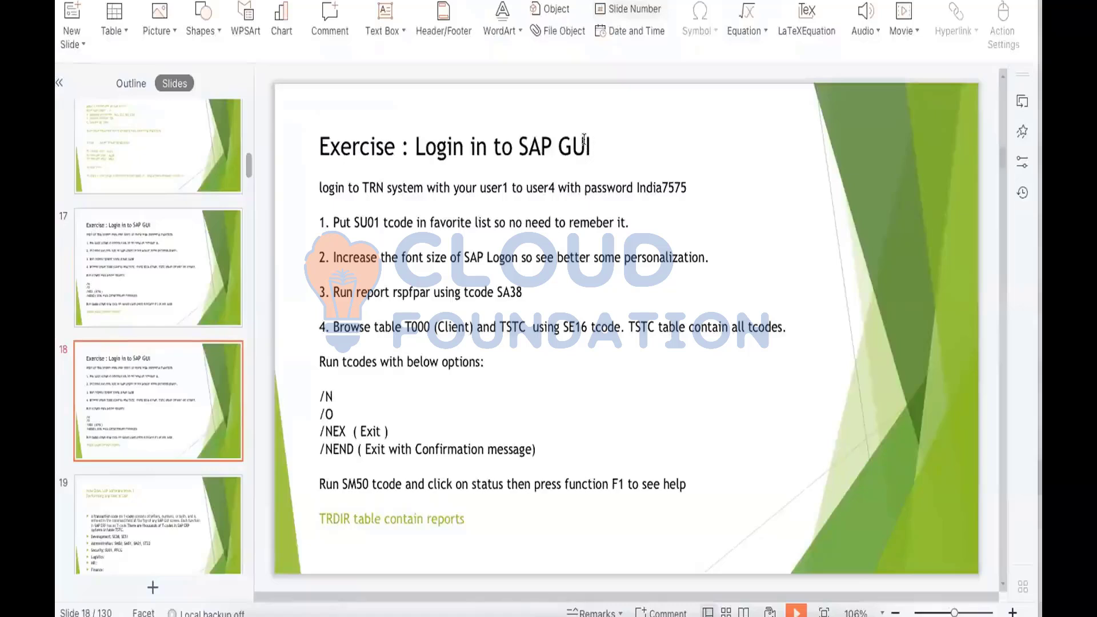
click(519, 147)
drag(519, 147, 541, 146)
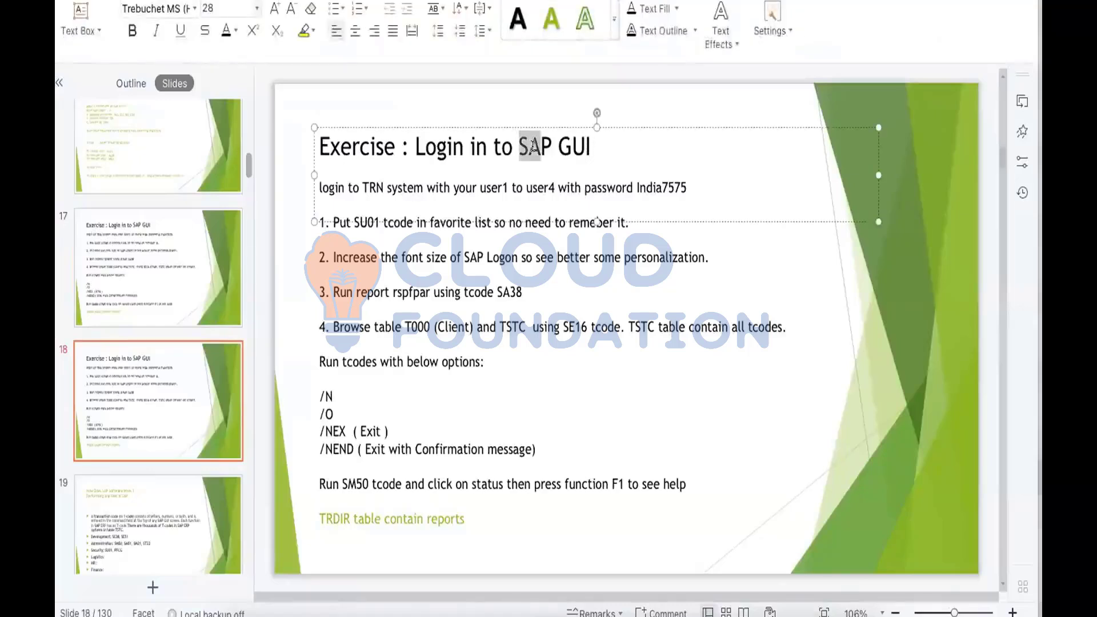
click(588, 143)
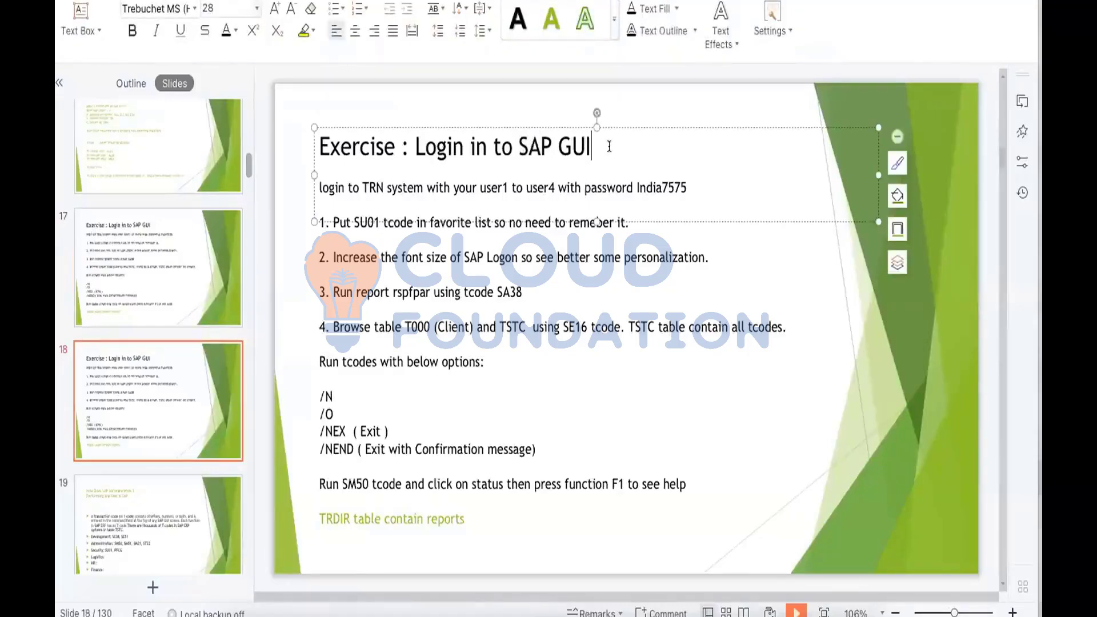
drag(557, 144, 595, 143)
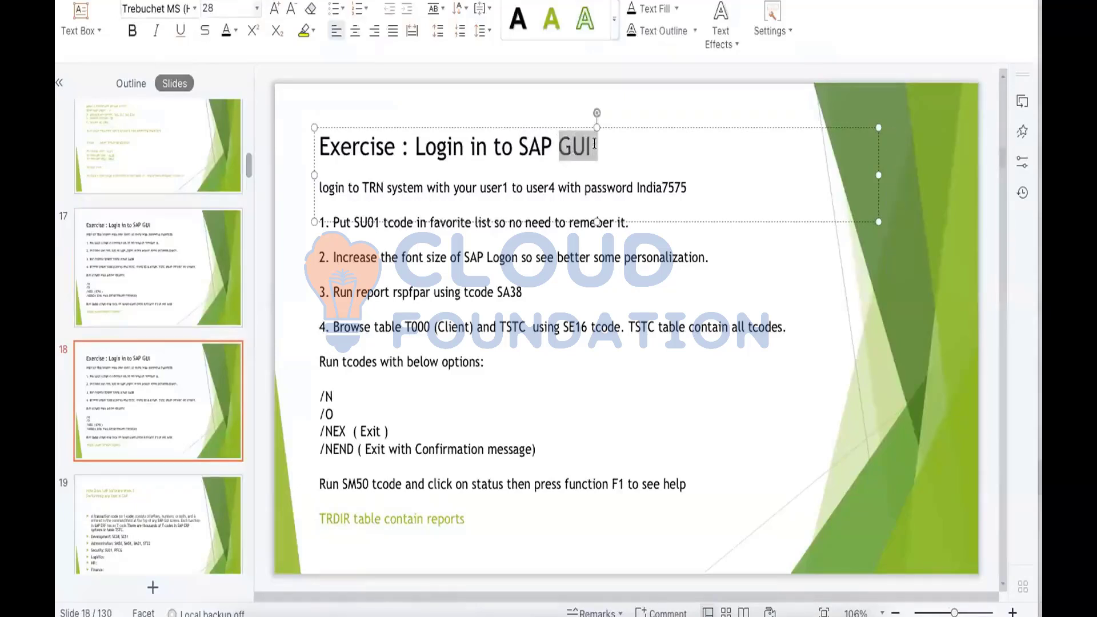
text(GHC )
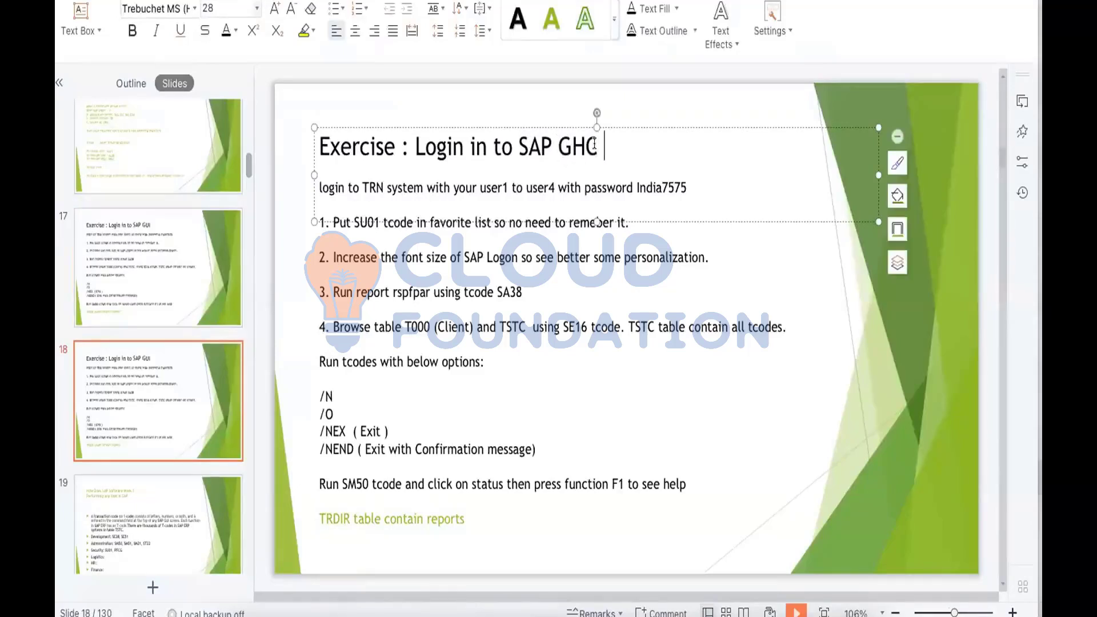
text(system)
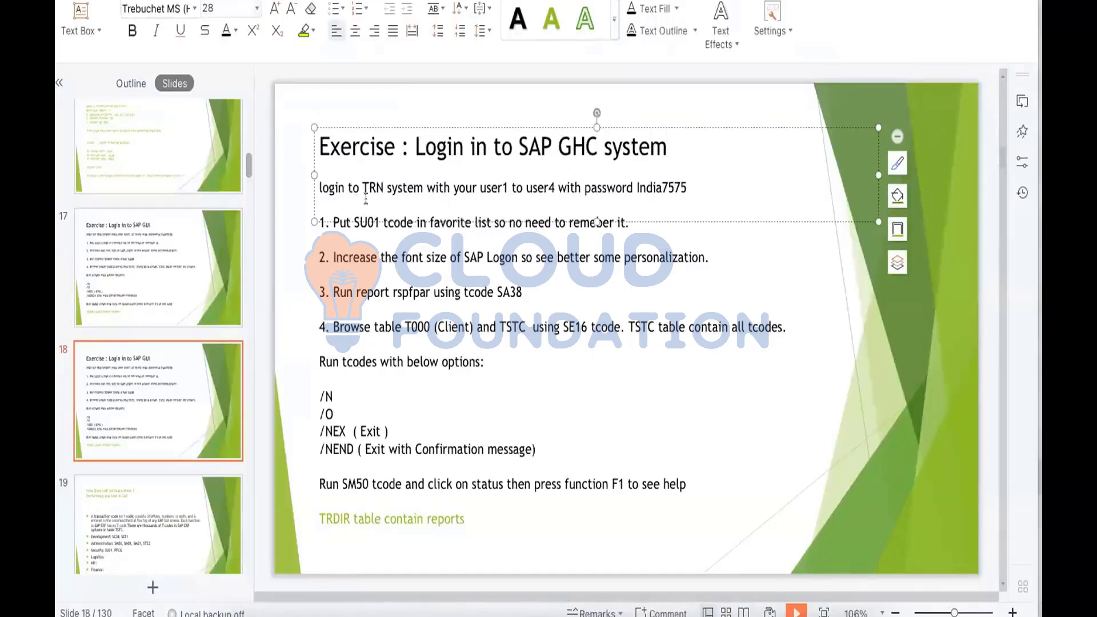
Step: Add blank lines above the login instruction to push the body text lower
click(314, 184)
key(Return)
key(Return)
click(325, 171)
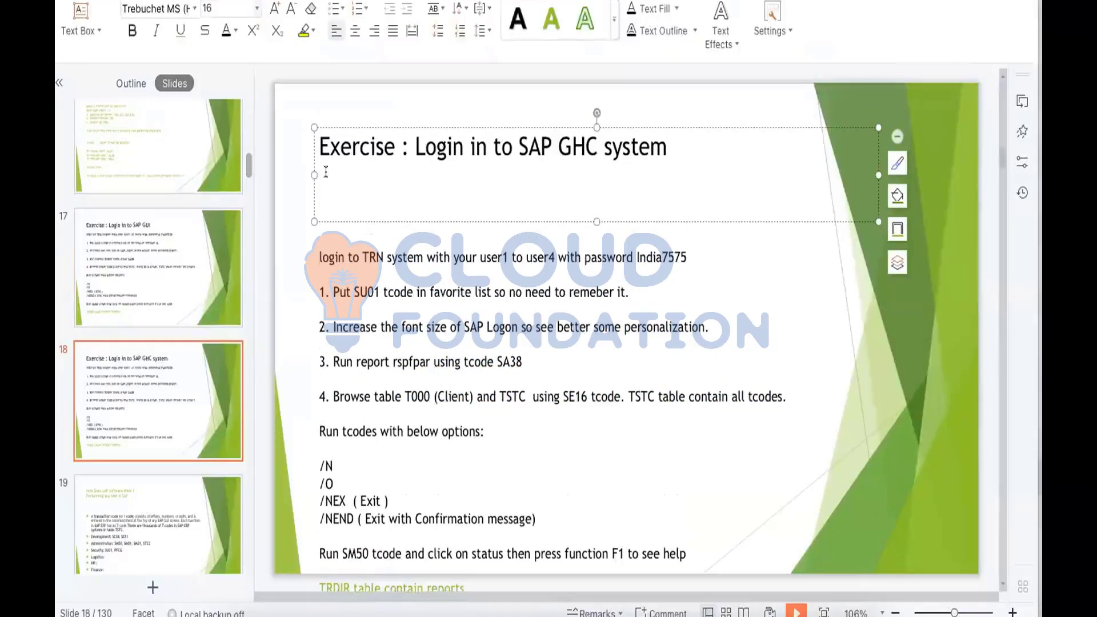
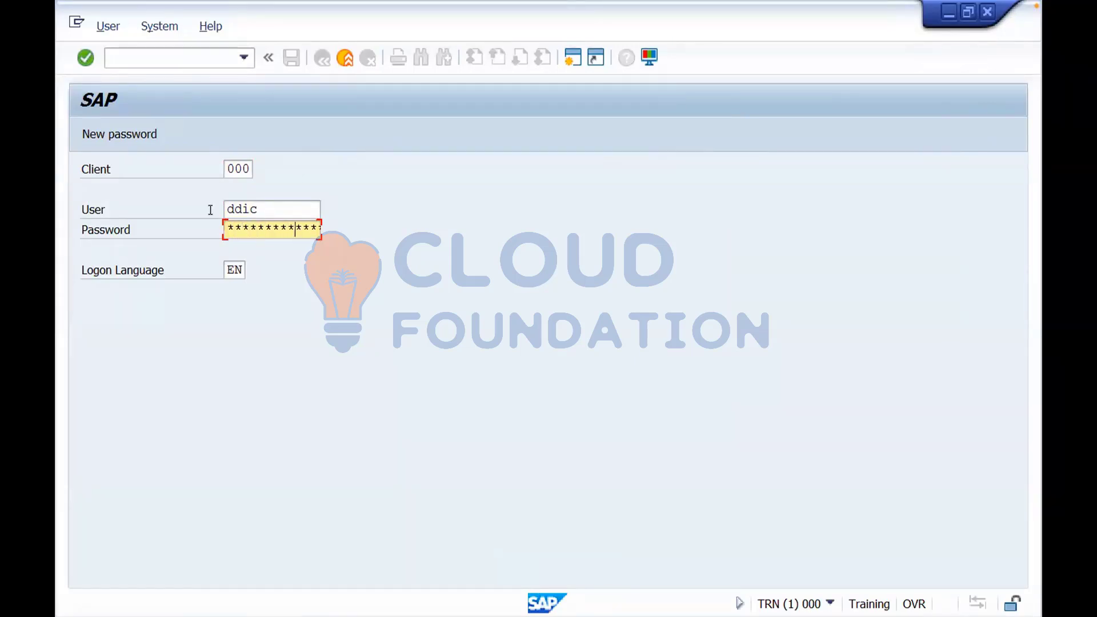
Step: Log DDIC on to client 000, retrying the password, and confirm the copyright, system-message and failed-logon dialogs
key(Return)
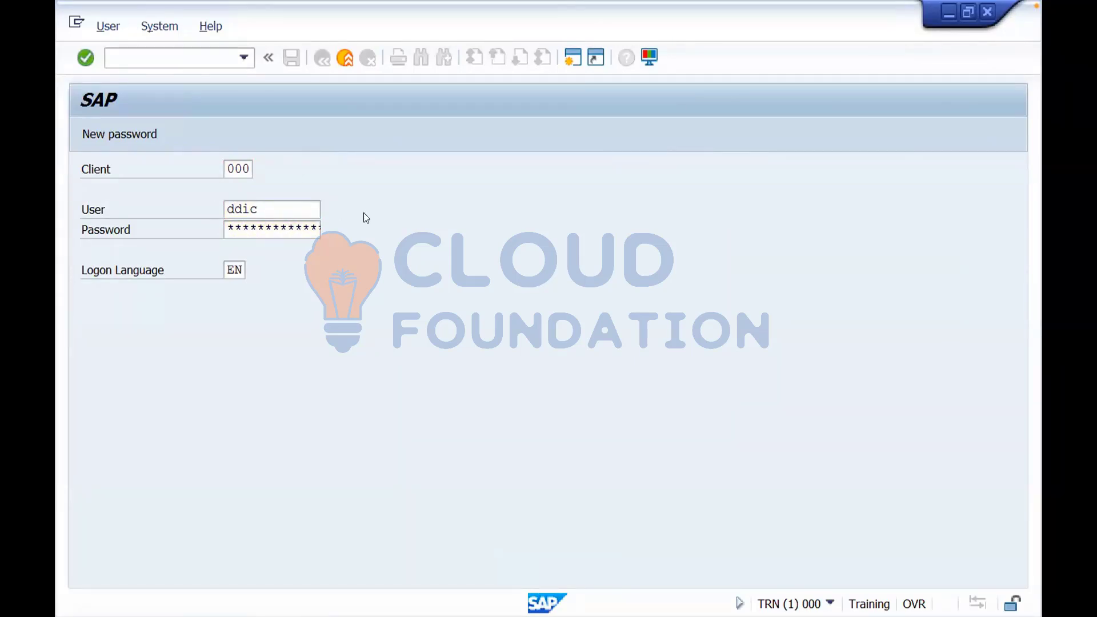
click(263, 227)
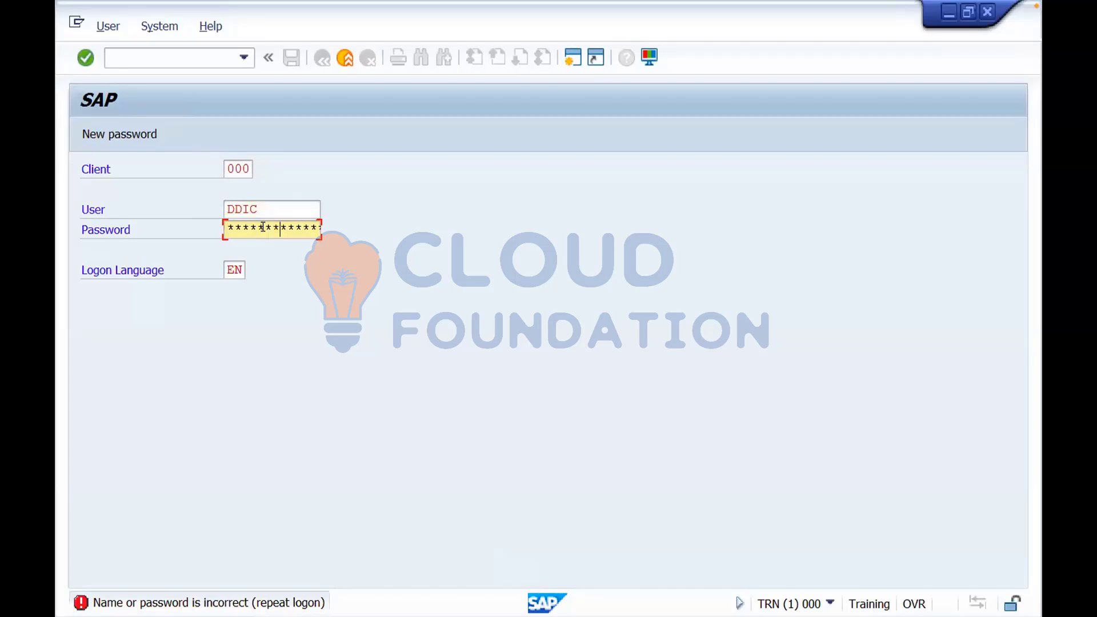
key(Return)
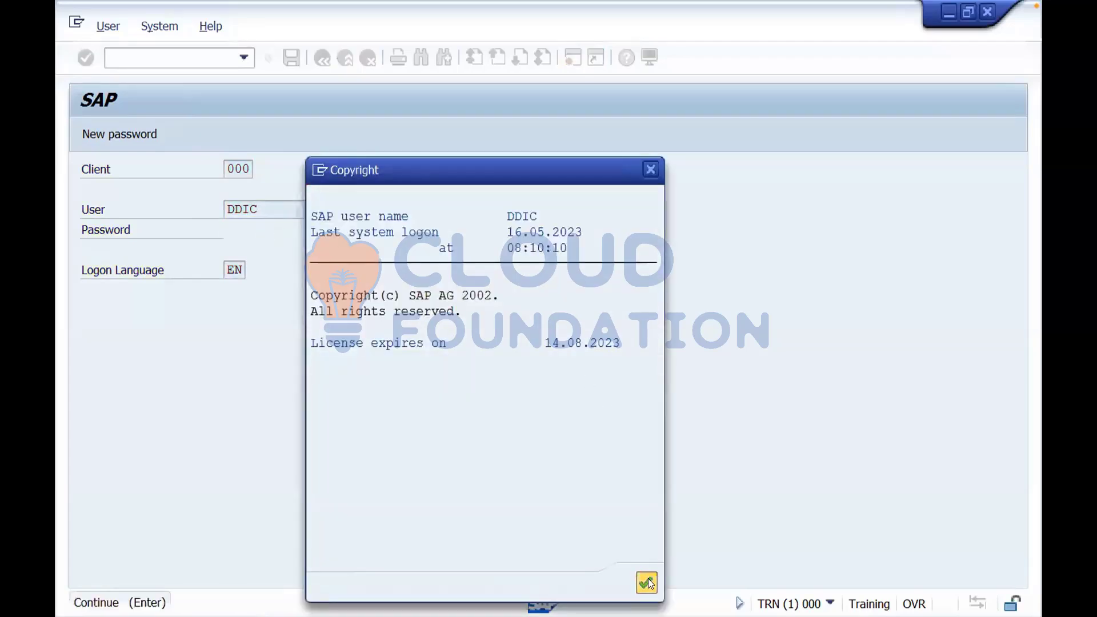
click(647, 581)
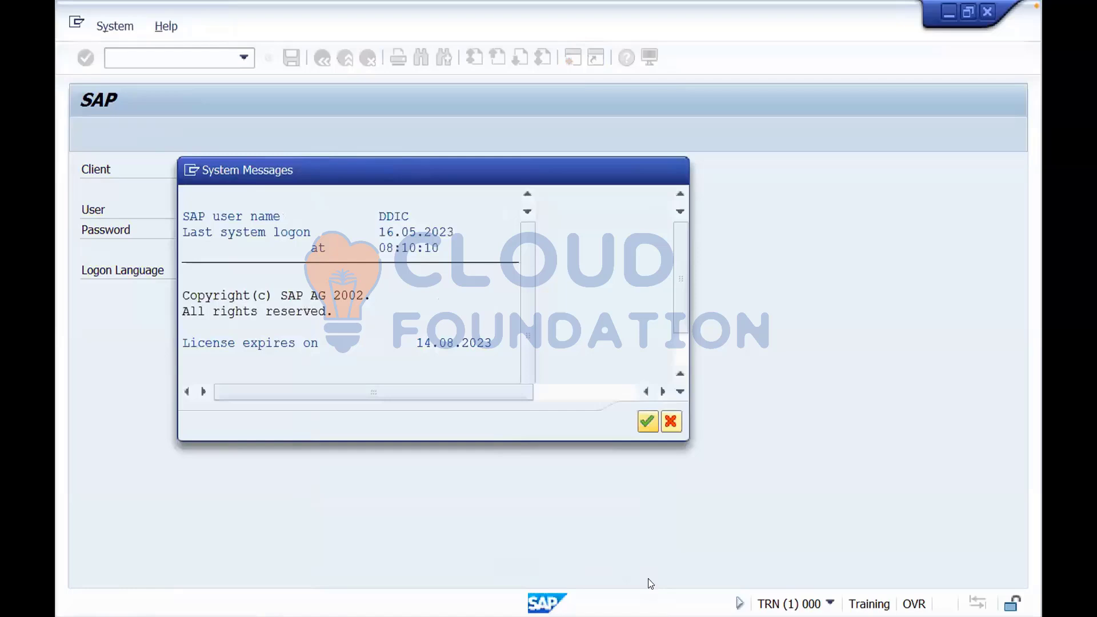
click(647, 422)
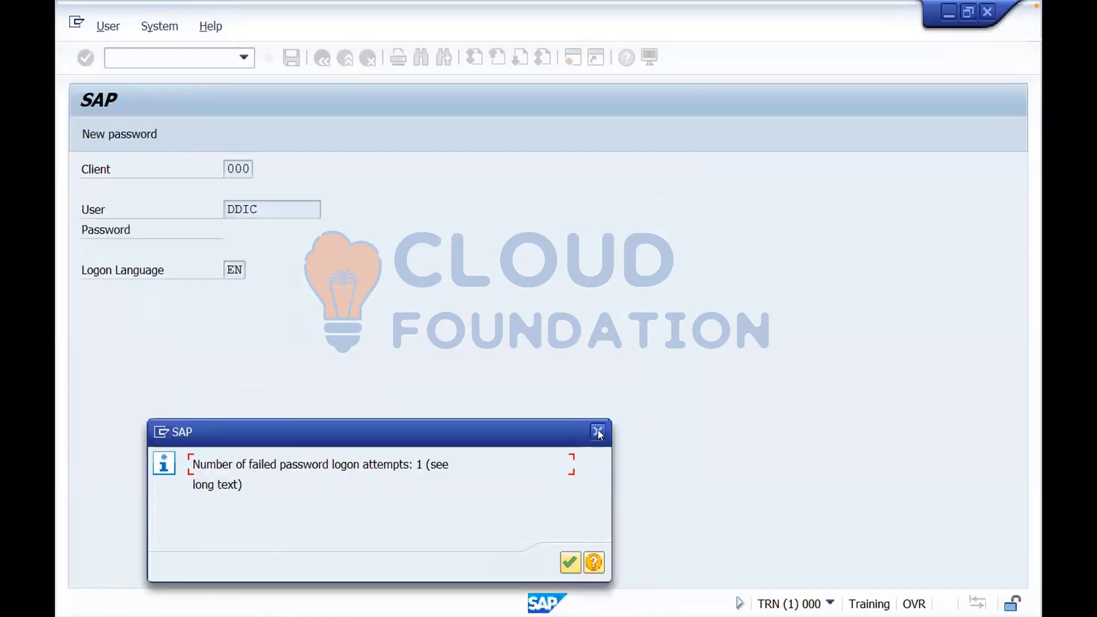
click(571, 563)
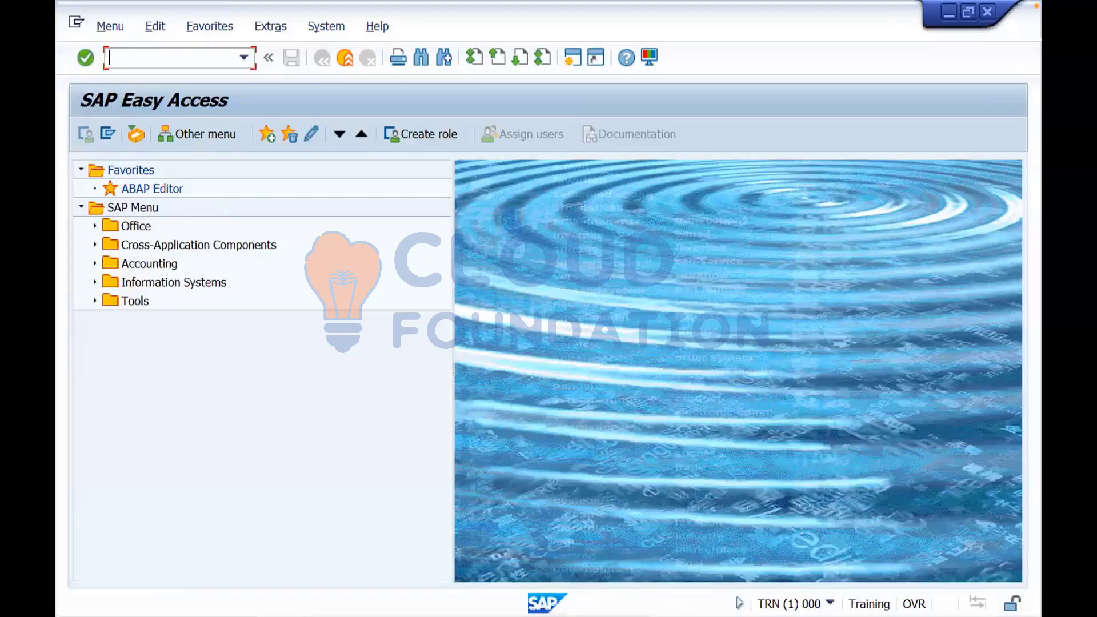
Step: In the client 001 User Maintenance window, start transaction SA38 with /nsa38
mouse_move(270, 616)
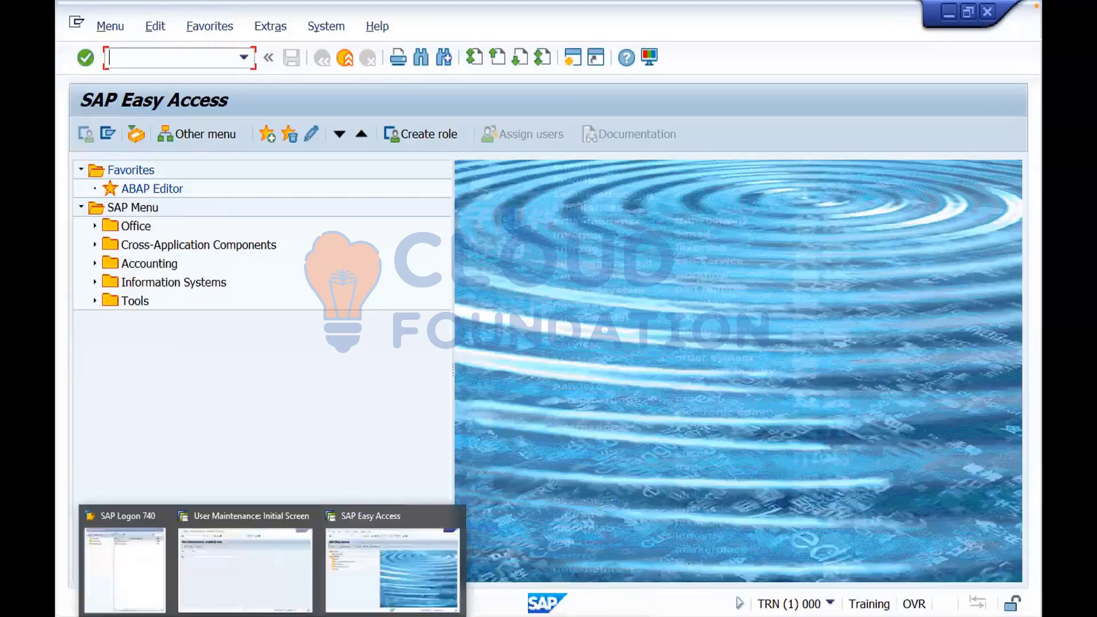
click(270, 584)
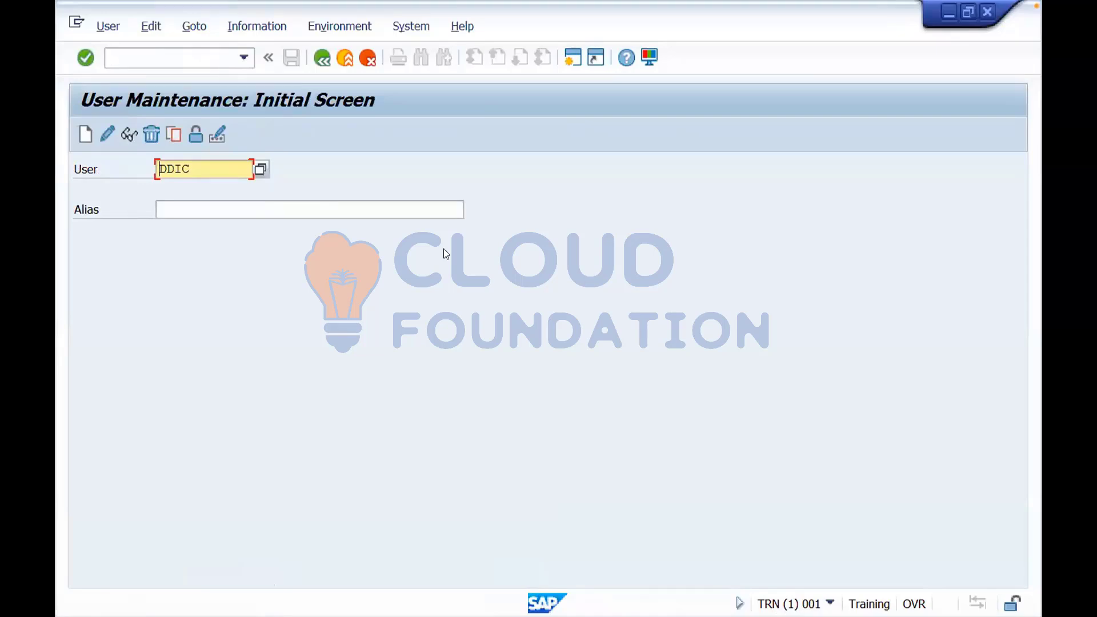
click(185, 55)
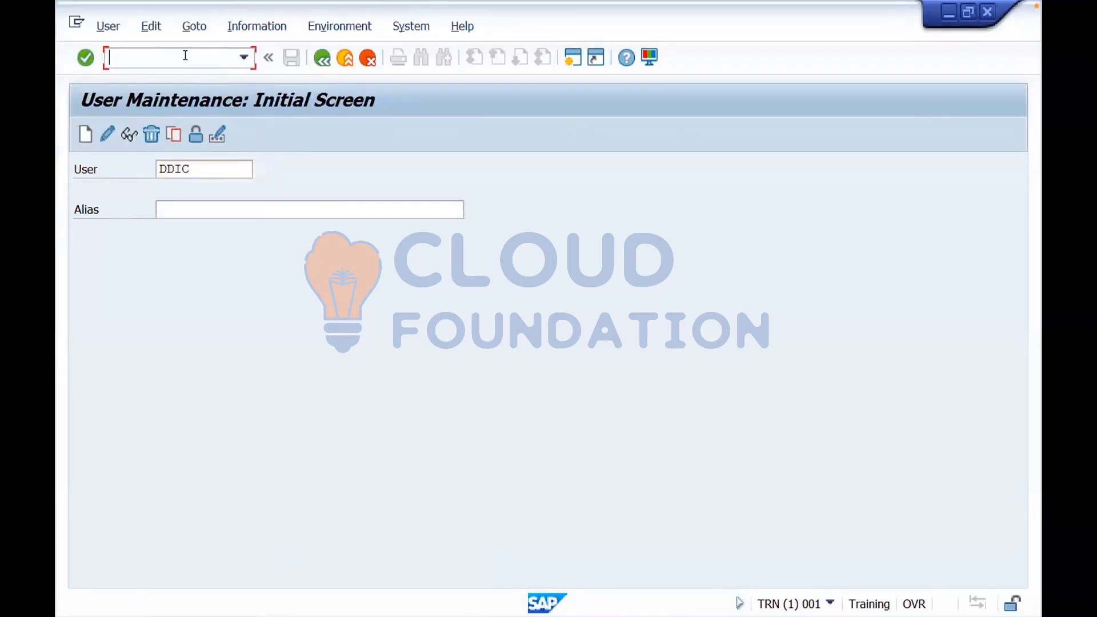
text(/nsa38)
key(Return)
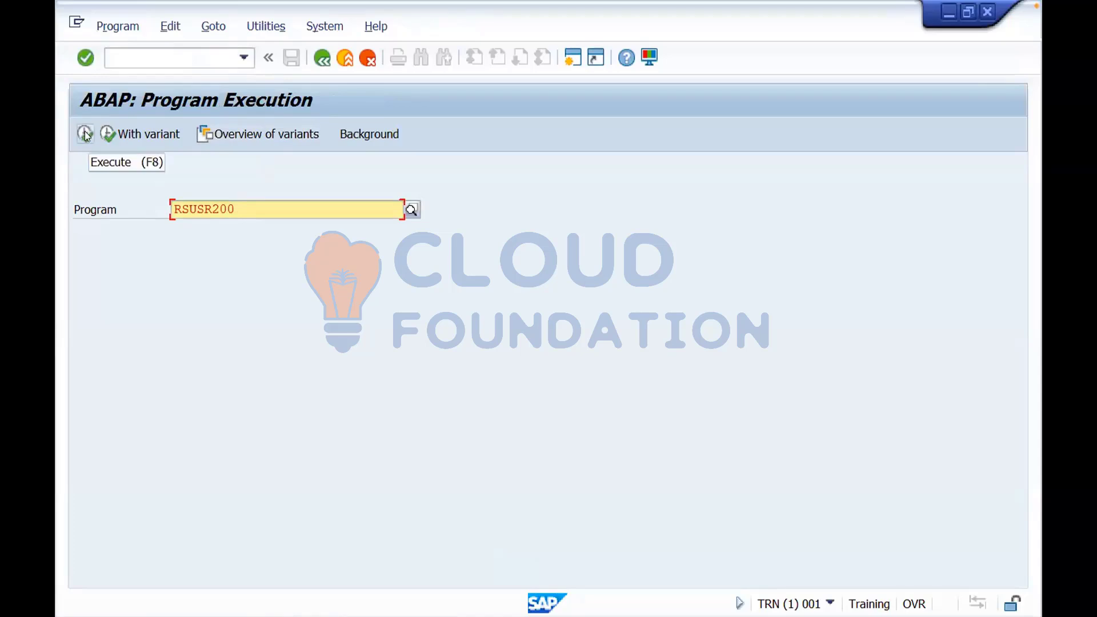
Step: Run RSUSR200 for client 001, enlarge its 6-user grid, then switch to the client 000 Easy Access window
click(86, 135)
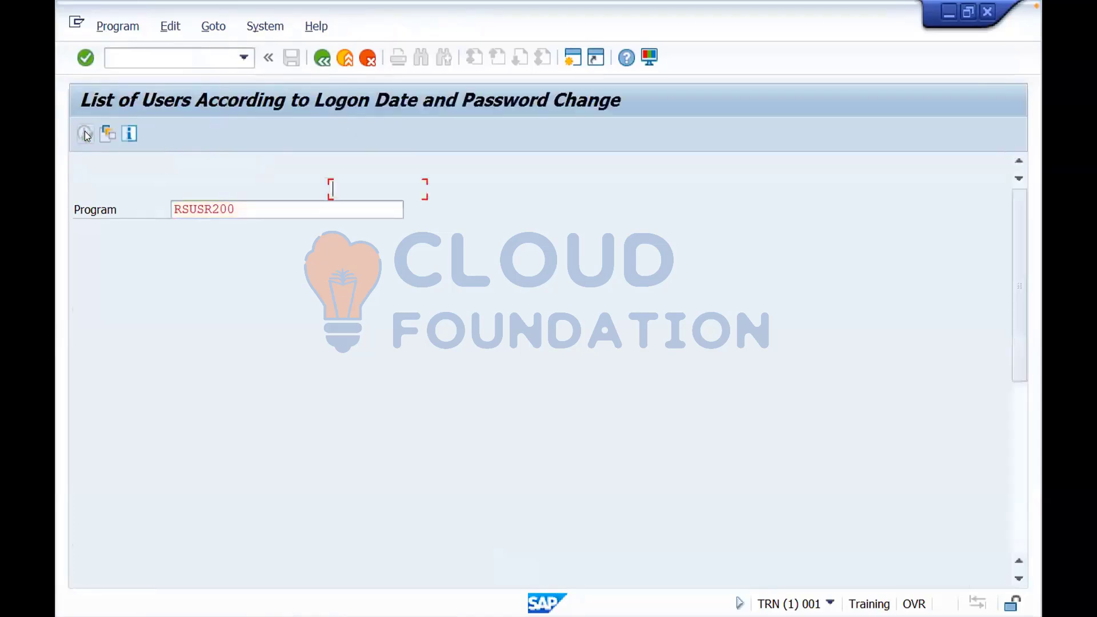
click(85, 135)
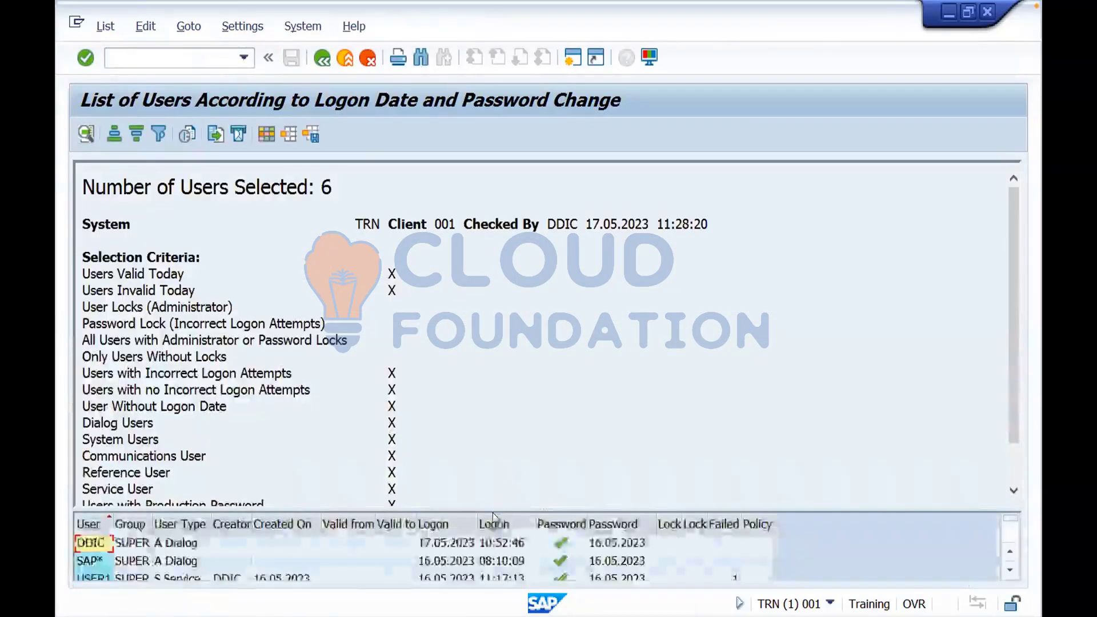
drag(486, 380, 486, 366)
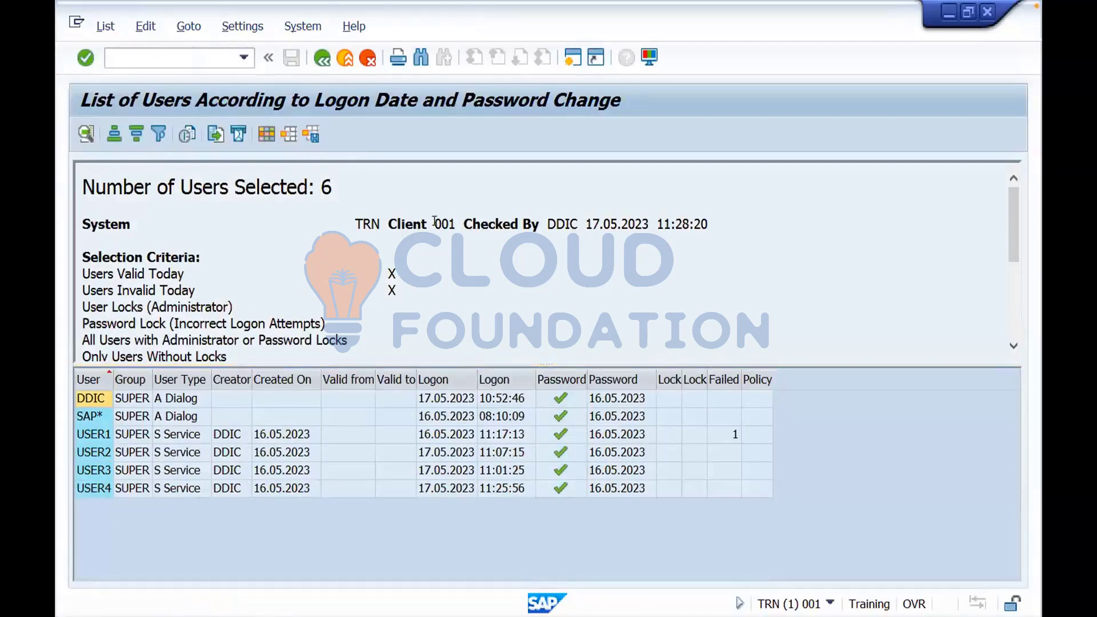
drag(434, 224, 455, 224)
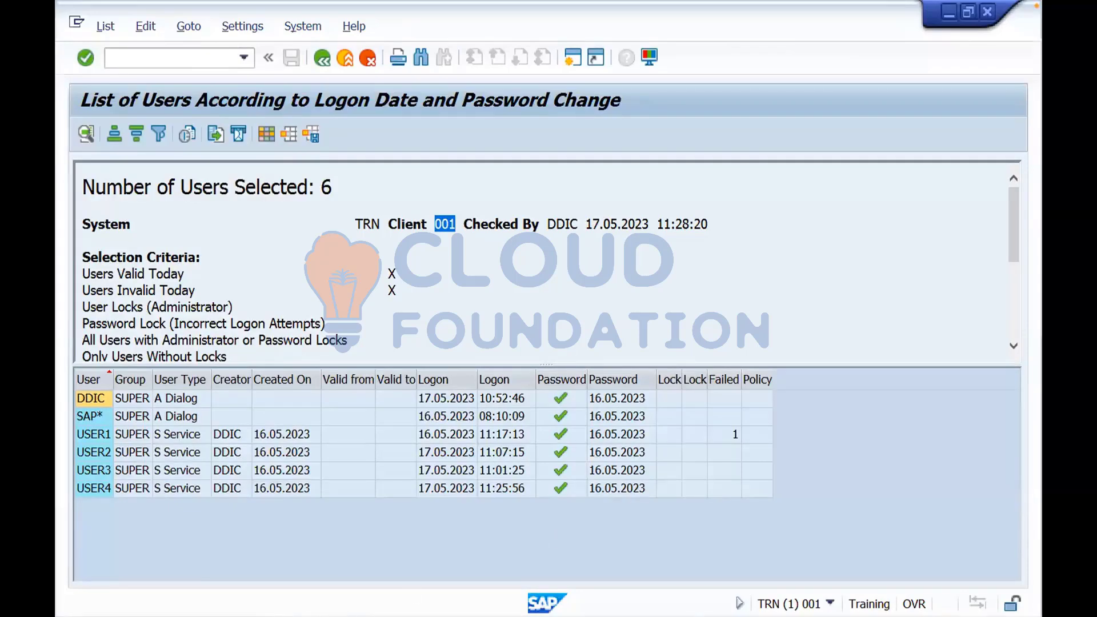
click(272, 616)
click(386, 576)
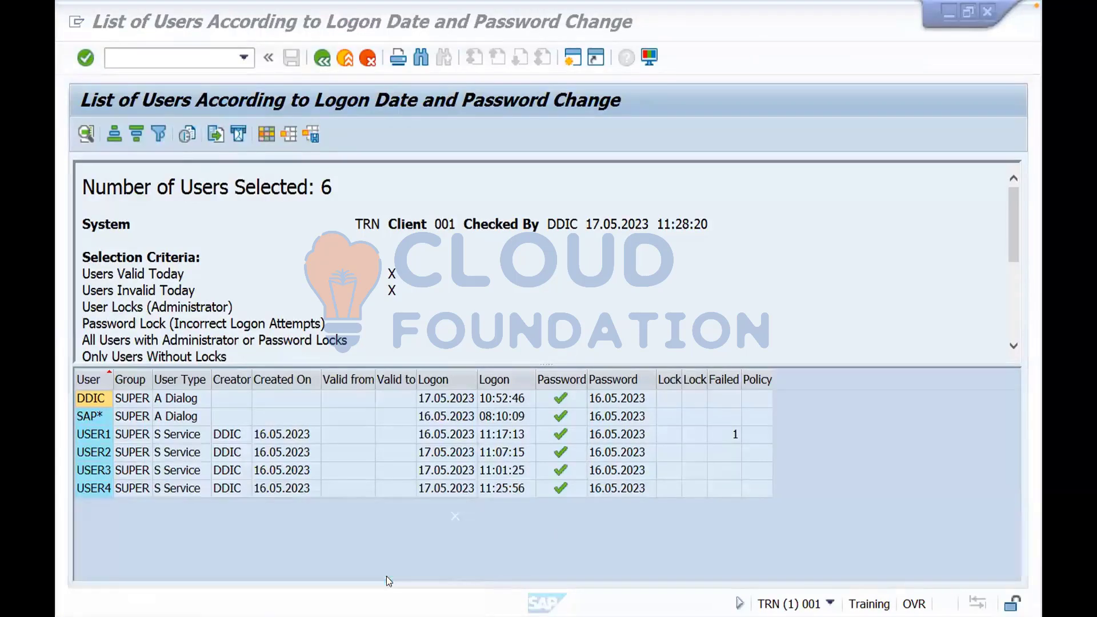
Step: Run RSUSR200 via SA38 in client 000 and enlarge the grid listing DDIC and SAP*
text(sa38)
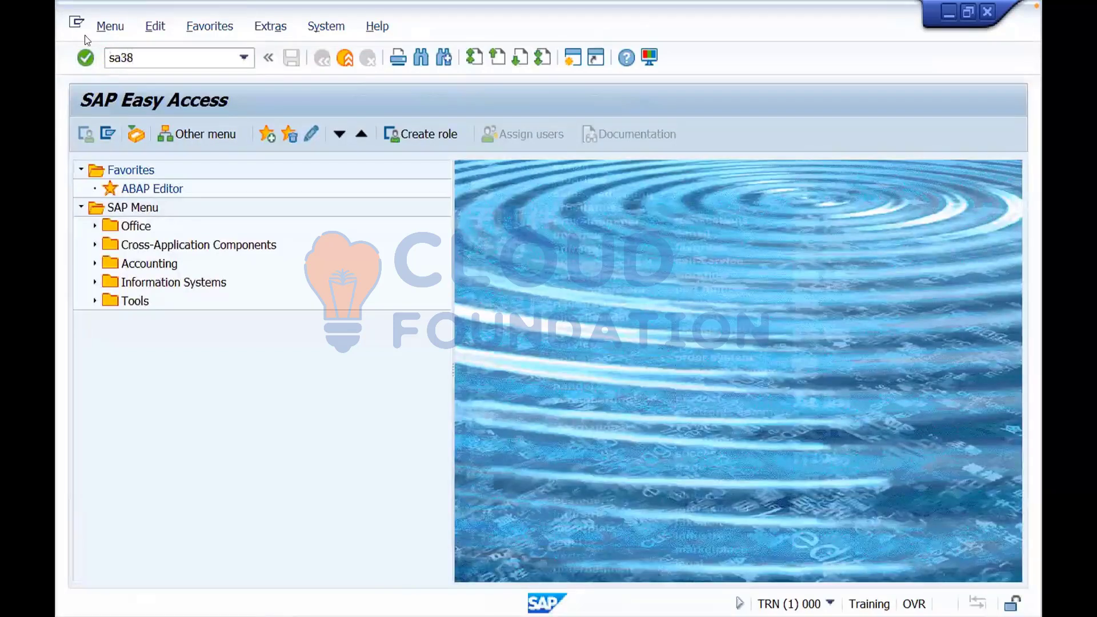
key(Return)
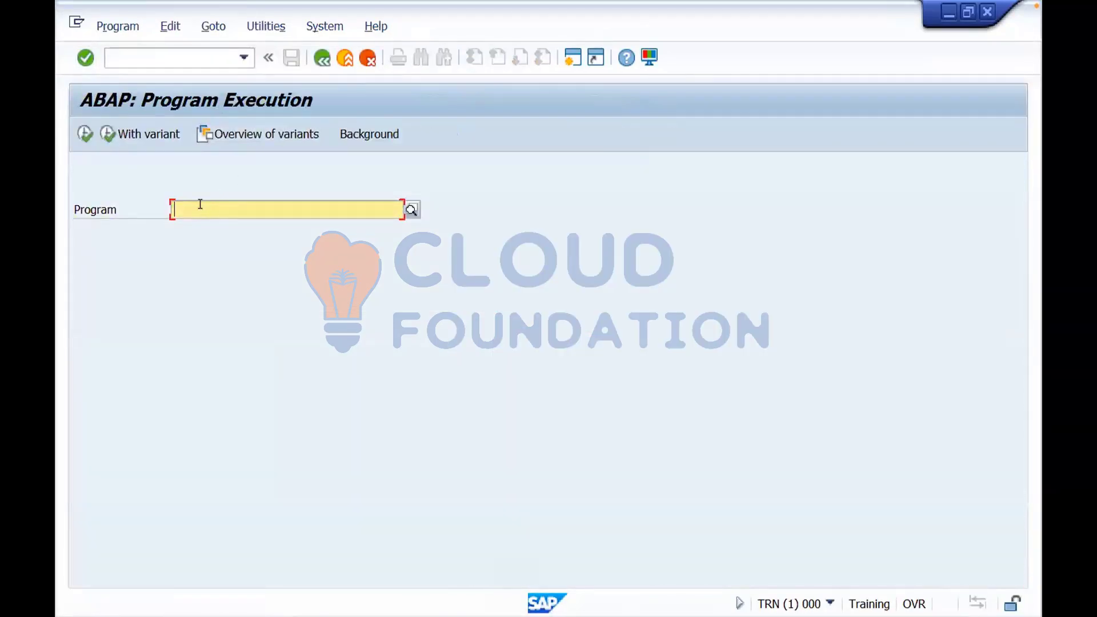
text(rs)
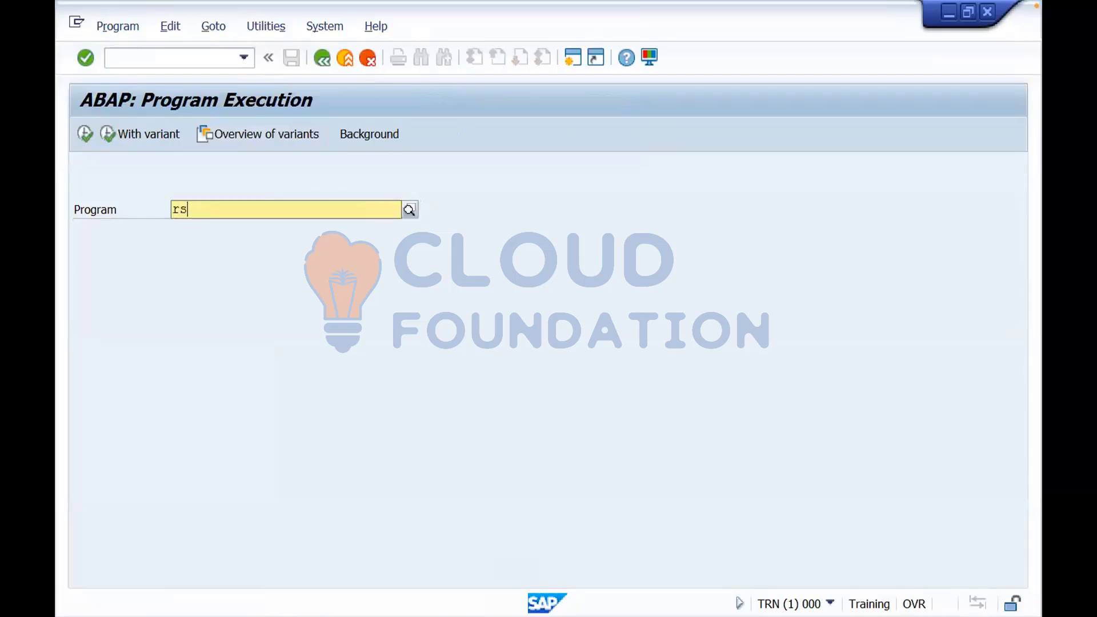
text(usr200)
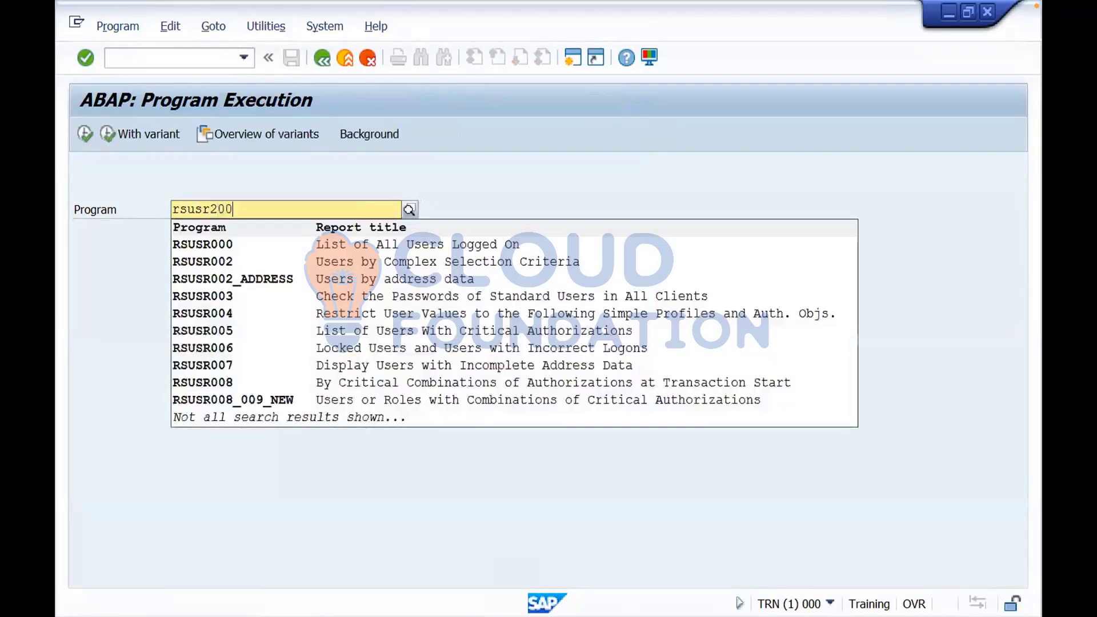
click(234, 245)
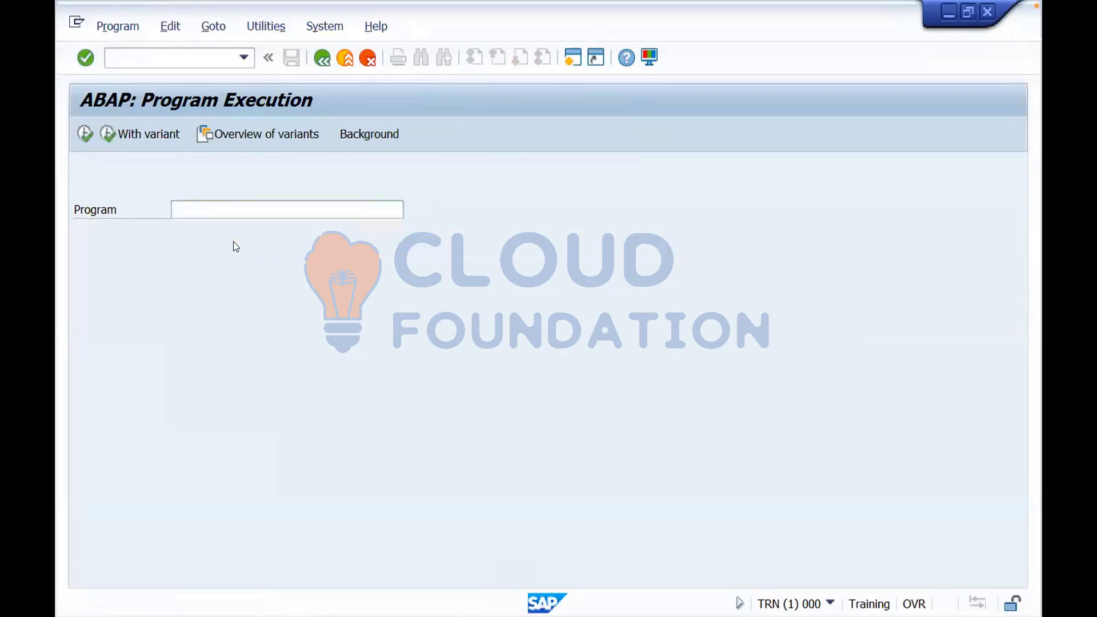
click(84, 133)
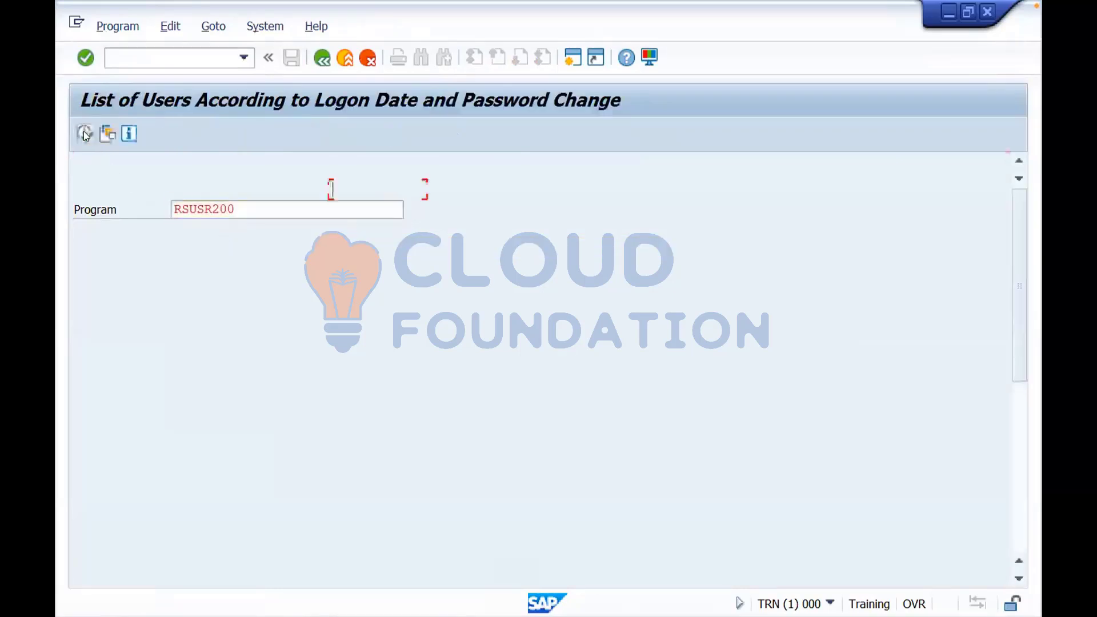
click(84, 134)
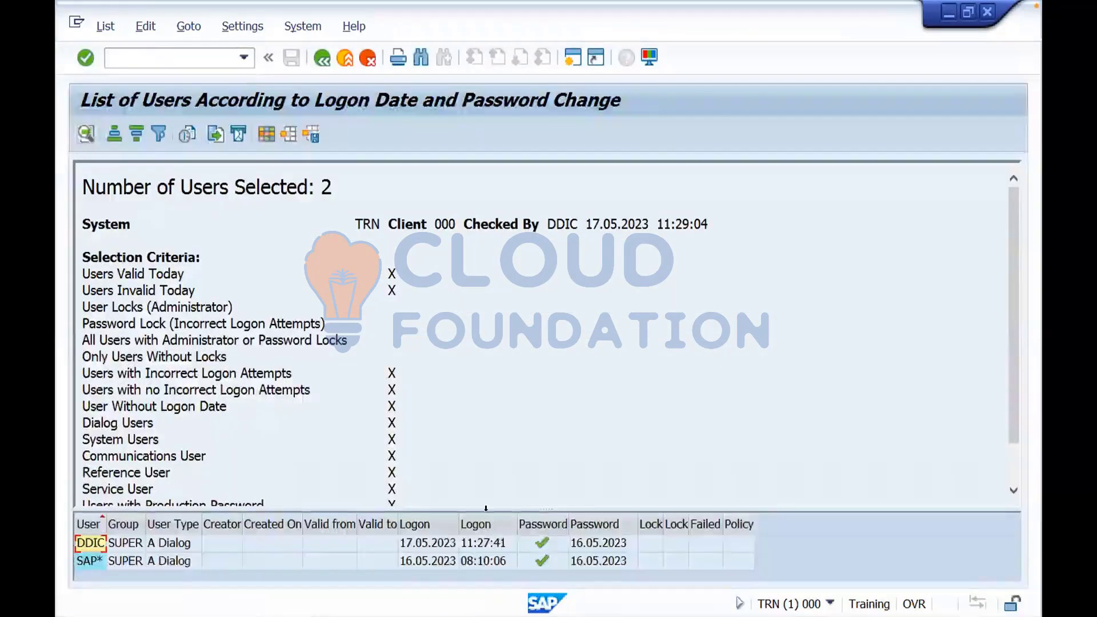
drag(486, 505, 484, 379)
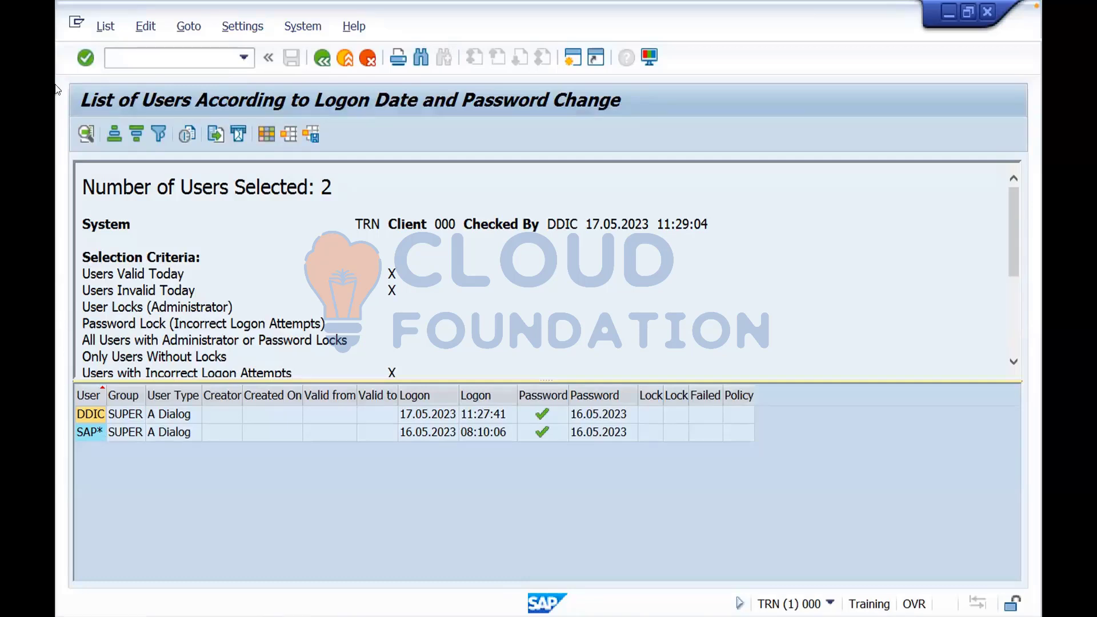
click(134, 53)
text(/nsu01)
key(Return)
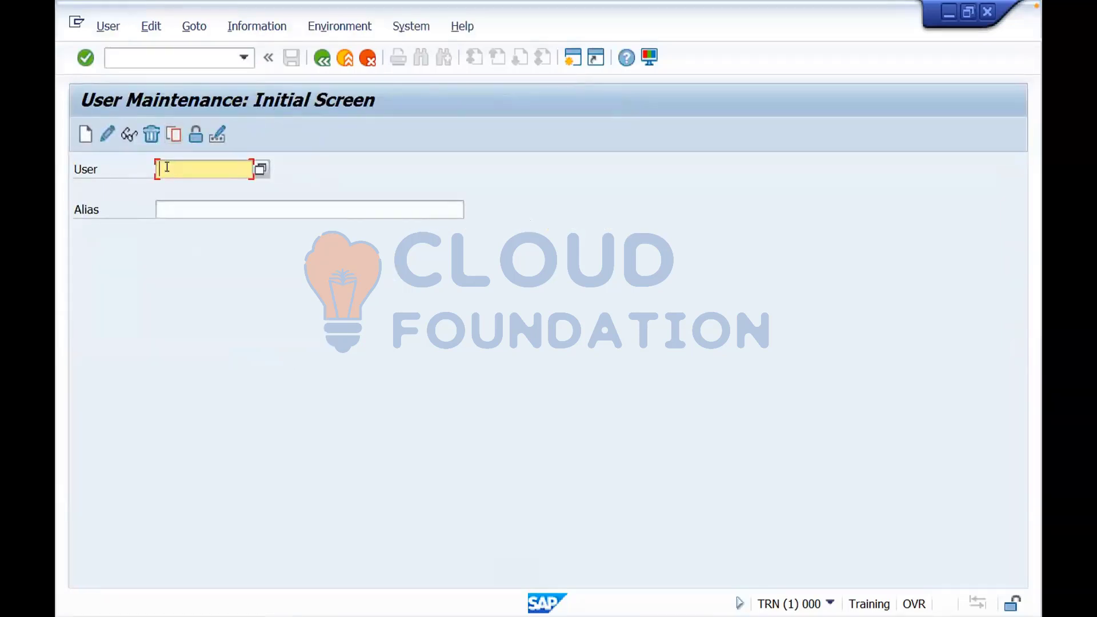
text(ddic)
click(104, 134)
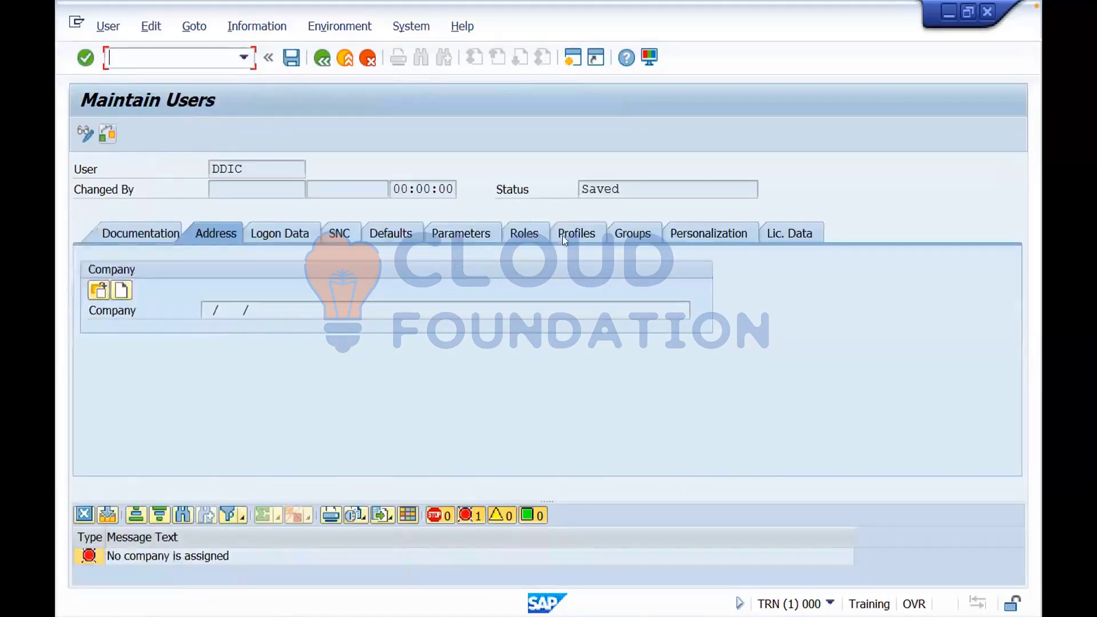
click(566, 235)
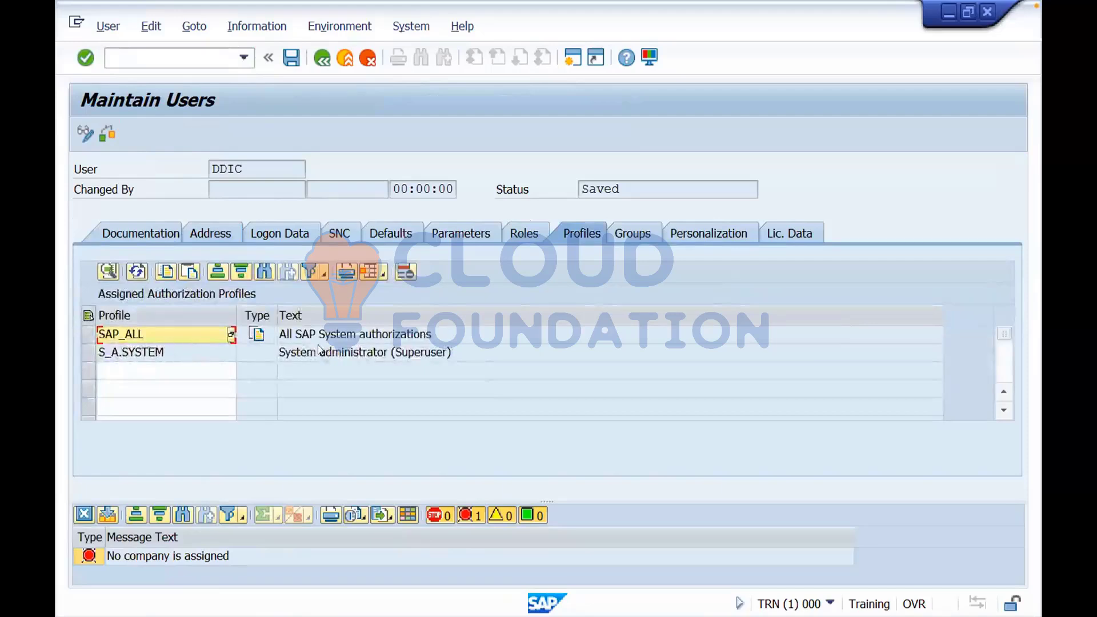
click(318, 336)
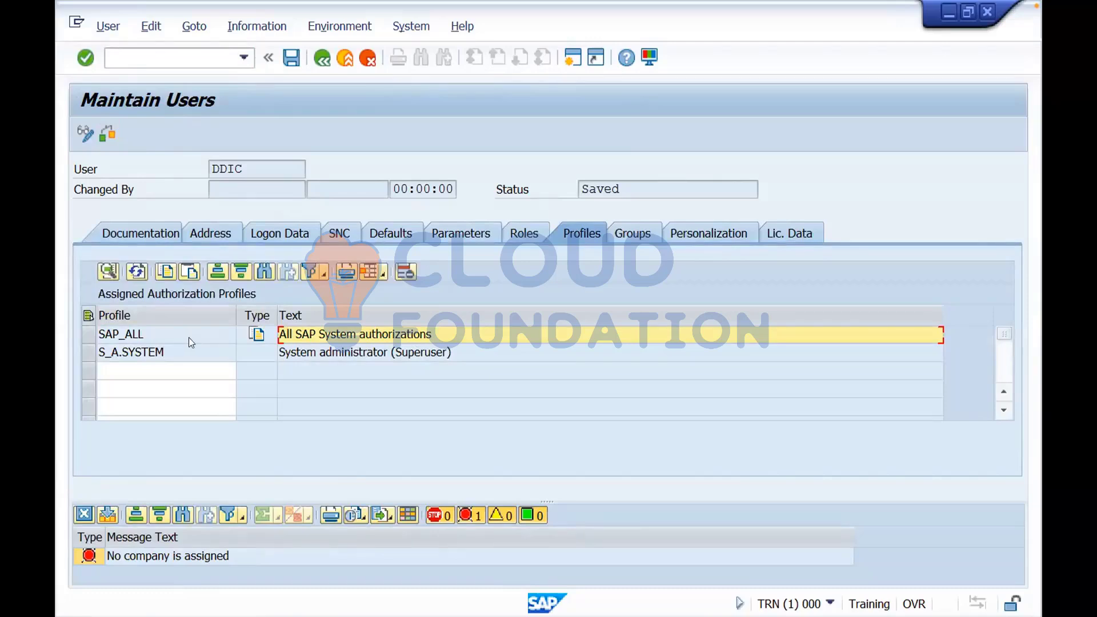
click(221, 370)
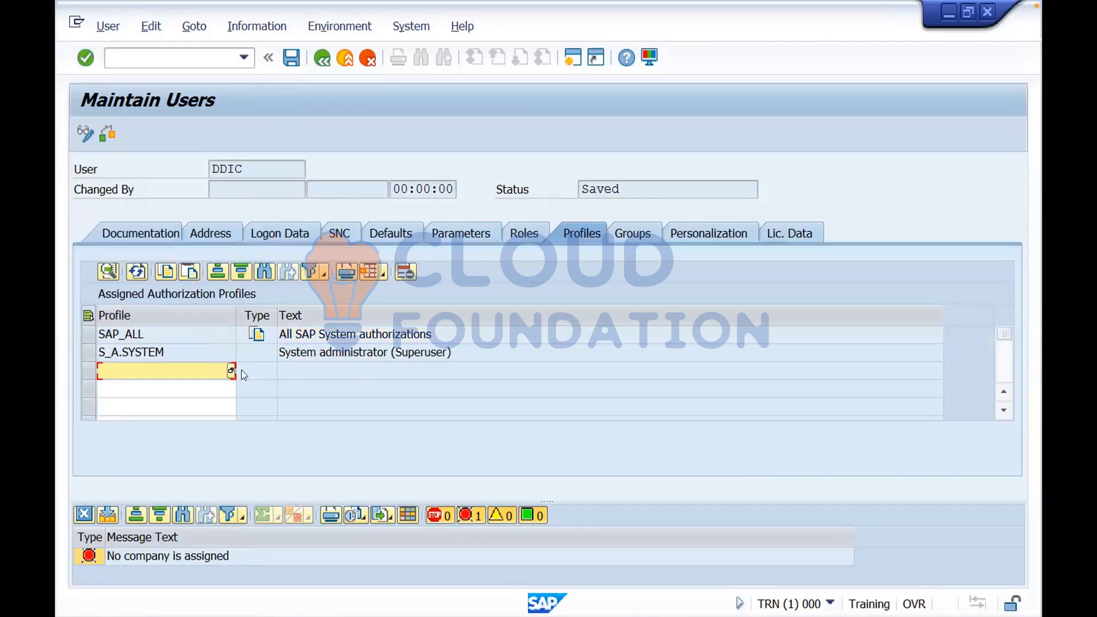
click(363, 381)
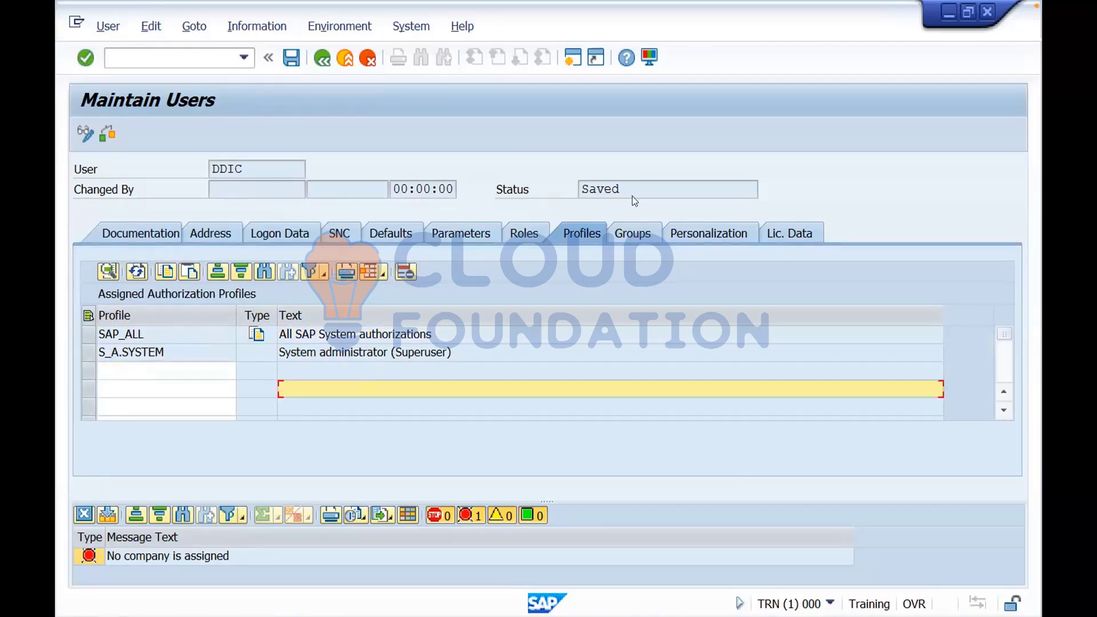
key(ctrl+slash)
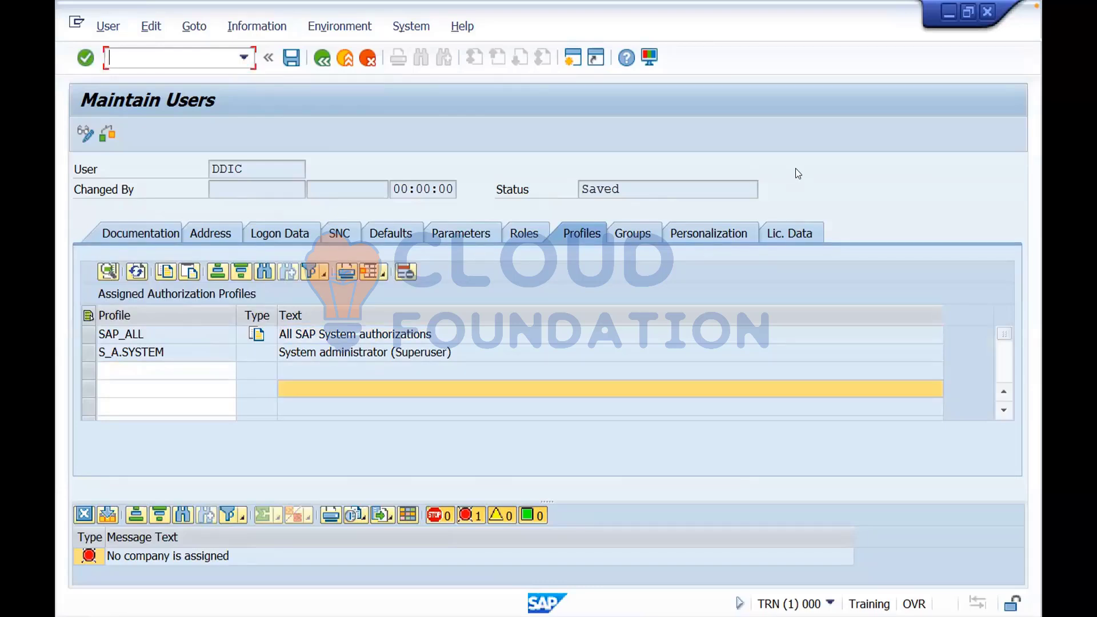
key(ctrl+Left)
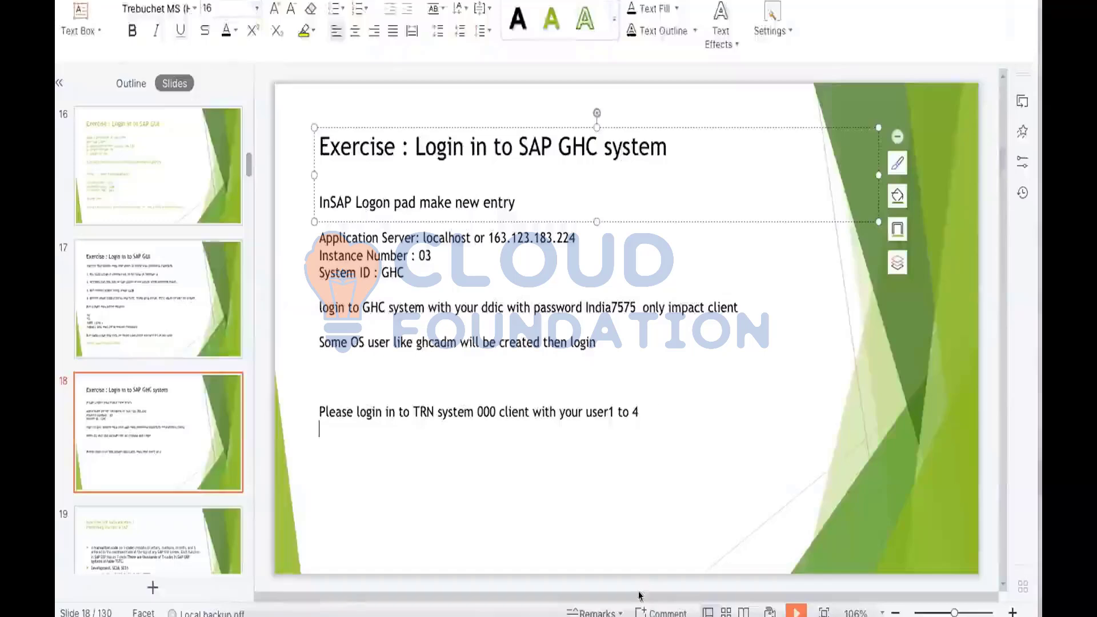
click(640, 592)
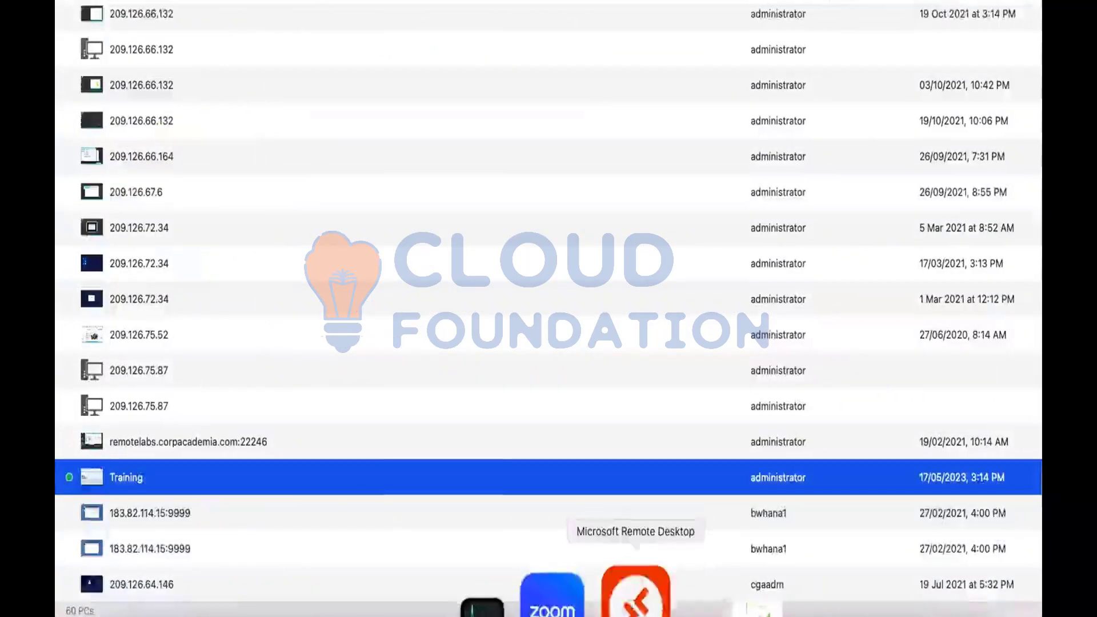
click(639, 591)
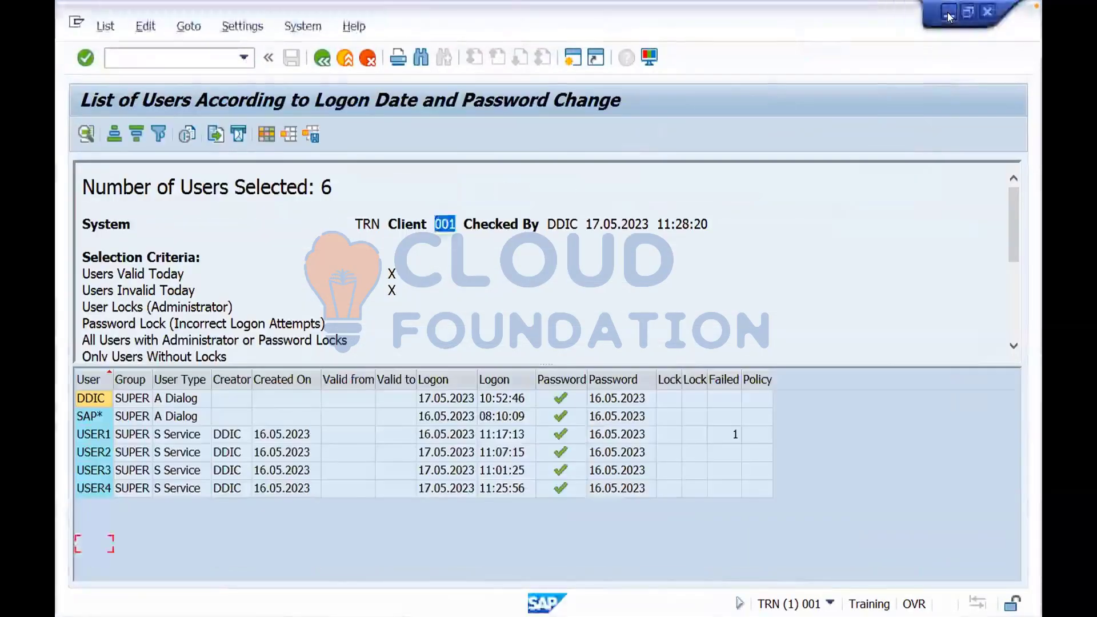
Step: Minimize the SAP windows and close SAPinst after acknowledging its installation-completed message
click(947, 12)
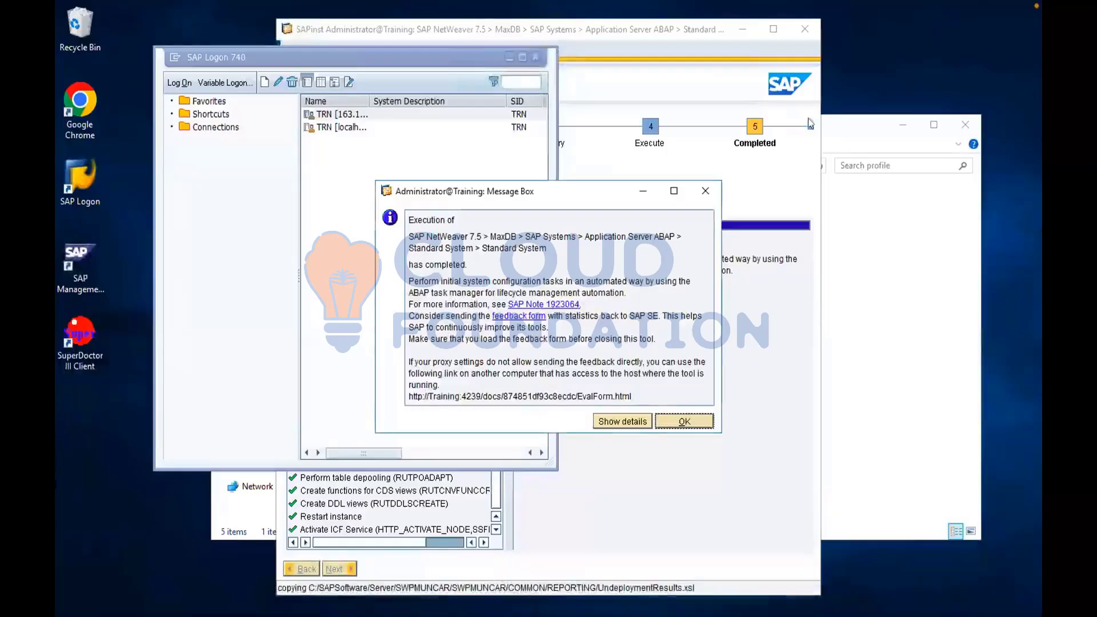
click(505, 56)
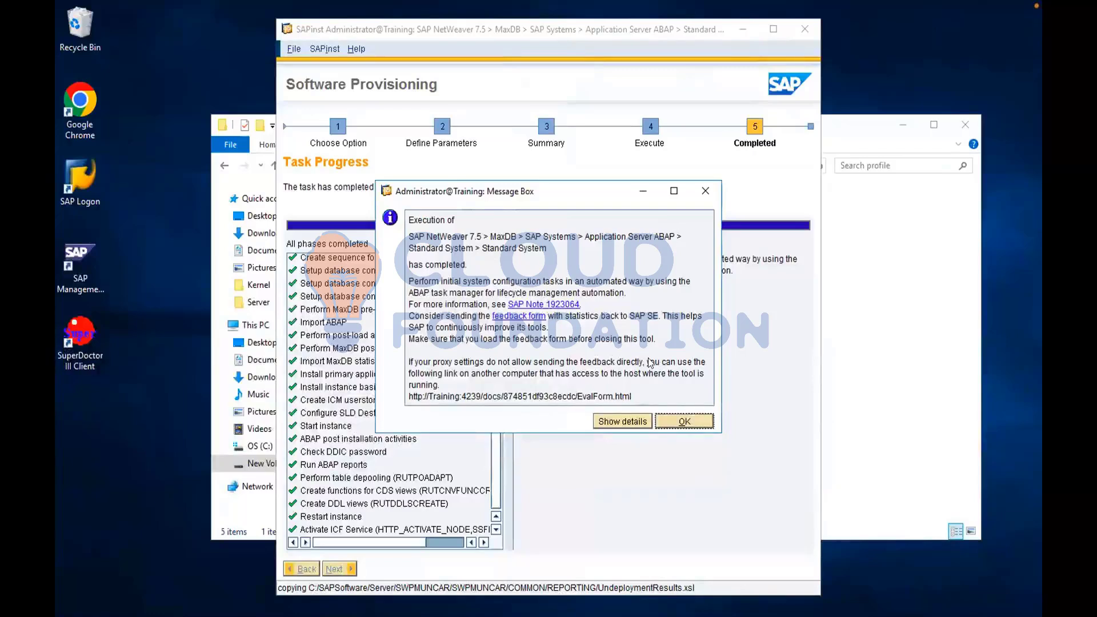
click(680, 421)
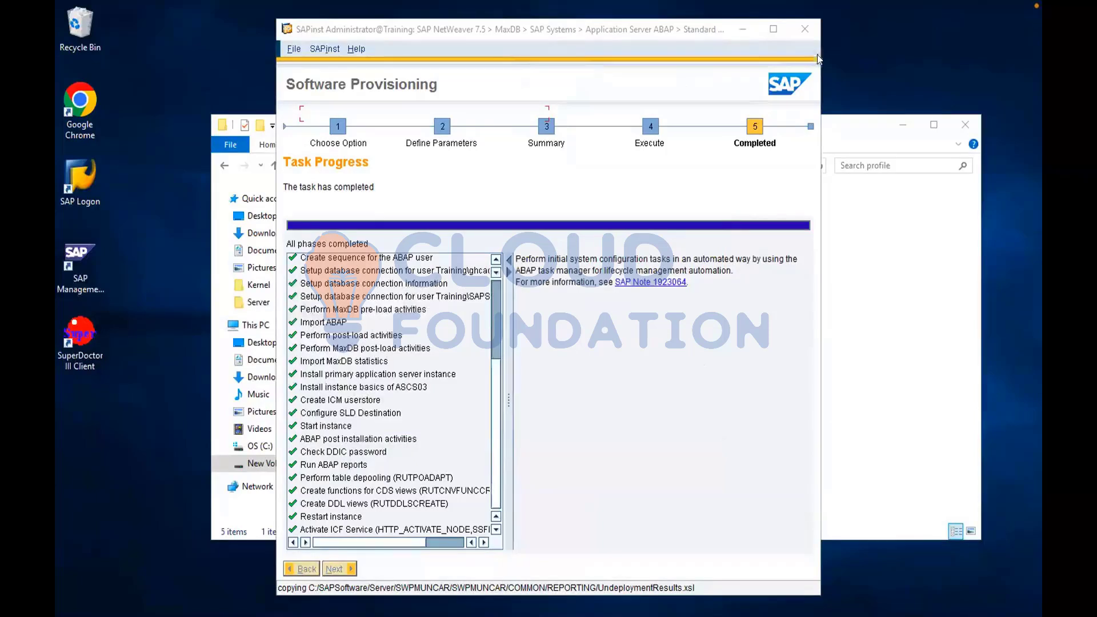
click(805, 33)
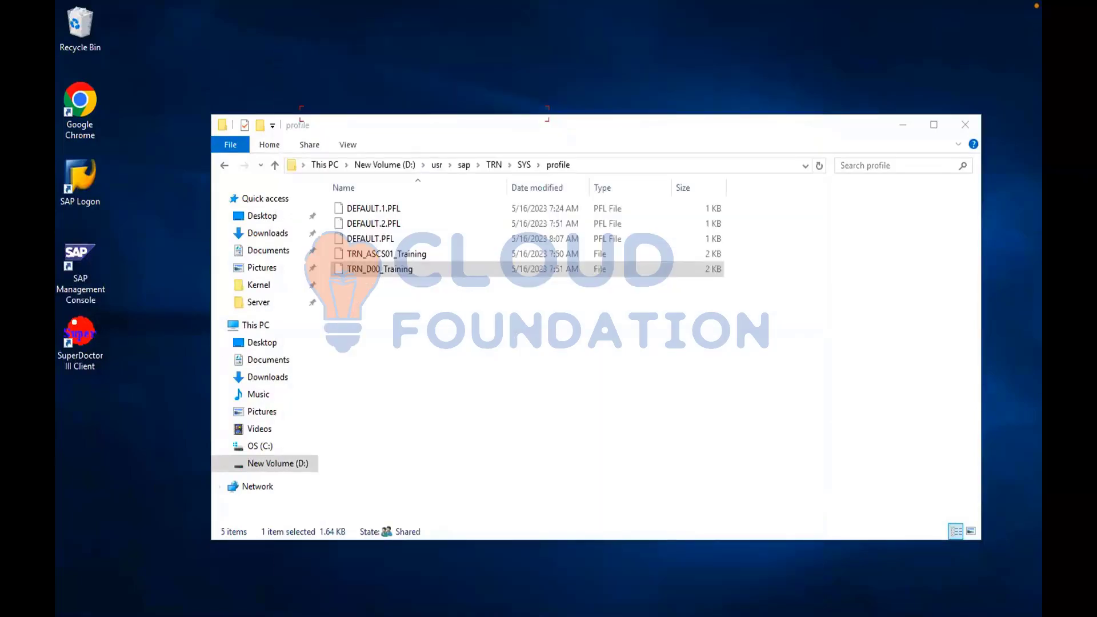
Step: Close the old management console without saving and select the SAP Management Console shortcut
right_click(240, 616)
click(220, 601)
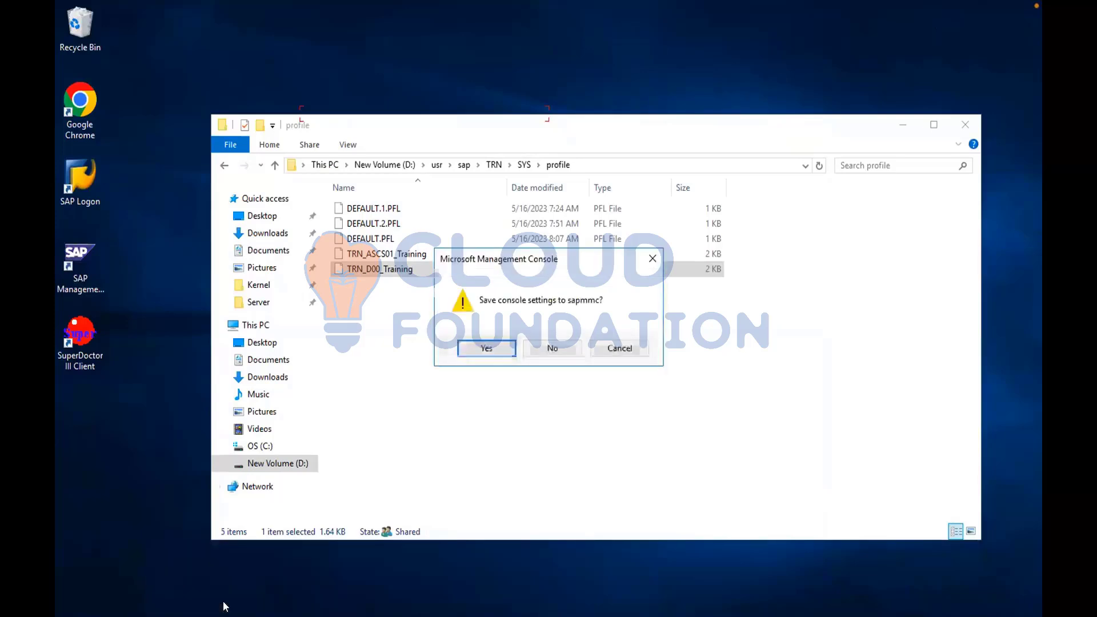
click(540, 349)
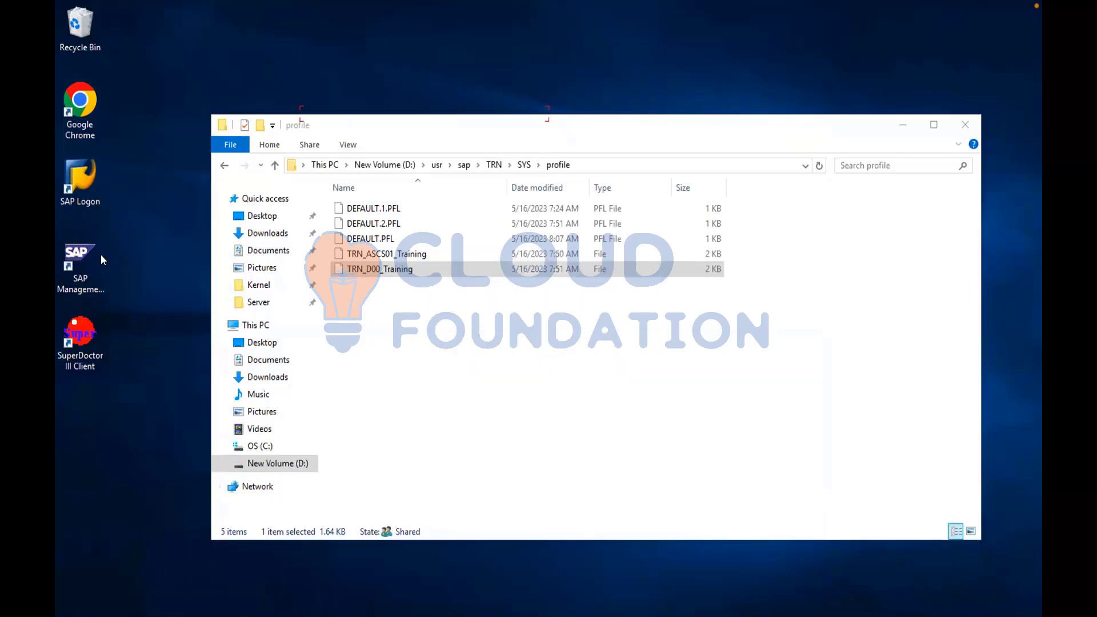
click(80, 256)
Step: Launch SAP Management Console, expand SAP Systems > GHC, and inspect the Training 3 and Training 2 instances
double_click(80, 255)
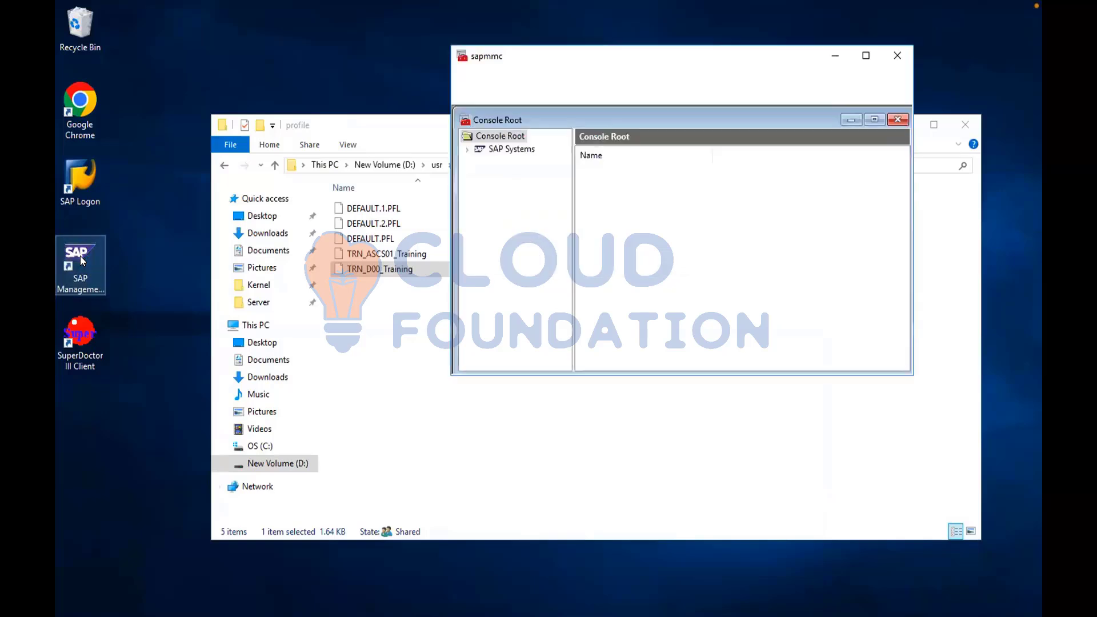
click(464, 149)
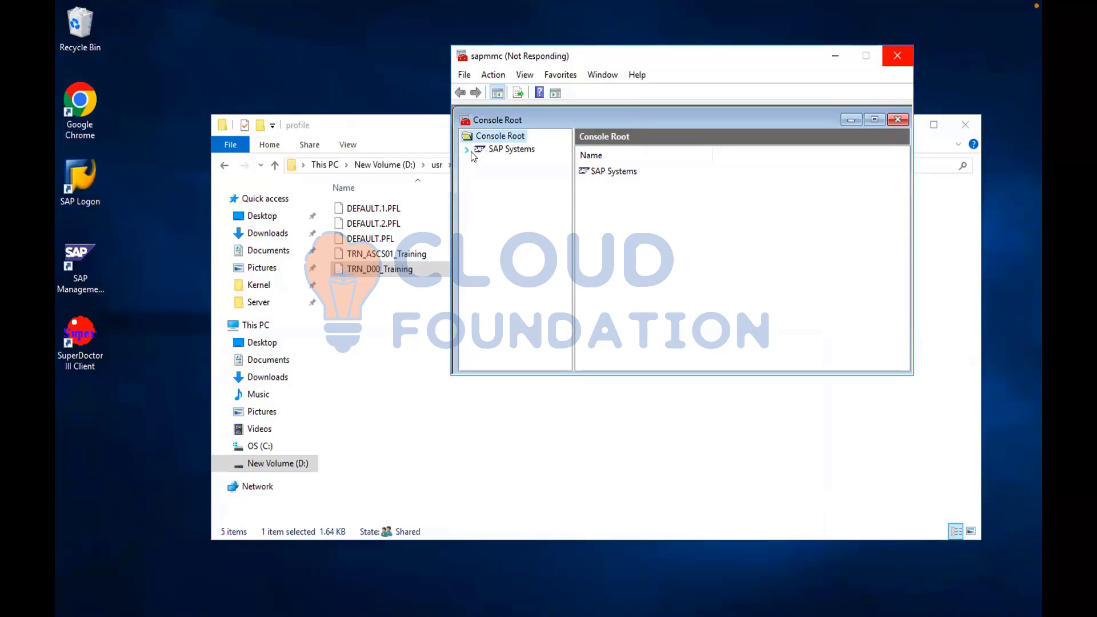
click(479, 162)
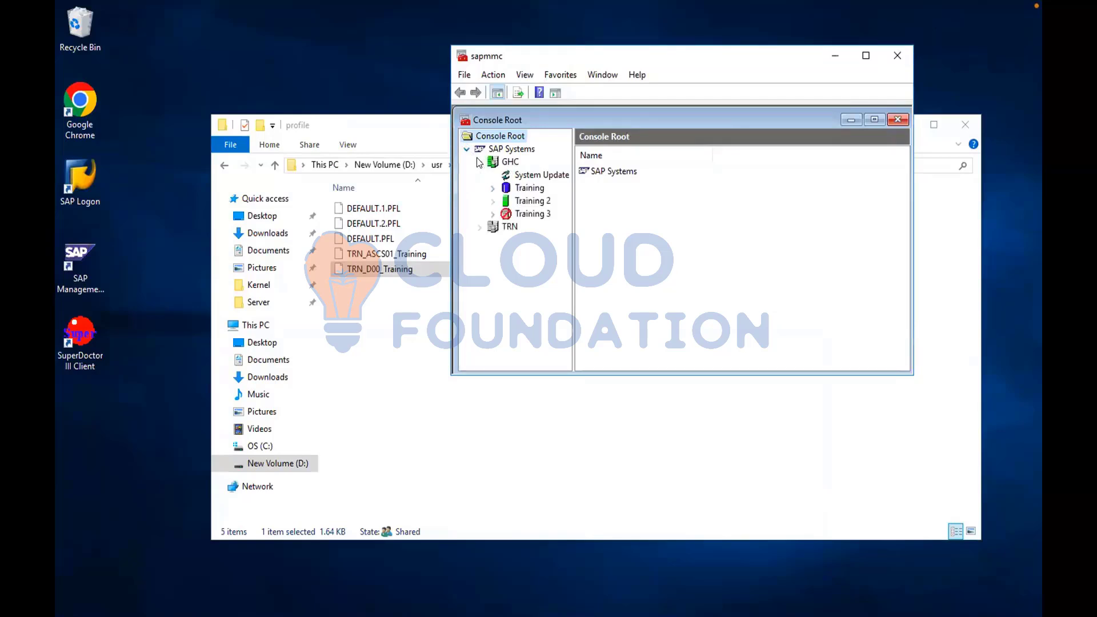
click(493, 215)
click(546, 227)
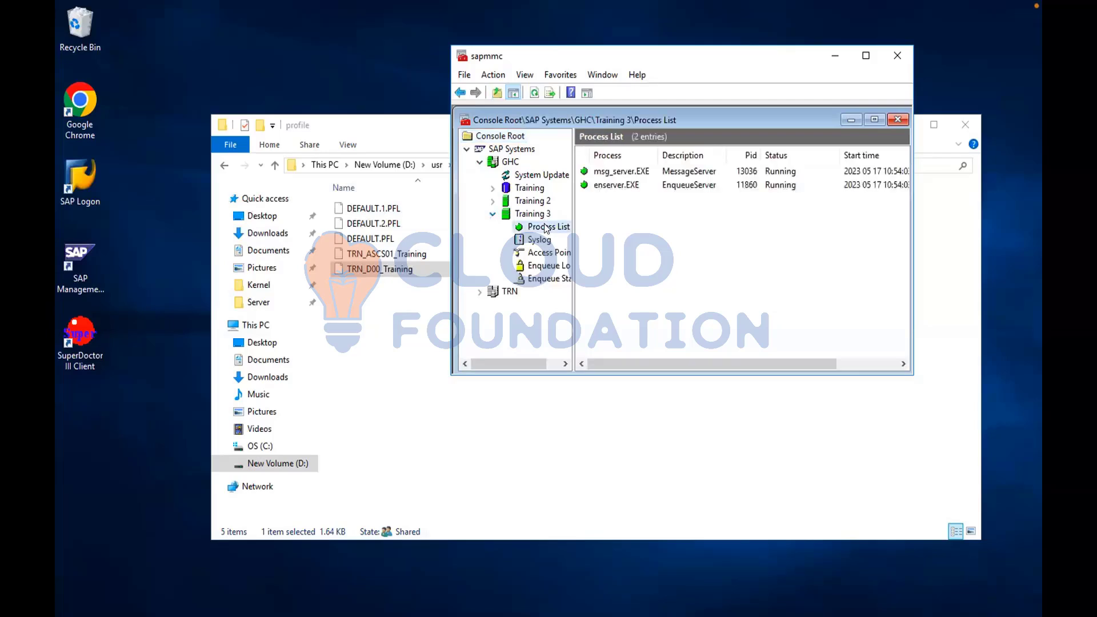
click(493, 215)
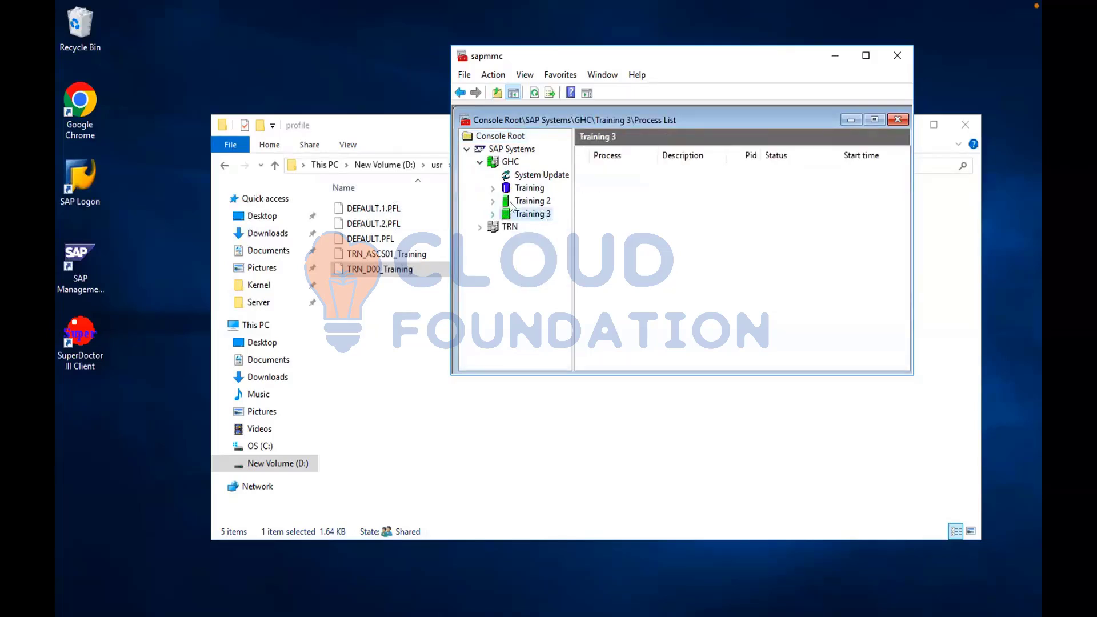
click(492, 201)
click(547, 205)
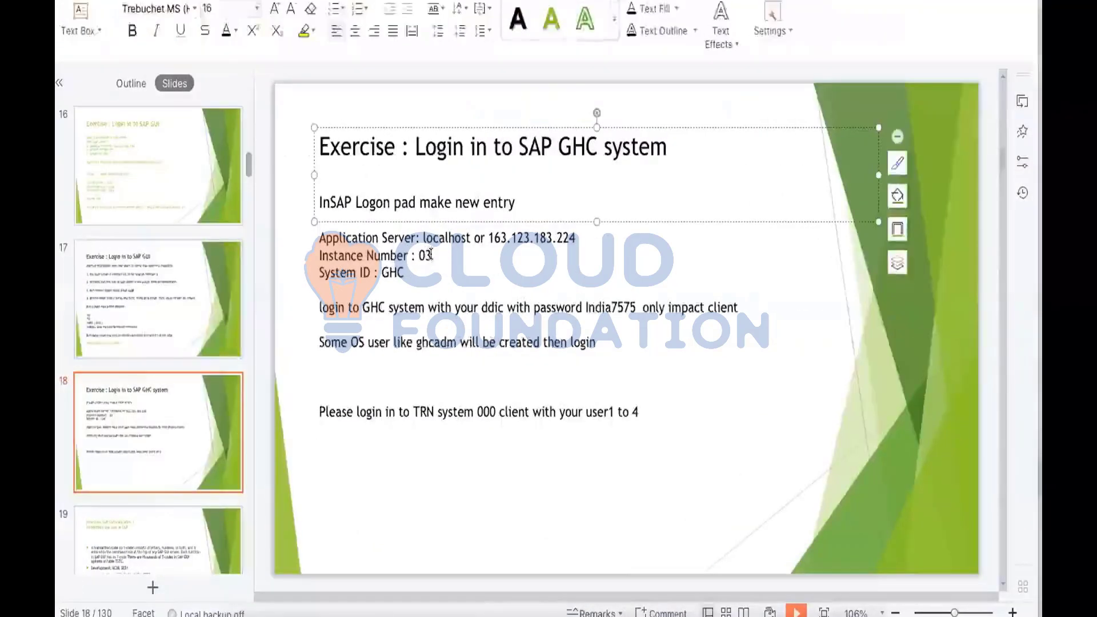
Step: Change the slide's instance number from 03 to 02 and split 'InSAP' into 'In SAP'
click(431, 255)
key(BackSpace)
text(2)
click(331, 199)
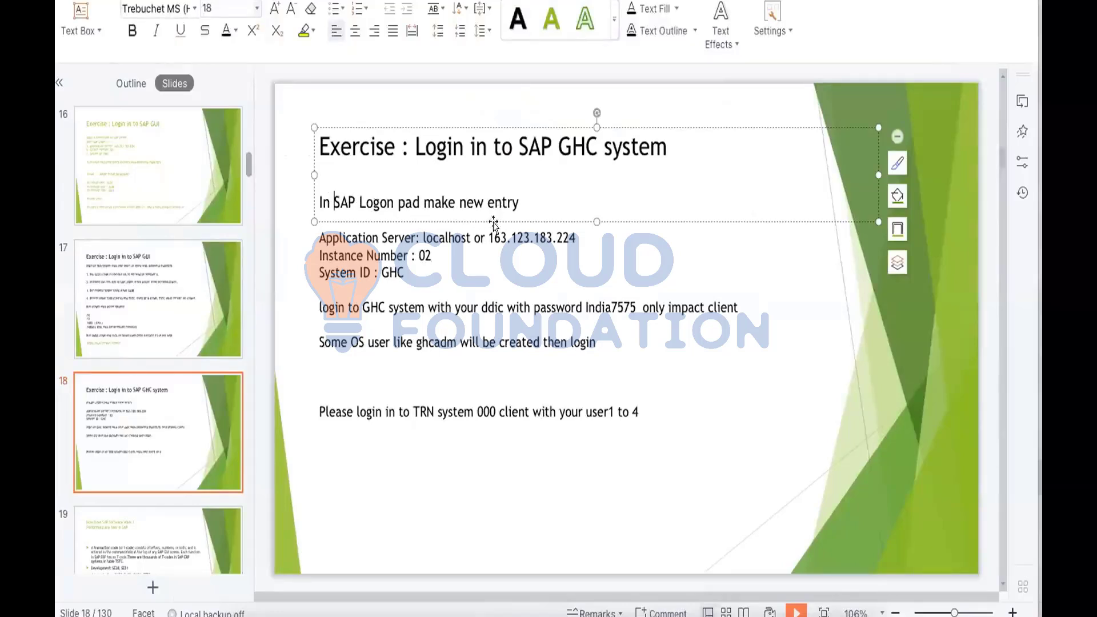
Step: Append '5:00 - 5:00 PM IST' to the slide title and delete the TRN login line
click(671, 144)
text(5:00 - )
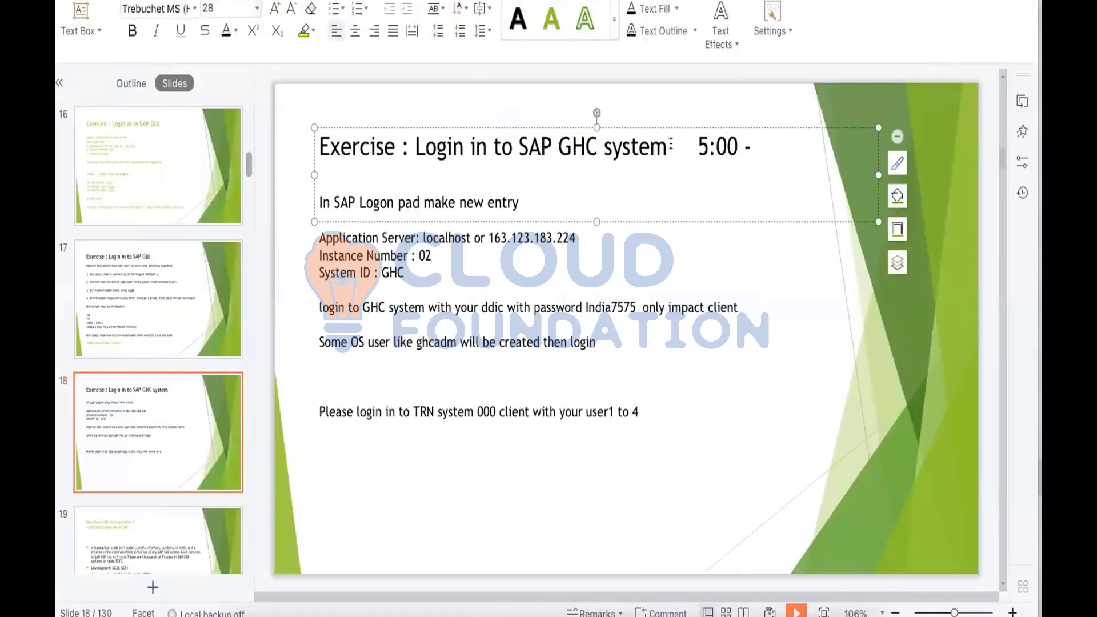
text(5:00 PM)
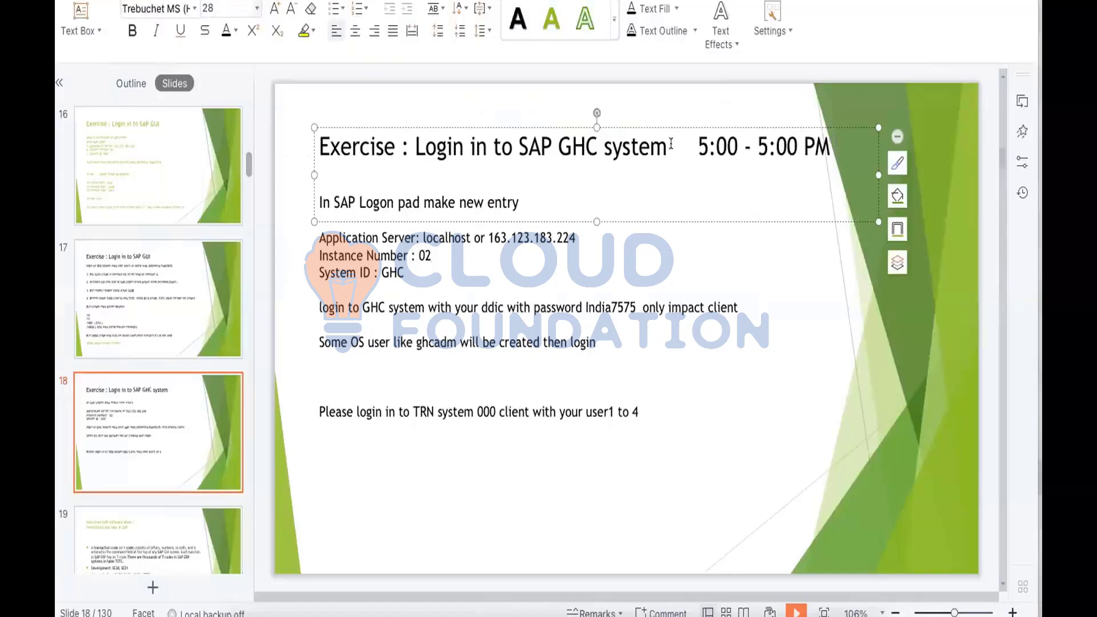
text( IST)
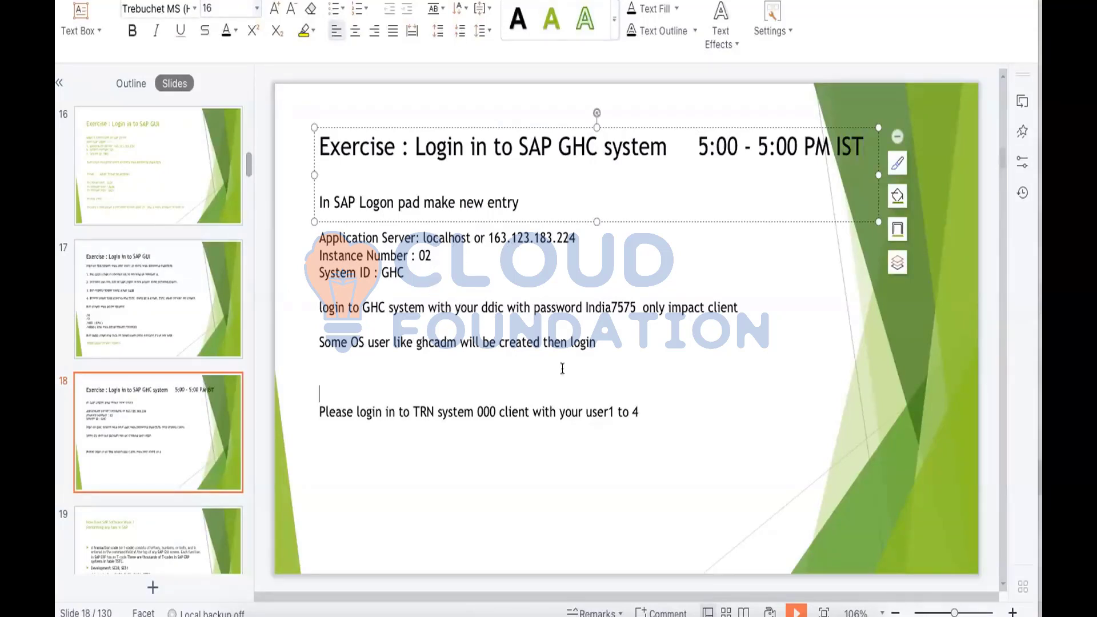
drag(642, 411, 289, 410)
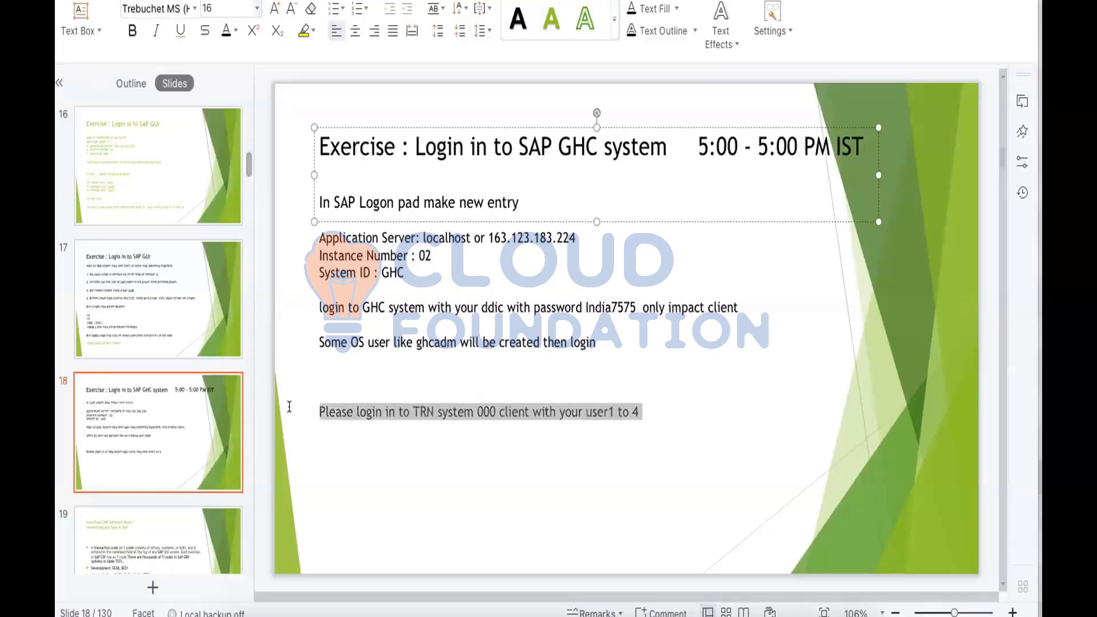
key(Delete)
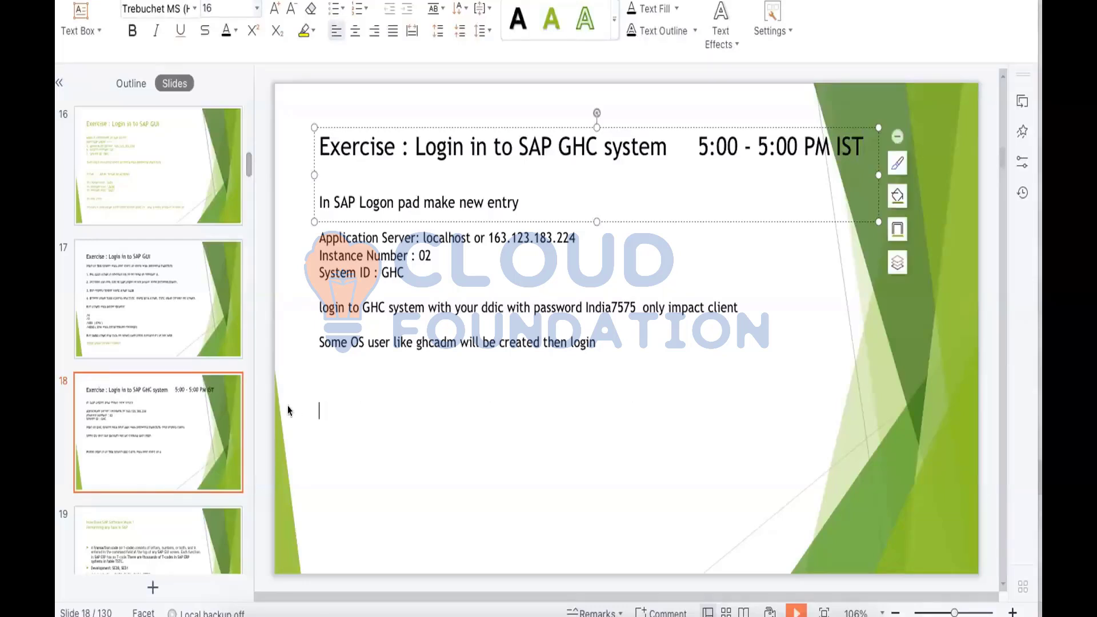
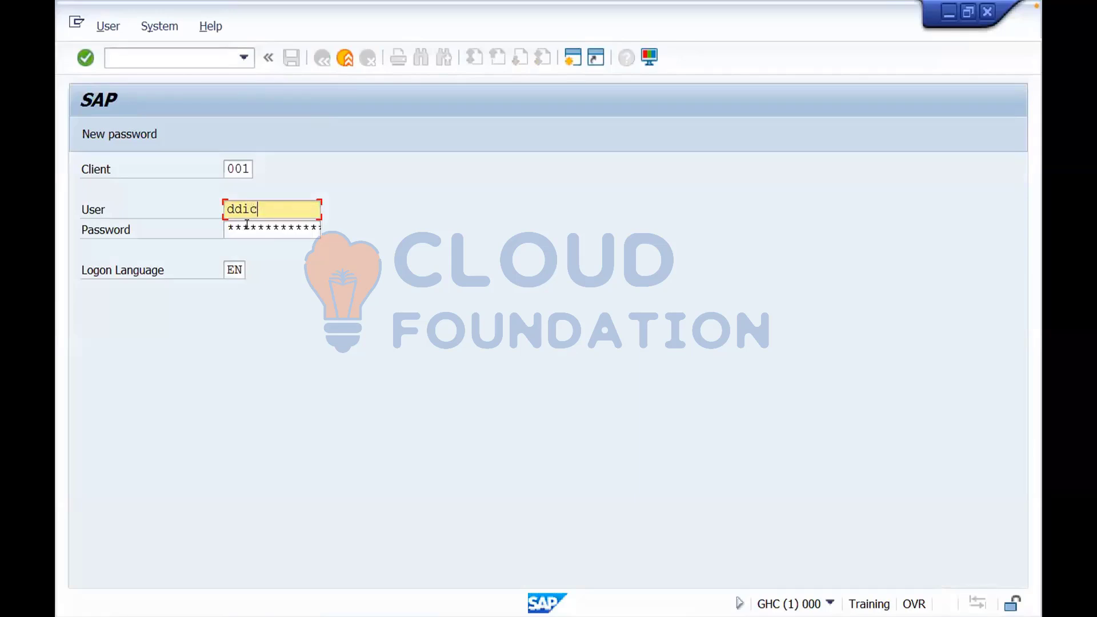
Step: Log on to GHC client 001 as DDIC and switch to the exercise slides
key(Tab)
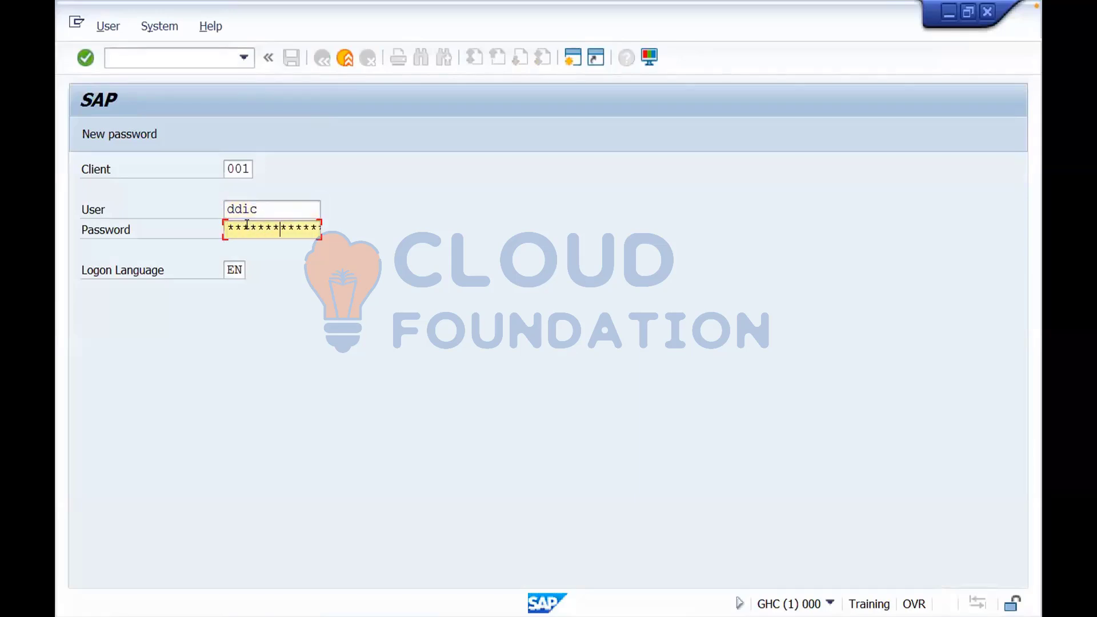
key(Return)
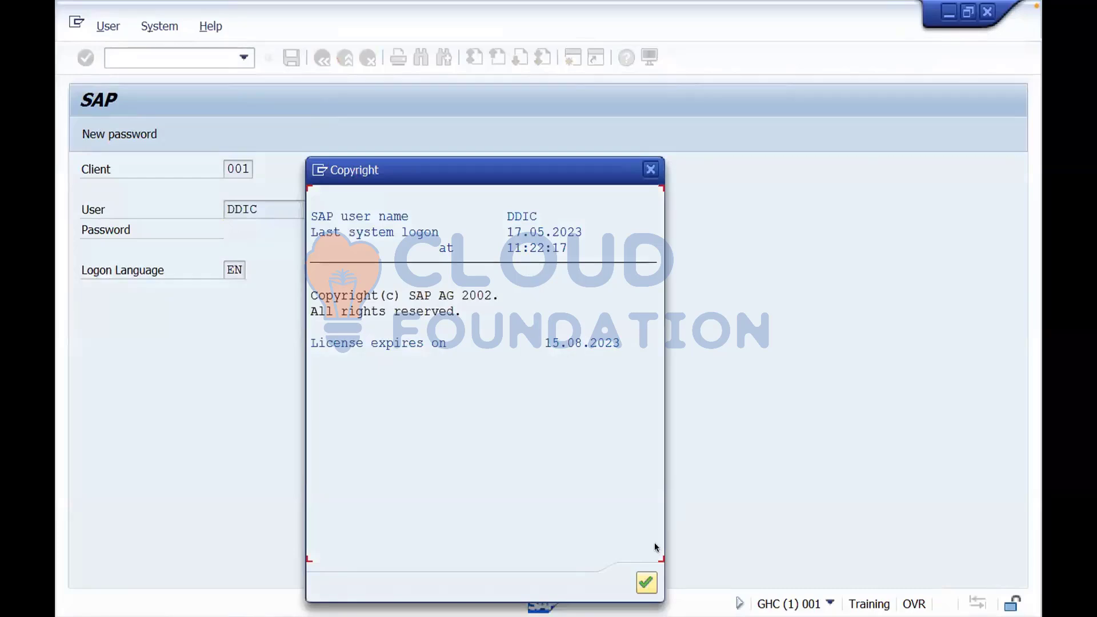
key(alt+Tab)
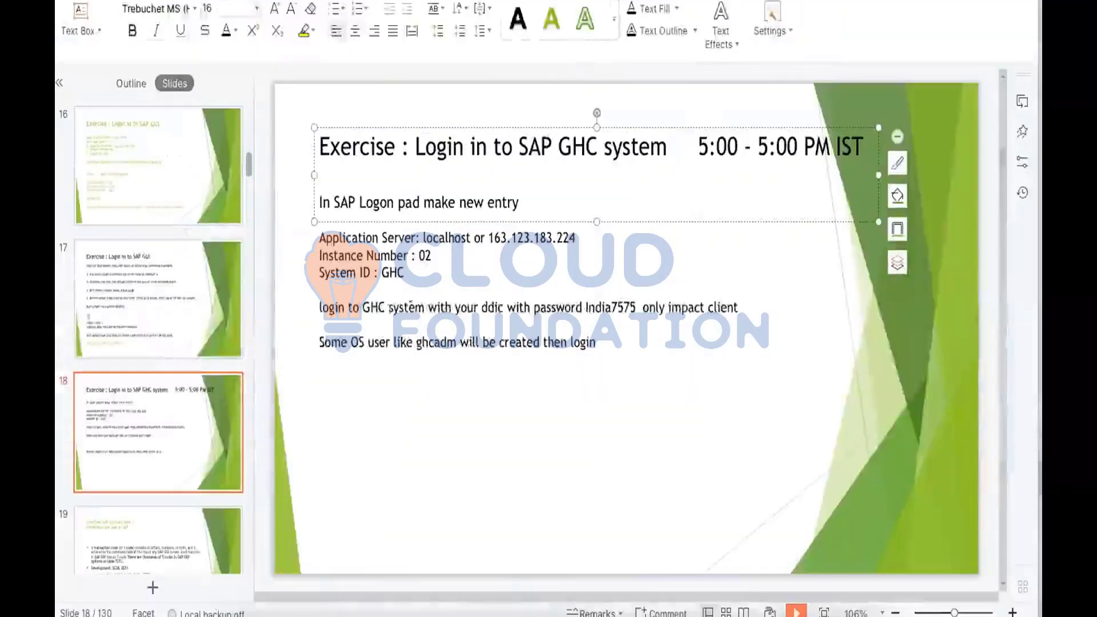
Step: Check the 'ddic' logon user on slide 18, then return to the remote SAP session
double_click(492, 308)
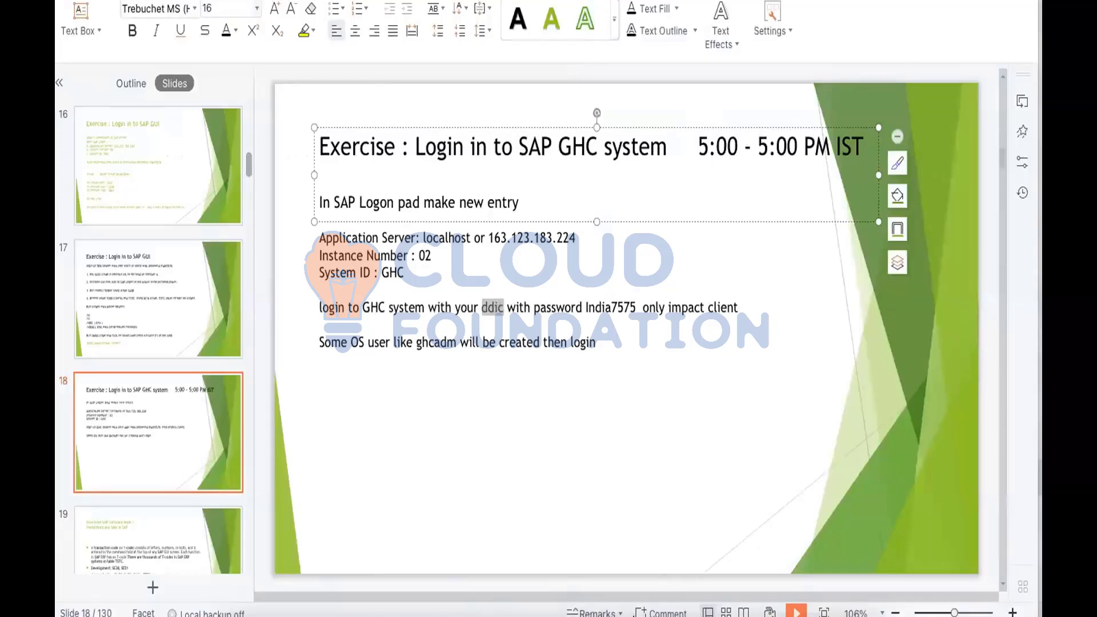
click(661, 613)
click(624, 591)
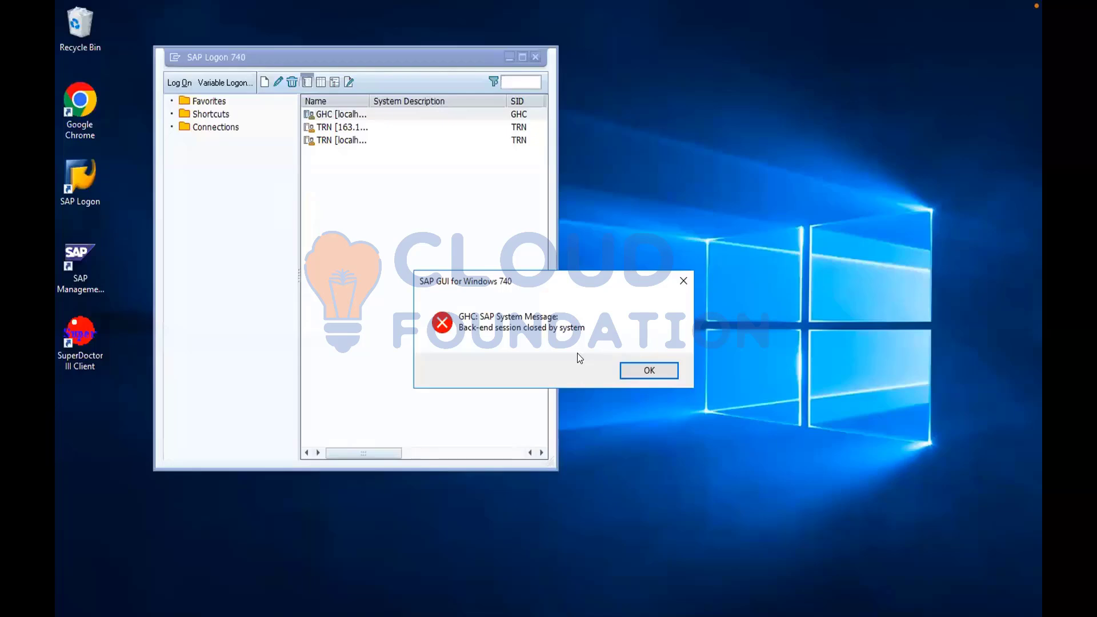
Step: Dismiss the closed-session error and reopen the GHC system's logon screen
click(641, 371)
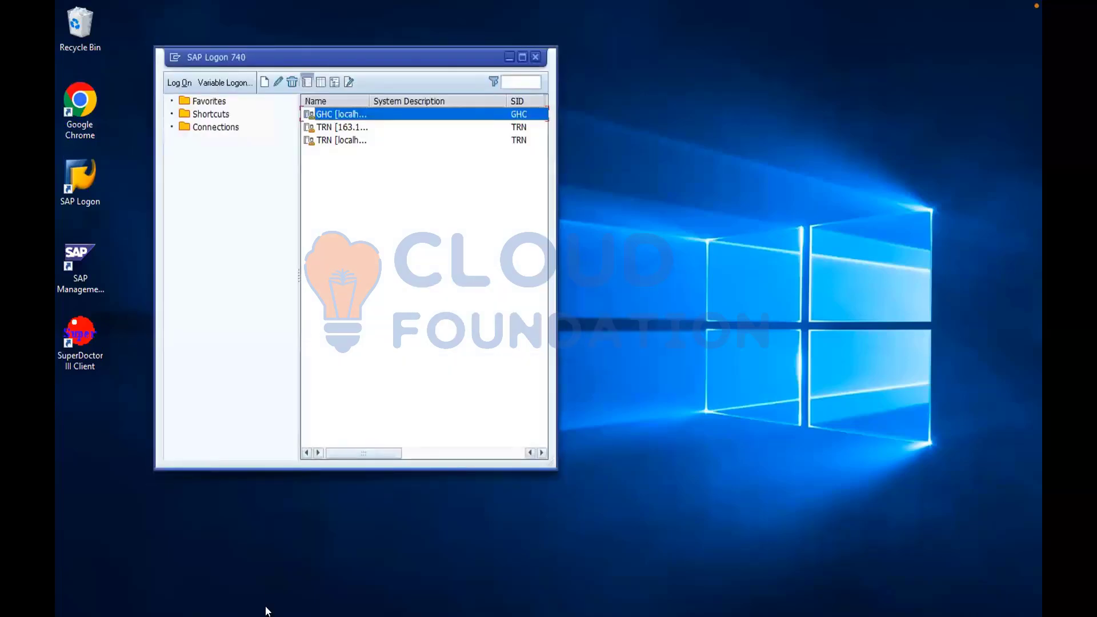
double_click(352, 114)
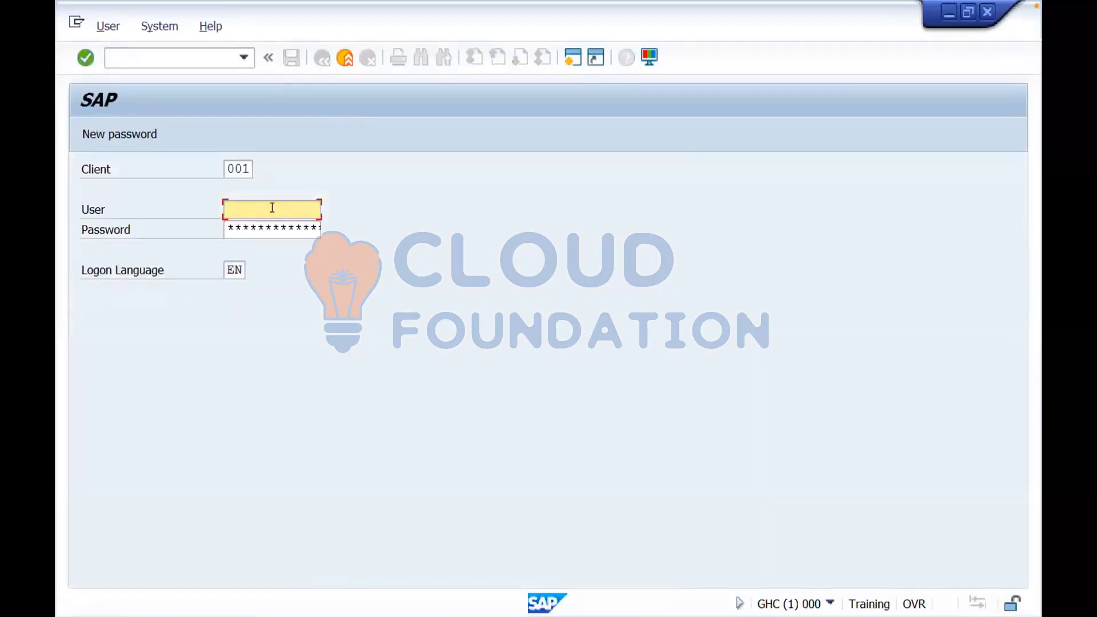
Step: Log on to client 001 as SAP* and accept the copyright notice
text(sap8)
key(BackSpace)
key(Tab)
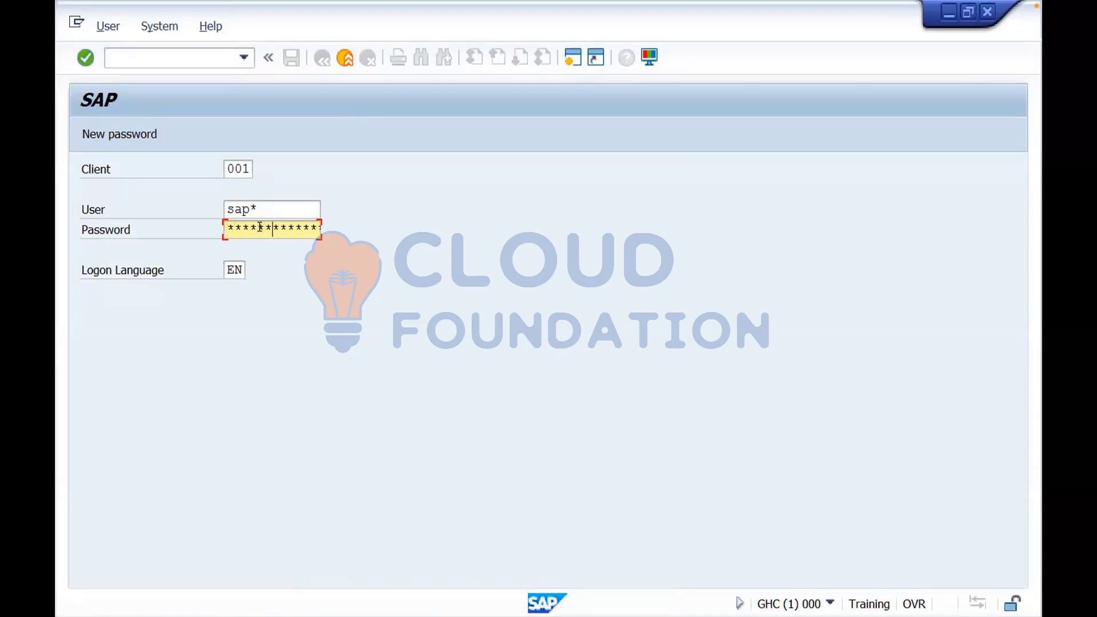
key(Return)
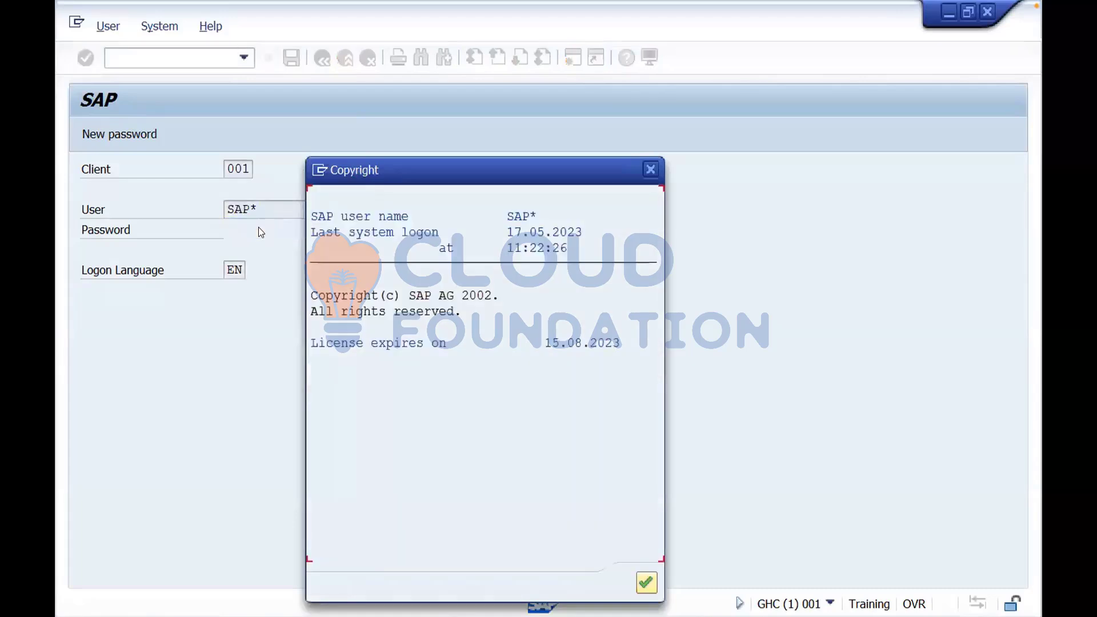
click(649, 578)
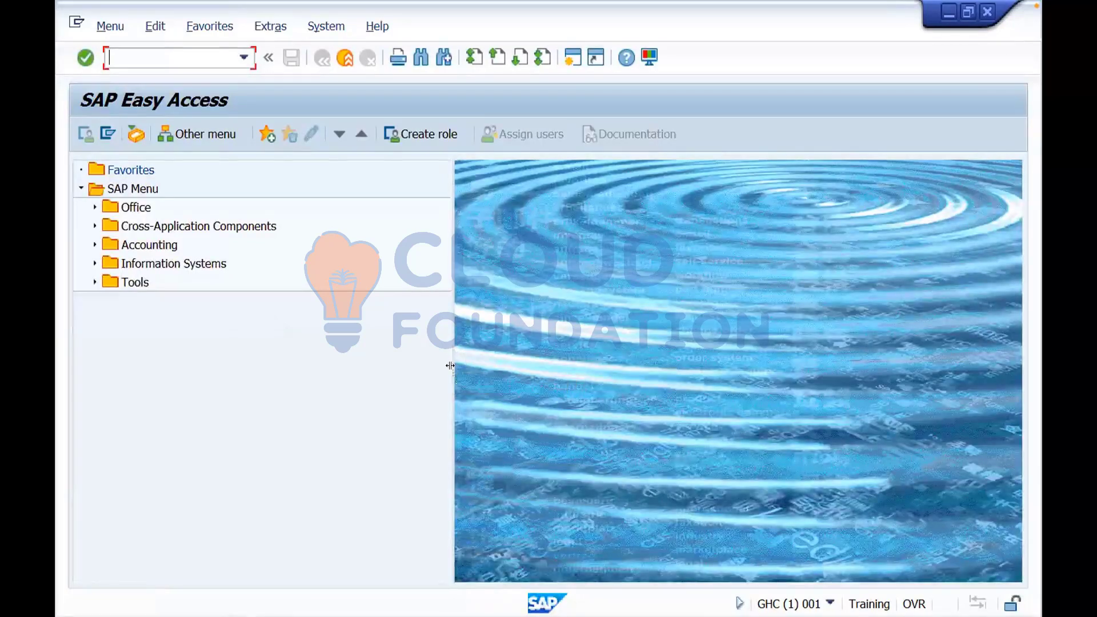
Step: Narrow the menu tree pane and run transaction su01 for User Maintenance
drag(452, 368, 407, 362)
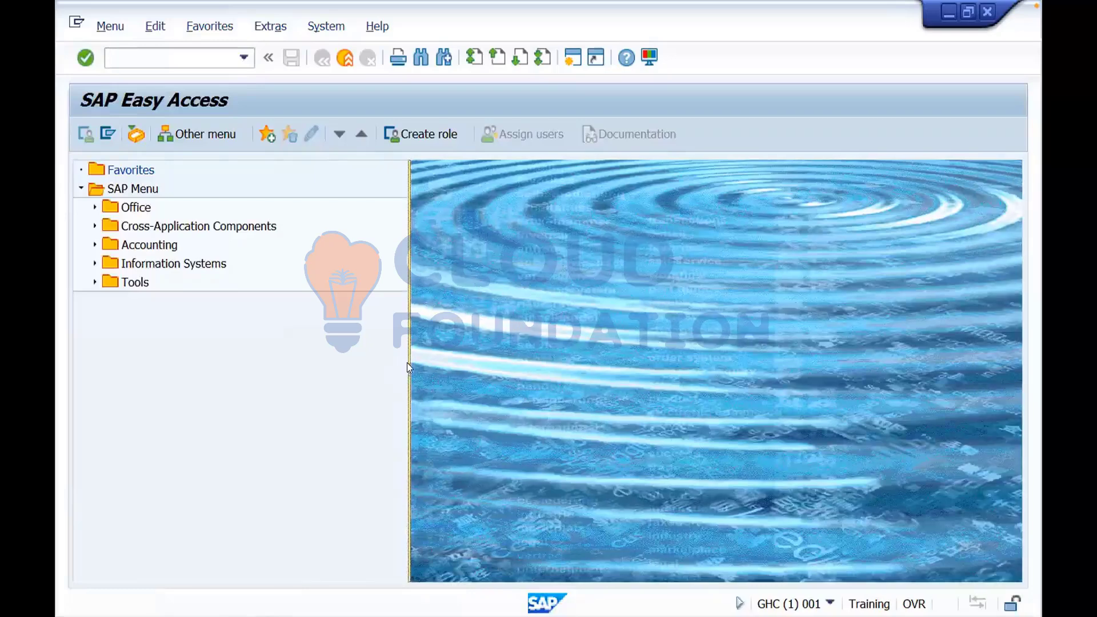
click(159, 56)
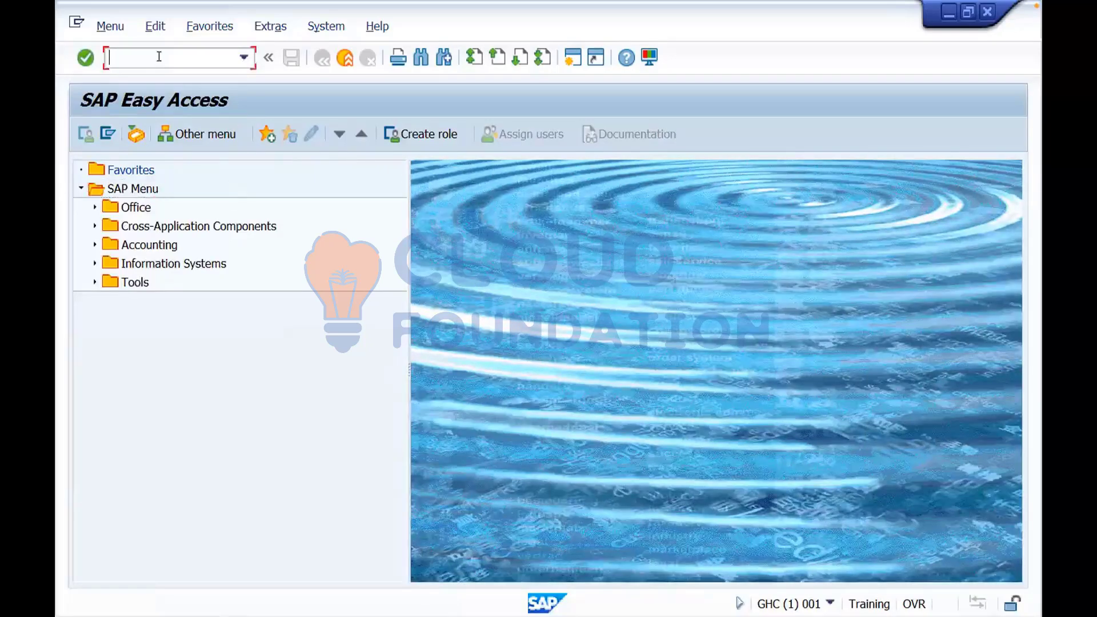
text(su01)
key(Return)
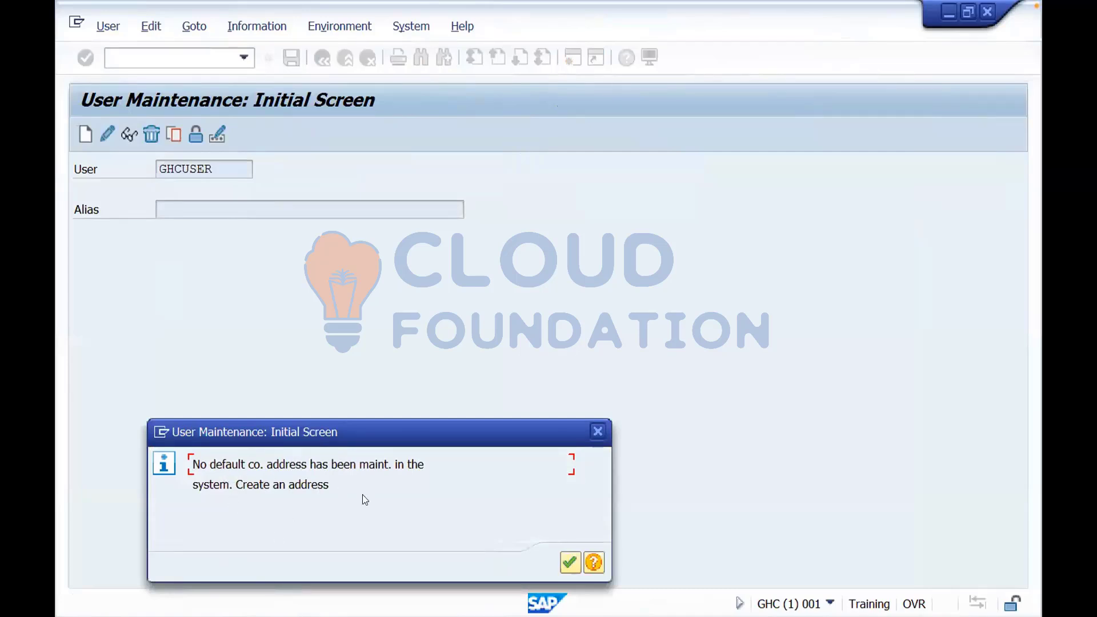
Step: Acknowledge the missing company address notice and create company address GHC
click(573, 561)
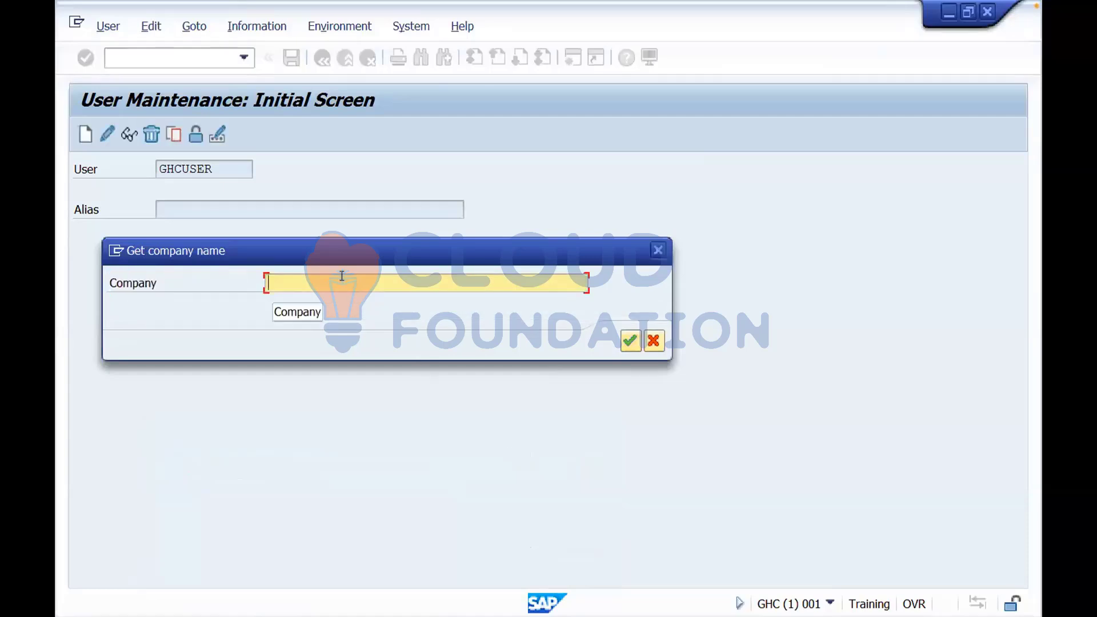
text(GHC)
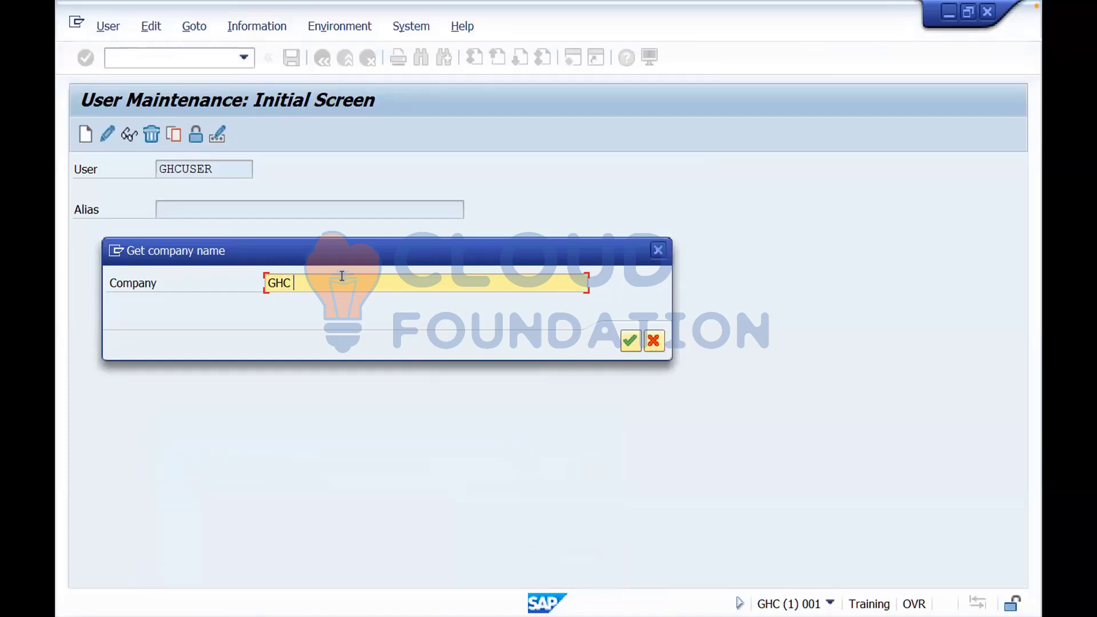
click(628, 339)
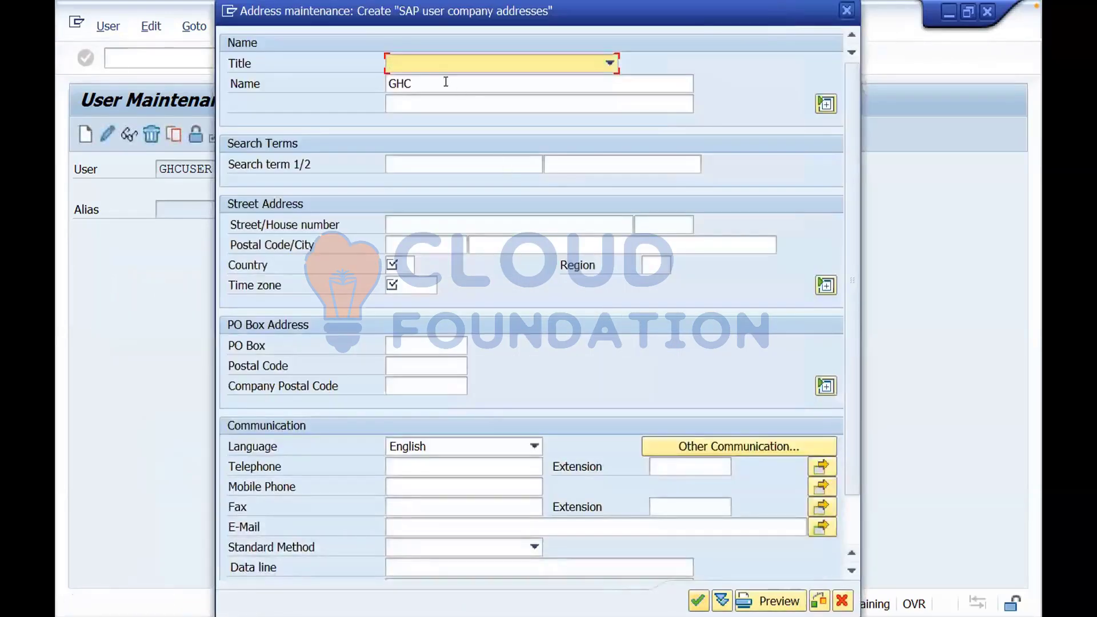
Step: Set the company address country to Kuwait (KW) from the country key list
click(401, 263)
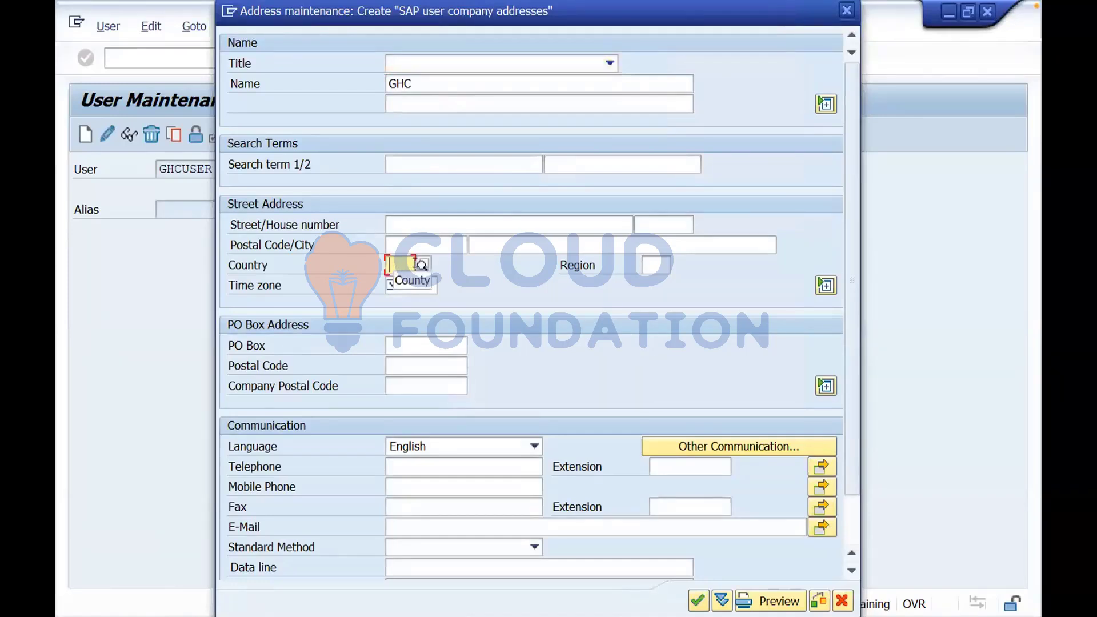
text(Kw)
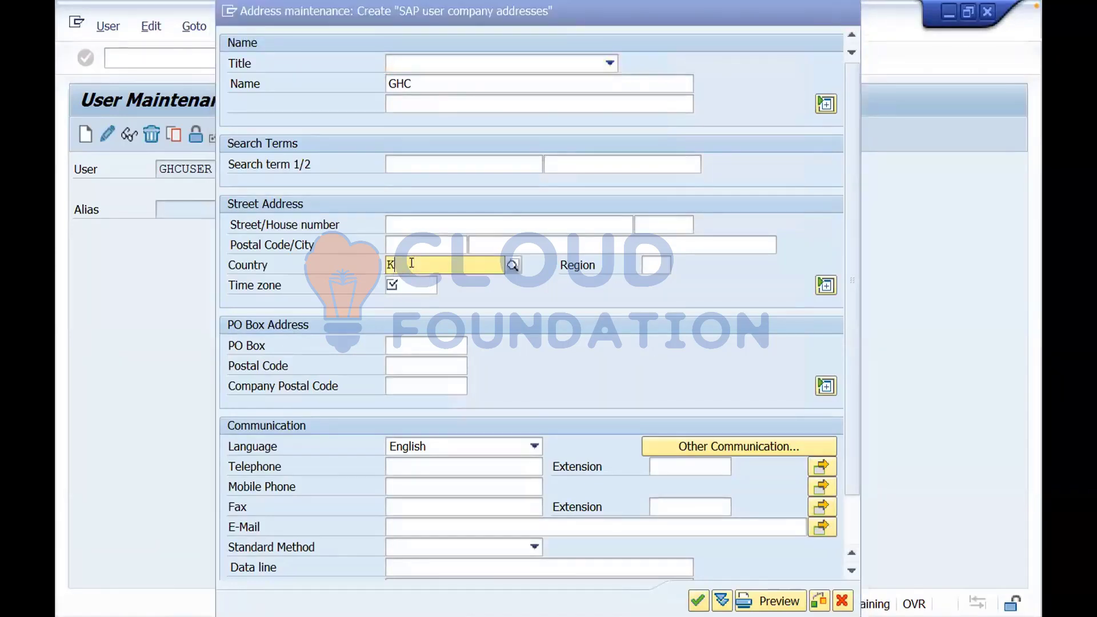
key(BackSpace)
key(BackSpace)
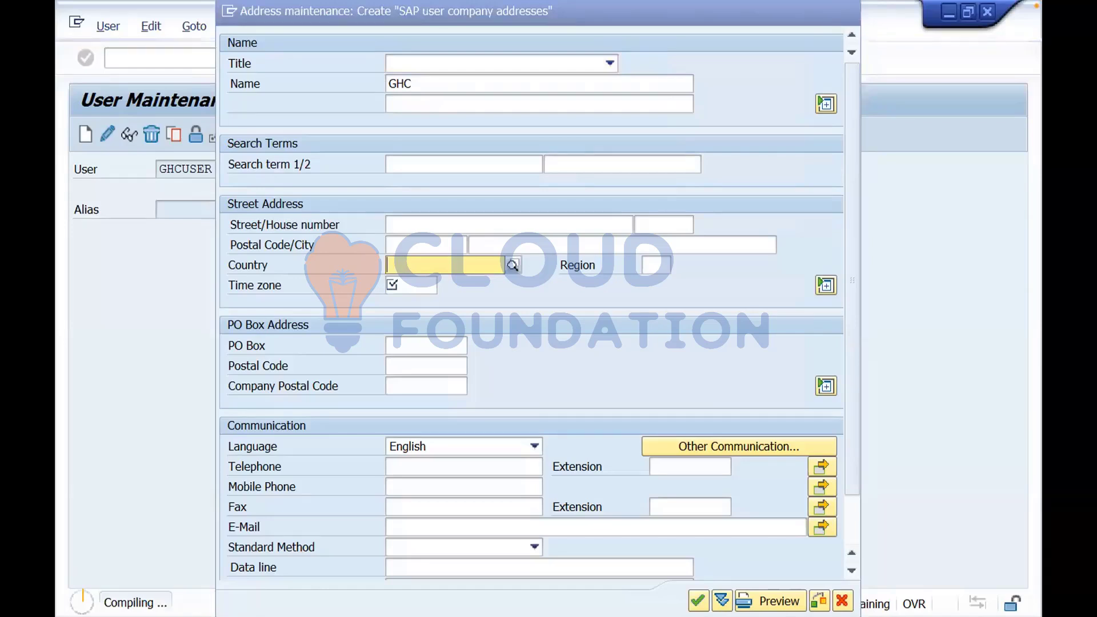
click(512, 266)
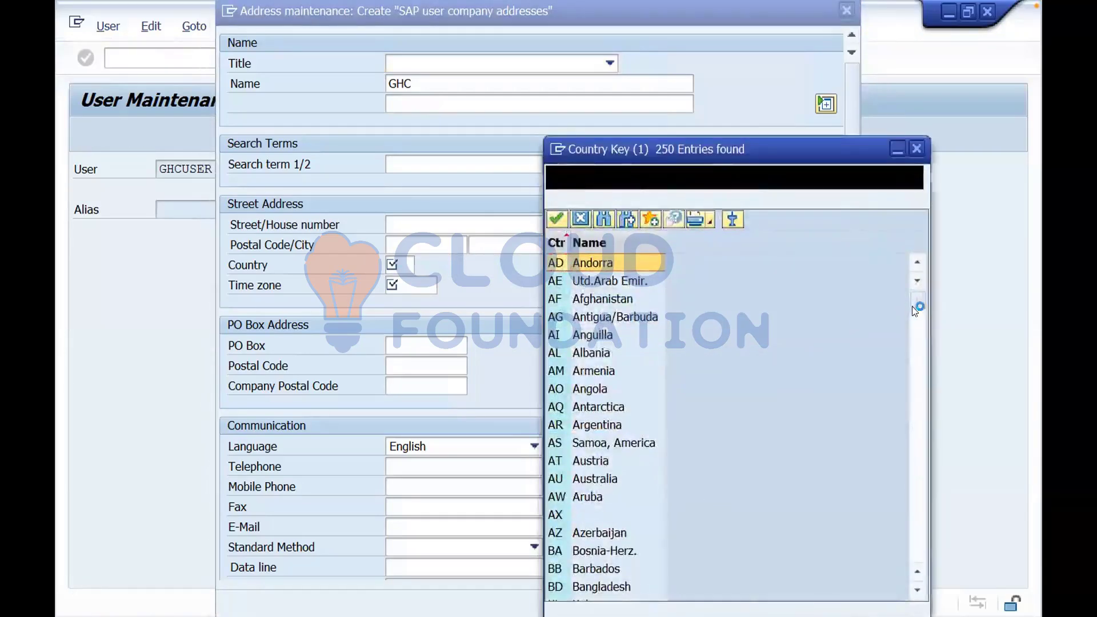
scroll(916, 345, down, 10)
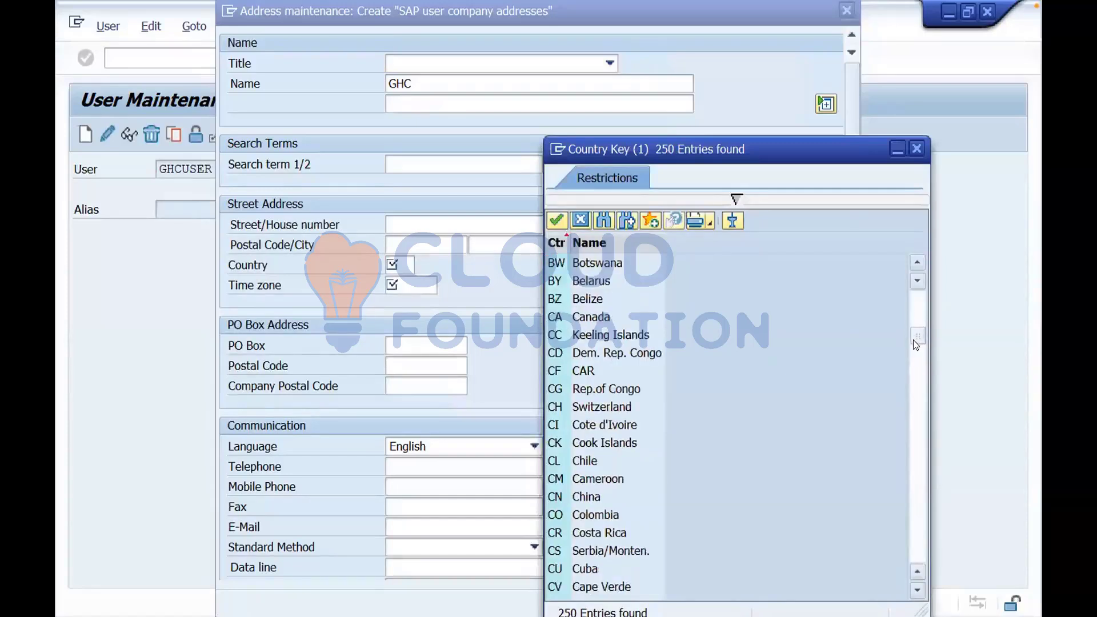
drag(917, 335, 917, 372)
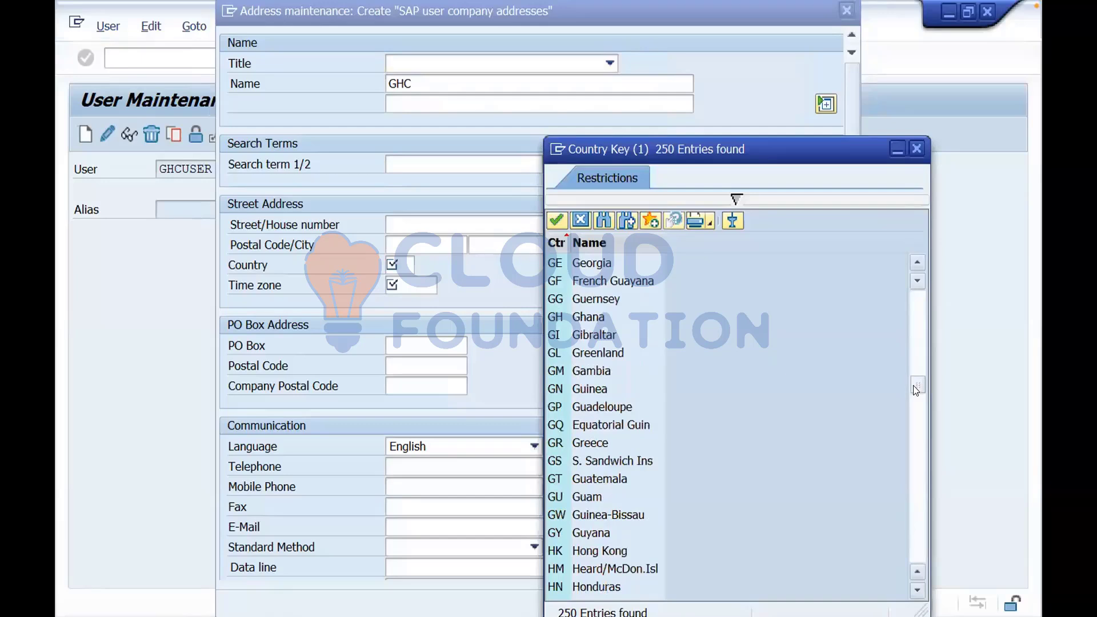
drag(913, 386, 912, 401)
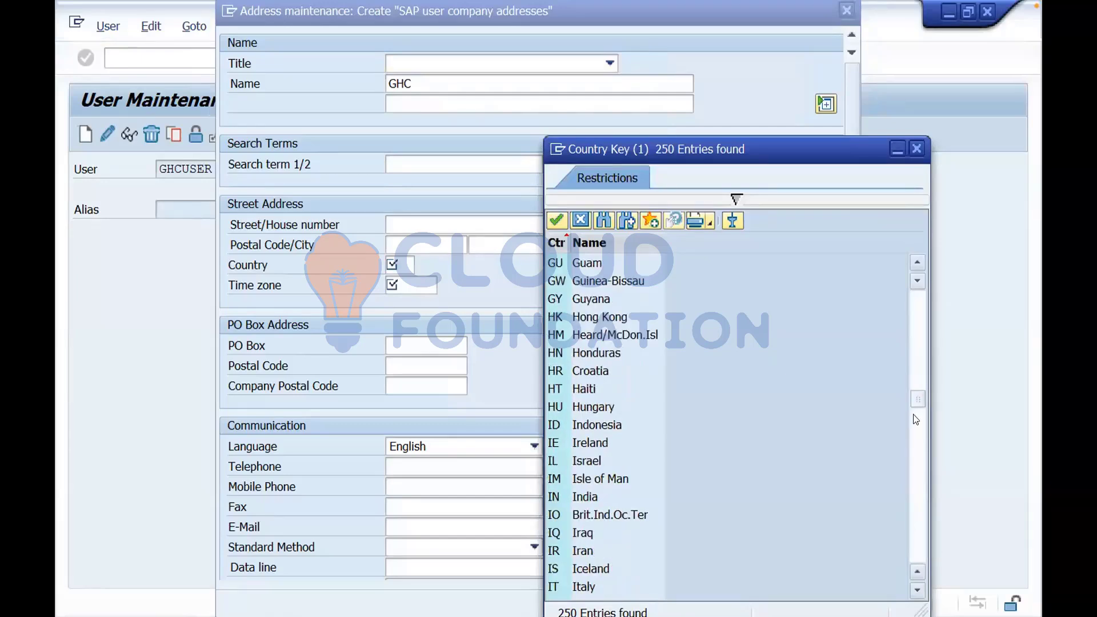
scroll(916, 420, down, 5)
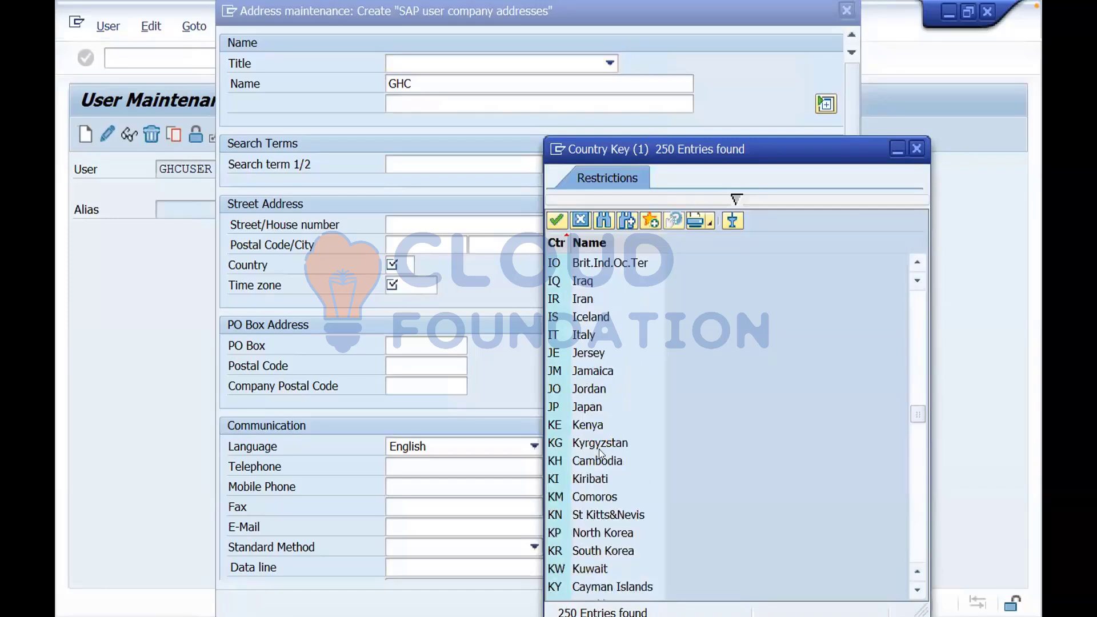
click(562, 569)
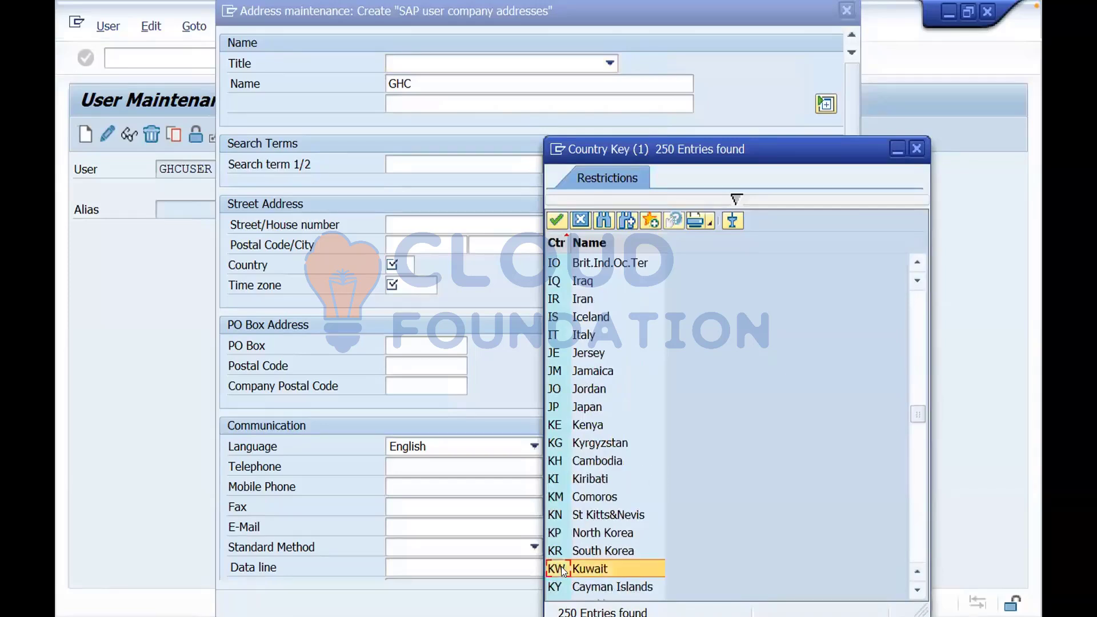
double_click(563, 570)
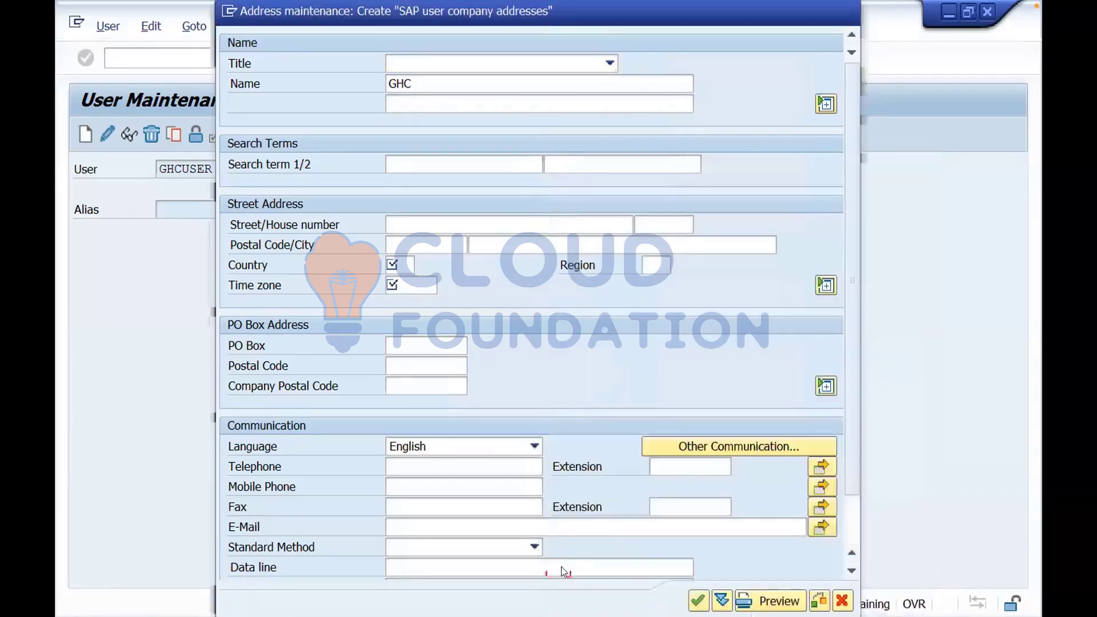
click(424, 284)
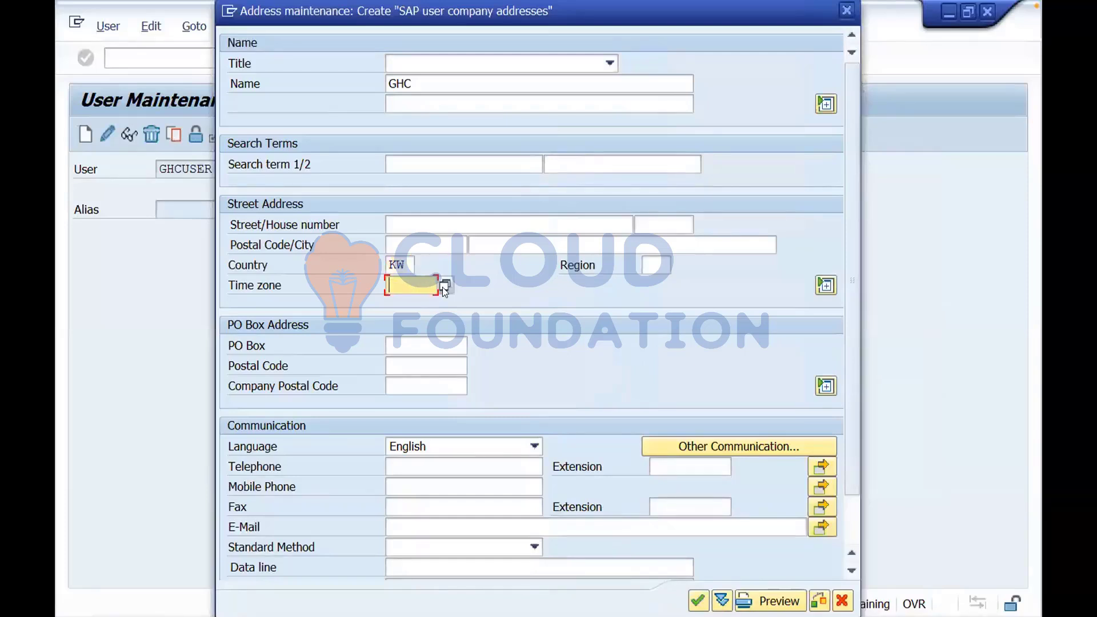
Step: Change the company address country to Qatar (QA) from the country list
click(406, 263)
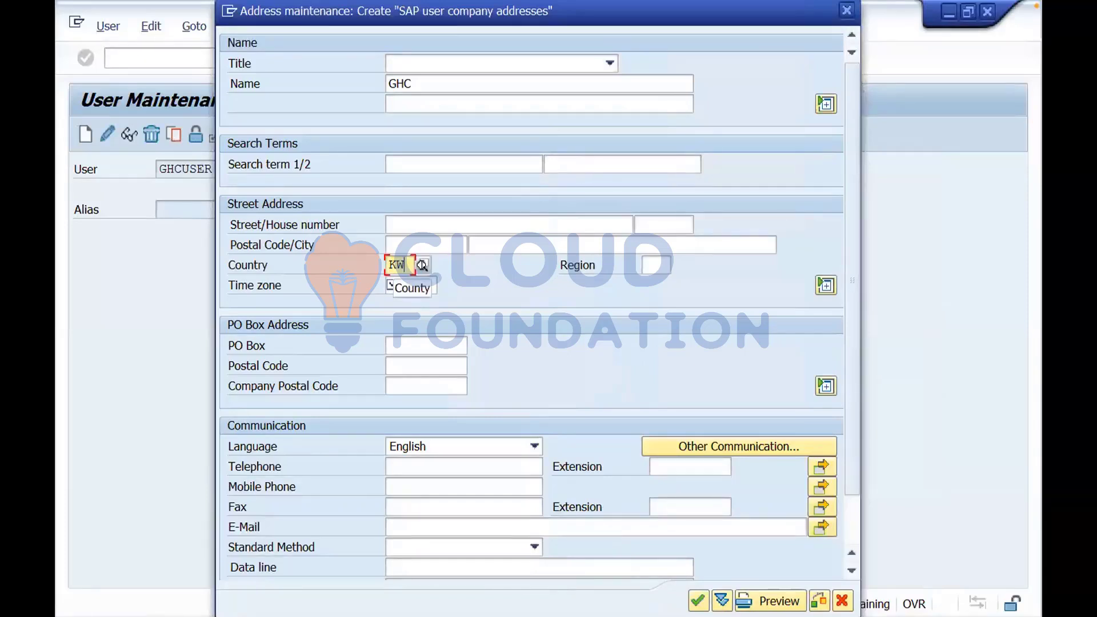
click(422, 266)
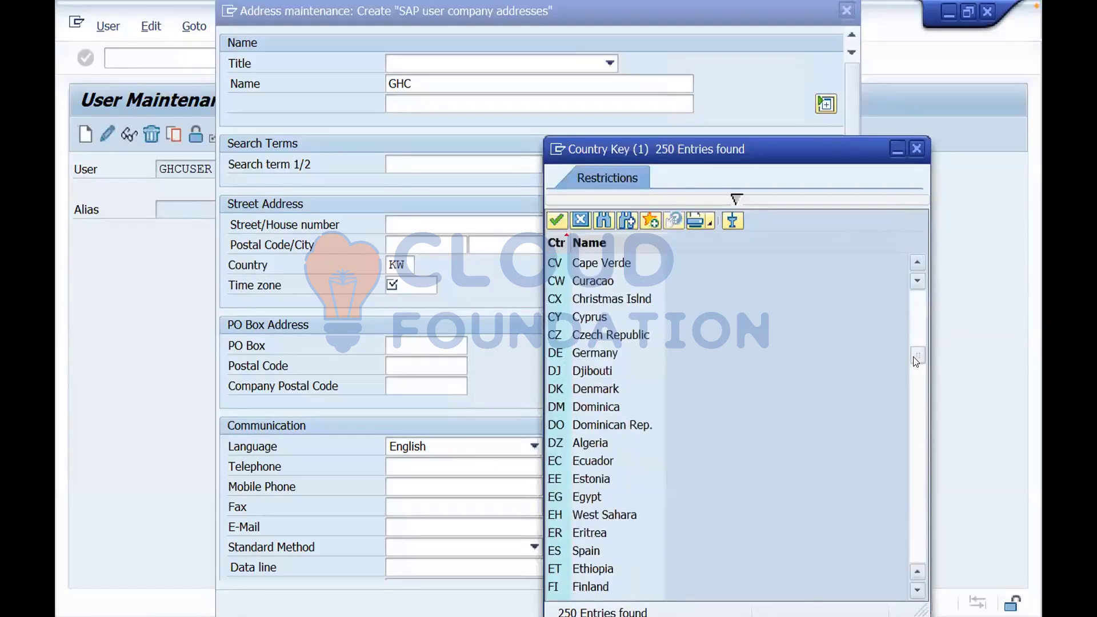
drag(913, 361, 913, 426)
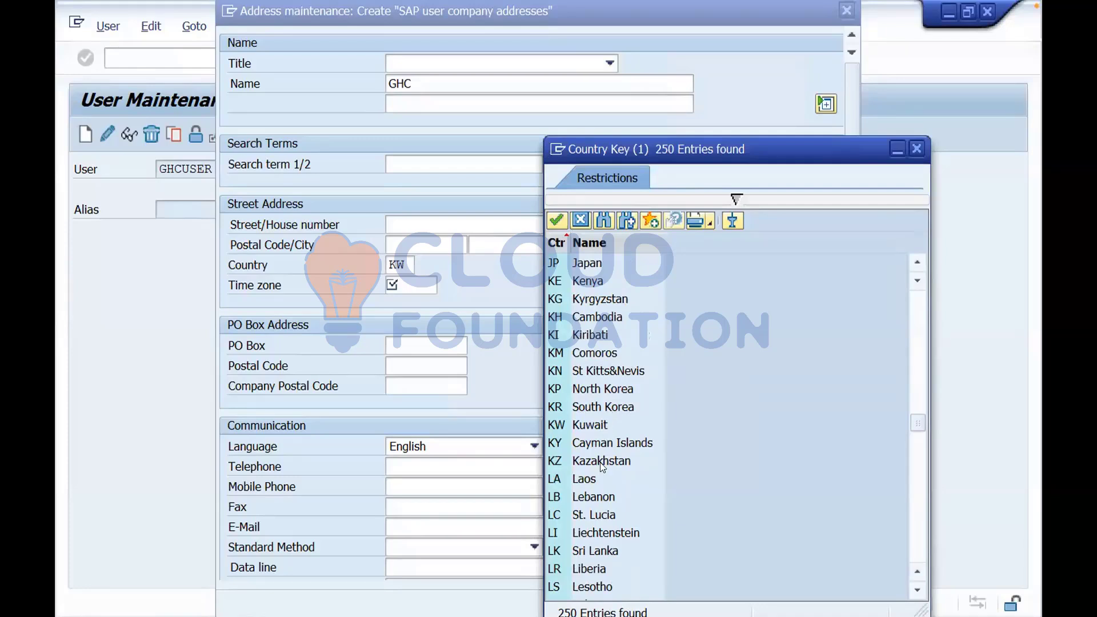
drag(917, 424, 917, 489)
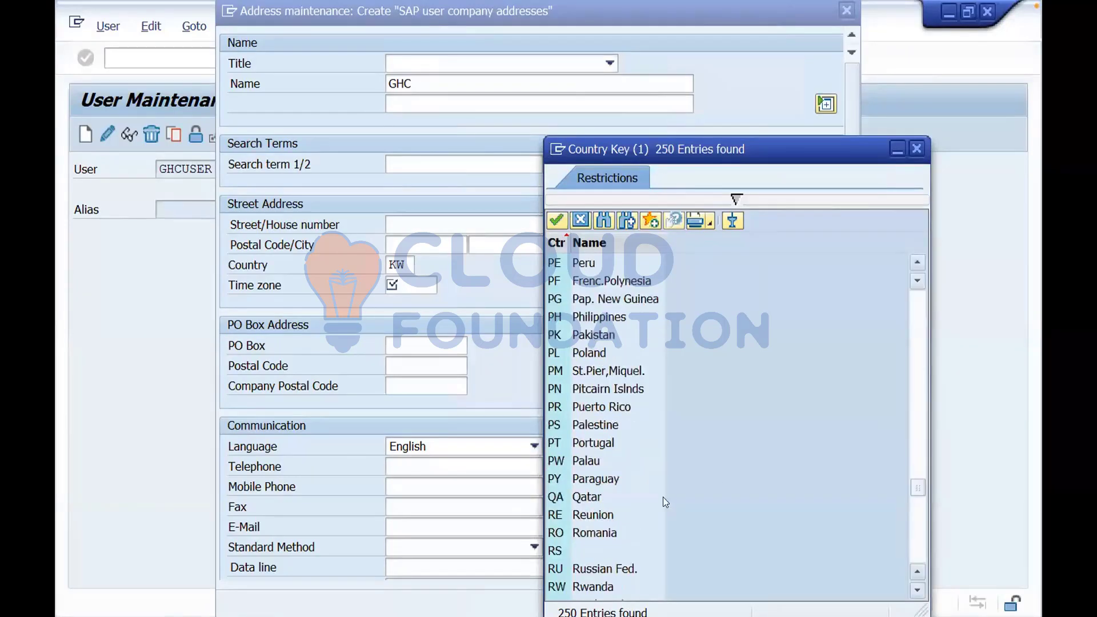
double_click(561, 497)
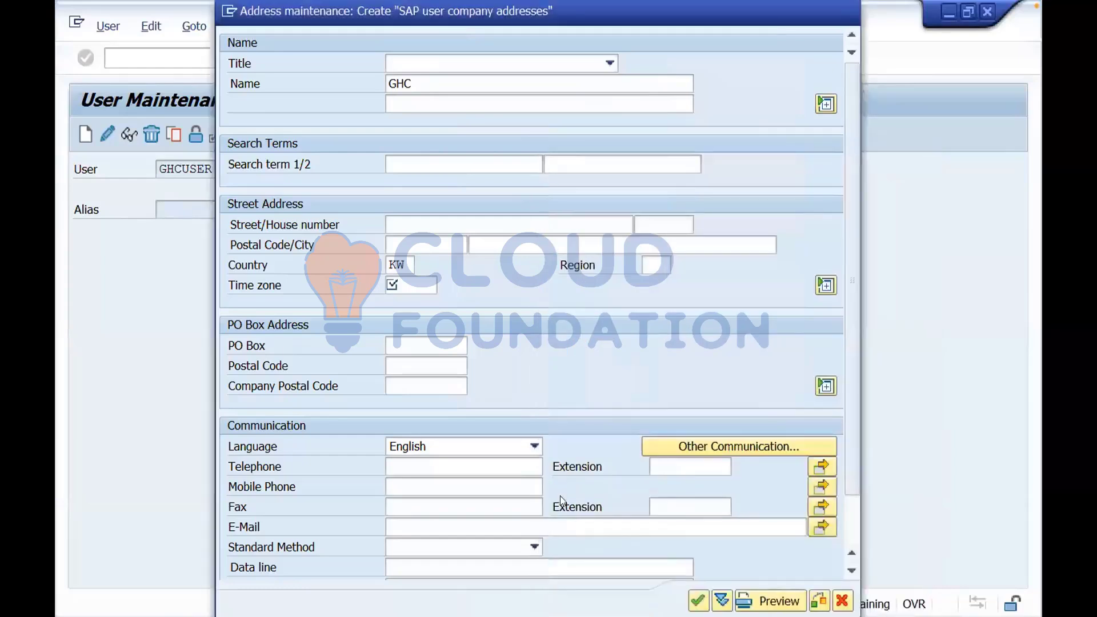
click(411, 285)
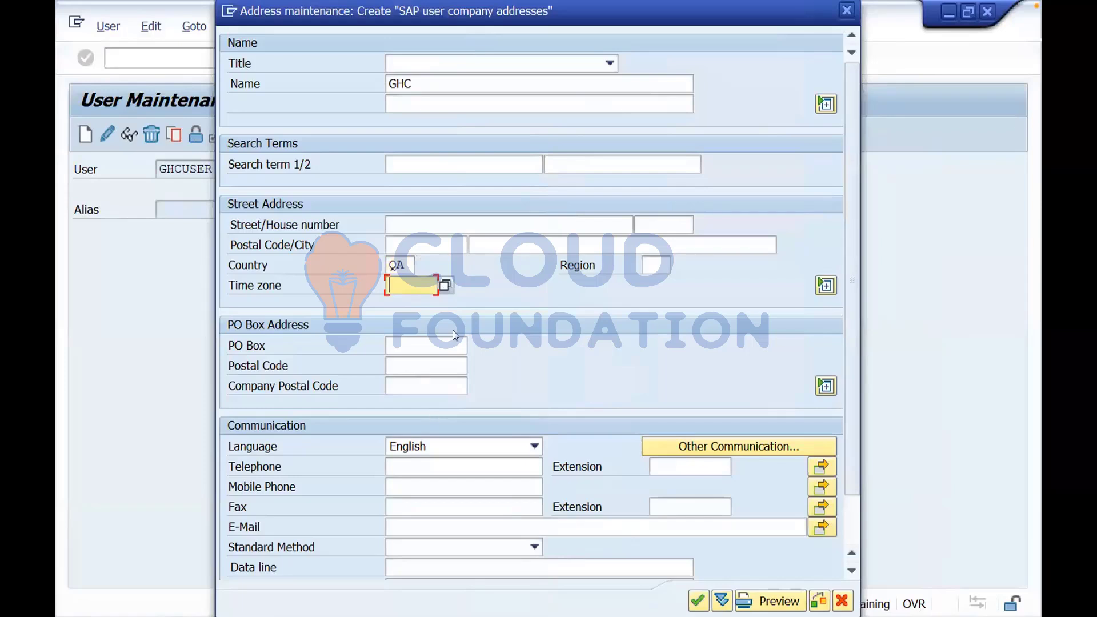
Step: Set the company address time zone to IRAQ after clearing the required-fields error
click(697, 605)
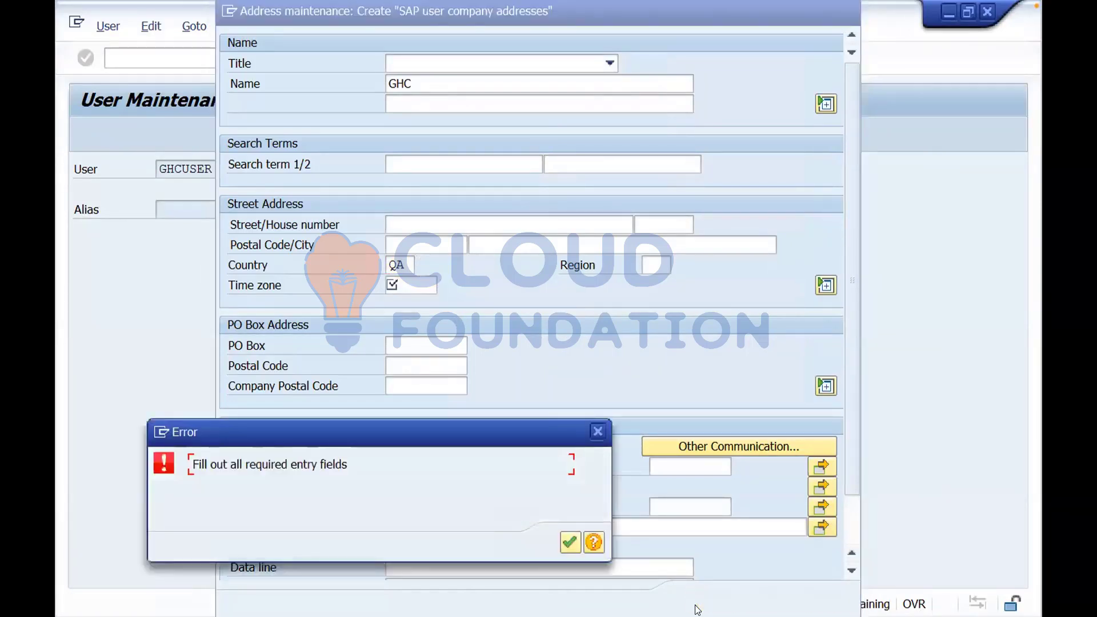
click(568, 546)
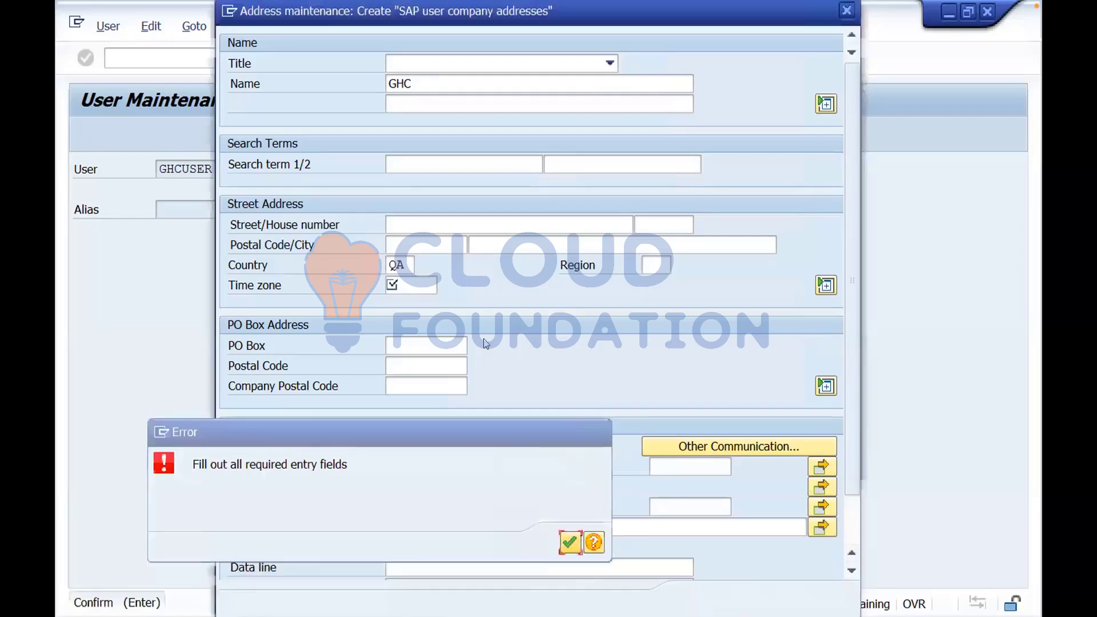
click(444, 285)
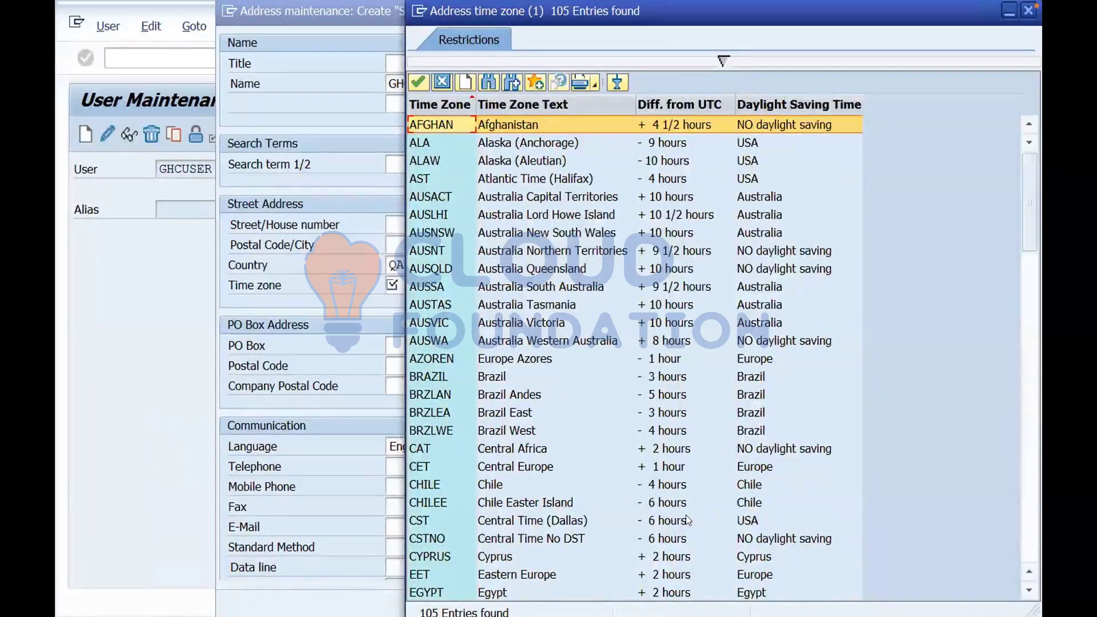
double_click(666, 592)
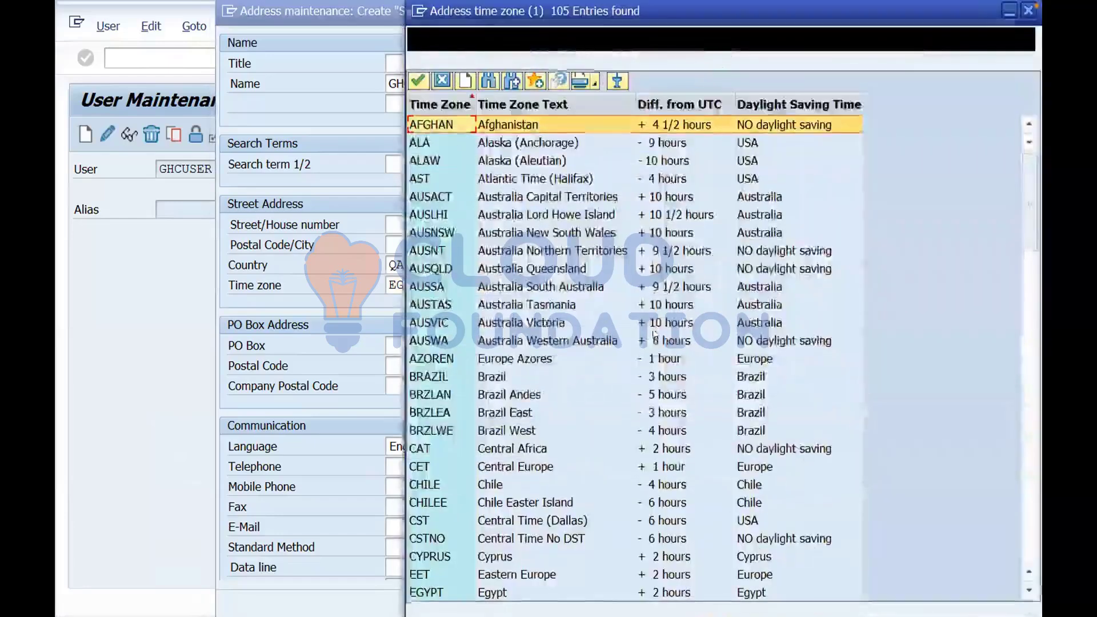
click(1029, 589)
click(1028, 589)
click(1028, 589)
click(1029, 589)
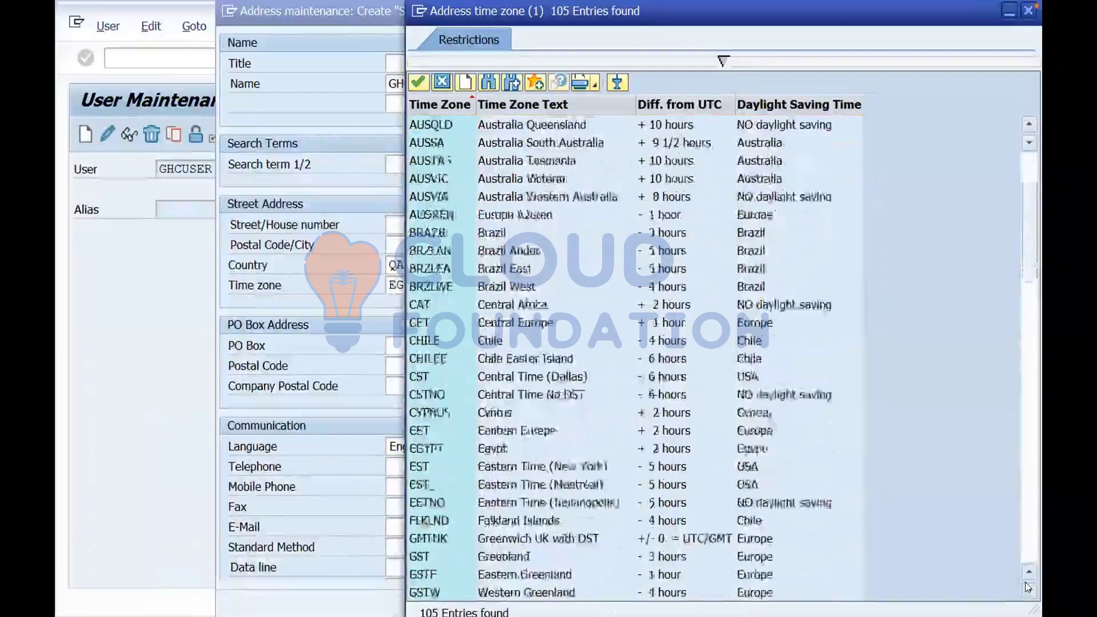
click(1028, 589)
click(1028, 589)
click(1028, 589)
click(1028, 589)
click(1029, 589)
click(1029, 589)
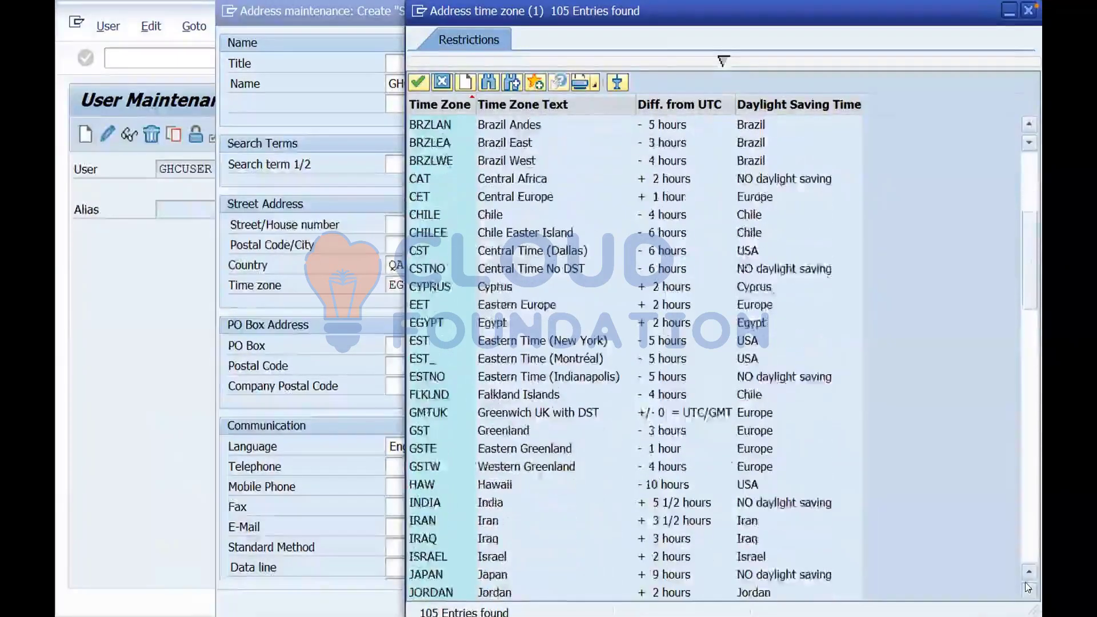
click(1028, 589)
click(679, 519)
key(Escape)
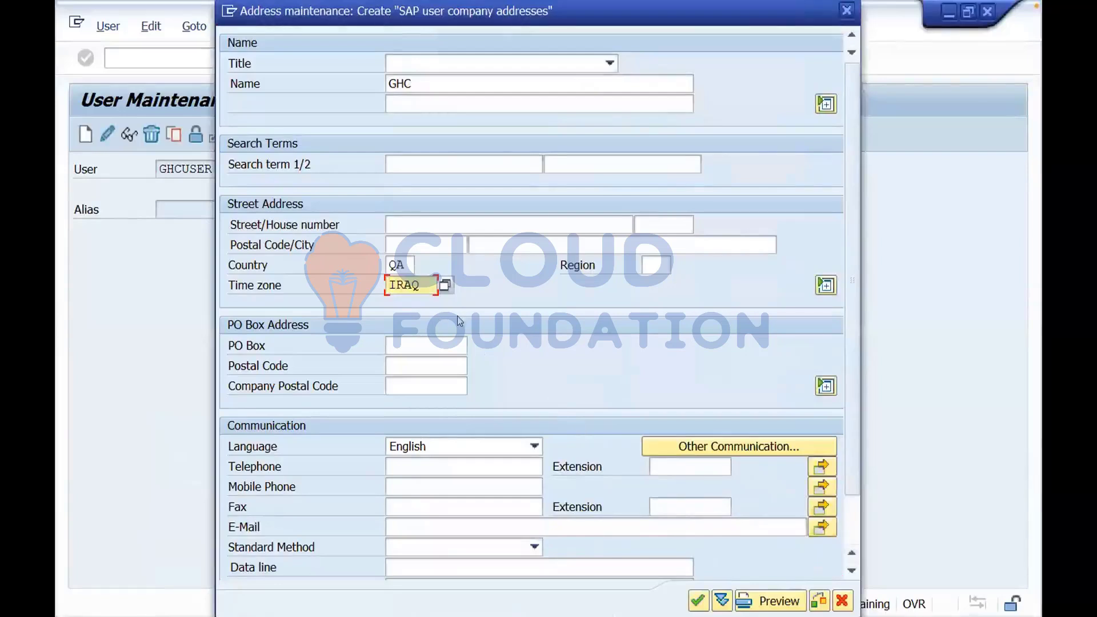
Step: Confirm the company address, accept the time zone warning, and return to the user
click(698, 601)
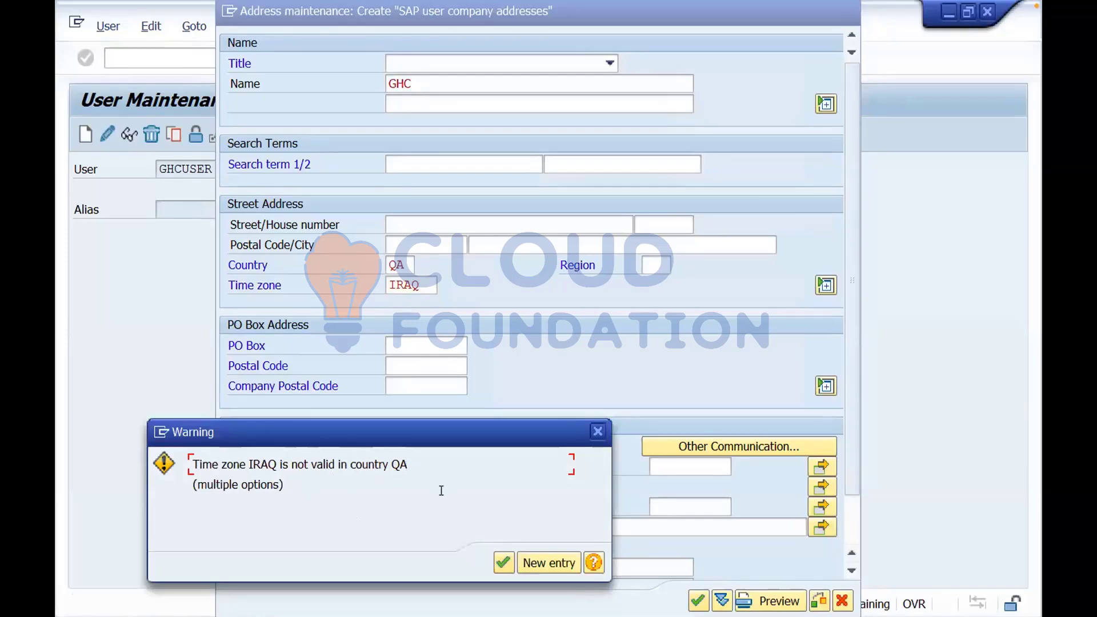
click(501, 554)
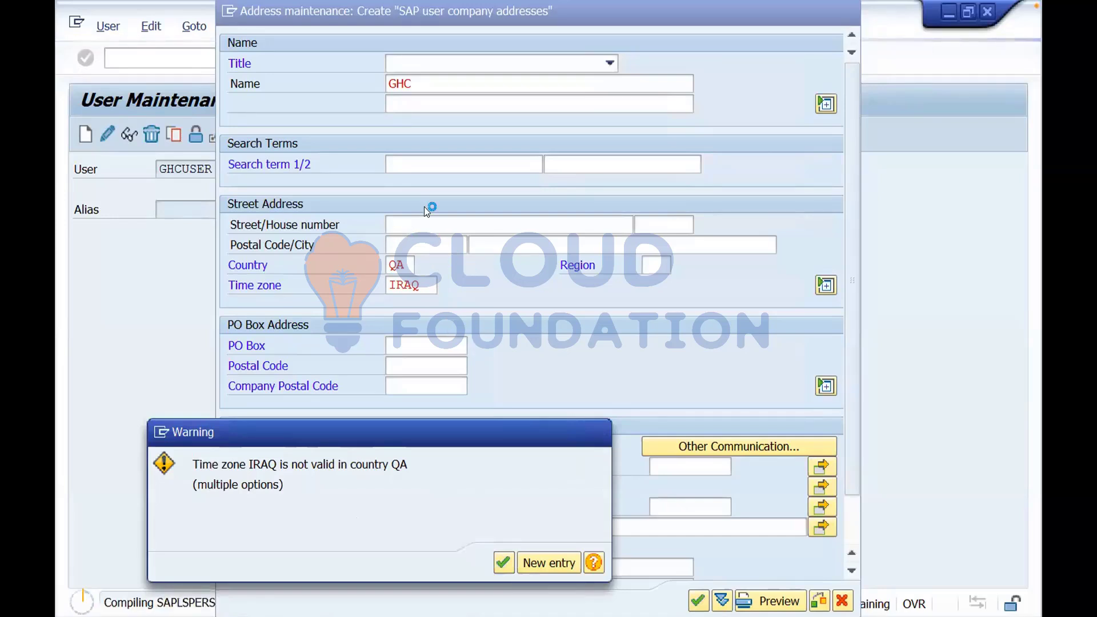
key(Escape)
key(Escape)
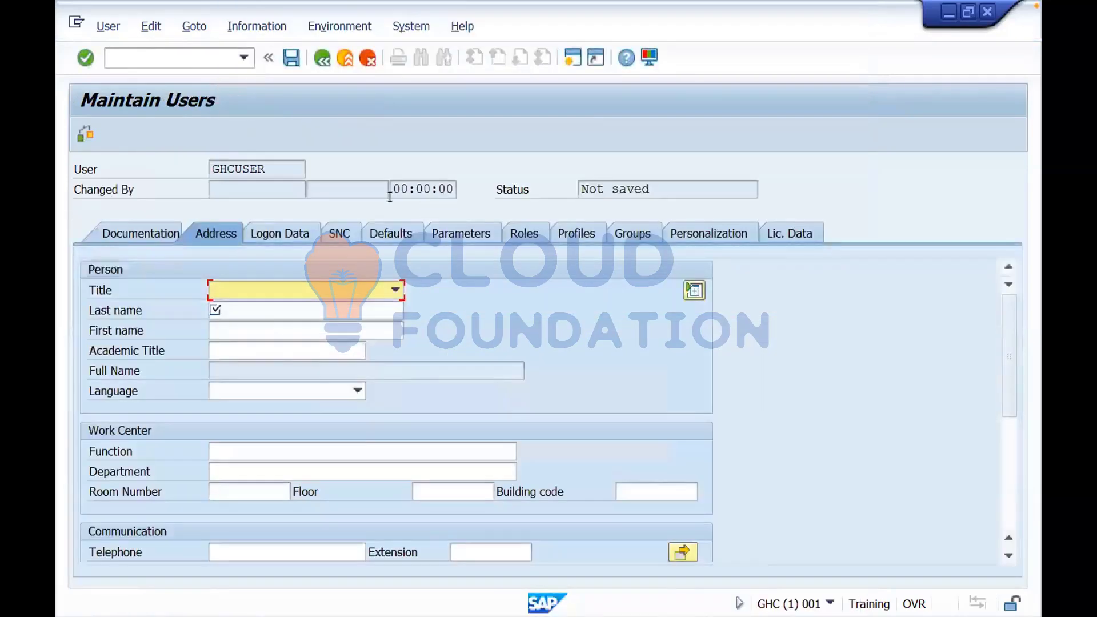
click(412, 25)
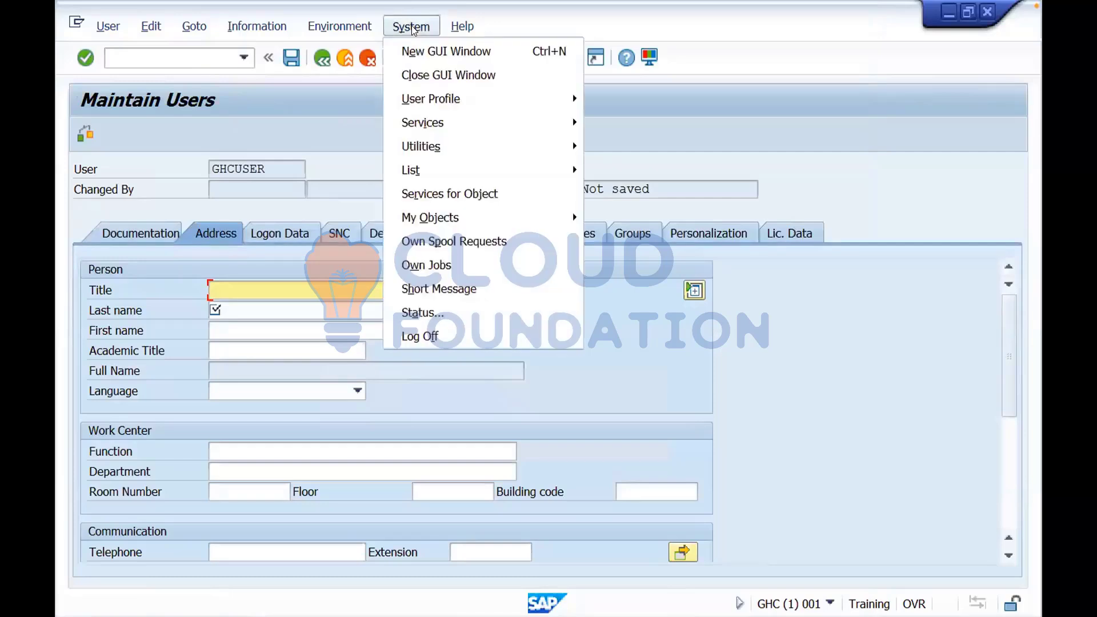
click(418, 312)
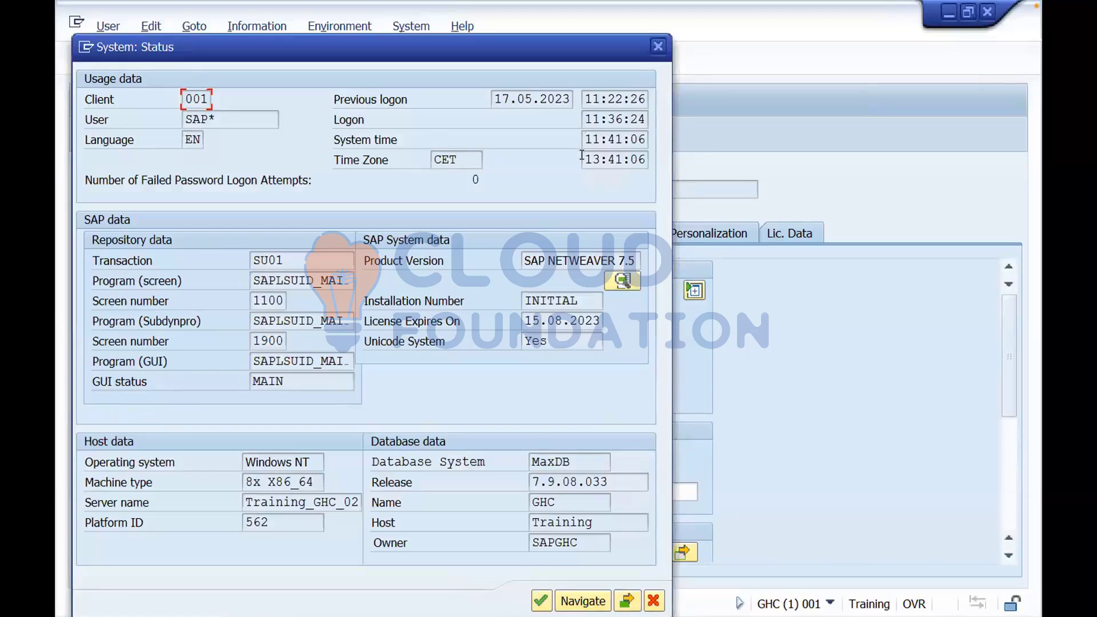
drag(581, 154, 623, 157)
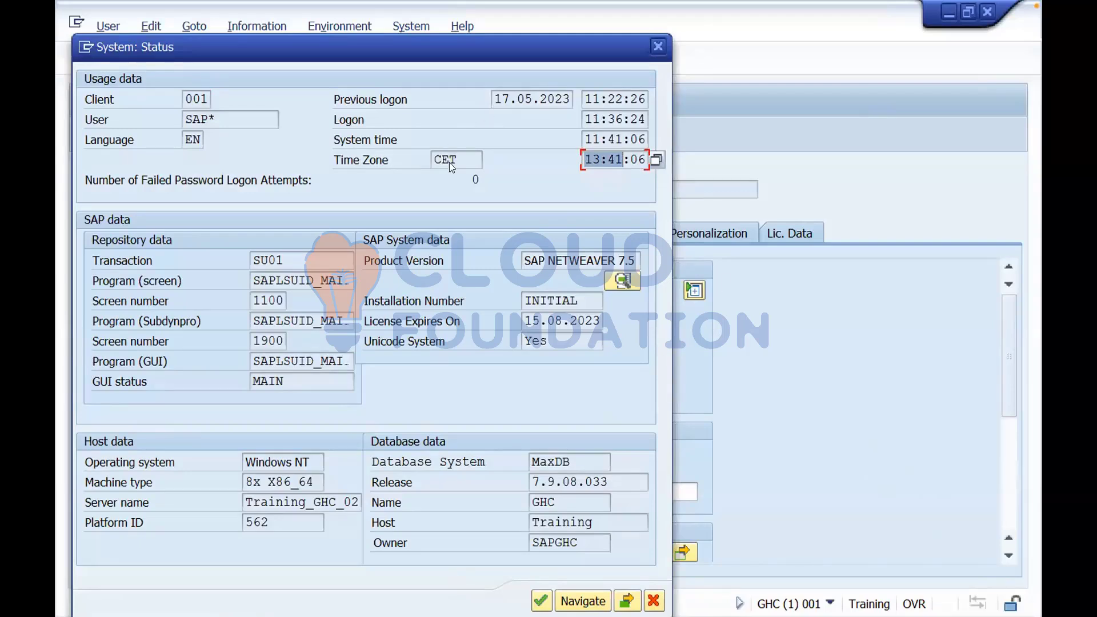
drag(458, 160, 429, 156)
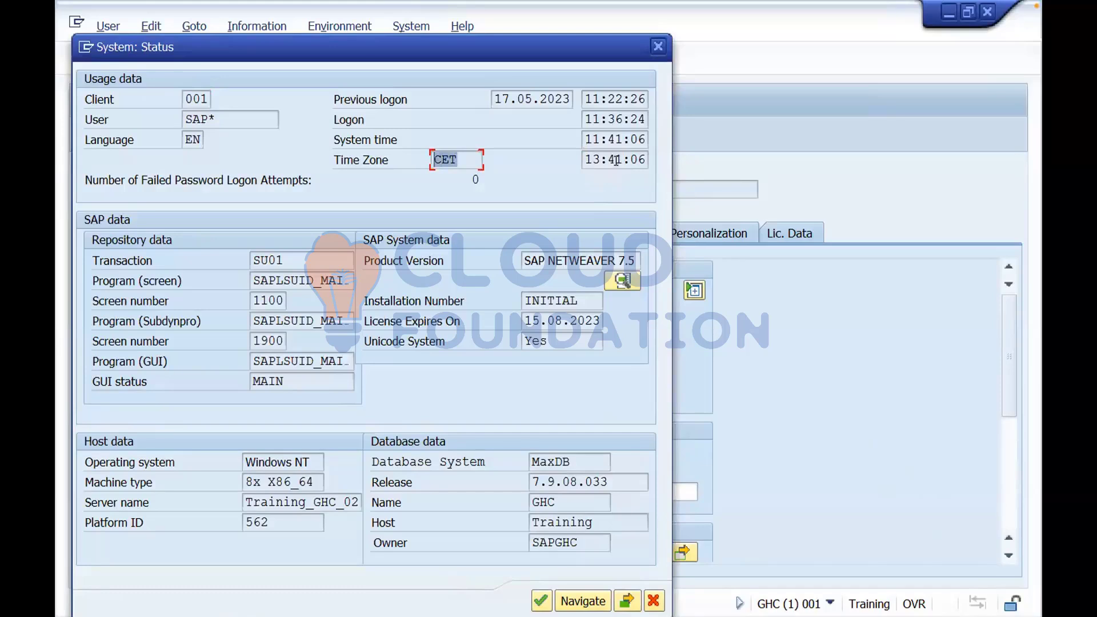
click(659, 48)
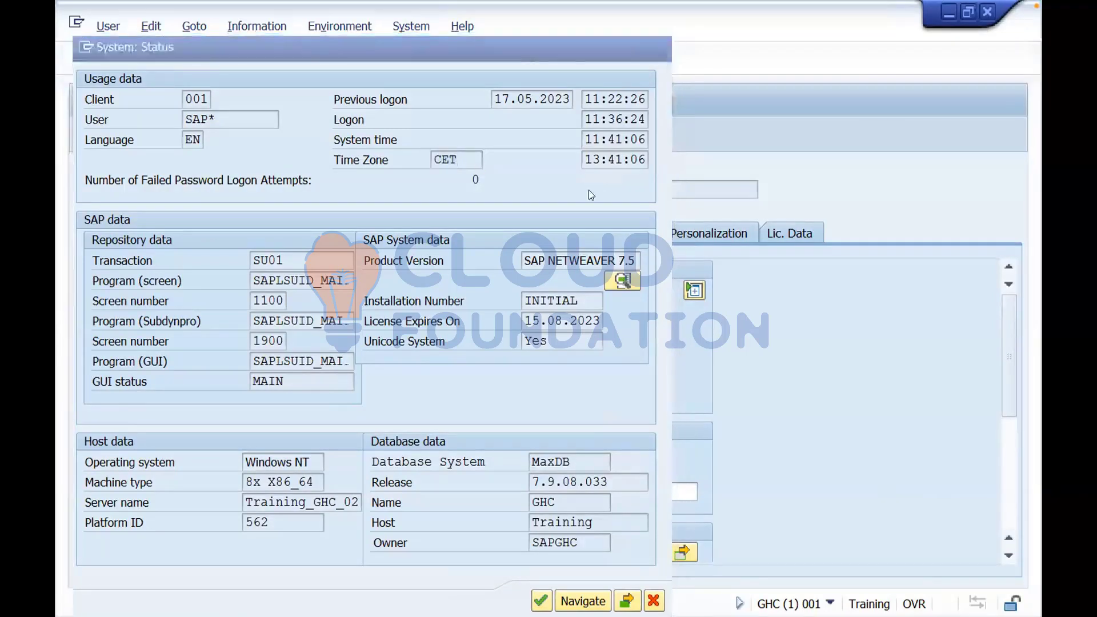
Step: Enter a last name, set user type Service, enter the password twice, and save GHCUSER
click(228, 306)
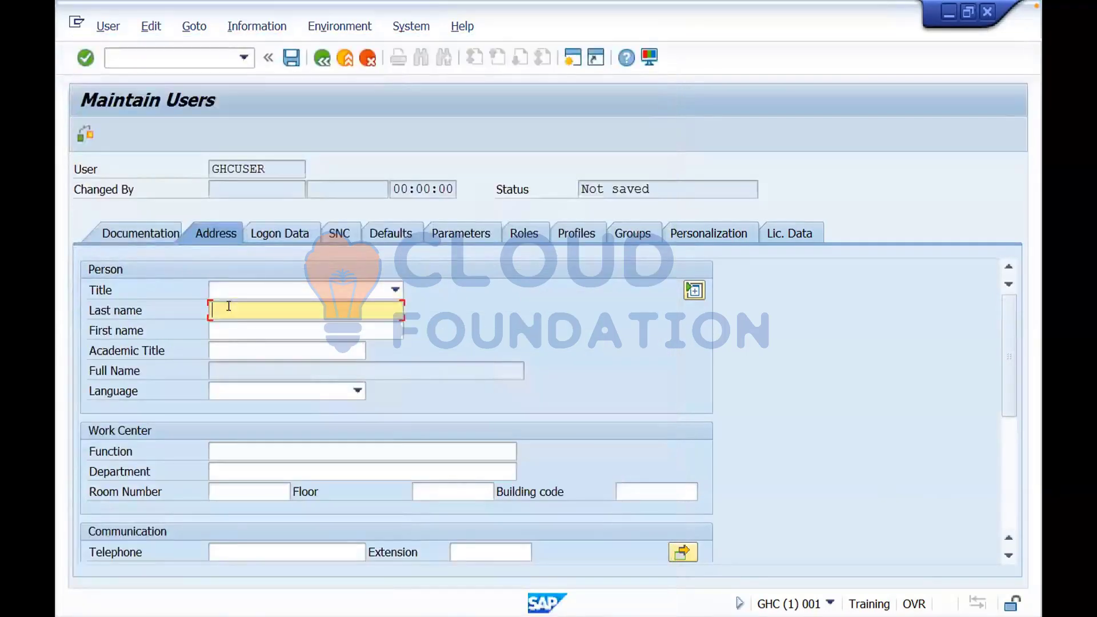
text(mr)
click(280, 234)
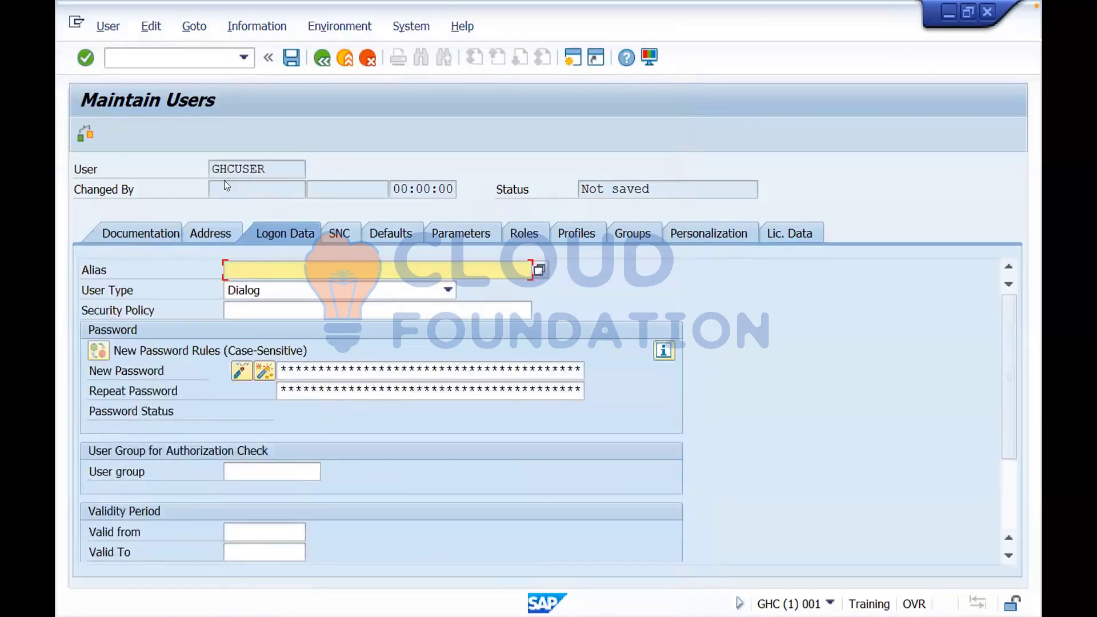
click(251, 292)
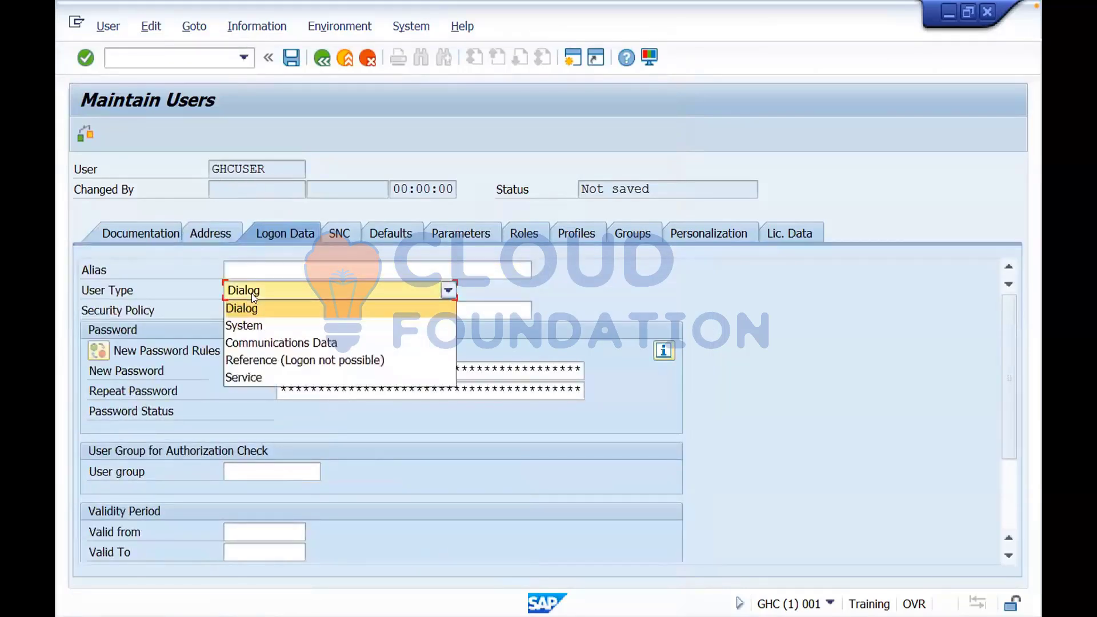
click(233, 379)
click(284, 369)
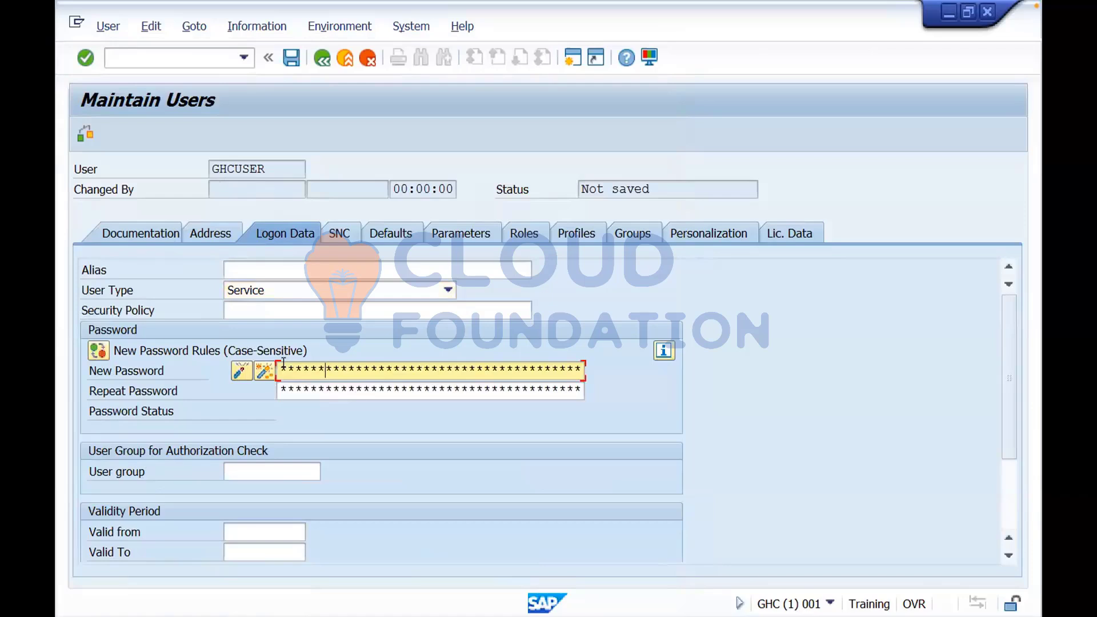
click(282, 391)
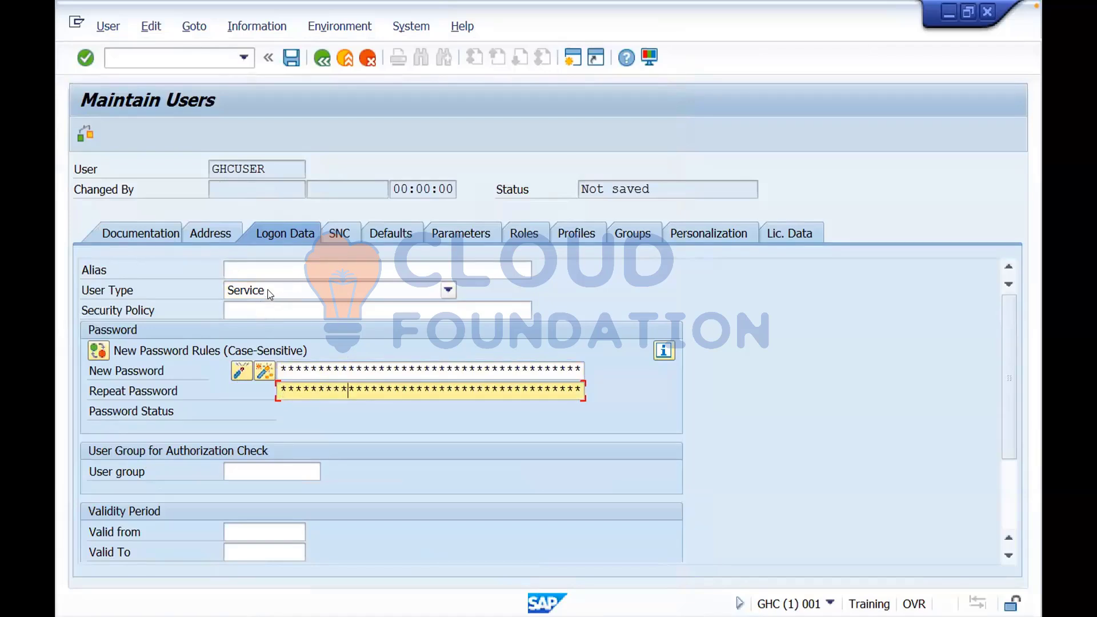
click(289, 62)
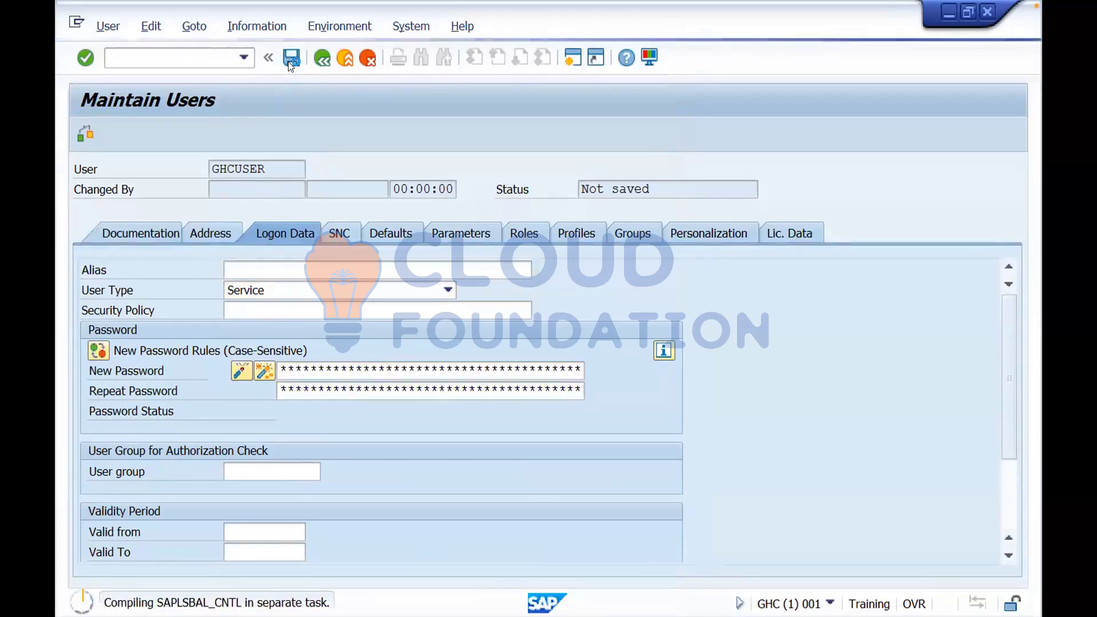